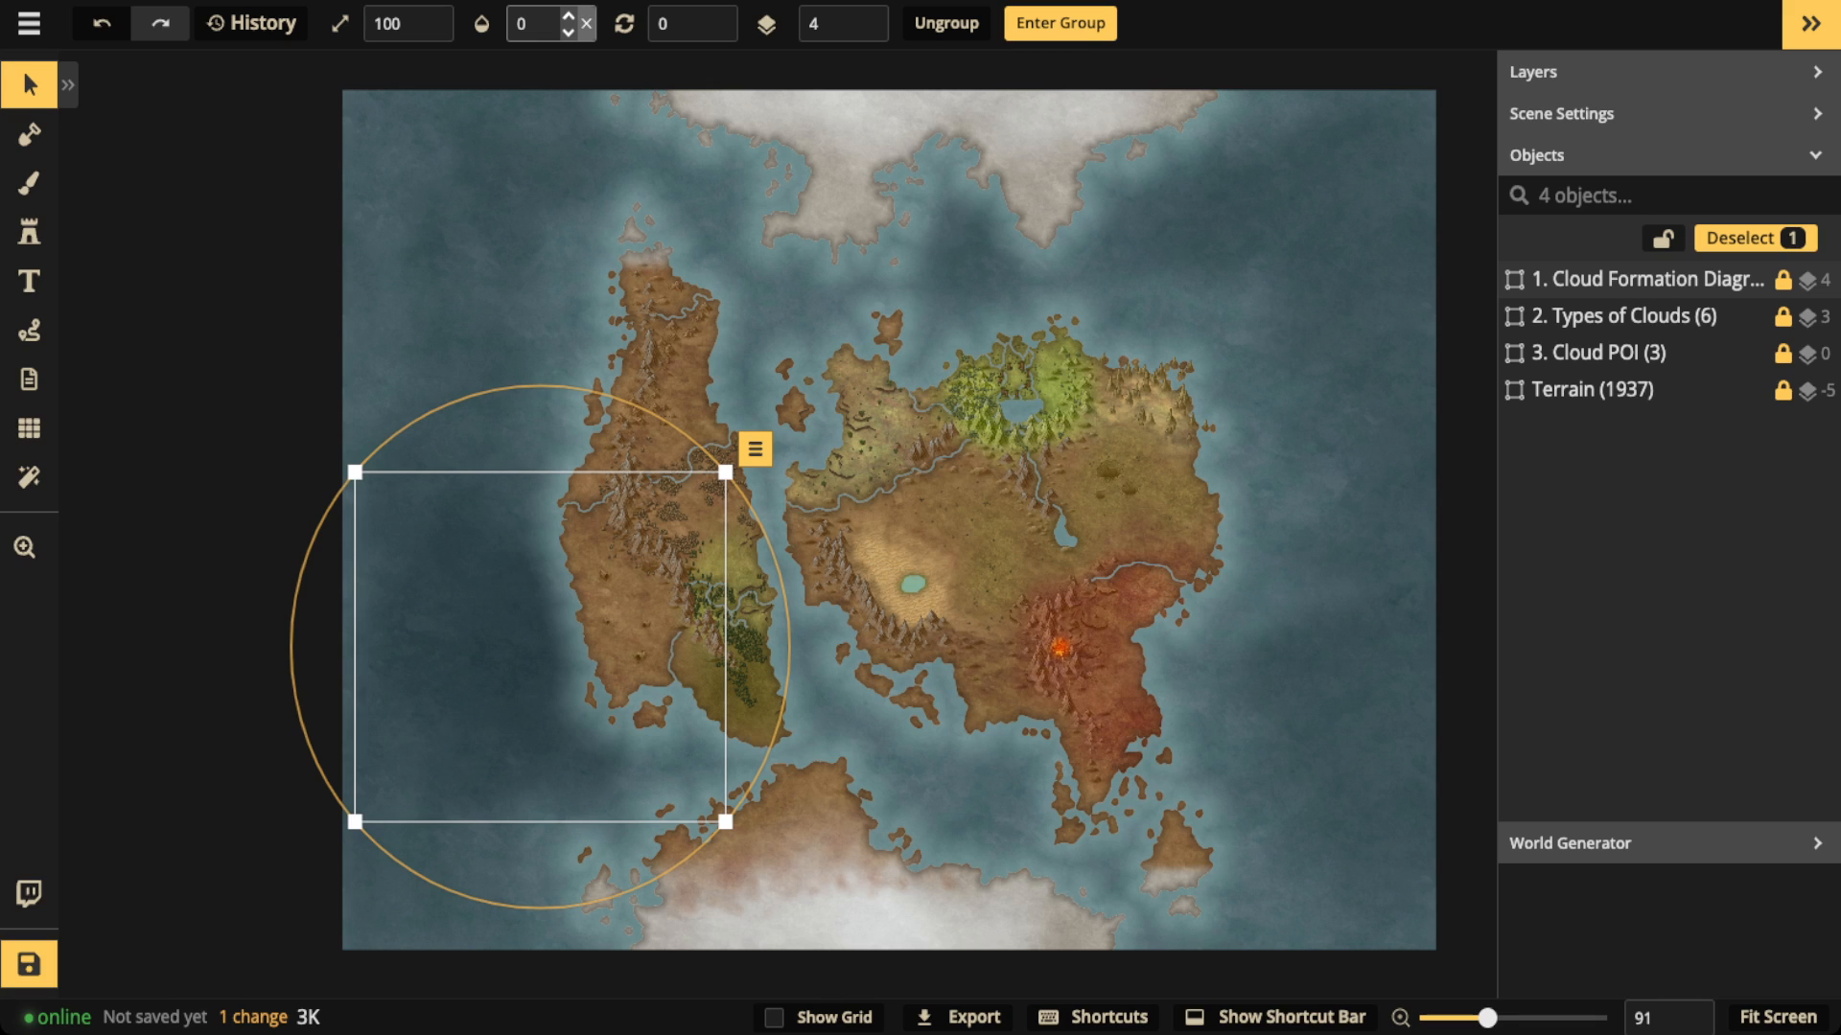
Step: Set the Cloud Formation Diagram group's opacity to 1 and inspect the diagram up close
{"action": "left_click", "coordinate": [587, 23]}
{"action": "scroll", "coordinate": [534, 624], "scroll_direction": "up", "scroll_amount": 3}
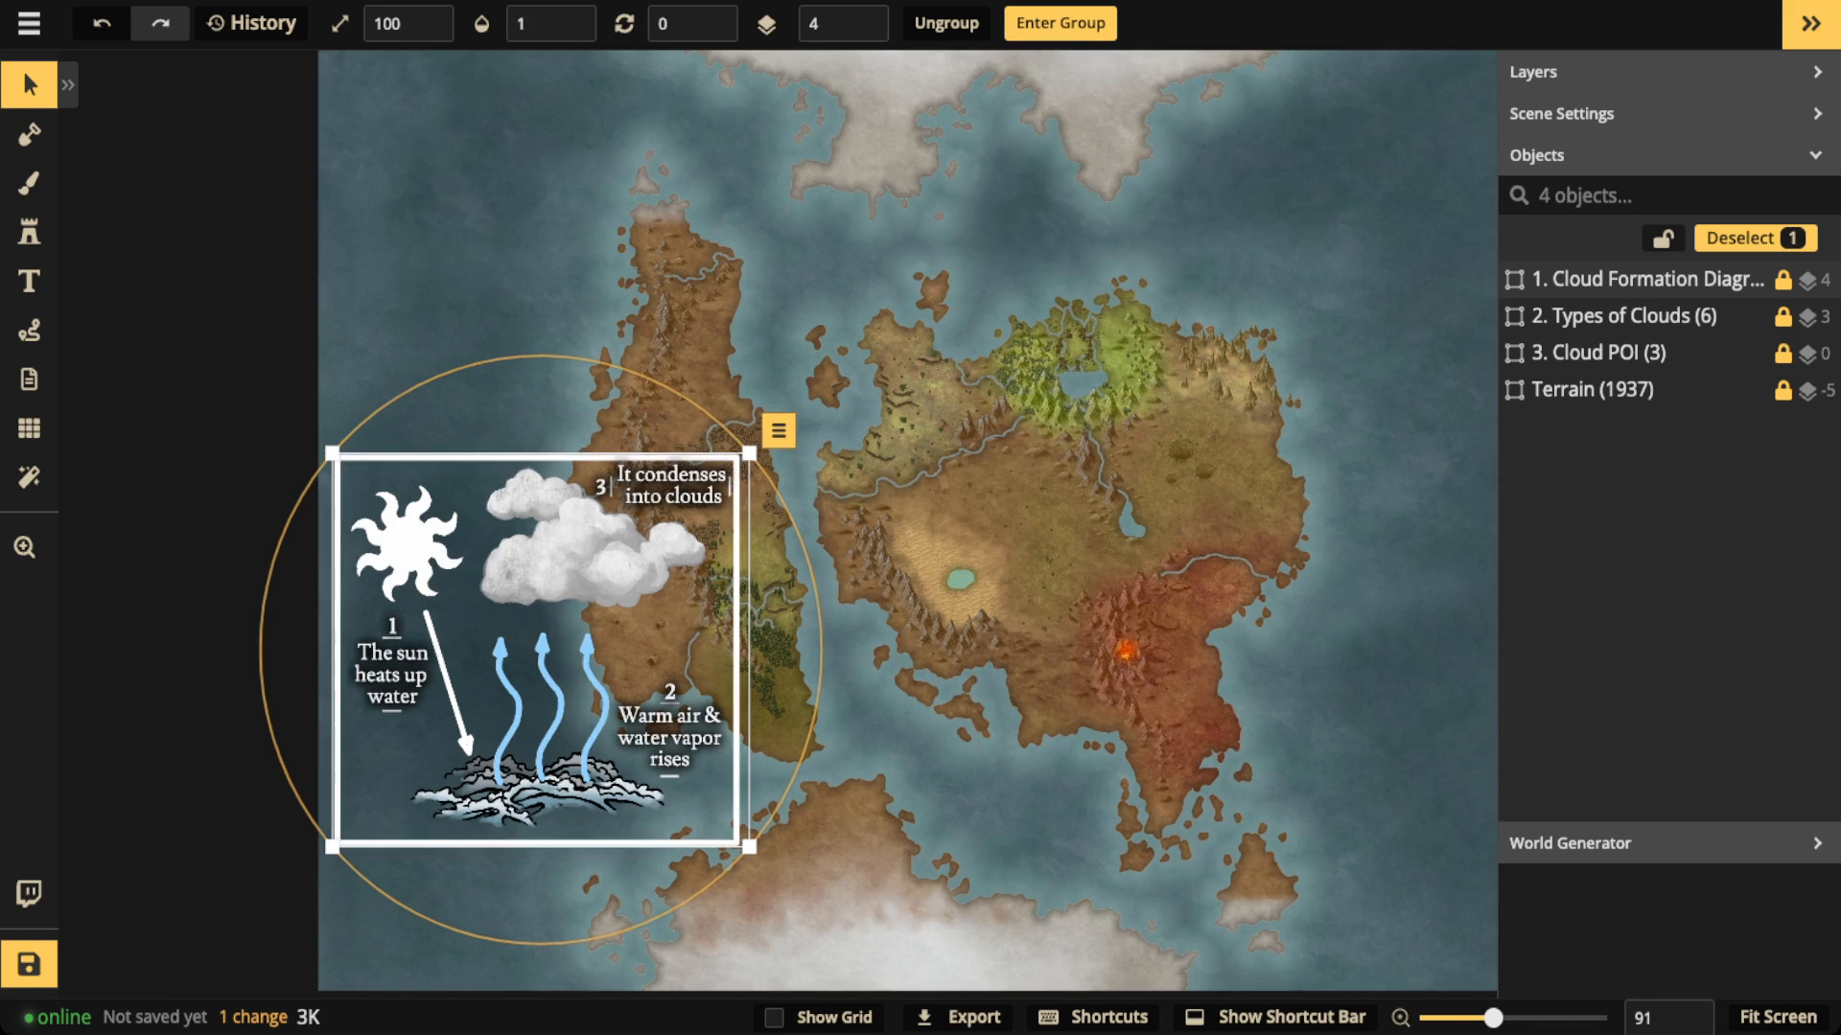
{"action": "scroll", "coordinate": [498, 632], "scroll_direction": "up", "scroll_amount": 2}
{"action": "key", "text": "Escape"}
{"action": "scroll", "coordinate": [542, 537], "scroll_direction": "up", "scroll_amount": 3}
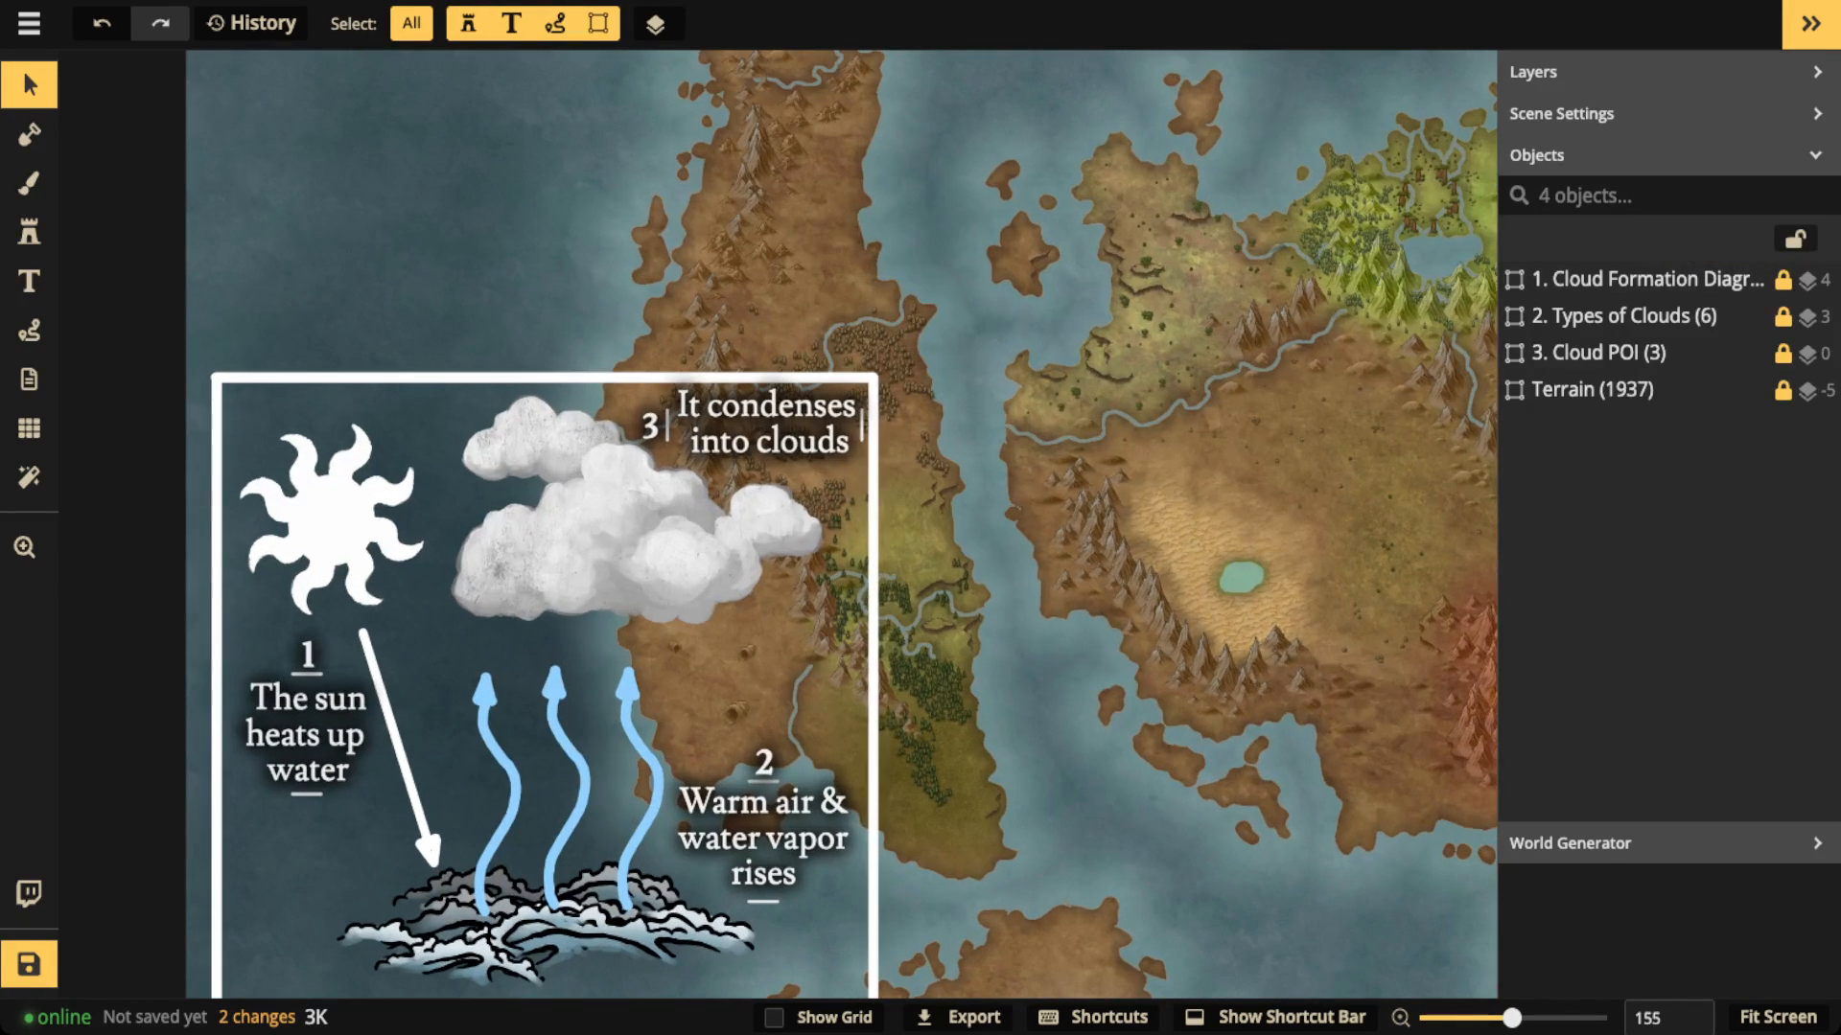
{"action": "left_click_drag", "start_coordinate": [537, 575], "coordinate": [686, 391]}
{"action": "scroll", "coordinate": [843, 490], "scroll_direction": "up", "scroll_amount": 1}
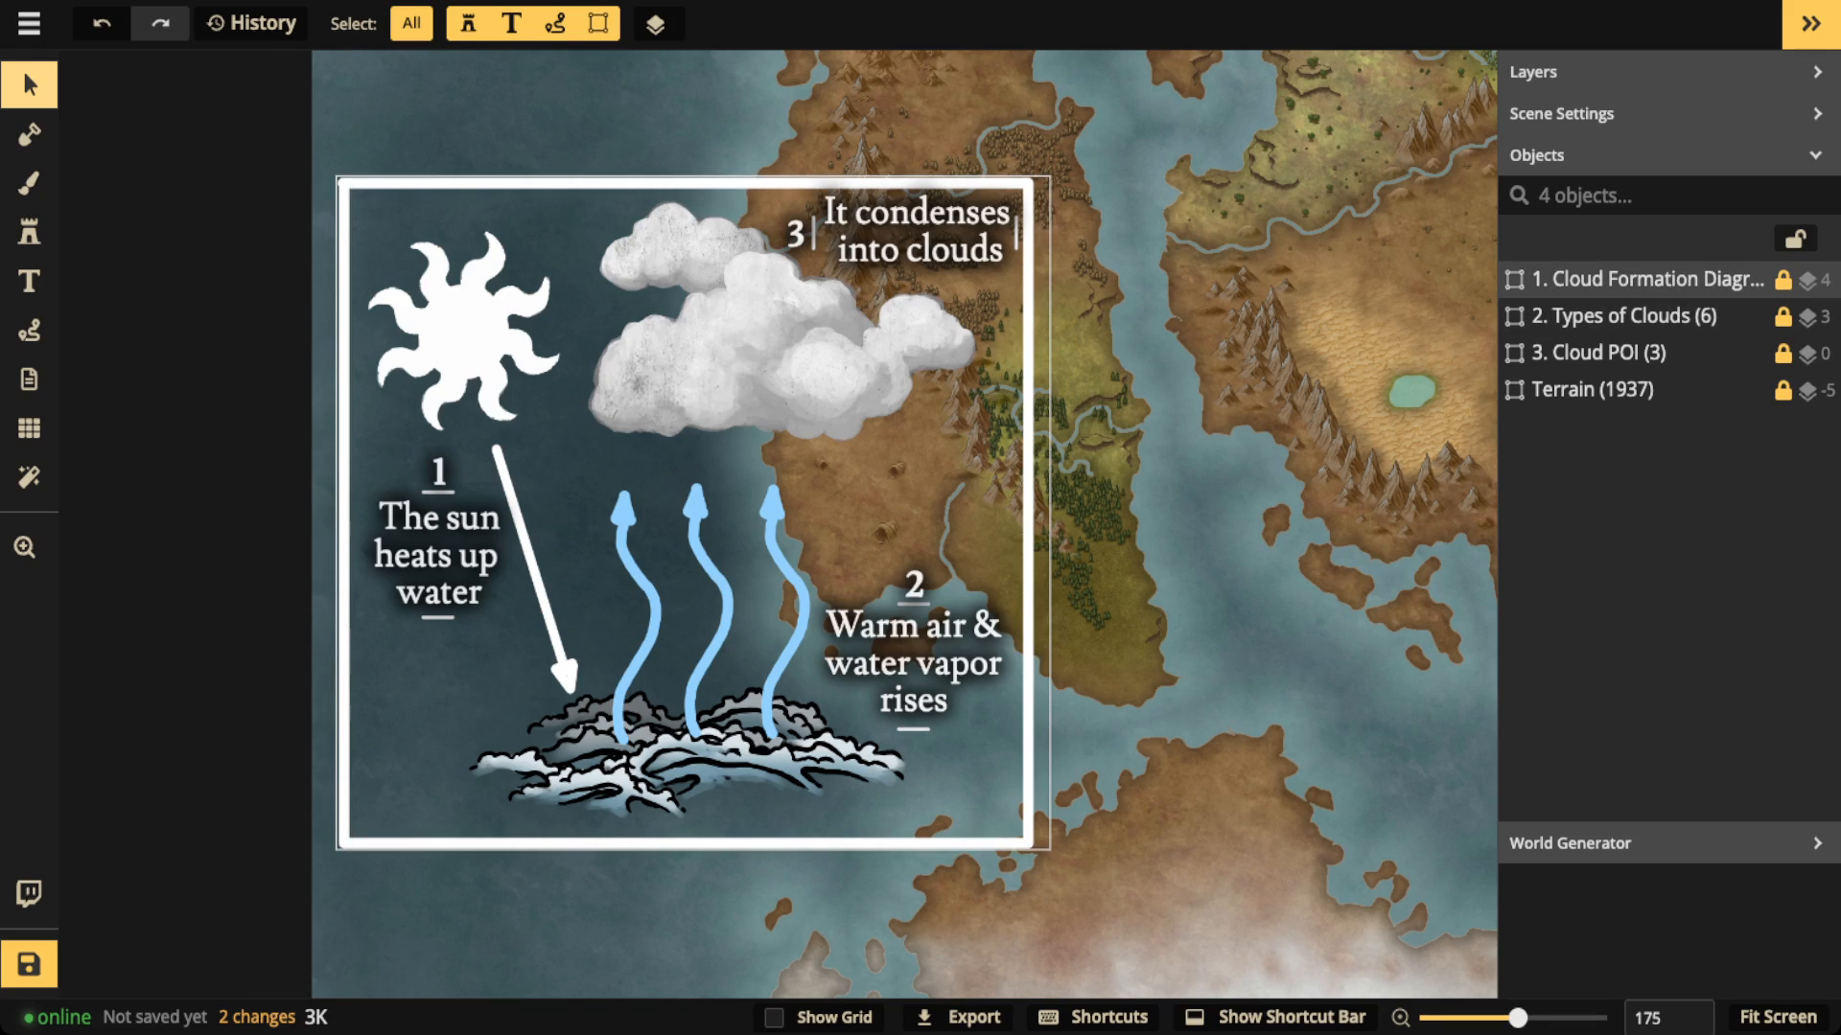
Step: Delete the Cloud Formation Diagram group from the map
{"action": "left_click", "coordinate": [1647, 279]}
{"action": "scroll", "coordinate": [759, 413], "scroll_direction": "down", "scroll_amount": 3}
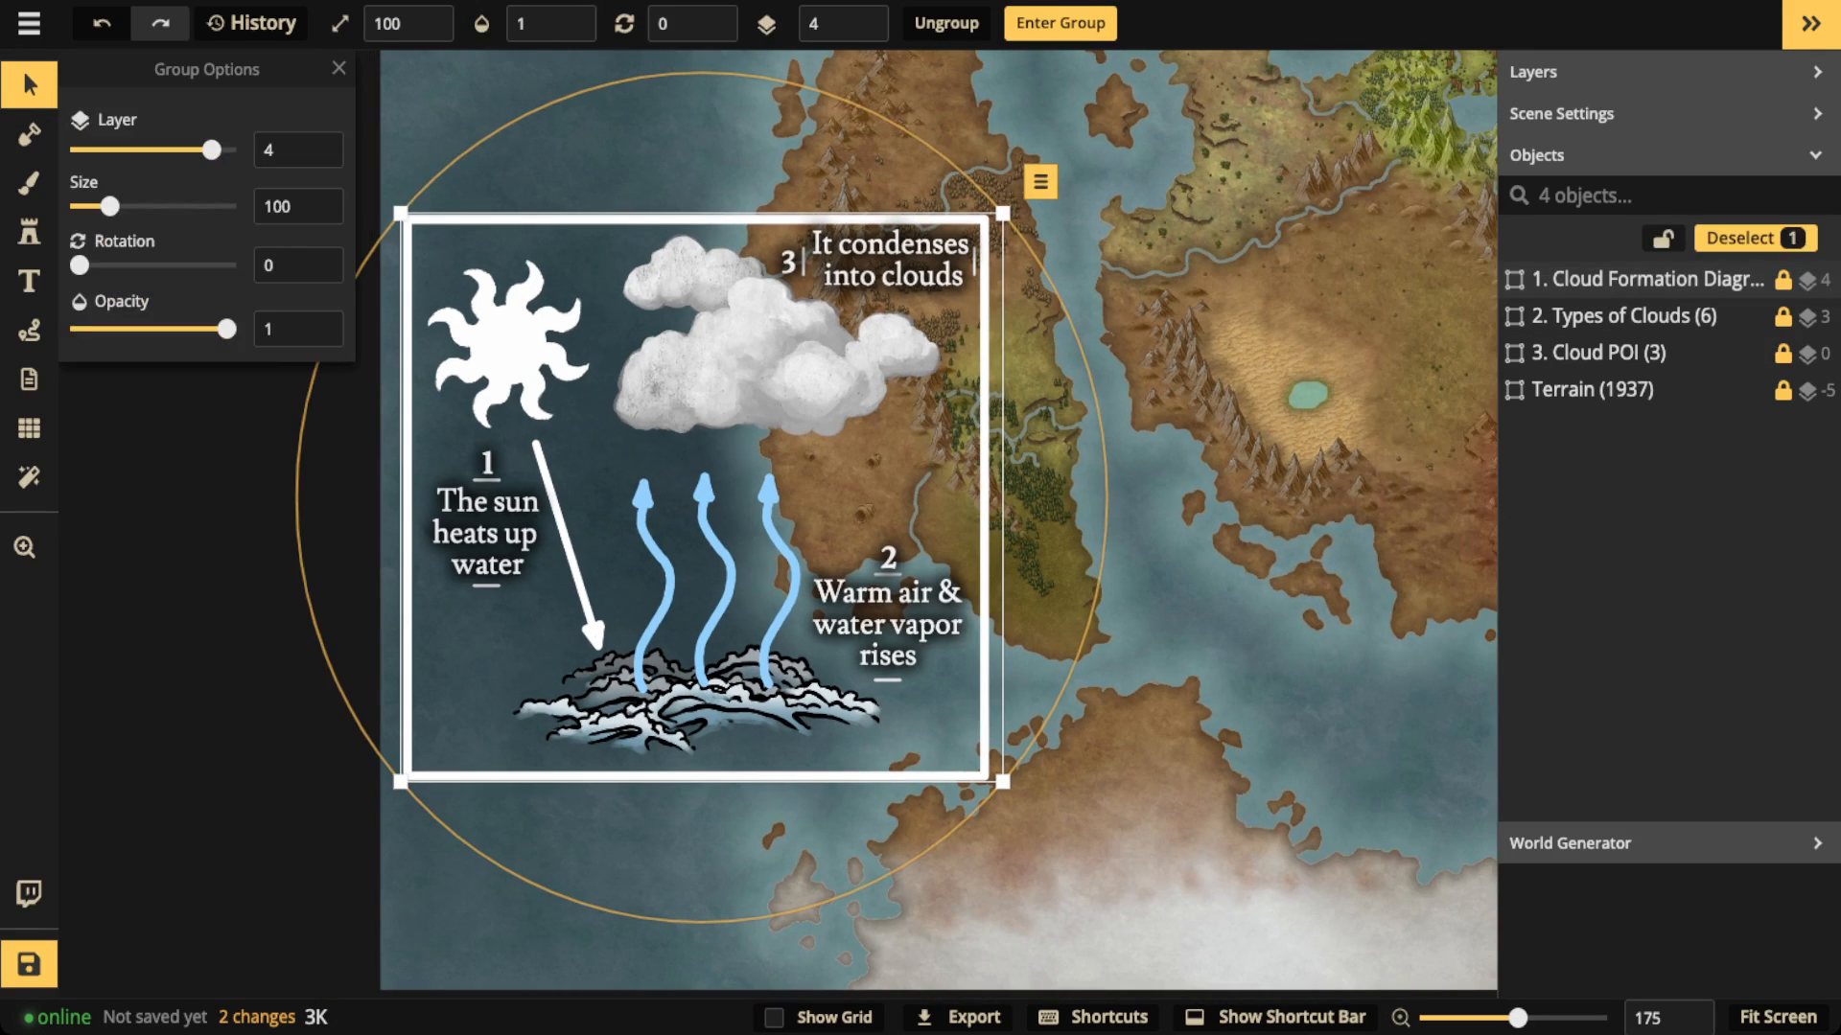
{"action": "key", "text": "Delete"}
{"action": "scroll", "coordinate": [892, 498], "scroll_direction": "down", "scroll_amount": 4}
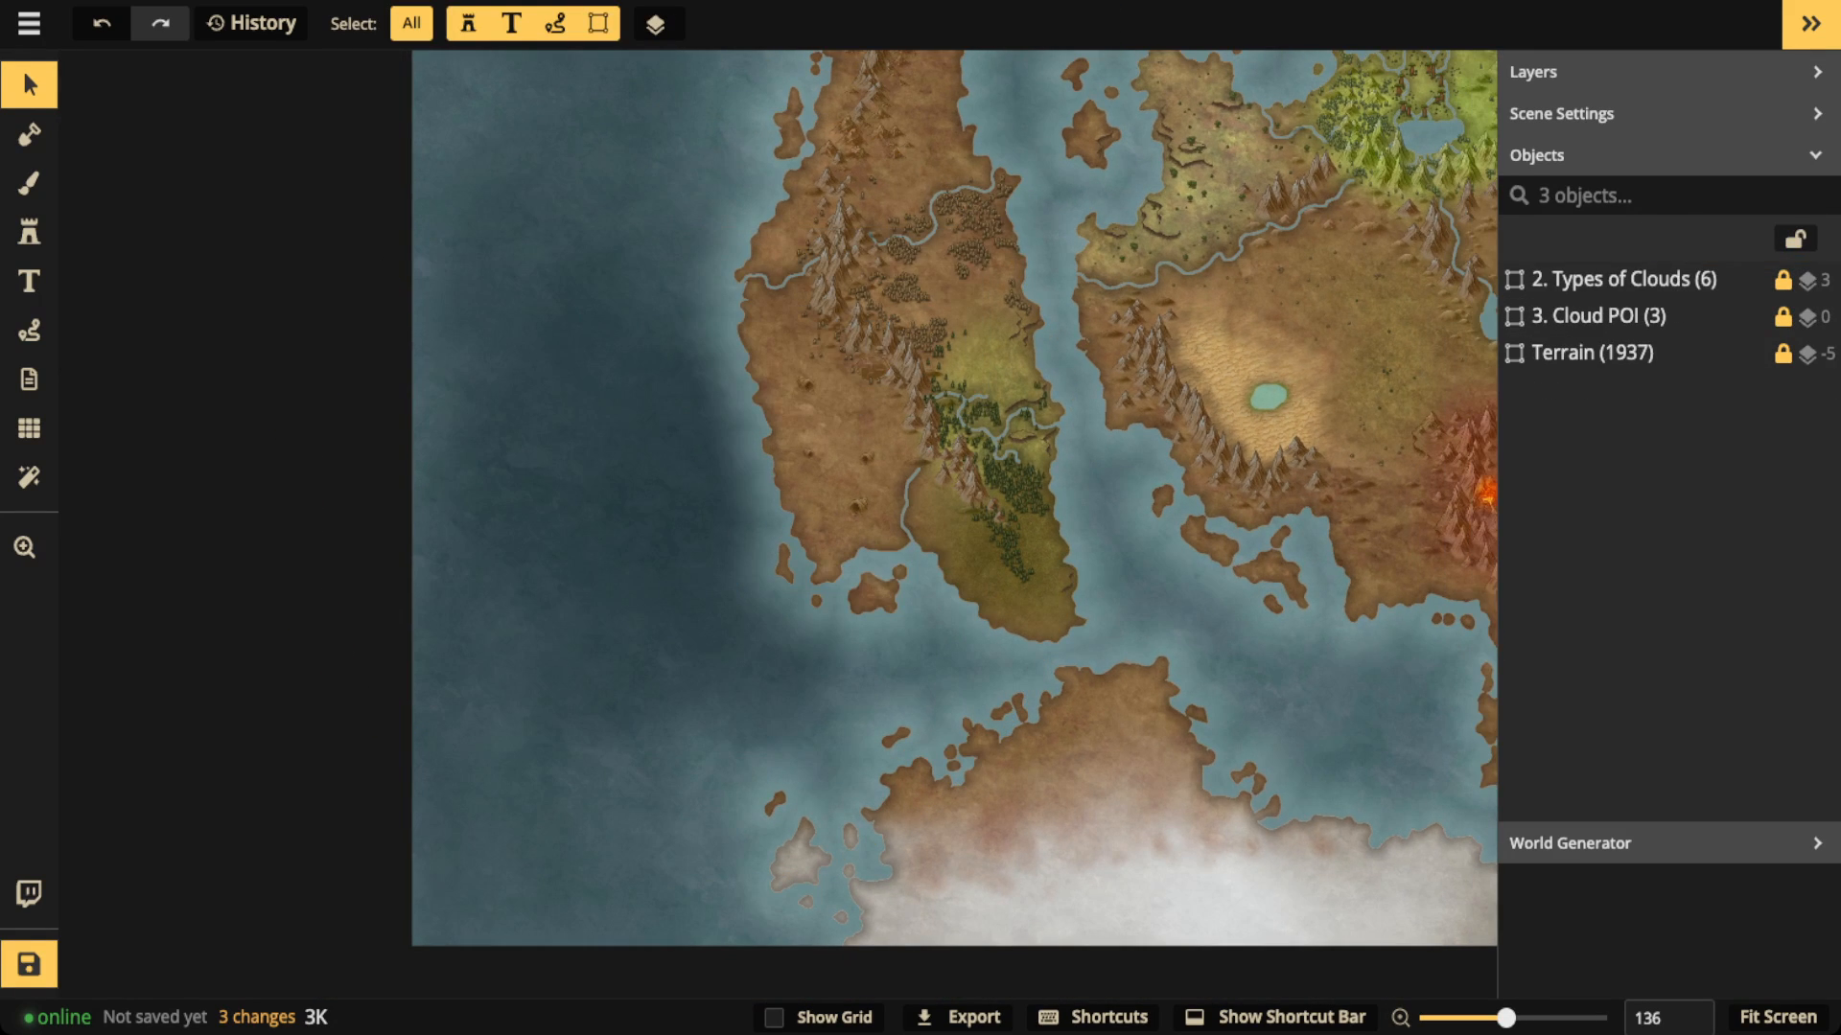
{"action": "scroll", "coordinate": [892, 499], "scroll_direction": "down", "scroll_amount": 4}
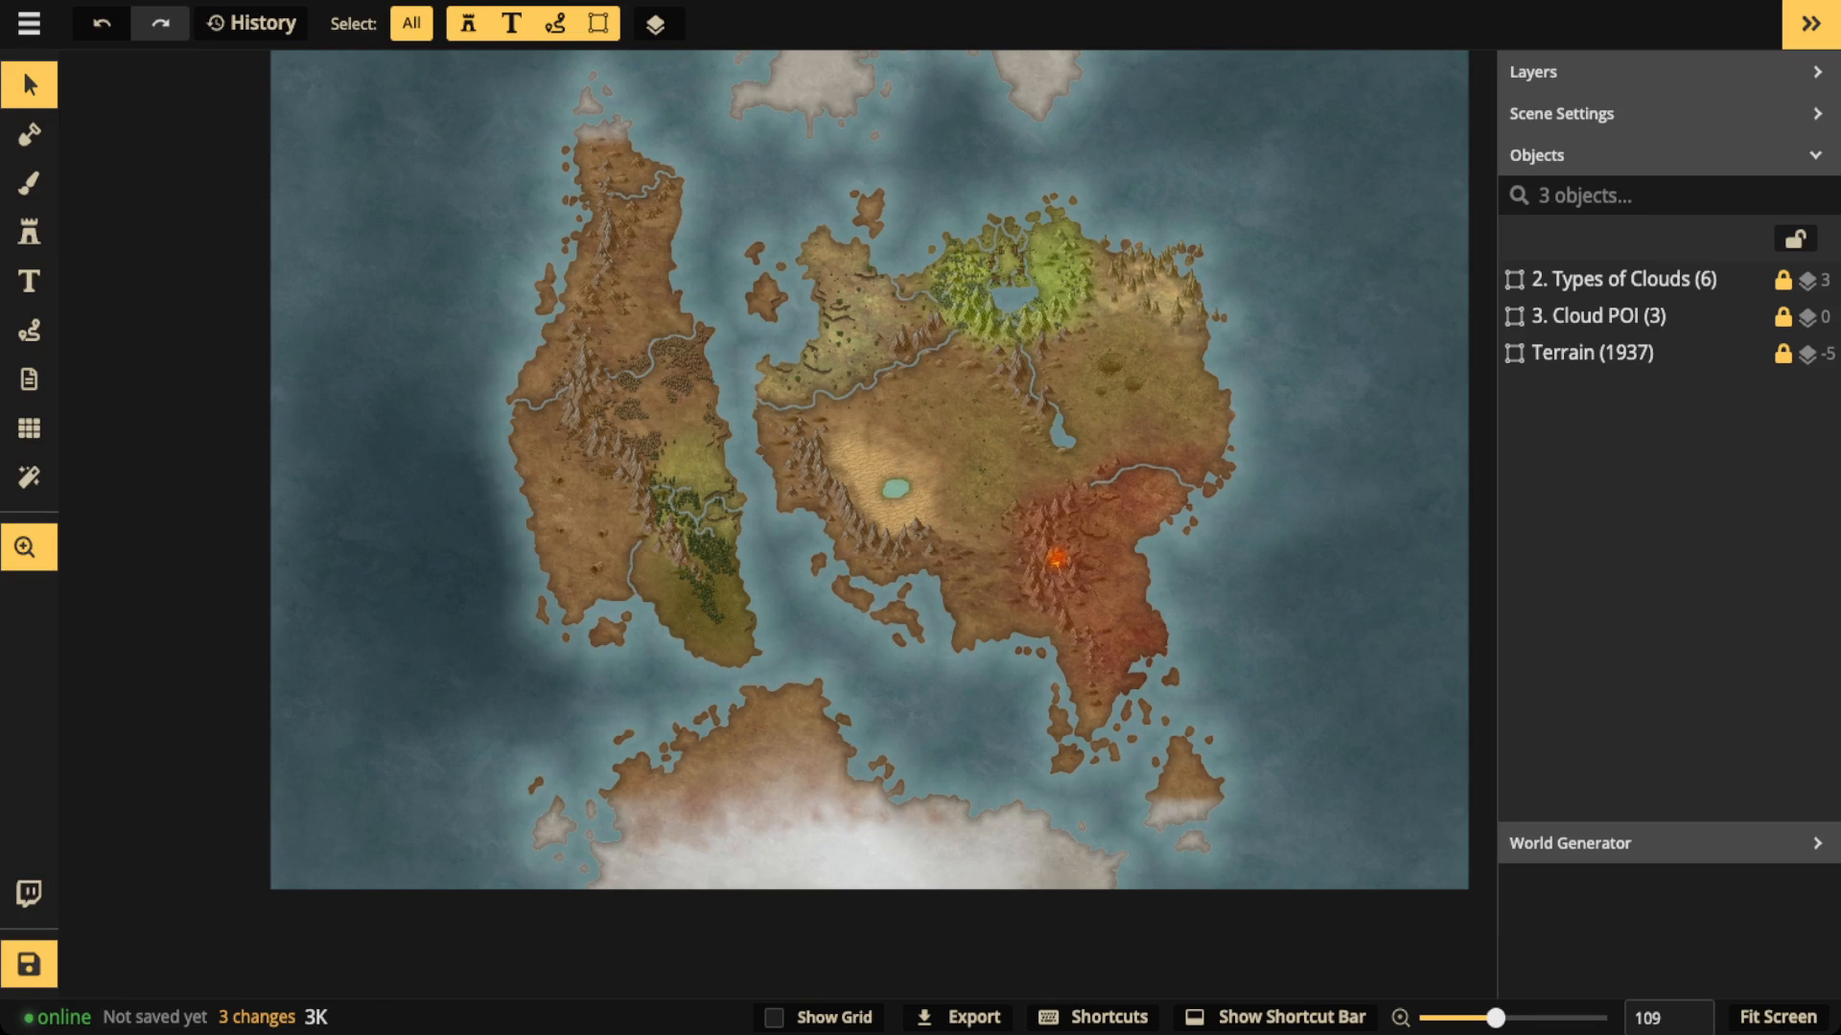
{"action": "scroll", "coordinate": [810, 499], "scroll_direction": "down", "scroll_amount": 3}
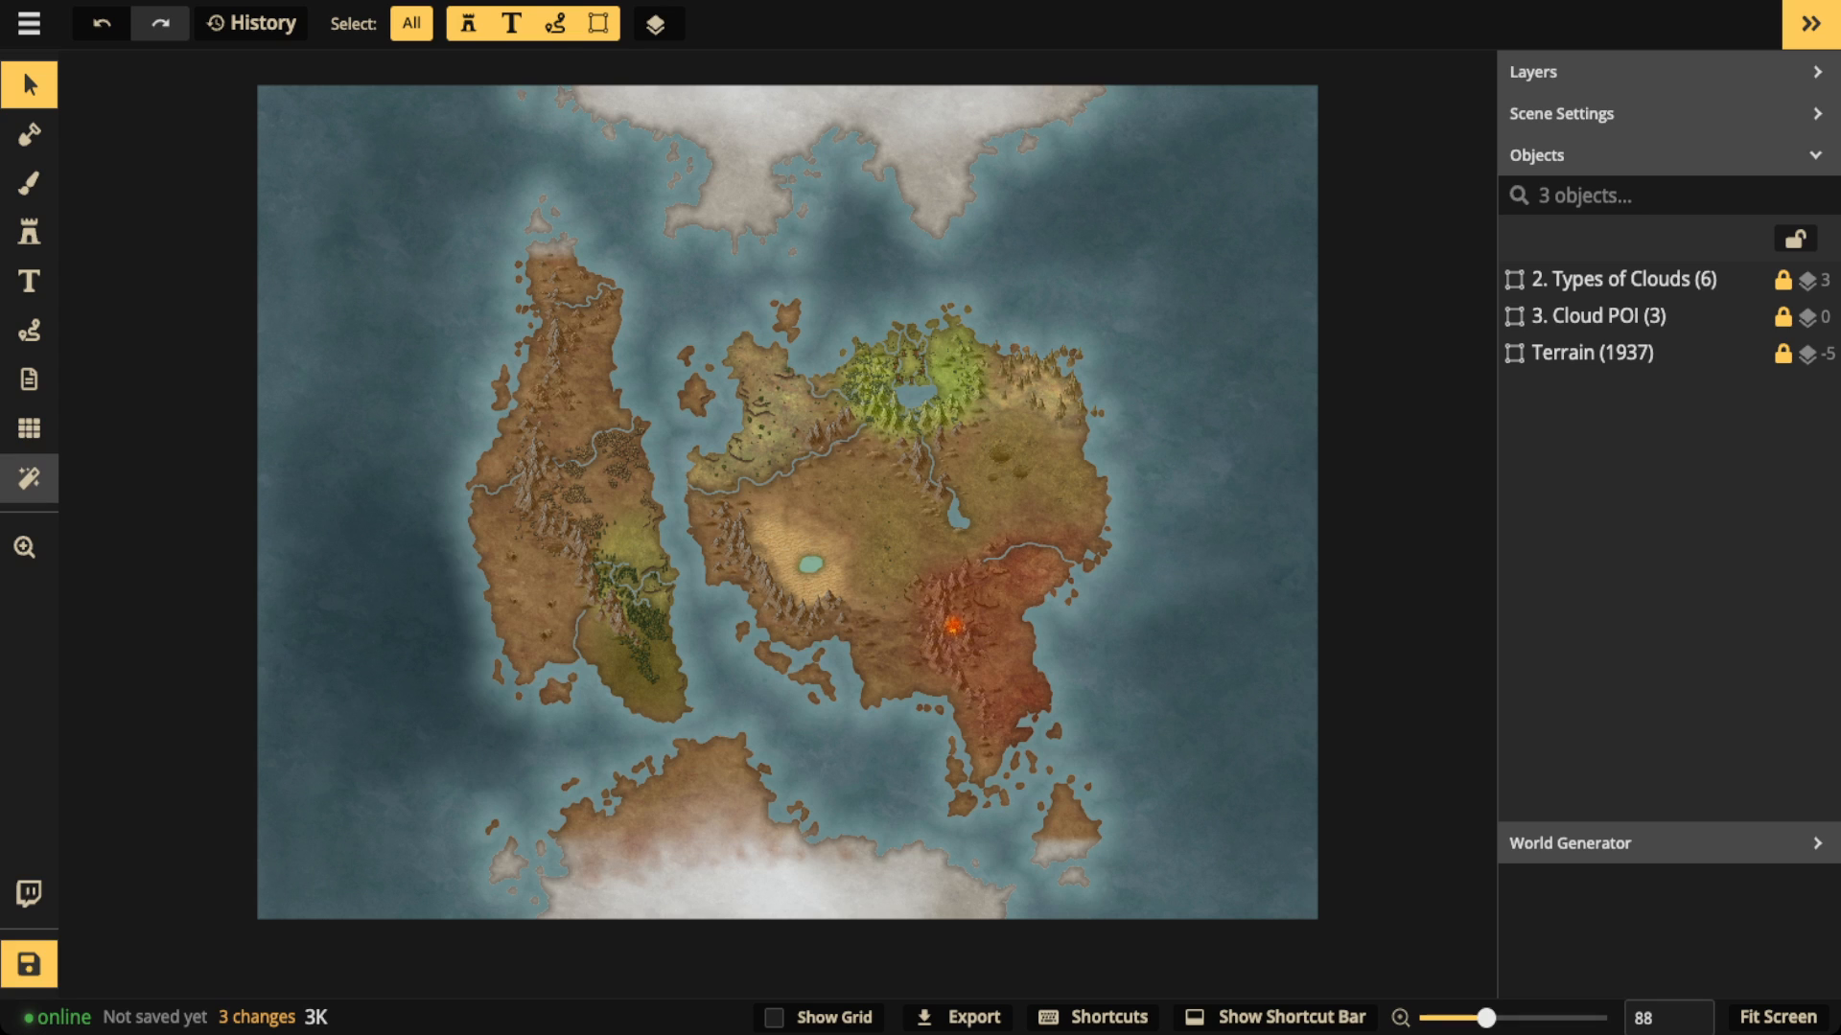
Step: Preview the custom Texture filter on the map and turn the filters off again
{"action": "left_click", "coordinate": [29, 476]}
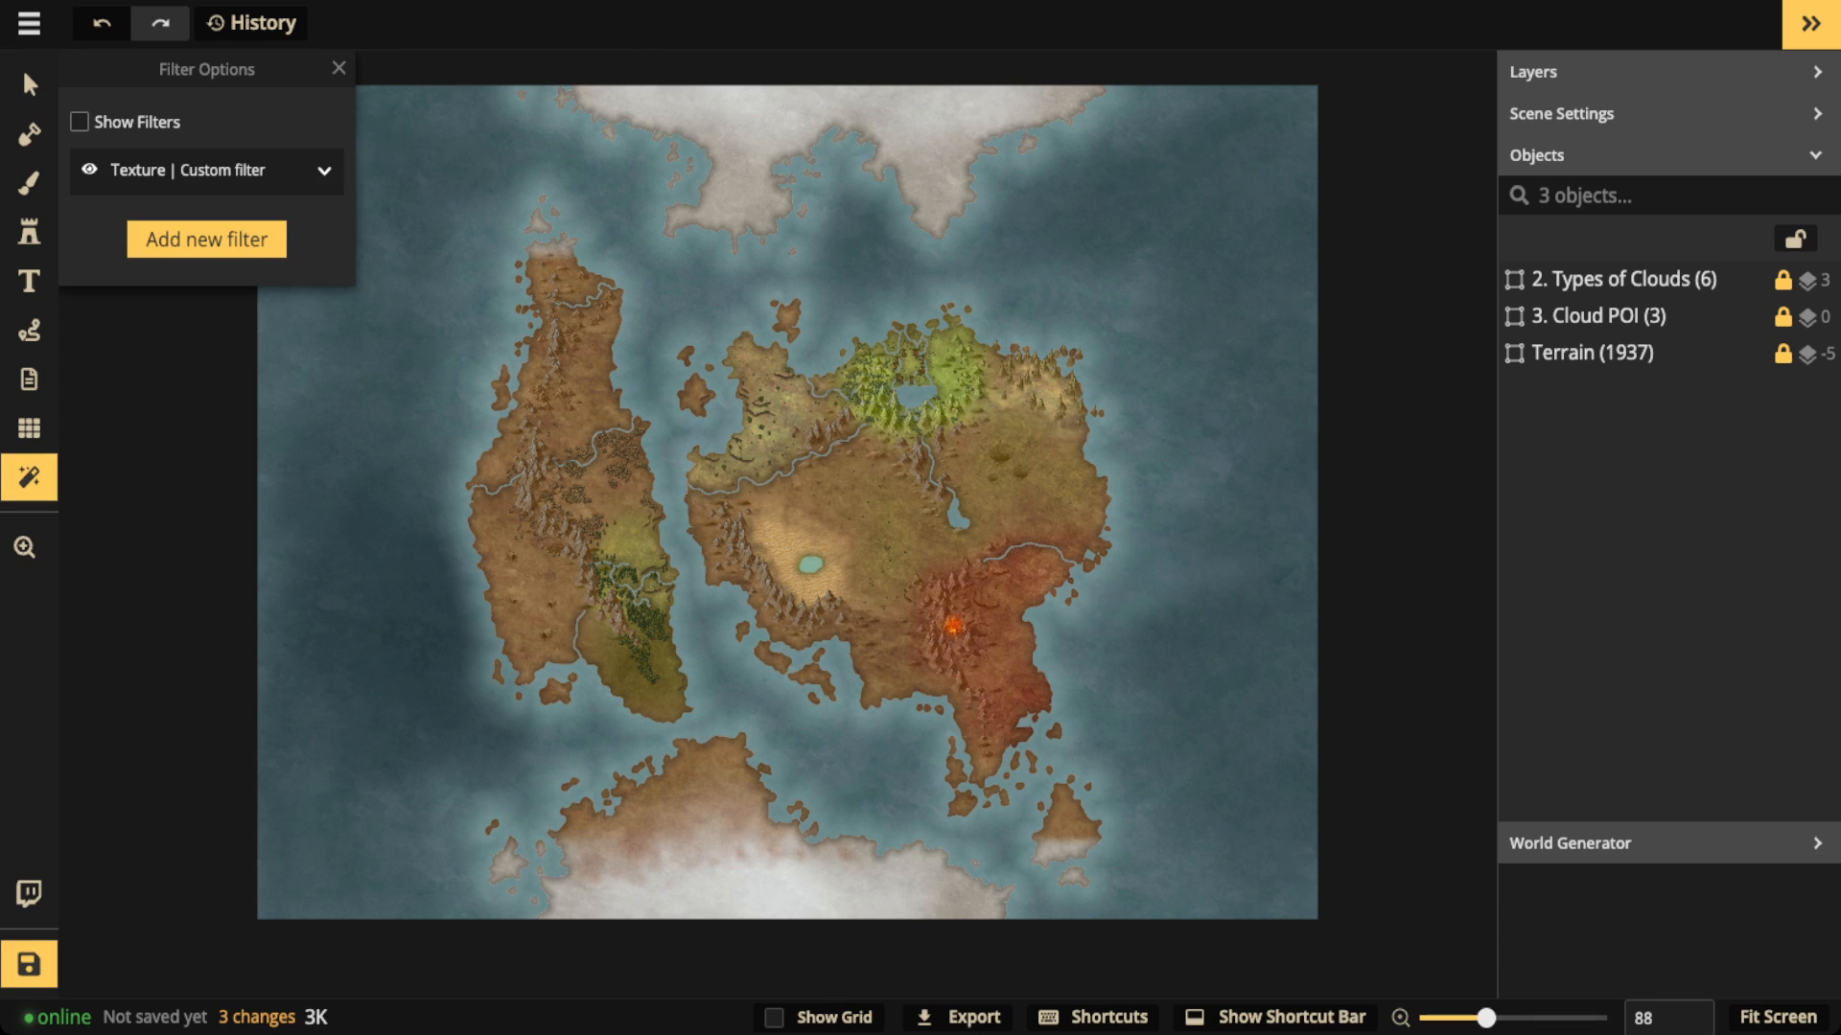
{"action": "left_click", "coordinate": [79, 122]}
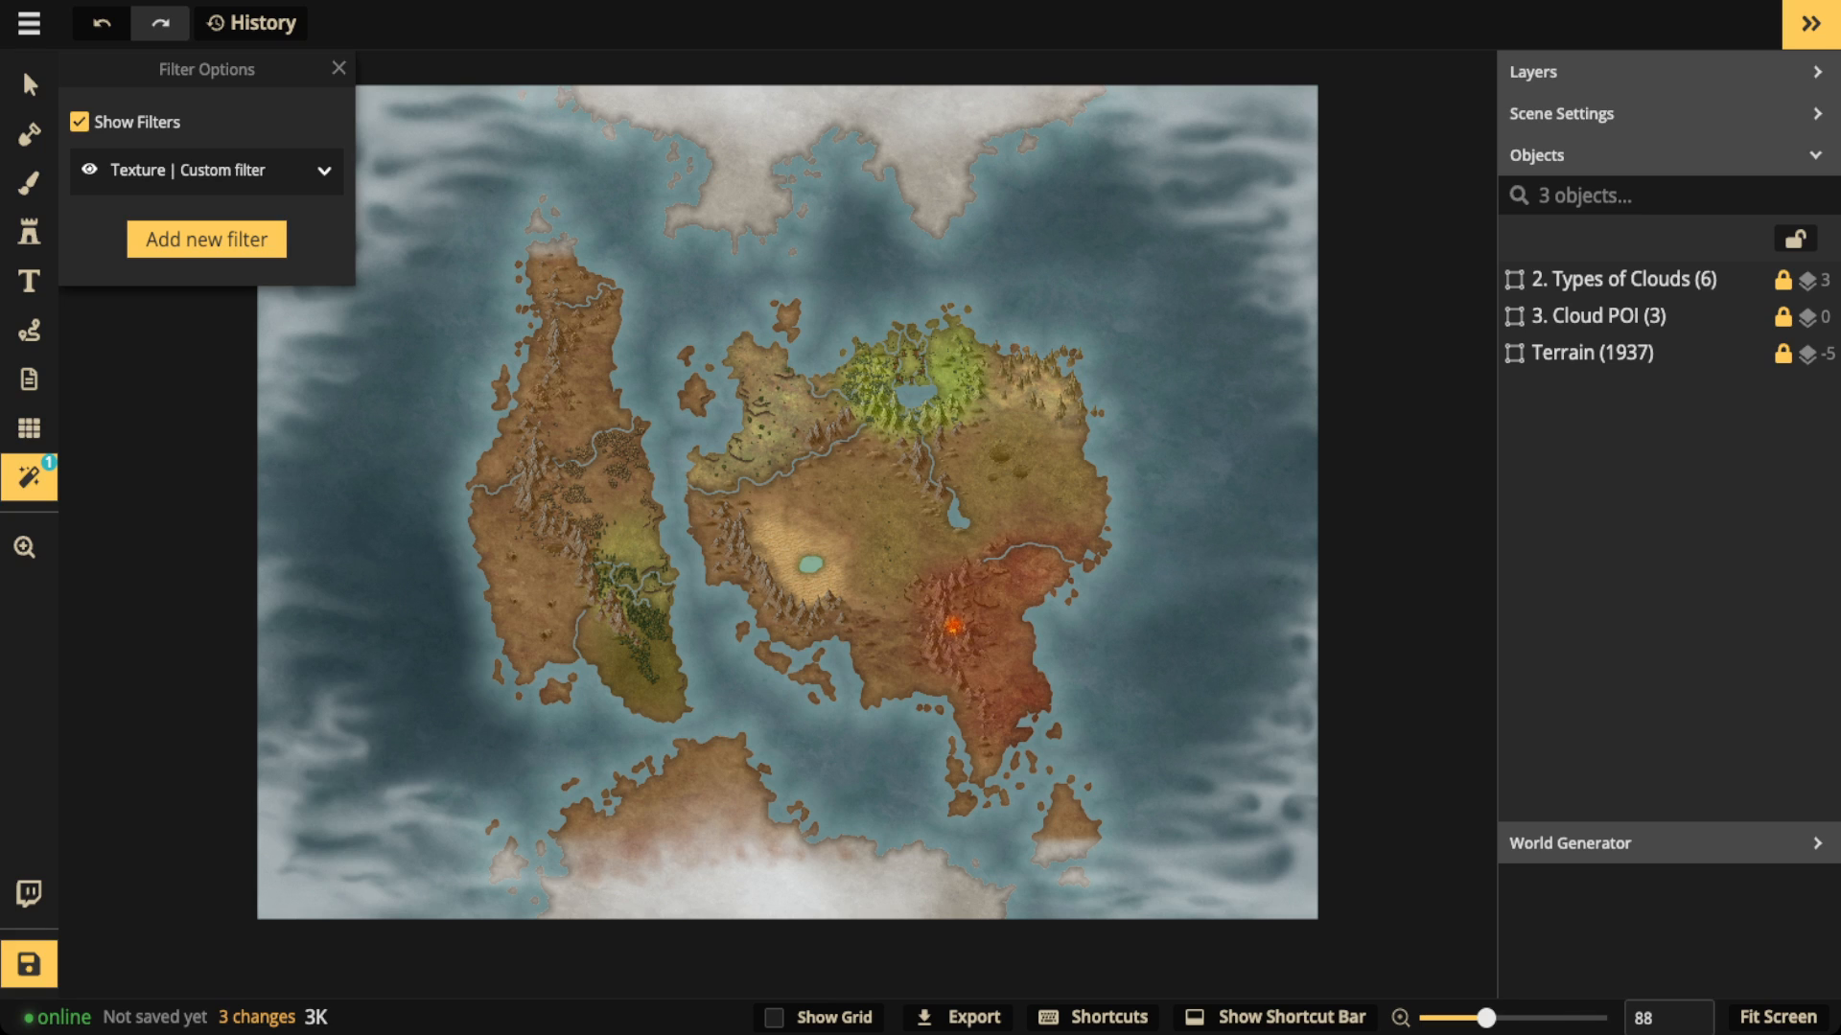
{"action": "left_click", "coordinate": [339, 68]}
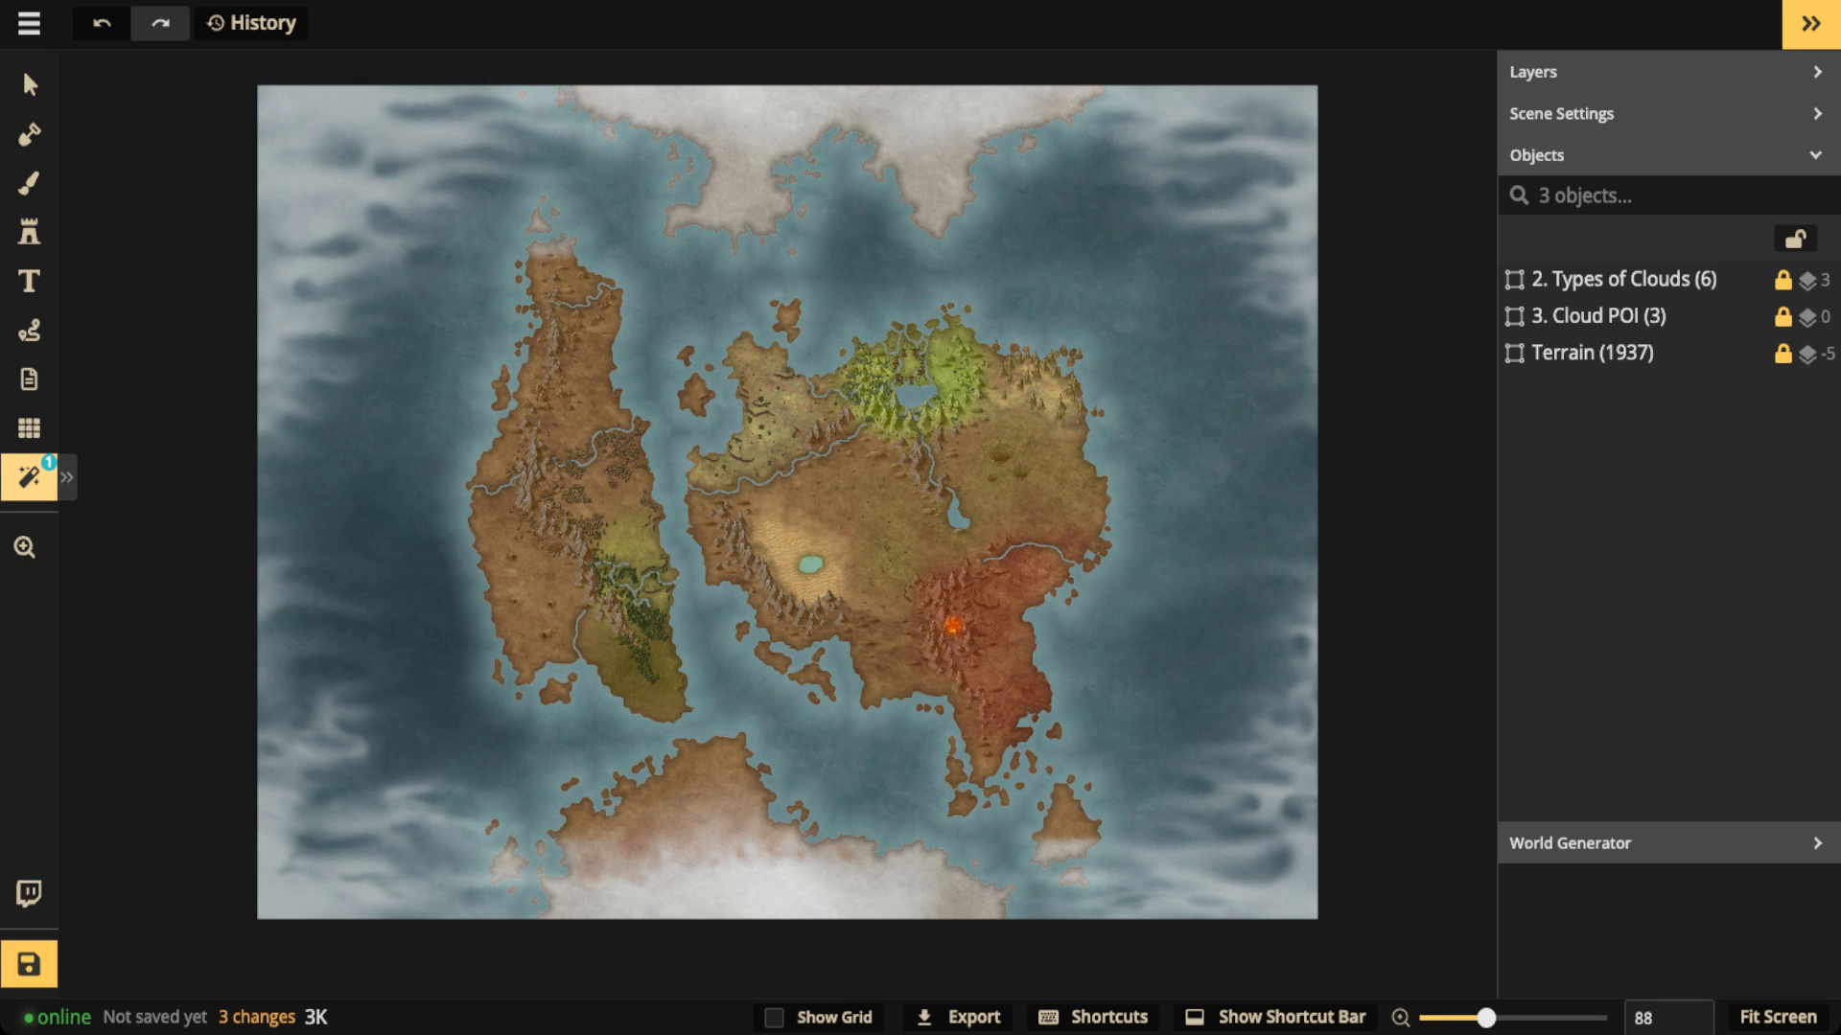
{"action": "left_click", "coordinate": [30, 477]}
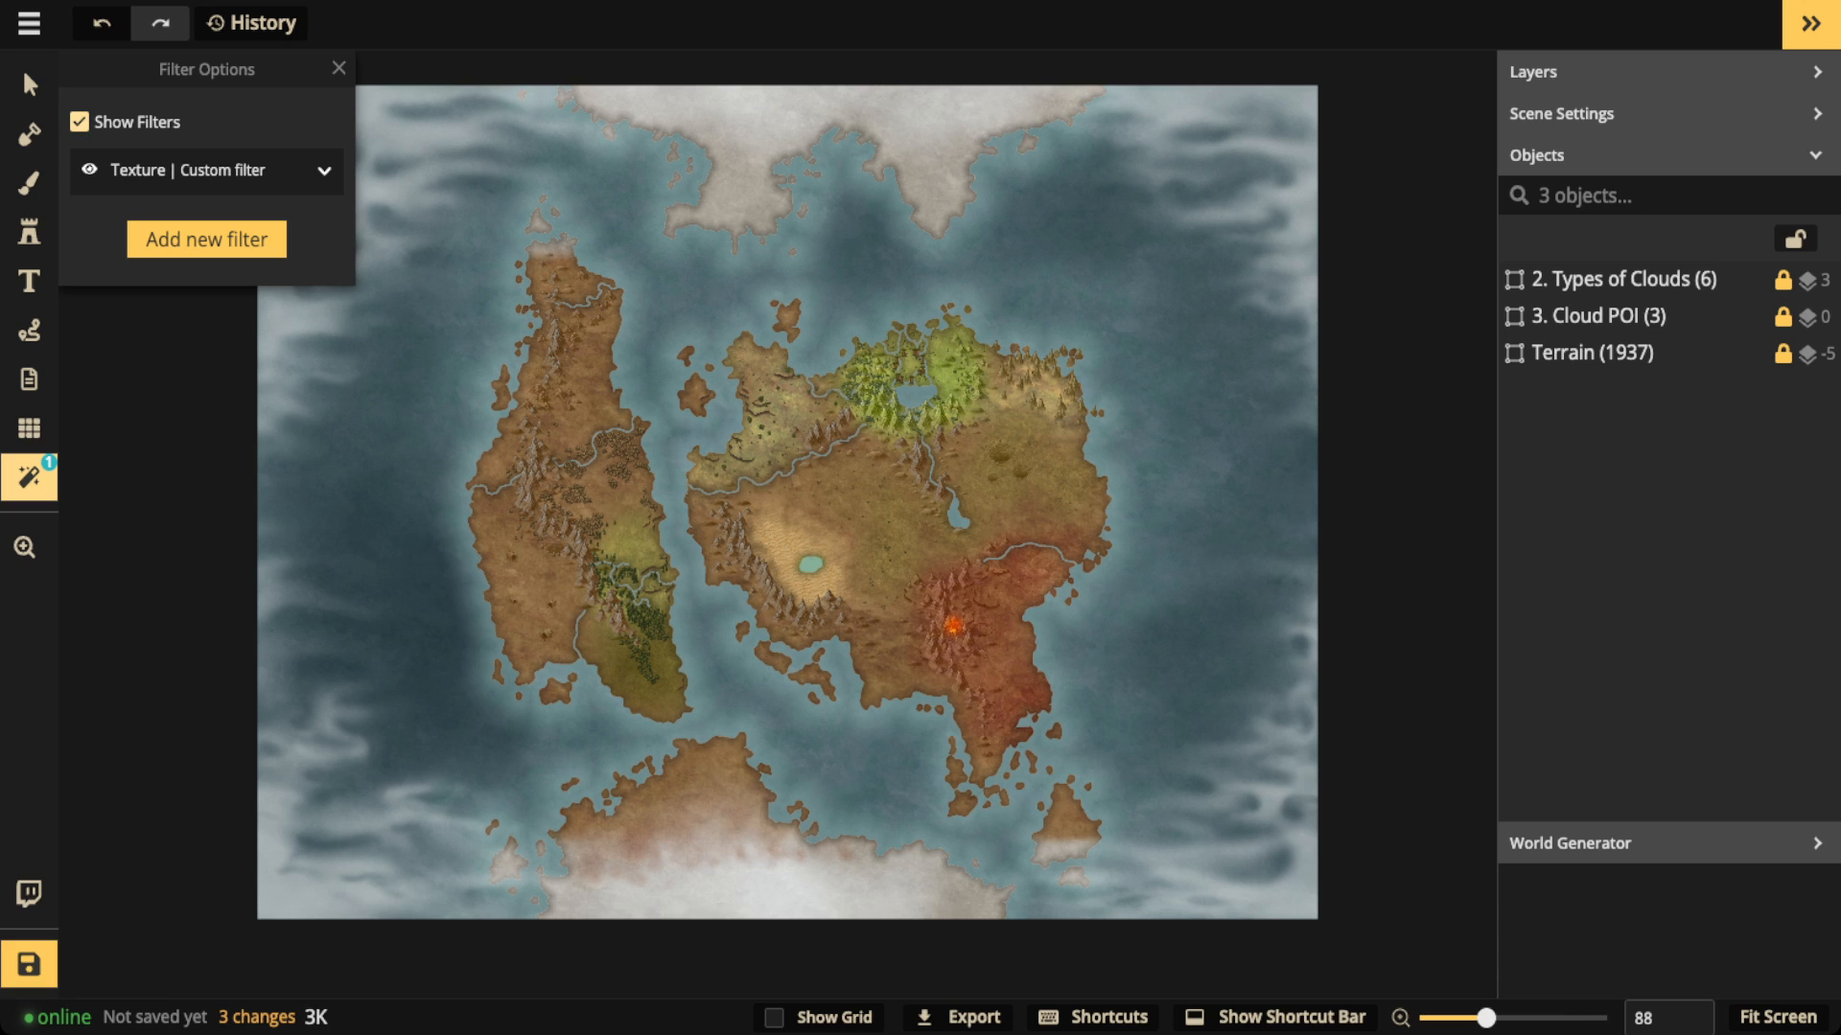
{"action": "left_click", "coordinate": [80, 122]}
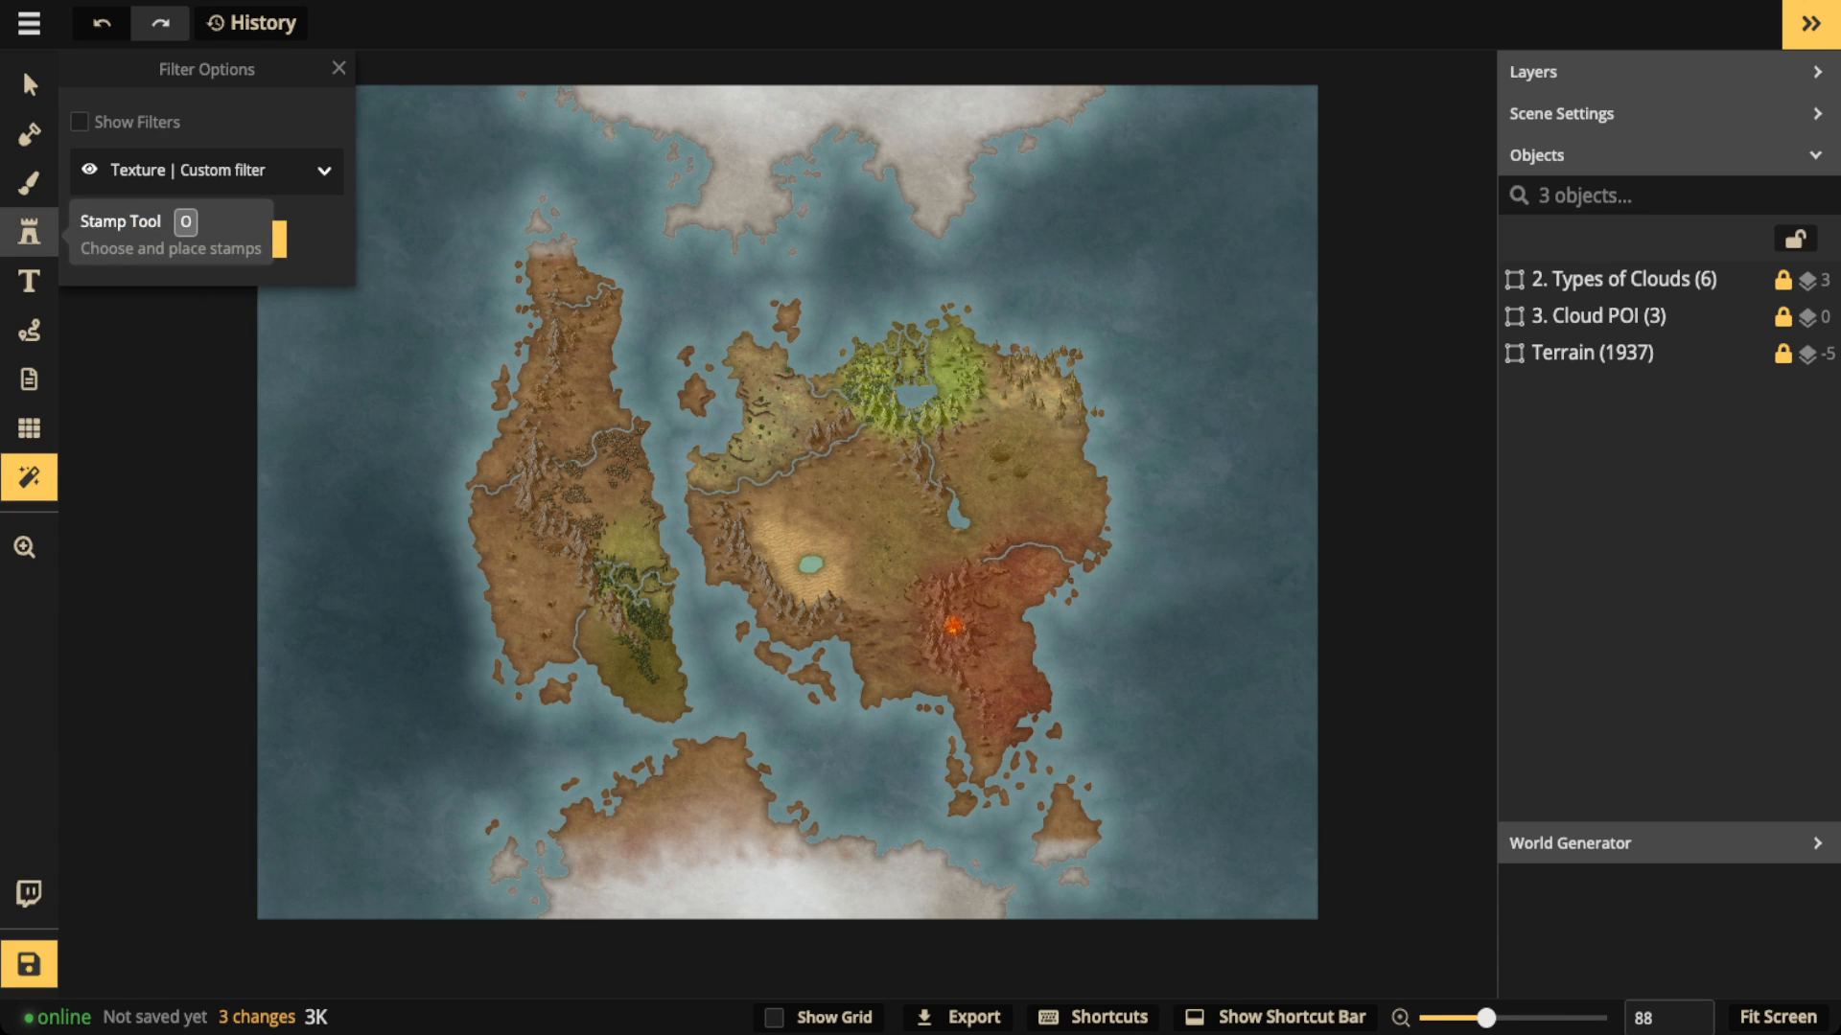
Step: Search the whole Inkarnate stamp catalog for "cloud"
{"action": "left_click", "coordinate": [29, 233]}
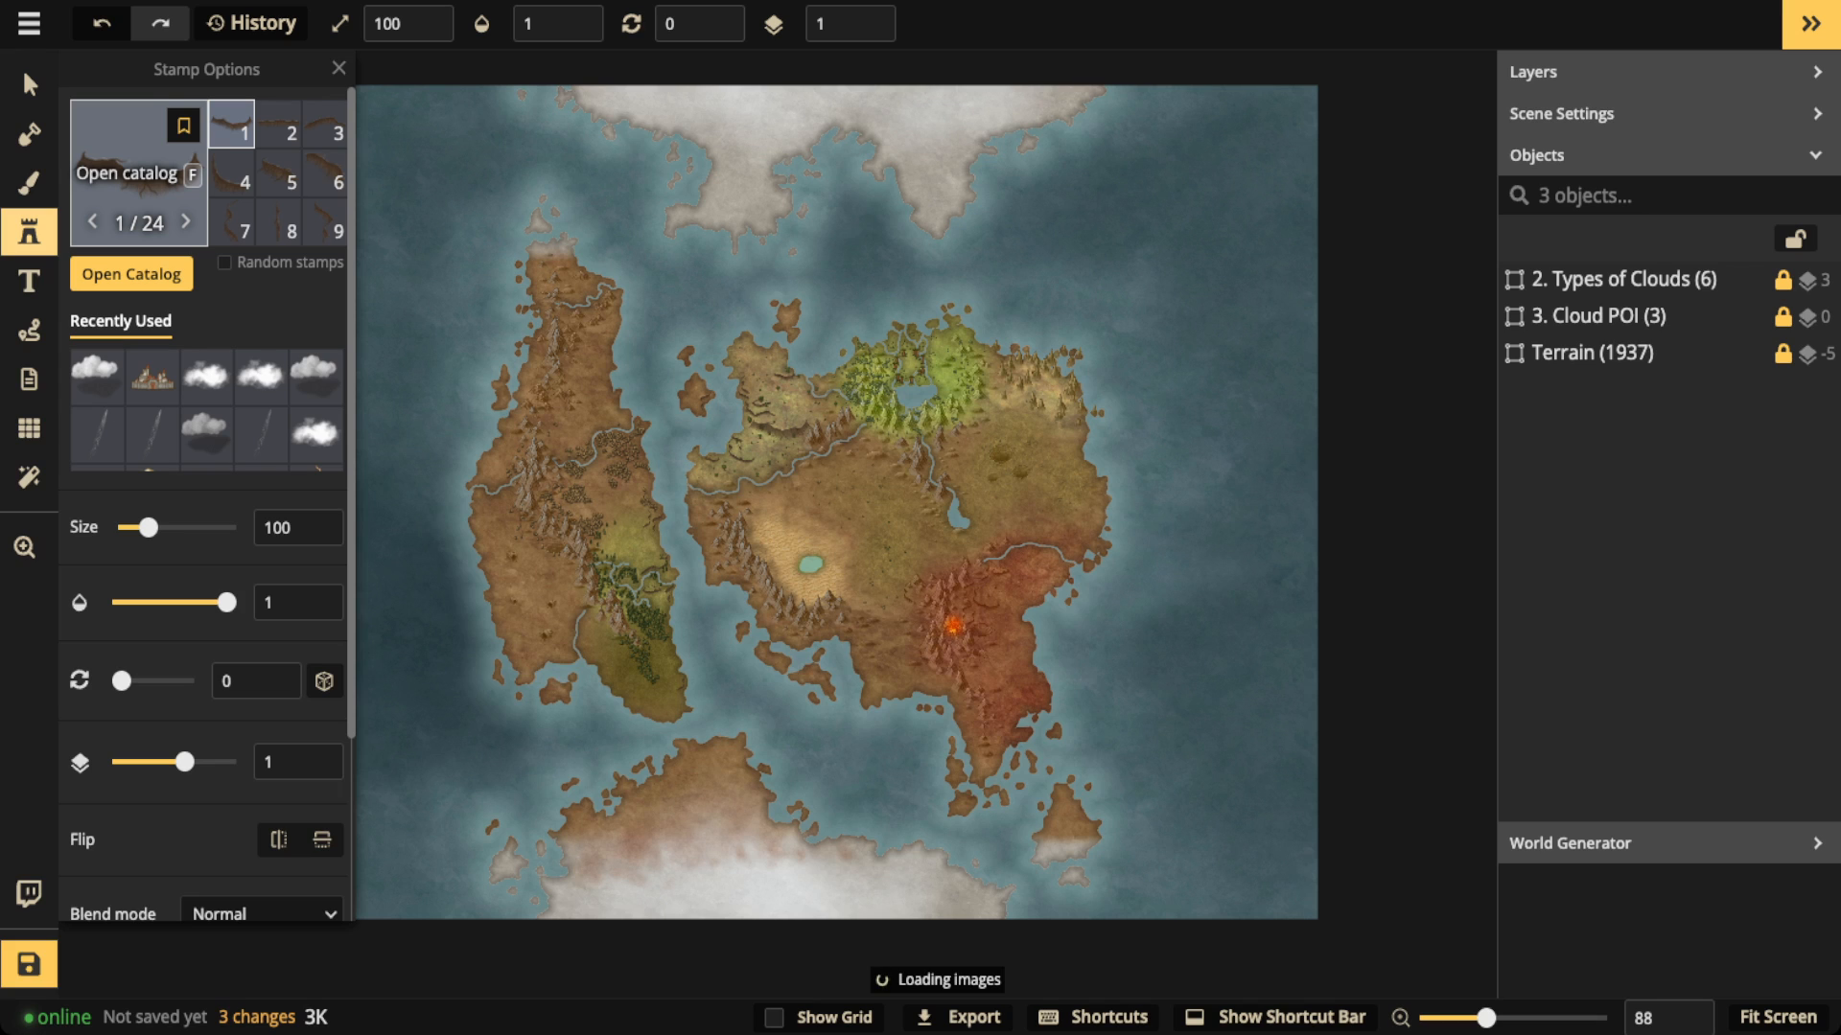
{"action": "key", "text": "f"}
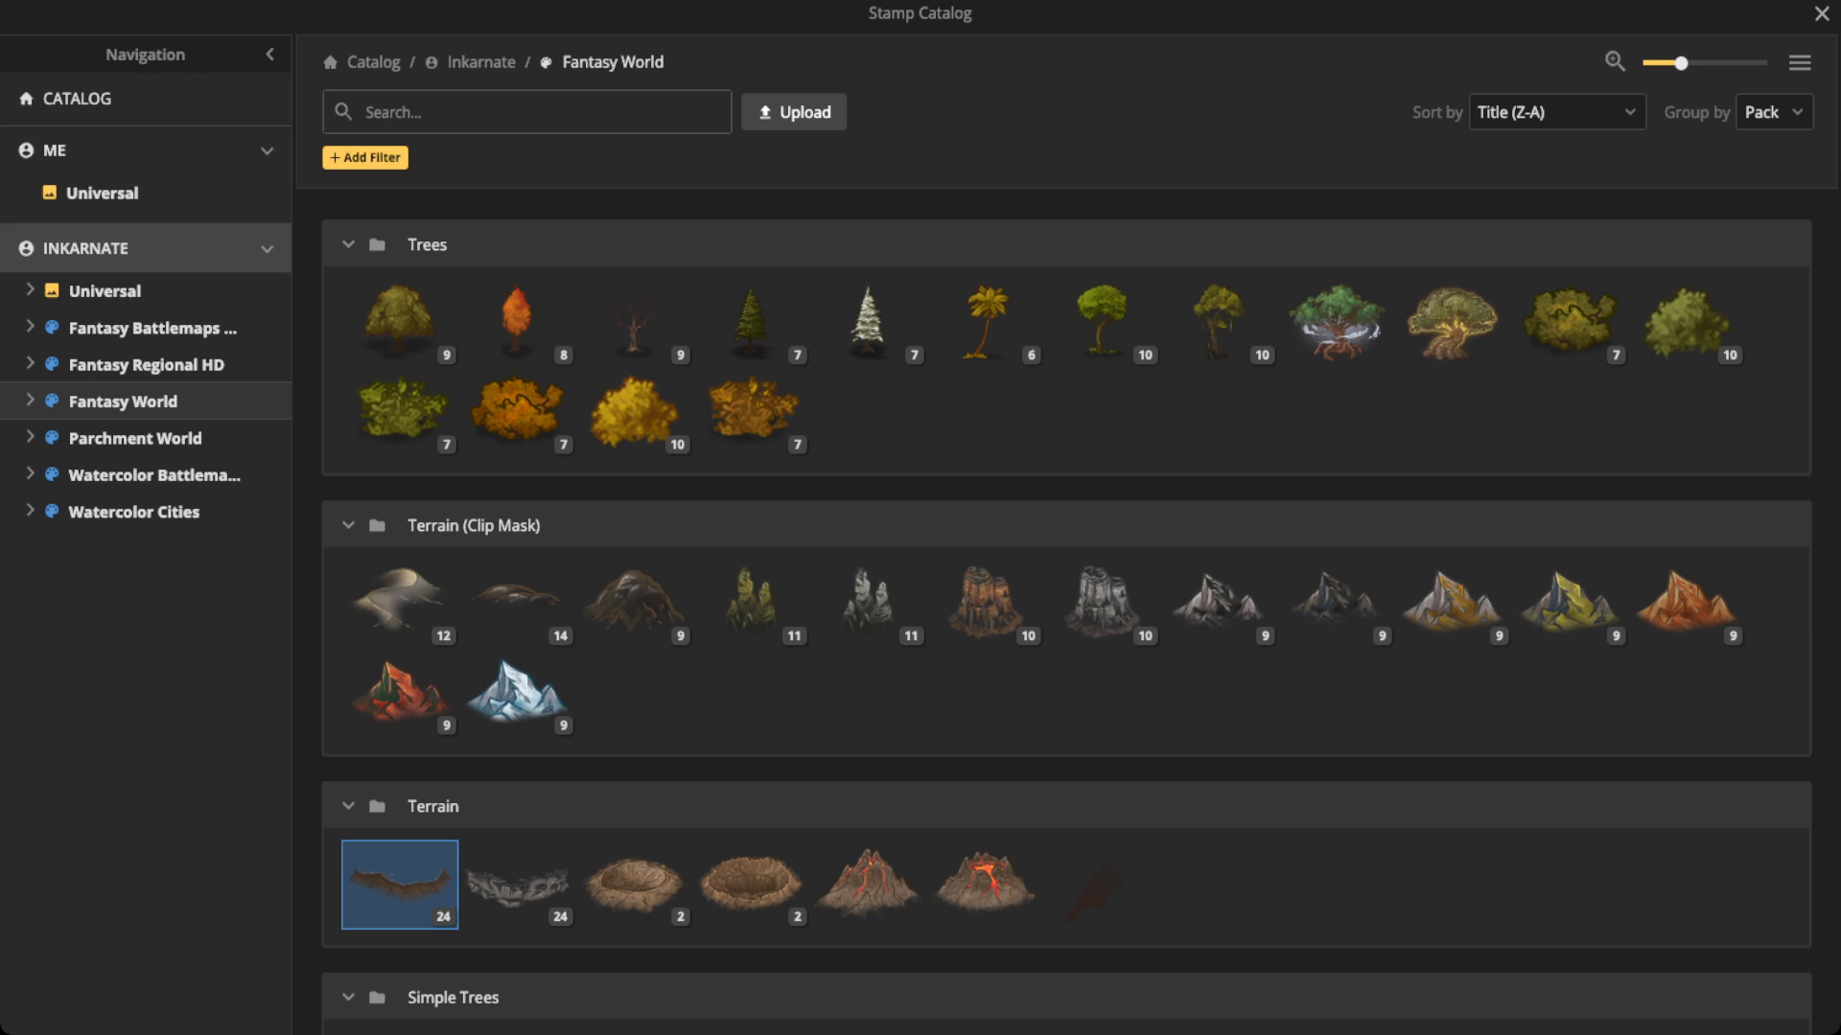
{"action": "left_click", "coordinate": [86, 248]}
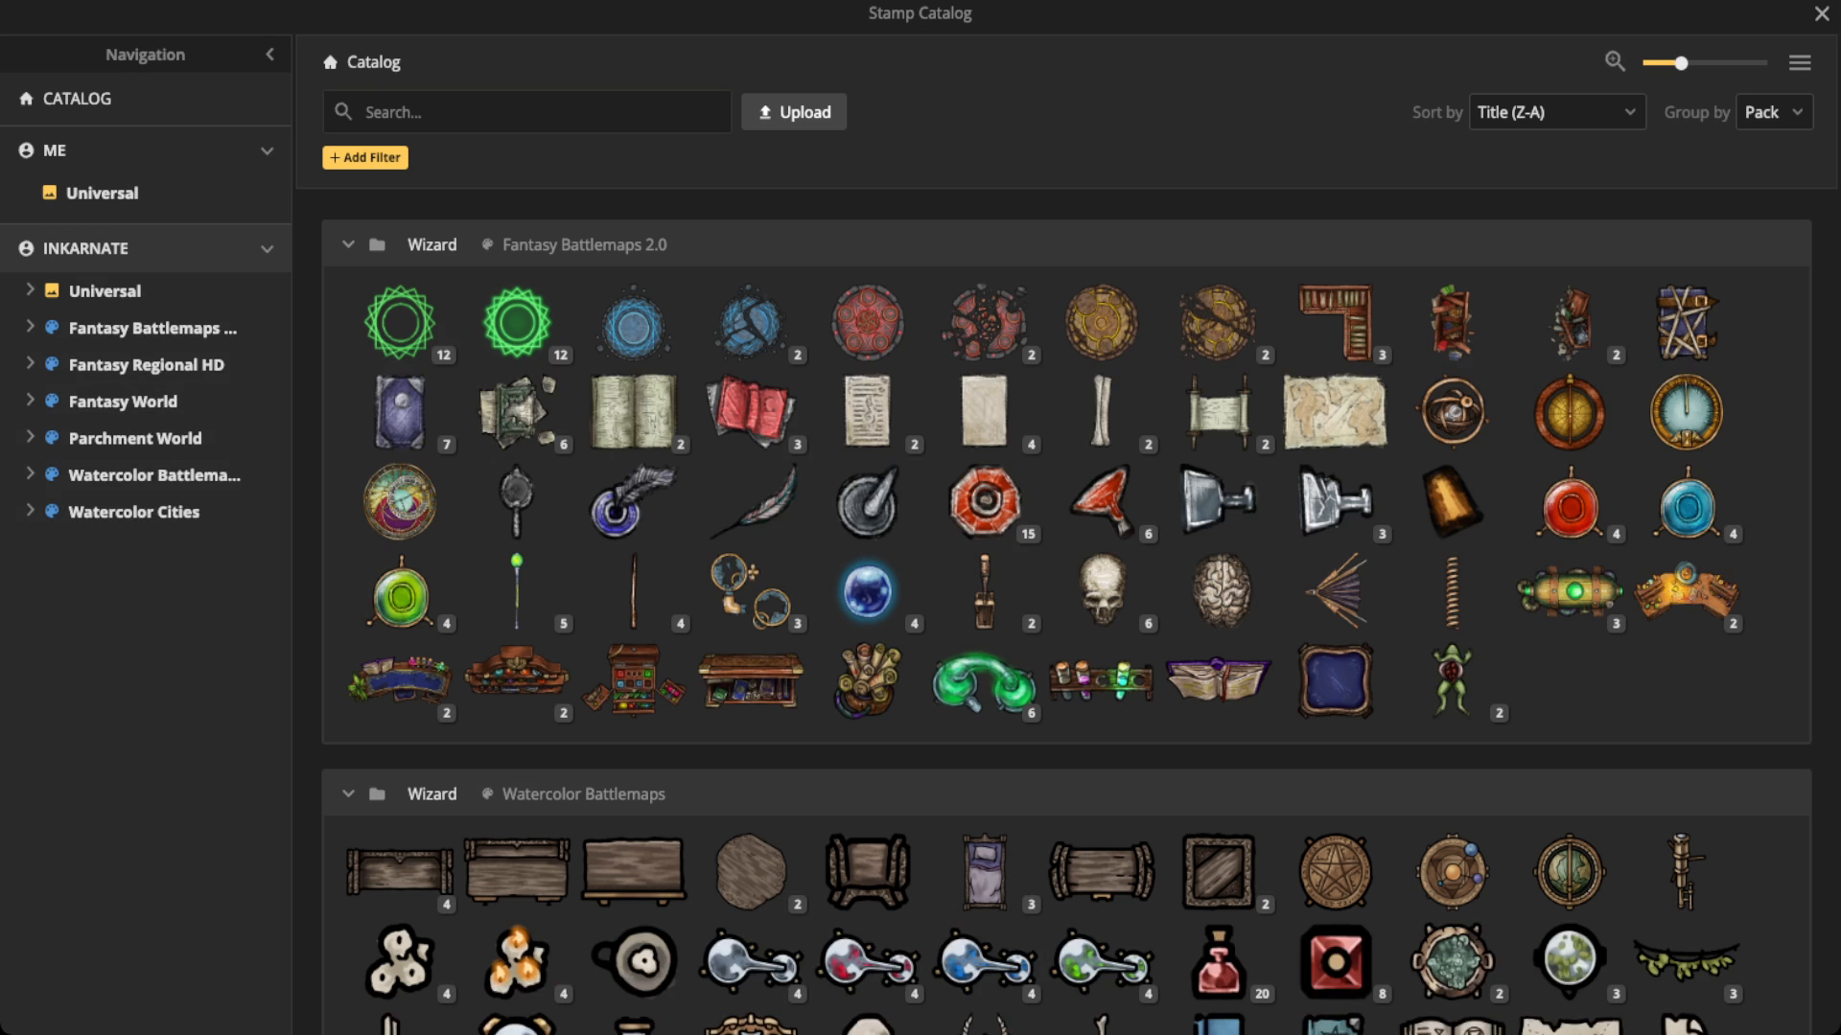
{"action": "left_click", "coordinate": [432, 112]}
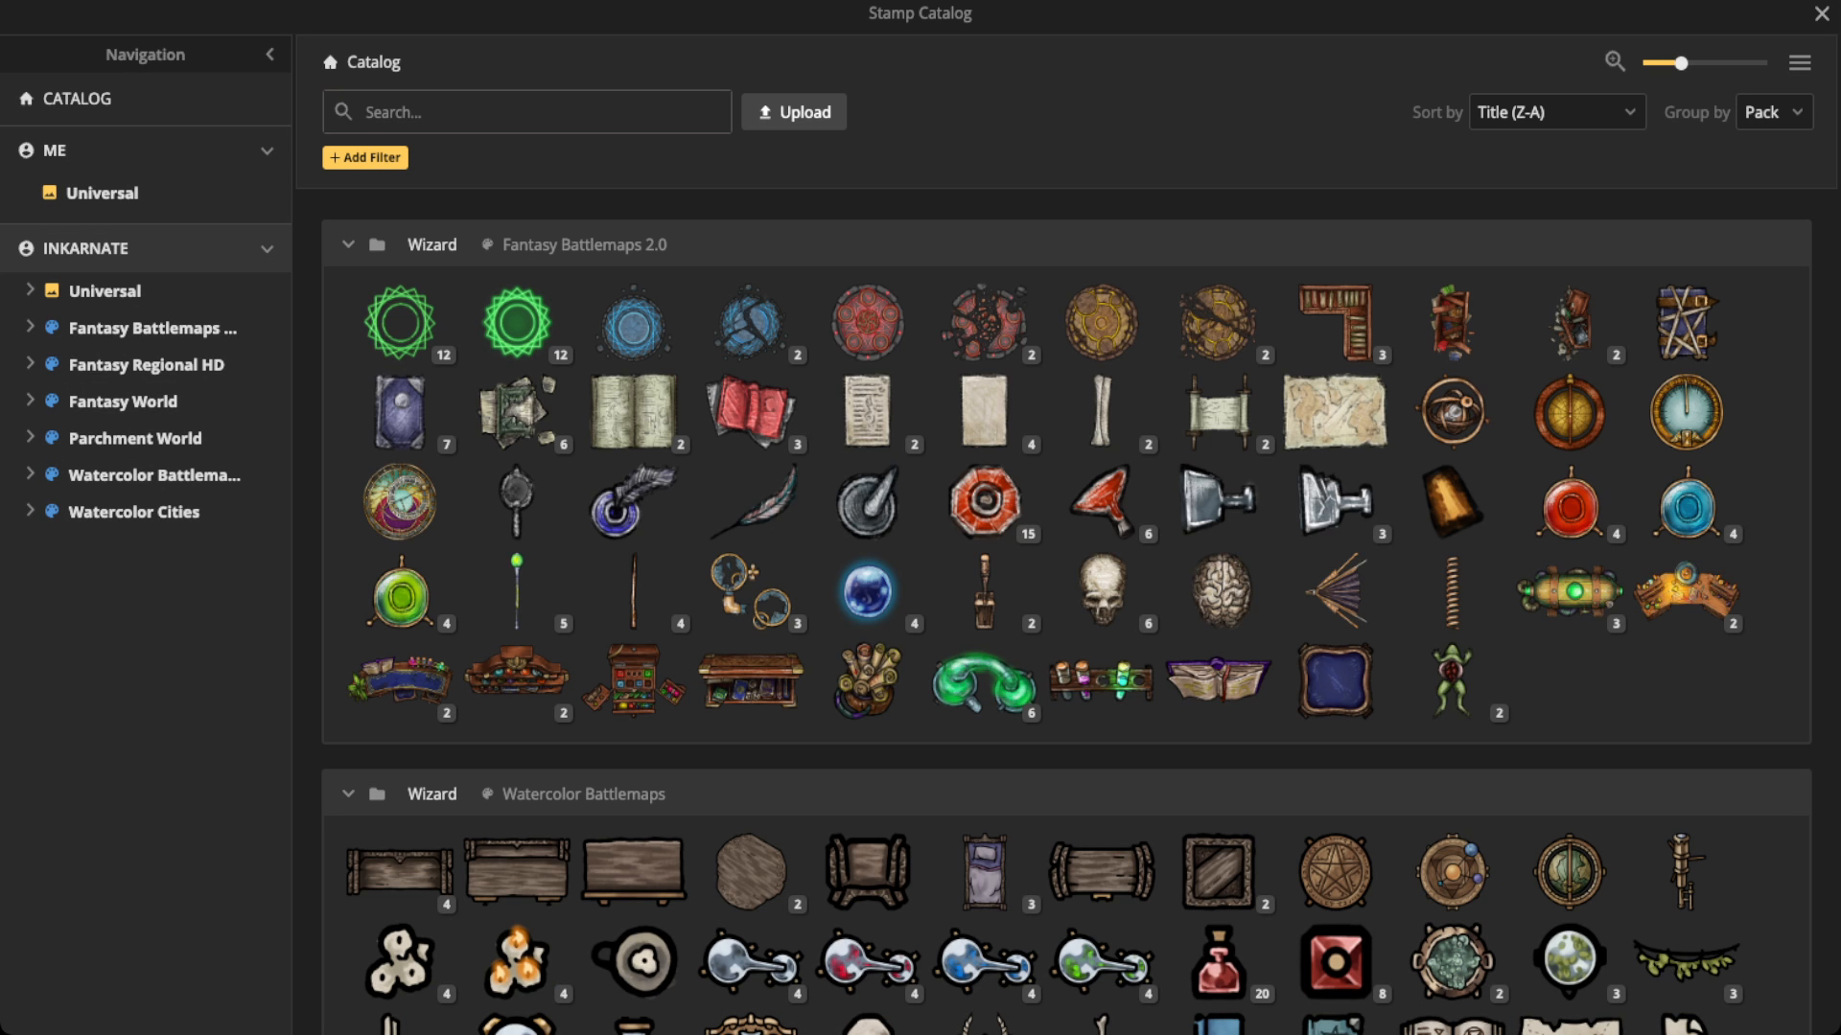
{"action": "type", "text": "clouds"}
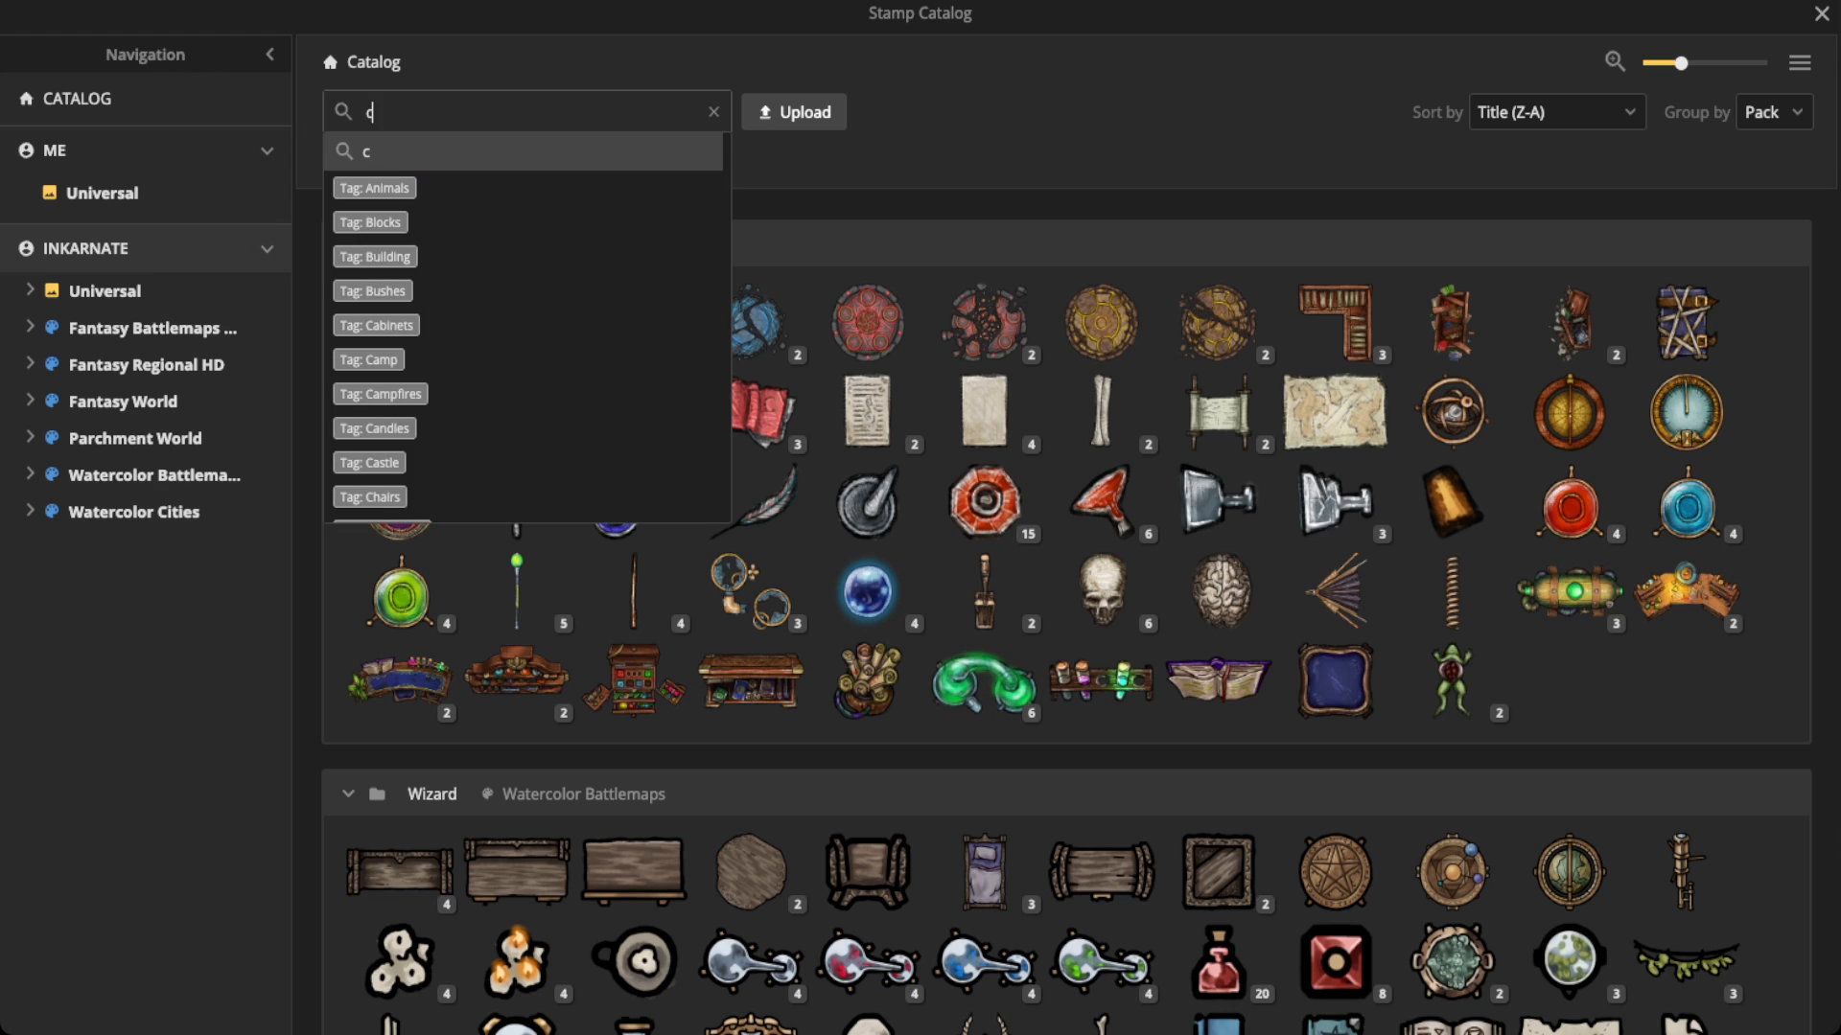
{"action": "key", "text": "BackSpace"}
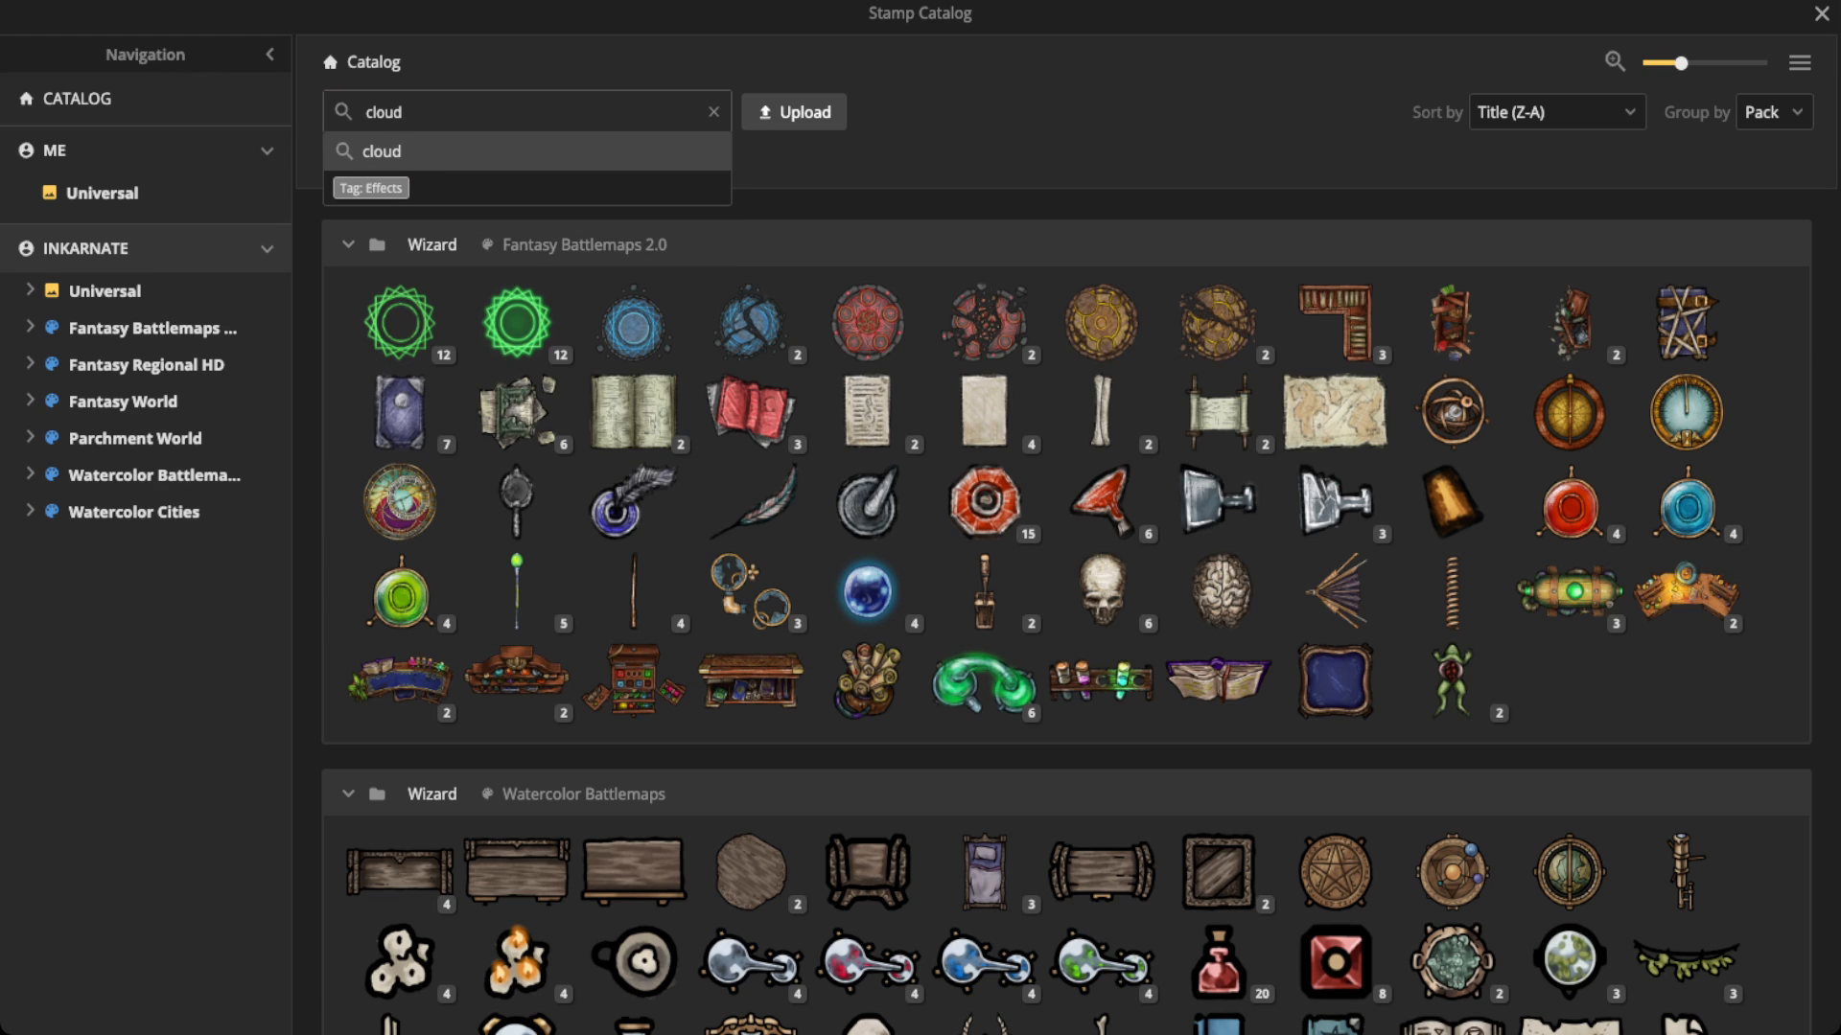
{"action": "key", "text": "Return"}
Step: Choose the white cloud stamps from the Watercolor Cities Winter pack, with random stamps on and random rotation off
{"action": "scroll", "coordinate": [1067, 621], "scroll_direction": "down", "scroll_amount": 2}
{"action": "scroll", "coordinate": [1067, 622], "scroll_direction": "down", "scroll_amount": 5}
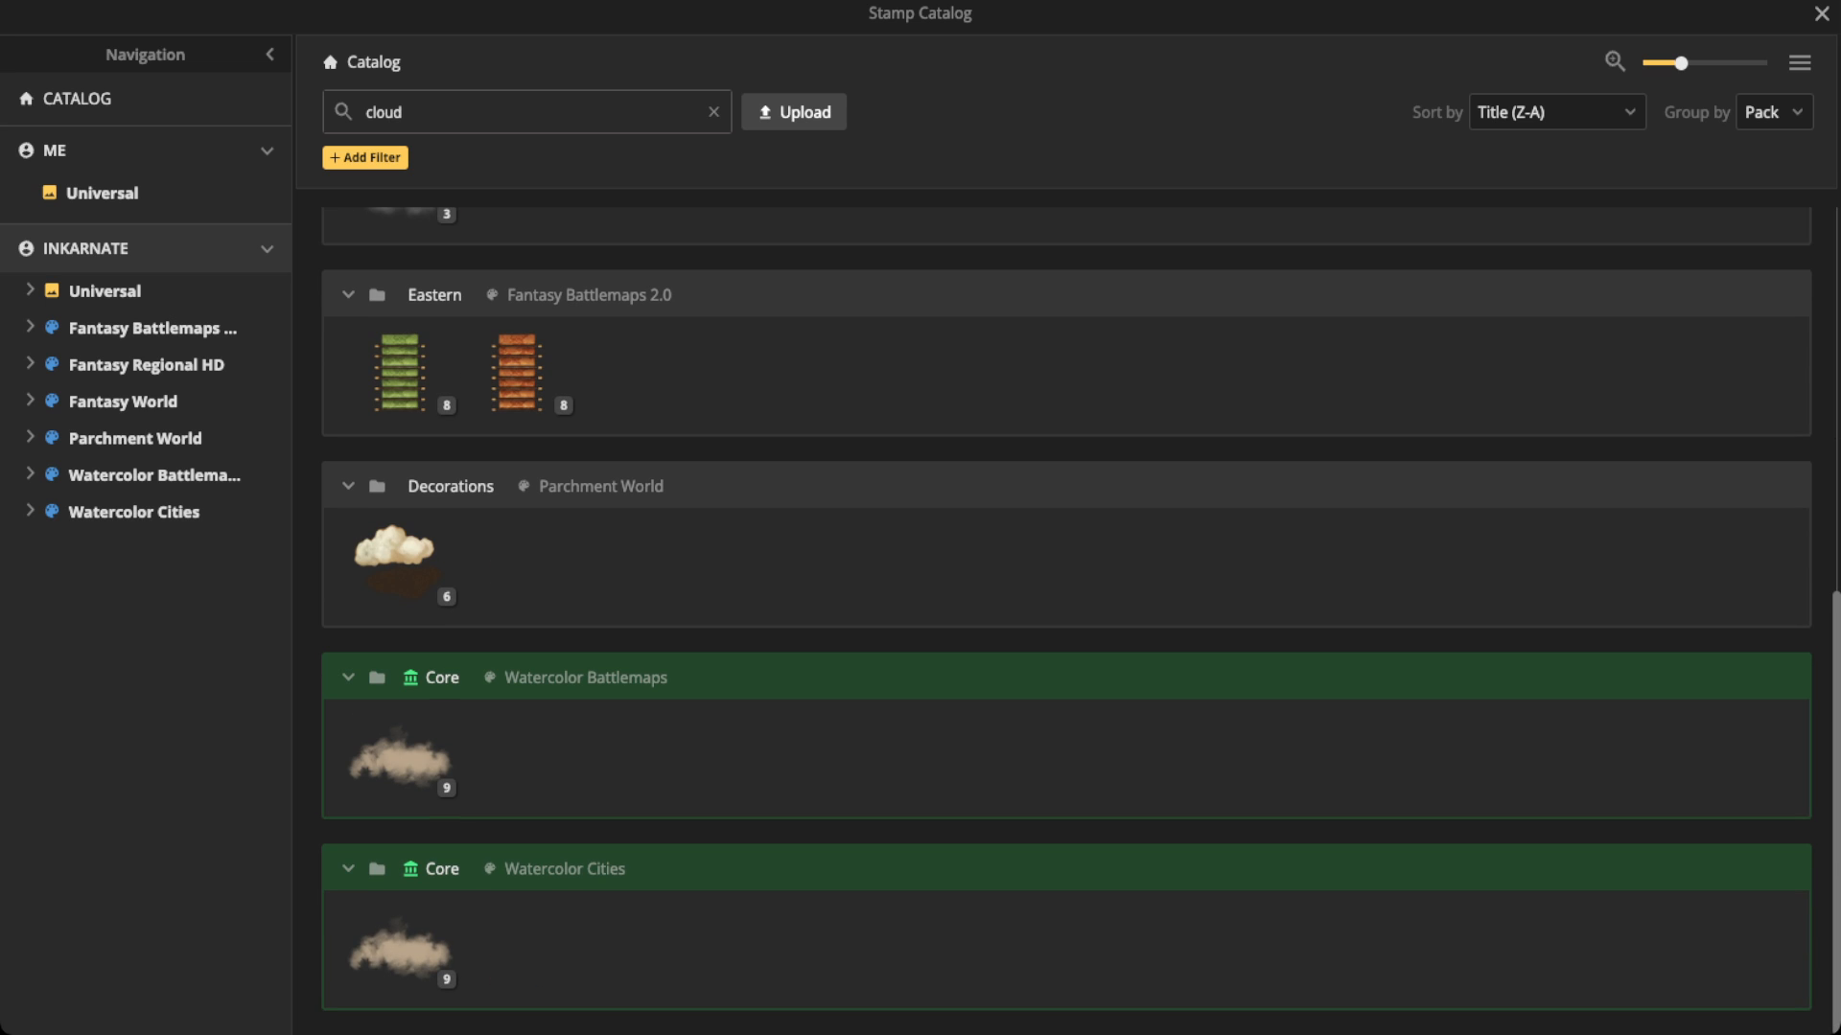
{"action": "scroll", "coordinate": [400, 321], "scroll_direction": "up", "scroll_amount": 8}
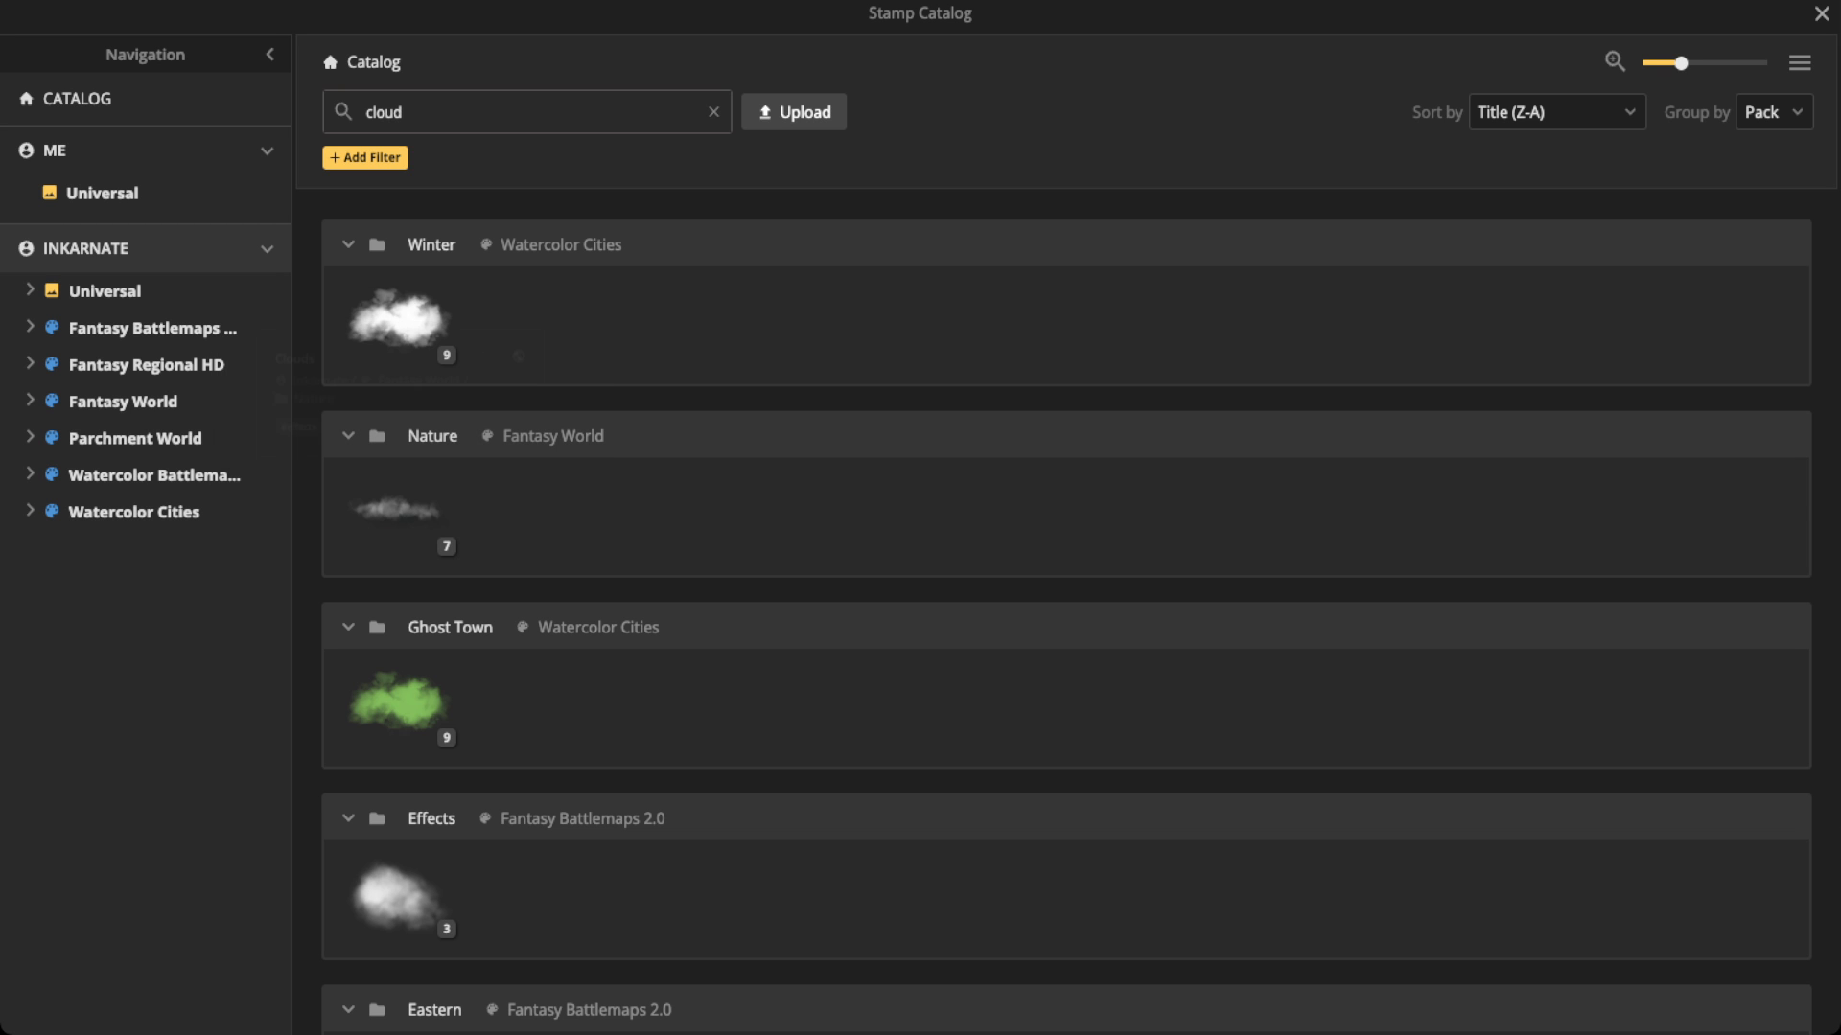
{"action": "left_click", "coordinate": [398, 321]}
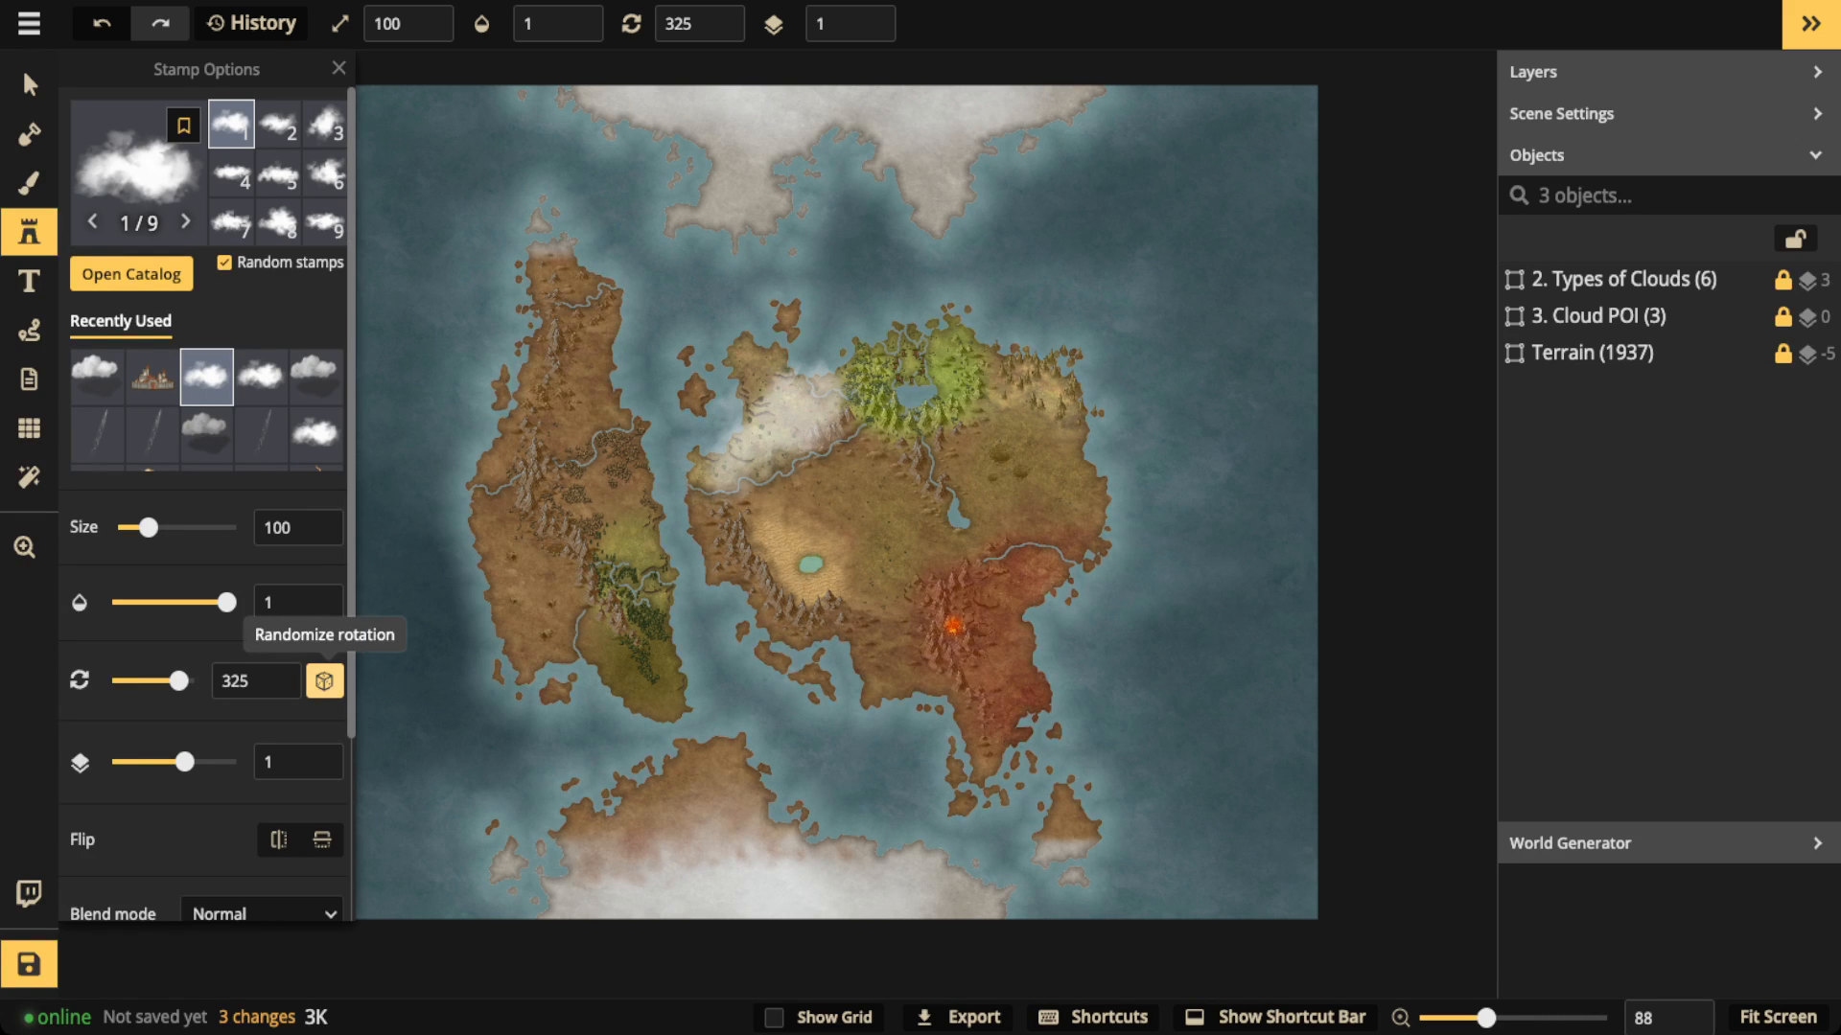
{"action": "left_click", "coordinate": [324, 681]}
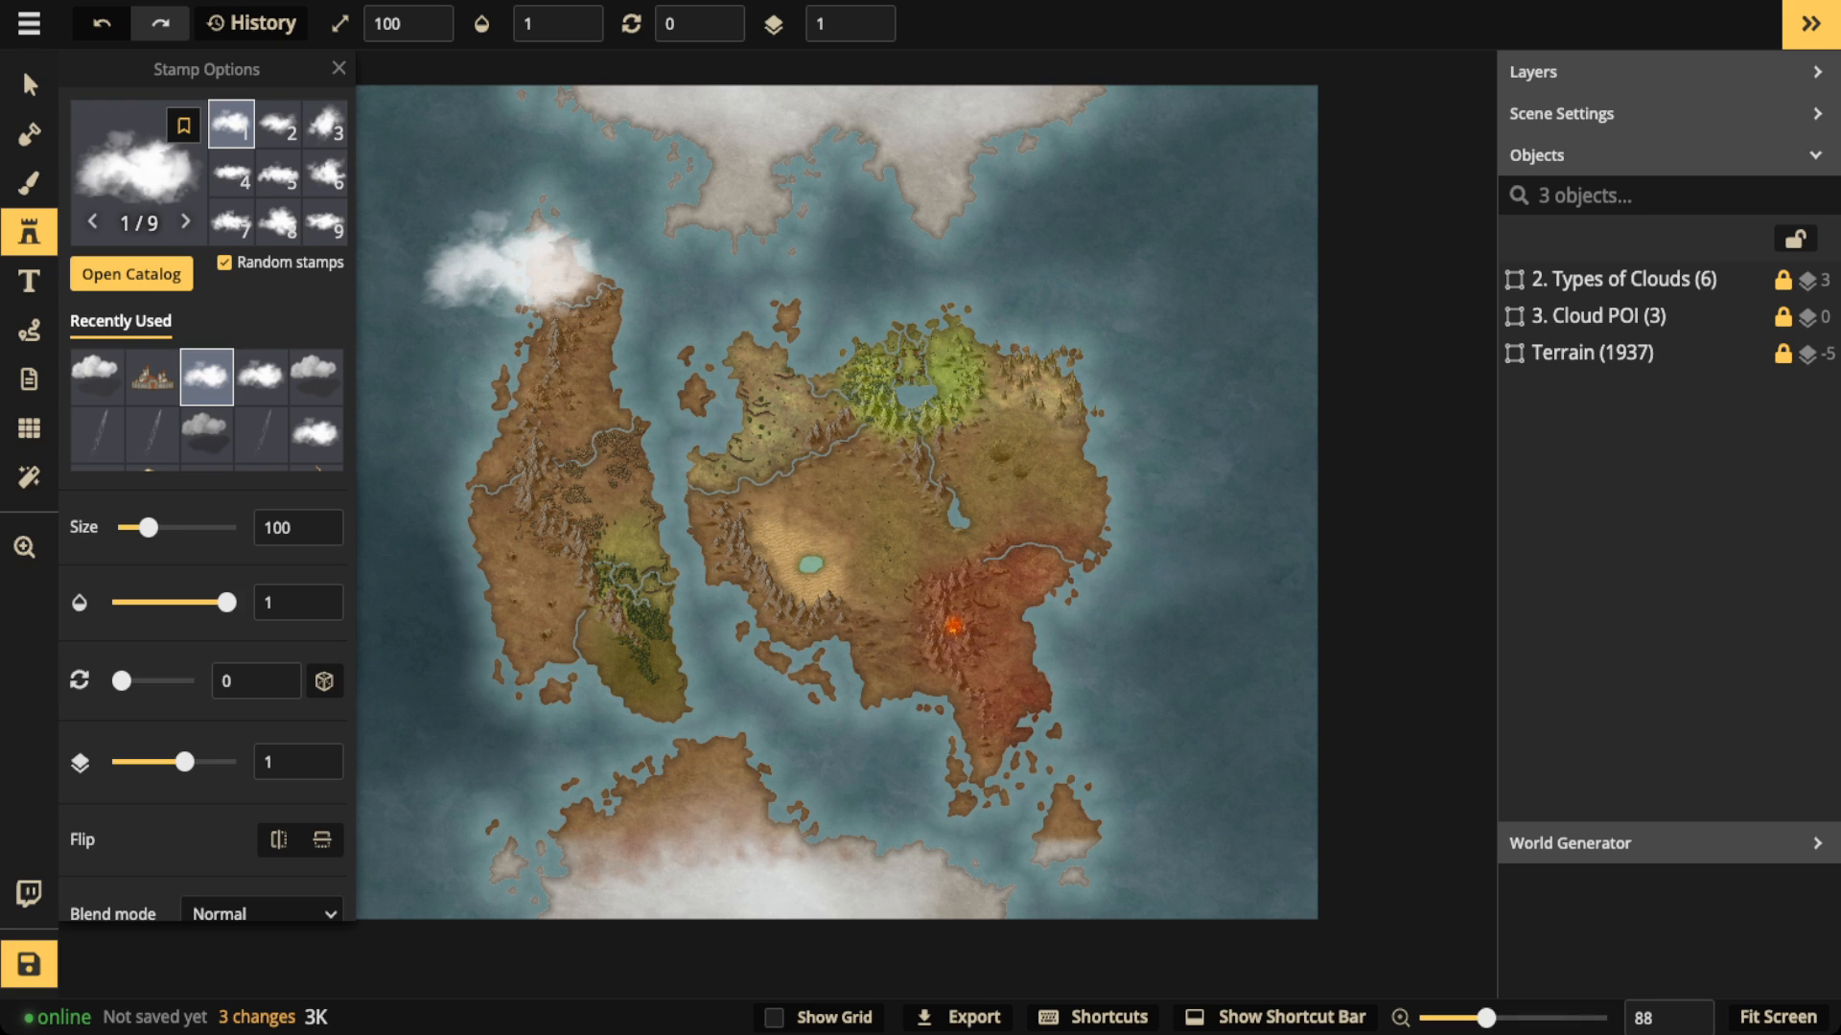
Step: Try the cloud stamp at 0.34 opacity, and restore its opacity to 1
{"action": "key", "text": "space"}
{"action": "left_click_drag", "start_coordinate": [513, 264], "coordinate": [634, 280]}
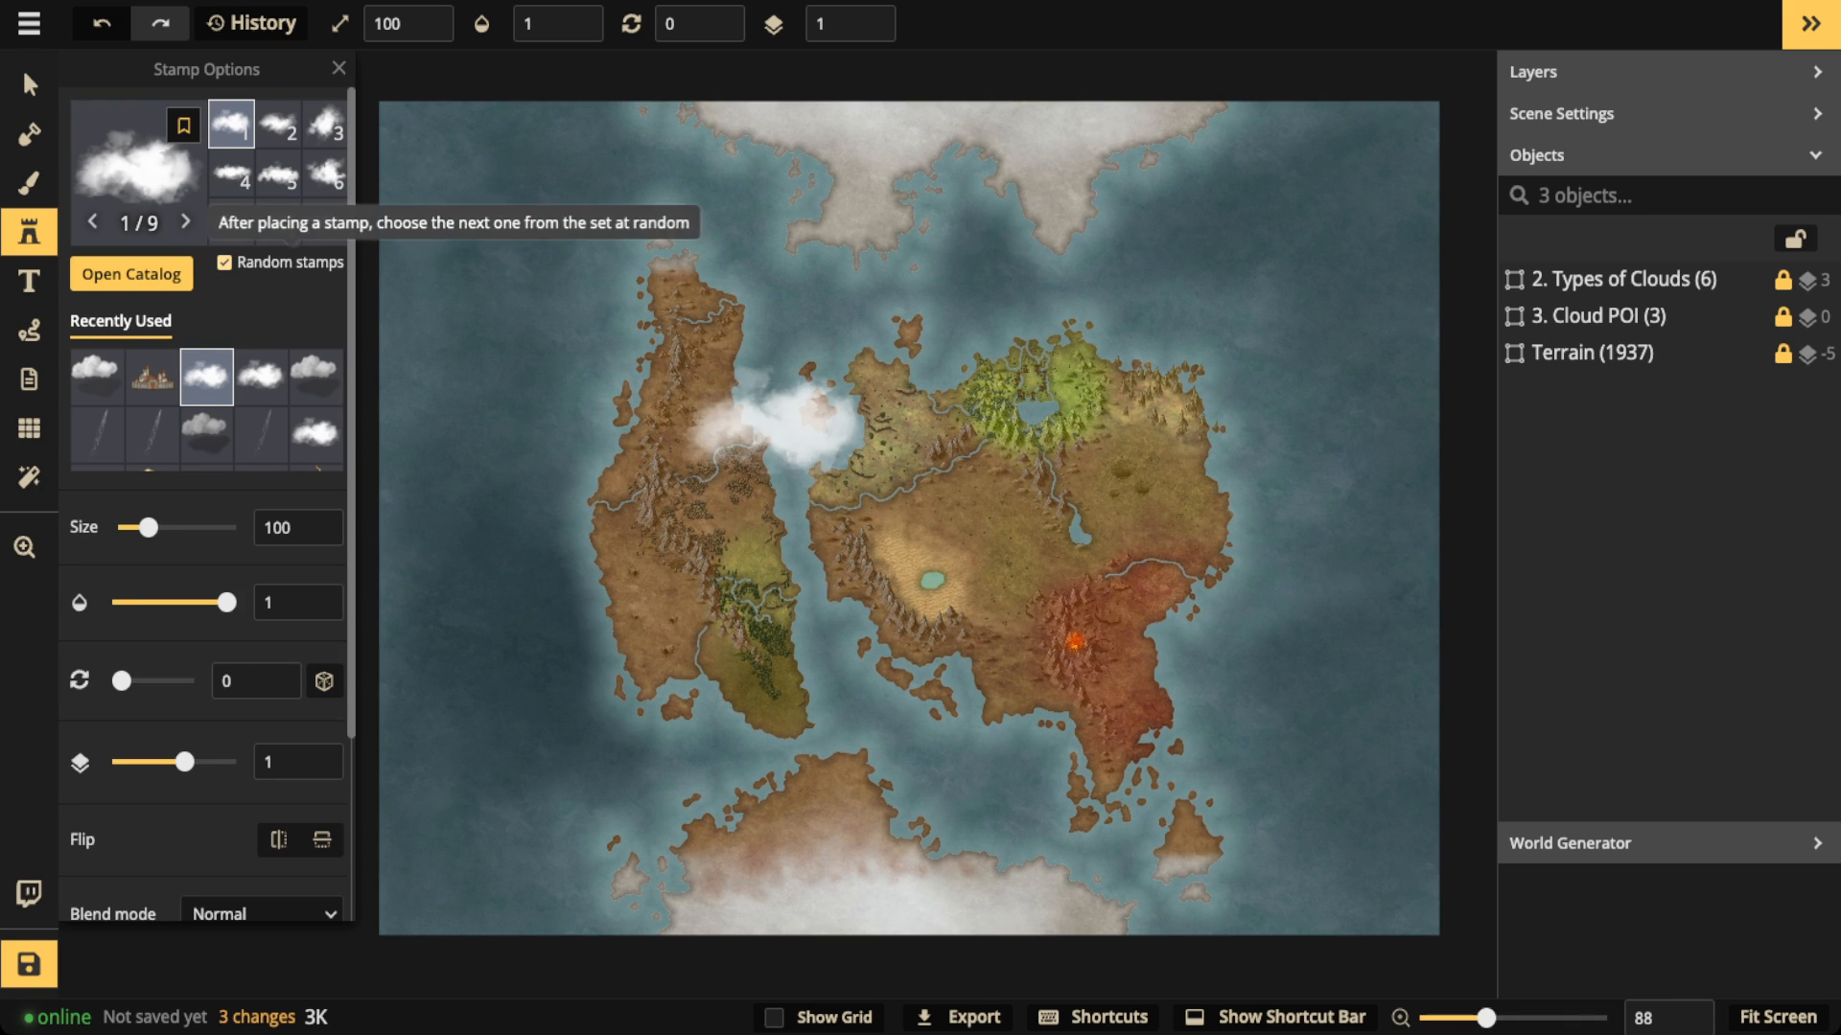
{"action": "left_click", "coordinate": [170, 602]}
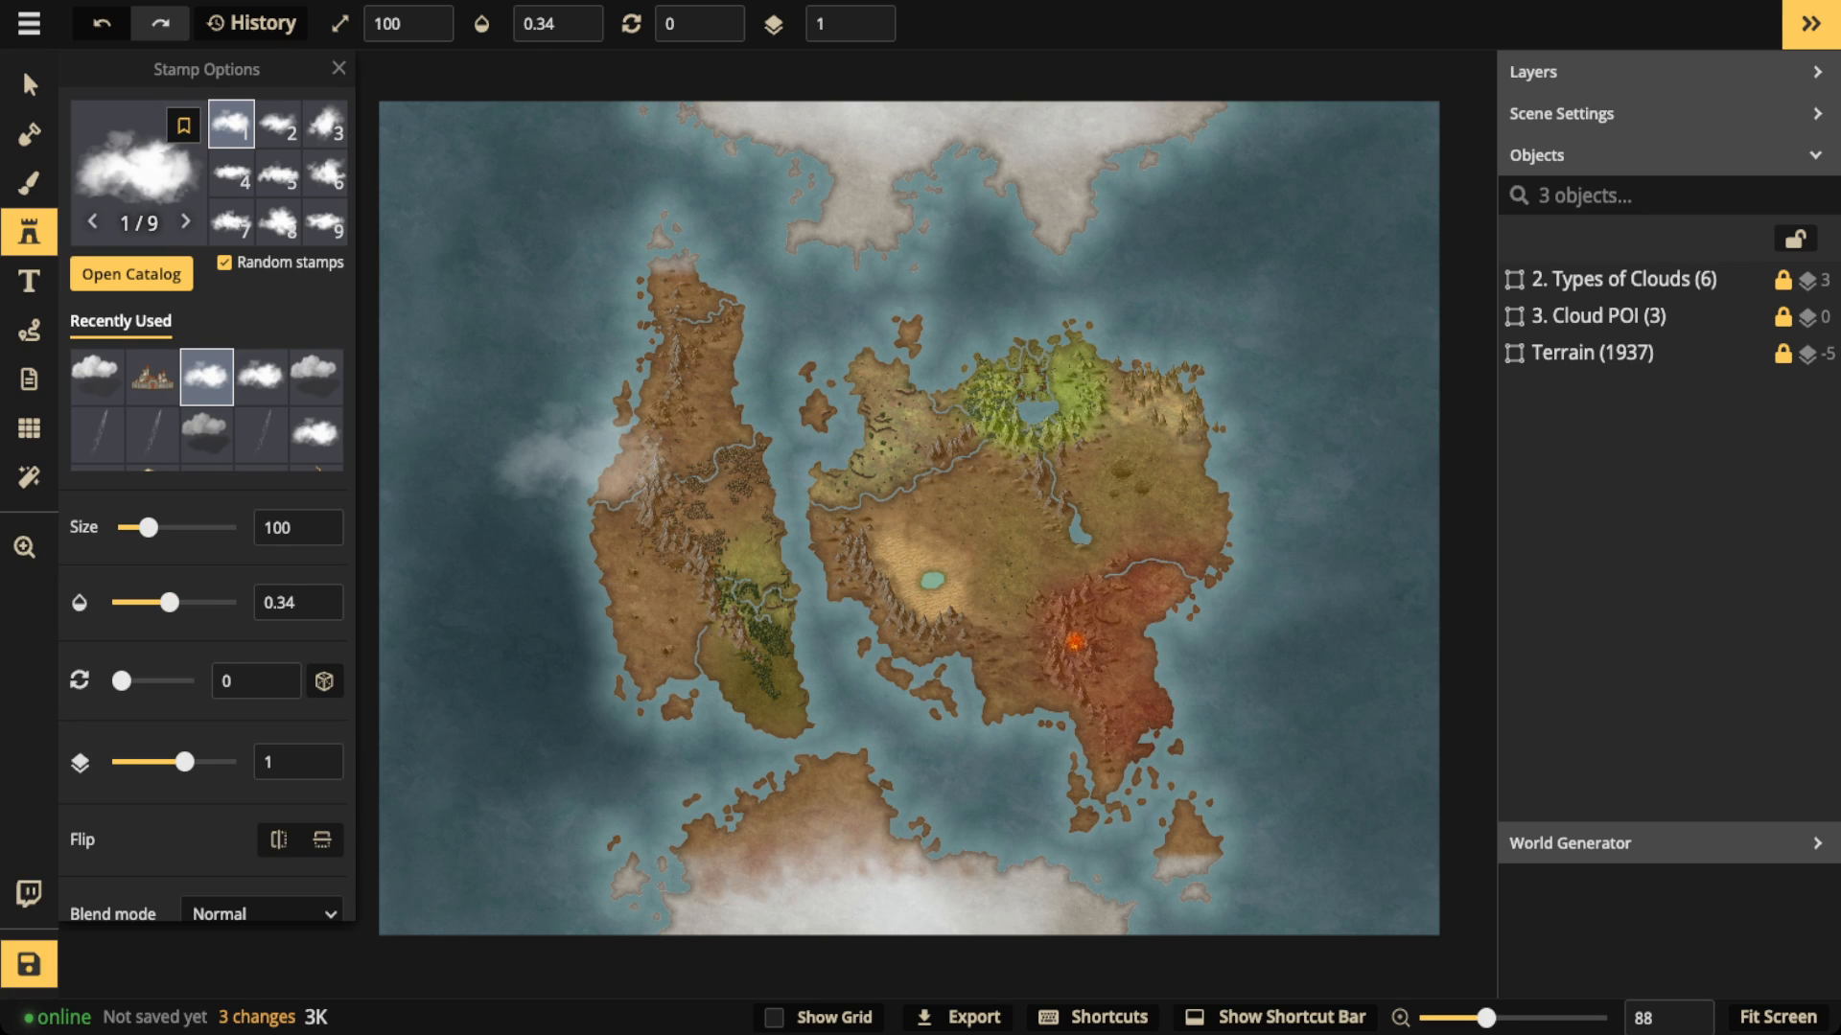
{"action": "left_click_drag", "start_coordinate": [170, 602], "coordinate": [226, 602]}
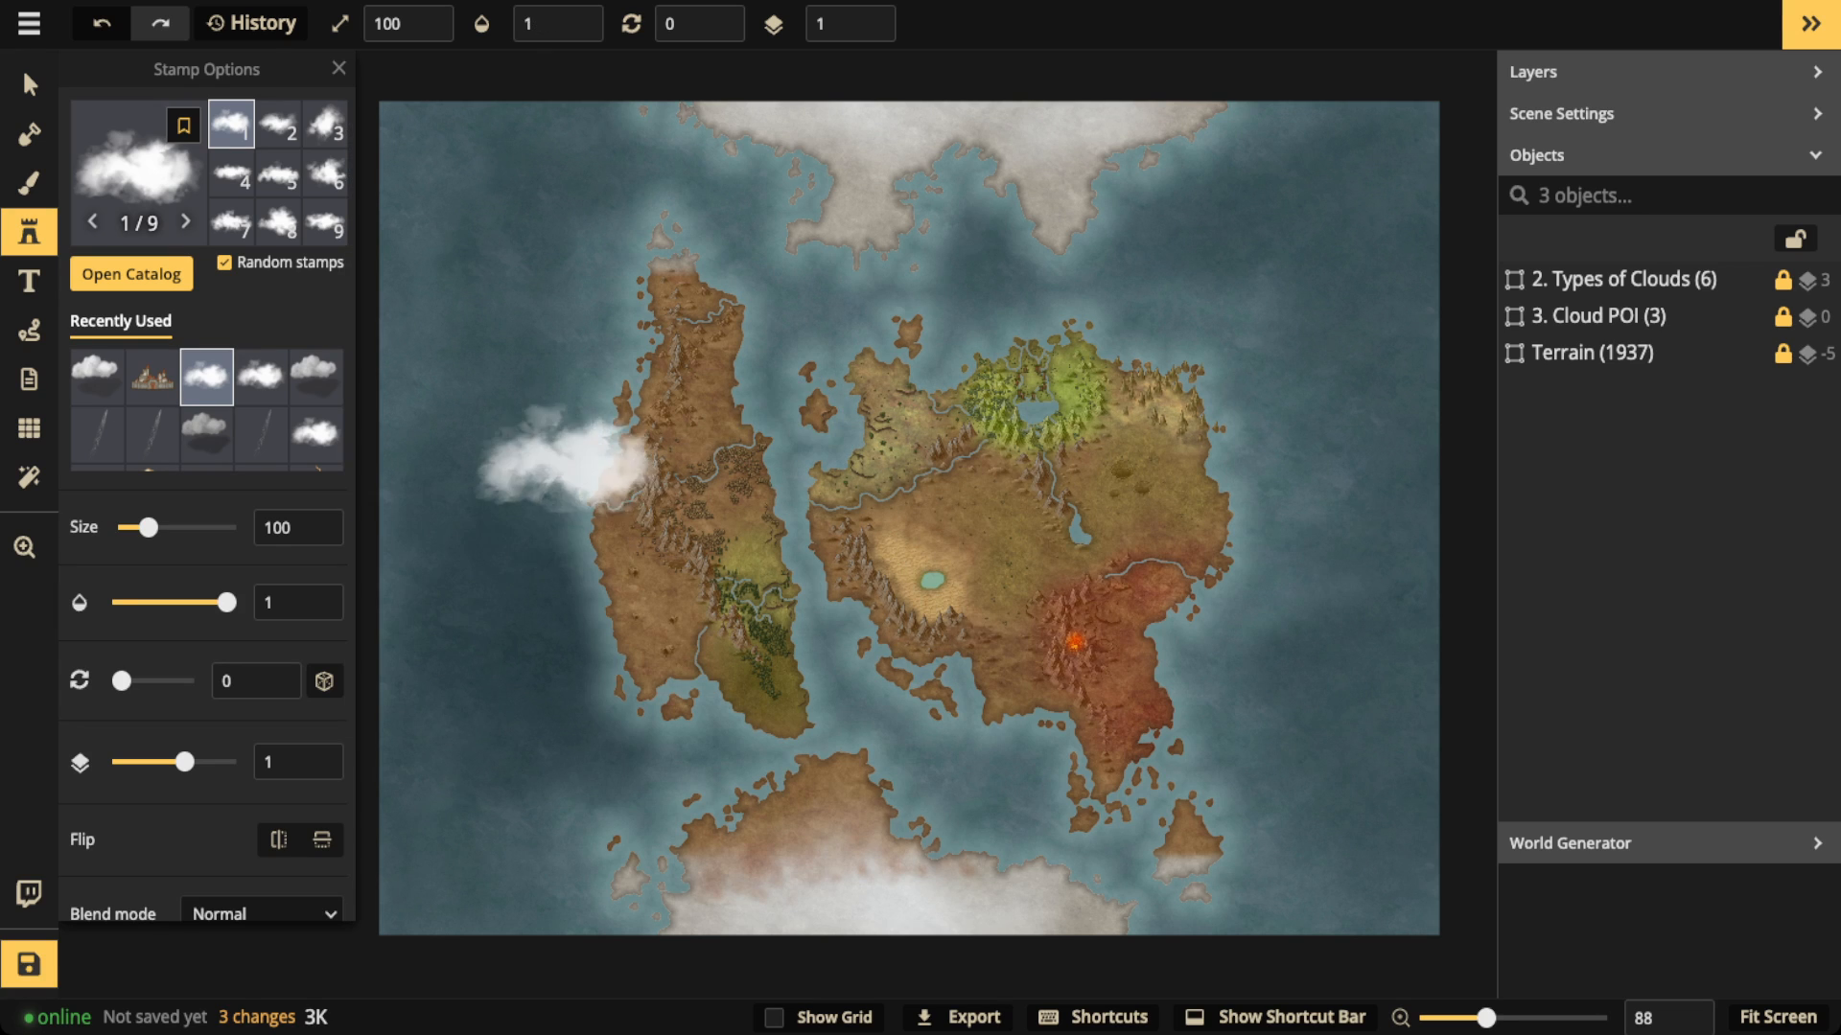
Step: Place three overlapping white clouds at full opacity over the ocean along the map's western edge
{"action": "key", "text": "space"}
{"action": "left_click_drag", "start_coordinate": [542, 458], "coordinate": [714, 419]}
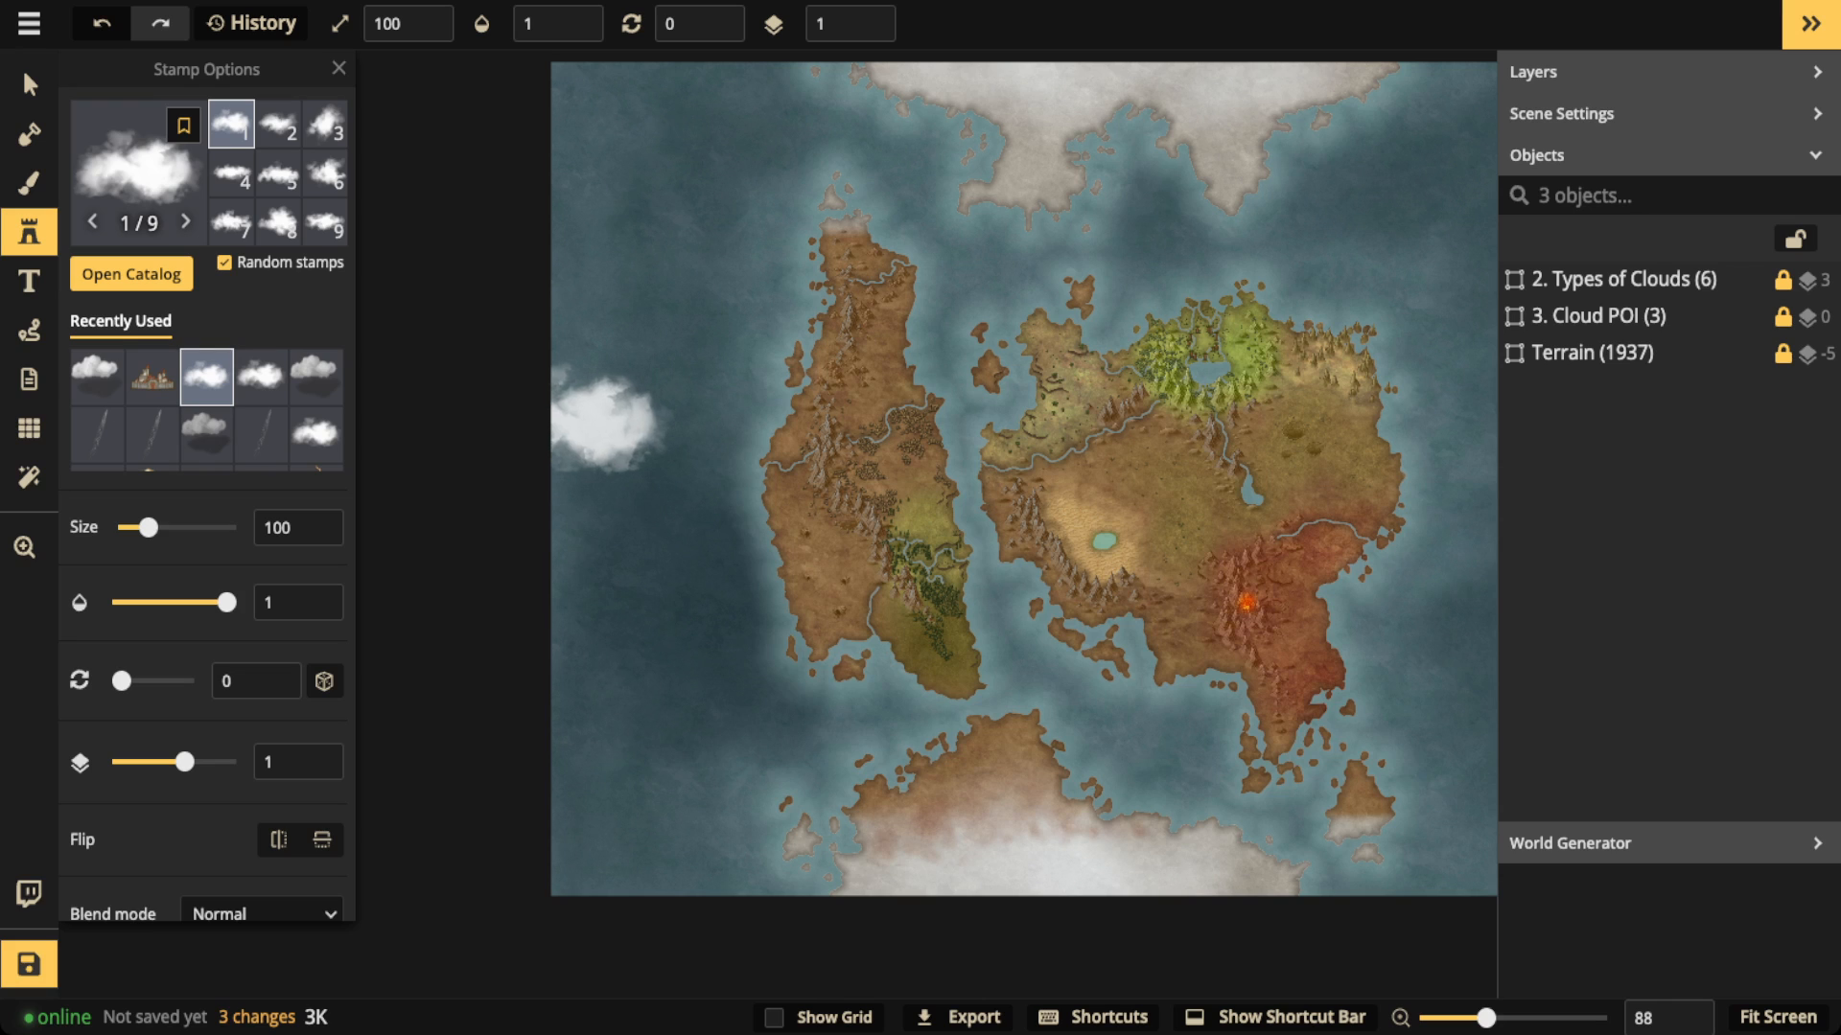
{"action": "left_click", "coordinate": [577, 427]}
{"action": "left_click", "coordinate": [577, 427]}
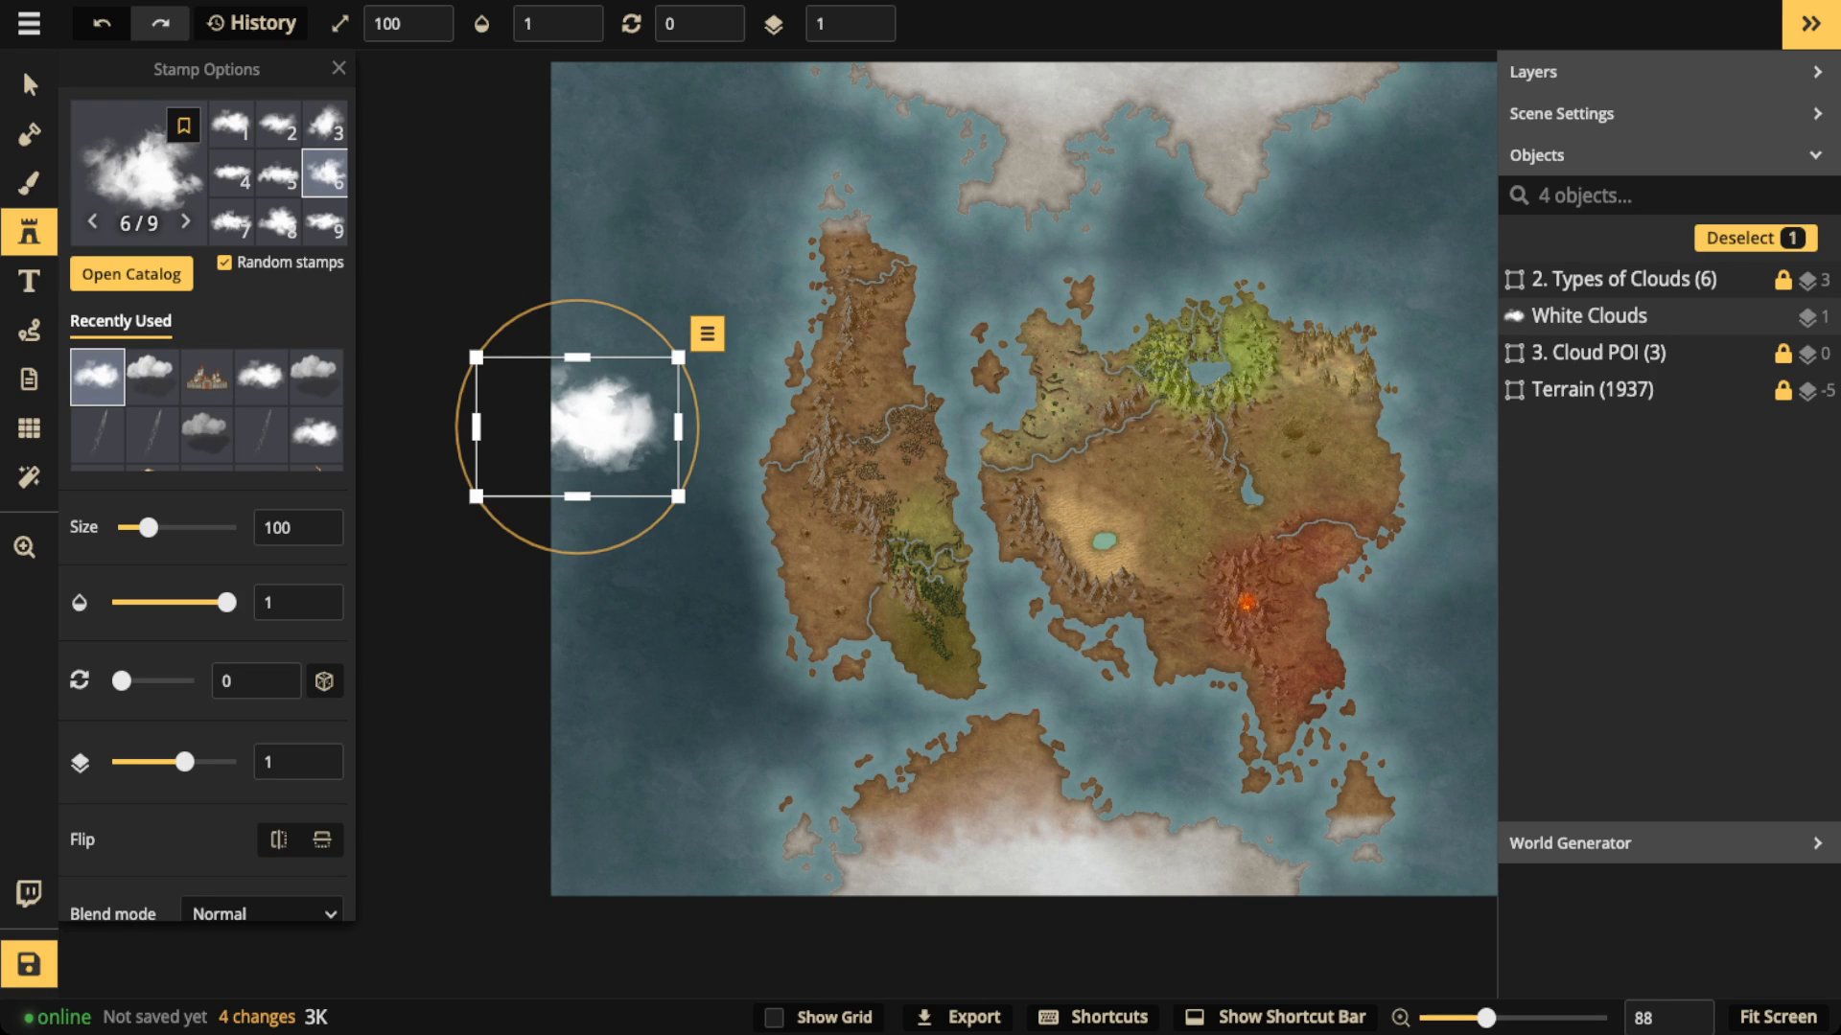
{"action": "key", "text": "Escape"}
{"action": "left_click", "coordinate": [632, 477]}
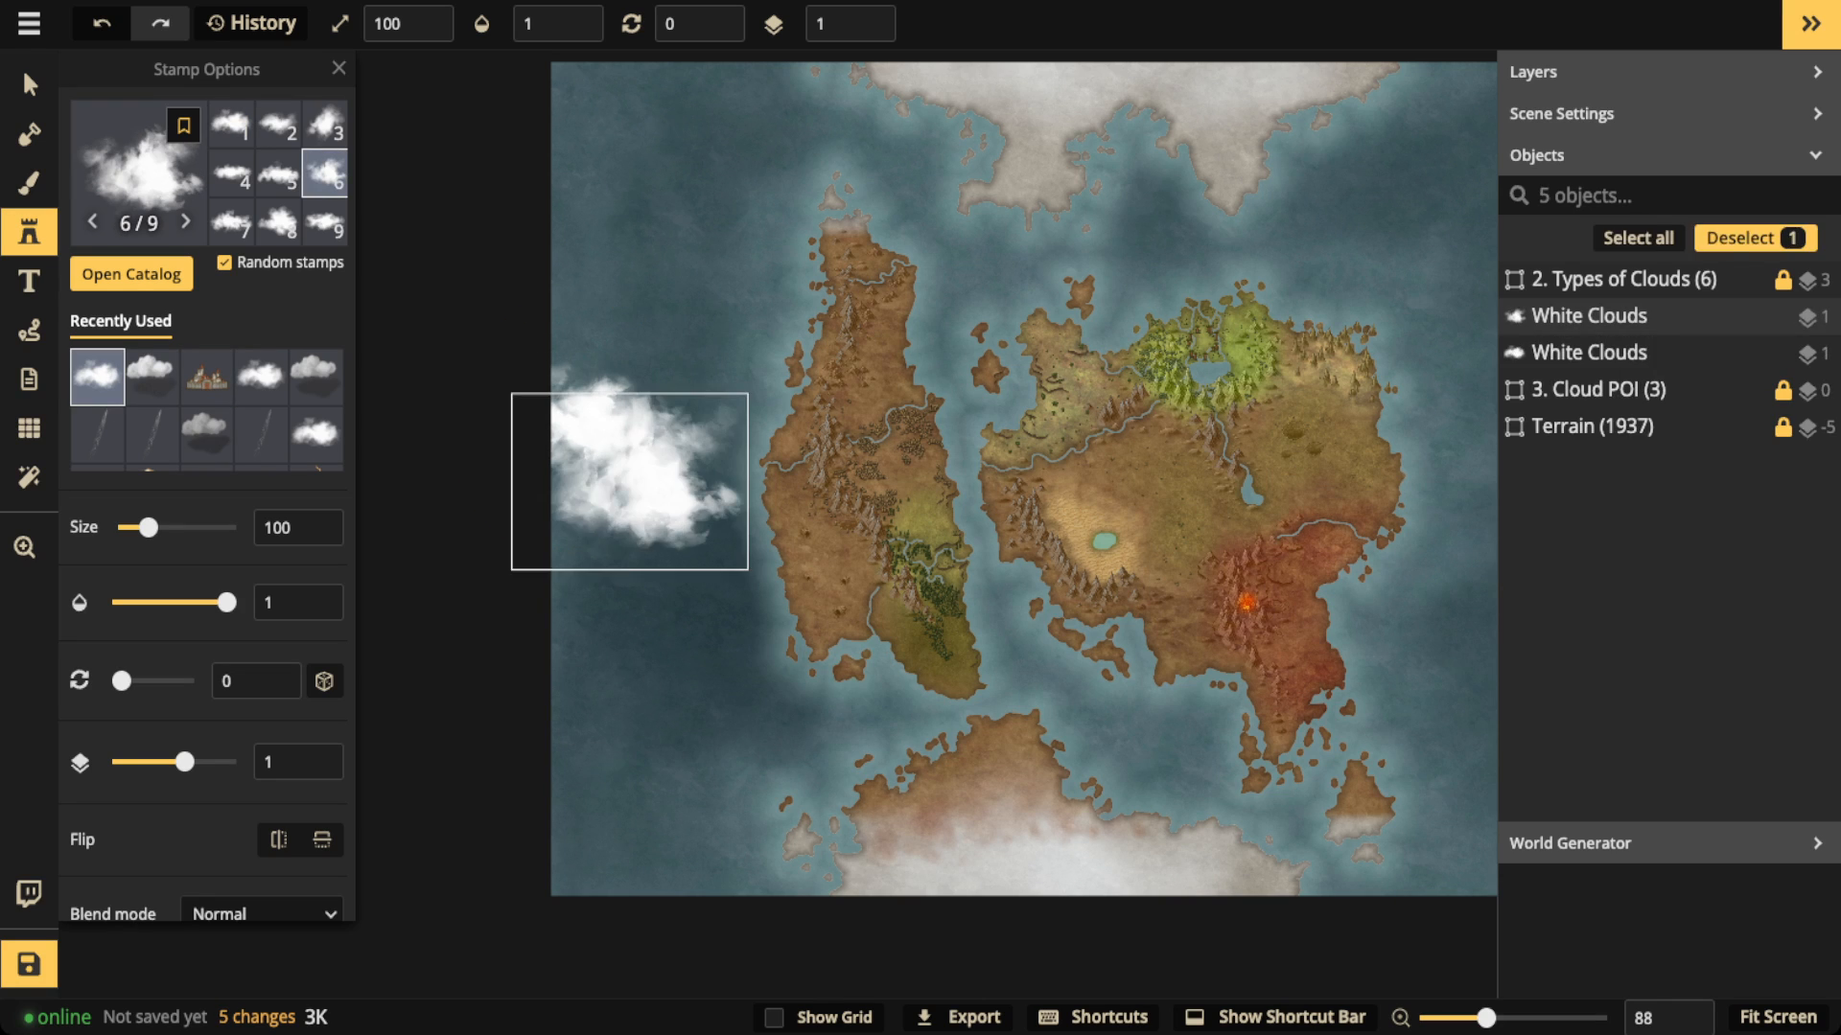
{"action": "left_click", "coordinate": [572, 565]}
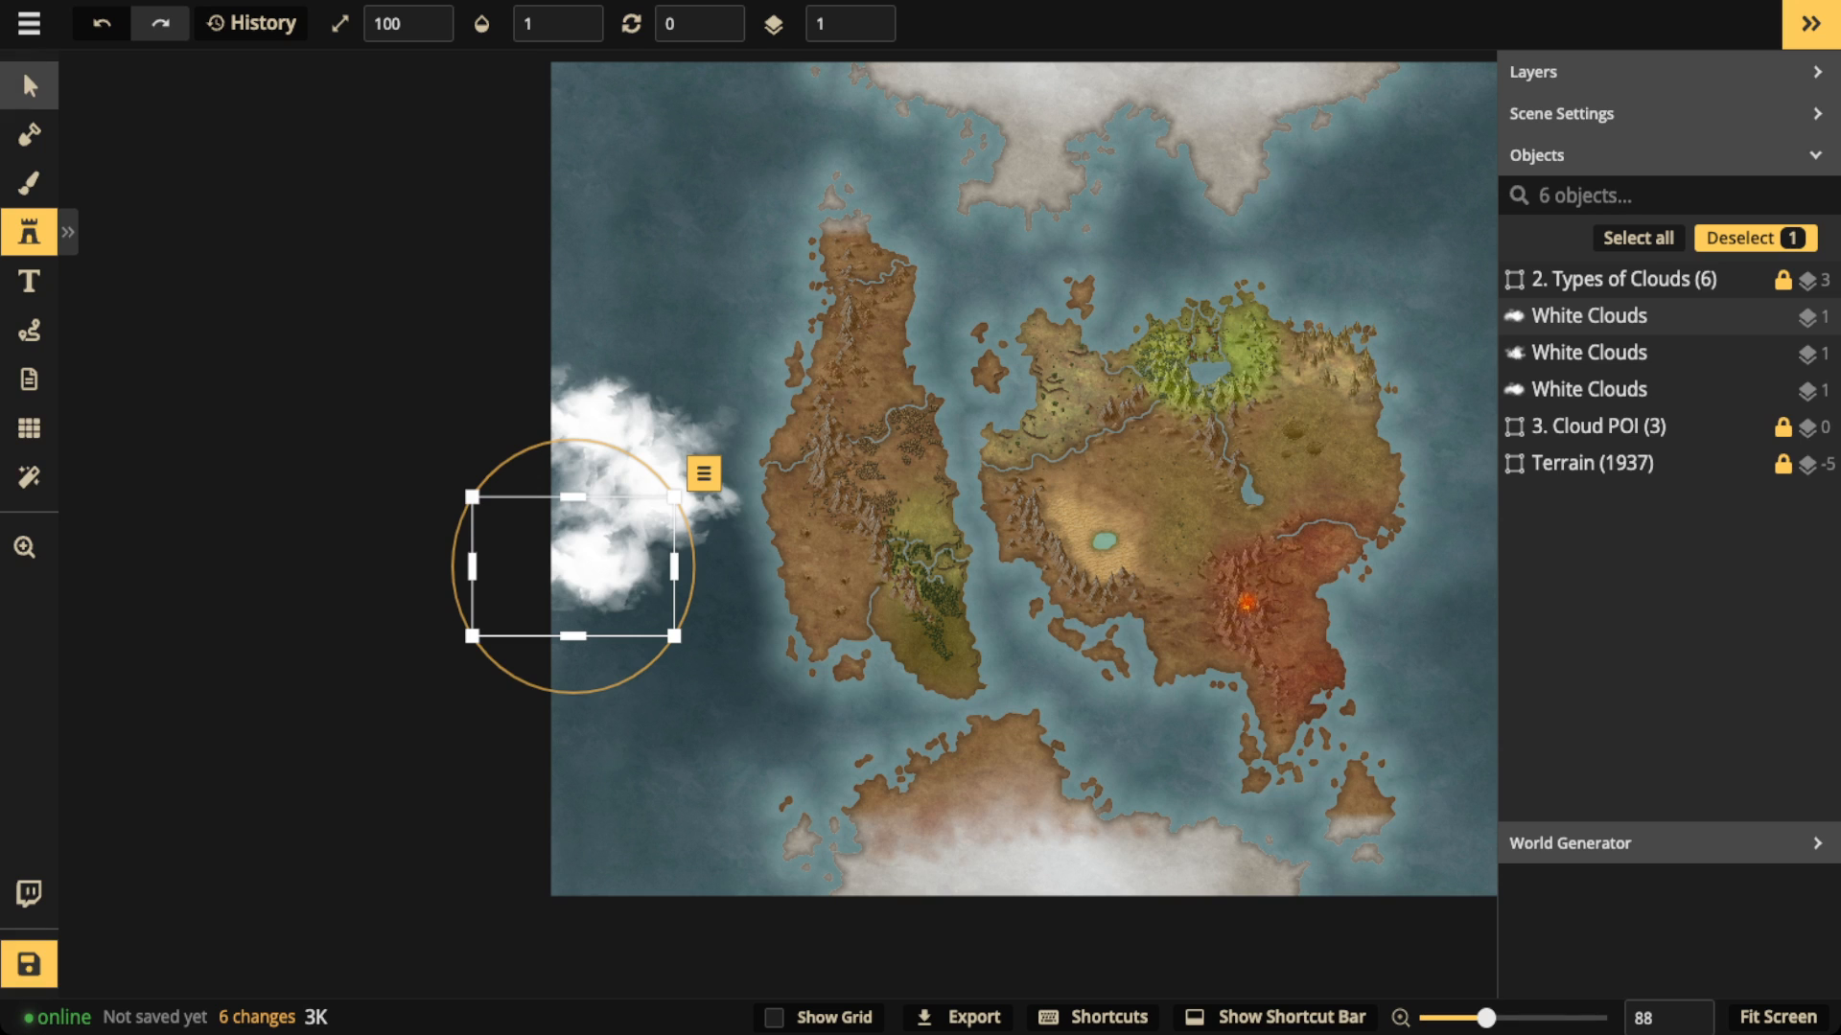
Step: Select the three placed white clouds and set their opacity to 0.35
{"action": "left_click", "coordinate": [29, 85]}
{"action": "left_click_drag", "start_coordinate": [471, 329], "coordinate": [666, 565]}
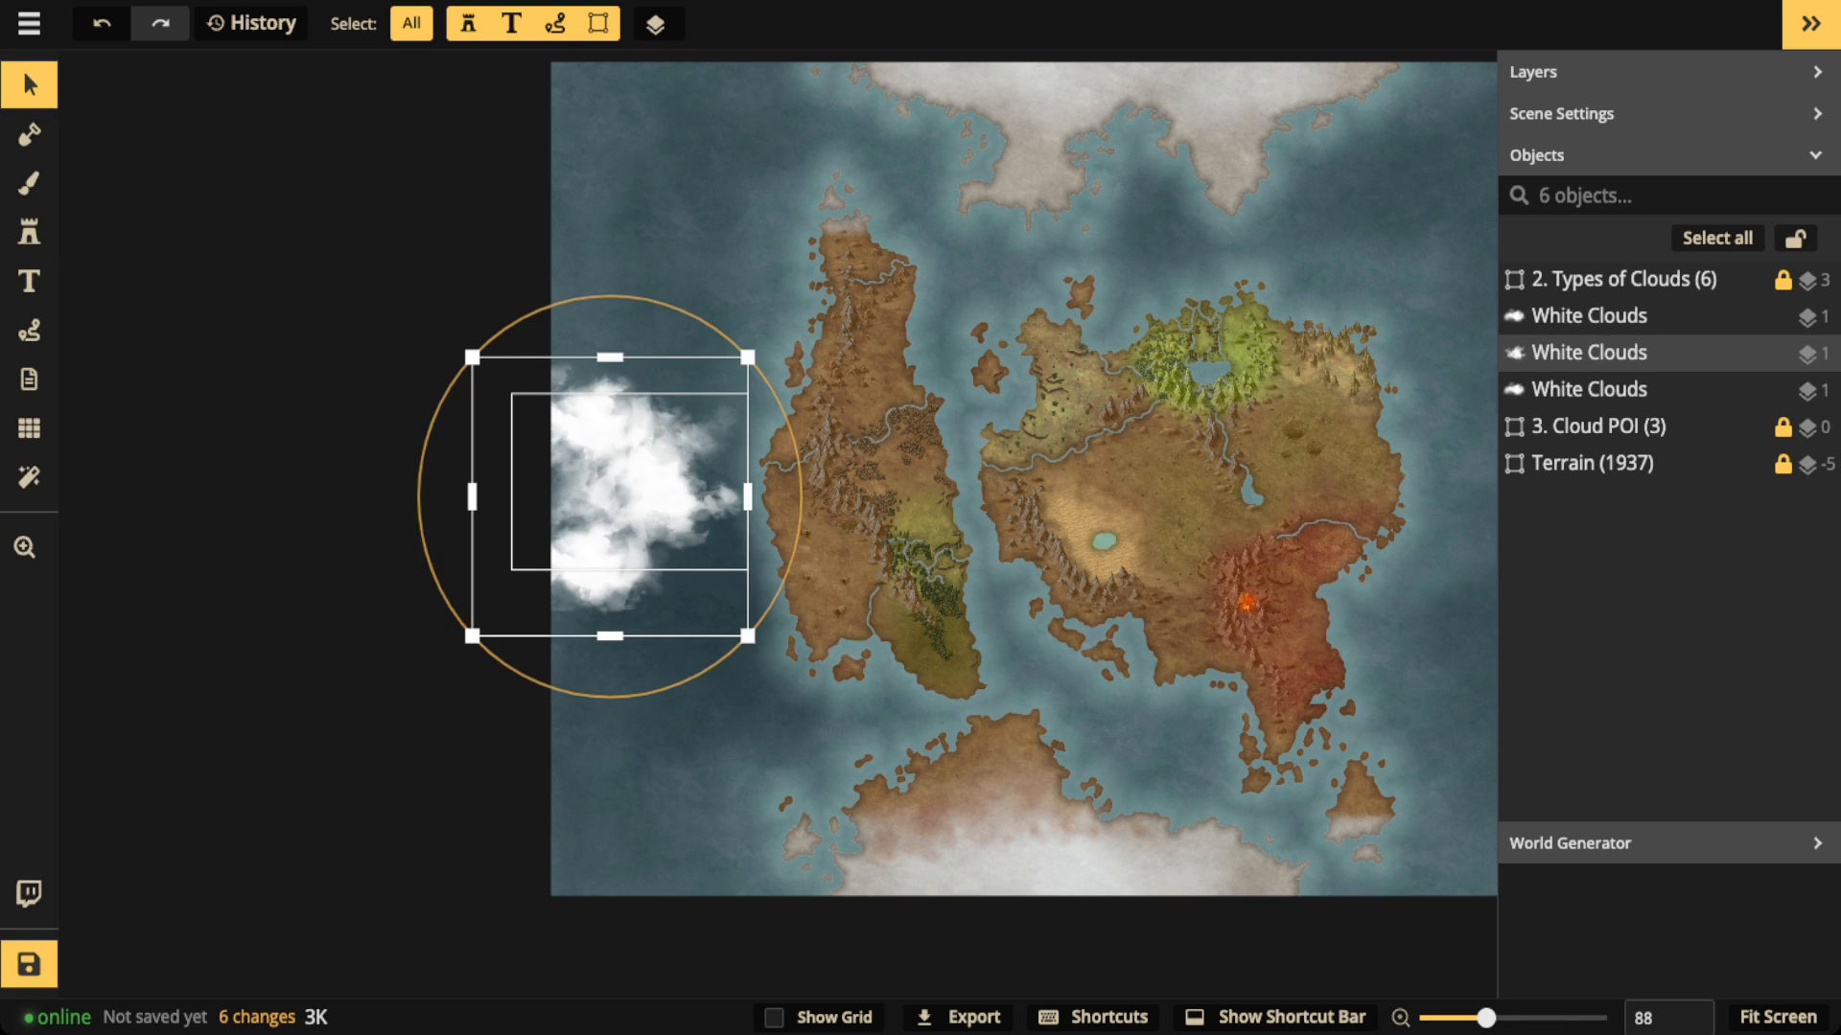
{"action": "left_click_drag", "start_coordinate": [227, 196], "coordinate": [171, 196]}
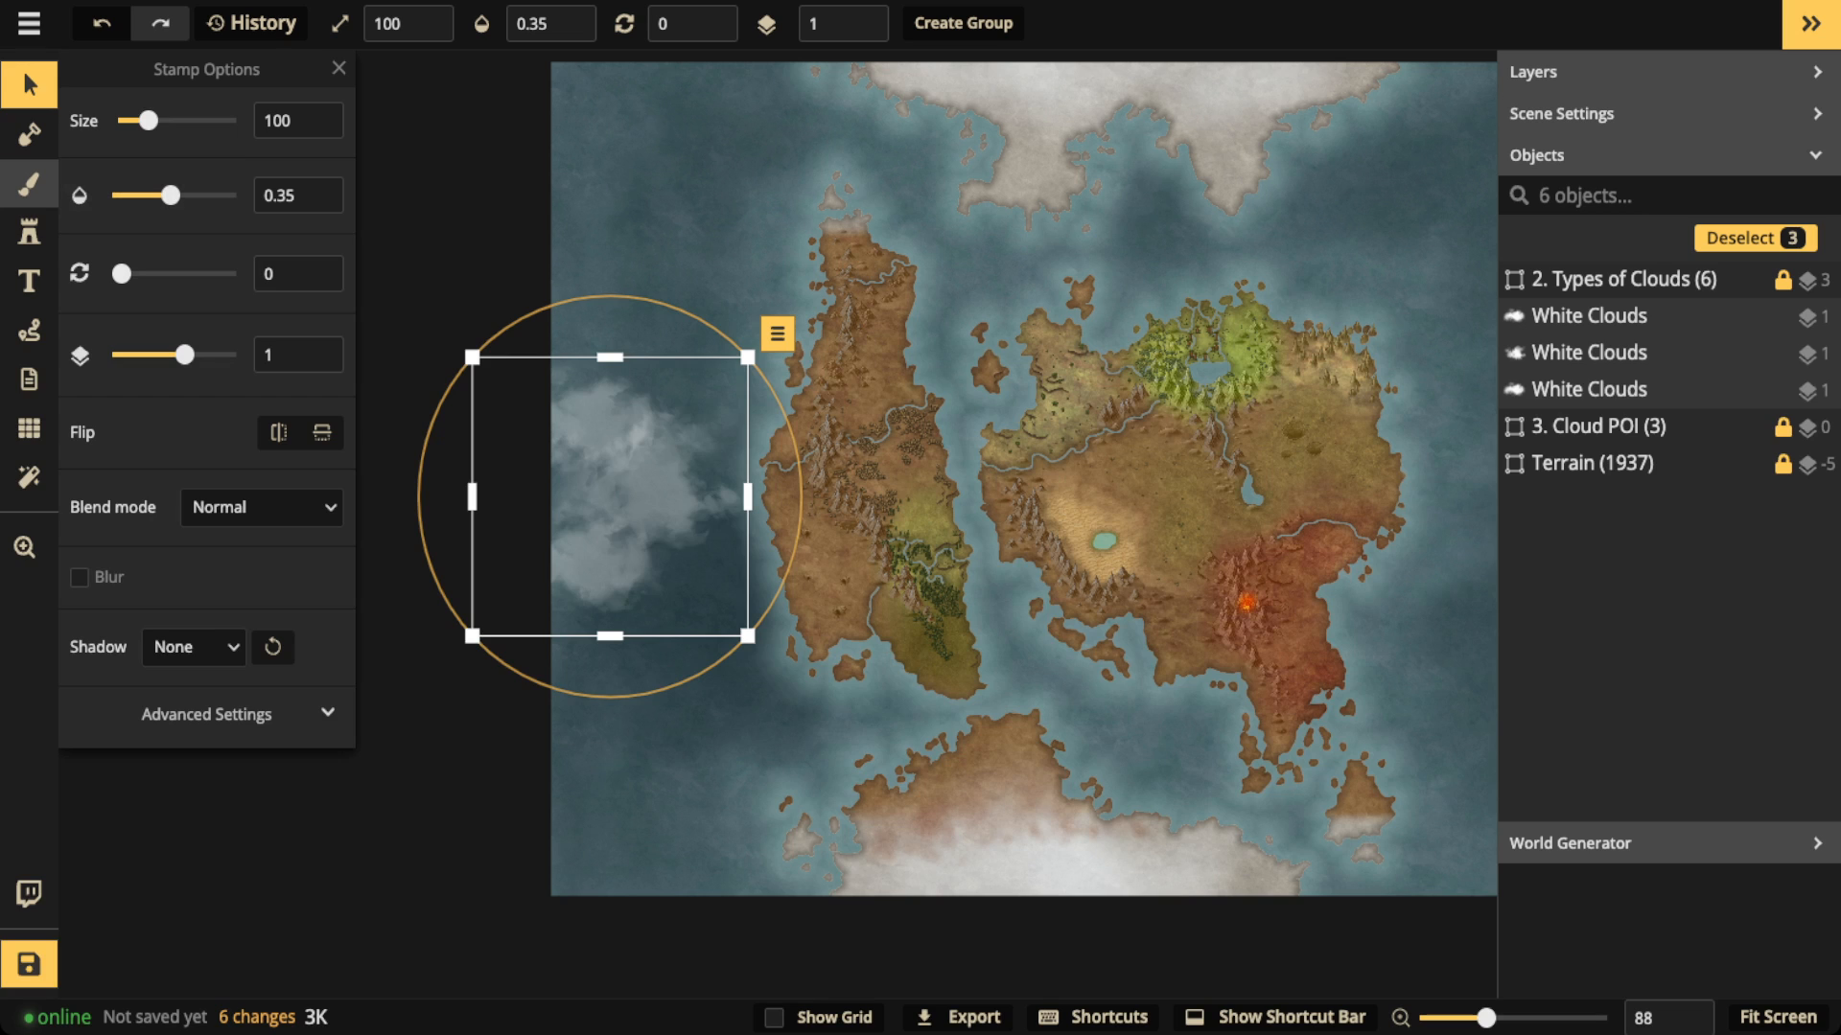
Step: Stamp two more white clouds at 0.35 opacity over the existing cloud cluster at the map's western edge
{"action": "left_click", "coordinate": [28, 182]}
{"action": "left_click", "coordinate": [29, 232]}
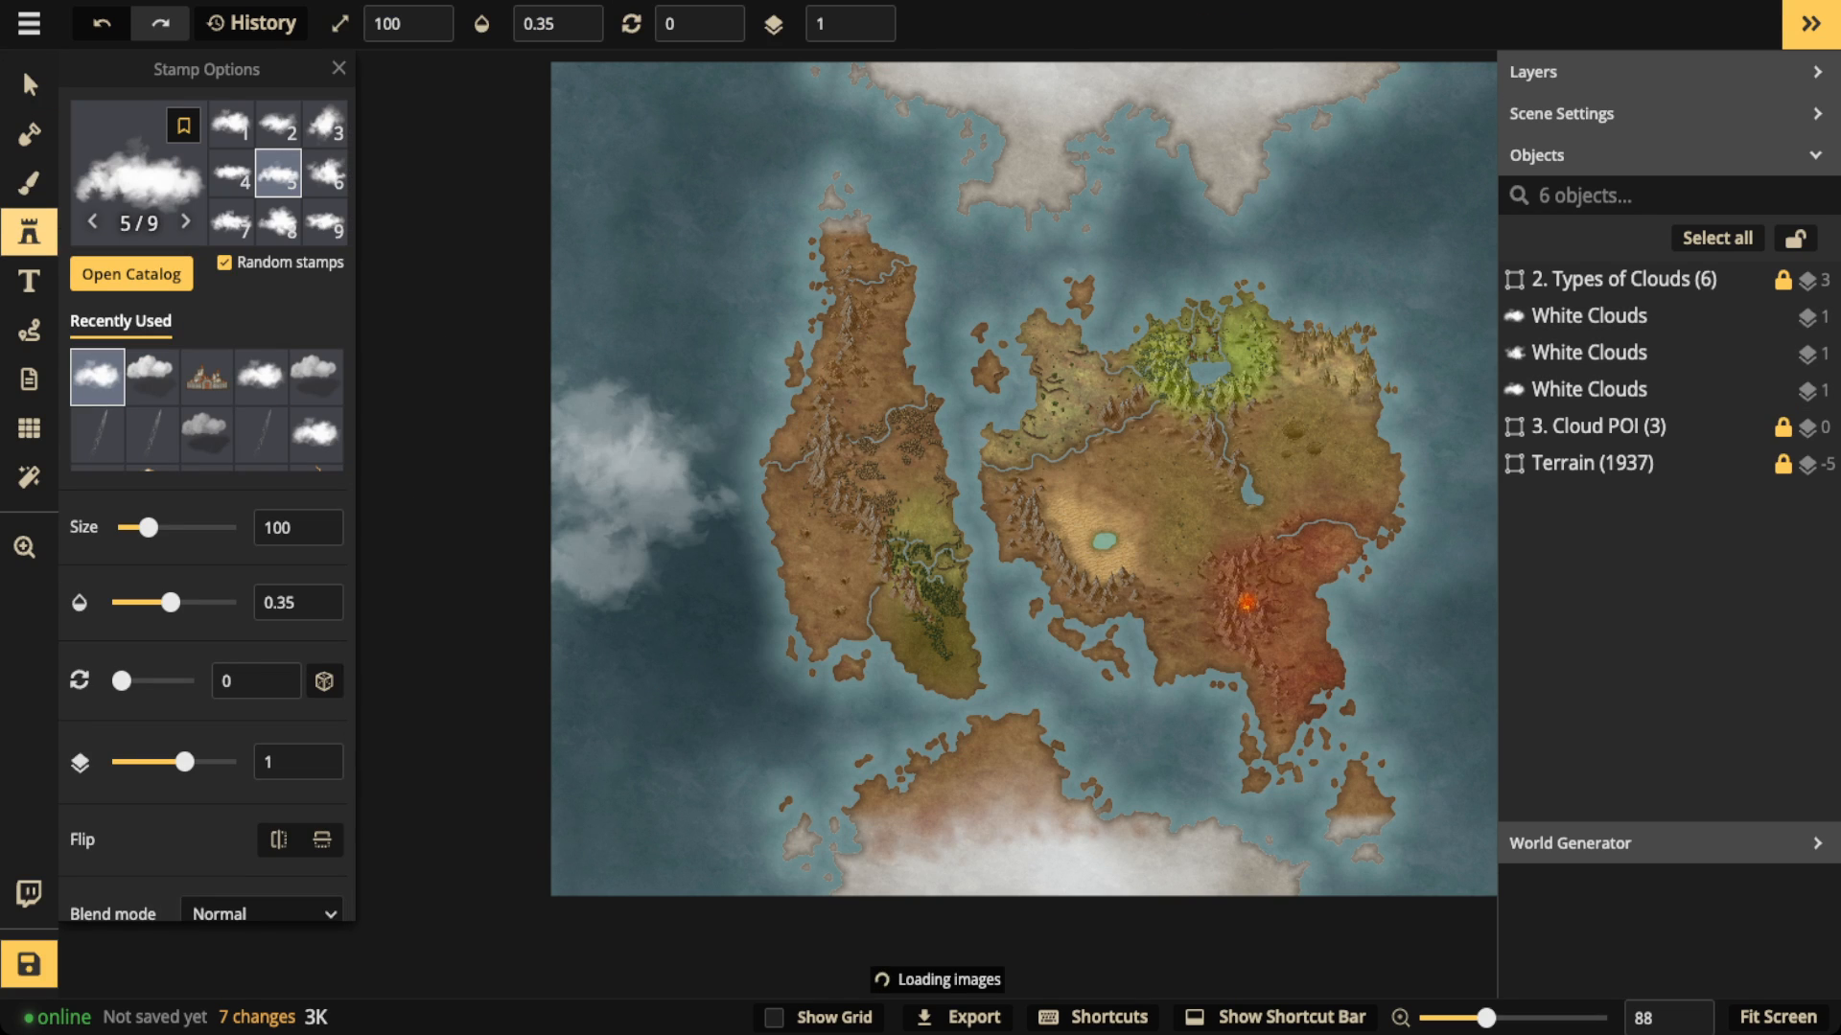
{"action": "left_click", "coordinate": [604, 445]}
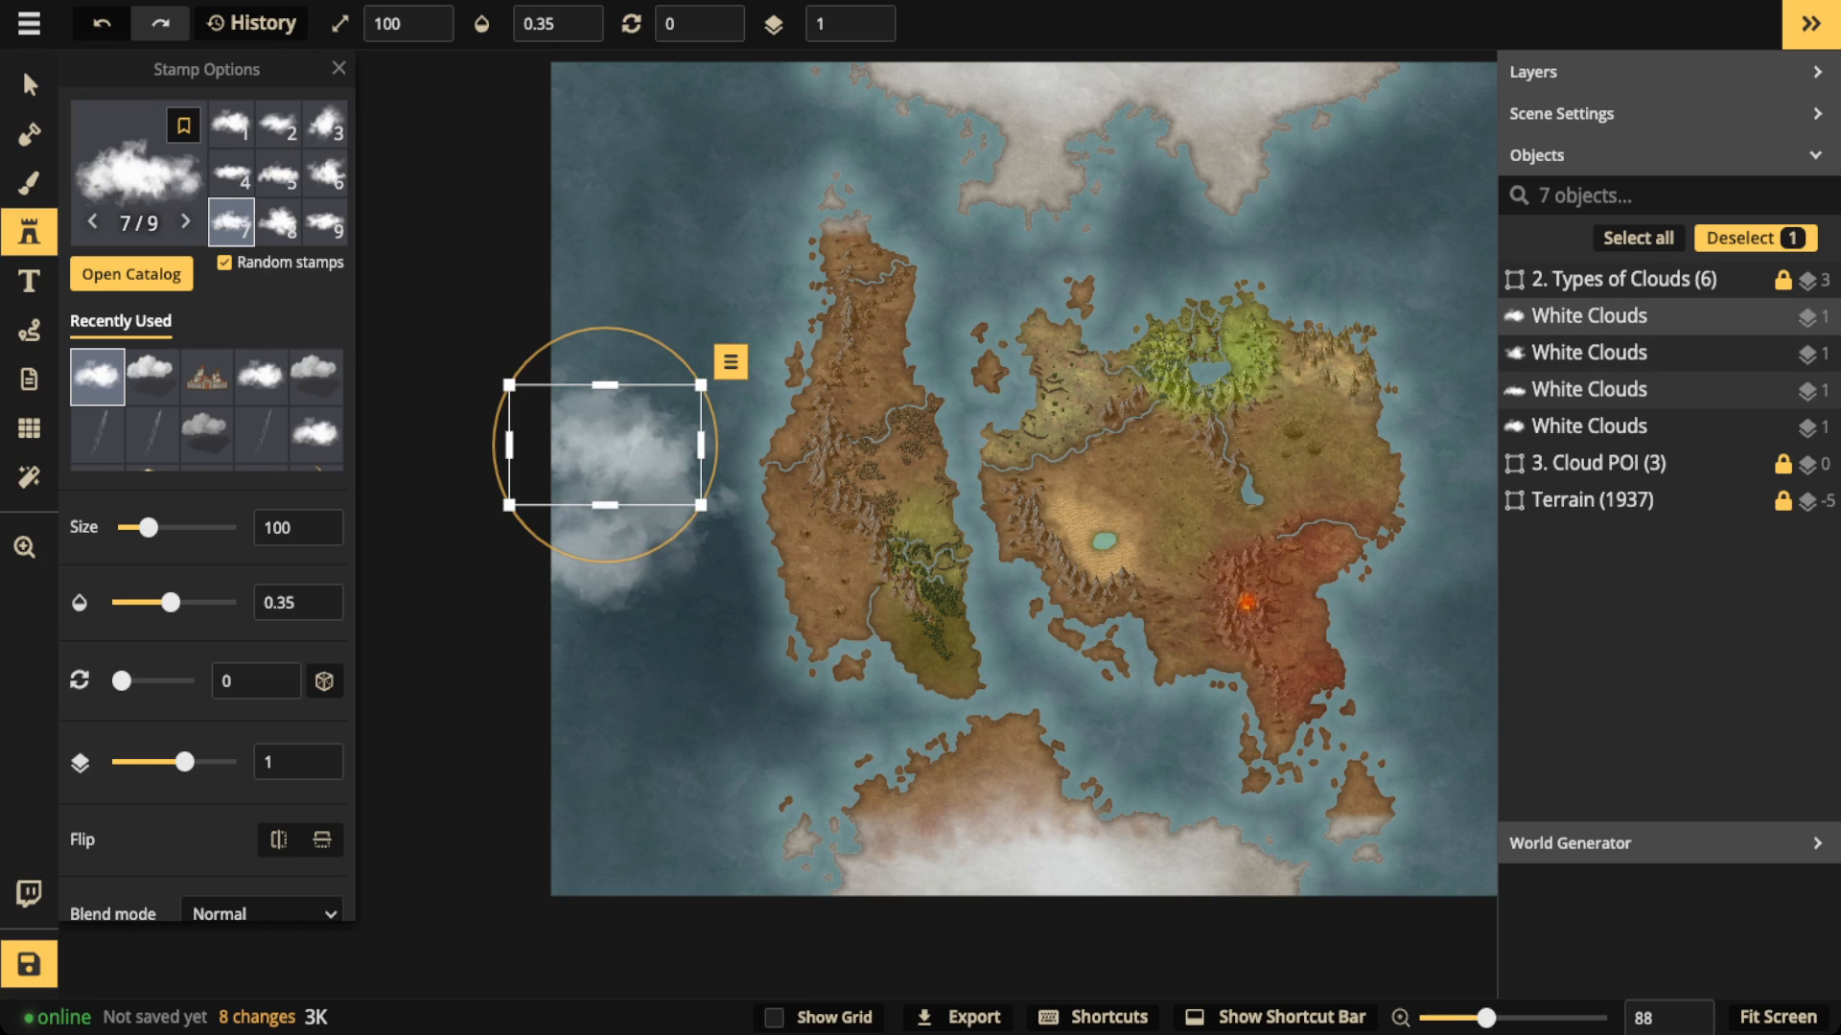
{"action": "left_click", "coordinate": [598, 578]}
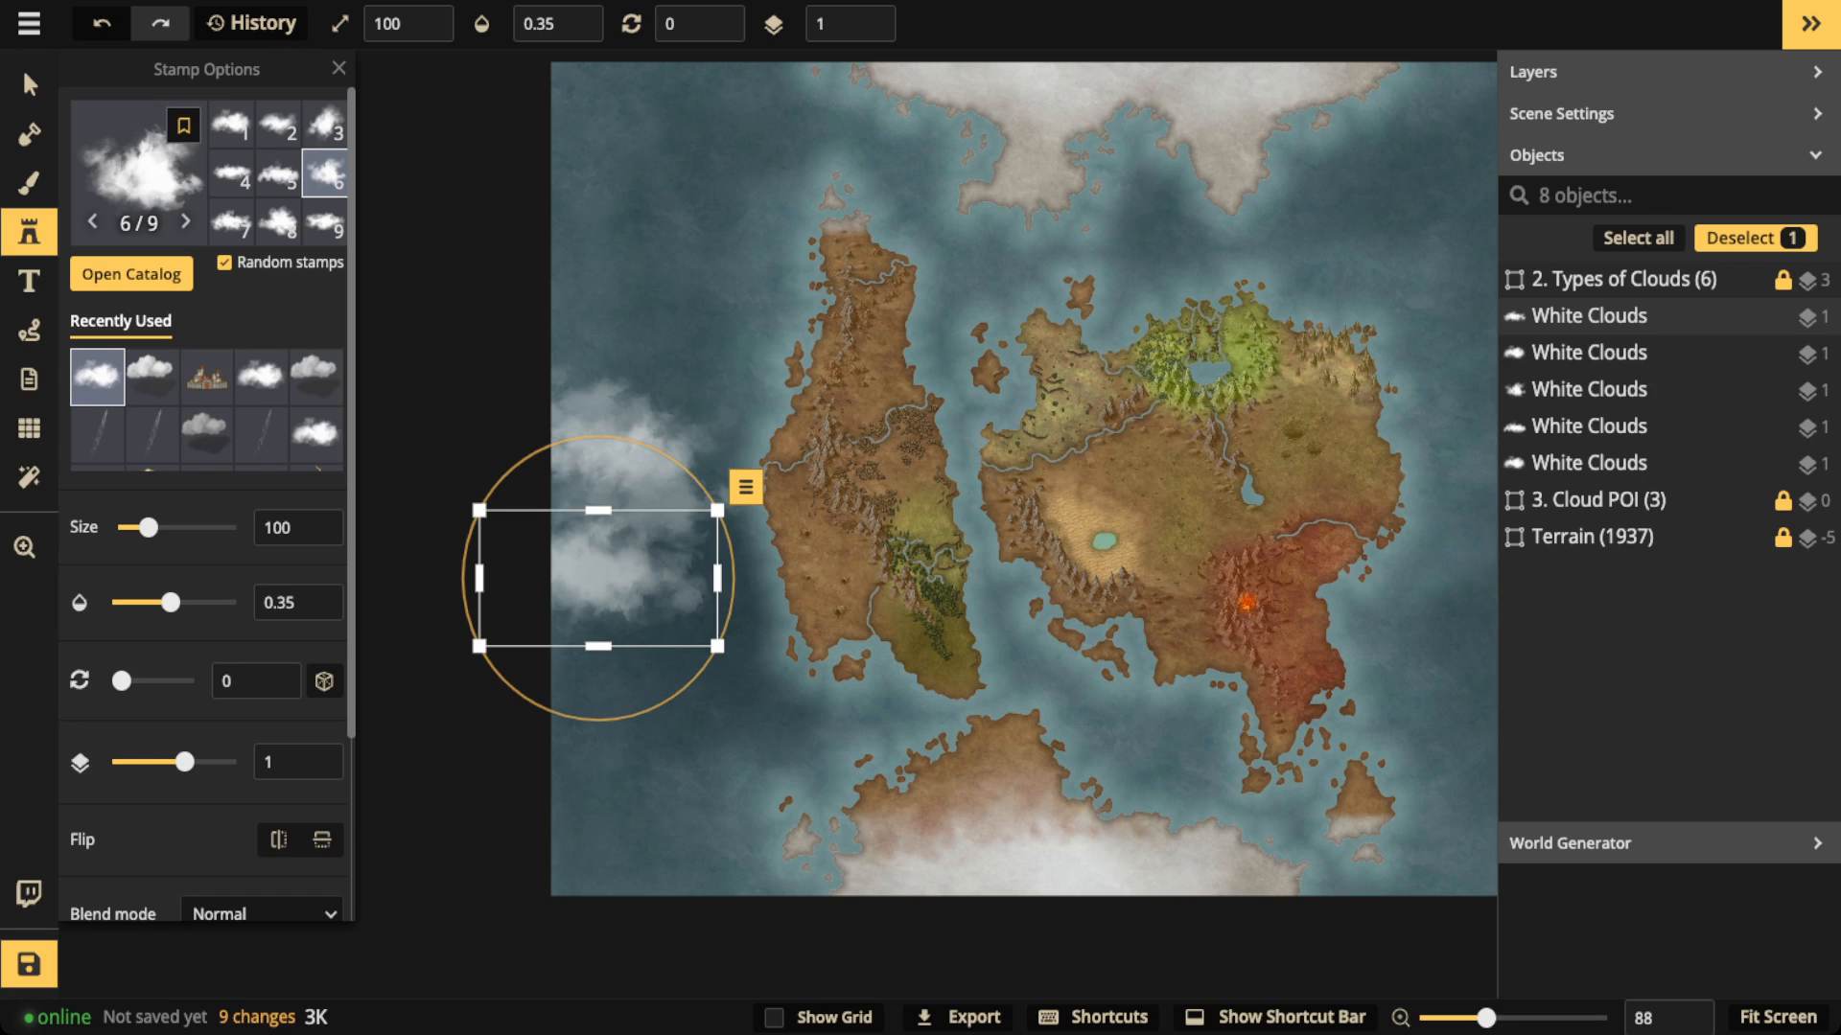
{"action": "scroll", "coordinate": [192, 537], "scroll_direction": "down", "scroll_amount": 1}
{"action": "scroll", "coordinate": [254, 646], "scroll_direction": "down", "scroll_amount": 5}
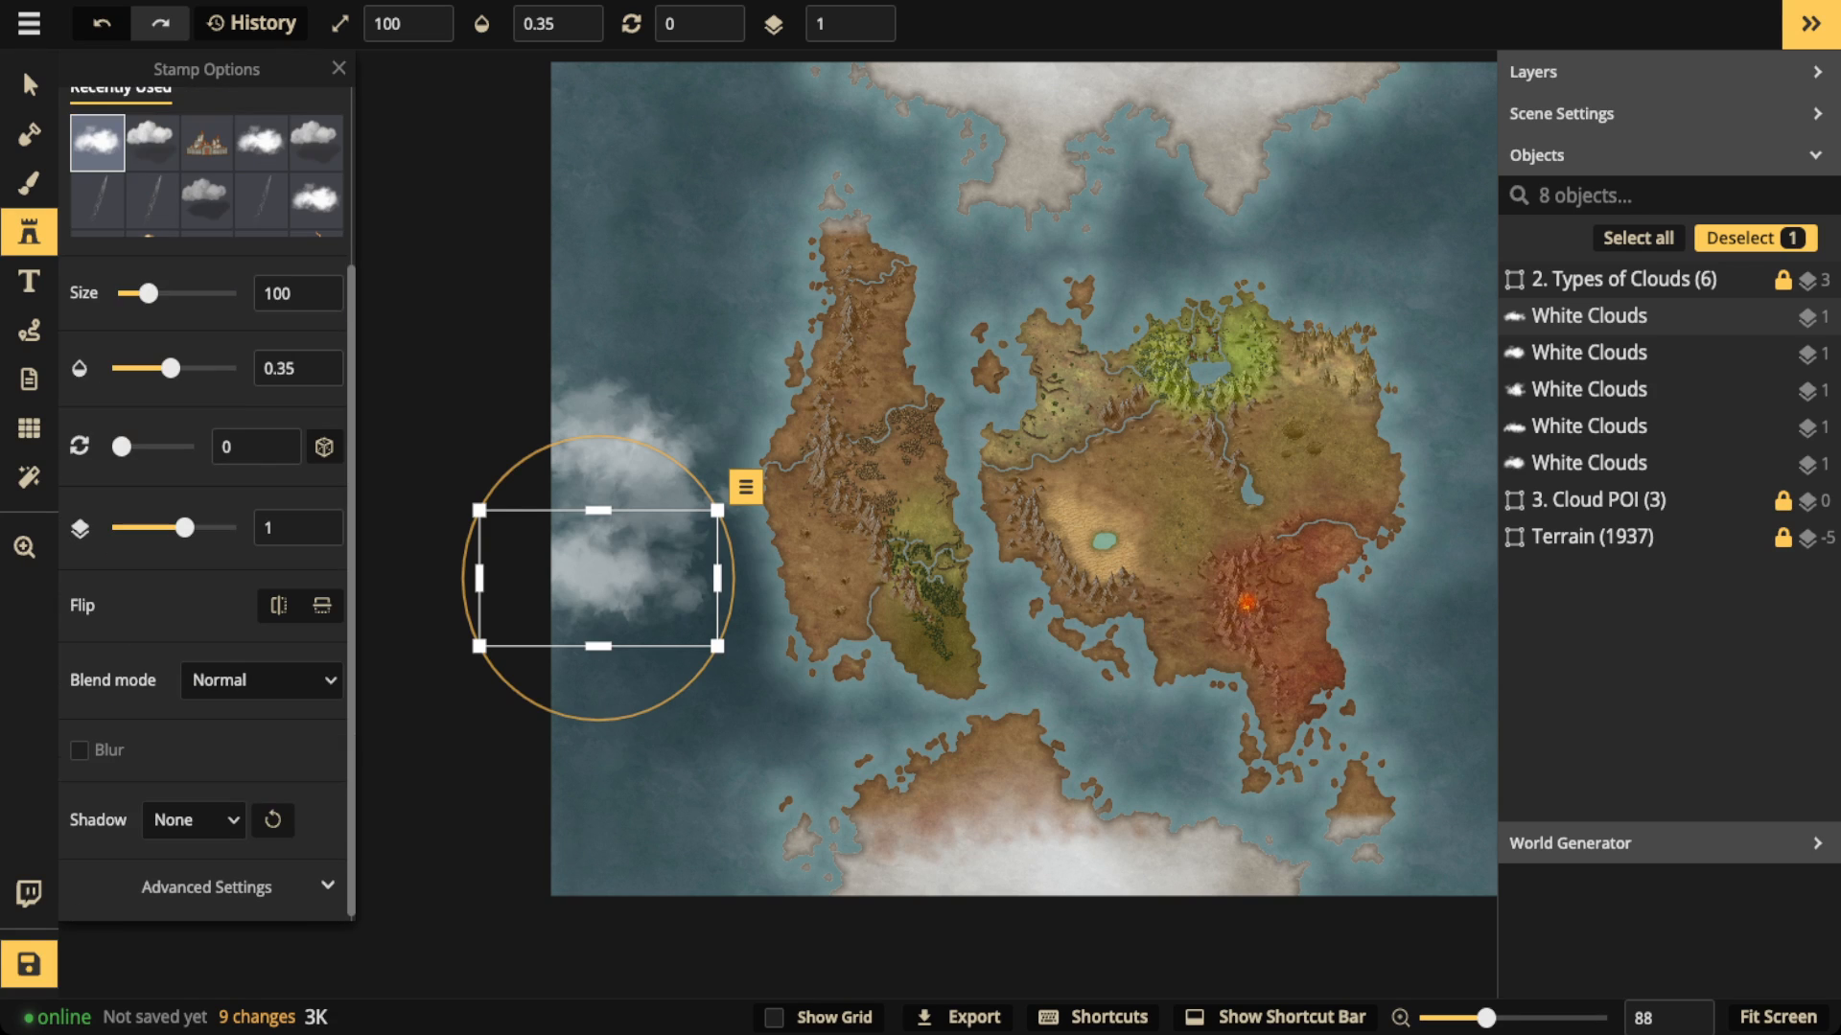
Step: Set the stamp placement to Multiple and brush white clouds at 0.35 opacity over the ocean in the map's northwest corner
{"action": "left_click", "coordinate": [207, 887]}
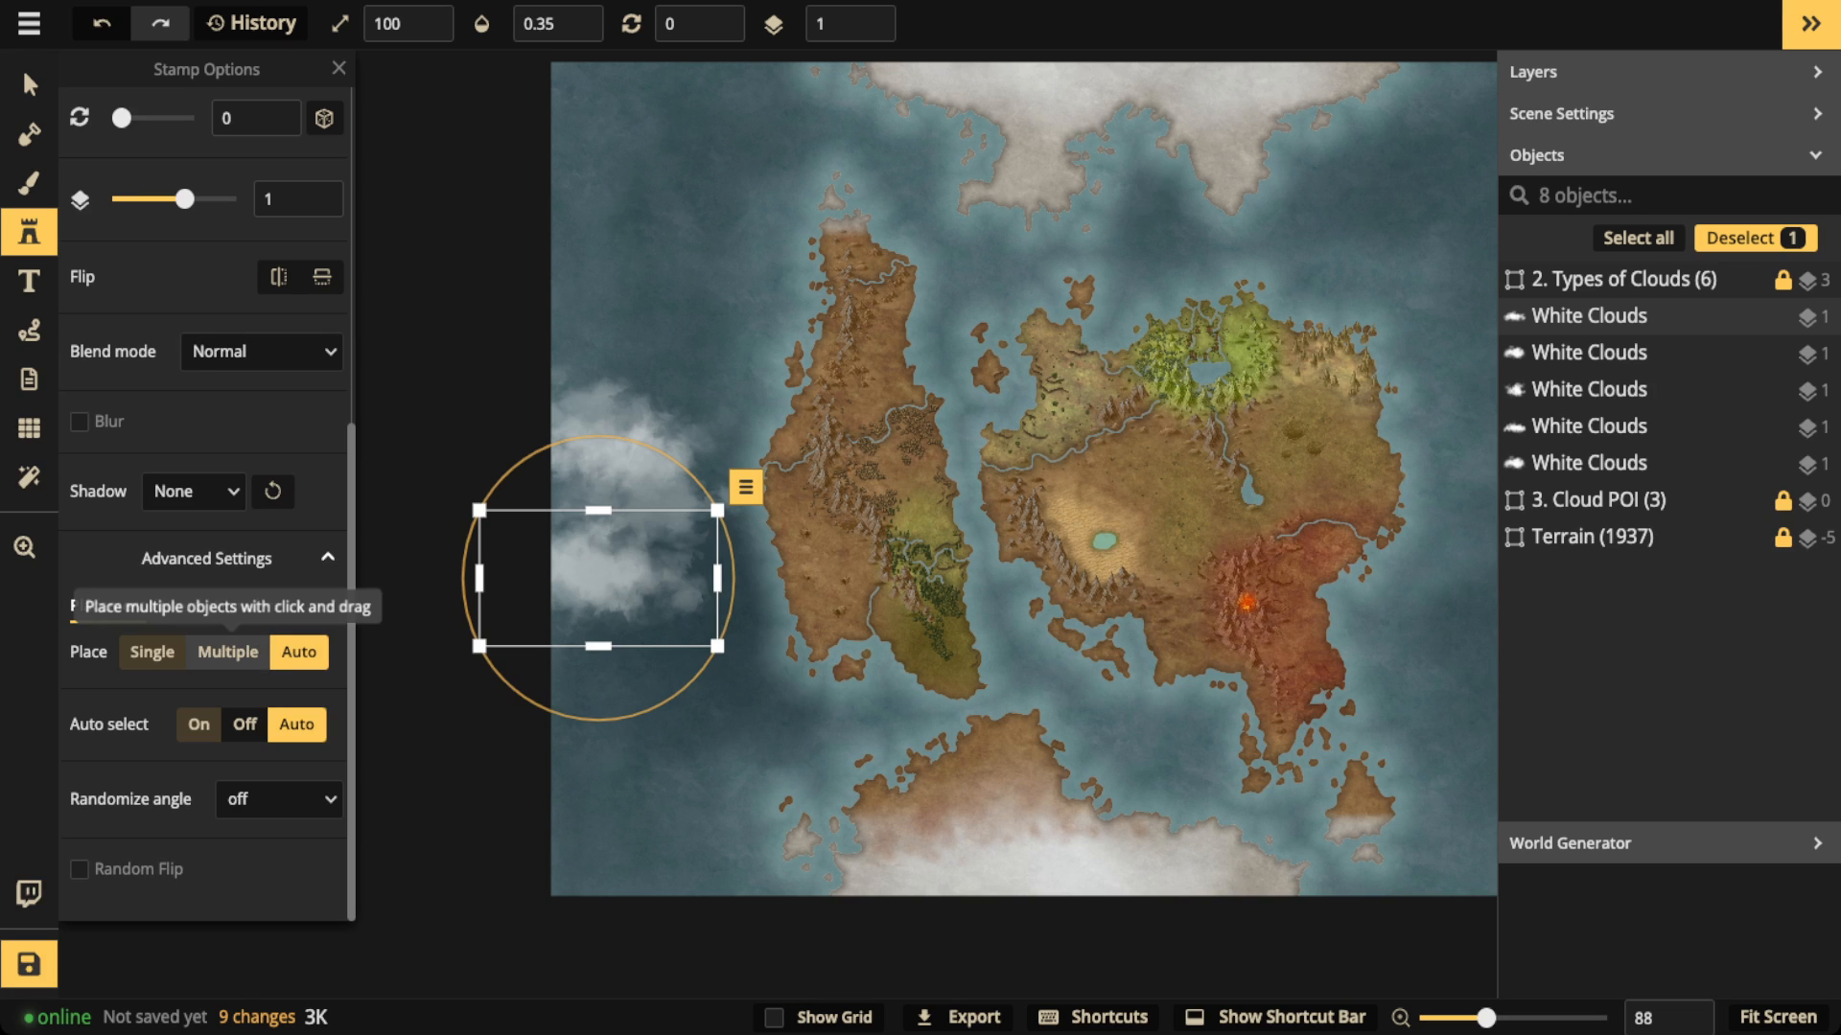
{"action": "left_click", "coordinate": [228, 652]}
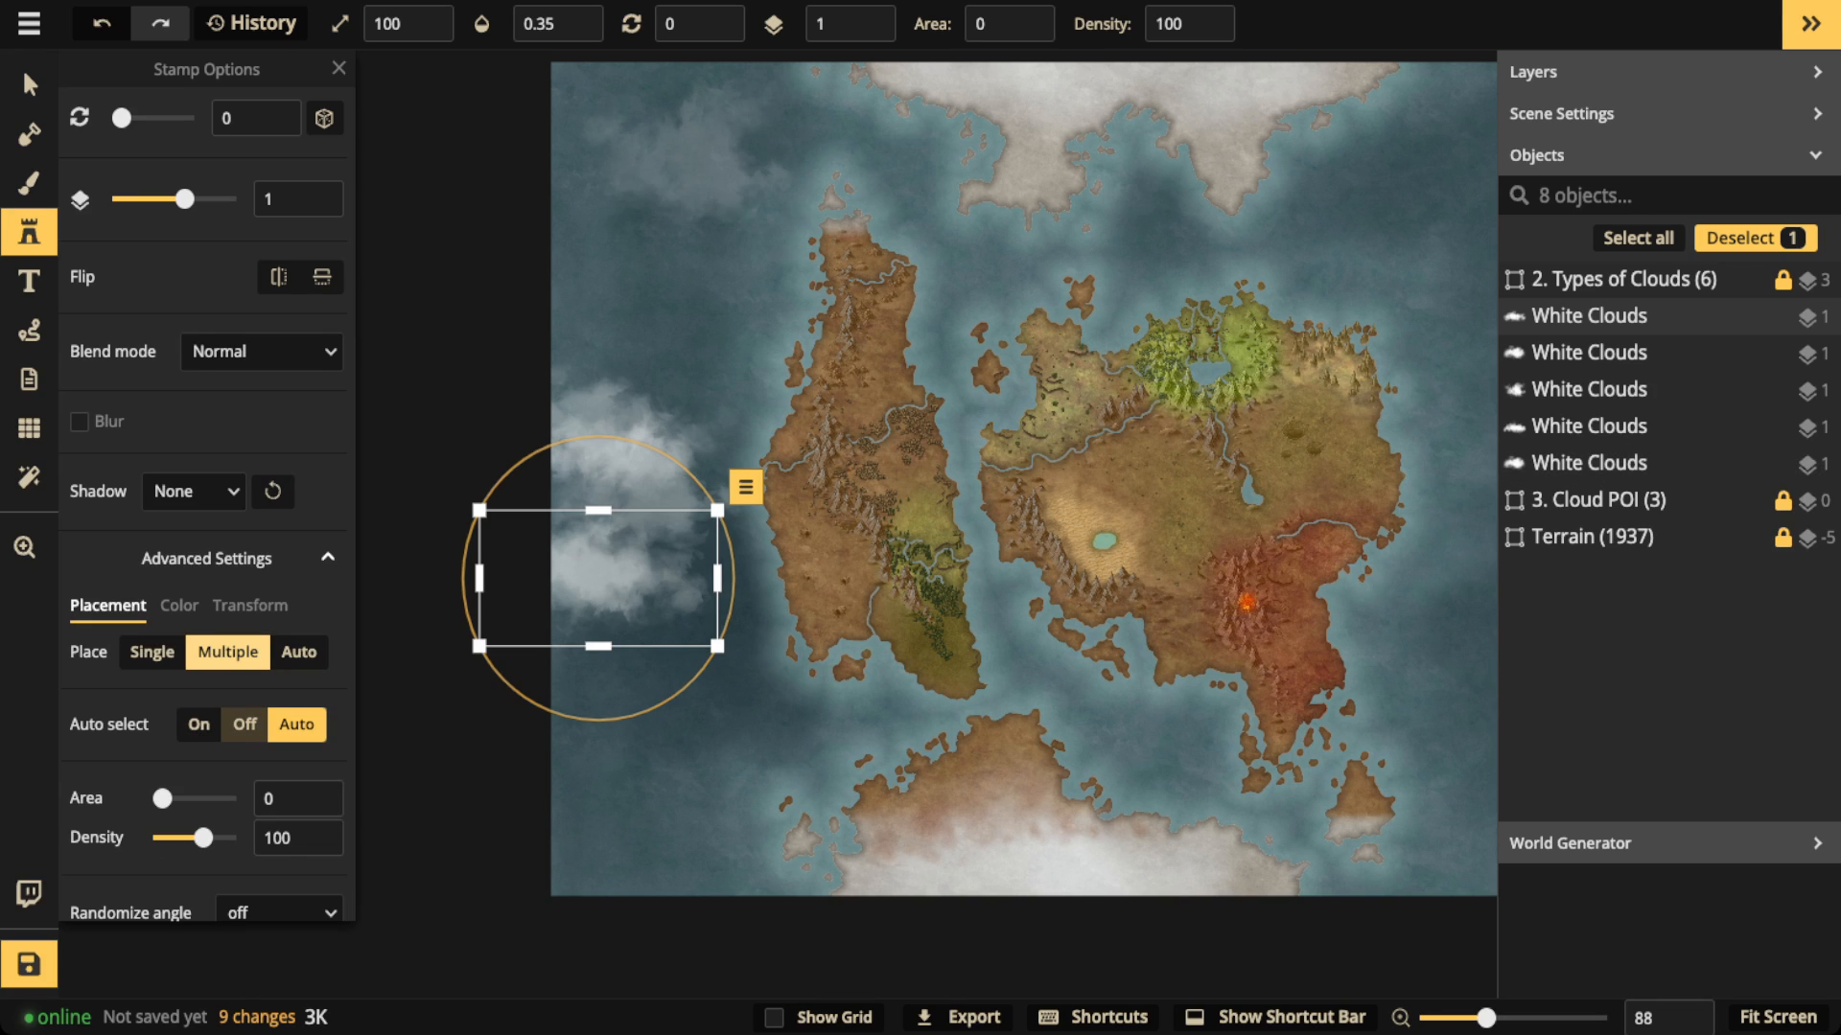
{"action": "left_click", "coordinate": [682, 150]}
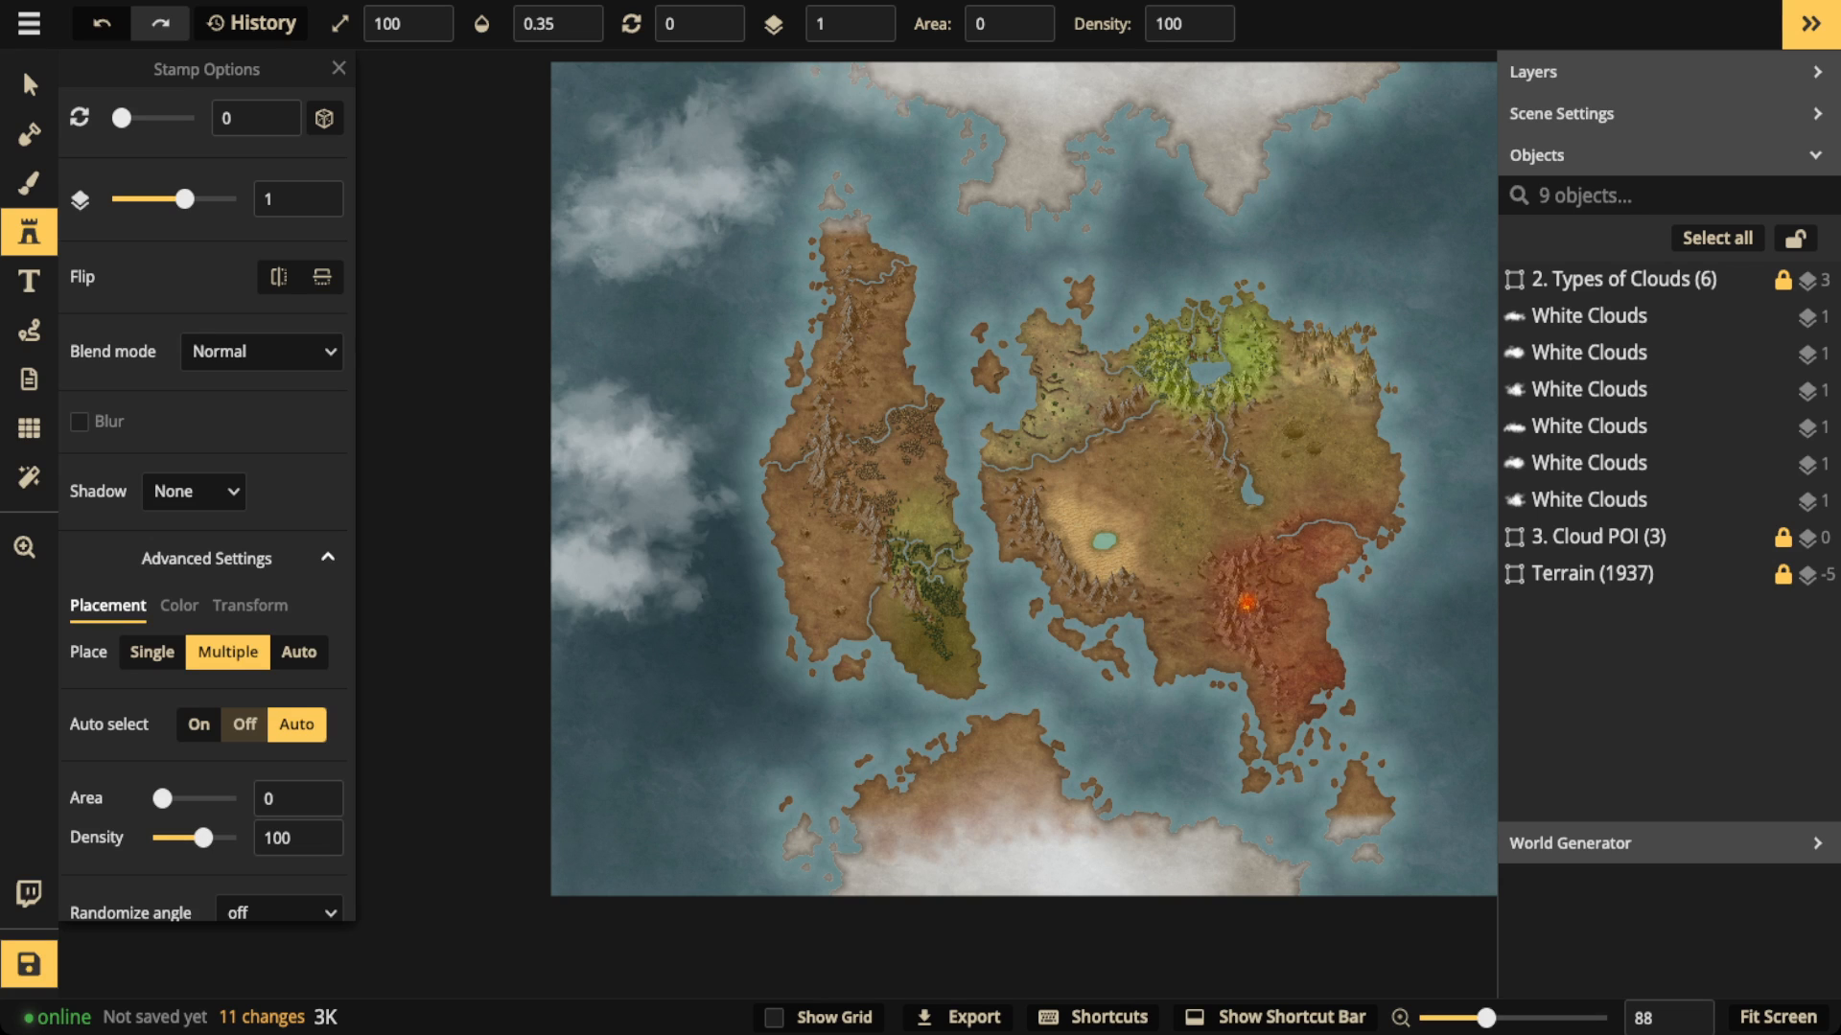
{"action": "left_click_drag", "start_coordinate": [661, 103], "coordinate": [613, 143]}
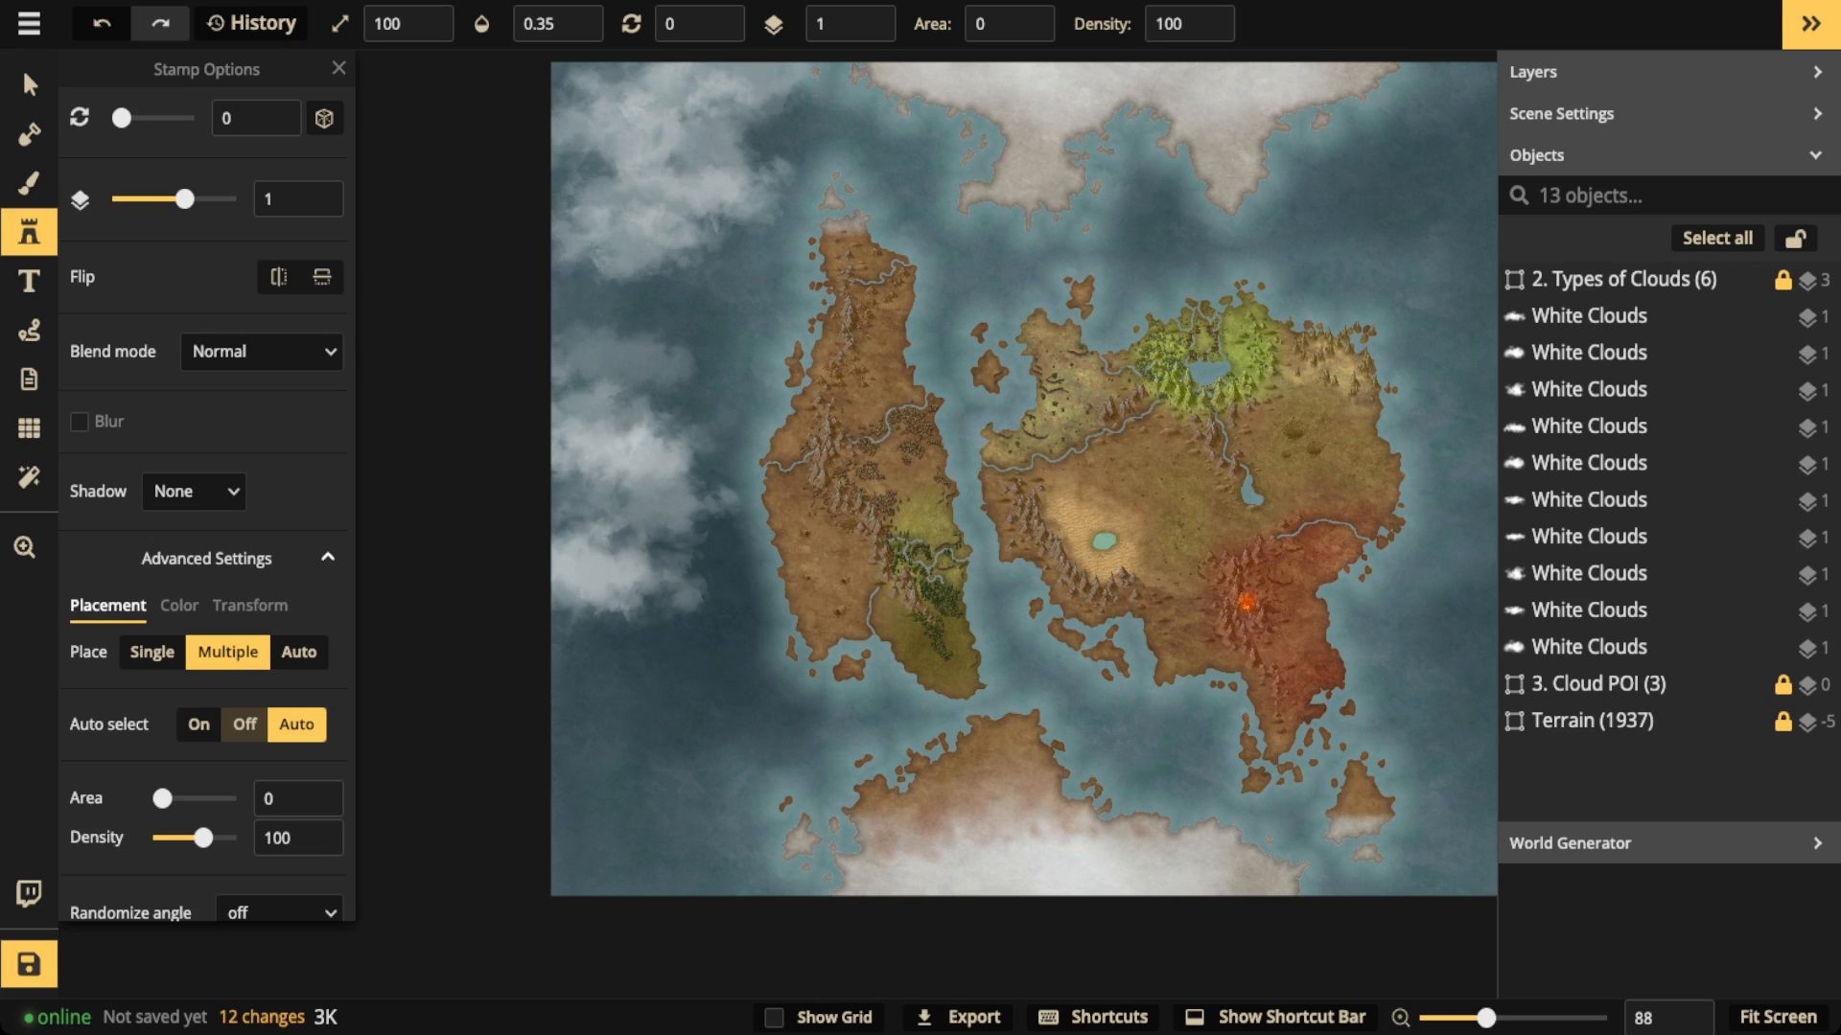
Step: Select all the white clouds along the map's western side and delete them
{"action": "left_click", "coordinate": [29, 85]}
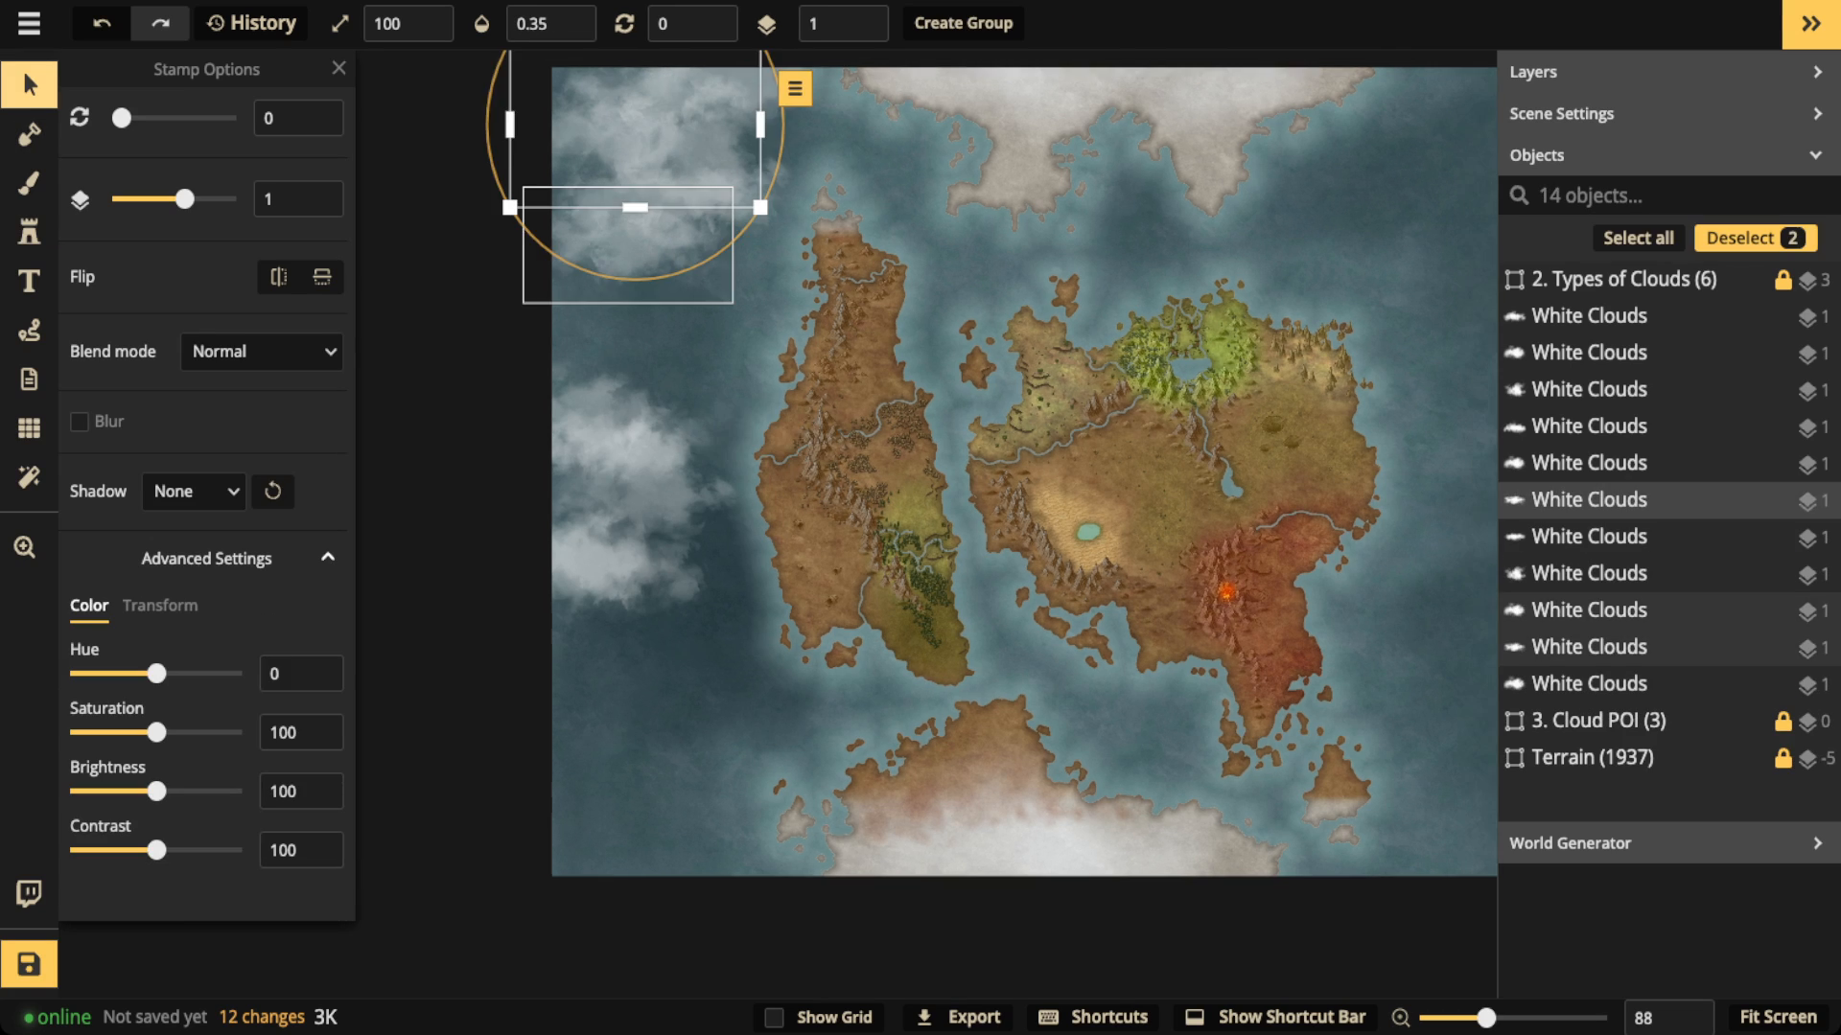
{"action": "scroll", "coordinate": [580, 250], "scroll_direction": "down", "scroll_amount": 2}
{"action": "key", "text": "space"}
{"action": "left_click_drag", "start_coordinate": [580, 249], "coordinate": [580, 426]}
{"action": "left_click_drag", "start_coordinate": [446, 175], "coordinate": [565, 733]}
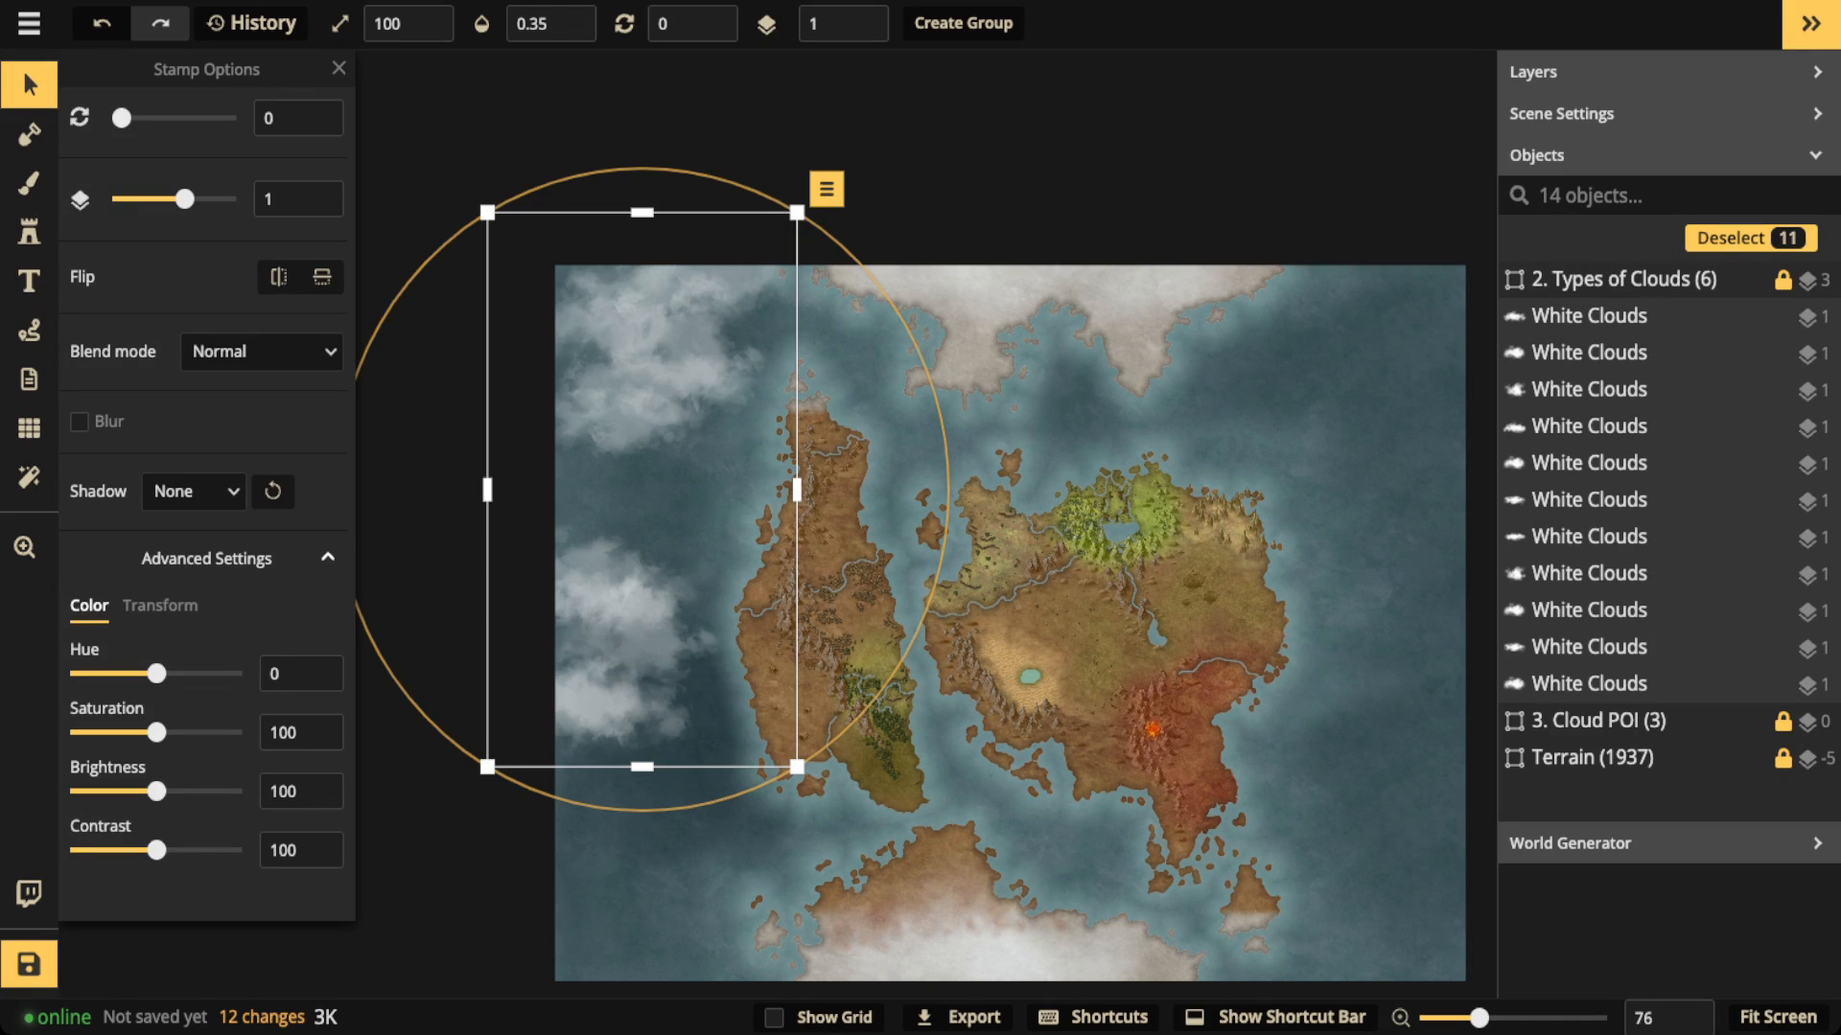
{"action": "key", "text": "Delete"}
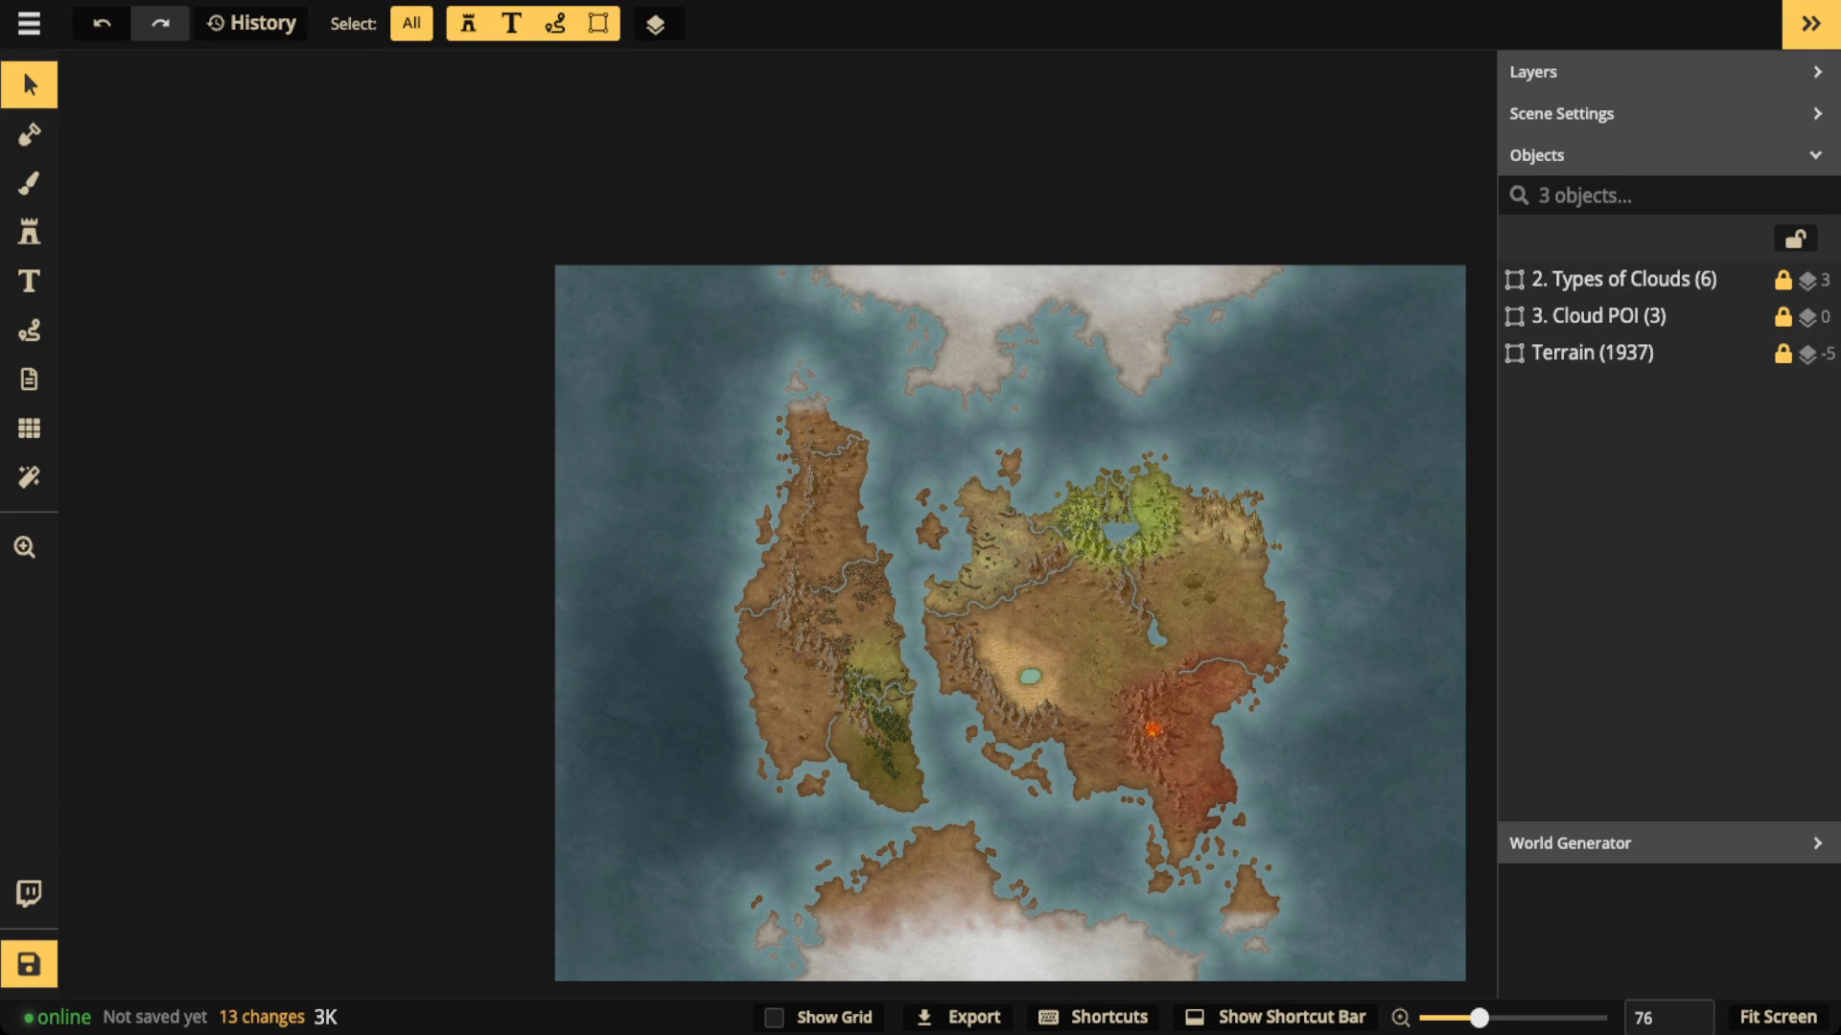
Step: Brush a diagonal stroke of white texture on the Top layer from the northwestern ocean to the eastern continent, and erase it
{"action": "left_click", "coordinate": [28, 182]}
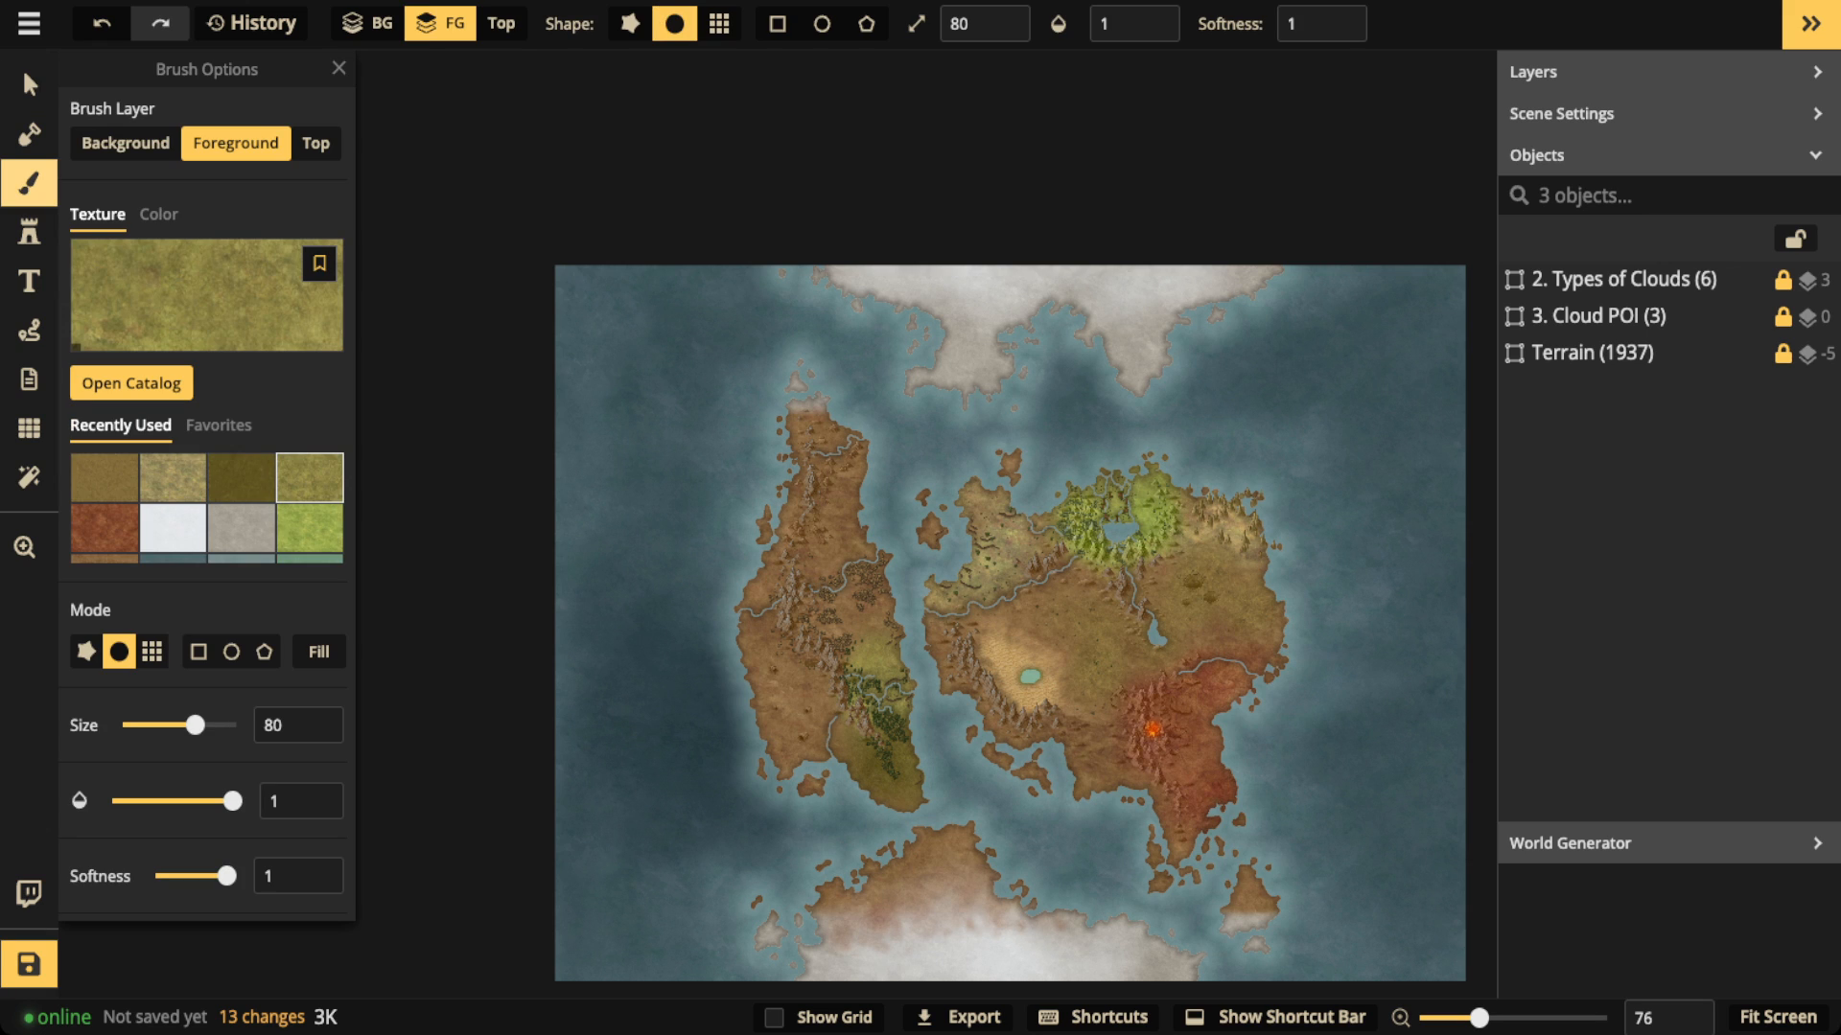
{"action": "left_click", "coordinate": [315, 143]}
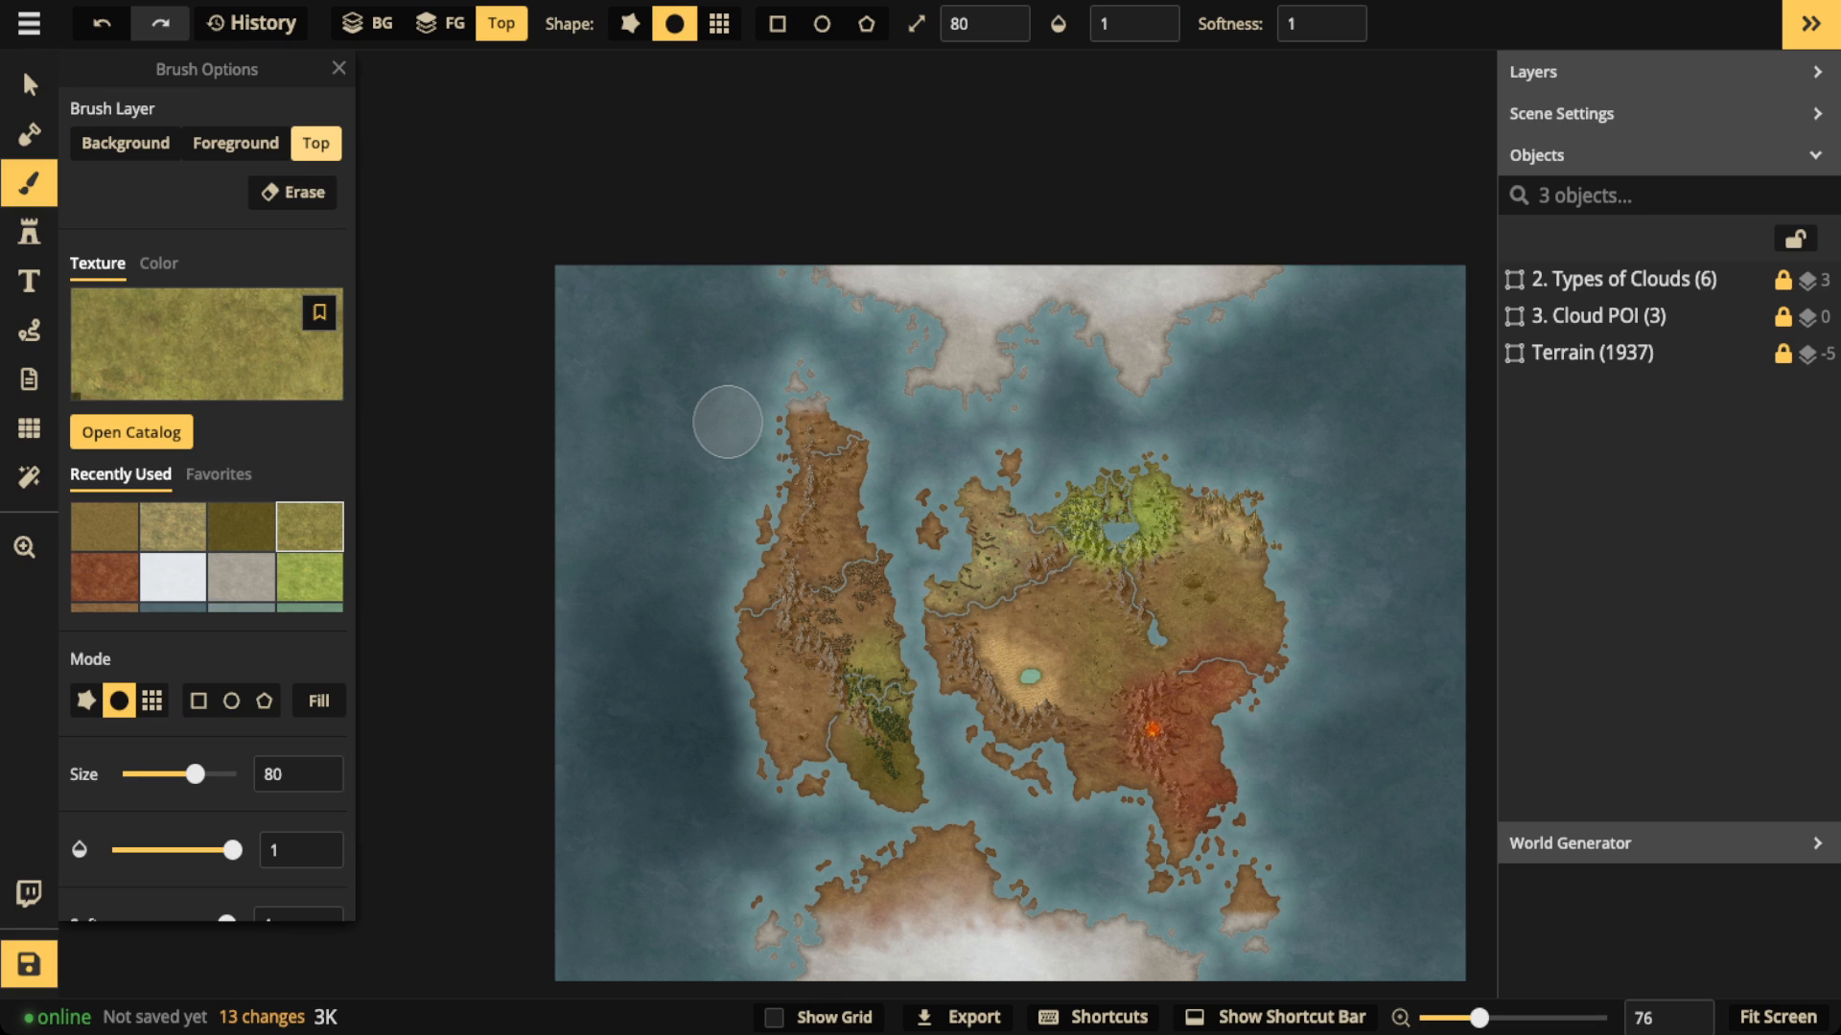
{"action": "left_click", "coordinate": [173, 576]}
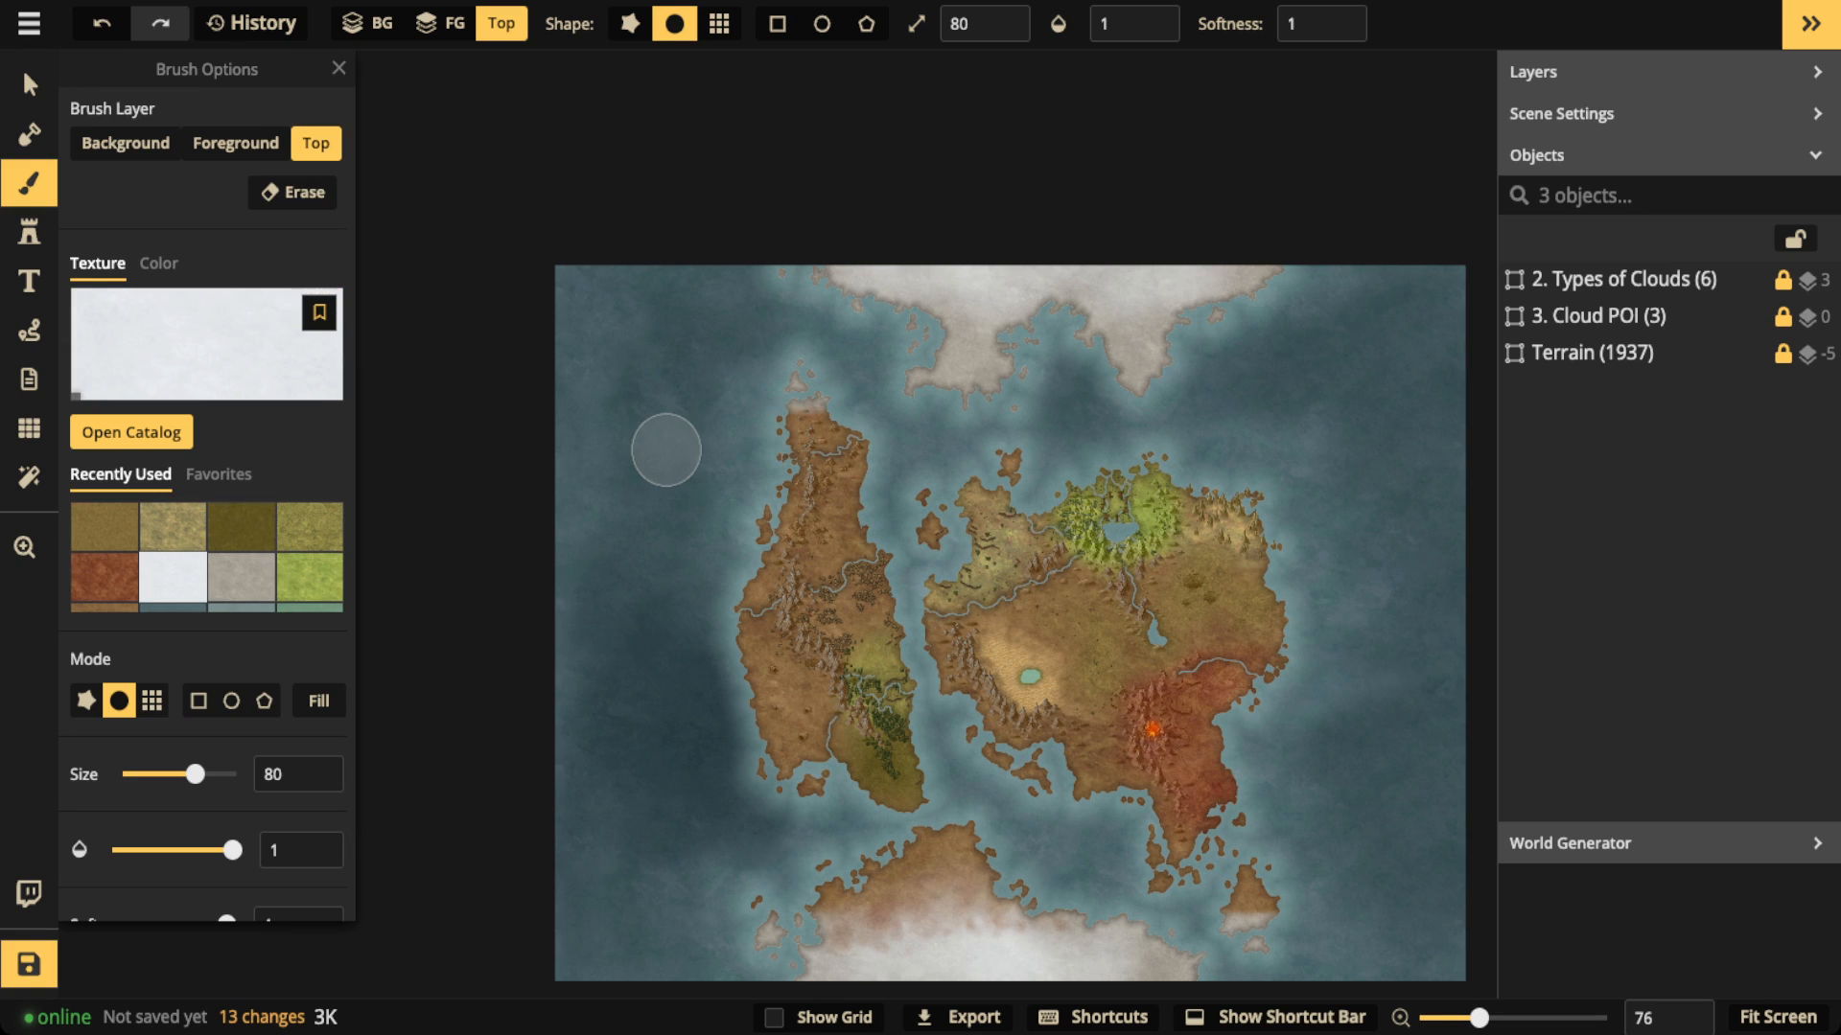
{"action": "left_click_drag", "start_coordinate": [666, 449], "coordinate": [1059, 606]}
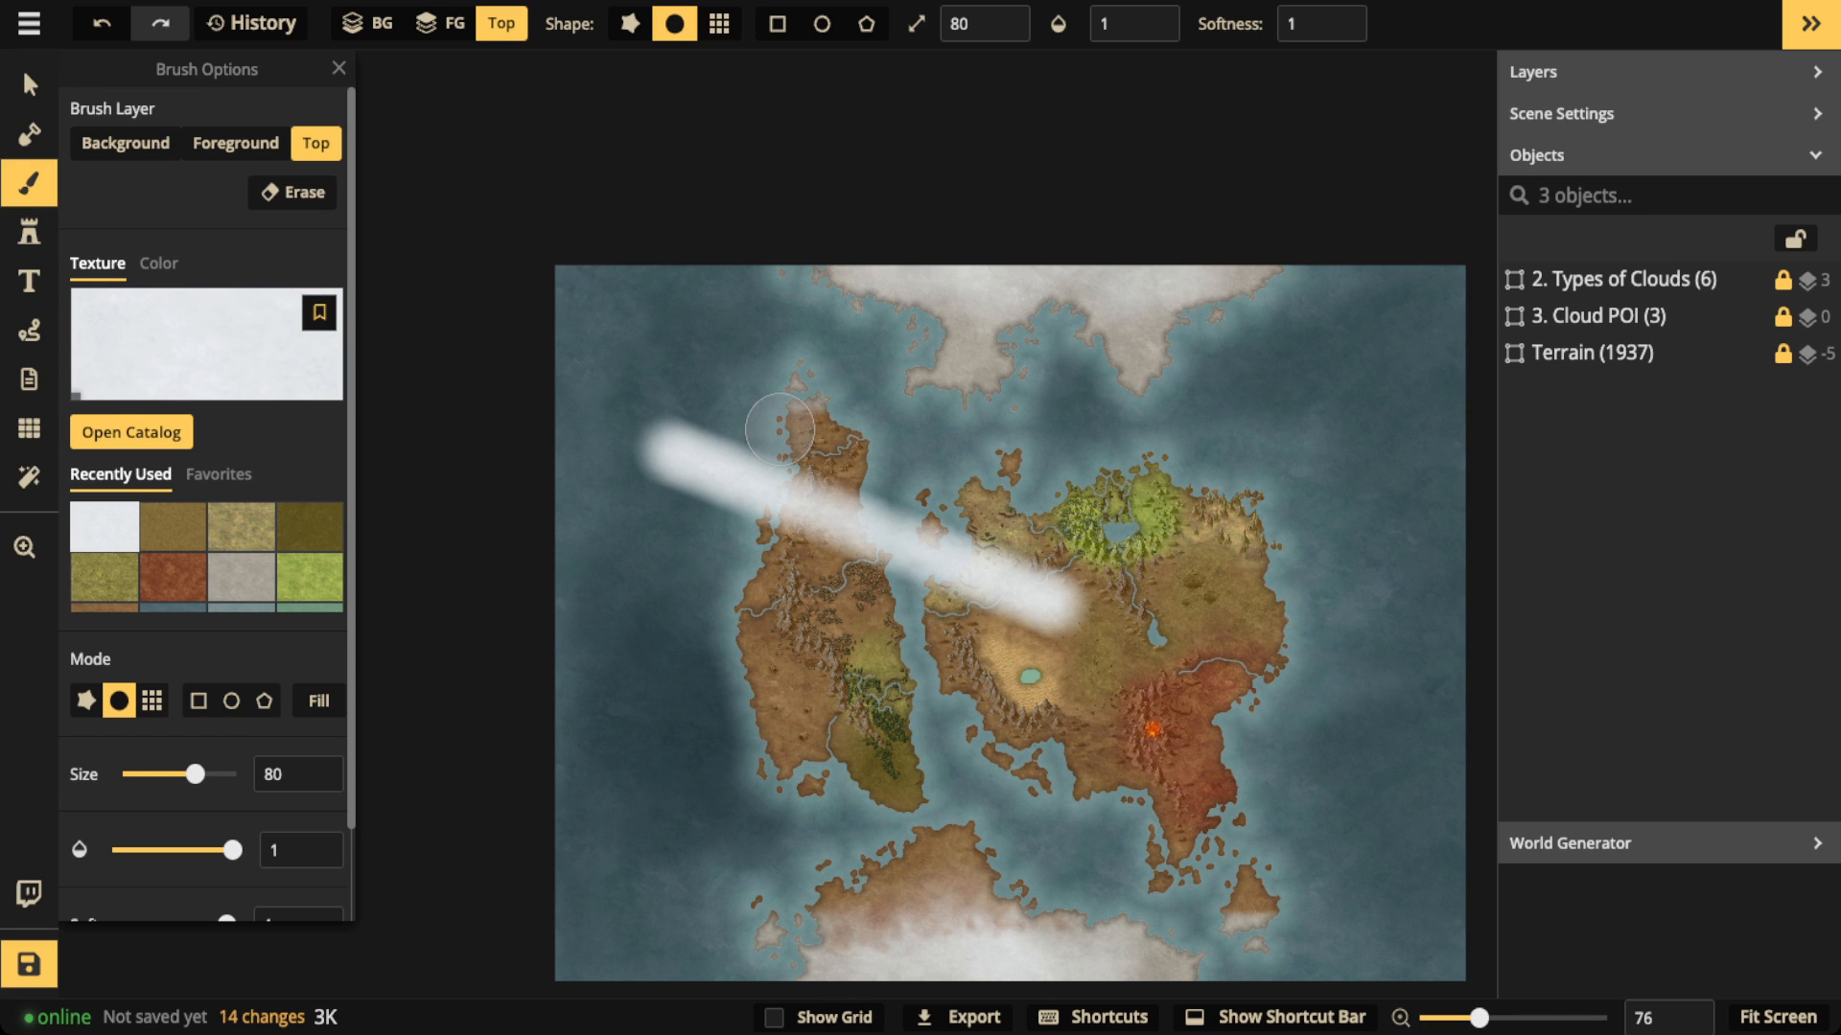
{"action": "key", "text": "e"}
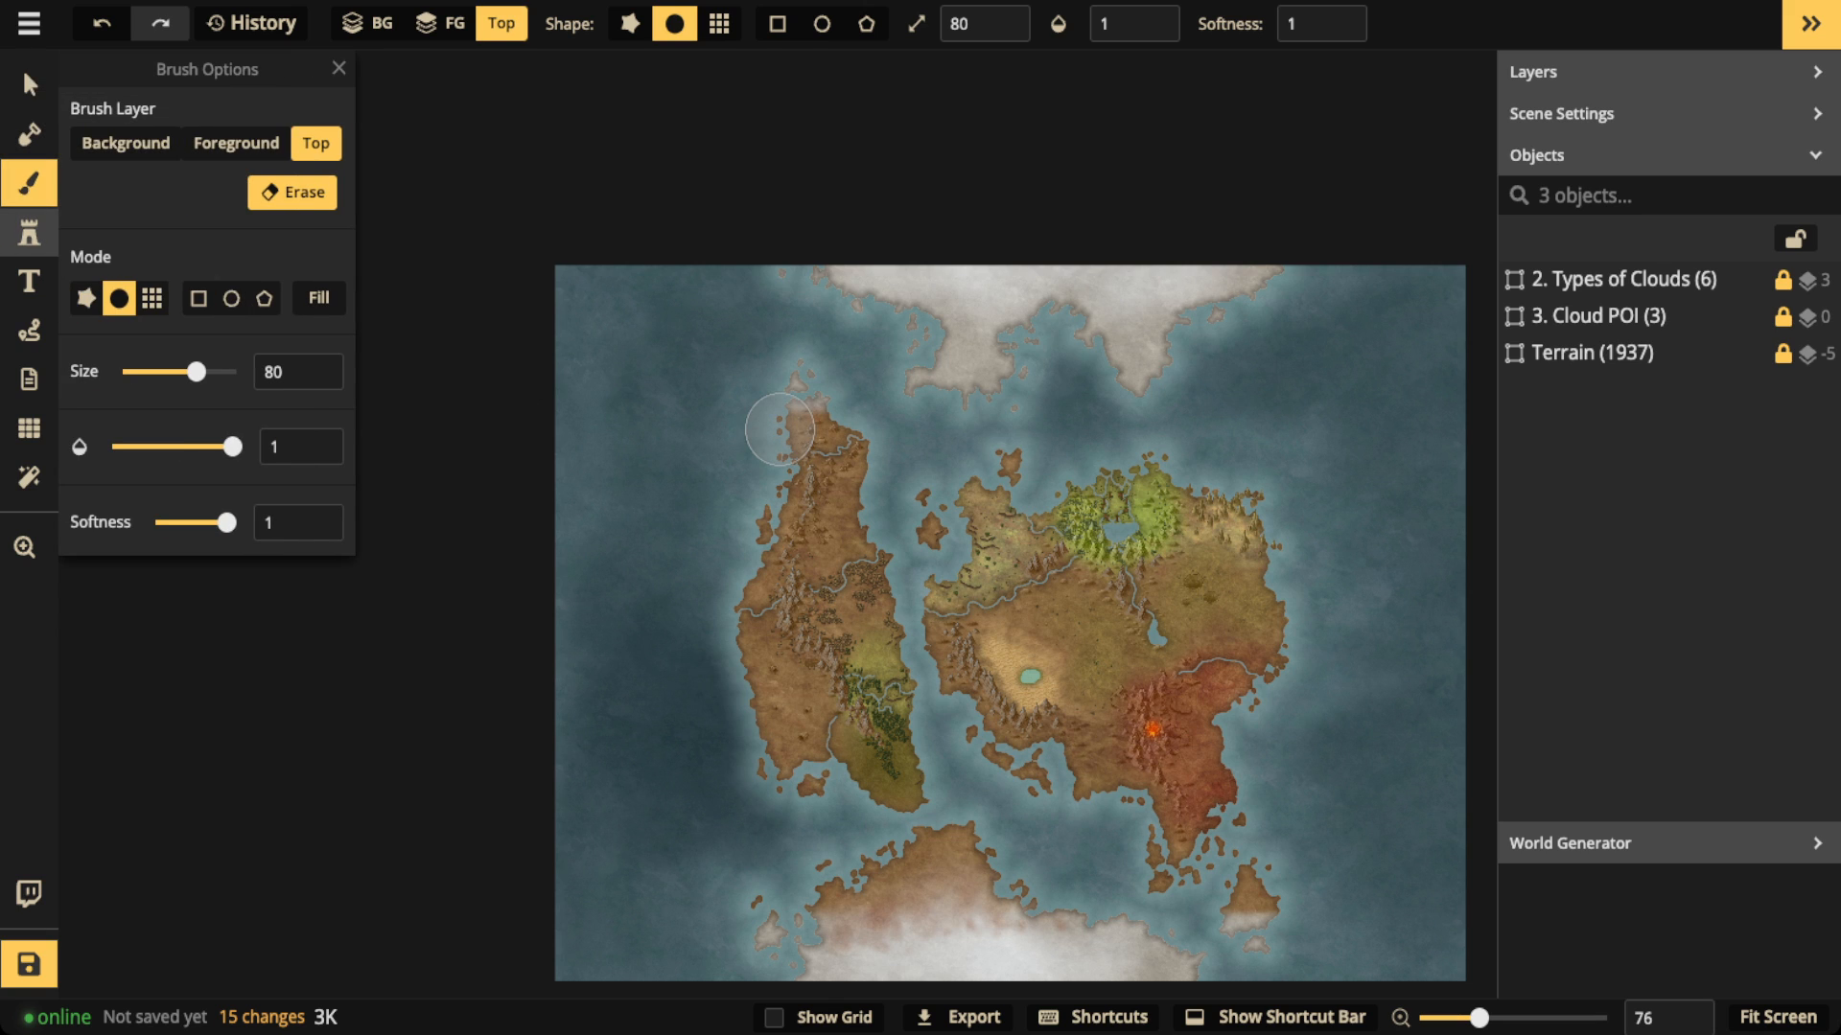
{"action": "key", "text": "s"}
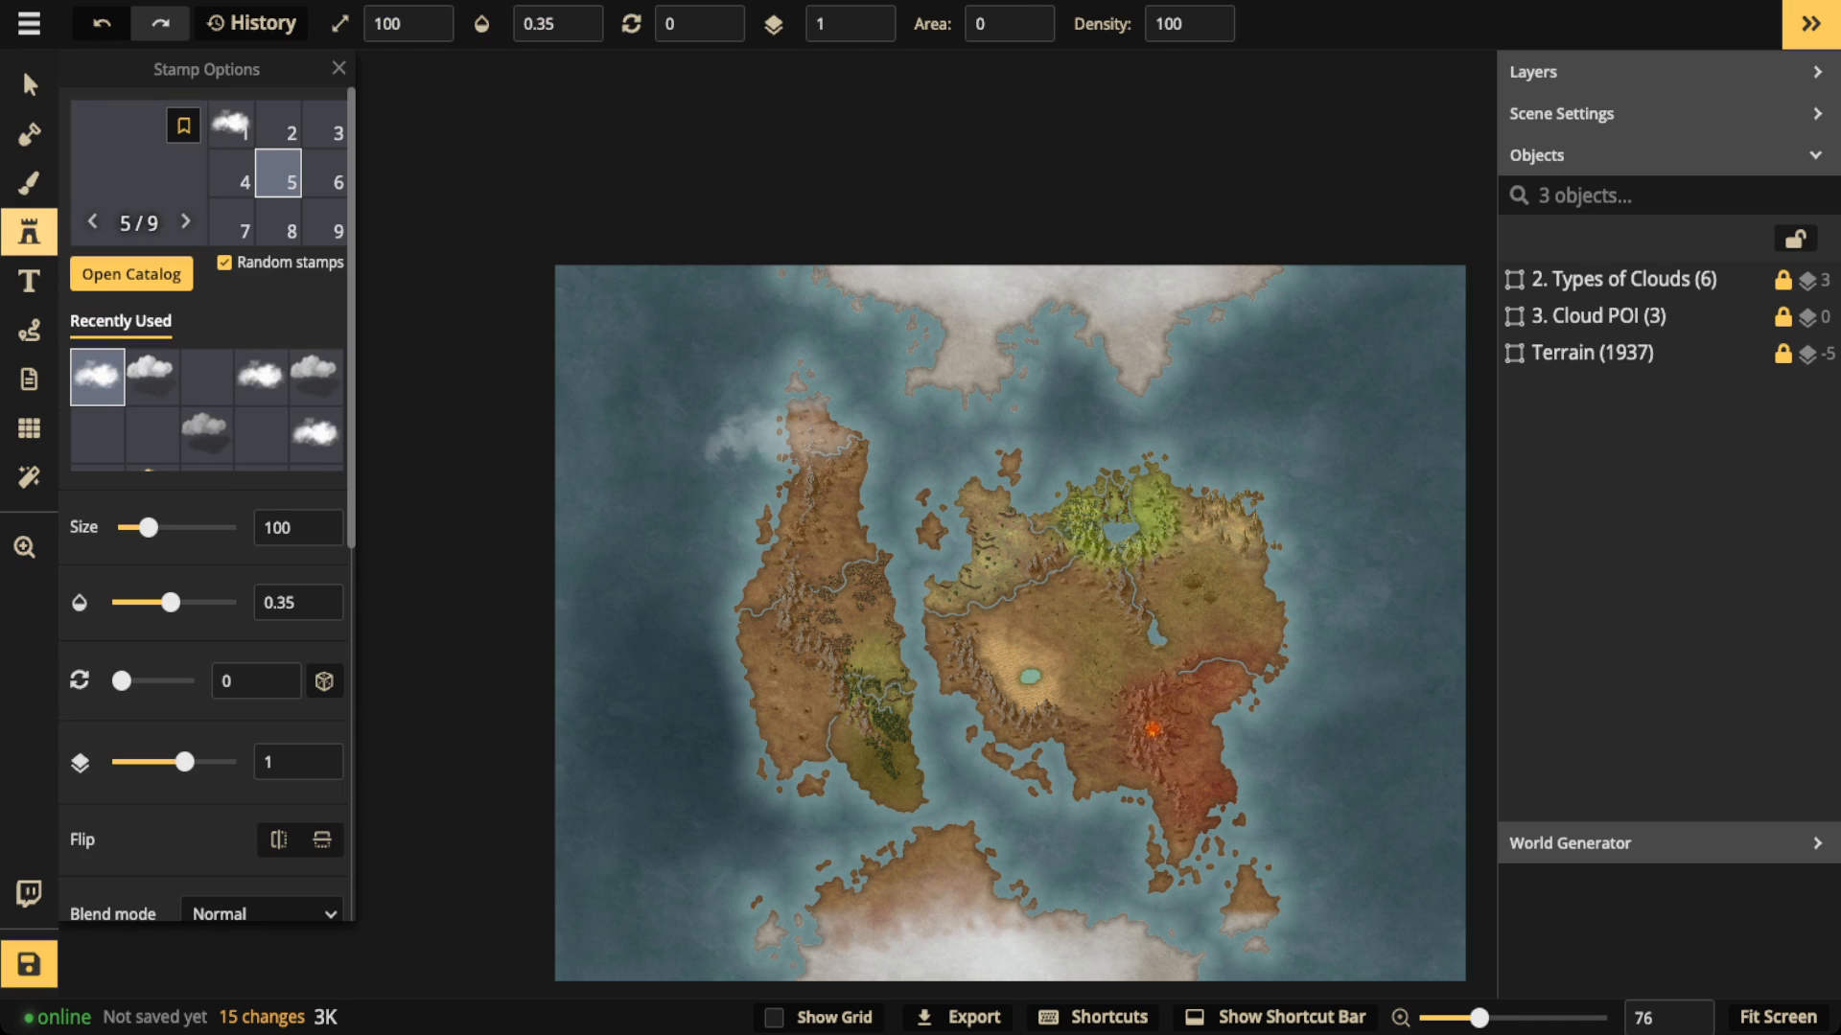
{"action": "left_click", "coordinate": [29, 85]}
{"action": "scroll", "coordinate": [722, 375], "scroll_direction": "down", "scroll_amount": 3}
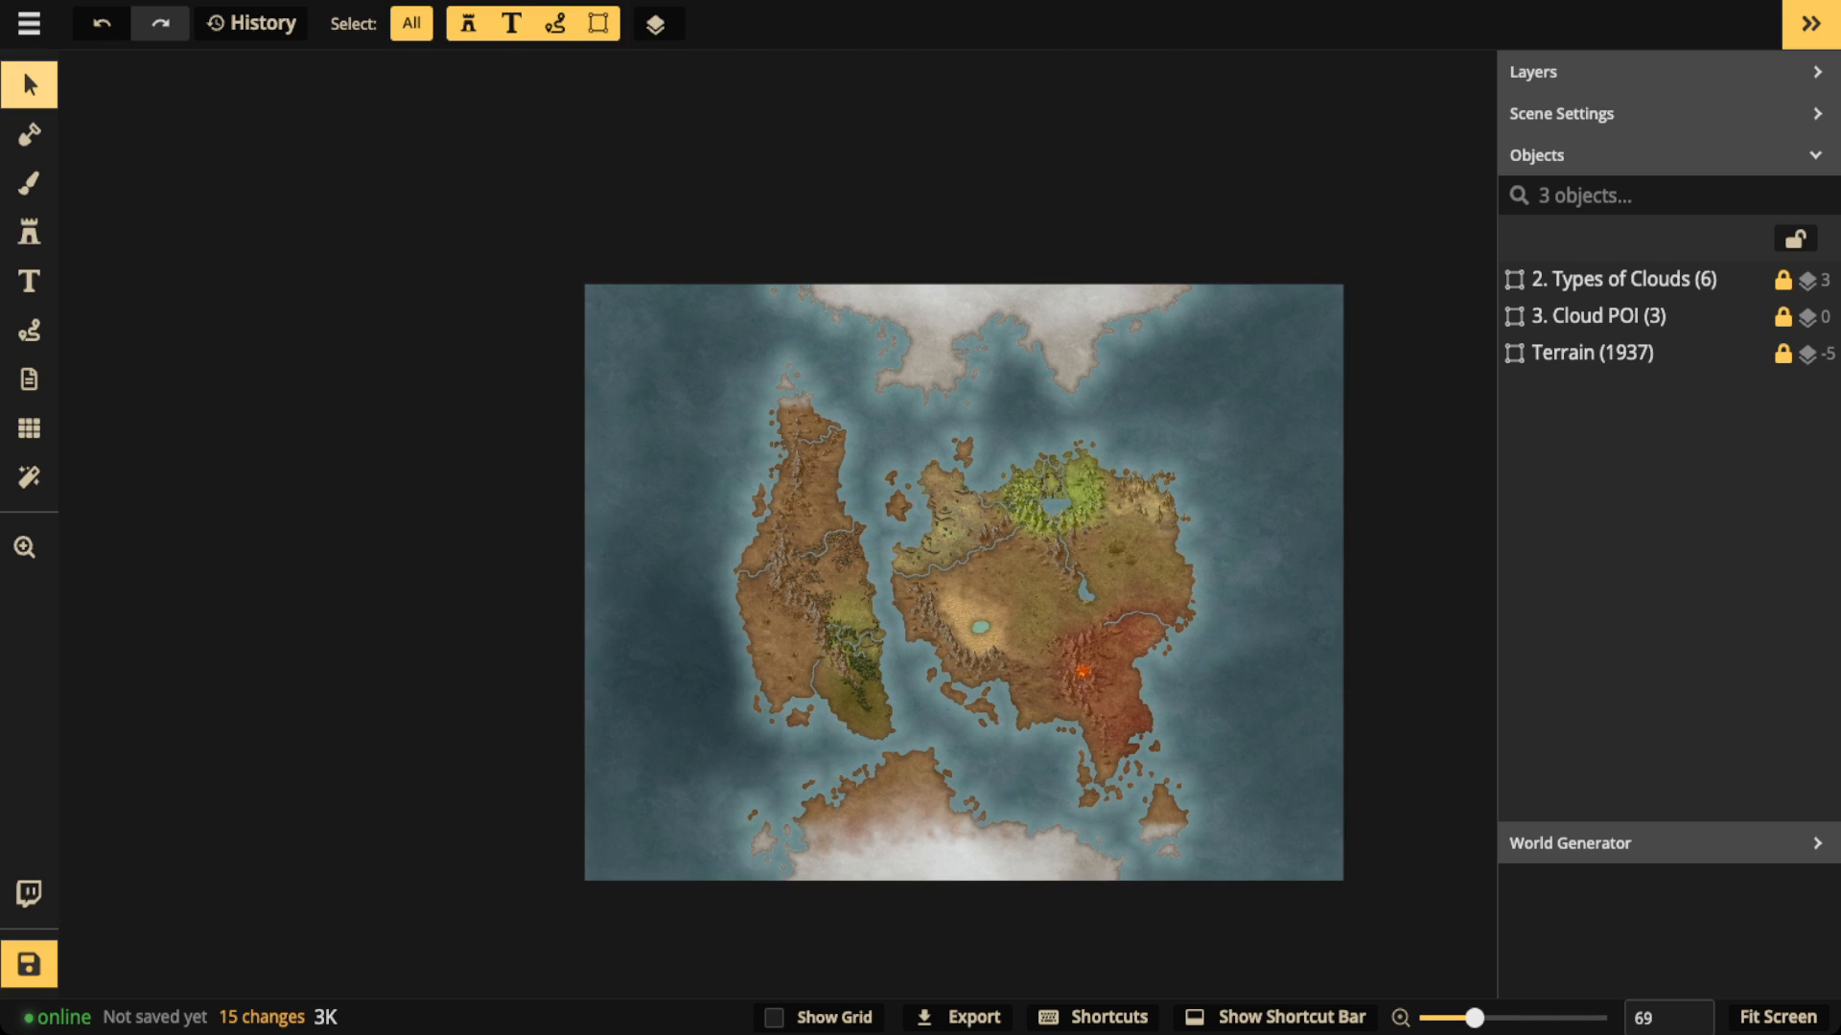
{"action": "left_click_drag", "start_coordinate": [722, 375], "coordinate": [675, 361]}
Step: Fill the entire Top brush layer with the white texture so it covers the map
{"action": "left_click", "coordinate": [29, 183]}
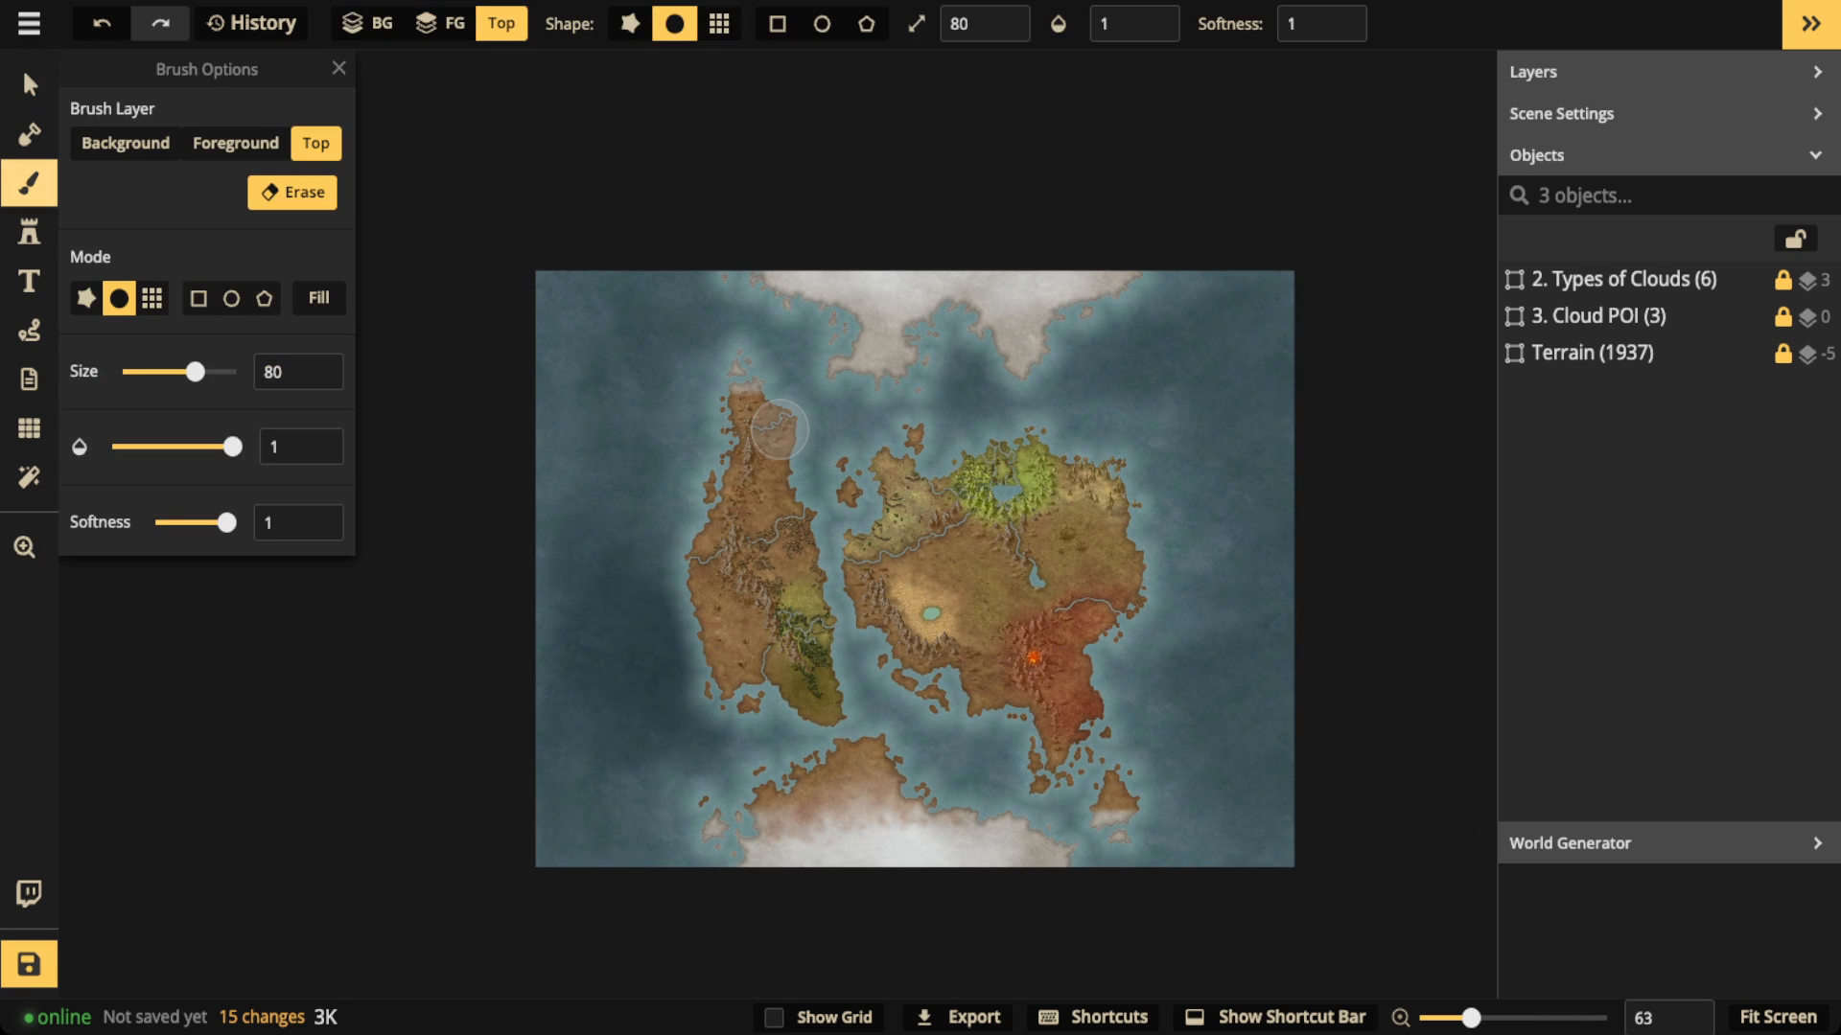
{"action": "left_click", "coordinate": [236, 144]}
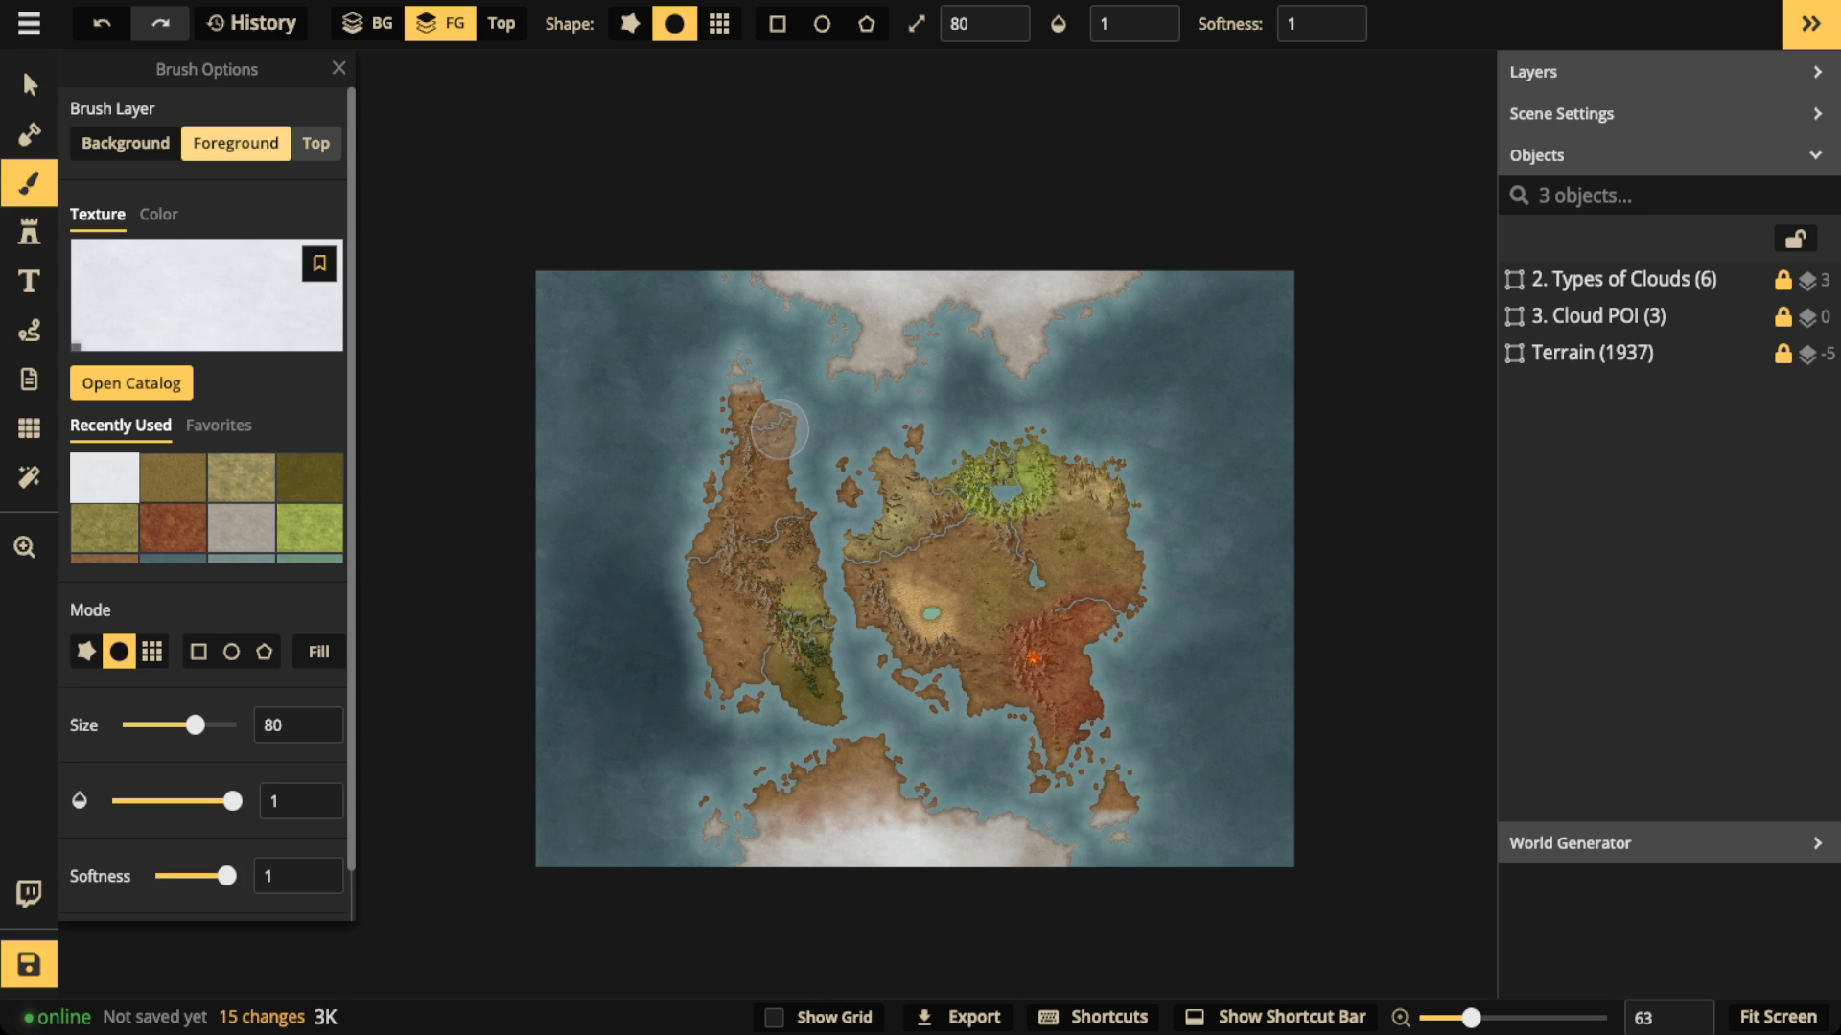
{"action": "left_click", "coordinate": [316, 144]}
{"action": "left_click", "coordinate": [236, 144]}
{"action": "left_click", "coordinate": [316, 144]}
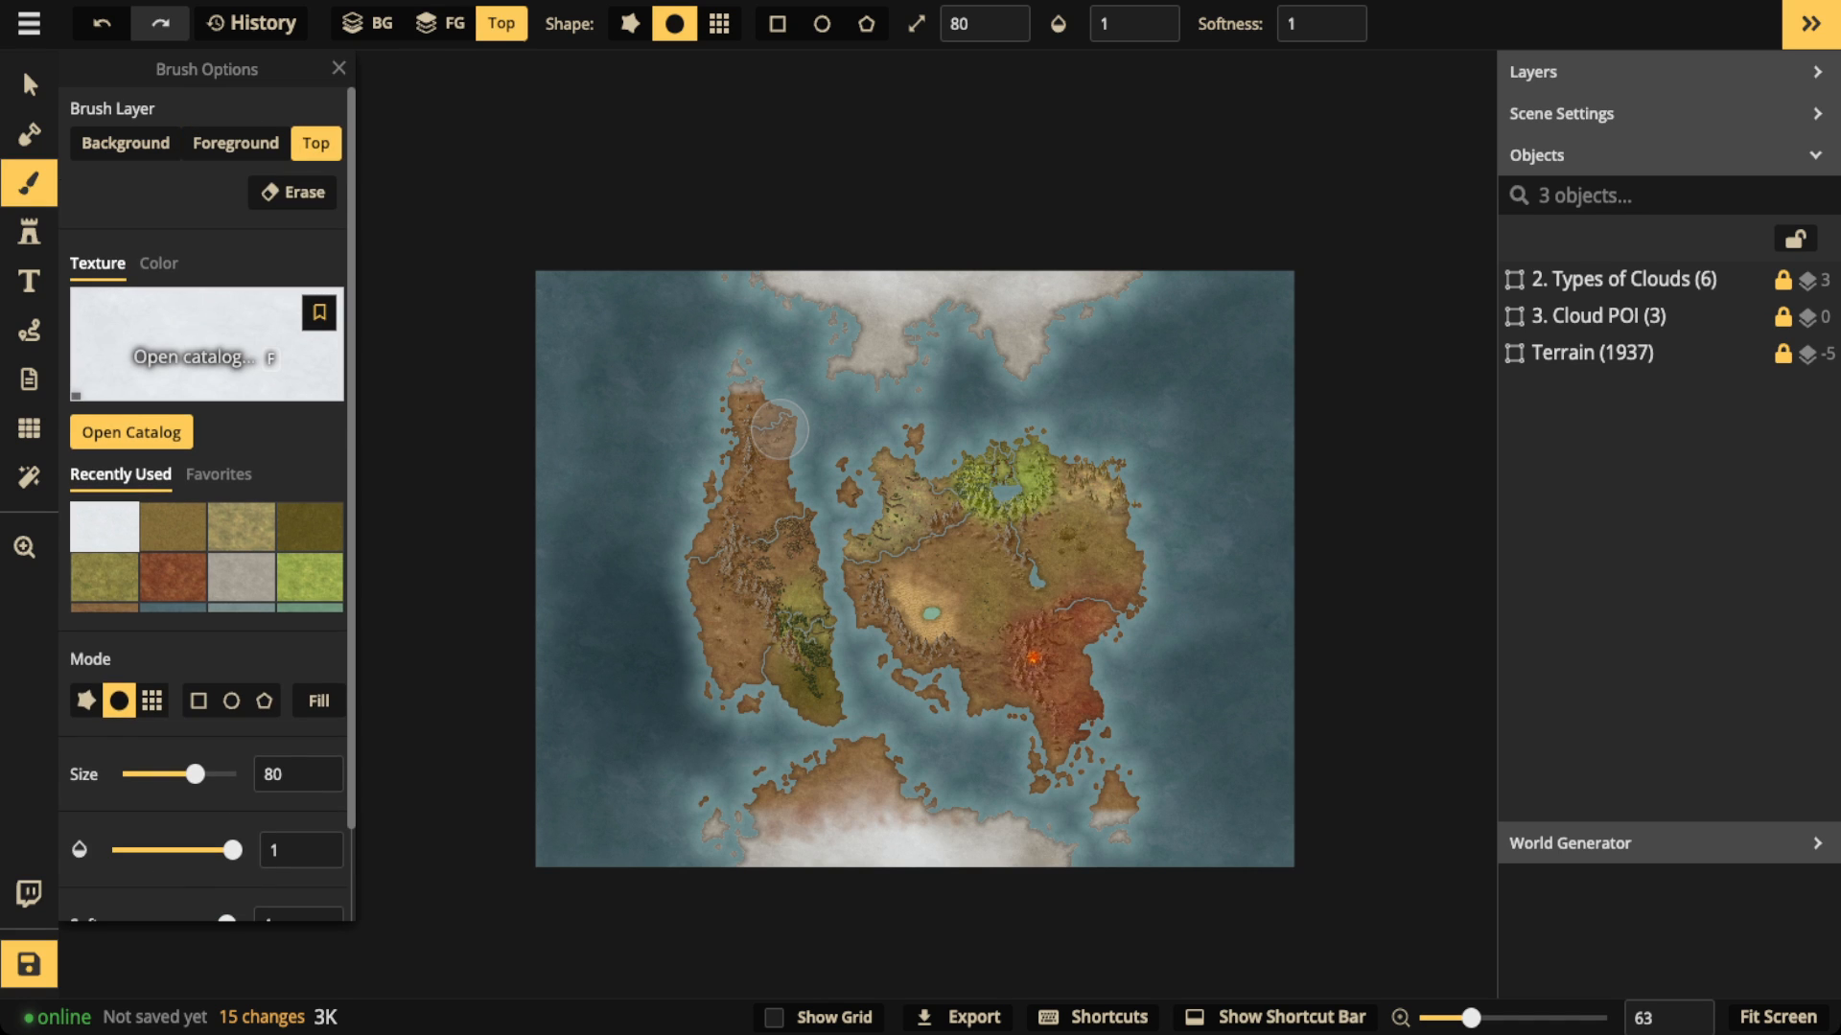
{"action": "left_click", "coordinate": [206, 351]}
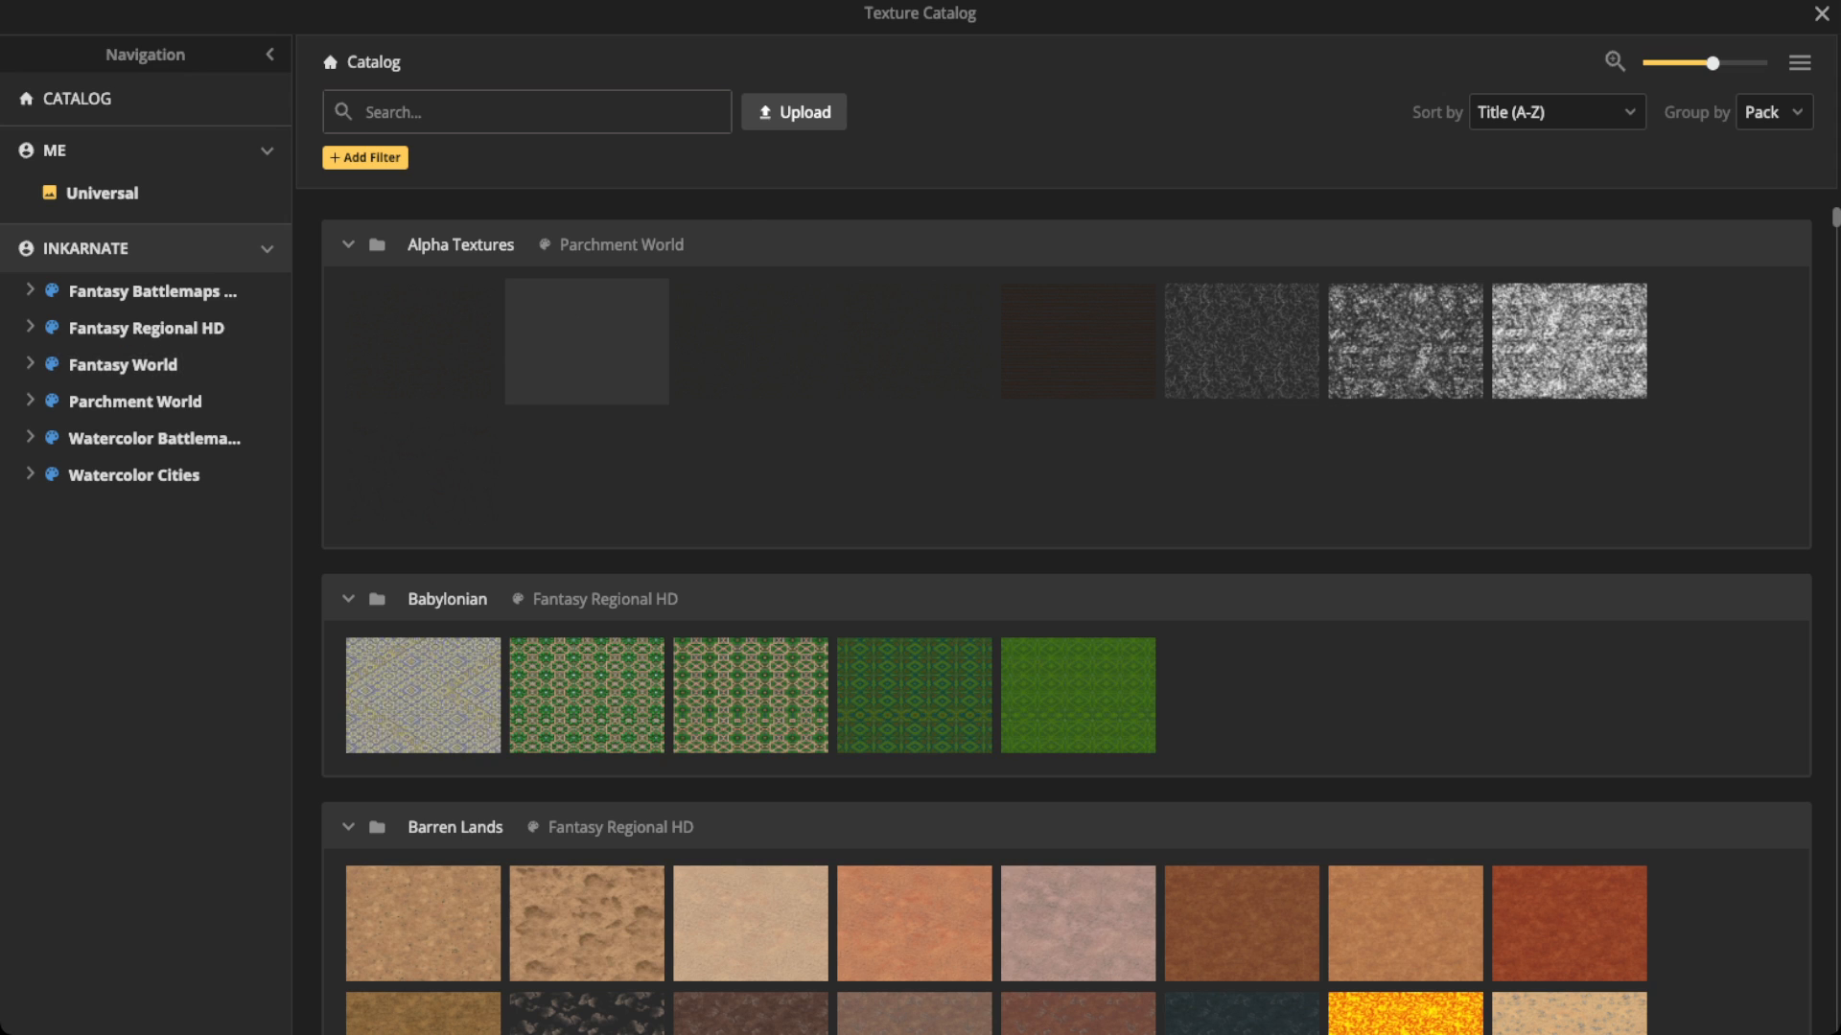
{"action": "key", "text": "Escape"}
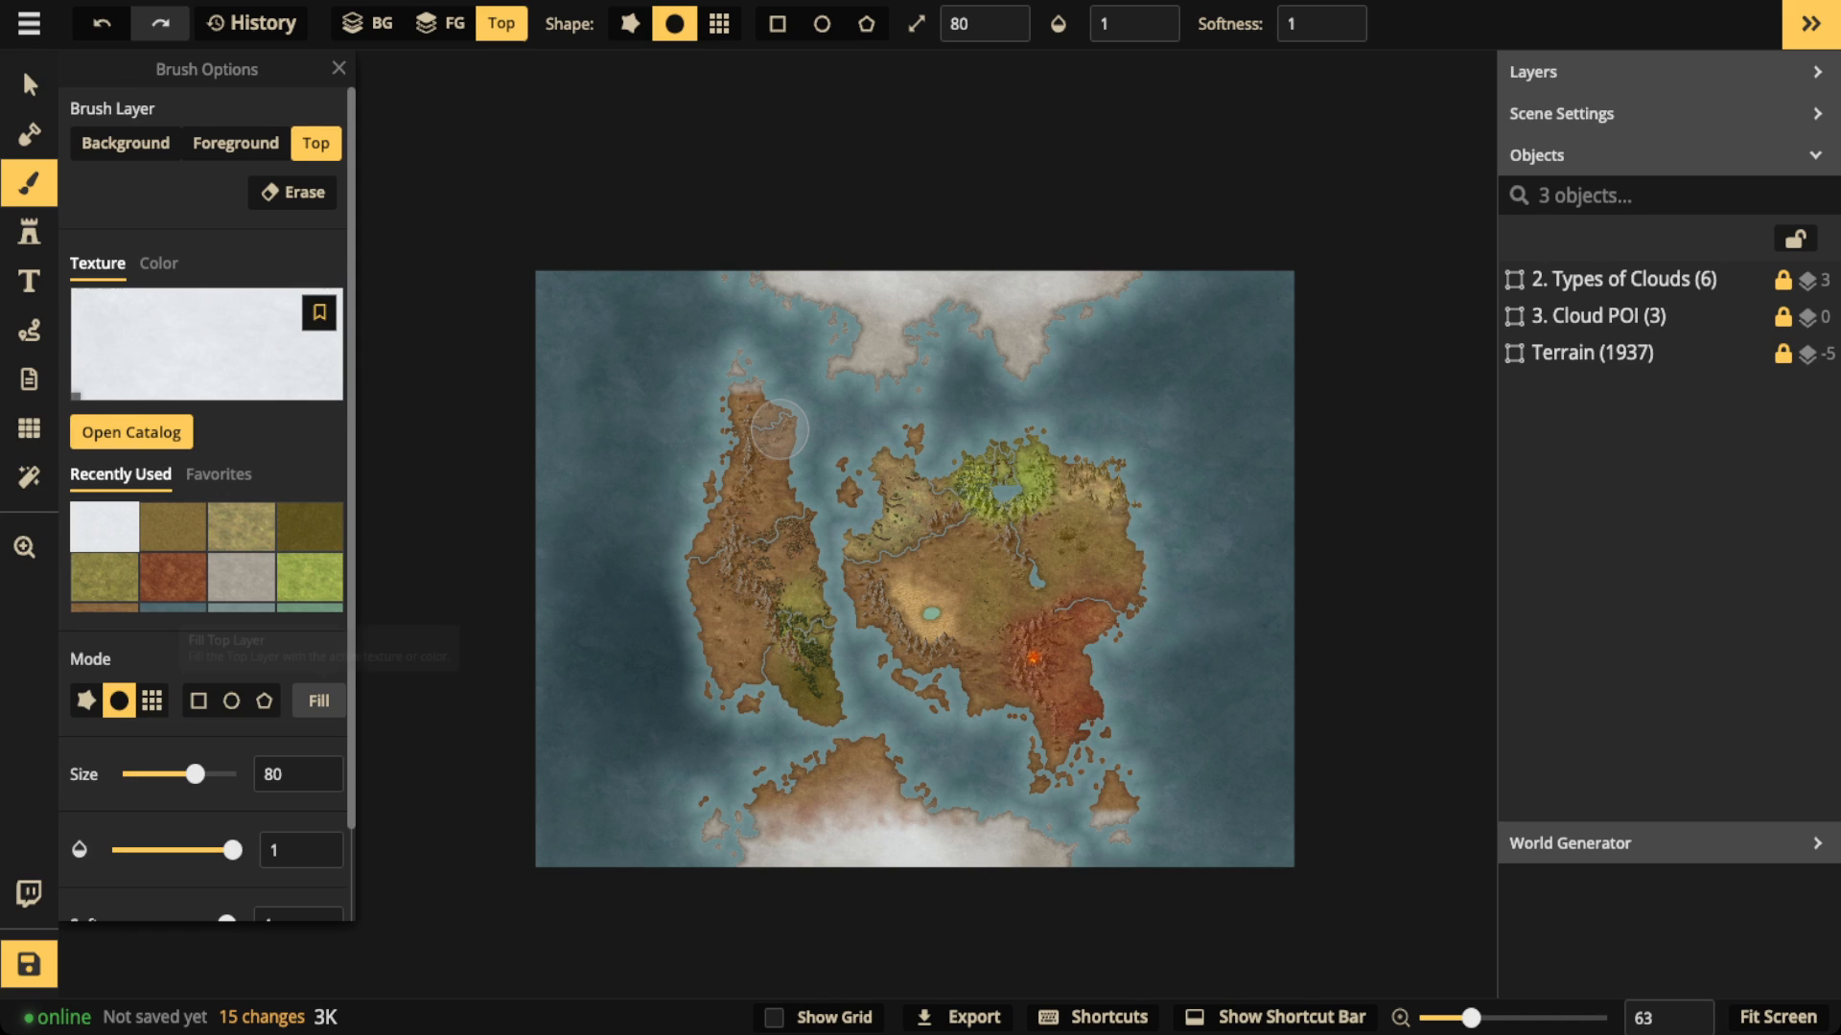
{"action": "left_click", "coordinate": [318, 701]}
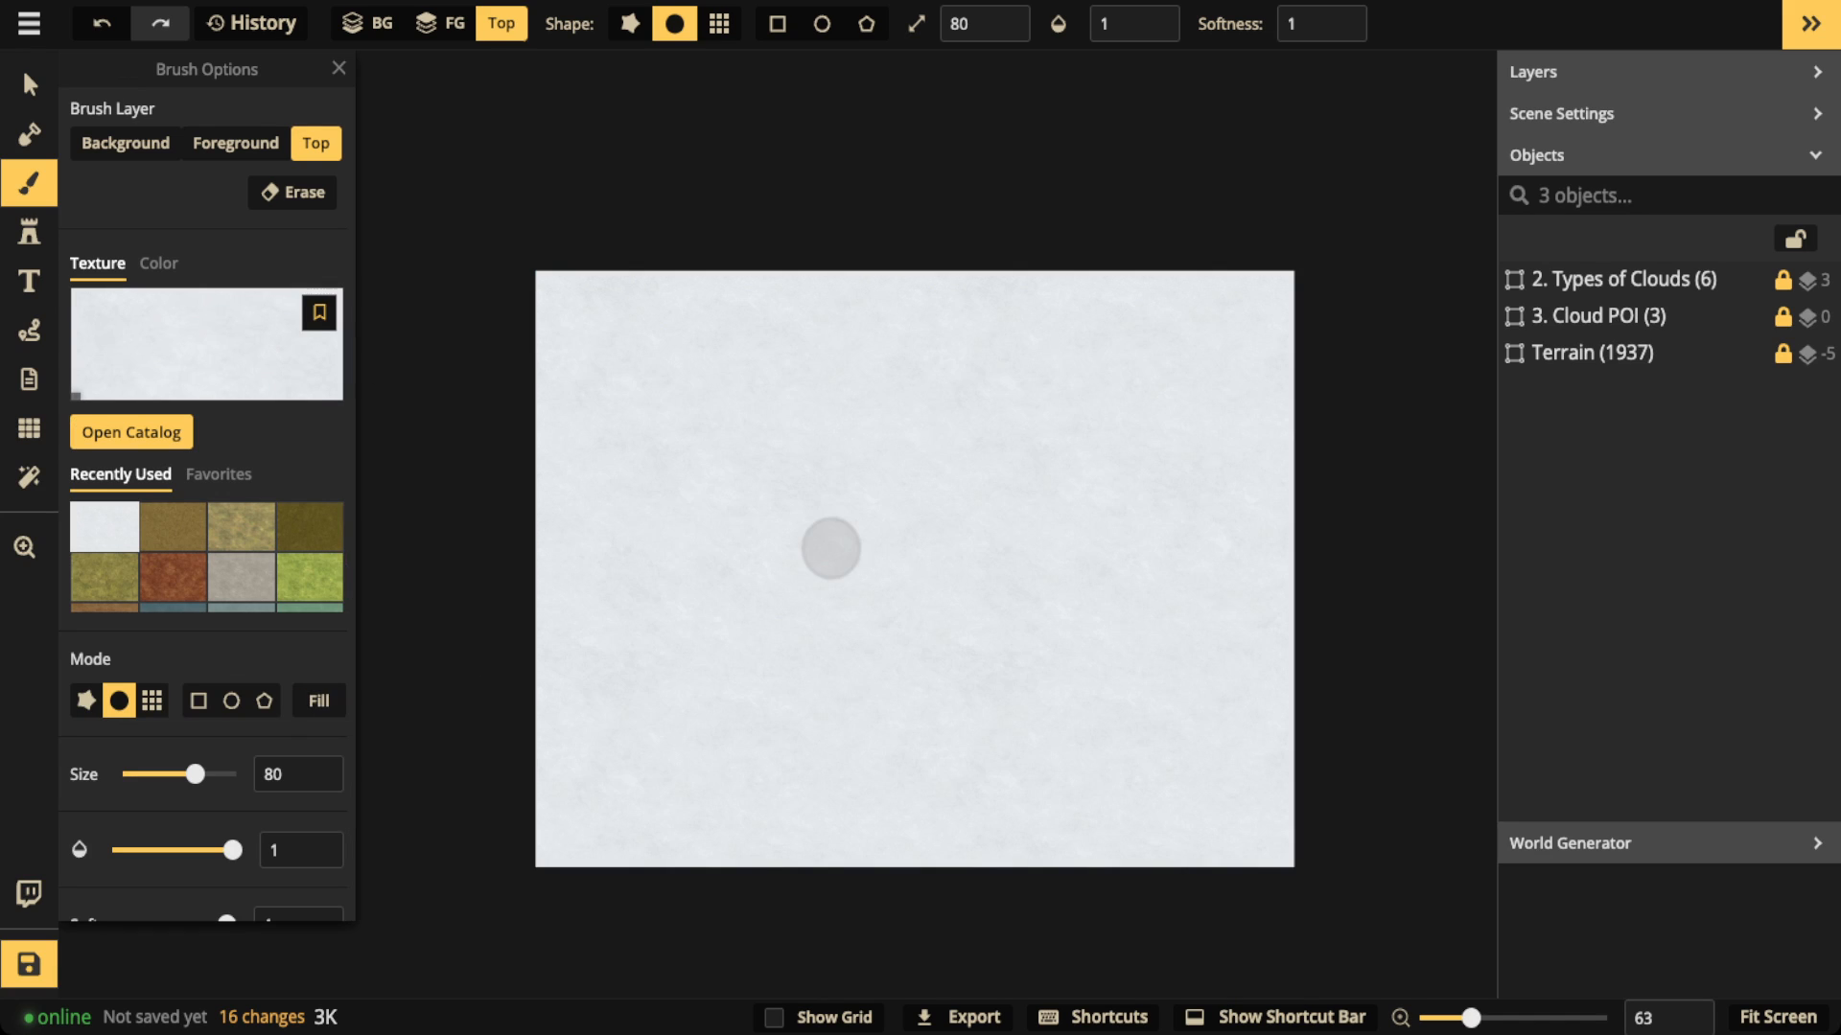
Step: Erase a round opening over the western continent with a size 110 brush, and clear the rest of the white Top layer
{"action": "key", "text": "e"}
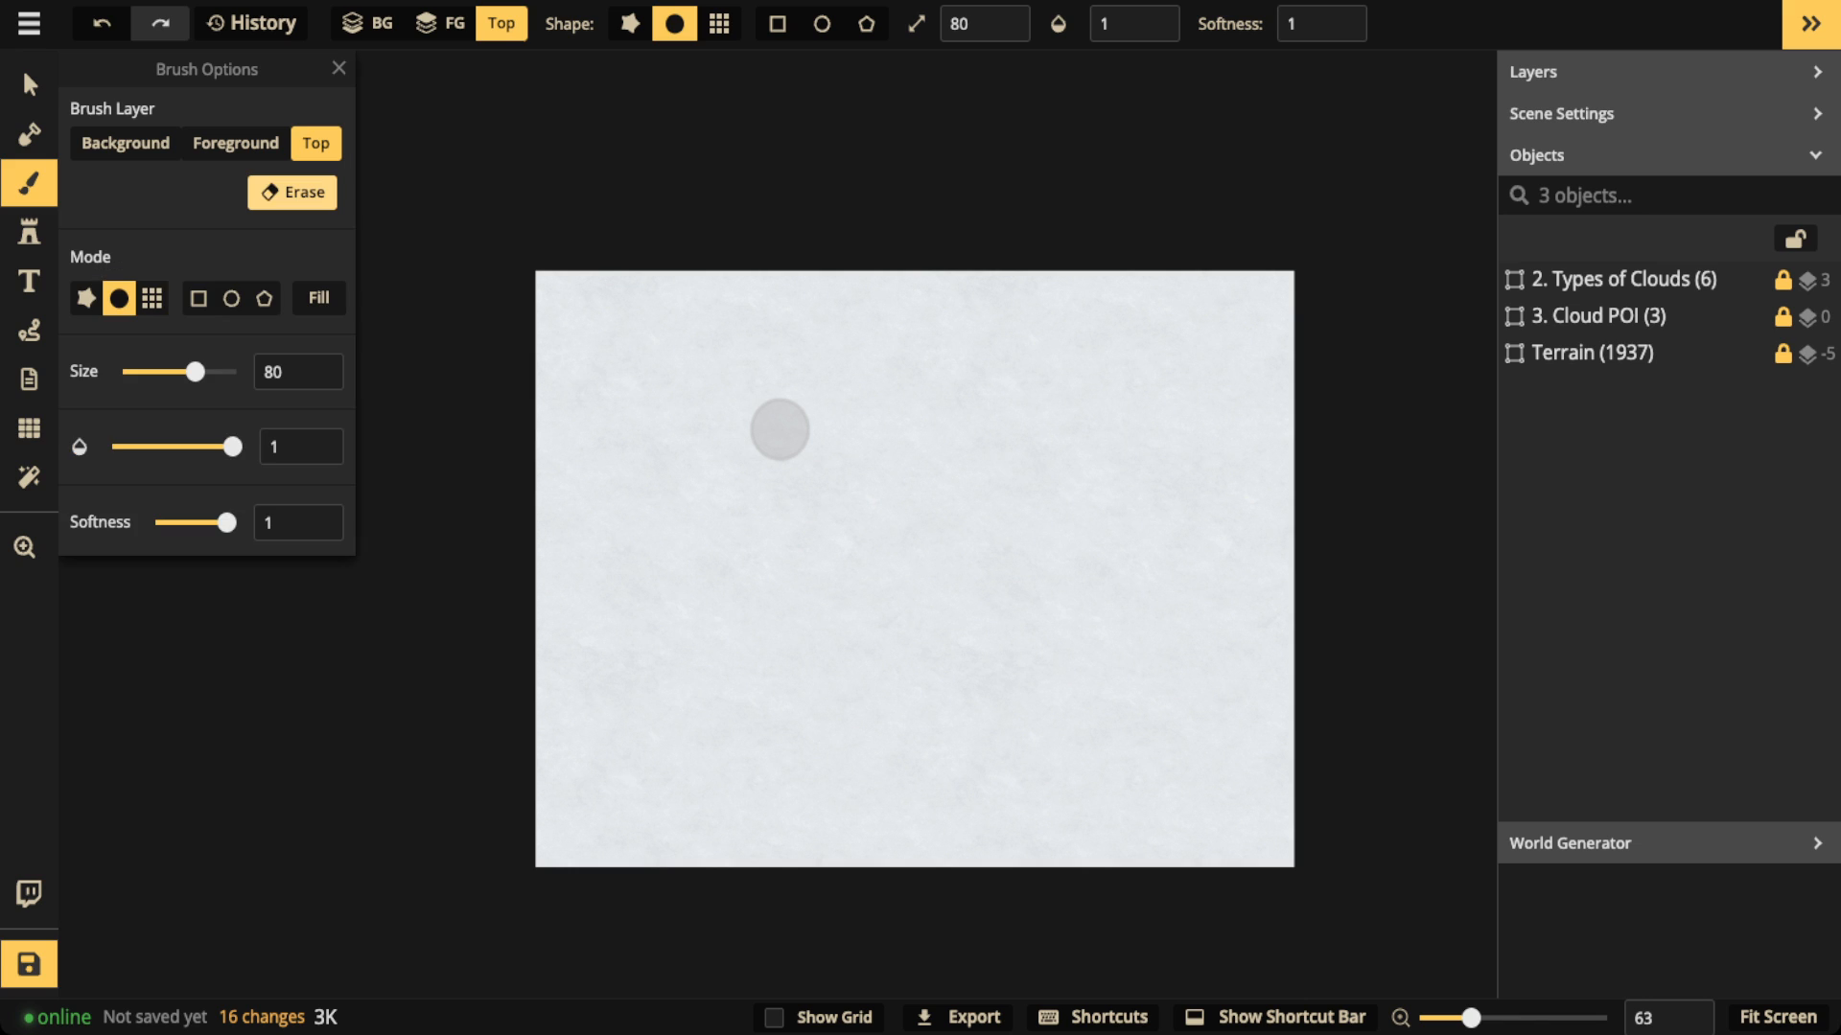
{"action": "key", "text": "]"}
{"action": "key", "text": "]"}
{"action": "key", "text": "]"}
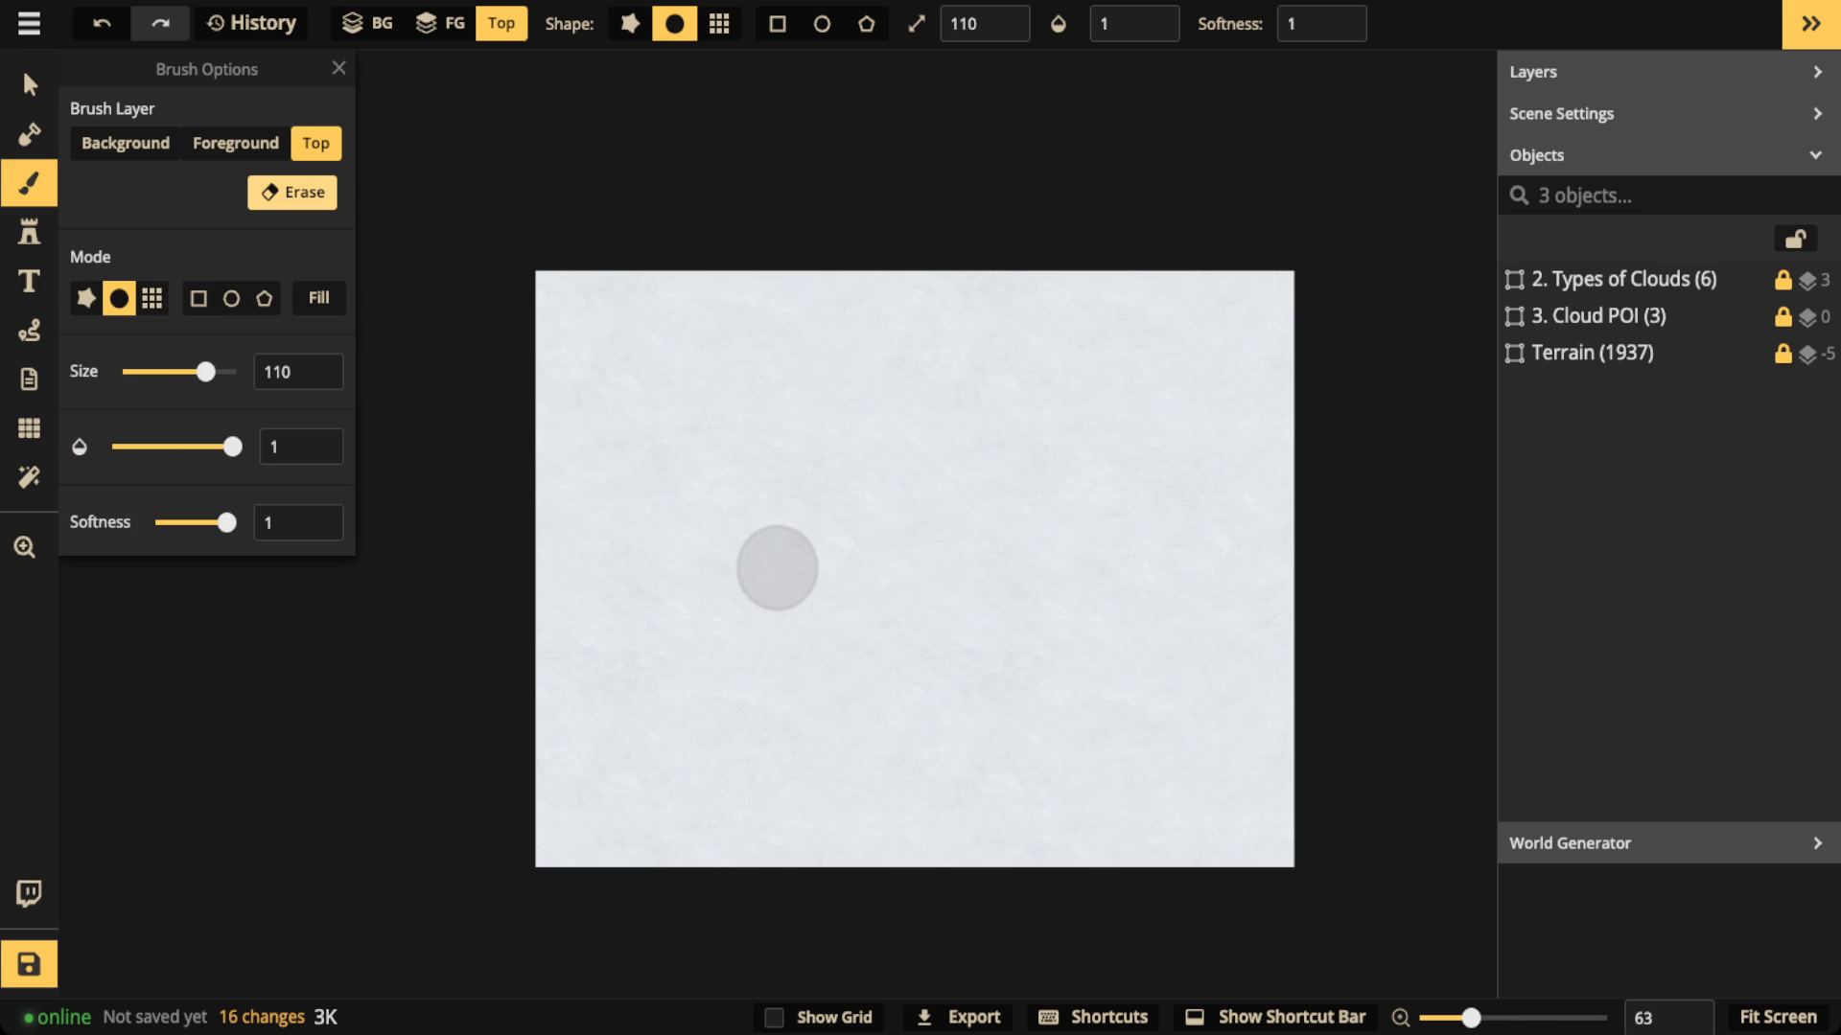
{"action": "mouse_move", "coordinate": [809, 528]}
{"action": "left_mouse_down"}
{"action": "mouse_move", "coordinate": [830, 522]}
{"action": "mouse_move", "coordinate": [767, 534]}
{"action": "mouse_move", "coordinate": [767, 559]}
{"action": "mouse_move", "coordinate": [736, 526]}
{"action": "mouse_move", "coordinate": [714, 542]}
{"action": "mouse_move", "coordinate": [801, 576]}
{"action": "mouse_move", "coordinate": [808, 599]}
{"action": "mouse_move", "coordinate": [777, 468]}
{"action": "mouse_move", "coordinate": [705, 568]}
{"action": "mouse_move", "coordinate": [730, 596]}
{"action": "mouse_move", "coordinate": [843, 575]}
{"action": "mouse_move", "coordinate": [813, 567]}
{"action": "mouse_move", "coordinate": [826, 507]}
{"action": "mouse_move", "coordinate": [791, 484]}
{"action": "mouse_move", "coordinate": [729, 493]}
{"action": "mouse_move", "coordinate": [709, 503]}
{"action": "mouse_move", "coordinate": [729, 527]}
{"action": "left_mouse_up"}
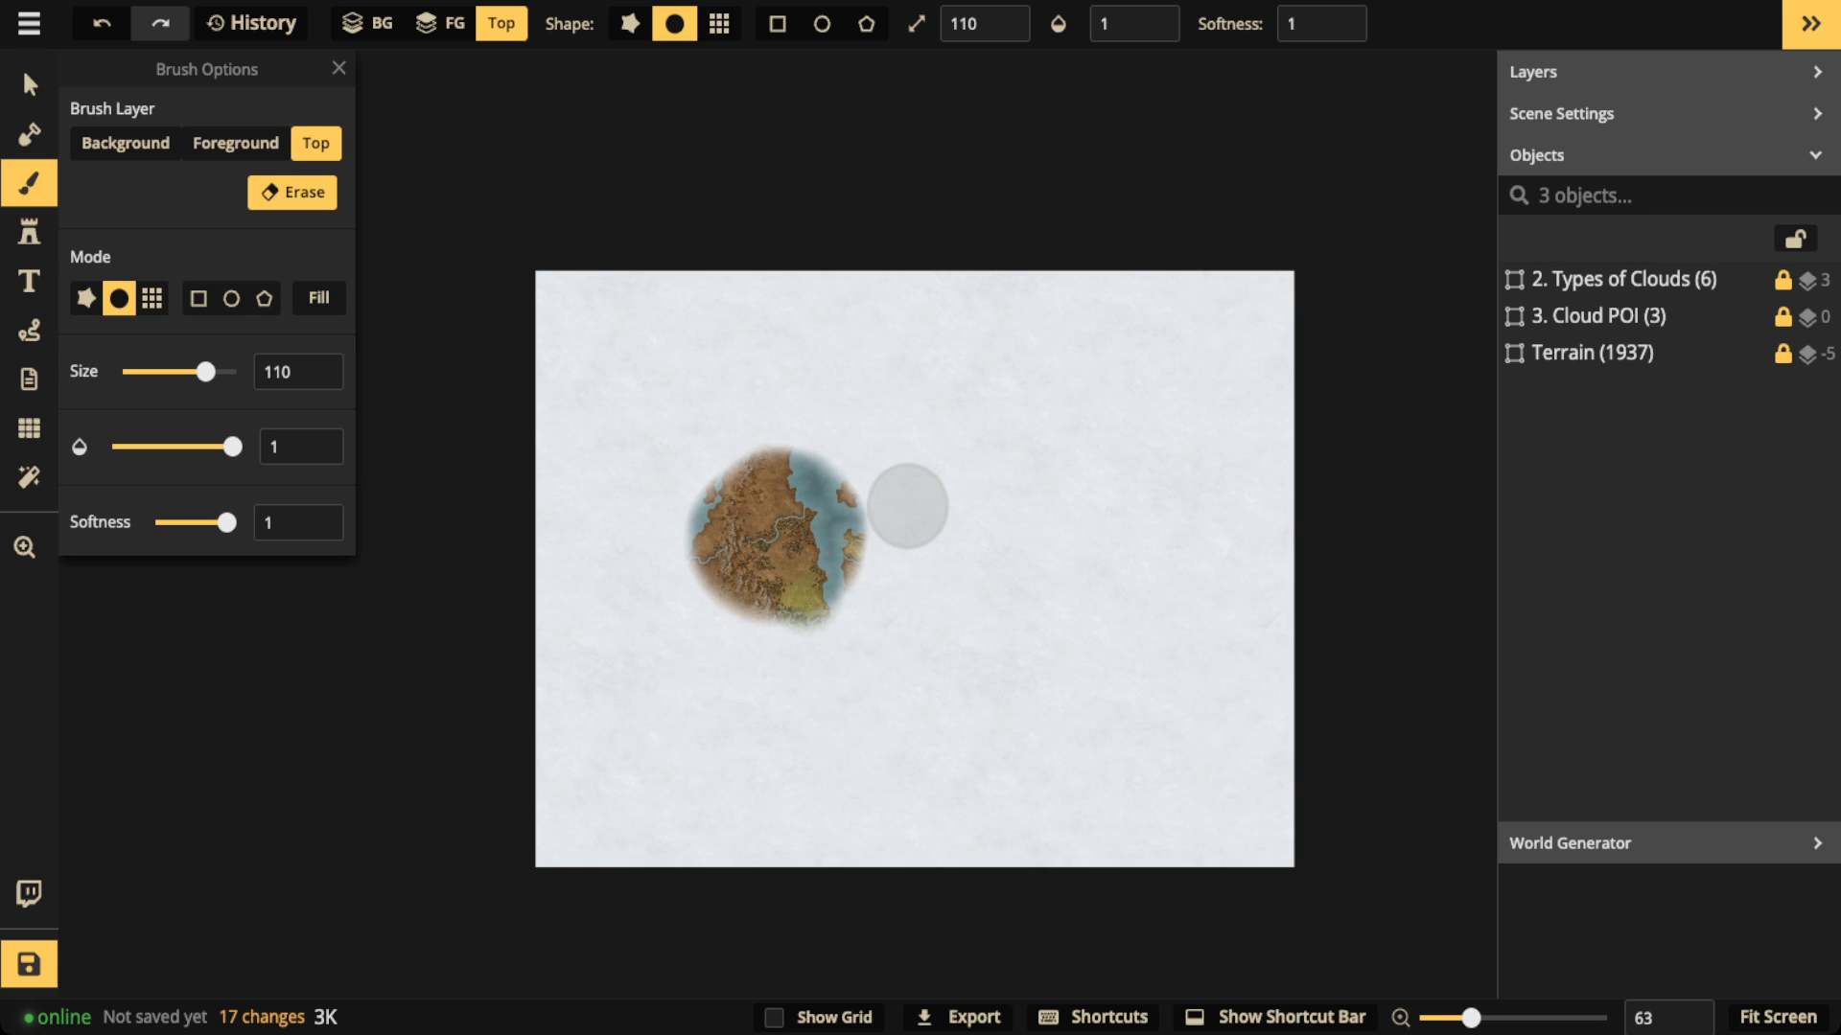
{"action": "left_click", "coordinate": [780, 429]}
{"action": "left_click", "coordinate": [29, 85]}
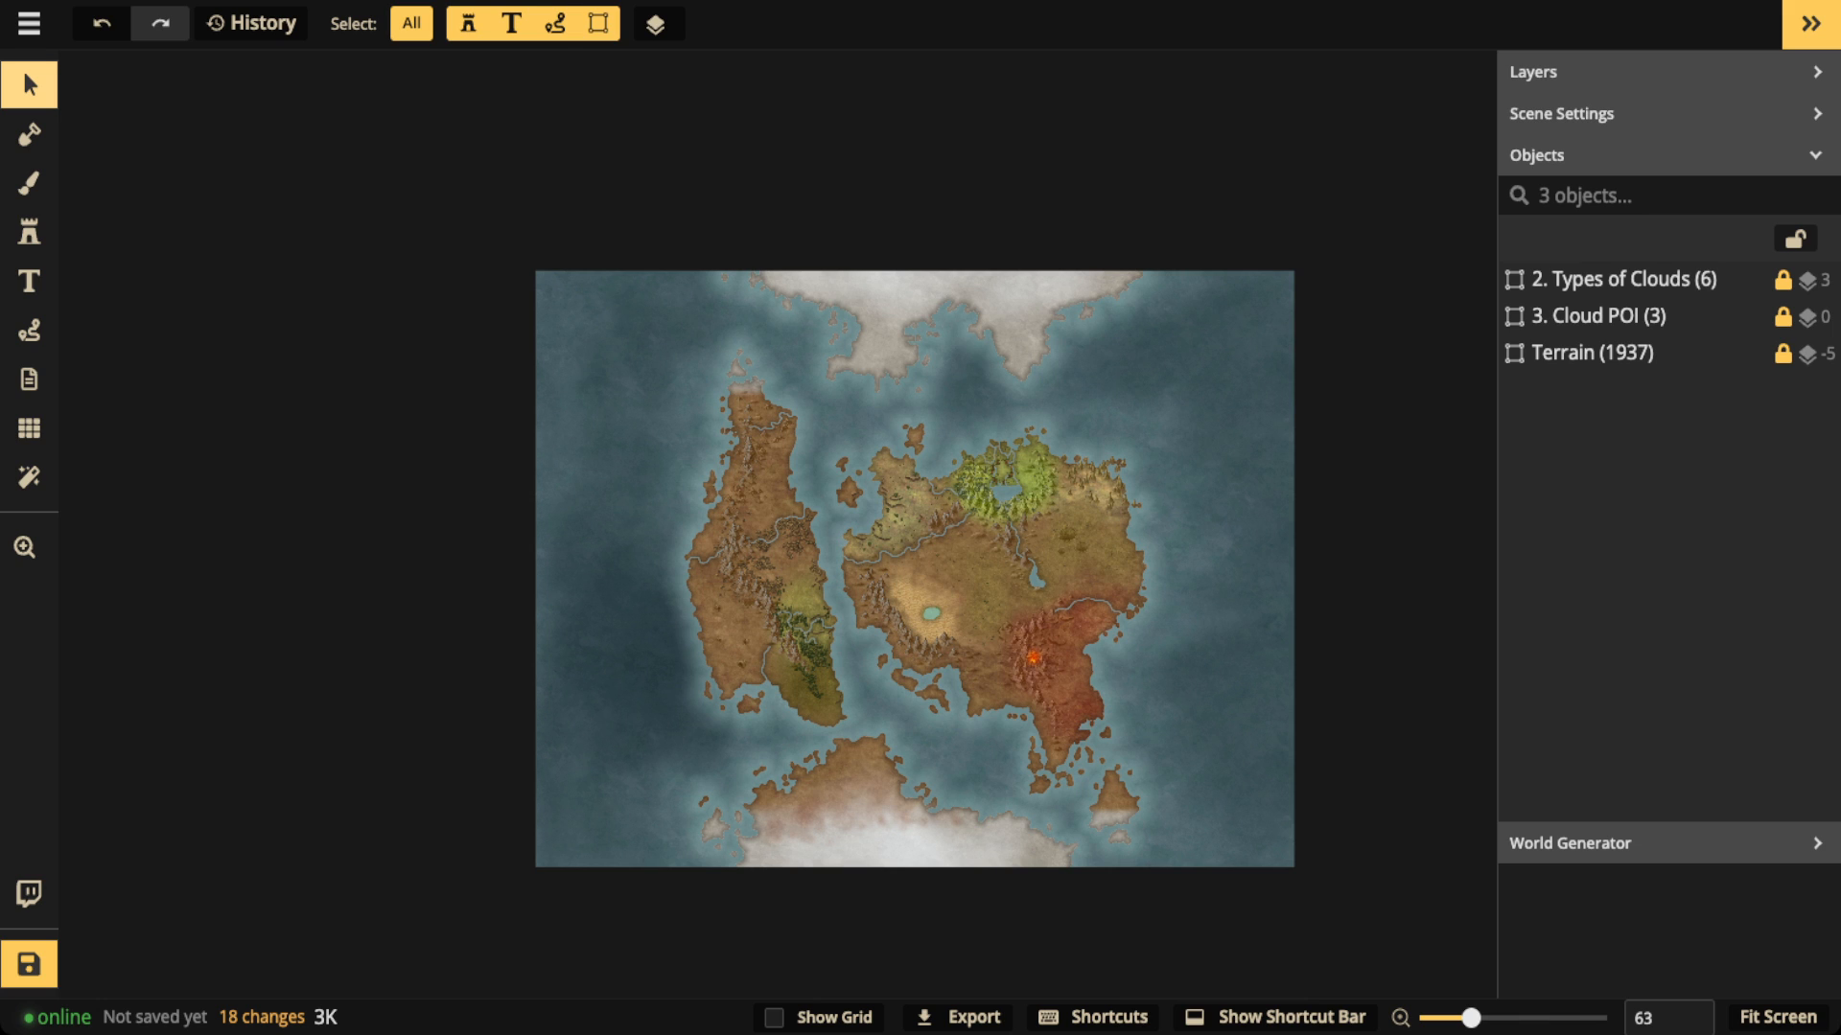
Step: Set the cloud stamp size to 50 and brush white clouds at 0.35 opacity along the western continent's west-central coast
{"action": "scroll", "coordinate": [916, 568], "scroll_direction": "up", "scroll_amount": 2}
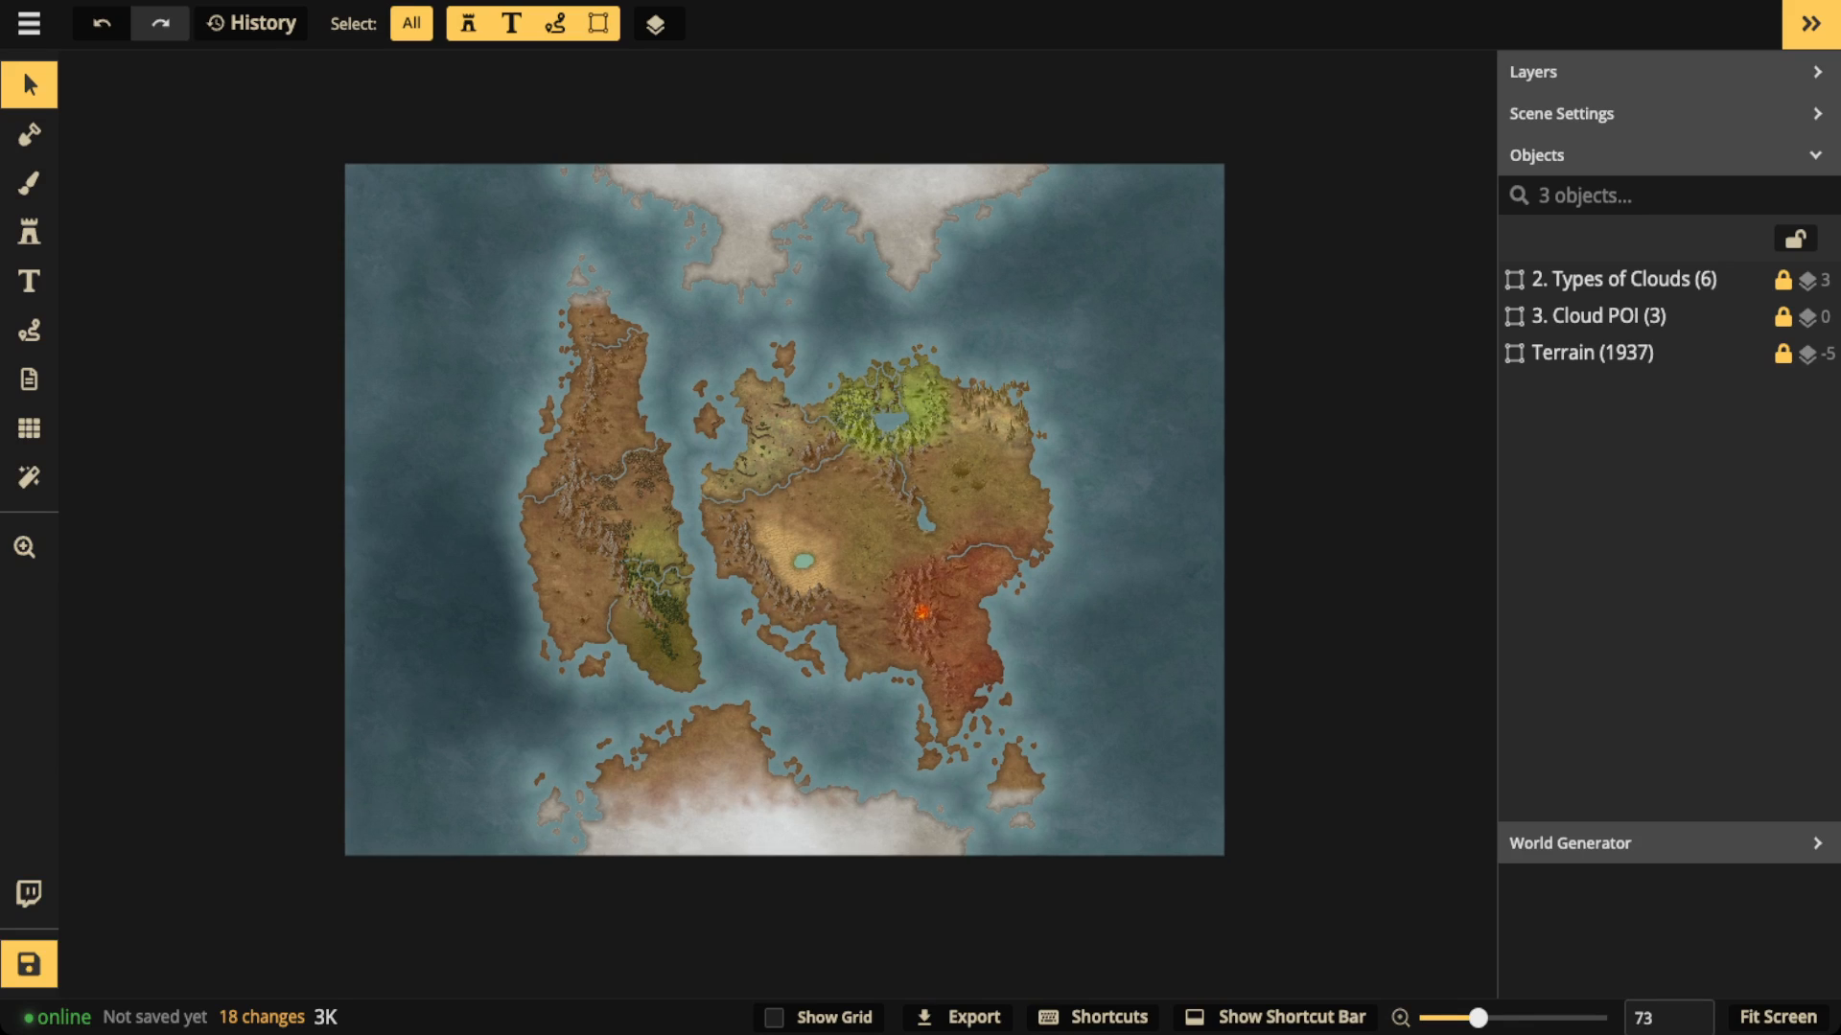
{"action": "scroll", "coordinate": [711, 371], "scroll_direction": "up", "scroll_amount": 2}
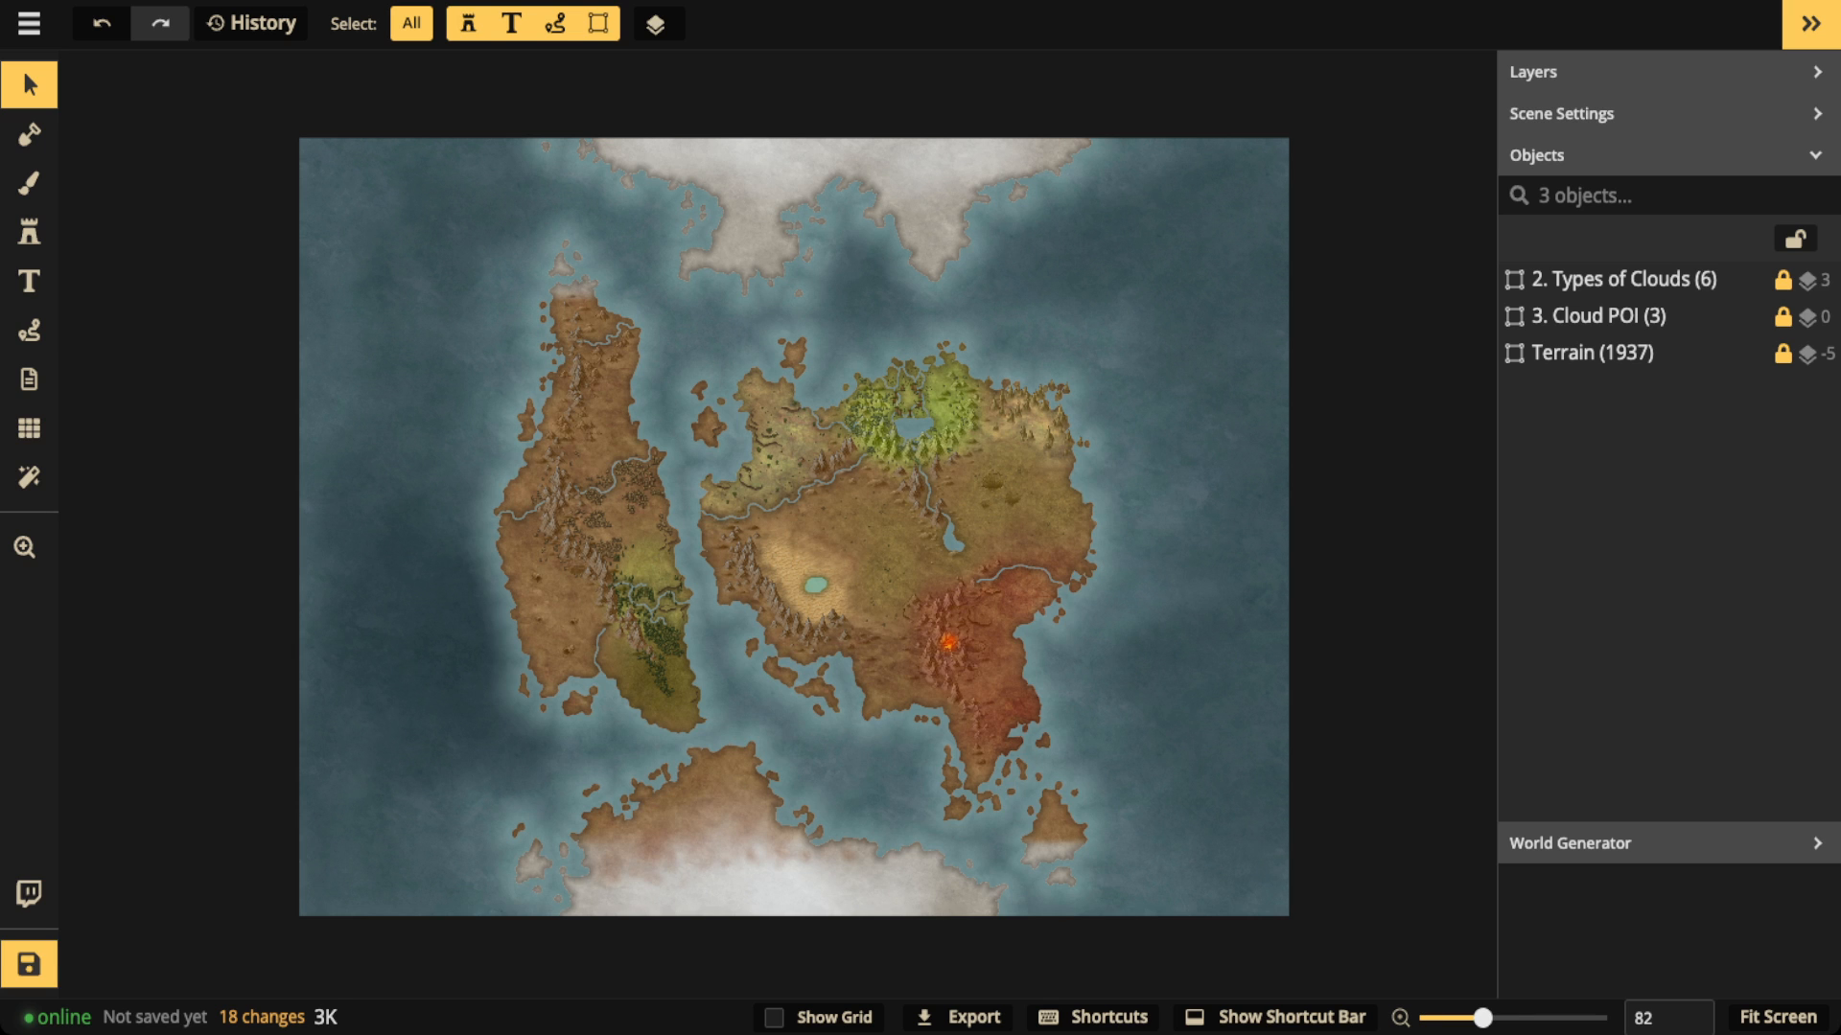
{"action": "scroll", "coordinate": [496, 518], "scroll_direction": "up", "scroll_amount": 5}
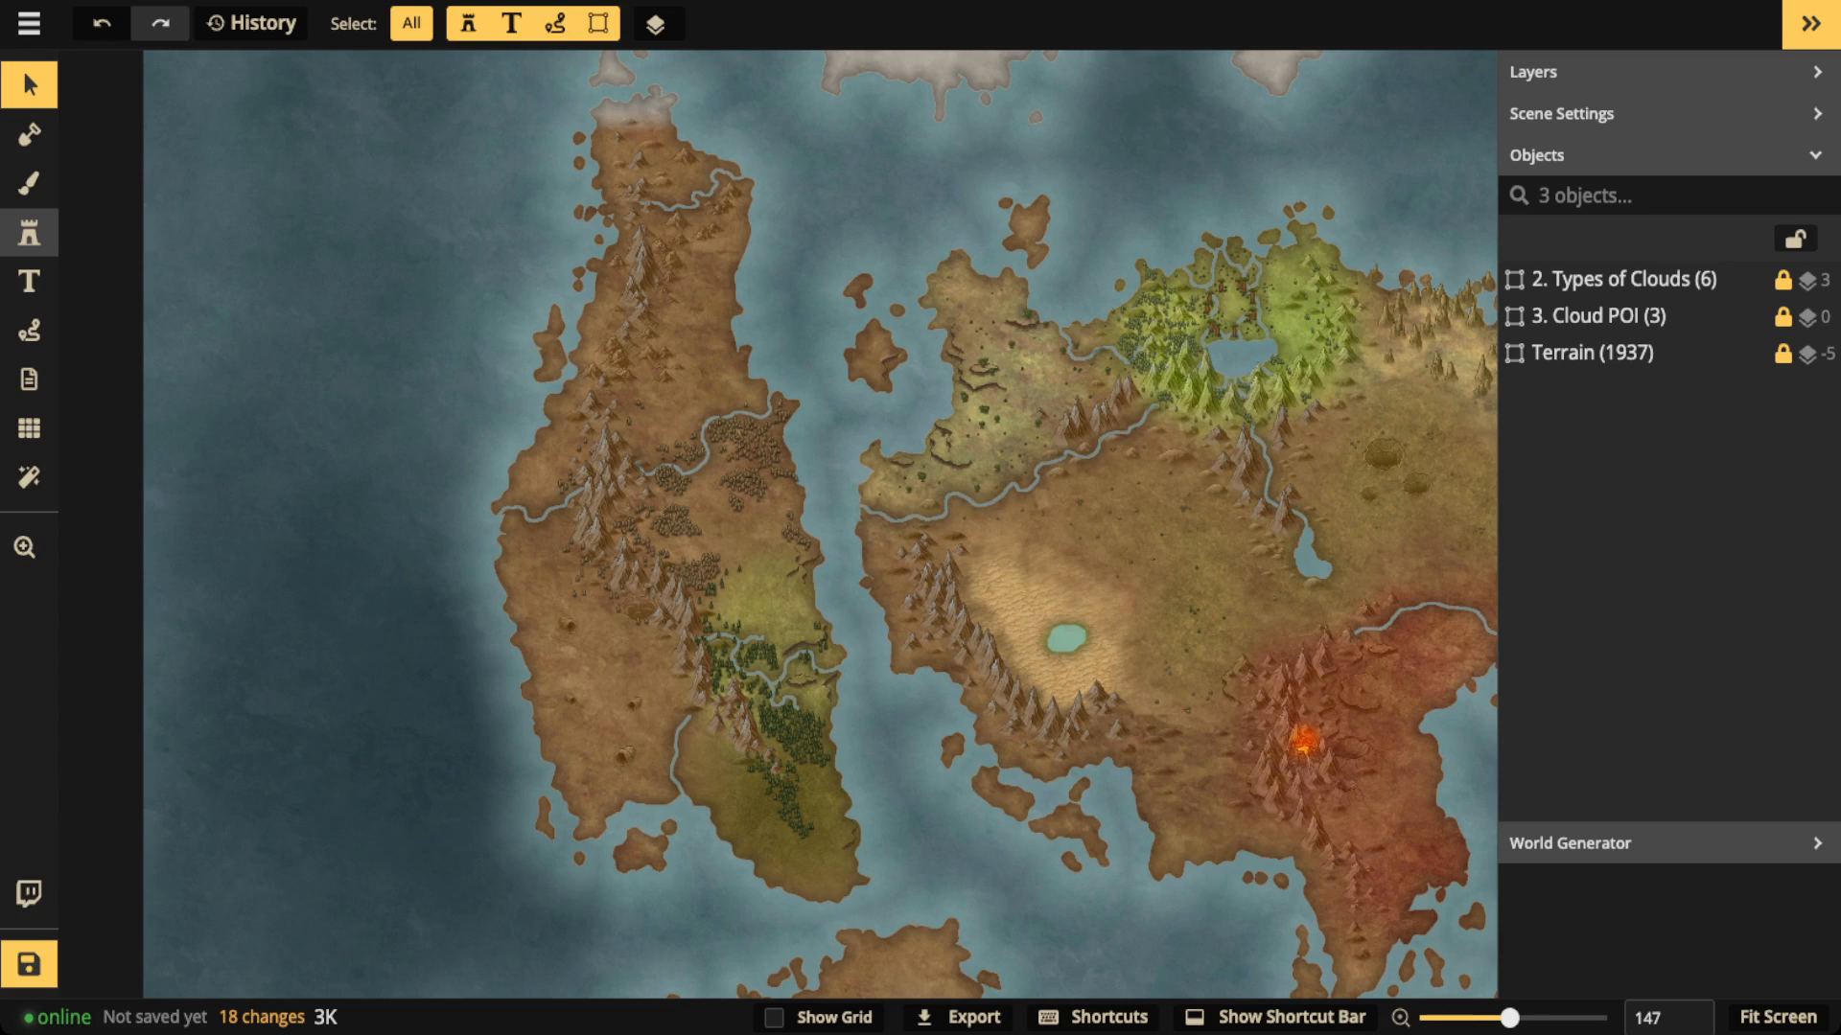
{"action": "left_click", "coordinate": [29, 233]}
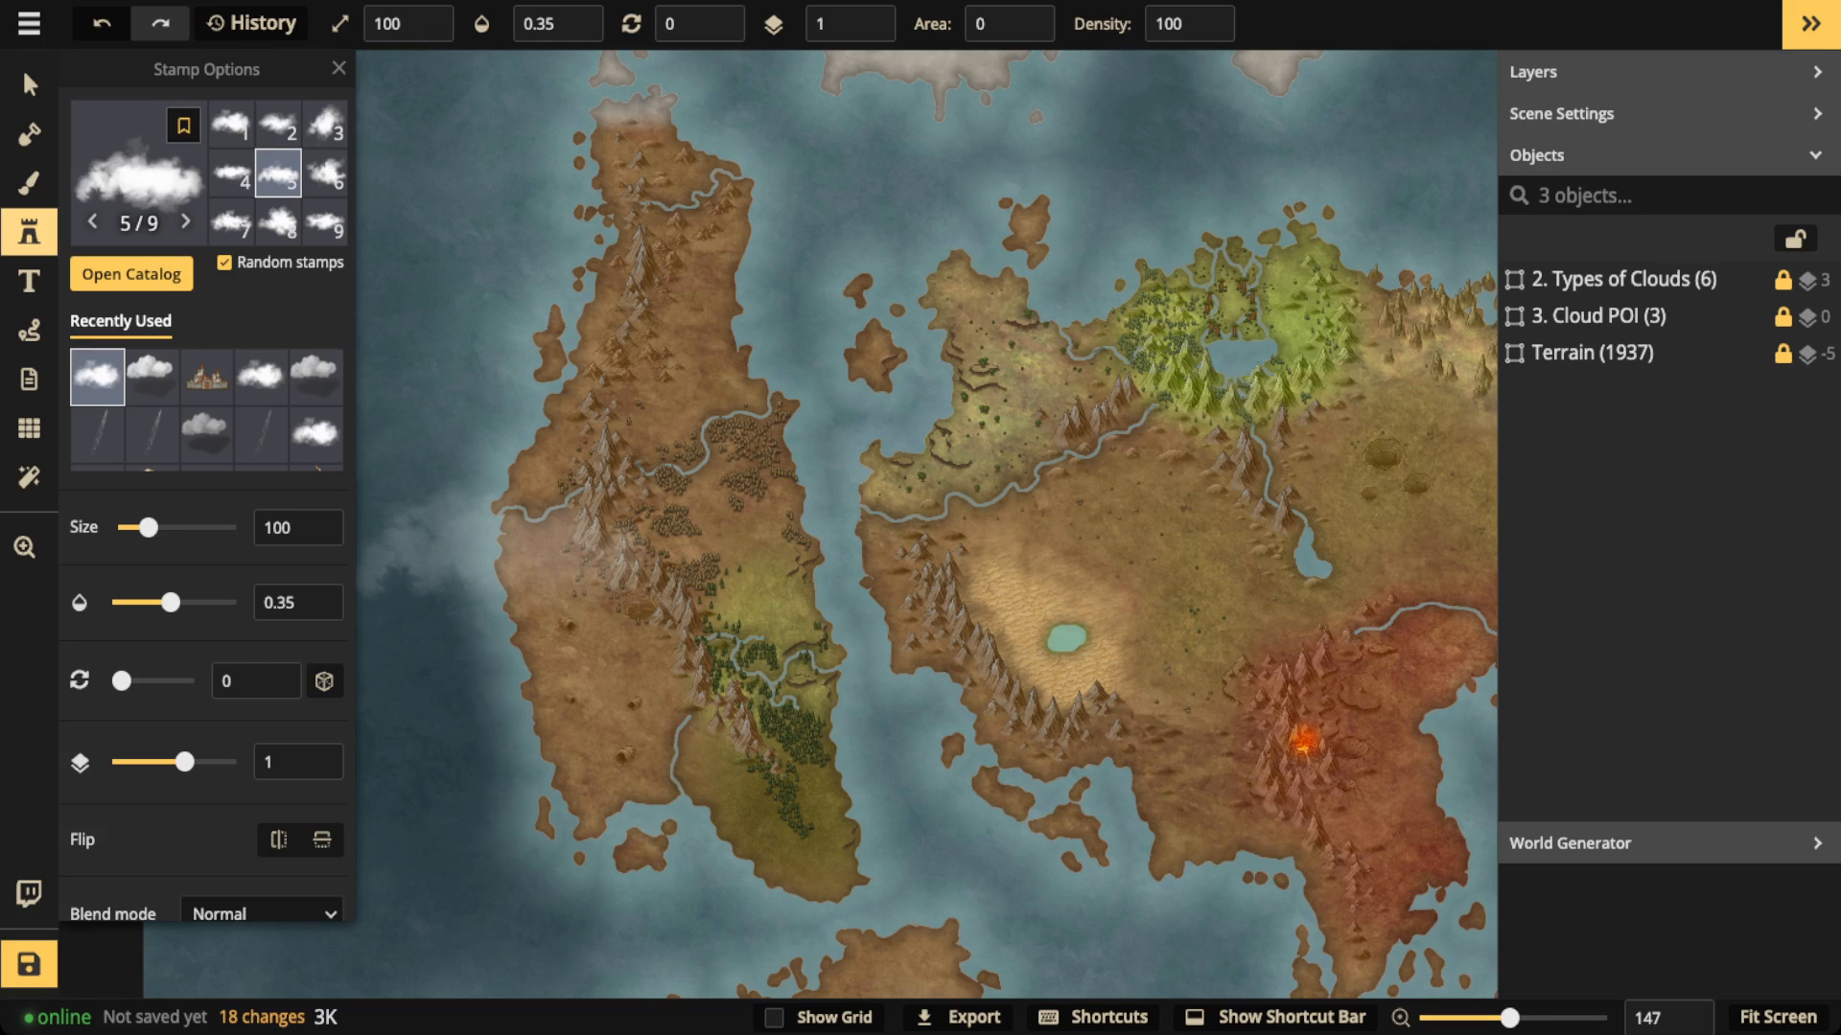
{"action": "scroll", "coordinate": [487, 543], "scroll_direction": "up", "scroll_amount": 4}
{"action": "key", "text": "bracketleft"}
{"action": "key", "text": "bracketleft"}
{"action": "key", "text": "bracketleft"}
{"action": "key", "text": "bracketleft"}
{"action": "key", "text": "bracketleft"}
{"action": "key", "text": "bracketleft"}
{"action": "key", "text": "bracketleft"}
{"action": "key", "text": "bracketleft"}
{"action": "key", "text": "bracketleft"}
{"action": "key", "text": "bracketleft"}
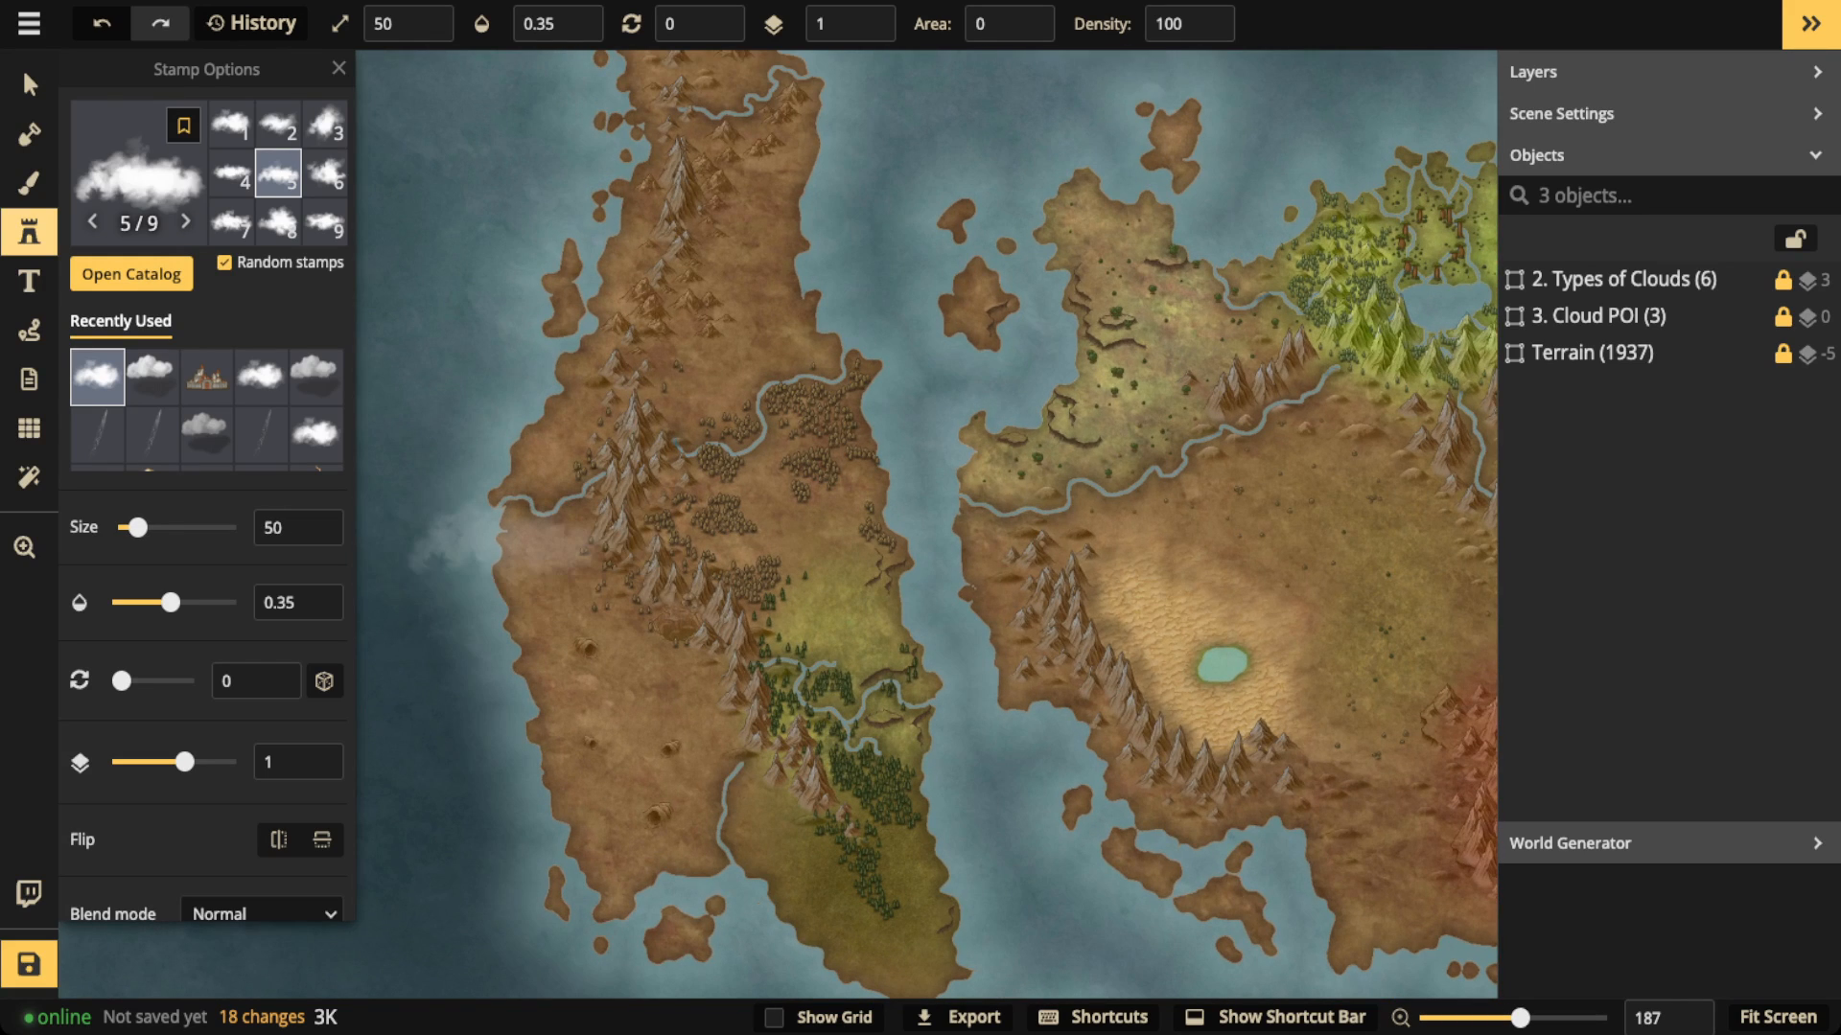
{"action": "mouse_move", "coordinate": [496, 538]}
{"action": "left_mouse_down"}
{"action": "mouse_move", "coordinate": [491, 595]}
{"action": "mouse_move", "coordinate": [587, 767]}
{"action": "left_mouse_up"}
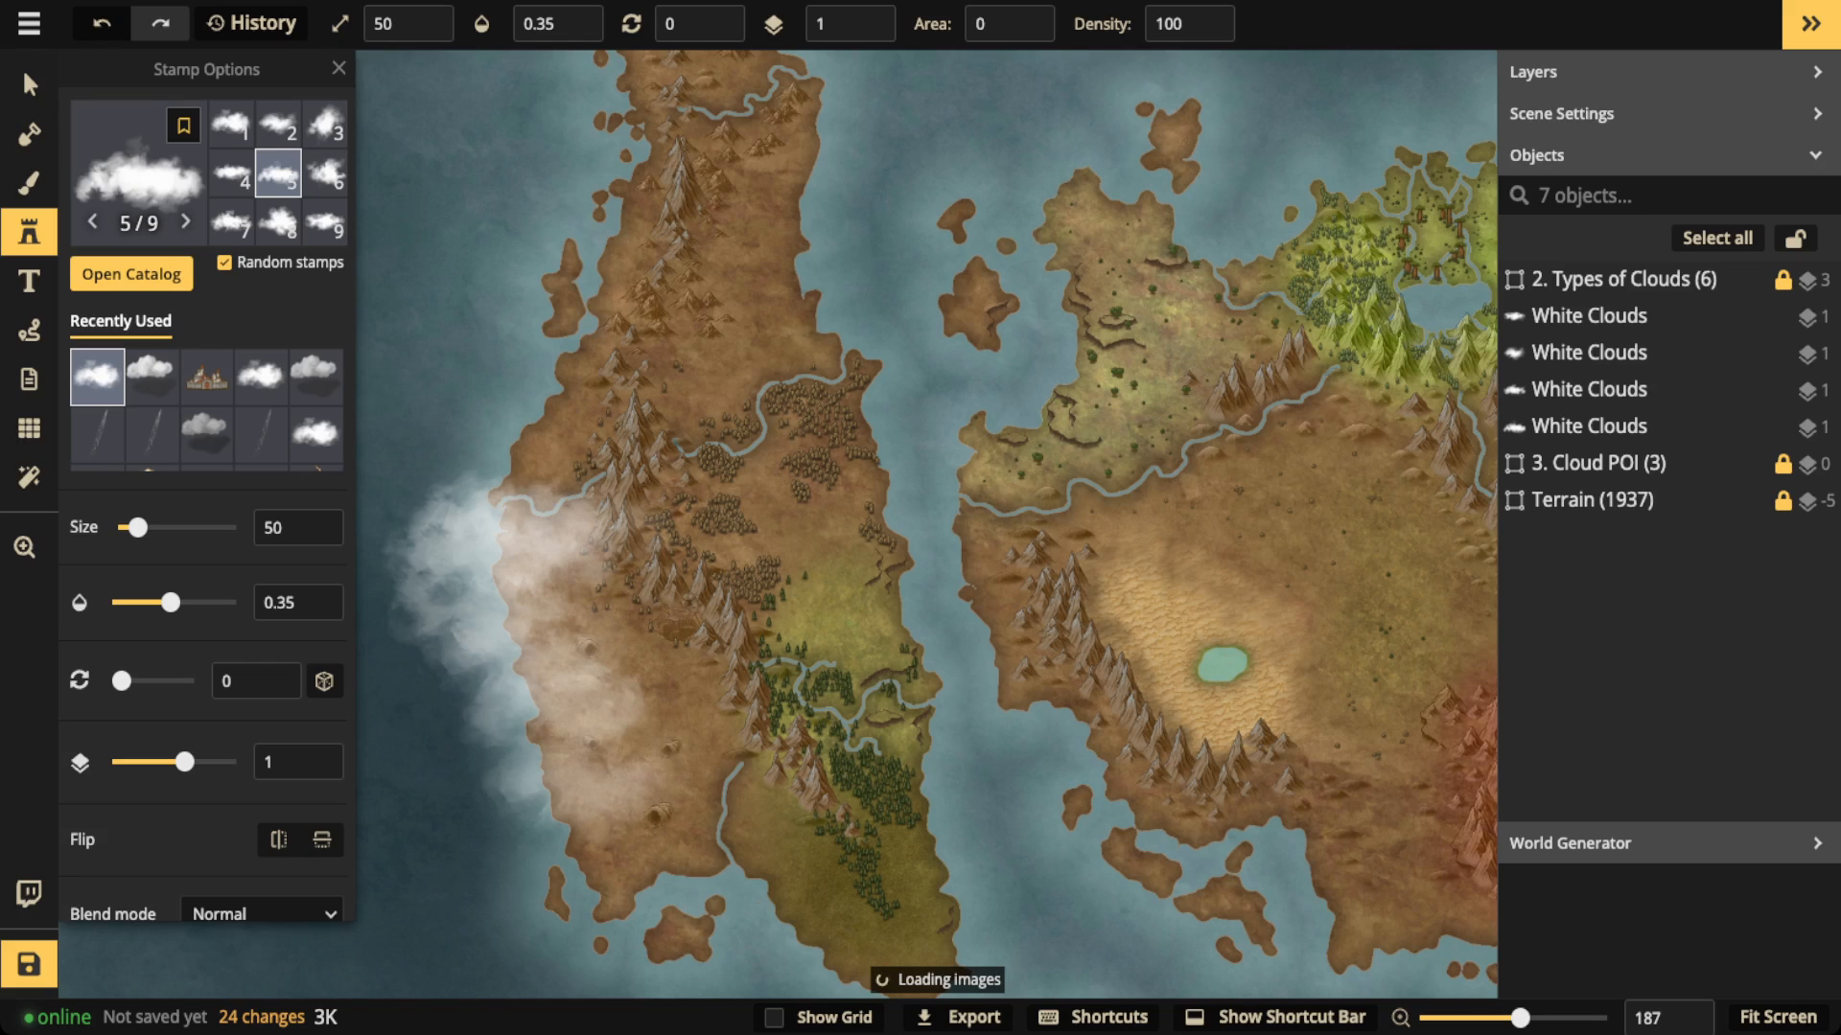
Step: Stamp more white clouds along the western continent's southwestern and northwestern coasts
{"action": "left_click", "coordinate": [573, 794]}
{"action": "left_click", "coordinate": [578, 848]}
{"action": "left_click", "coordinate": [580, 372]}
{"action": "left_click", "coordinate": [606, 297]}
{"action": "left_click", "coordinate": [606, 217]}
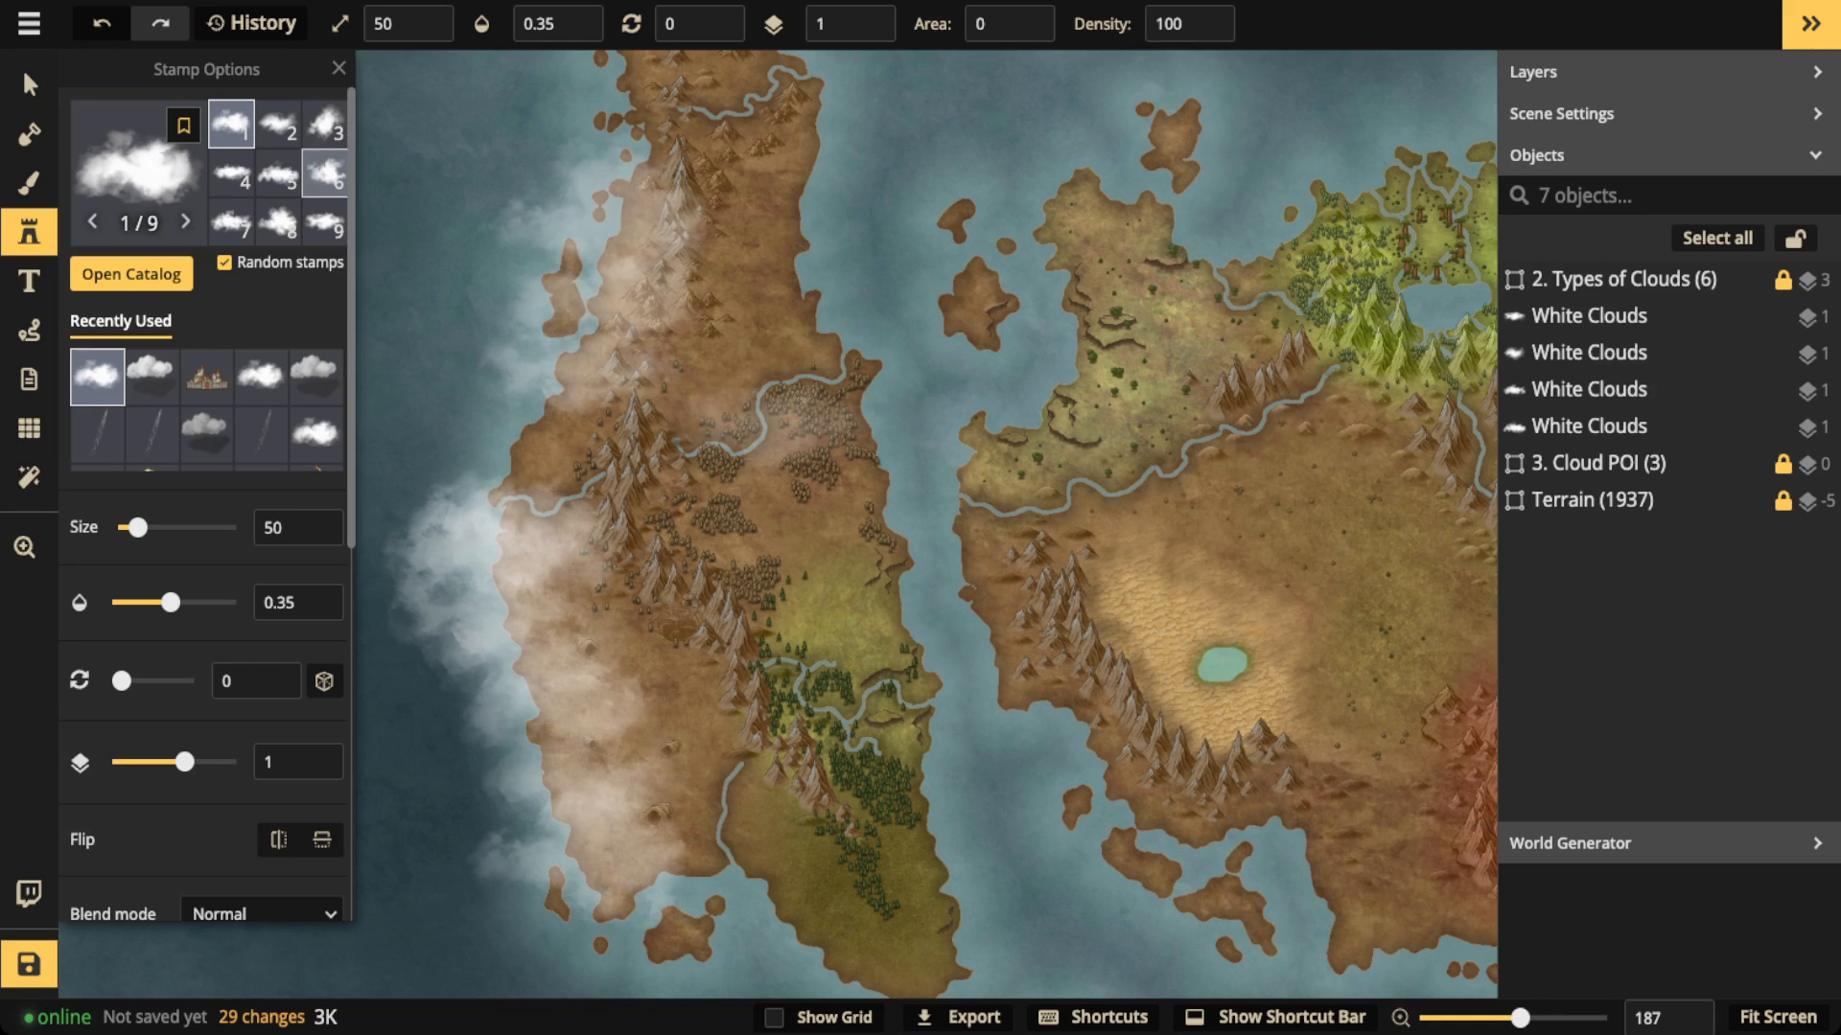
Step: Try selecting all stamps from the same set as the northernmost cloud, and reselect that single cloud
{"action": "left_click", "coordinate": [29, 85]}
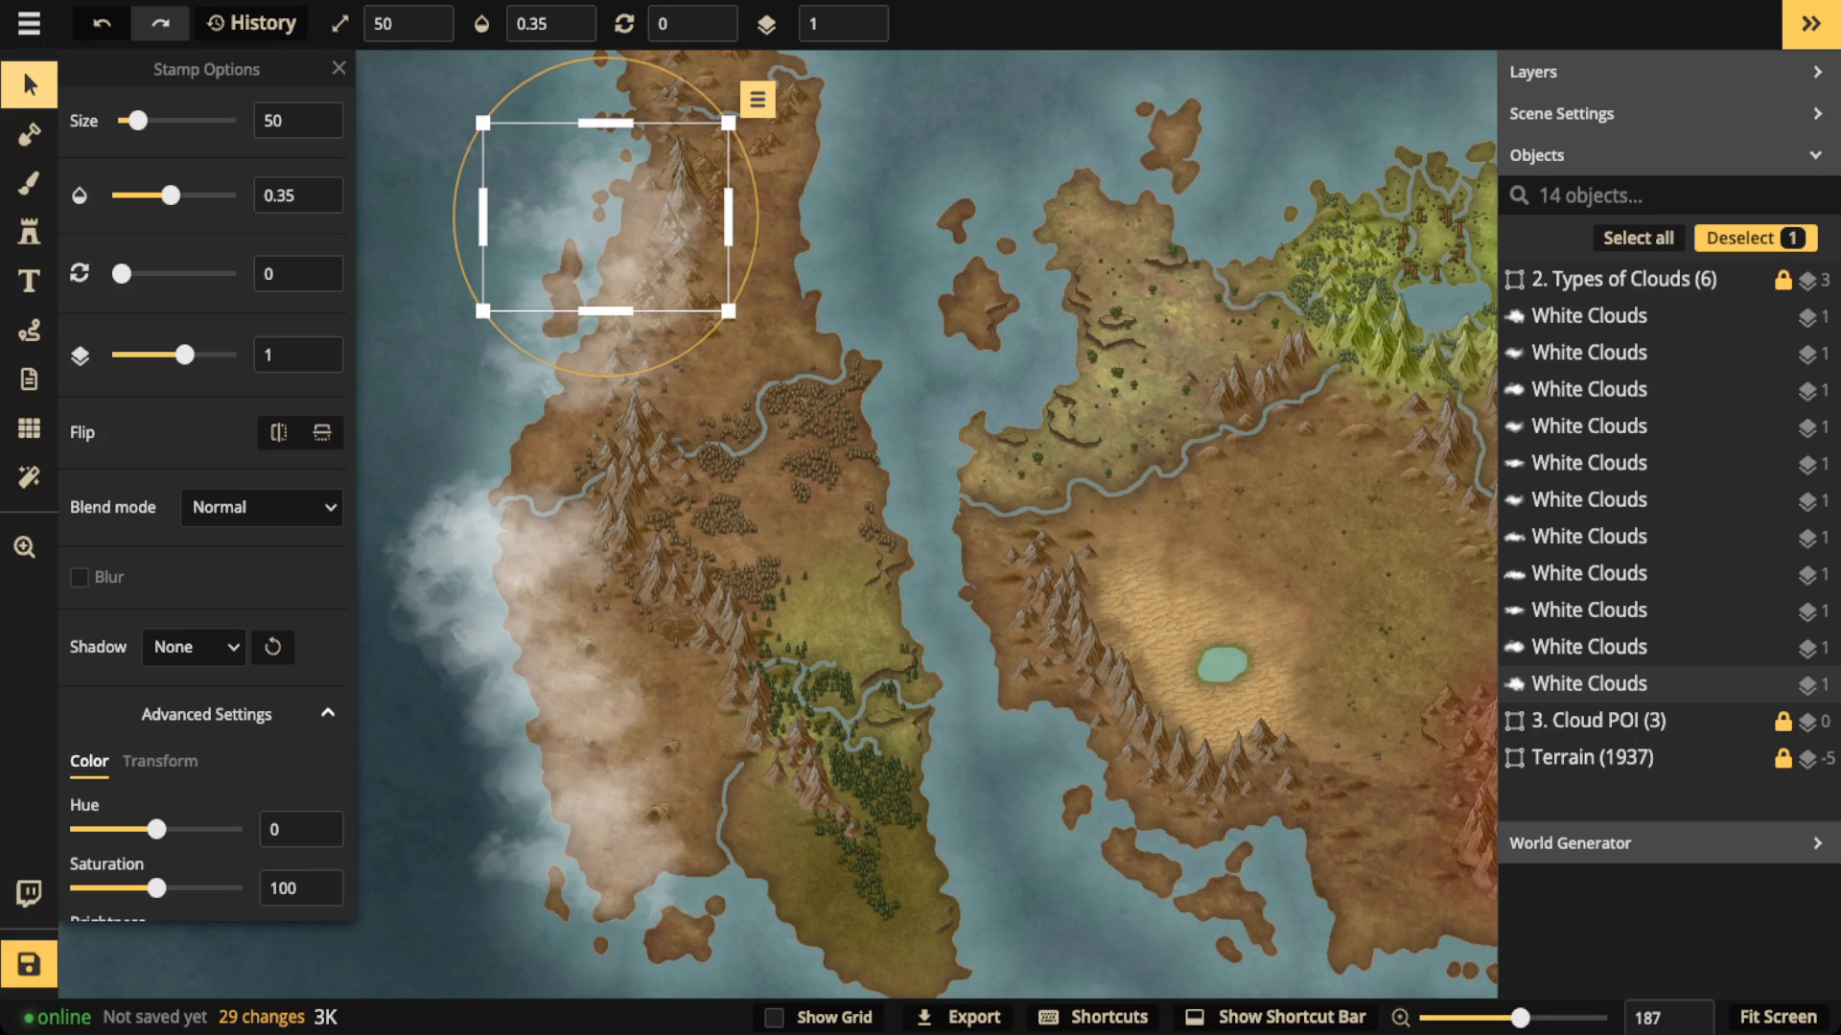
{"action": "left_click", "coordinate": [757, 99]}
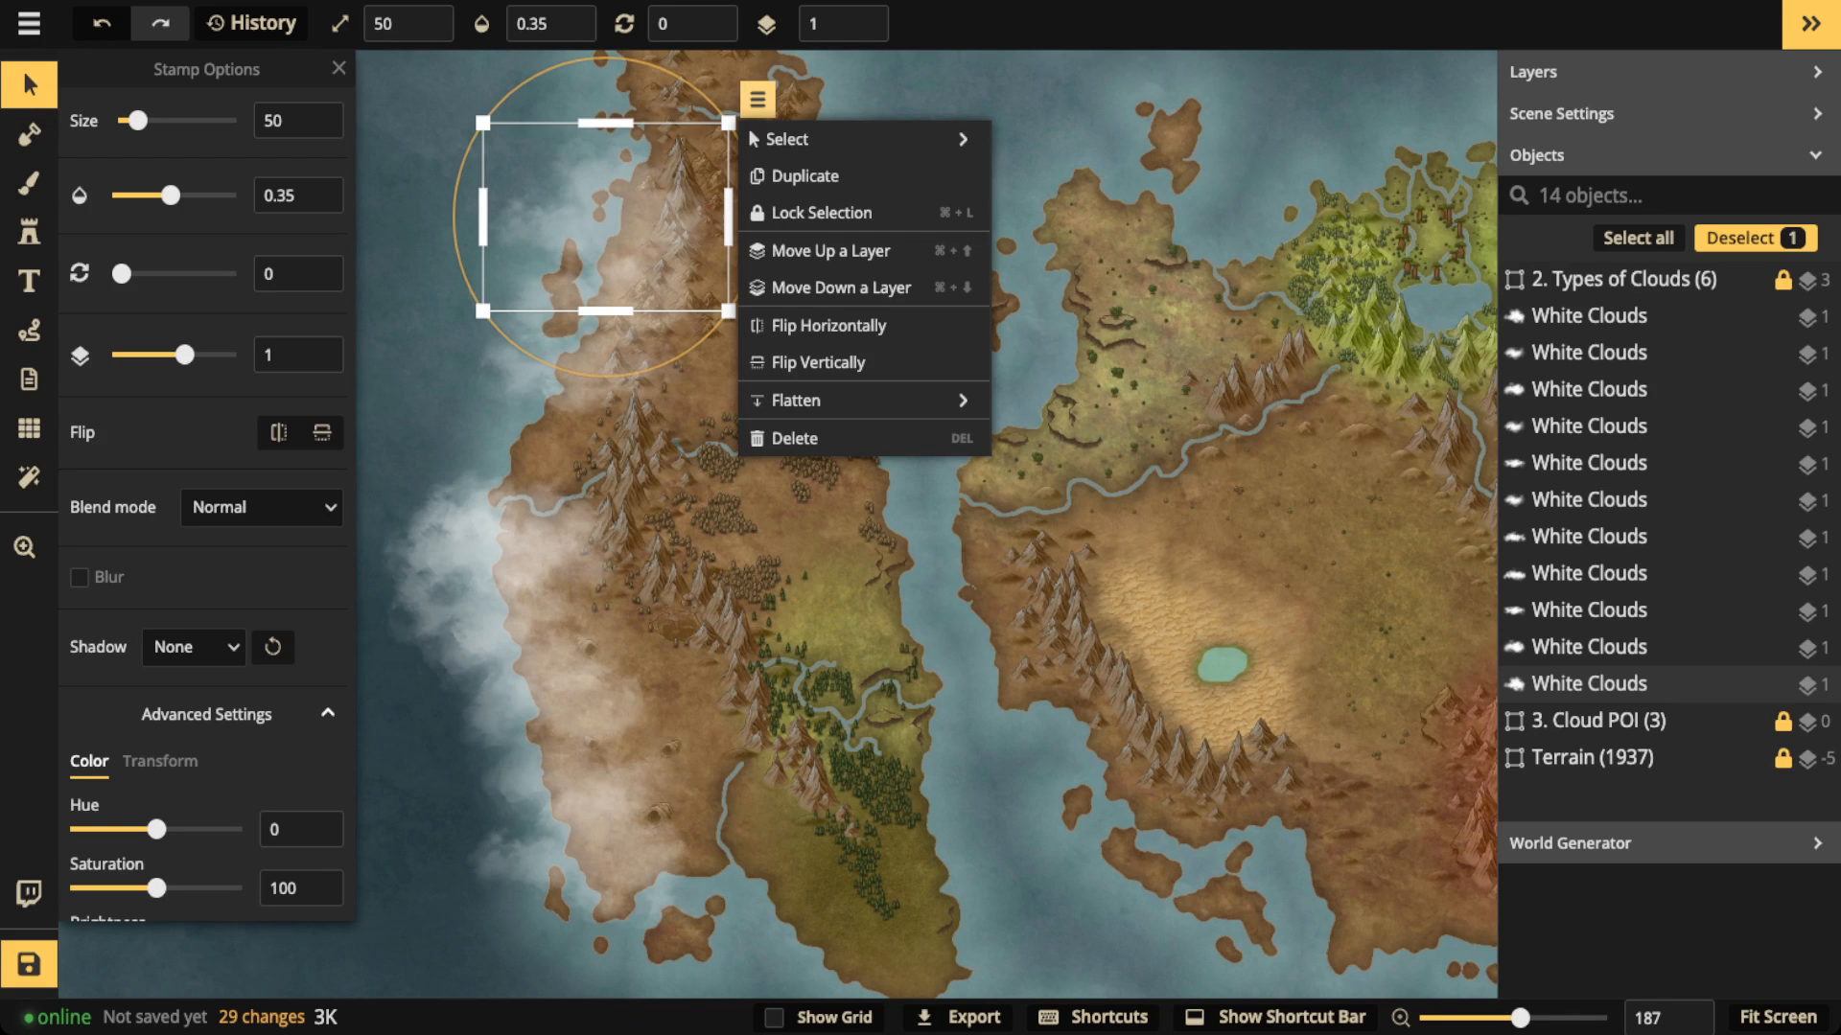
{"action": "mouse_move", "coordinate": [844, 139]}
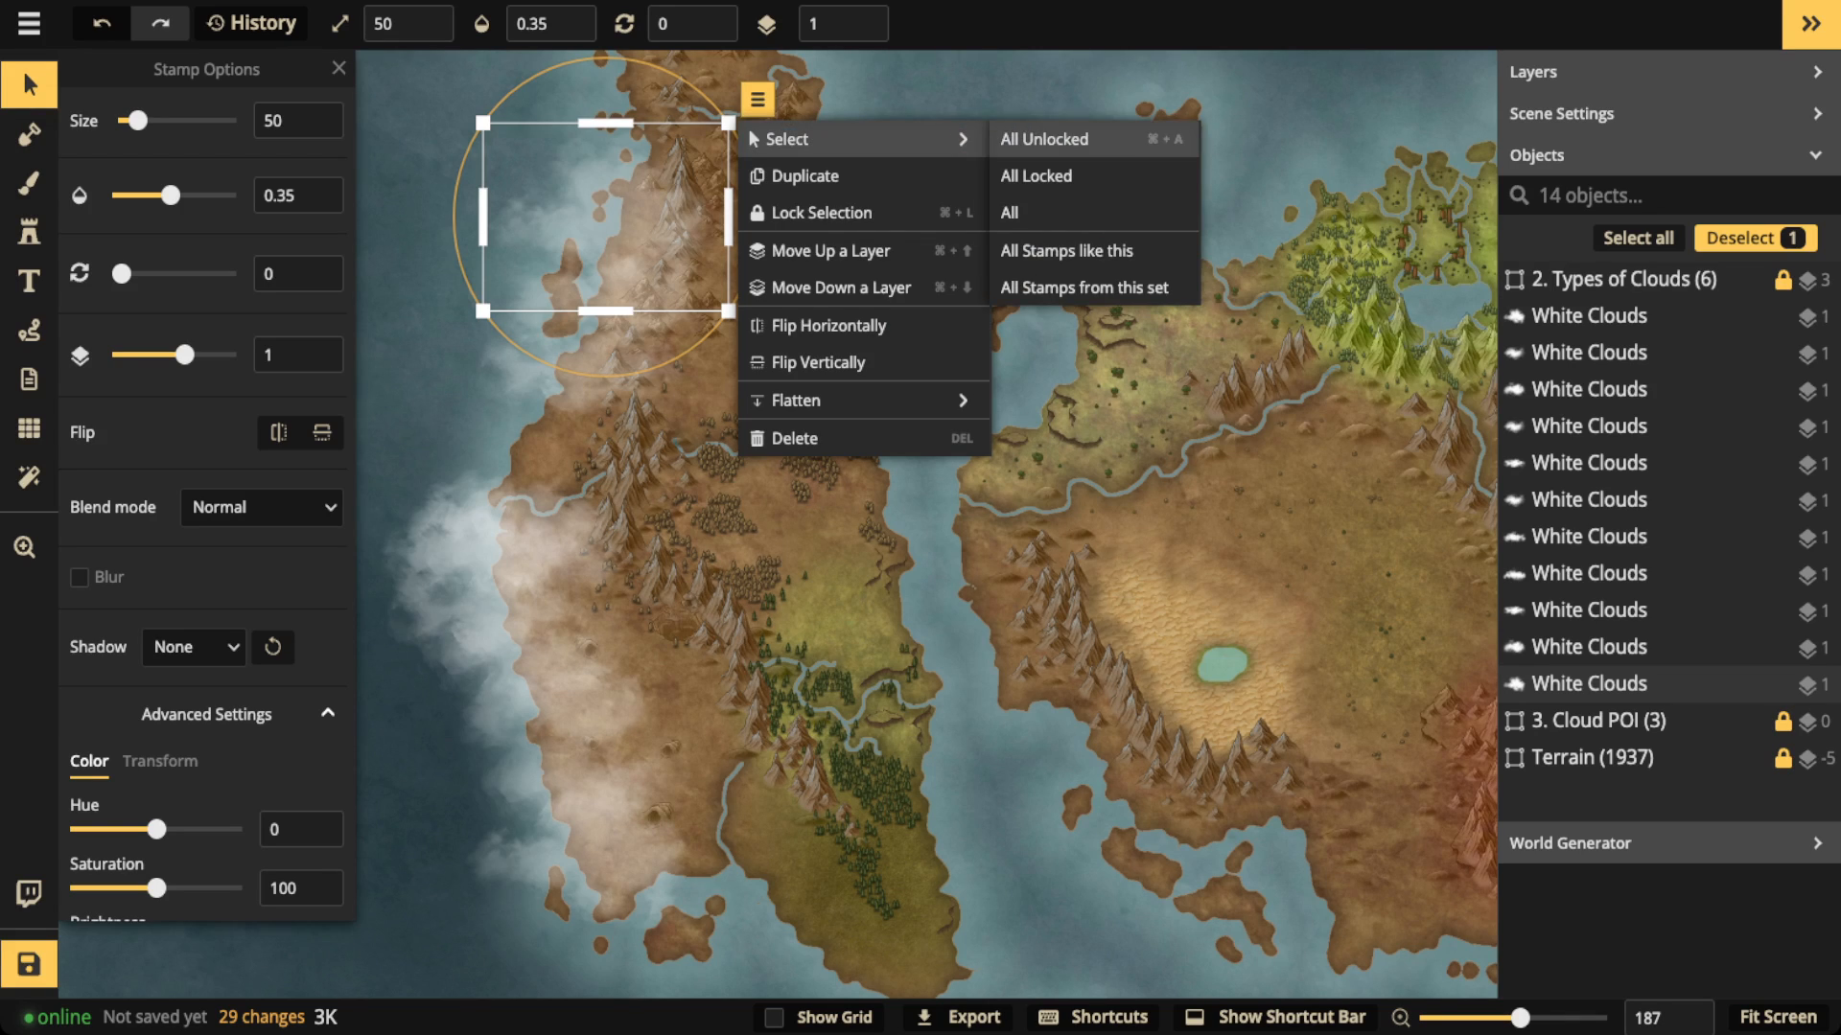
{"action": "left_click", "coordinate": [1083, 287]}
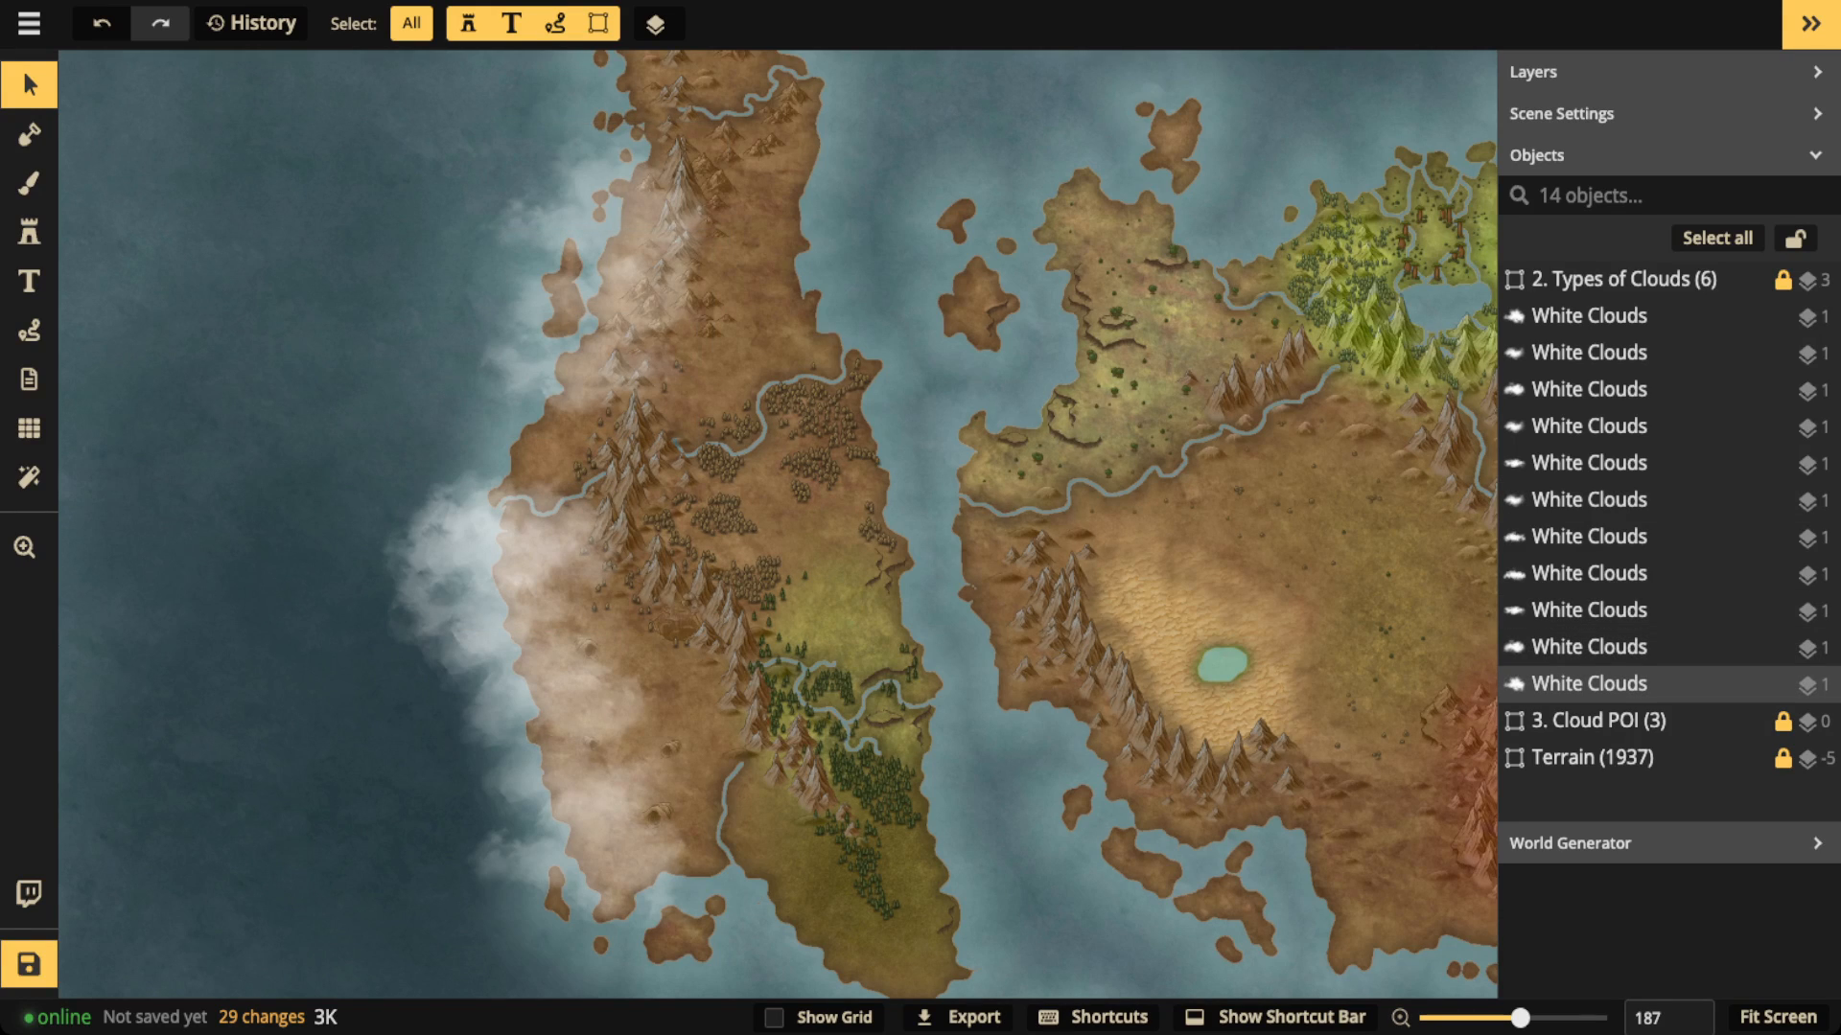
{"action": "left_click", "coordinate": [603, 215]}
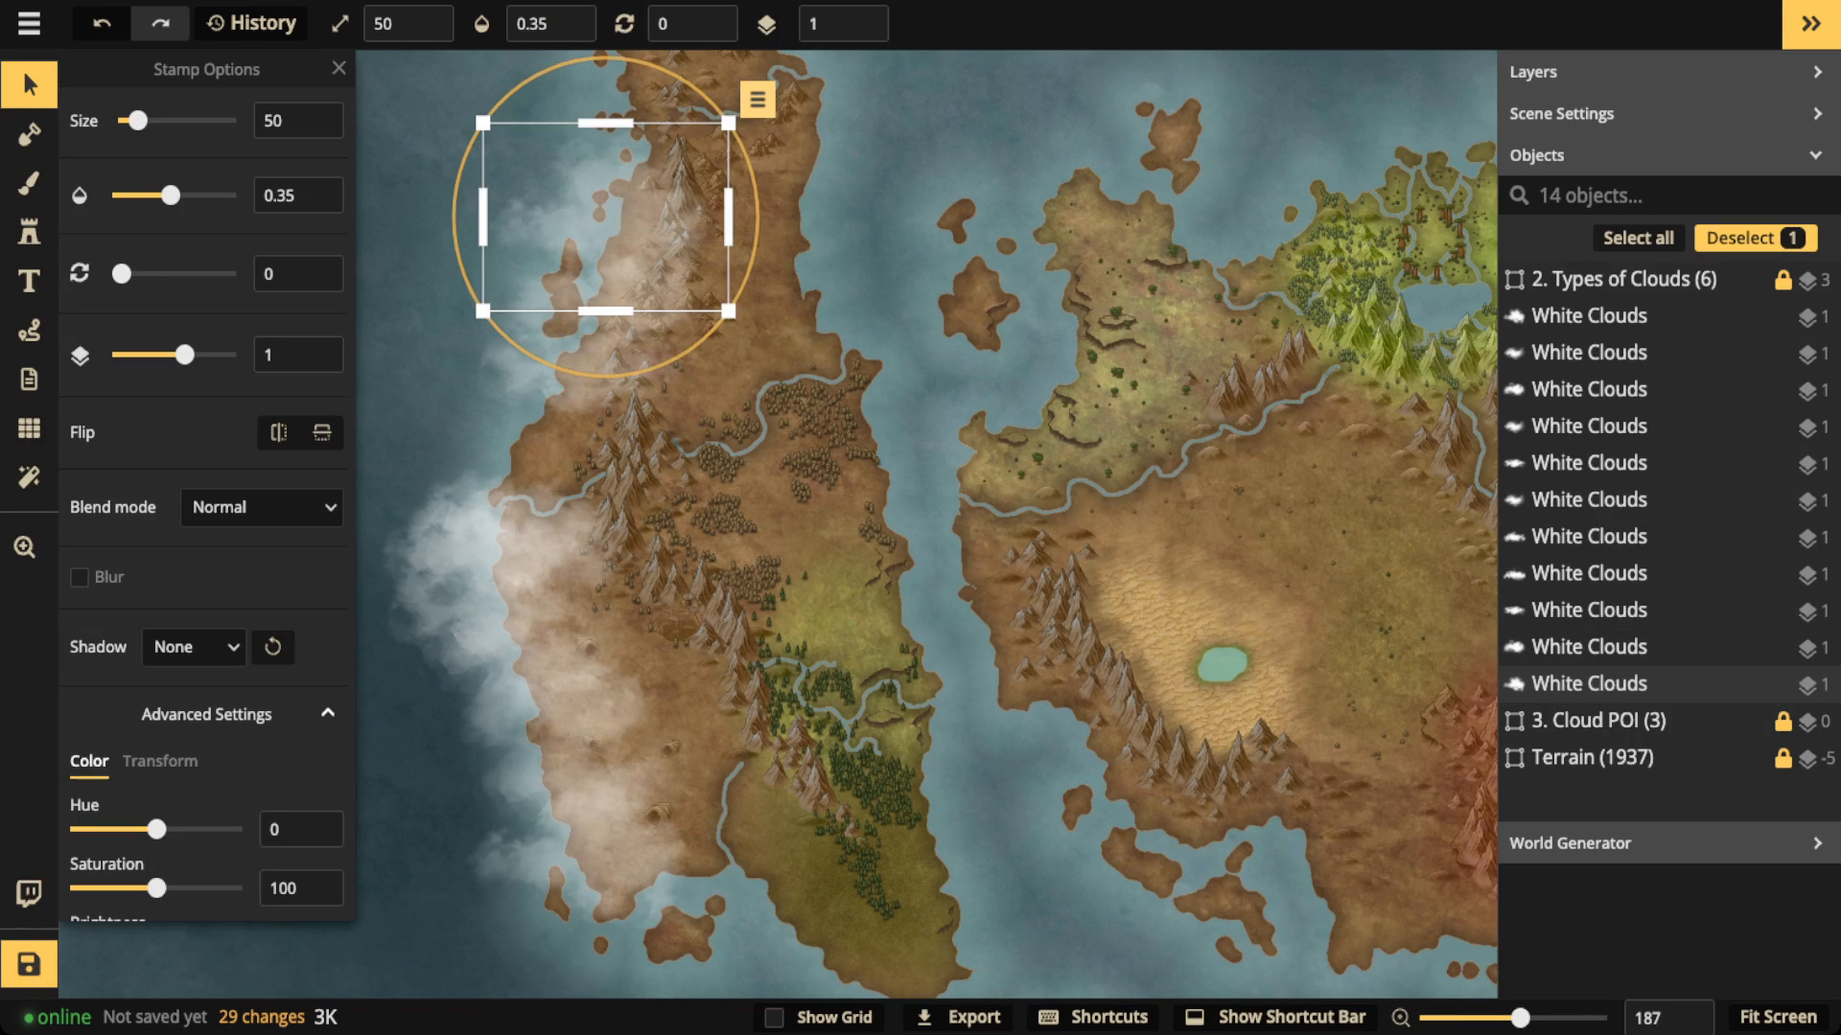
Step: Select all the white cloud stamps over the western continent, set their size to 39, and delete them
{"action": "left_click", "coordinate": [757, 99]}
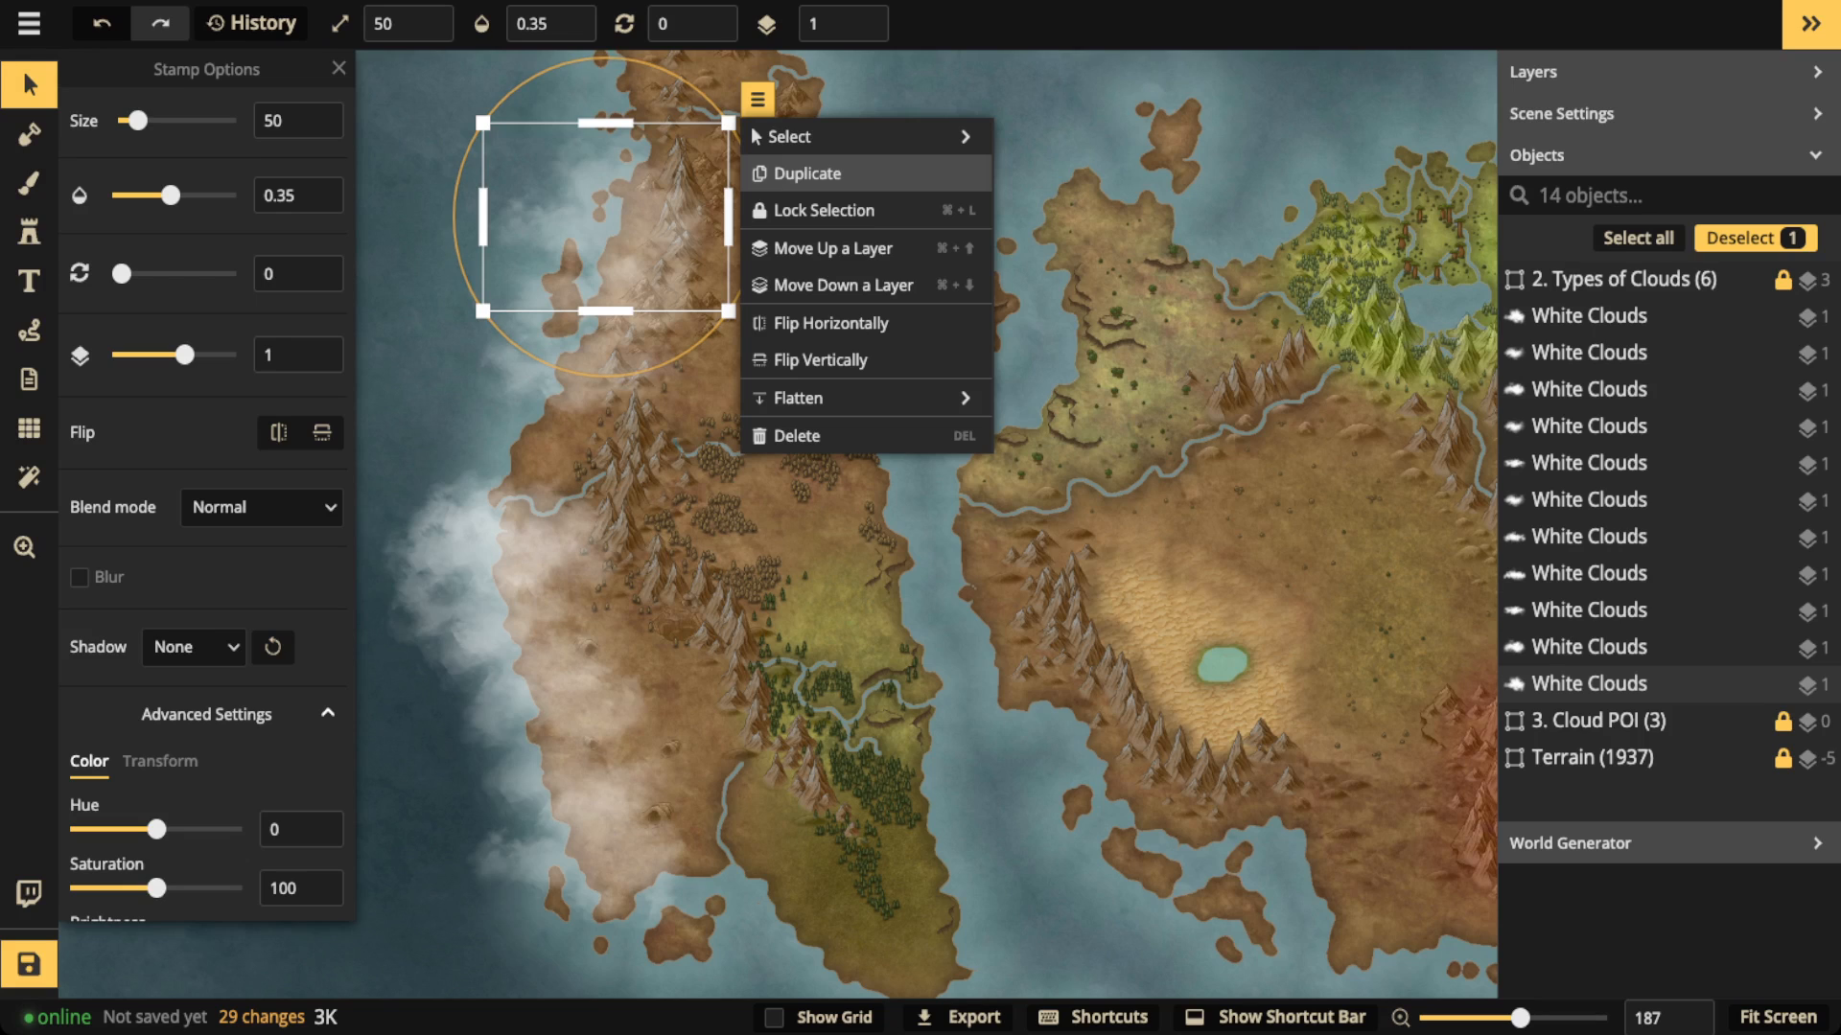
{"action": "mouse_move", "coordinate": [843, 137]}
{"action": "left_click", "coordinate": [1086, 284]}
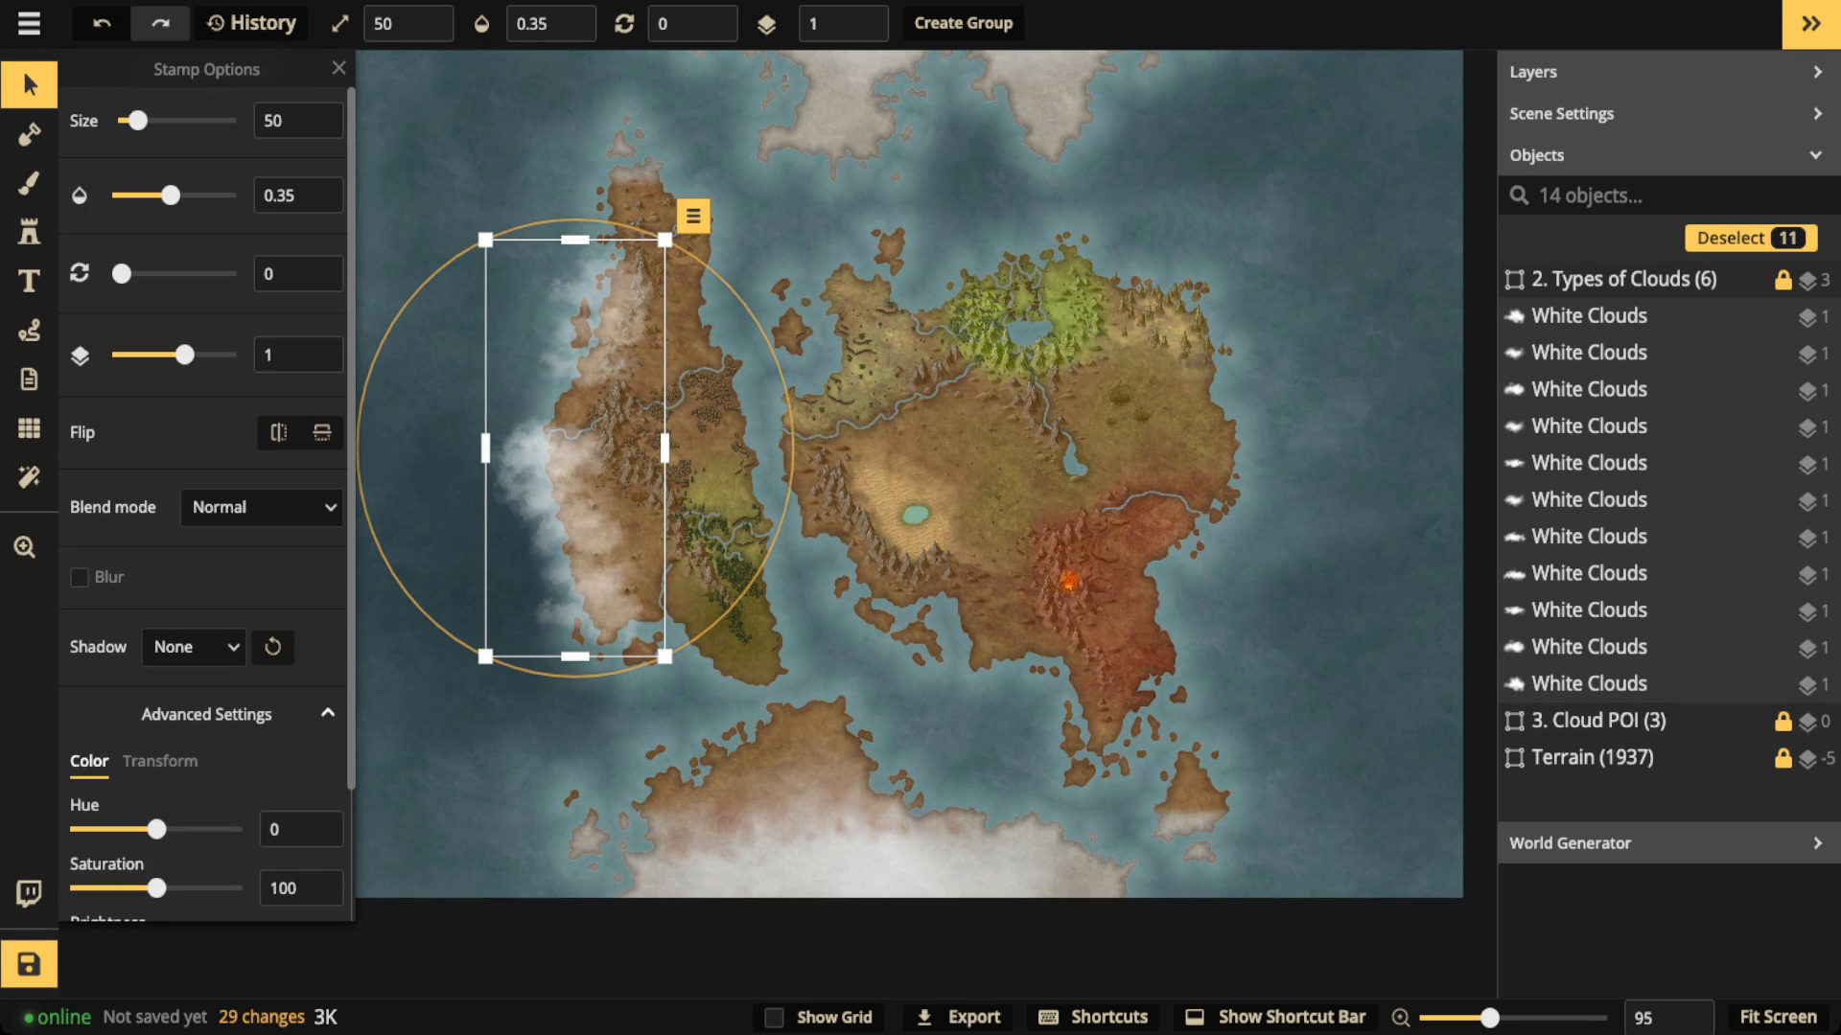
{"action": "left_click_drag", "start_coordinate": [138, 121], "coordinate": [135, 120]}
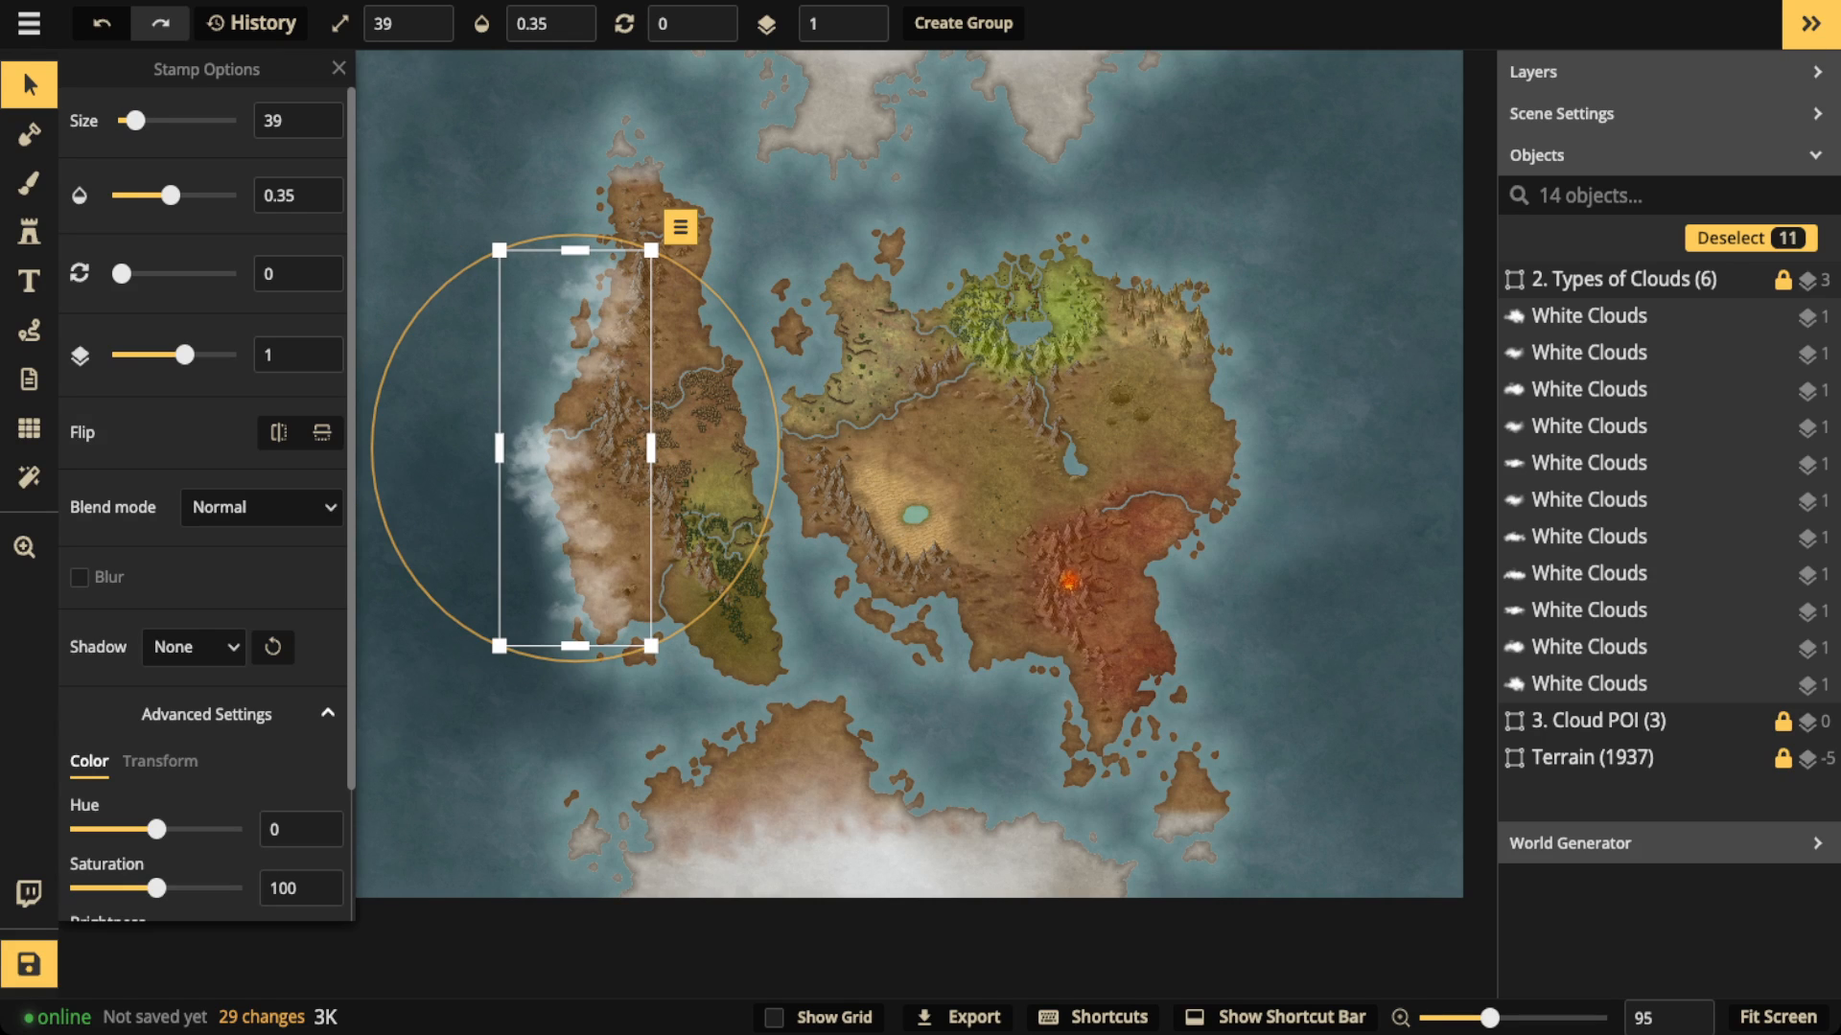
{"action": "key", "text": "Delete"}
Step: Examine the cleared map up close, from the green northern forest and desert to the western continent's mountains and northern tip
{"action": "scroll", "coordinate": [222, 200], "scroll_direction": "up", "scroll_amount": 3}
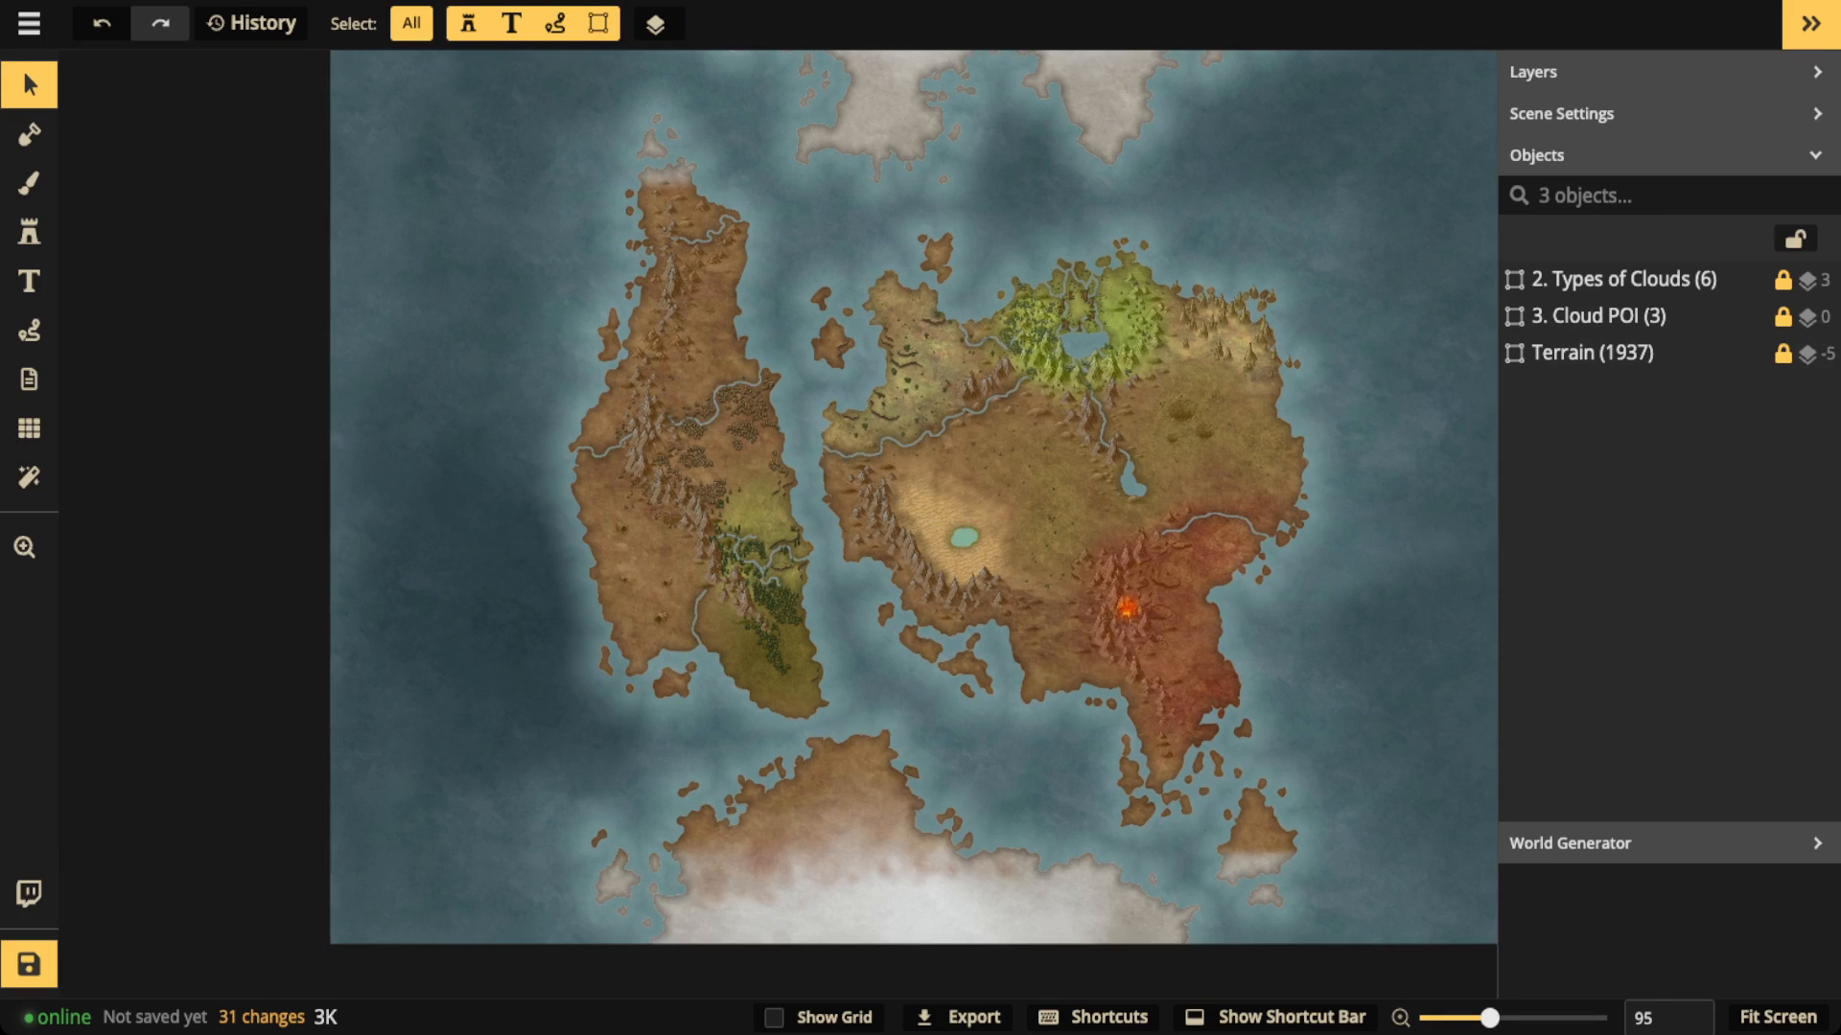
{"action": "scroll", "coordinate": [1105, 612], "scroll_direction": "up", "scroll_amount": 5}
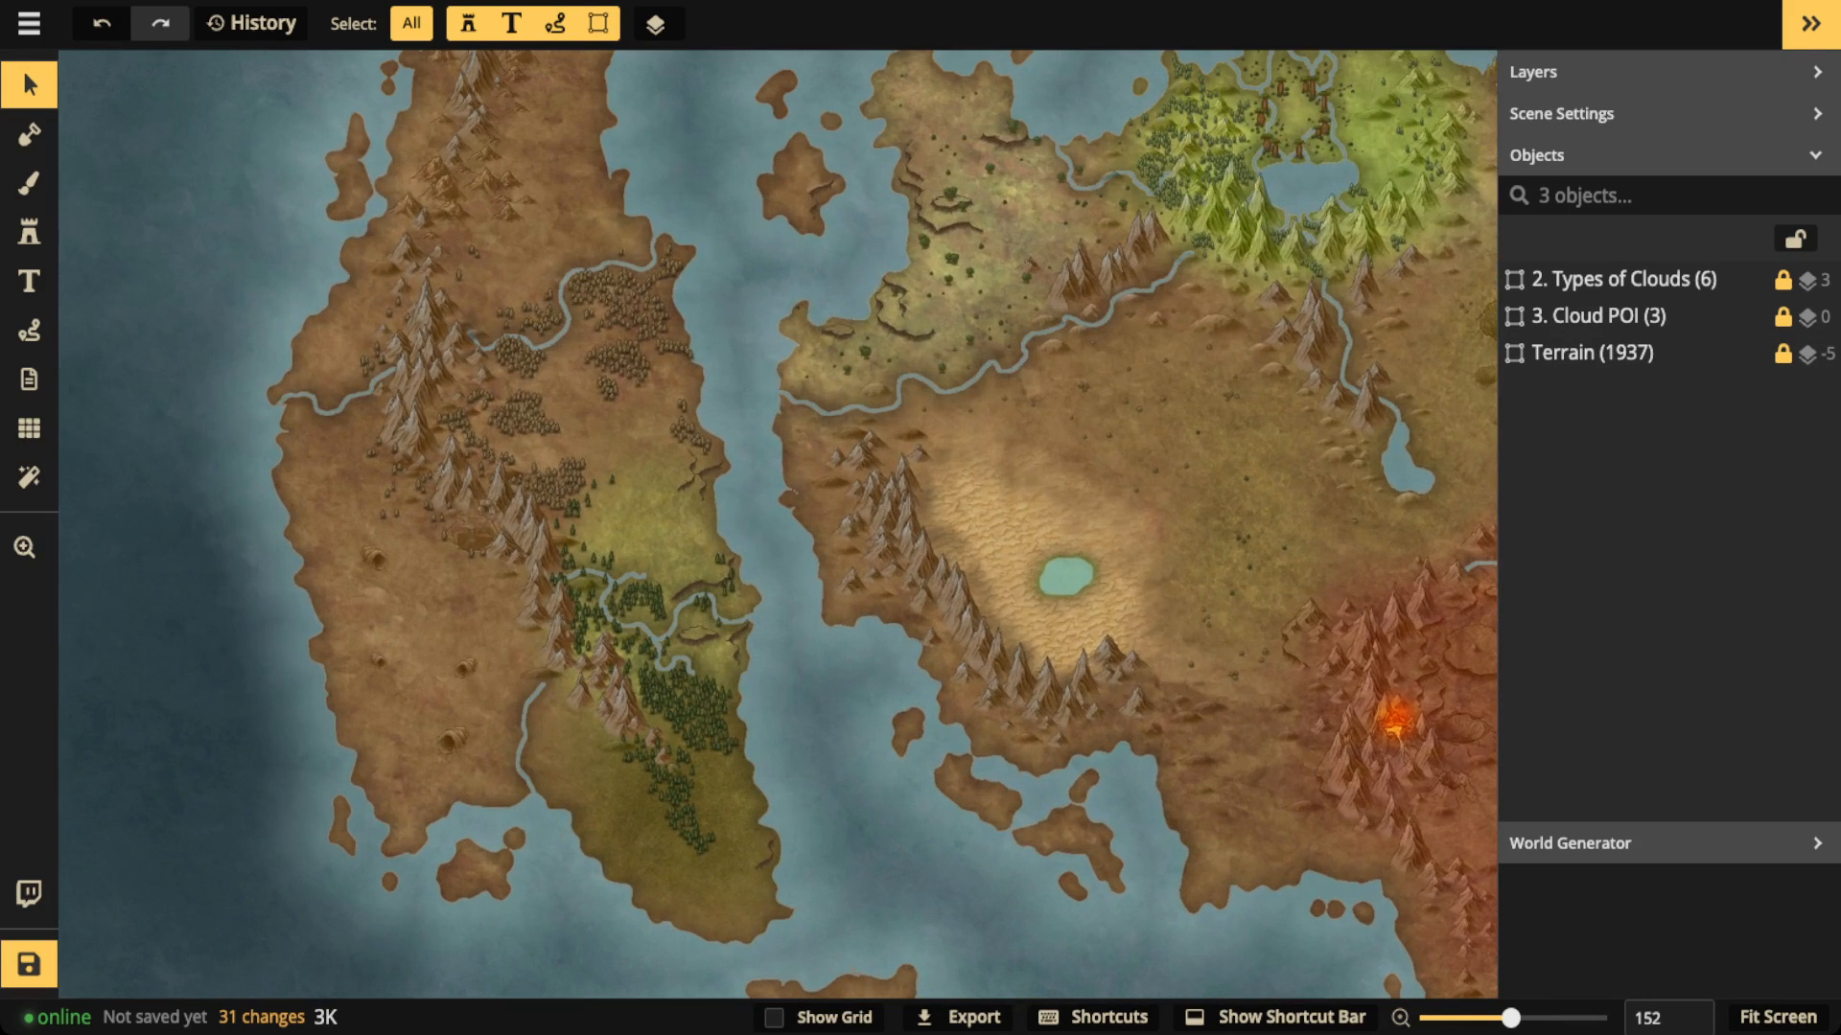
{"action": "left_click_drag", "start_coordinate": [1105, 611], "coordinate": [544, 774]}
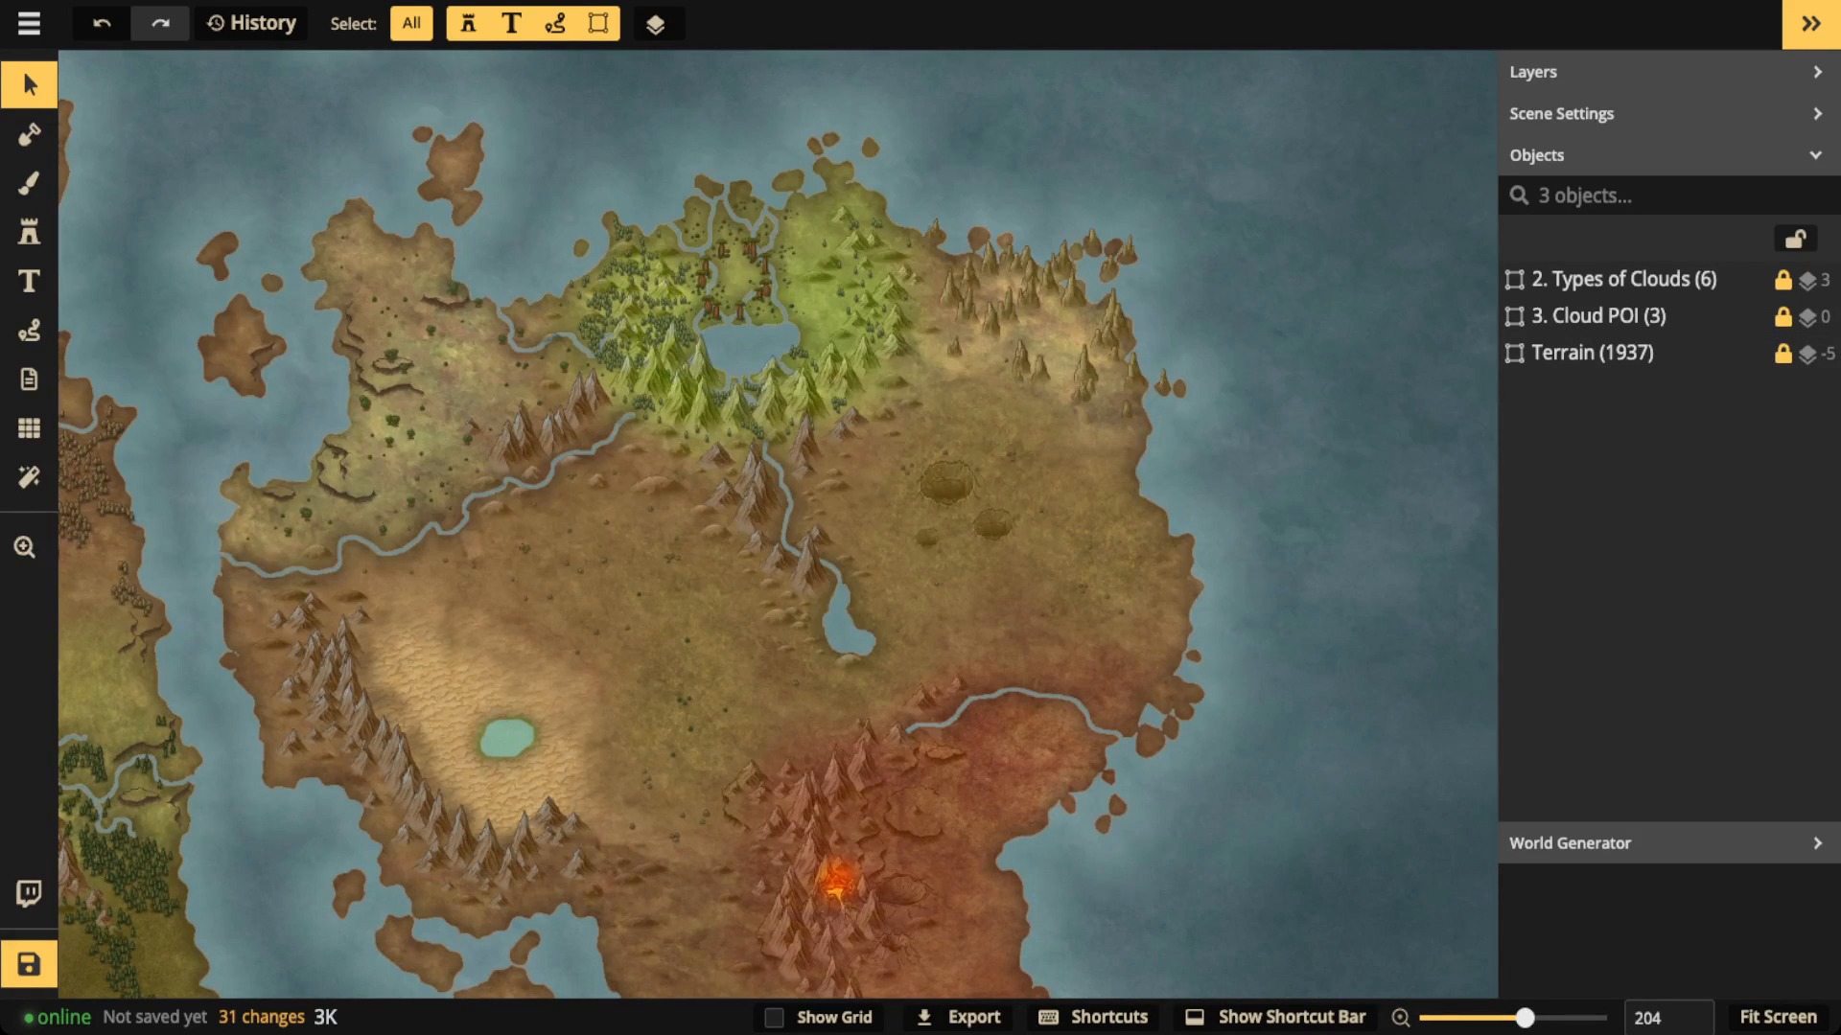
{"action": "scroll", "coordinate": [470, 511], "scroll_direction": "up", "scroll_amount": 1}
{"action": "left_click_drag", "start_coordinate": [822, 316], "coordinate": [648, 503]}
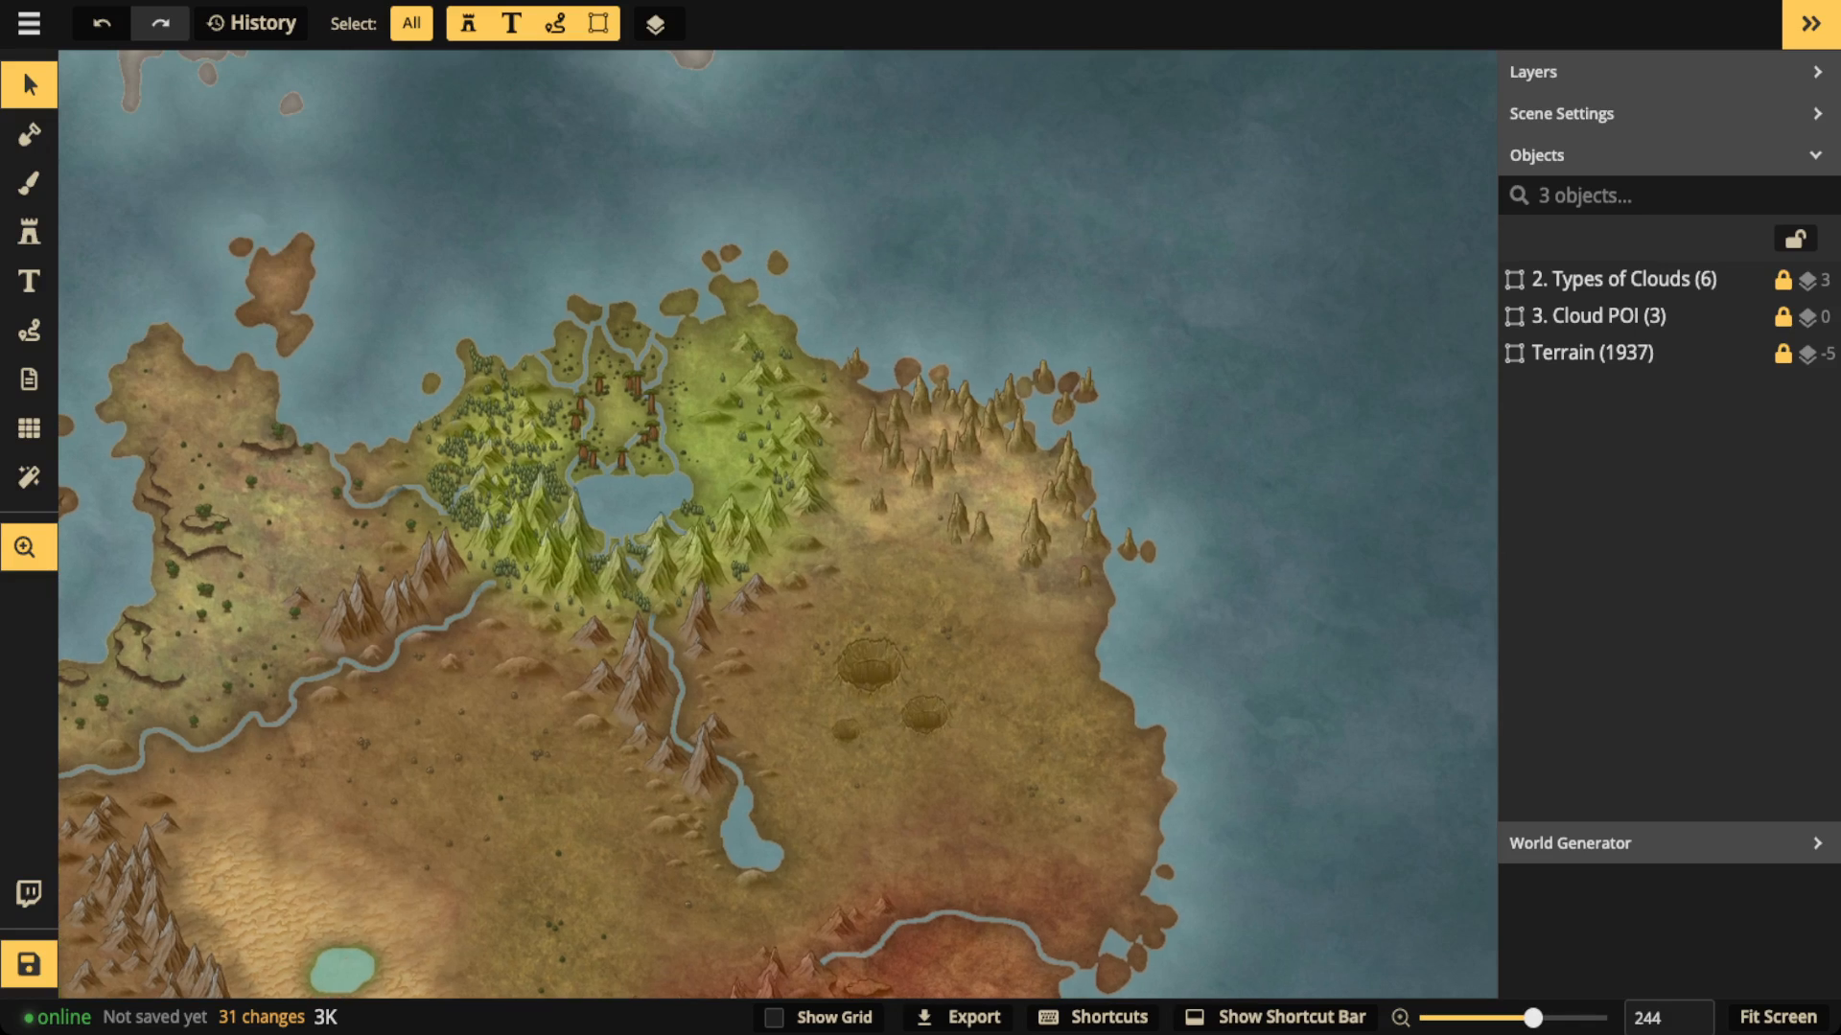
{"action": "scroll", "coordinate": [648, 503], "scroll_direction": "up", "scroll_amount": 2}
{"action": "left_click_drag", "start_coordinate": [728, 709], "coordinate": [671, 289]}
{"action": "left_click_drag", "start_coordinate": [671, 671], "coordinate": [1230, 335]}
{"action": "left_click_drag", "start_coordinate": [412, 431], "coordinate": [1009, 649]}
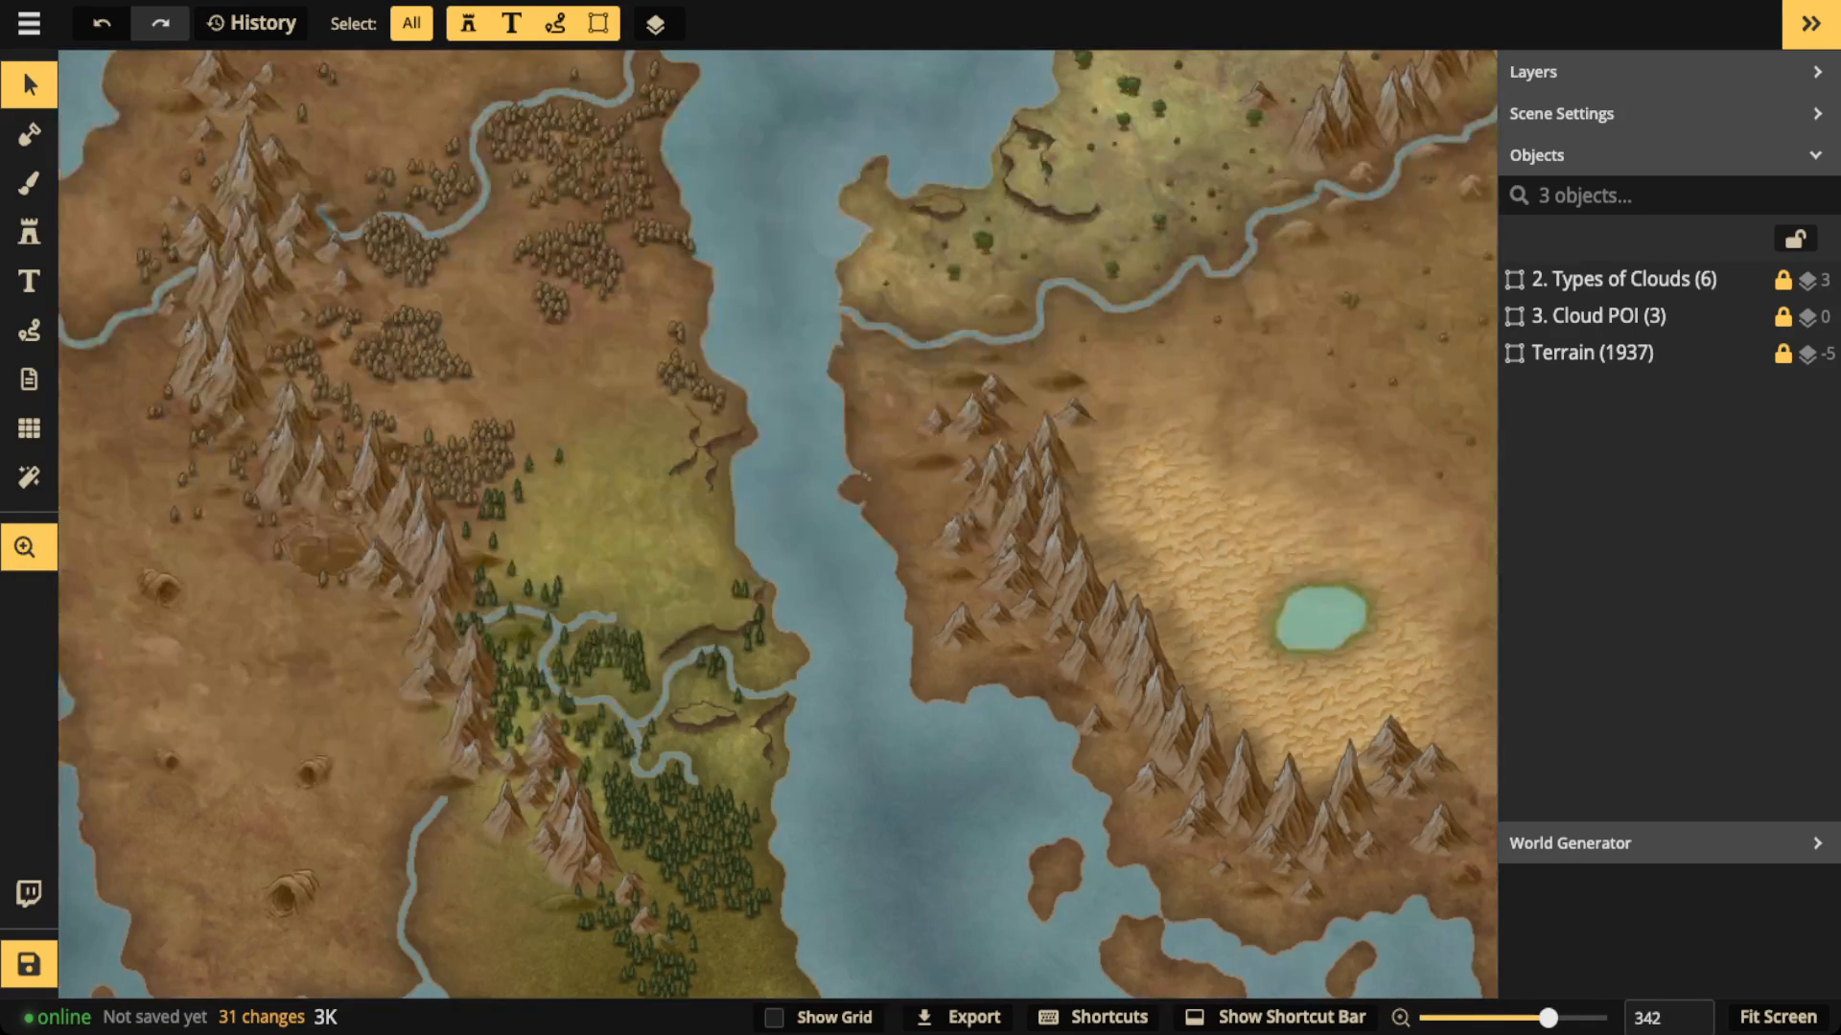
{"action": "scroll", "coordinate": [767, 671], "scroll_direction": "down", "scroll_amount": 2}
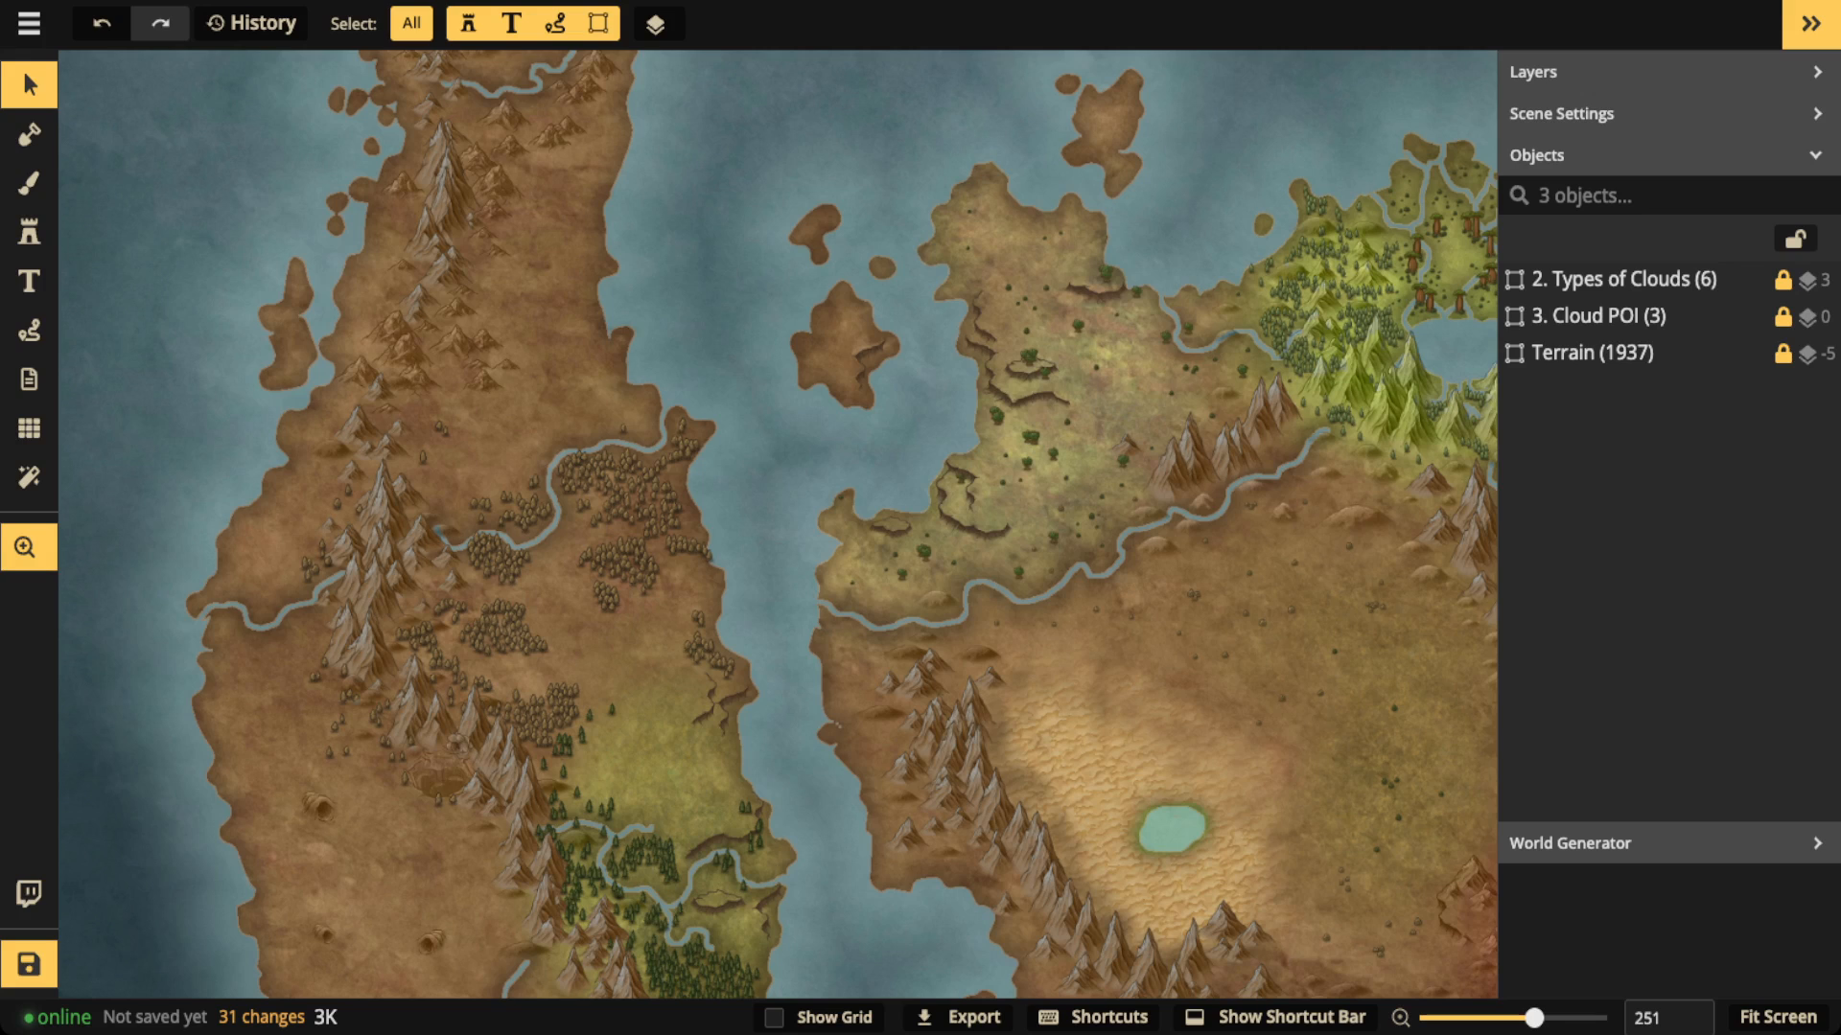
{"action": "left_click_drag", "start_coordinate": [1007, 431], "coordinate": [692, 645]}
{"action": "left_click_drag", "start_coordinate": [206, 420], "coordinate": [579, 547]}
{"action": "scroll", "coordinate": [579, 547], "scroll_direction": "up", "scroll_amount": 3}
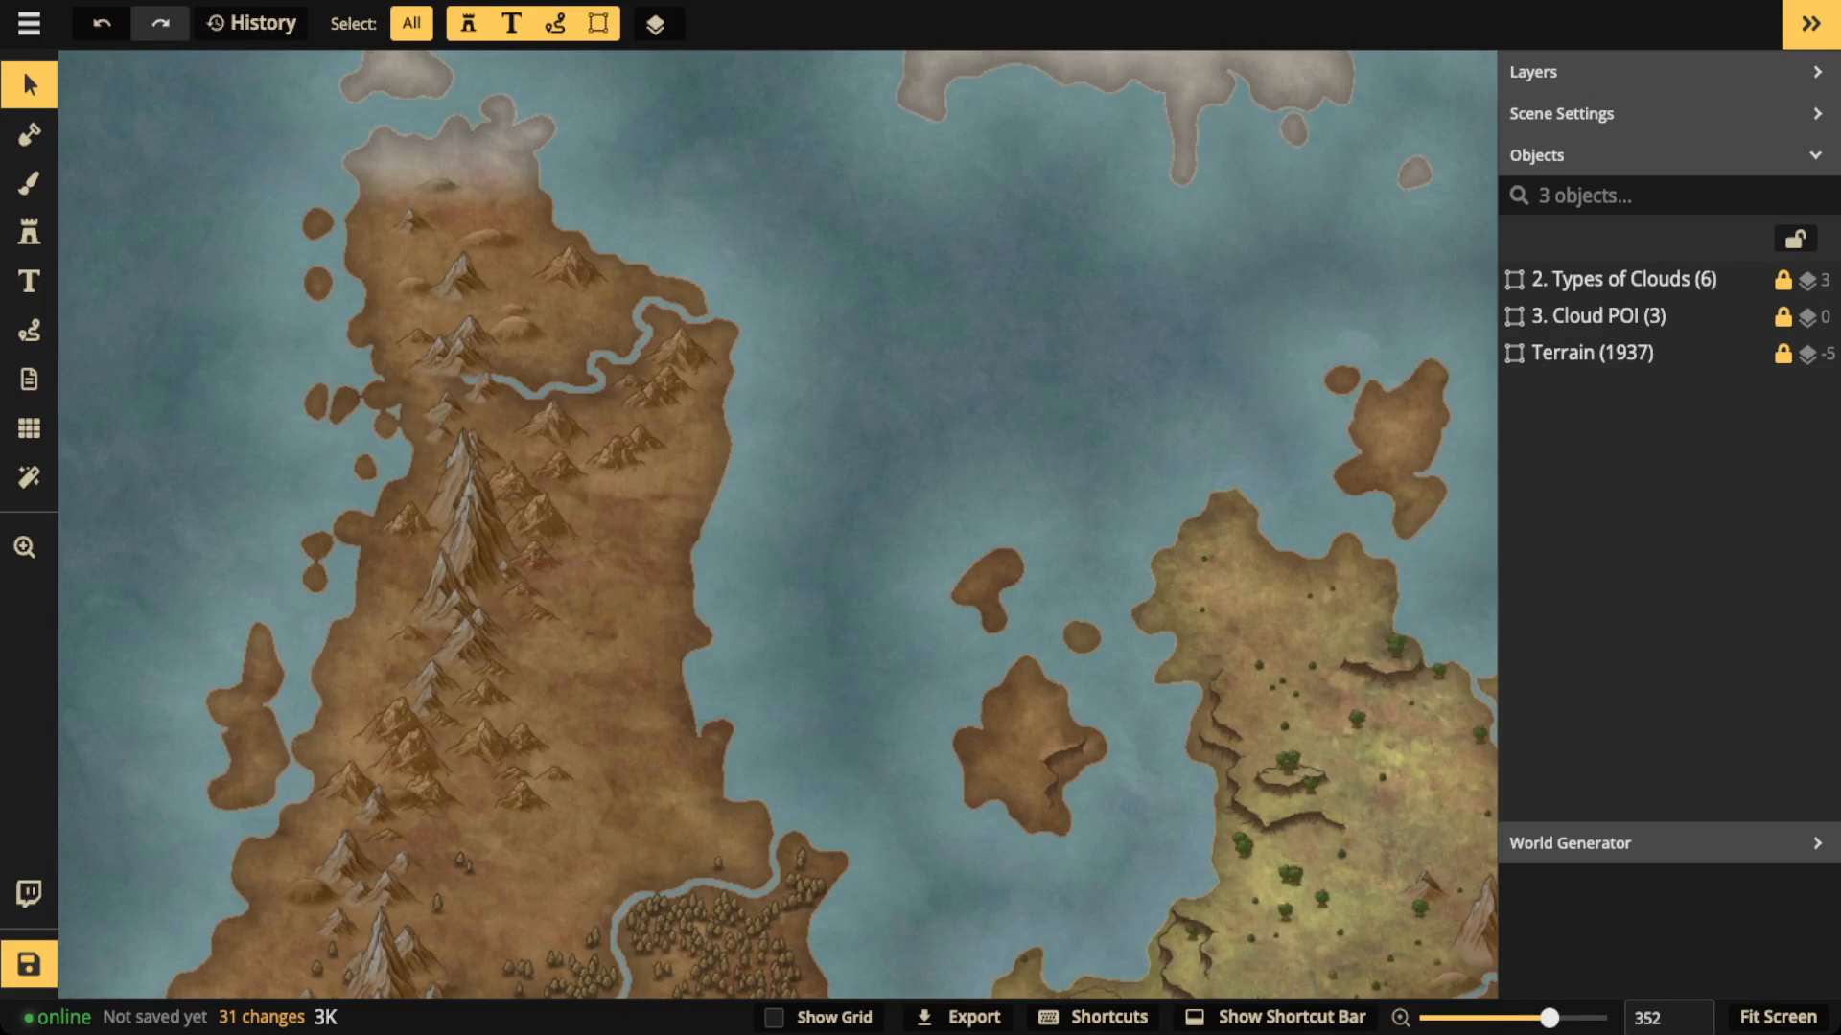
{"action": "scroll", "coordinate": [579, 548], "scroll_direction": "down", "scroll_amount": 4}
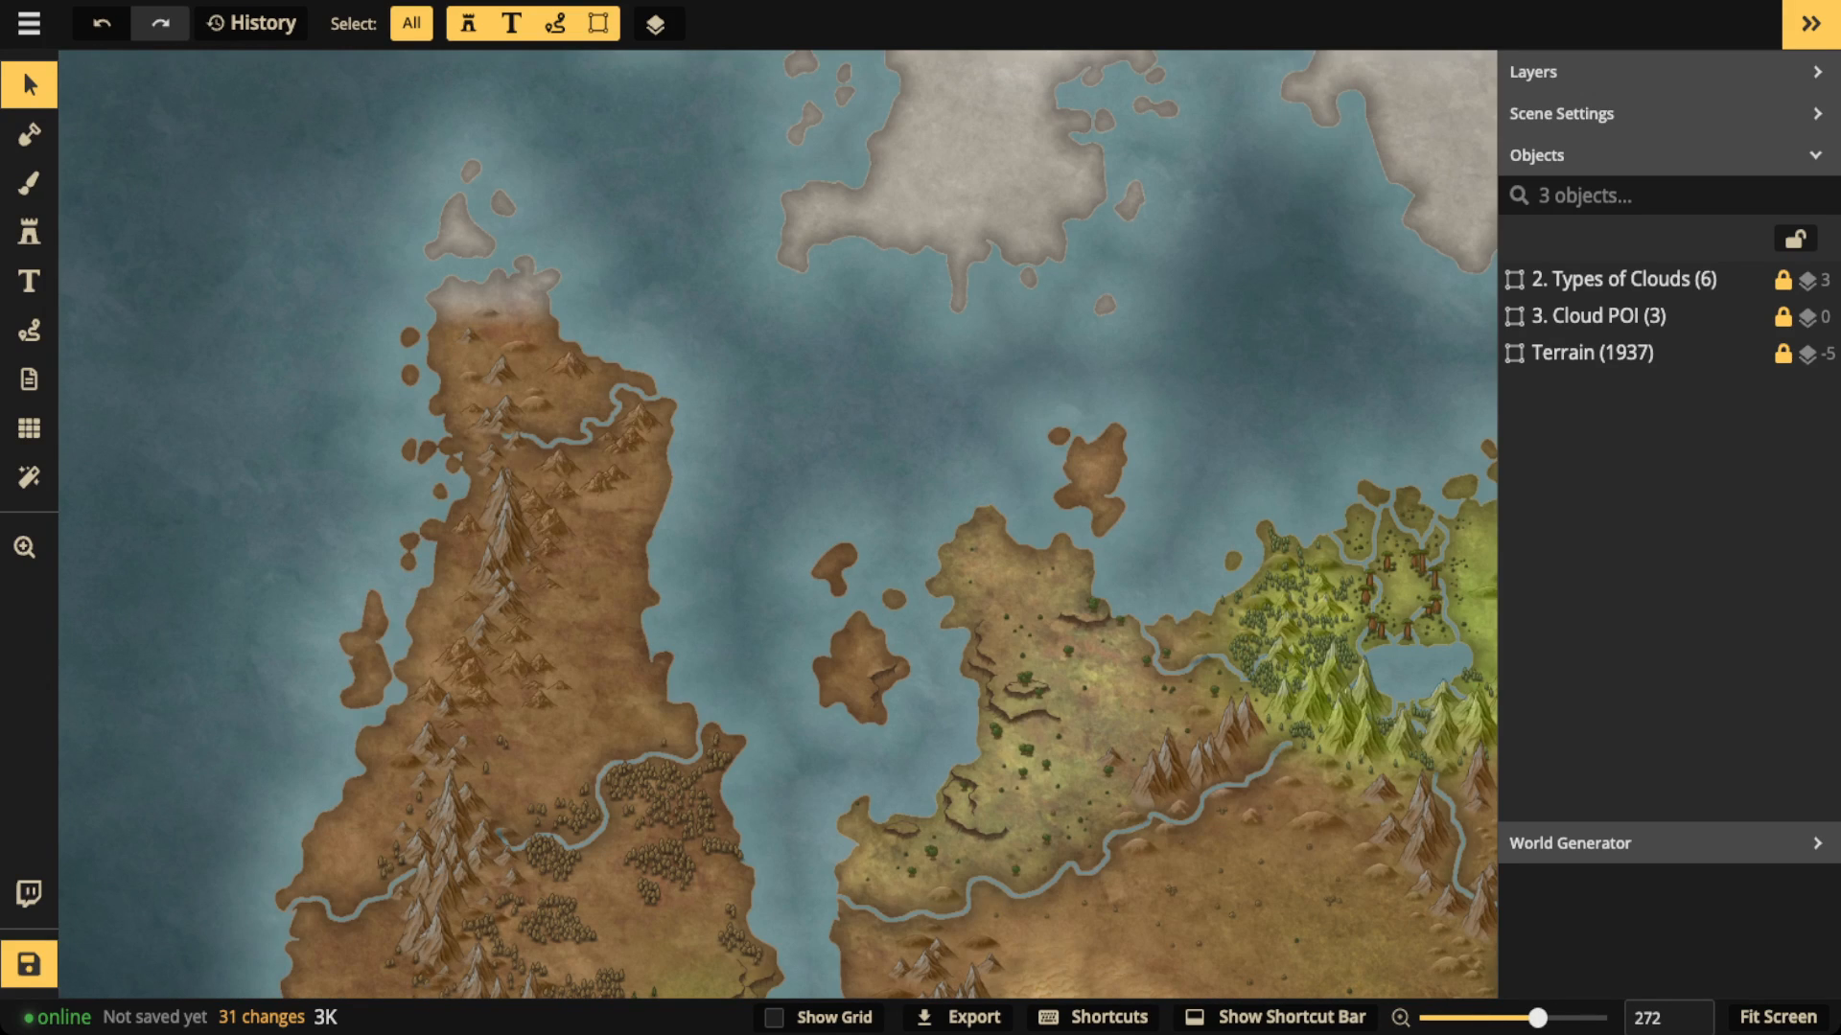
{"action": "scroll", "coordinate": [642, 564], "scroll_direction": "down", "scroll_amount": 6}
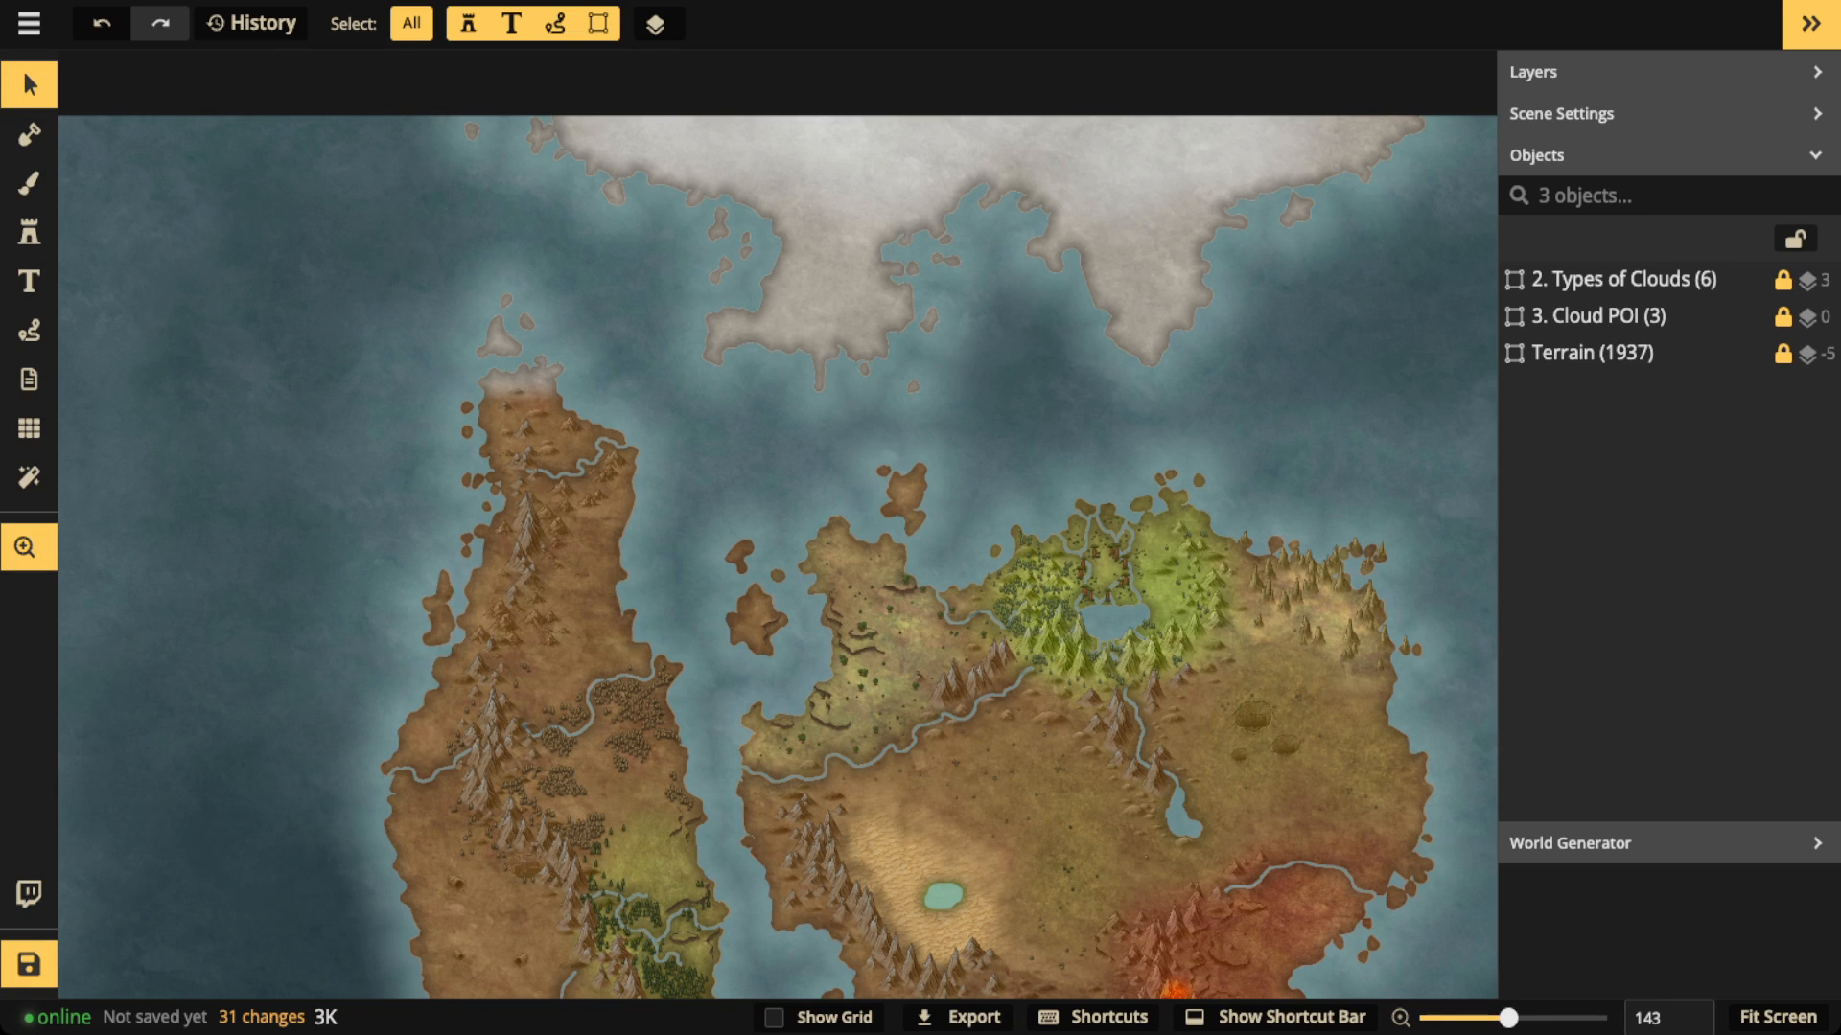
{"action": "left_click_drag", "start_coordinate": [778, 671], "coordinate": [751, 379]}
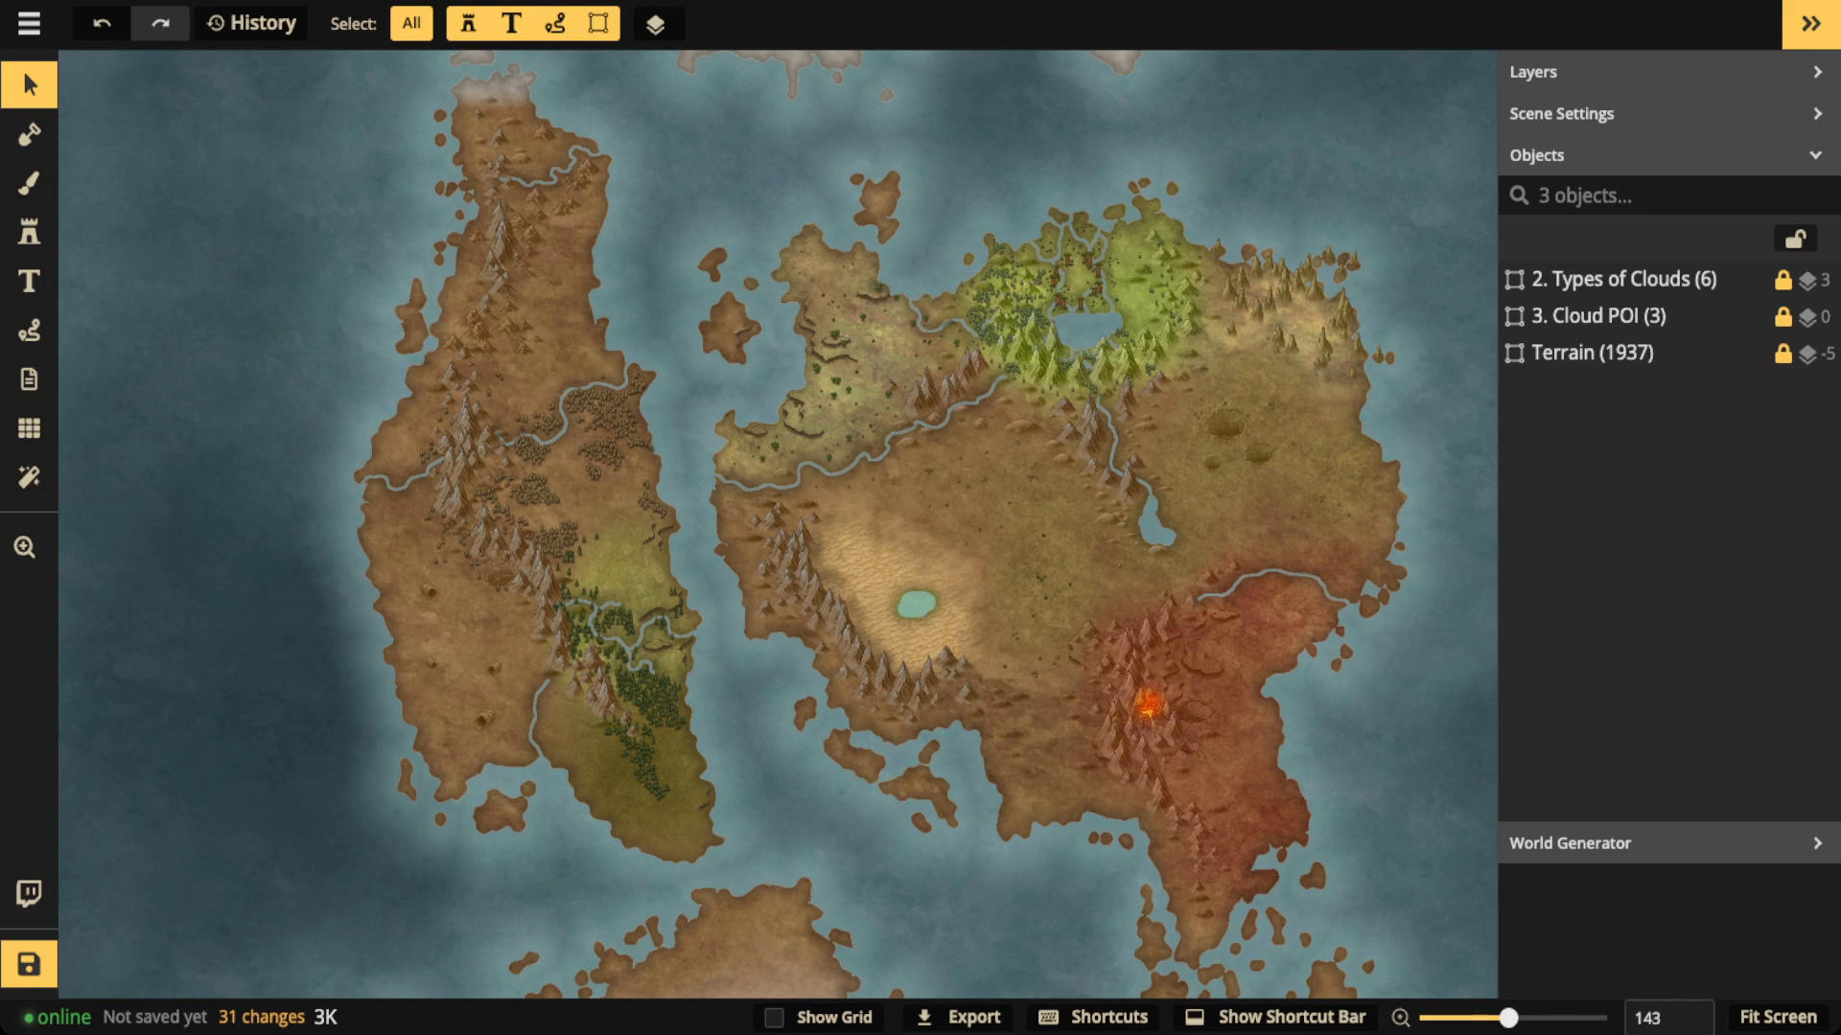
Step: Enter the locked Terrain group to reach the individual stamps on the western continent
{"action": "scroll", "coordinate": [520, 475], "scroll_direction": "up", "scroll_amount": 1}
{"action": "scroll", "coordinate": [537, 460], "scroll_direction": "up", "scroll_amount": 1}
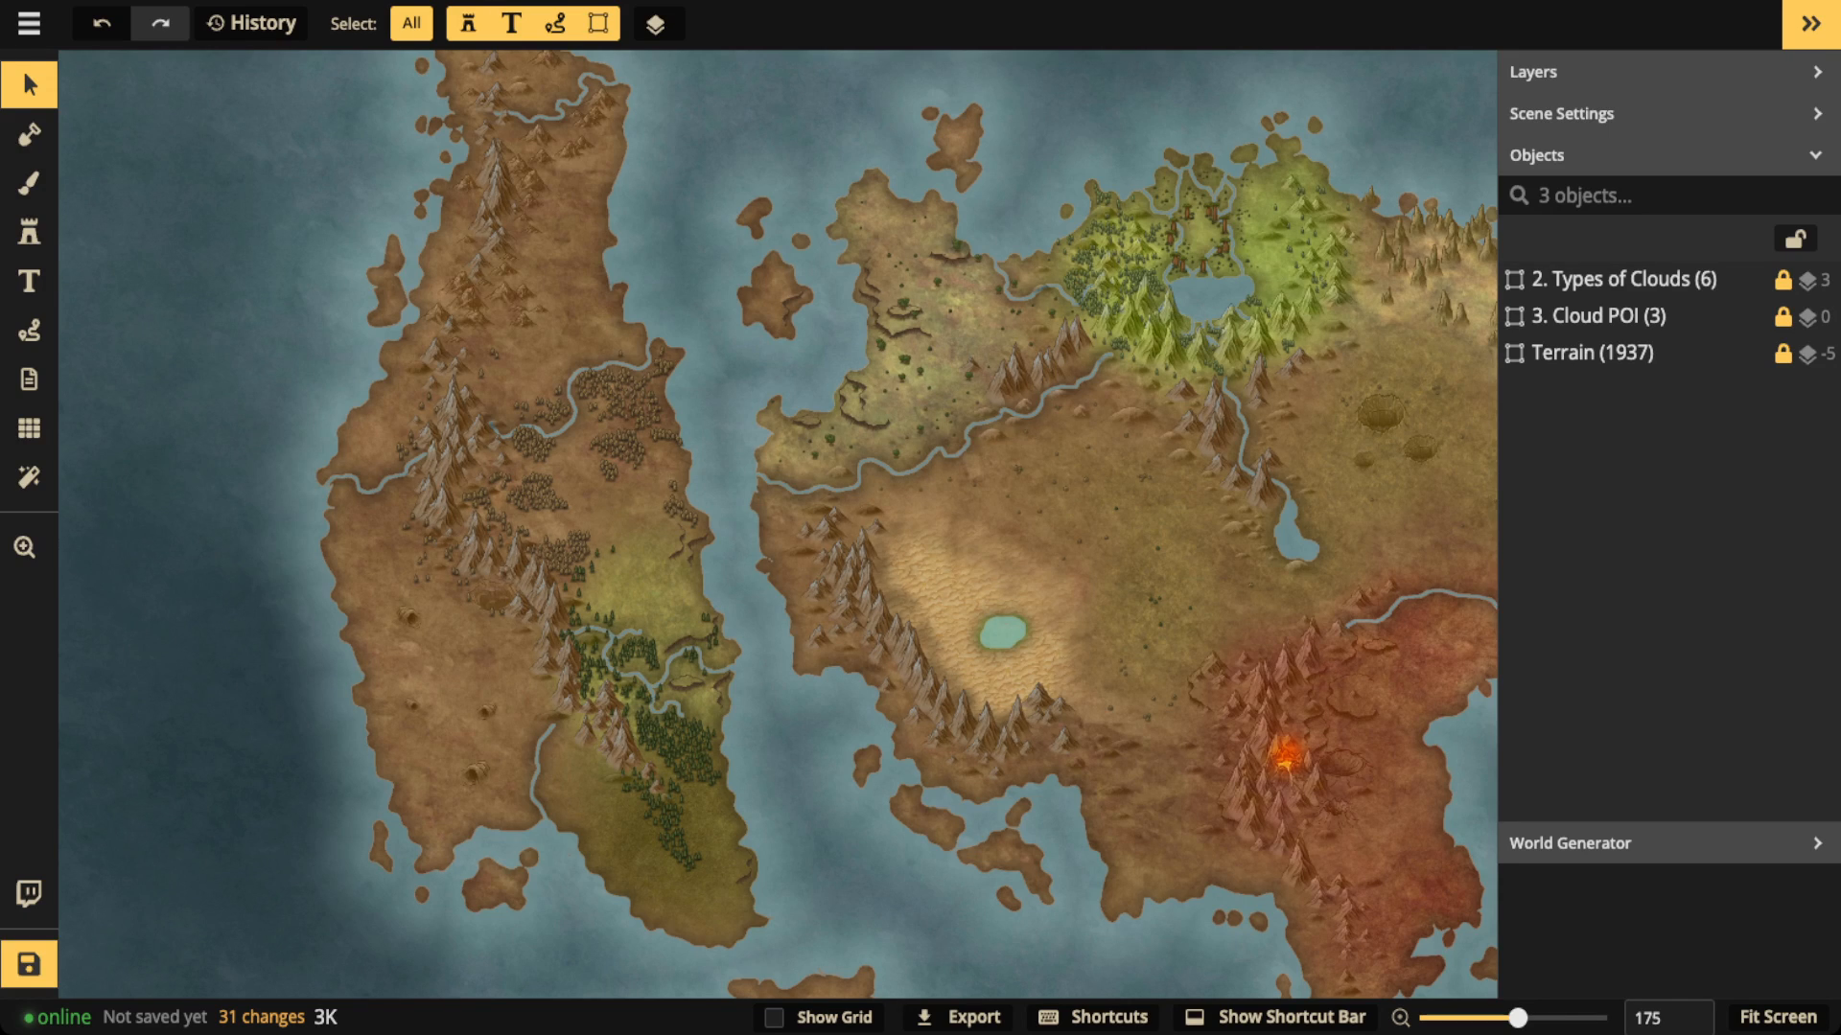
{"action": "scroll", "coordinate": [451, 439], "scroll_direction": "up", "scroll_amount": 3}
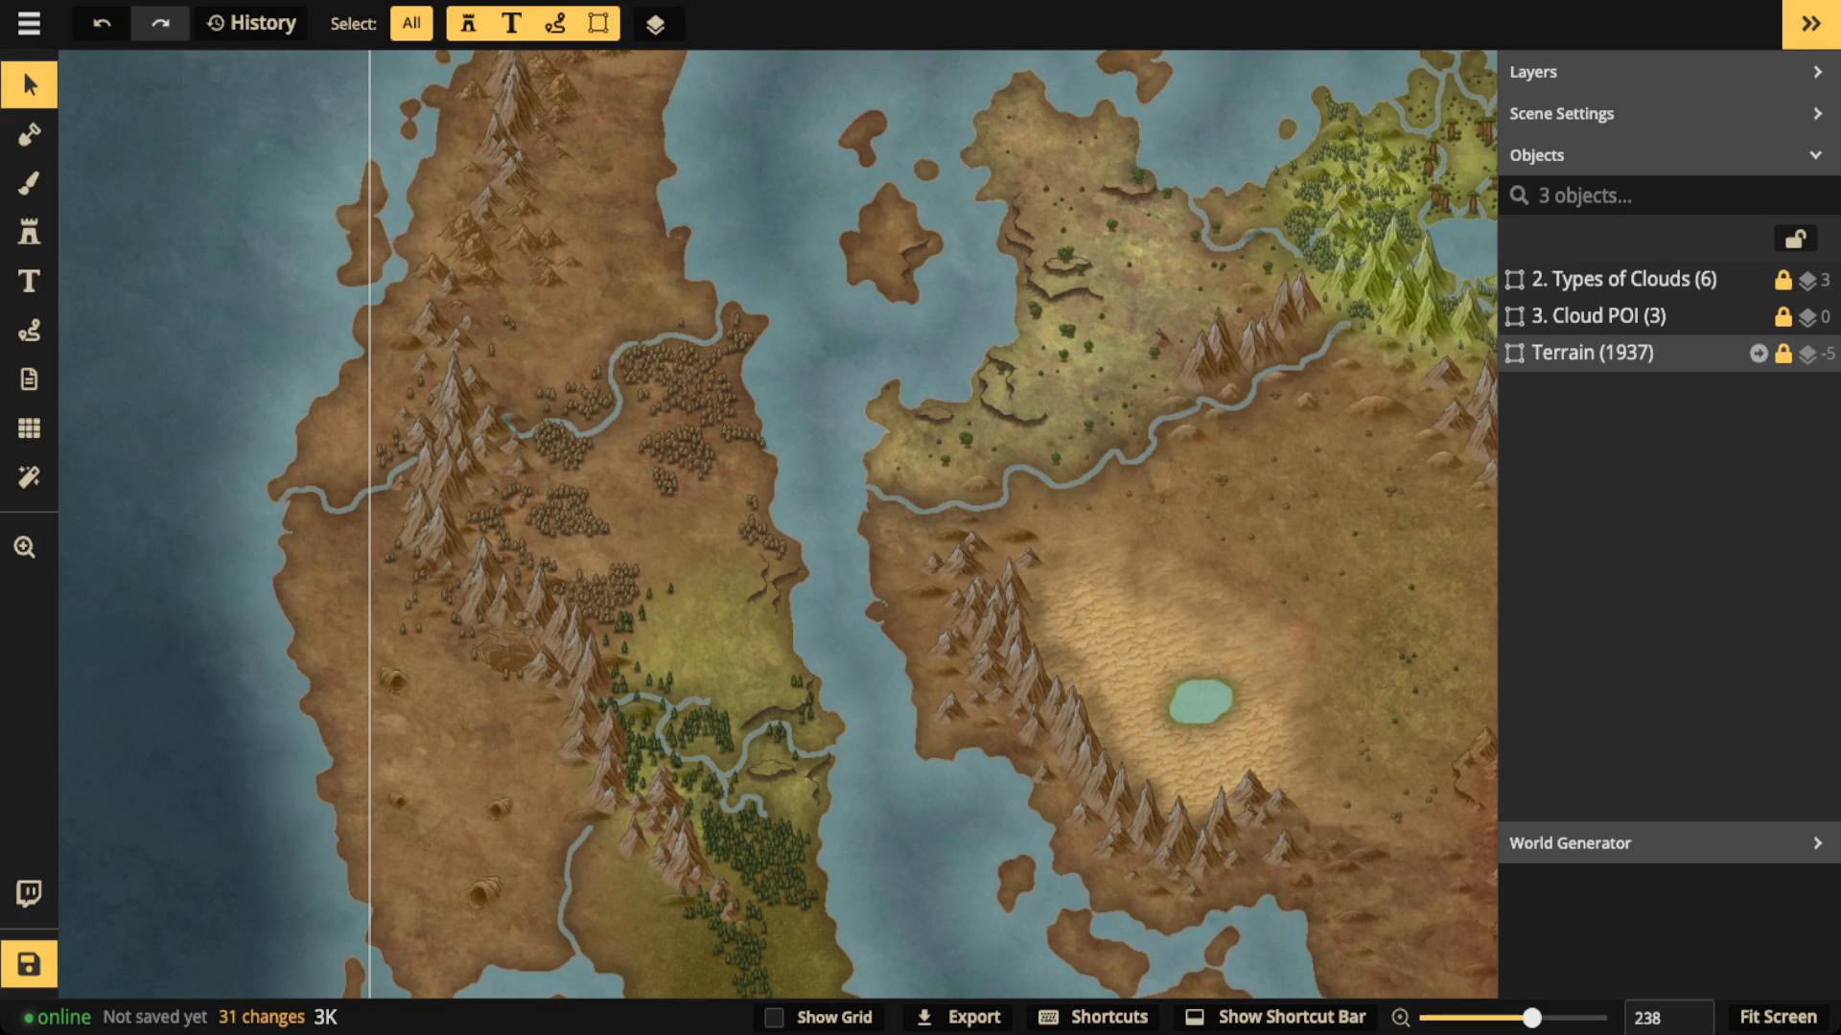
{"action": "left_click", "coordinate": [1758, 354]}
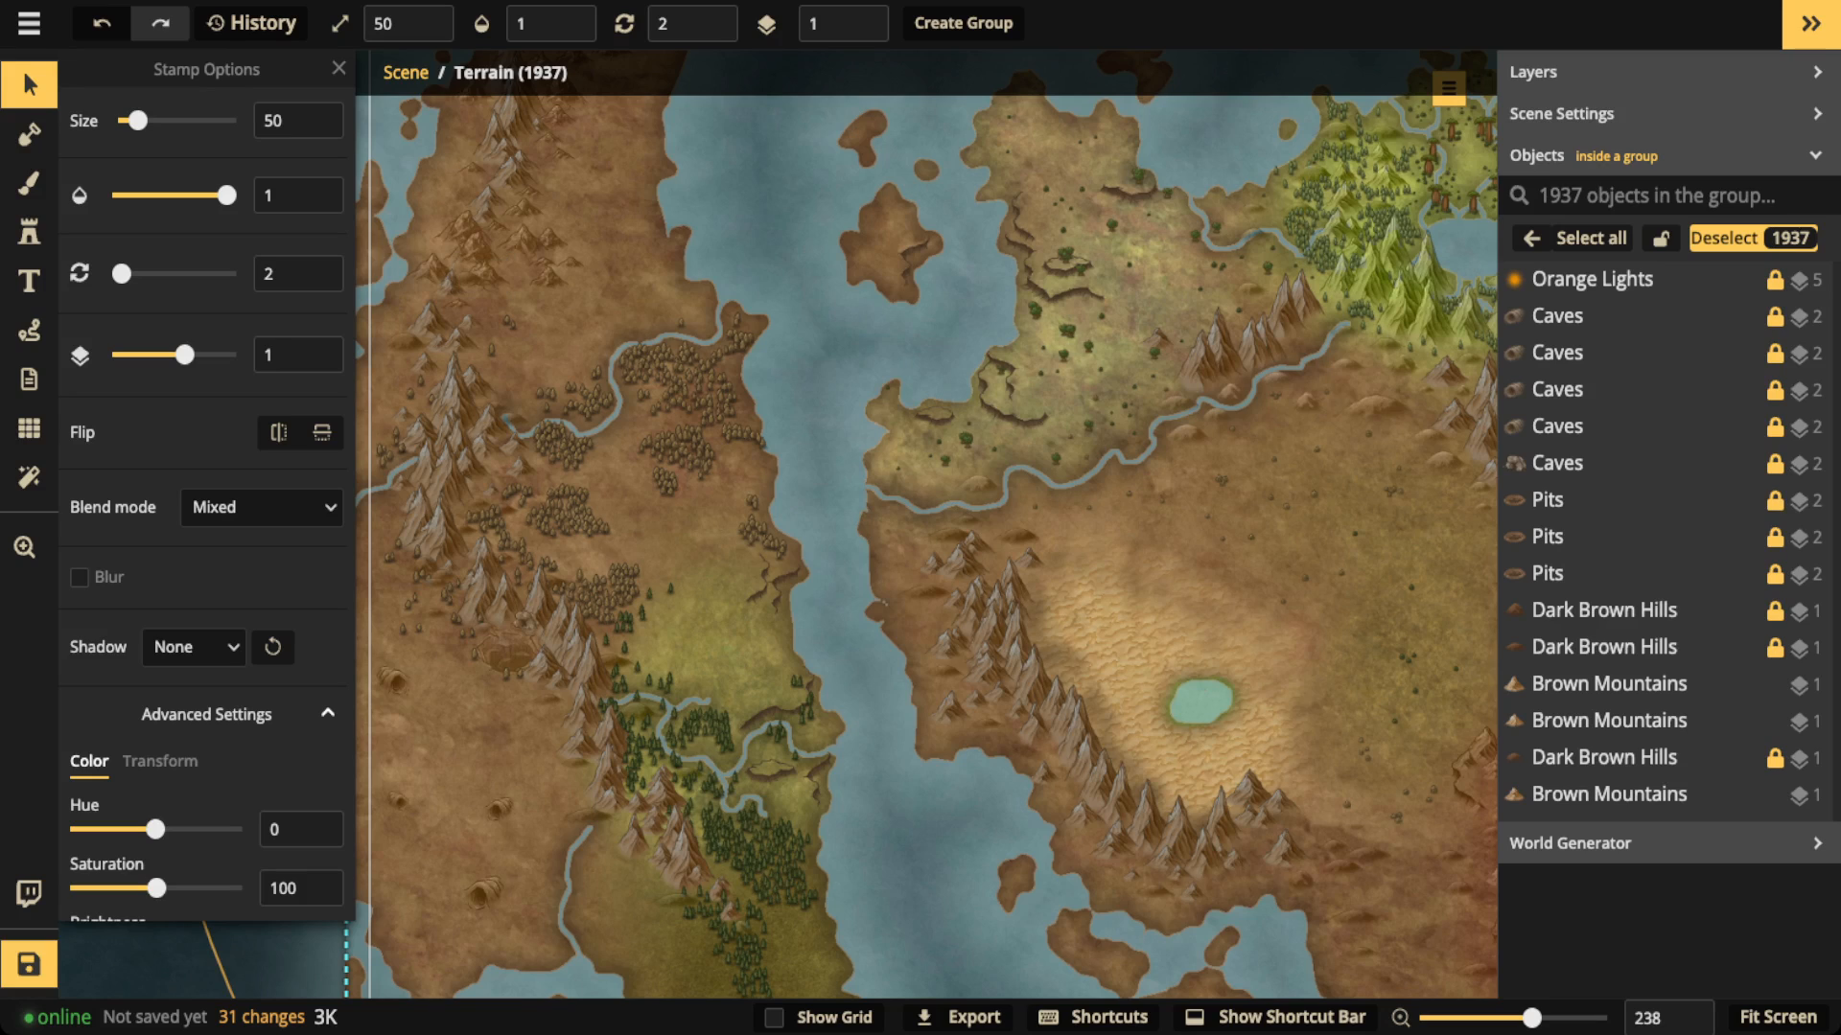
{"action": "key", "text": "space"}
{"action": "left_click_drag", "start_coordinate": [489, 424], "coordinate": [668, 424]}
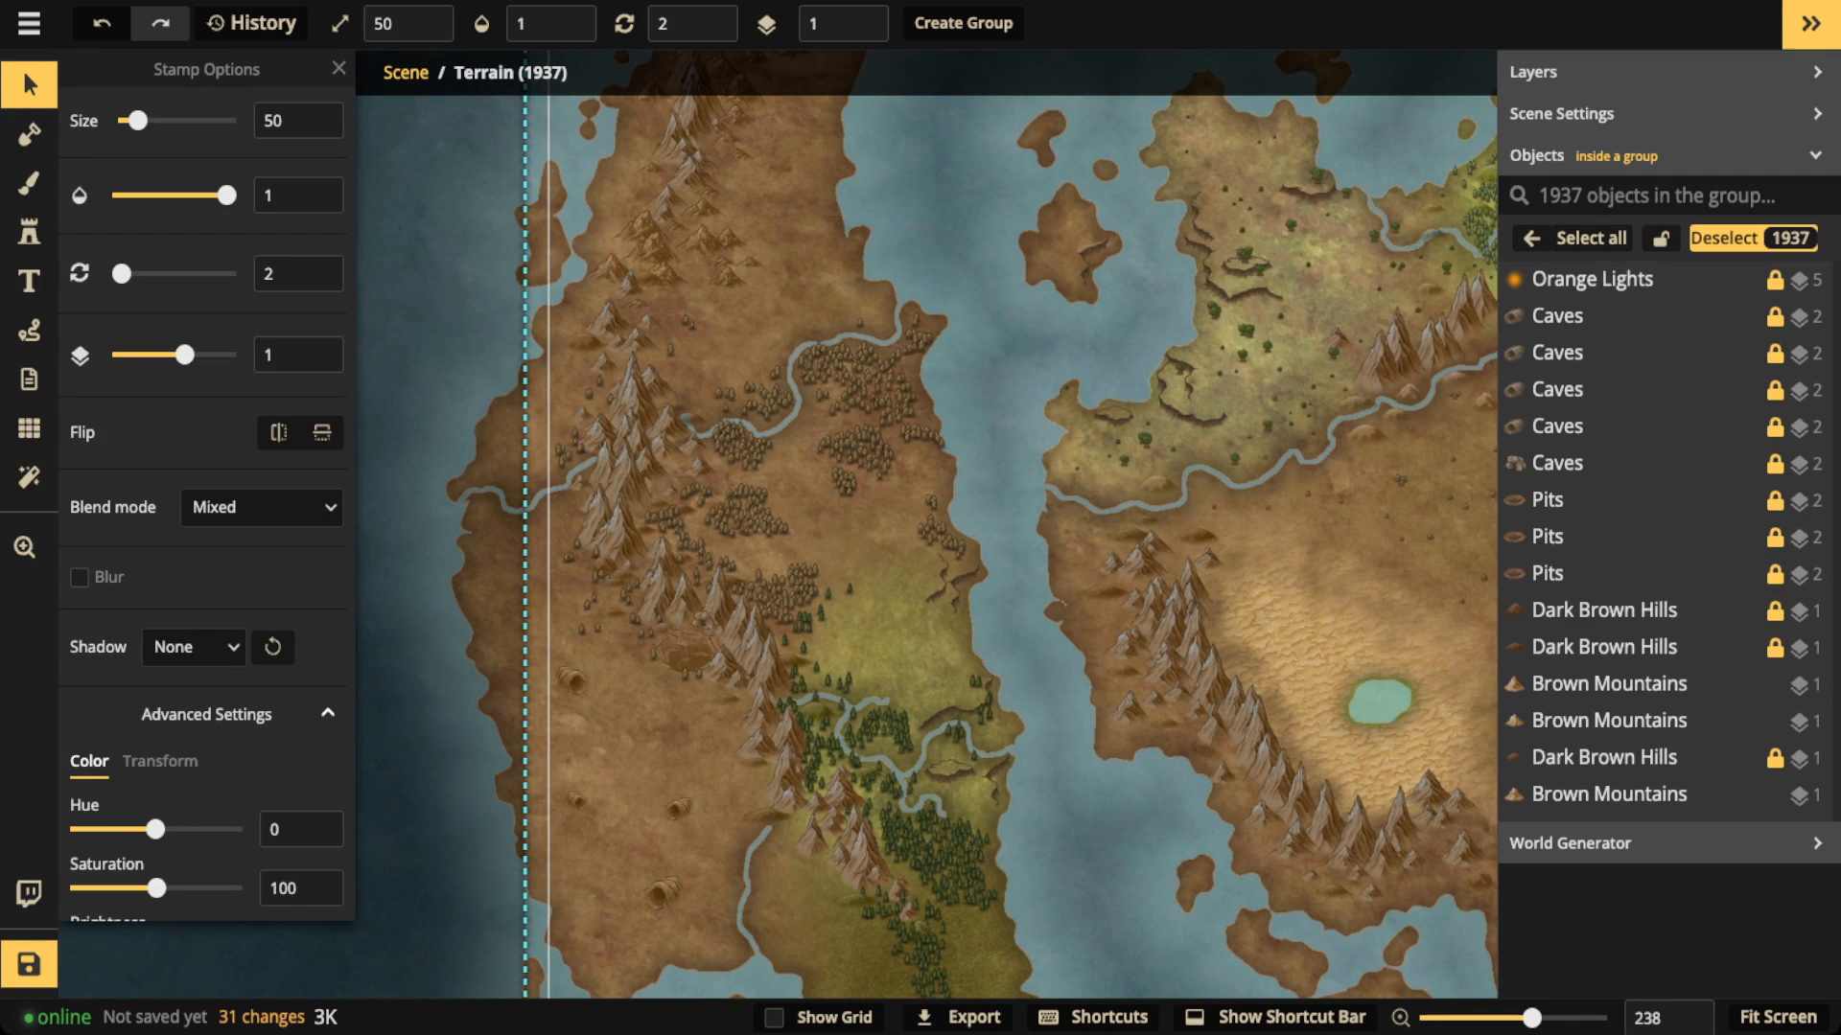
Step: Select twelve brown mountain stamps around the river's source on the western continent and give them a custom object shadow
{"action": "left_click", "coordinate": [607, 467]}
{"action": "left_click", "coordinate": [628, 479], "text": "shift"}
{"action": "left_click", "coordinate": [634, 393], "text": "shift"}
{"action": "left_click", "coordinate": [669, 424], "text": "shift"}
{"action": "left_click", "coordinate": [664, 447], "text": "shift"}
{"action": "left_click", "coordinate": [654, 470], "text": "shift"}
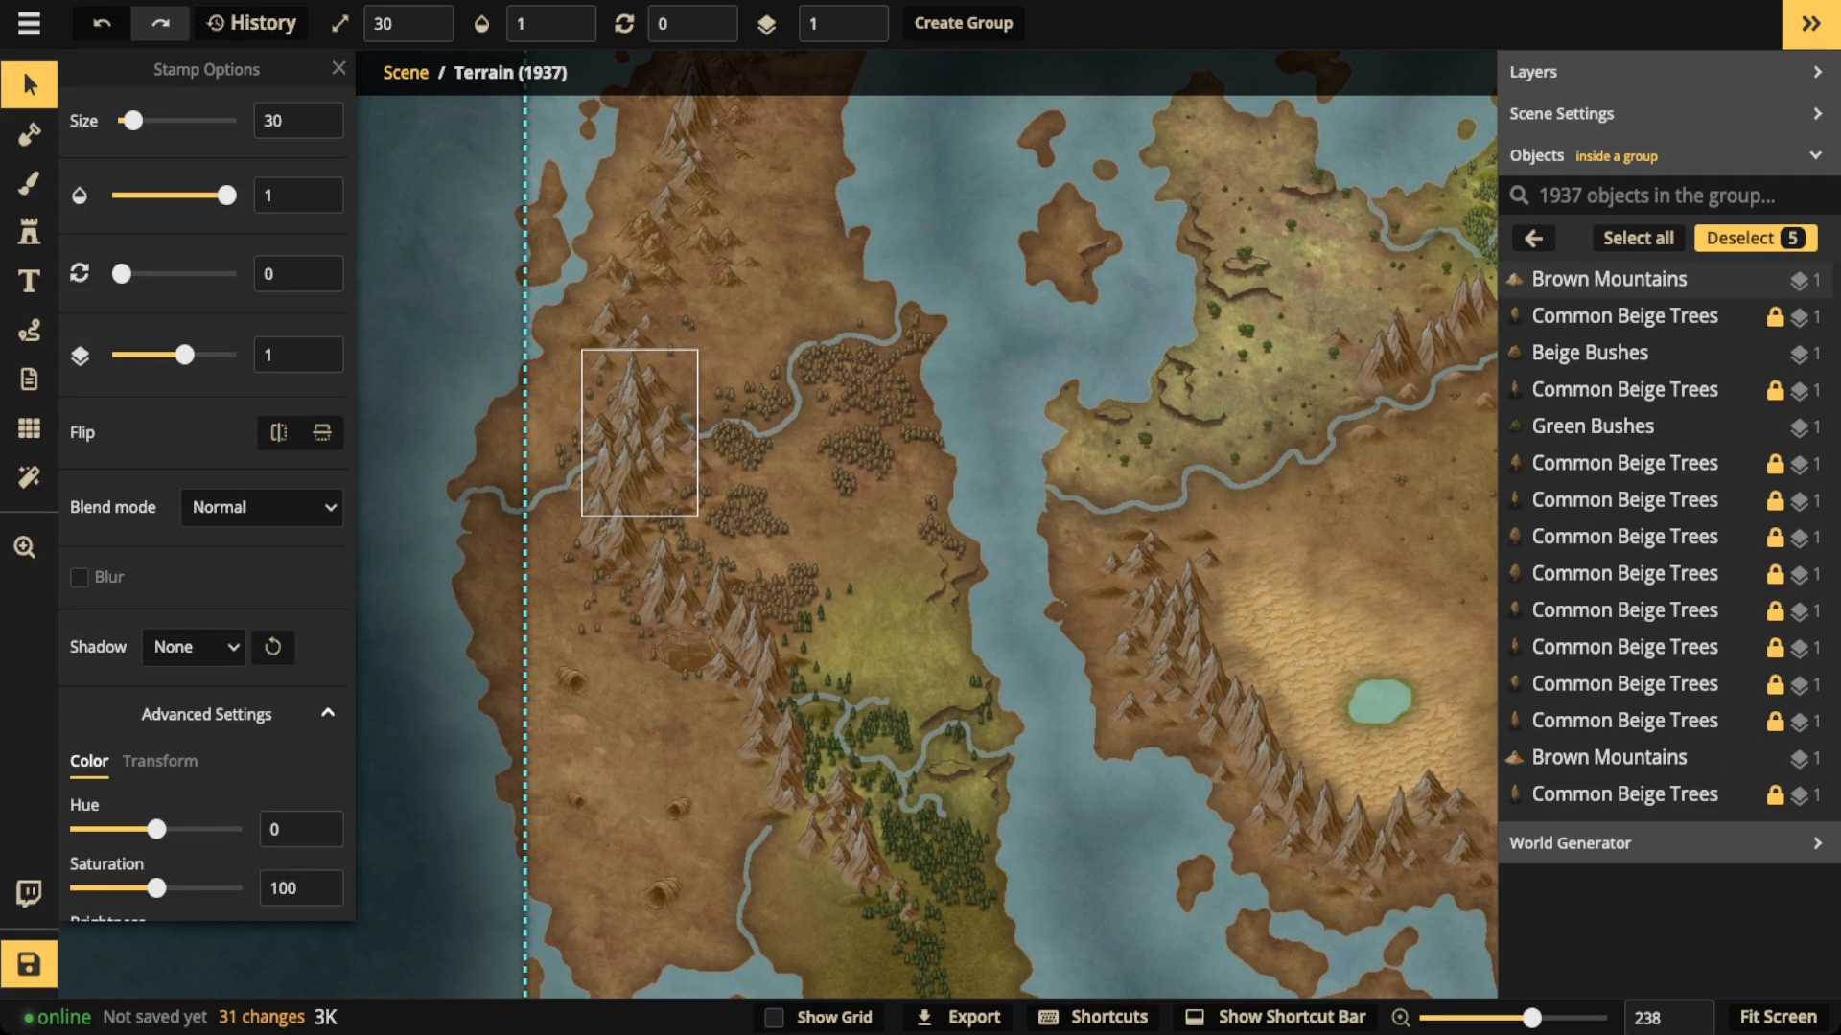
{"action": "left_click", "coordinate": [608, 536], "text": "shift"}
{"action": "left_click", "coordinate": [611, 518], "text": "shift"}
{"action": "left_click", "coordinate": [600, 527], "text": "shift"}
{"action": "left_click", "coordinate": [663, 566], "text": "shift"}
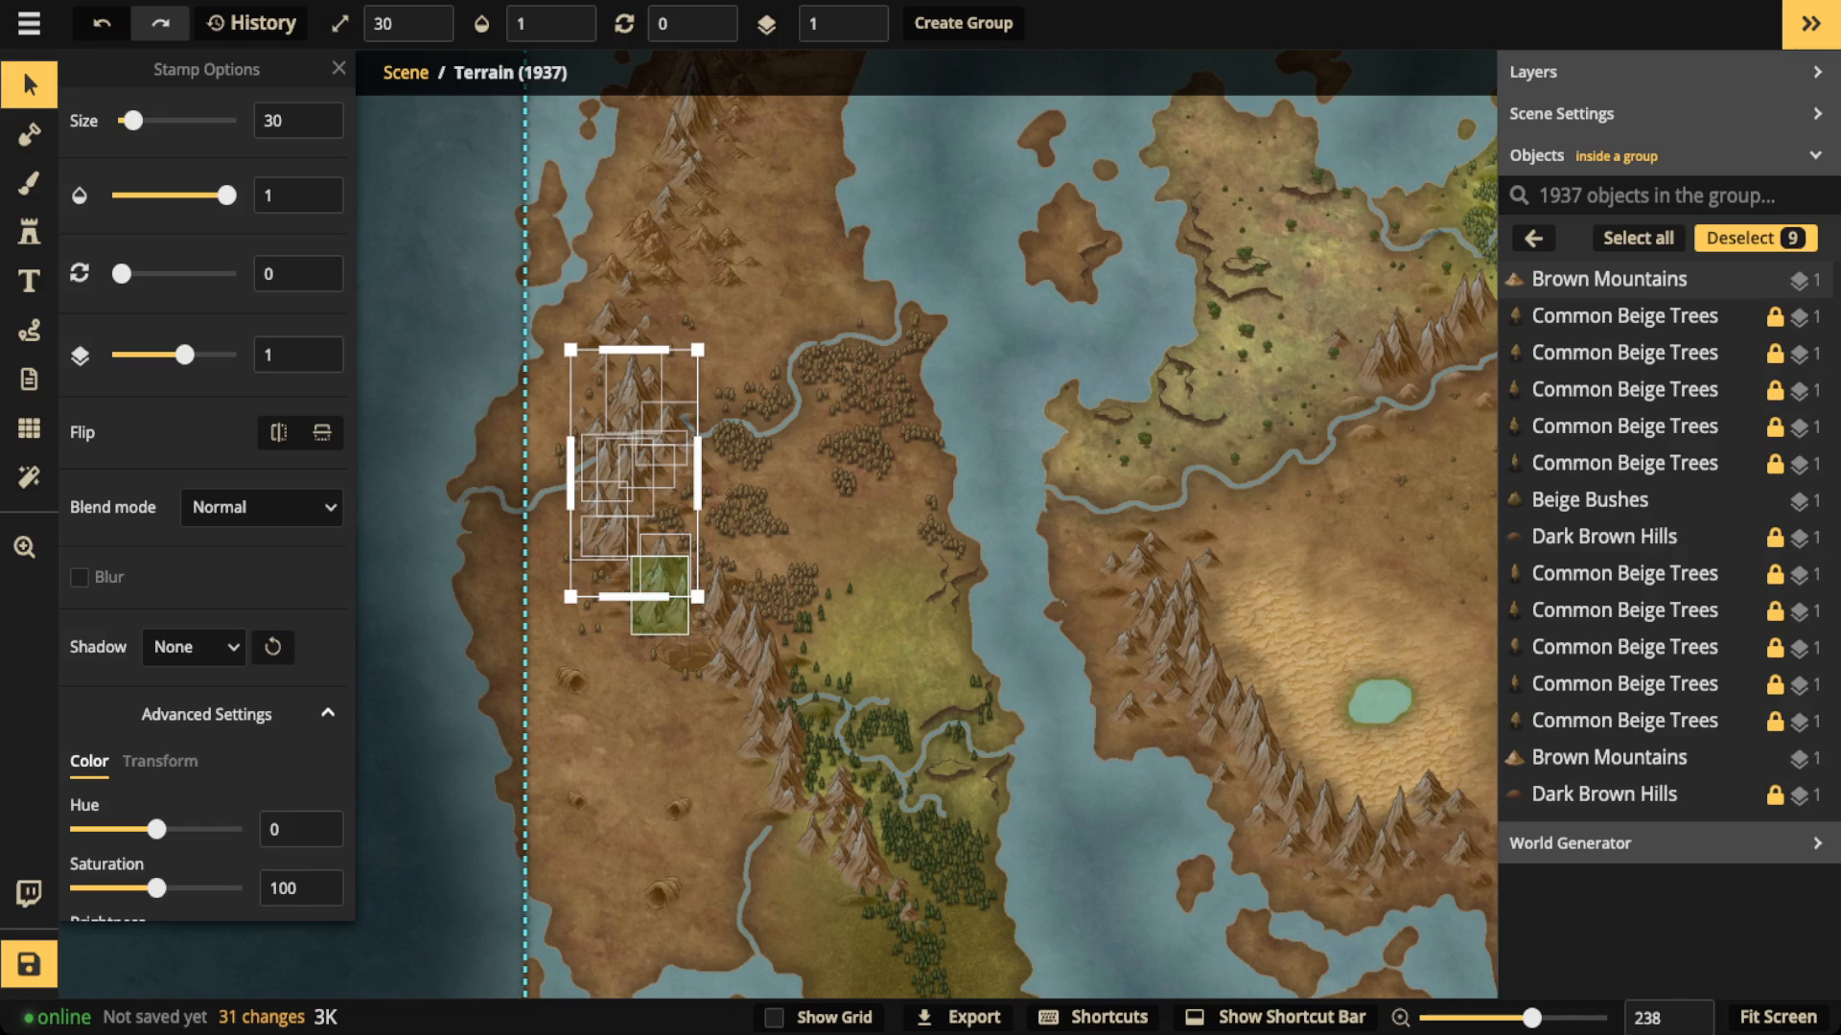
{"action": "left_click", "coordinate": [673, 602], "text": "shift"}
{"action": "left_click", "coordinate": [722, 606], "text": "shift"}
{"action": "left_click", "coordinate": [685, 606], "text": "shift"}
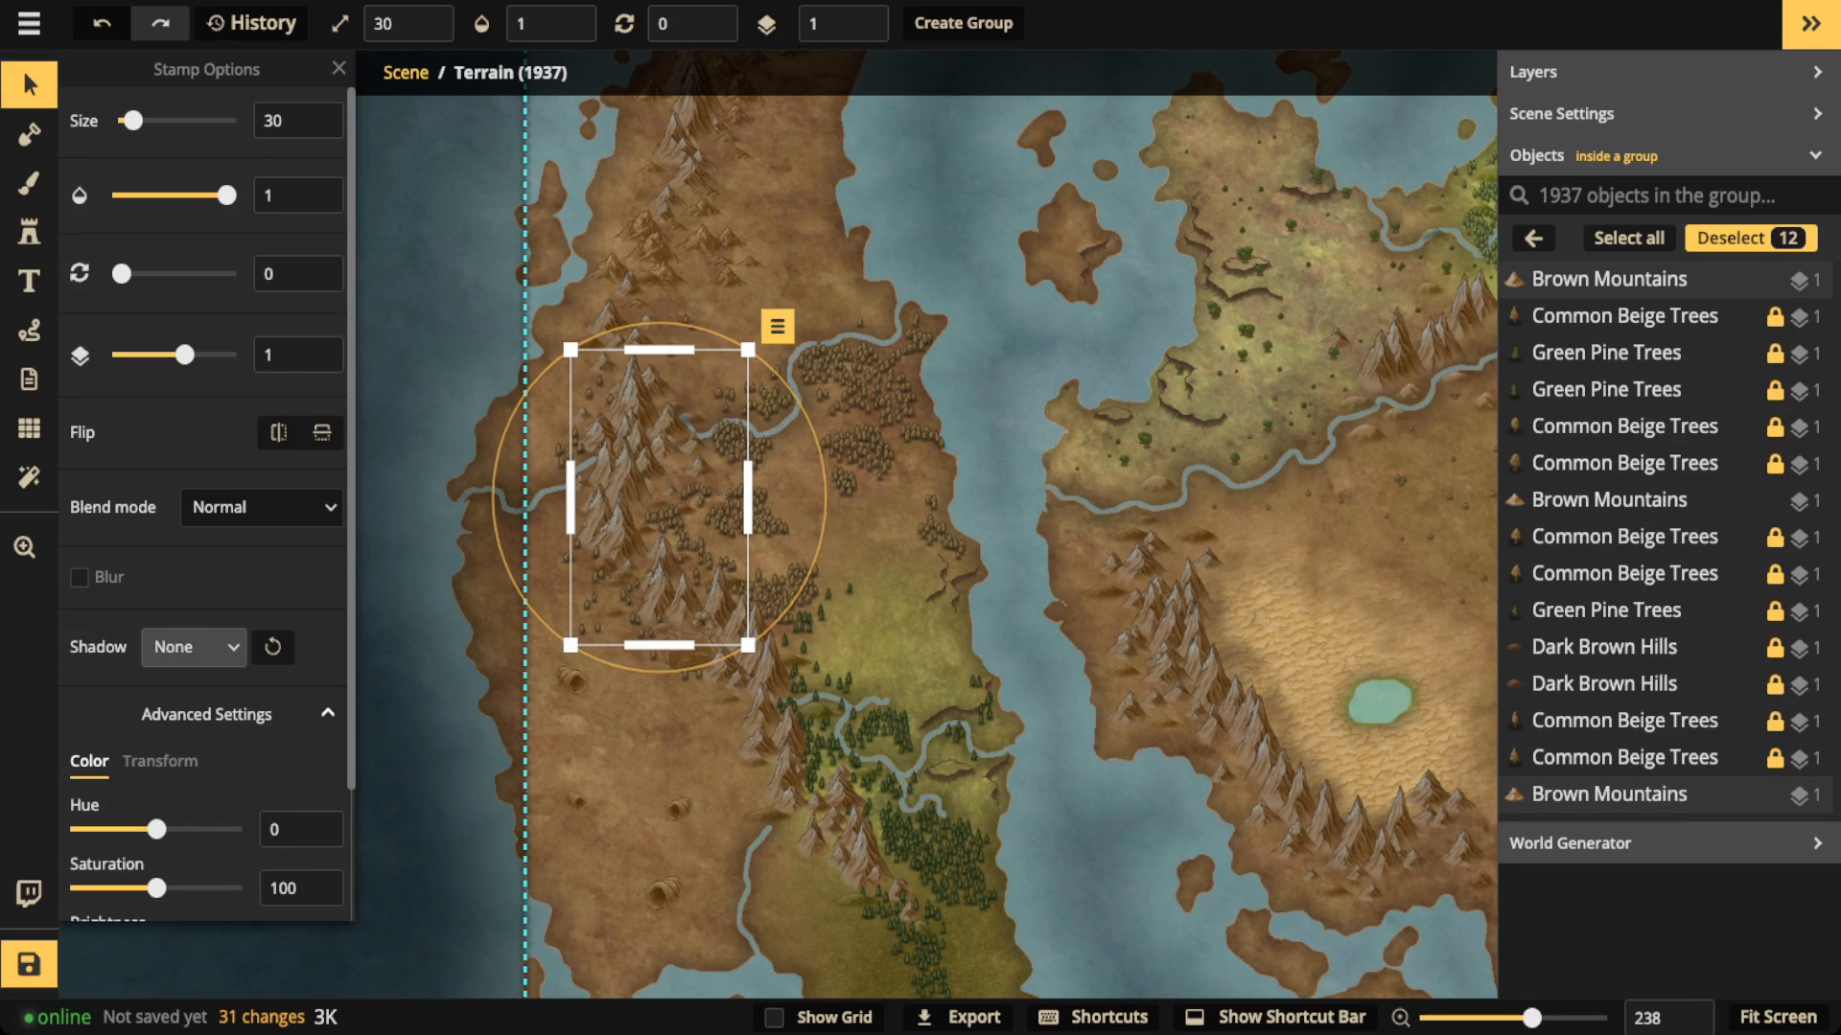
{"action": "left_click", "coordinate": [191, 647]}
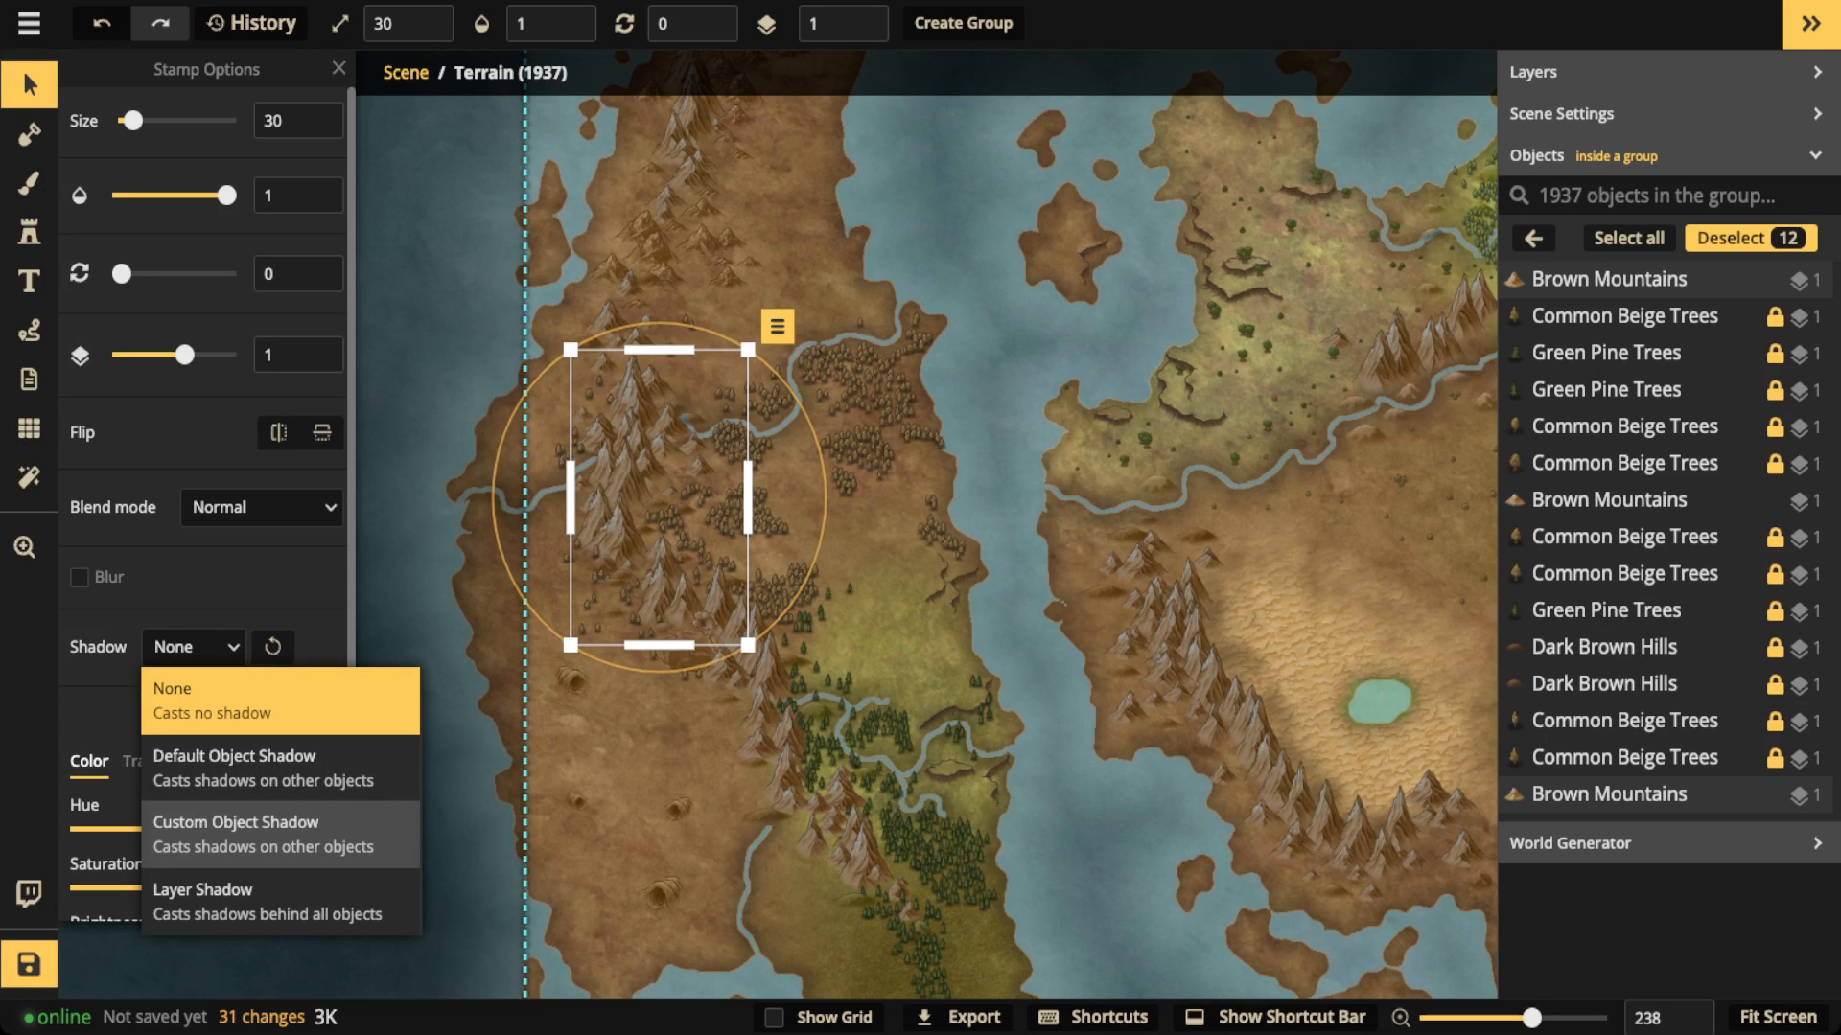
{"action": "left_click", "coordinate": [263, 834]}
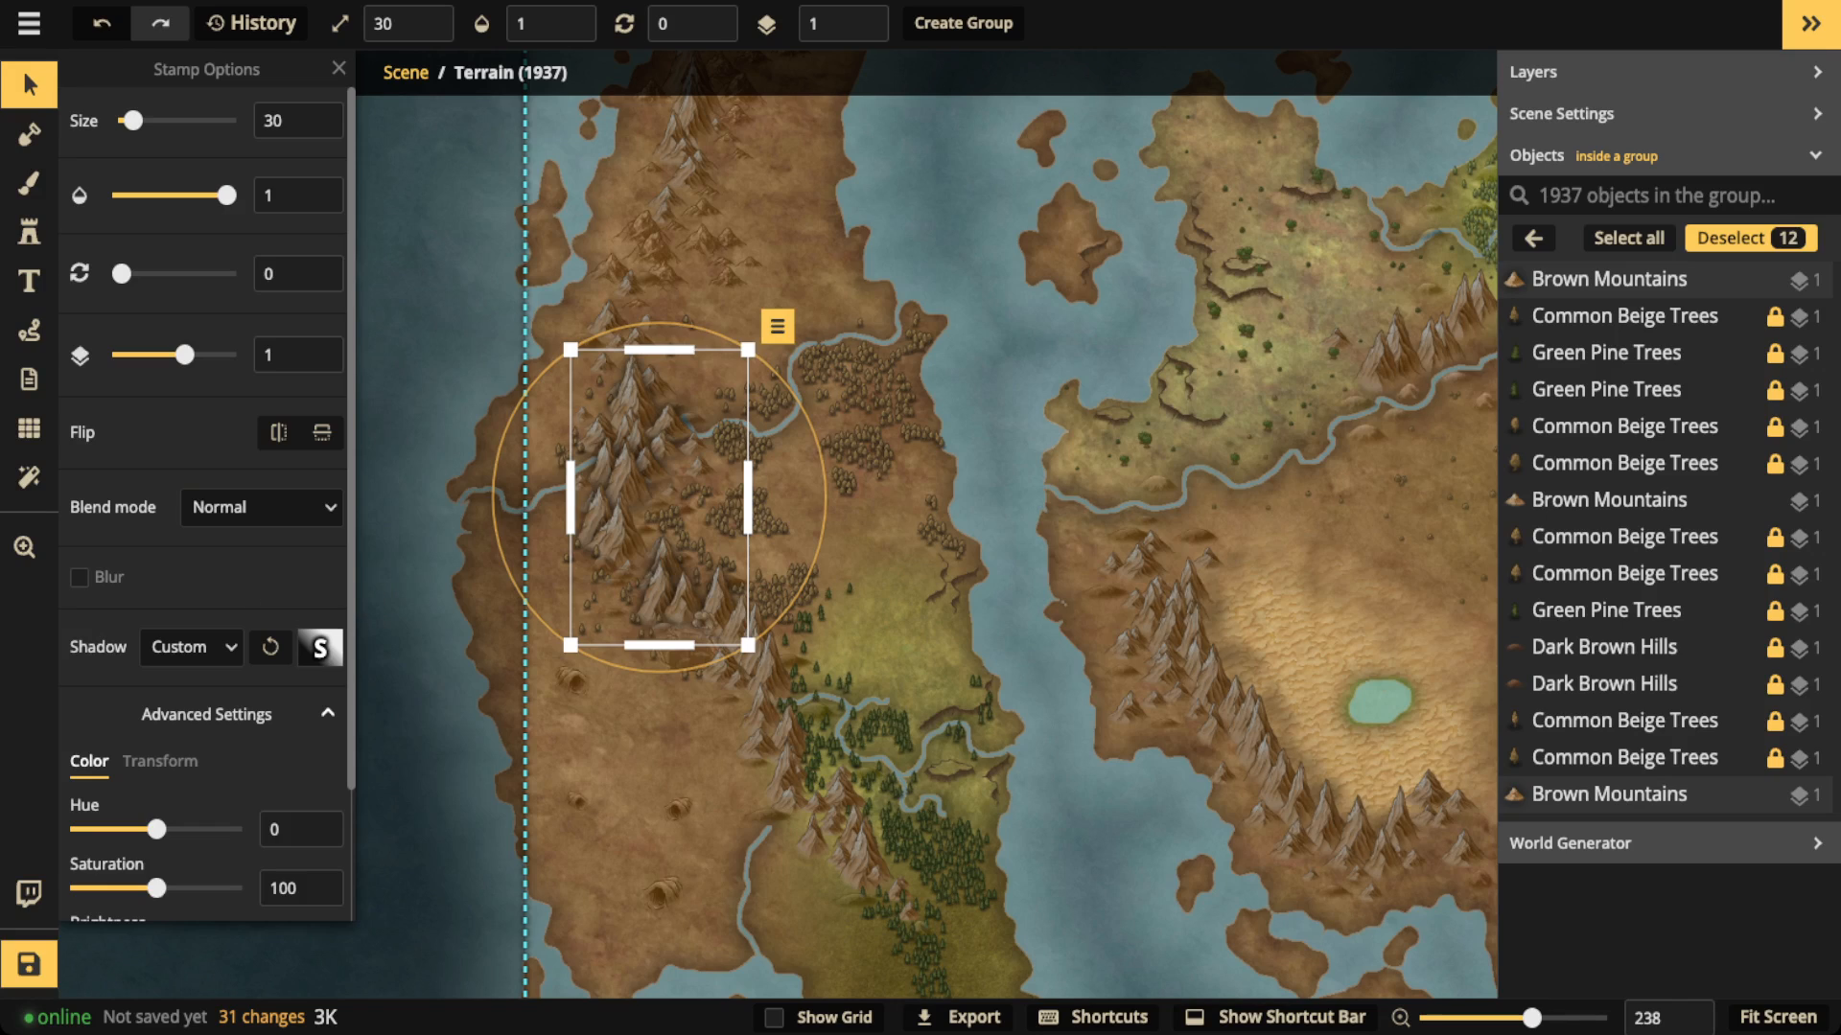
Step: Set the mountains' shadow to white (ffffff) with a blur of 27.7 and a vertical offset of -19.1
{"action": "left_click", "coordinate": [320, 648]}
{"action": "key", "text": "space"}
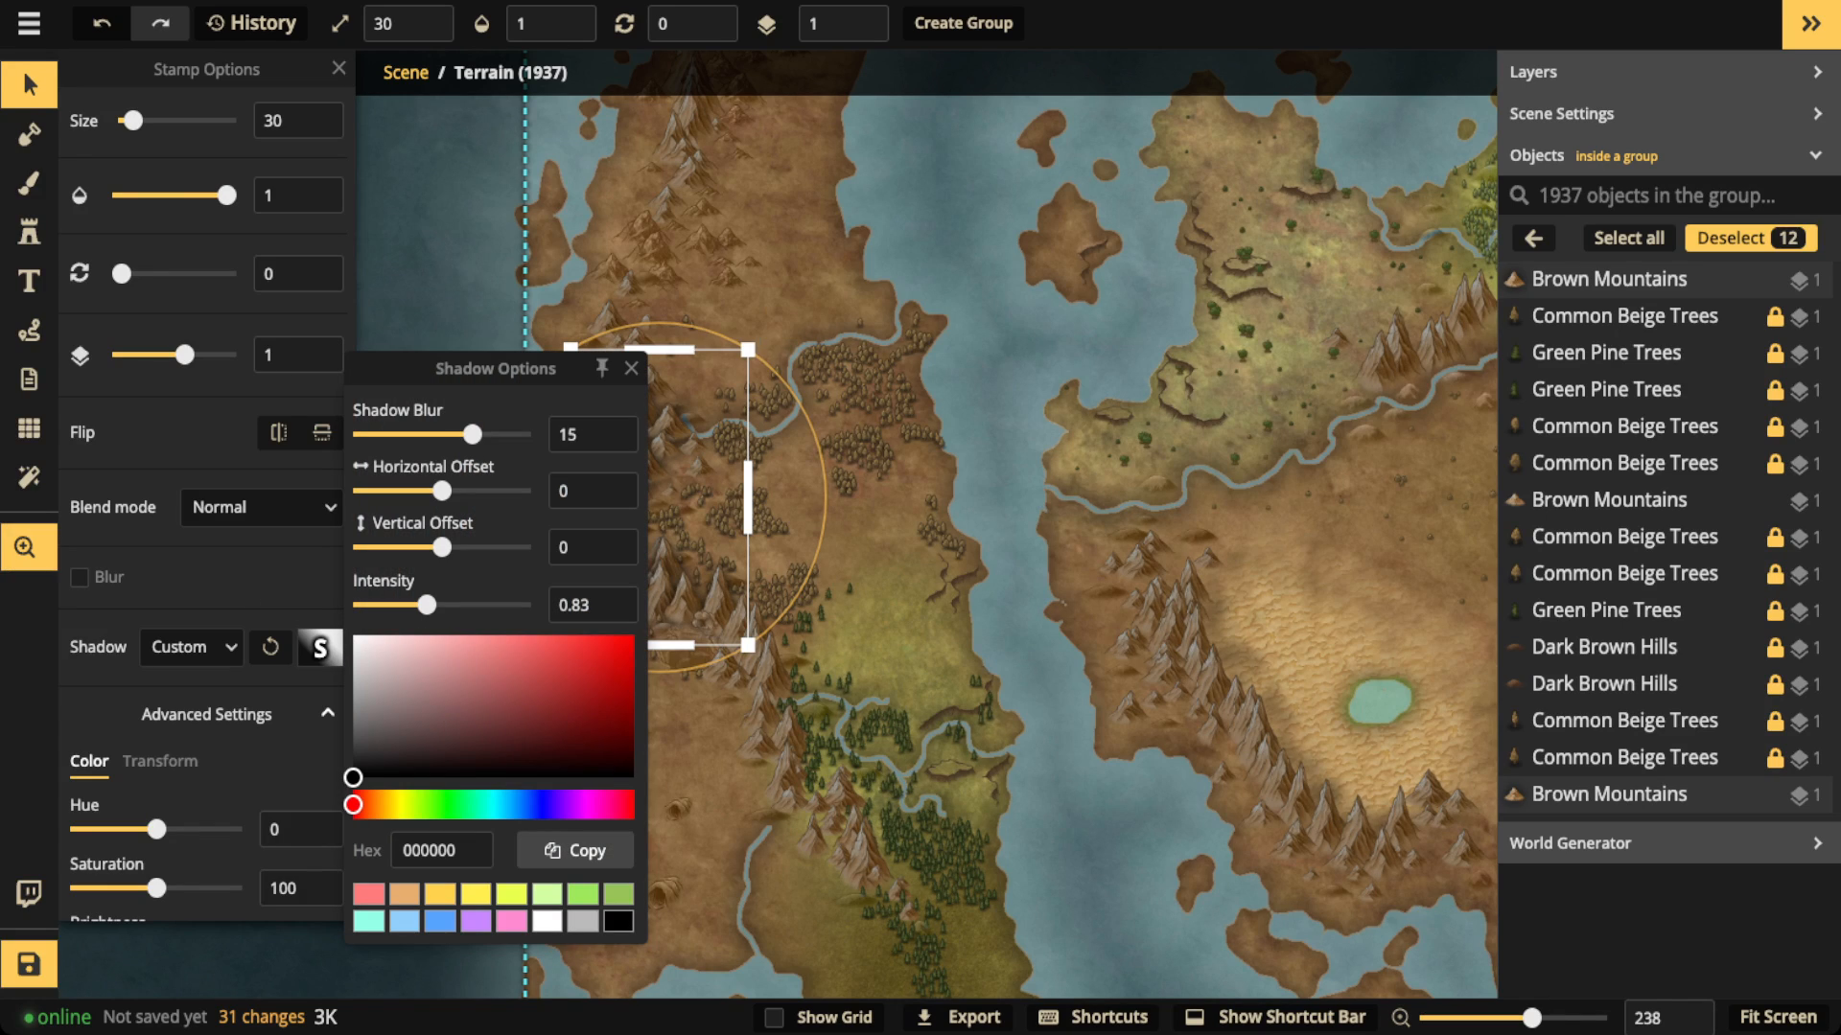
{"action": "left_click_drag", "start_coordinate": [786, 575], "coordinate": [1031, 575]}
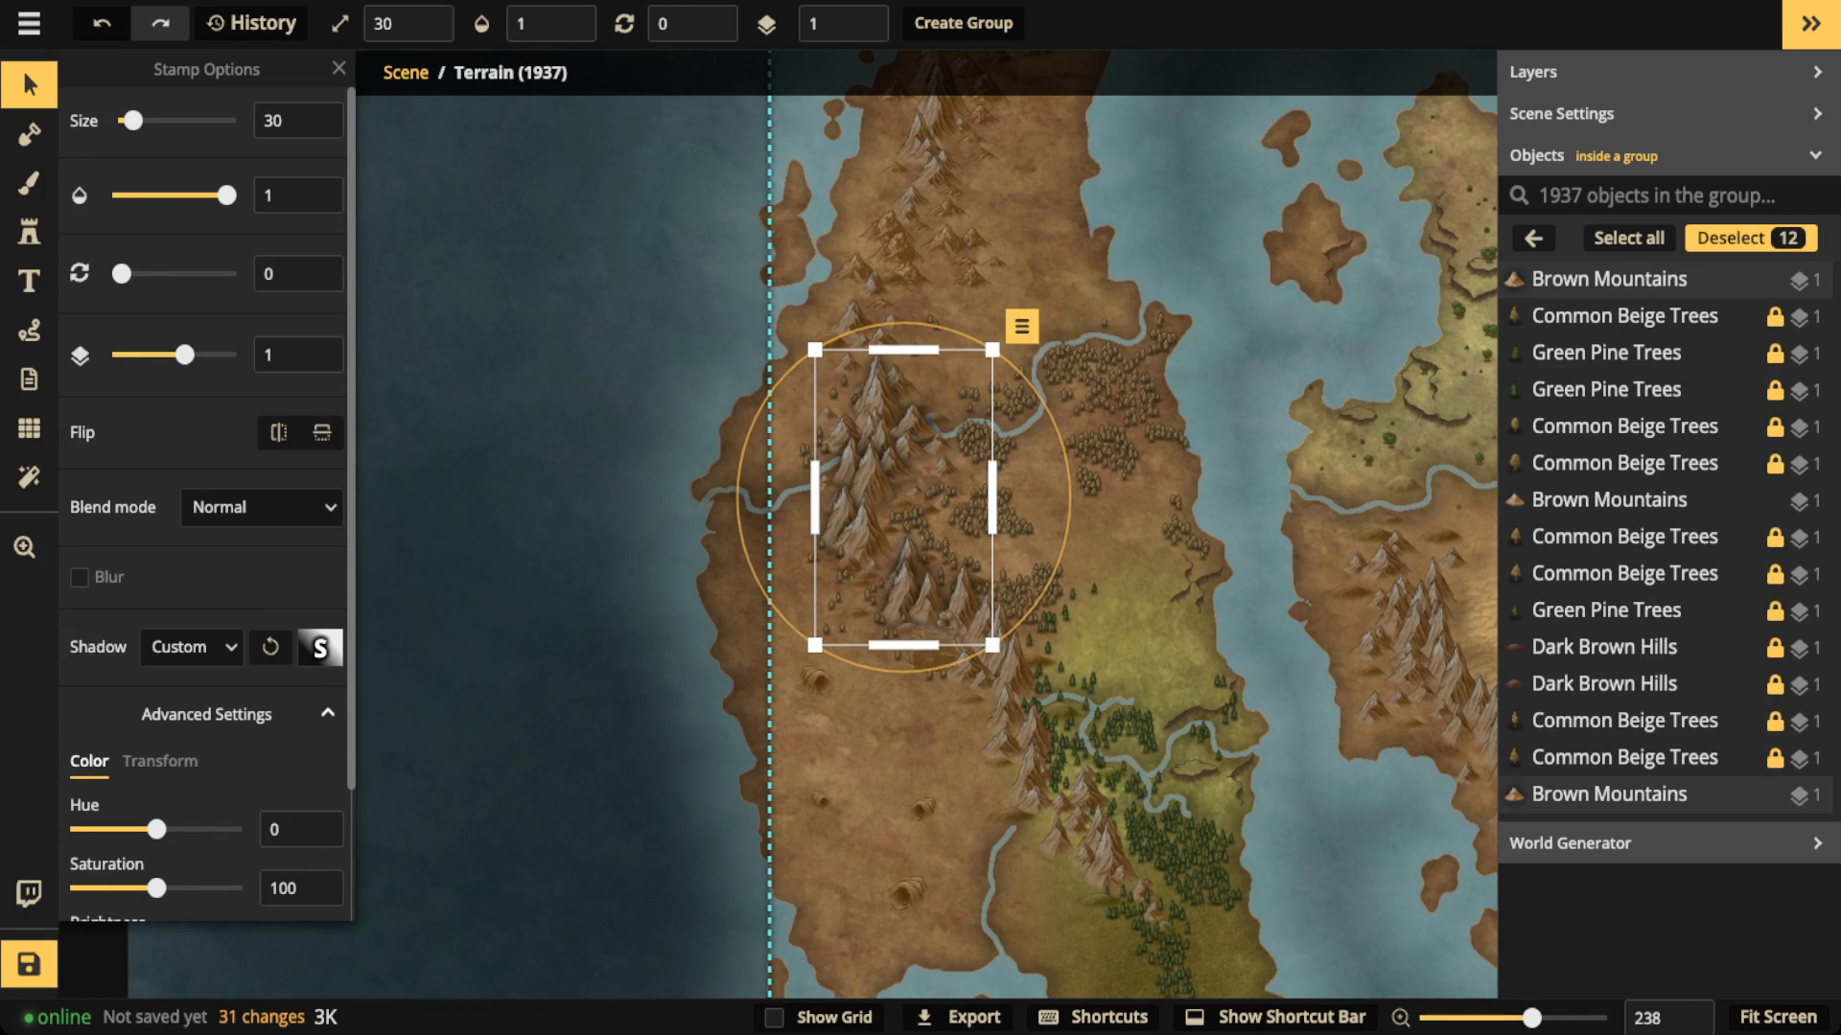
{"action": "left_click", "coordinate": [320, 648]}
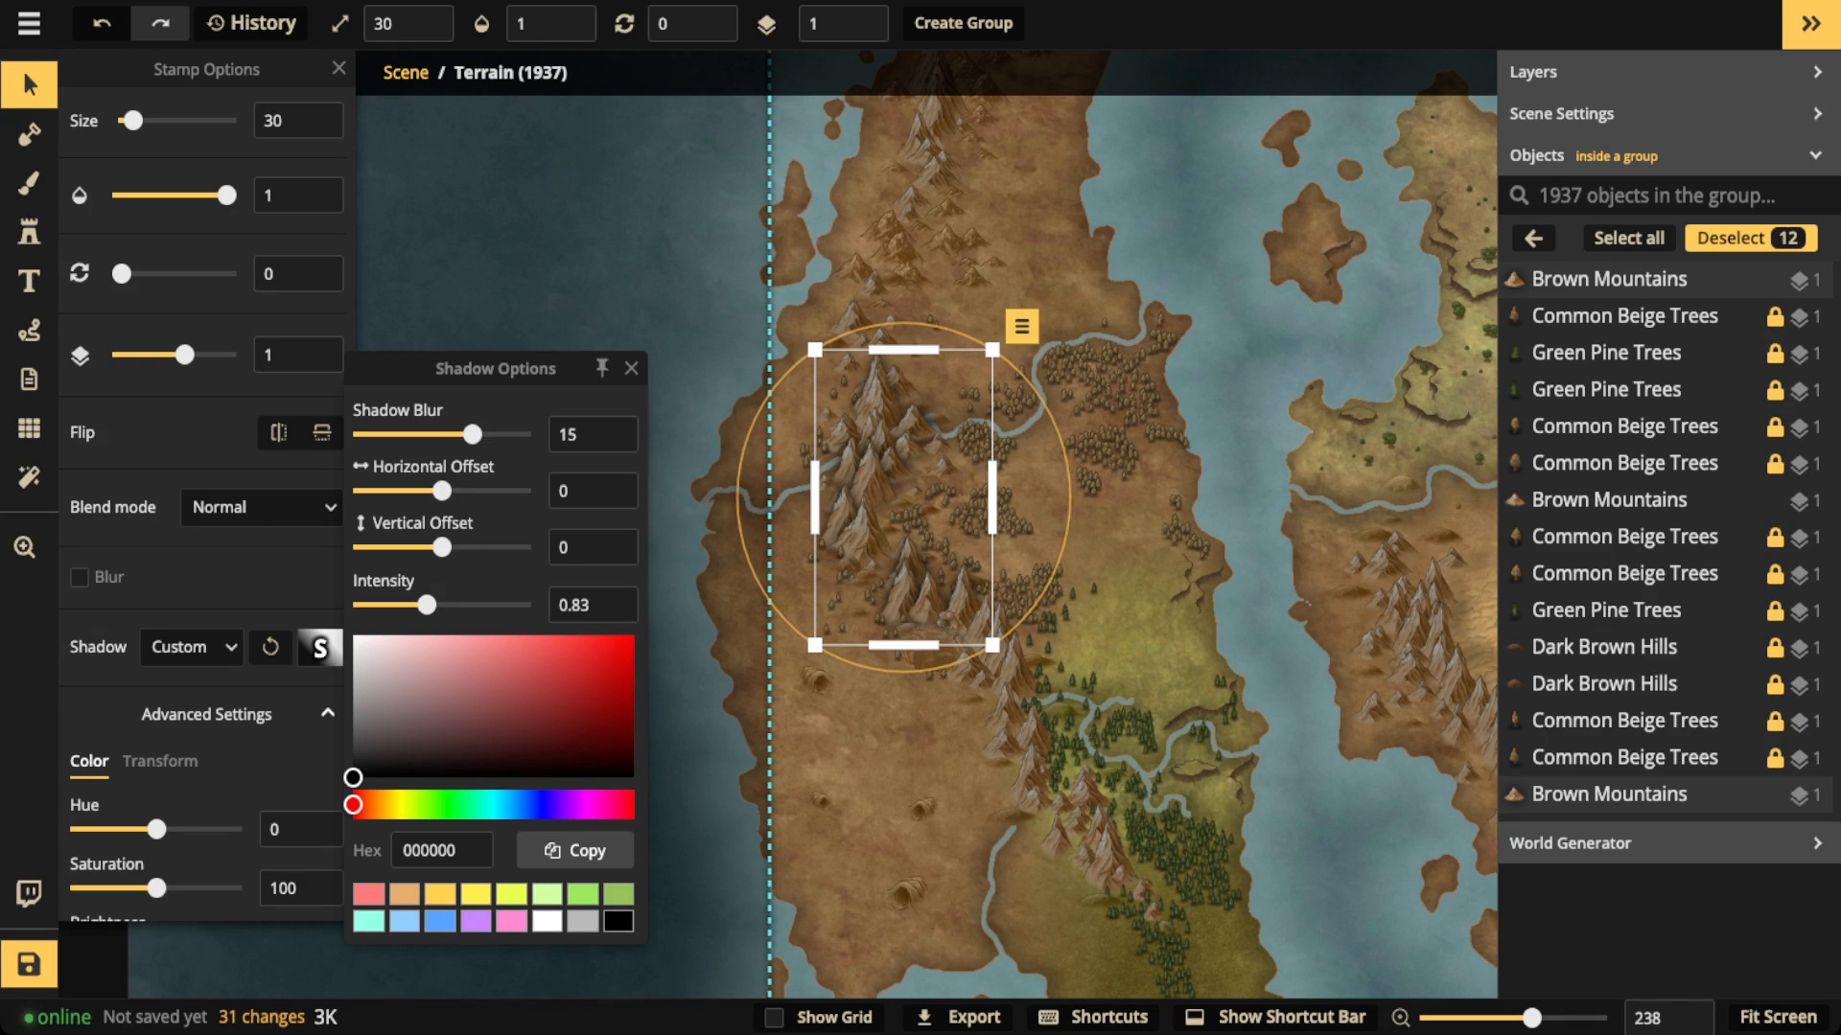
{"action": "left_click", "coordinate": [547, 921]}
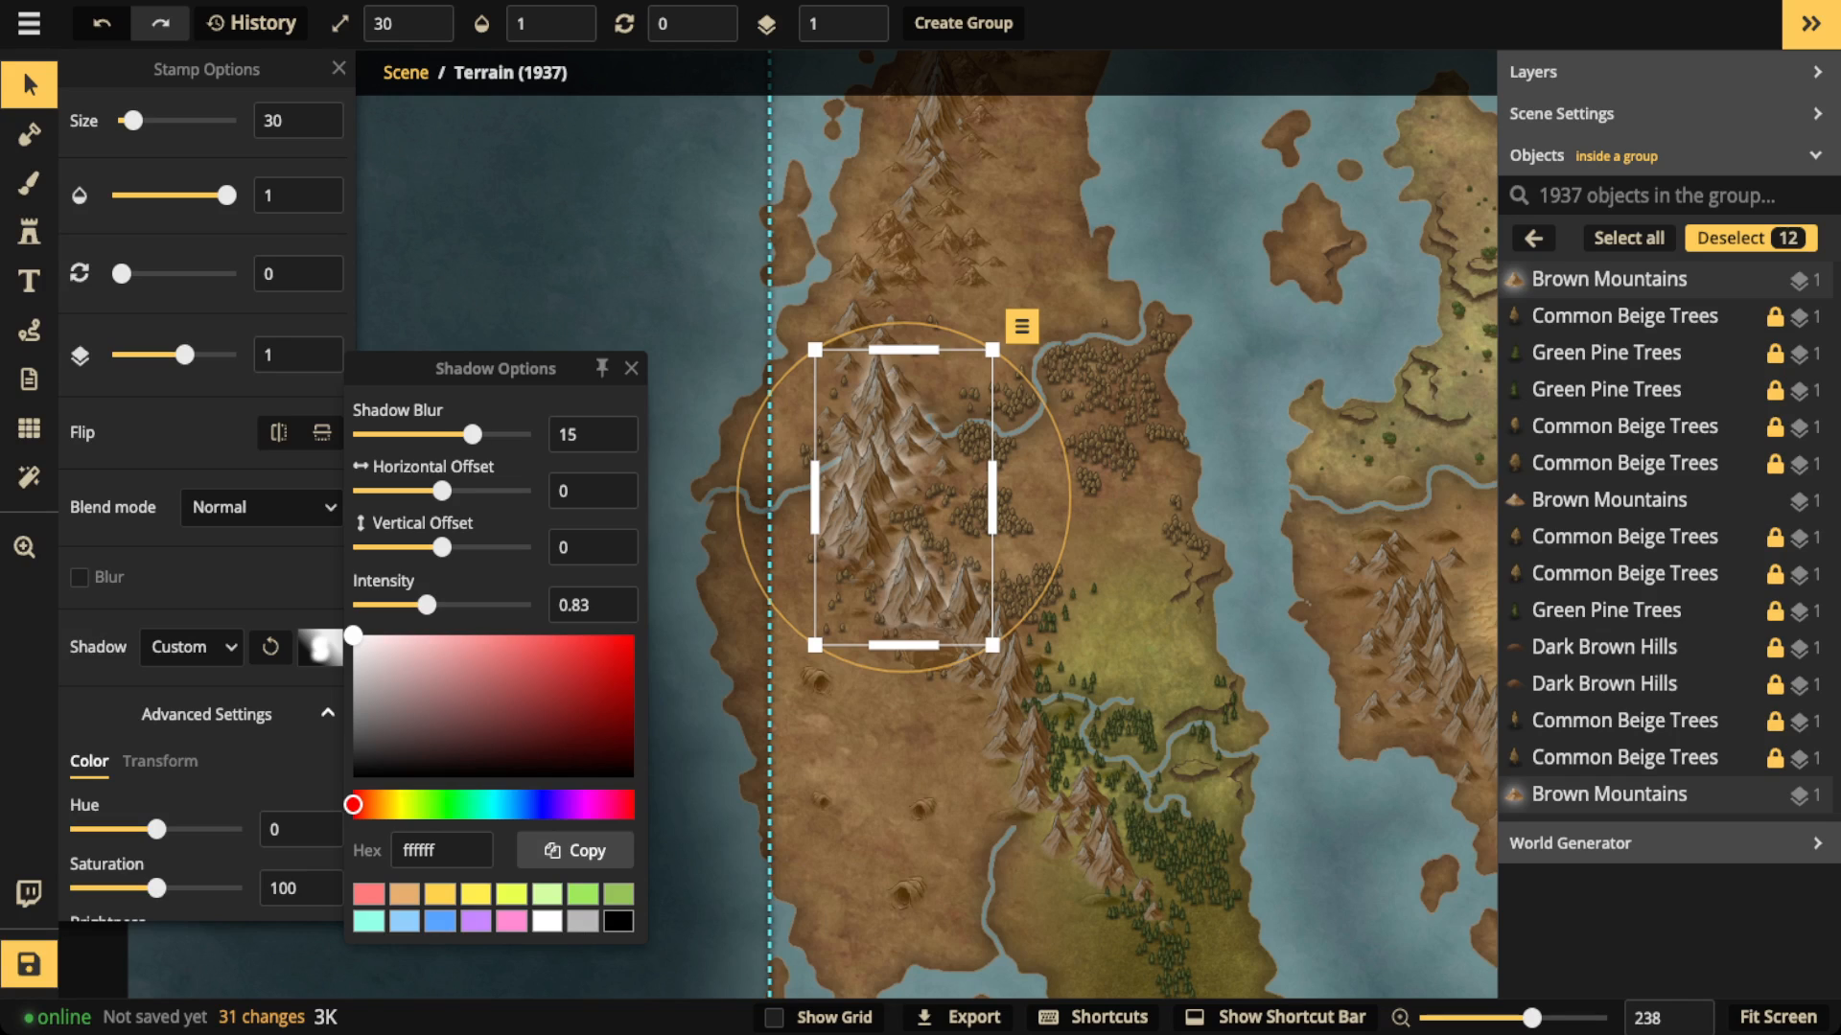
{"action": "left_click", "coordinate": [496, 434]}
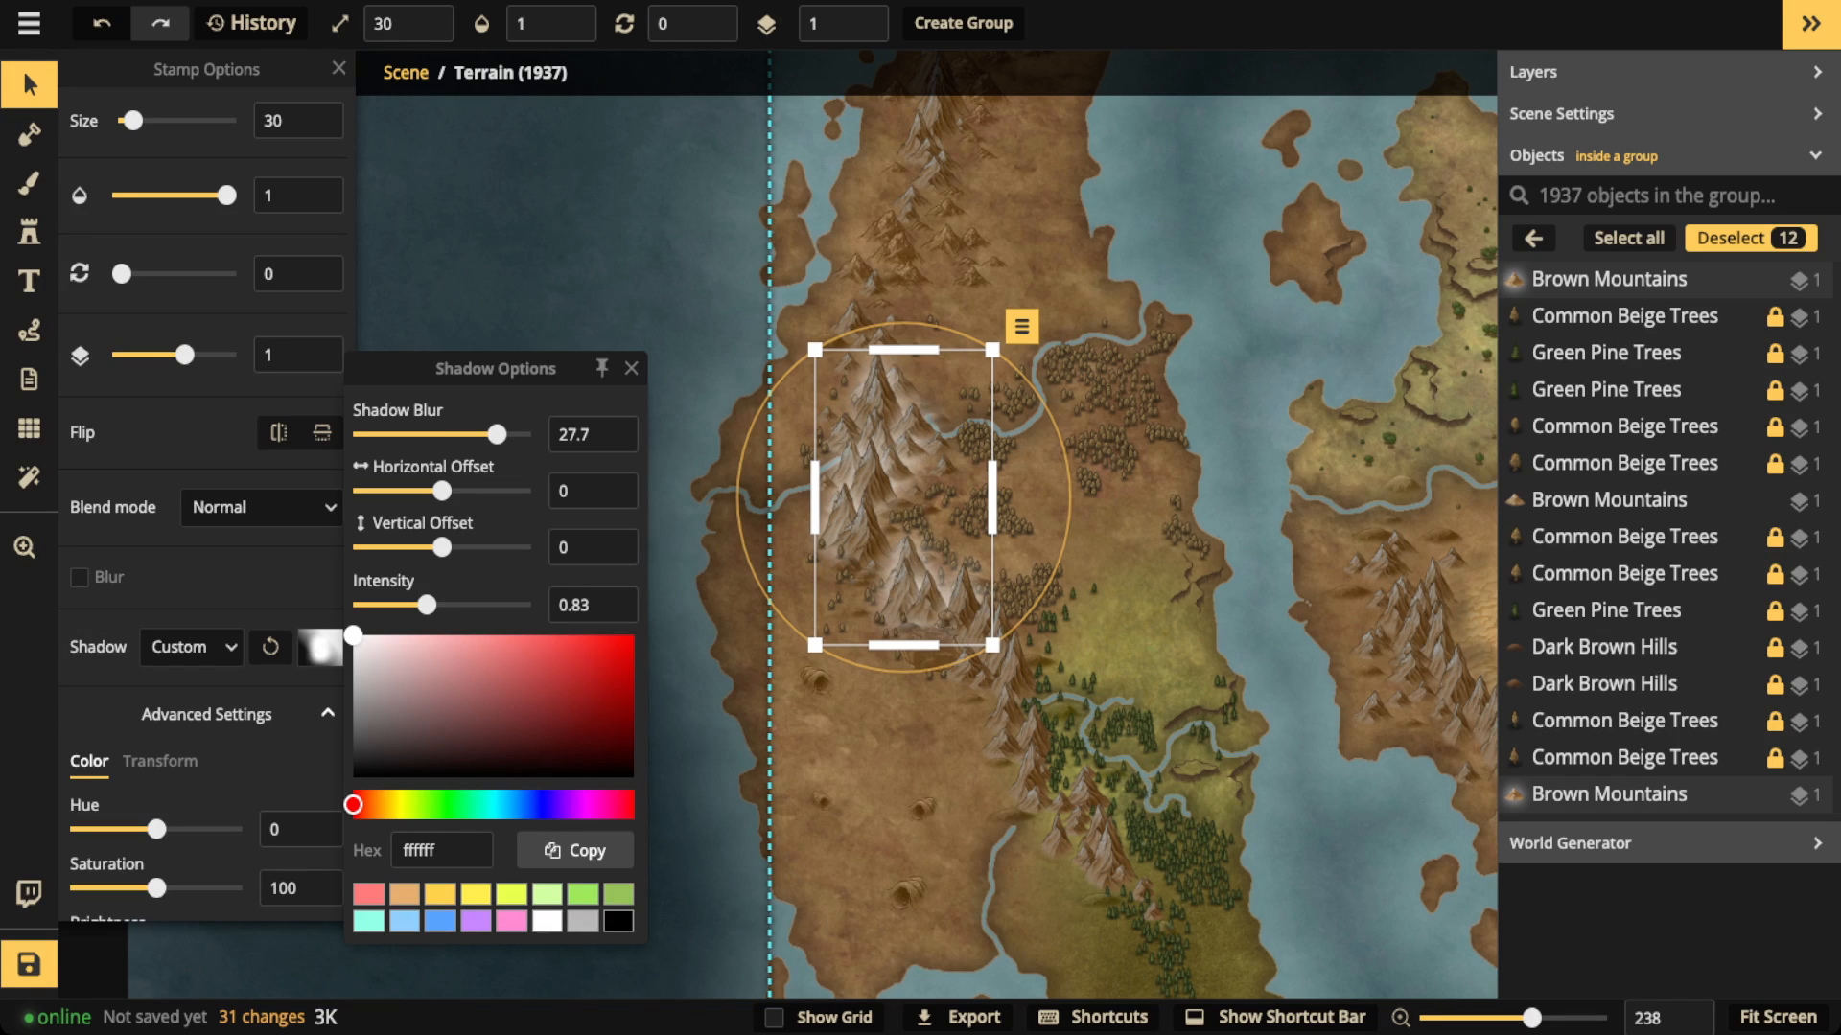
{"action": "left_click_drag", "start_coordinate": [442, 548], "coordinate": [413, 547]}
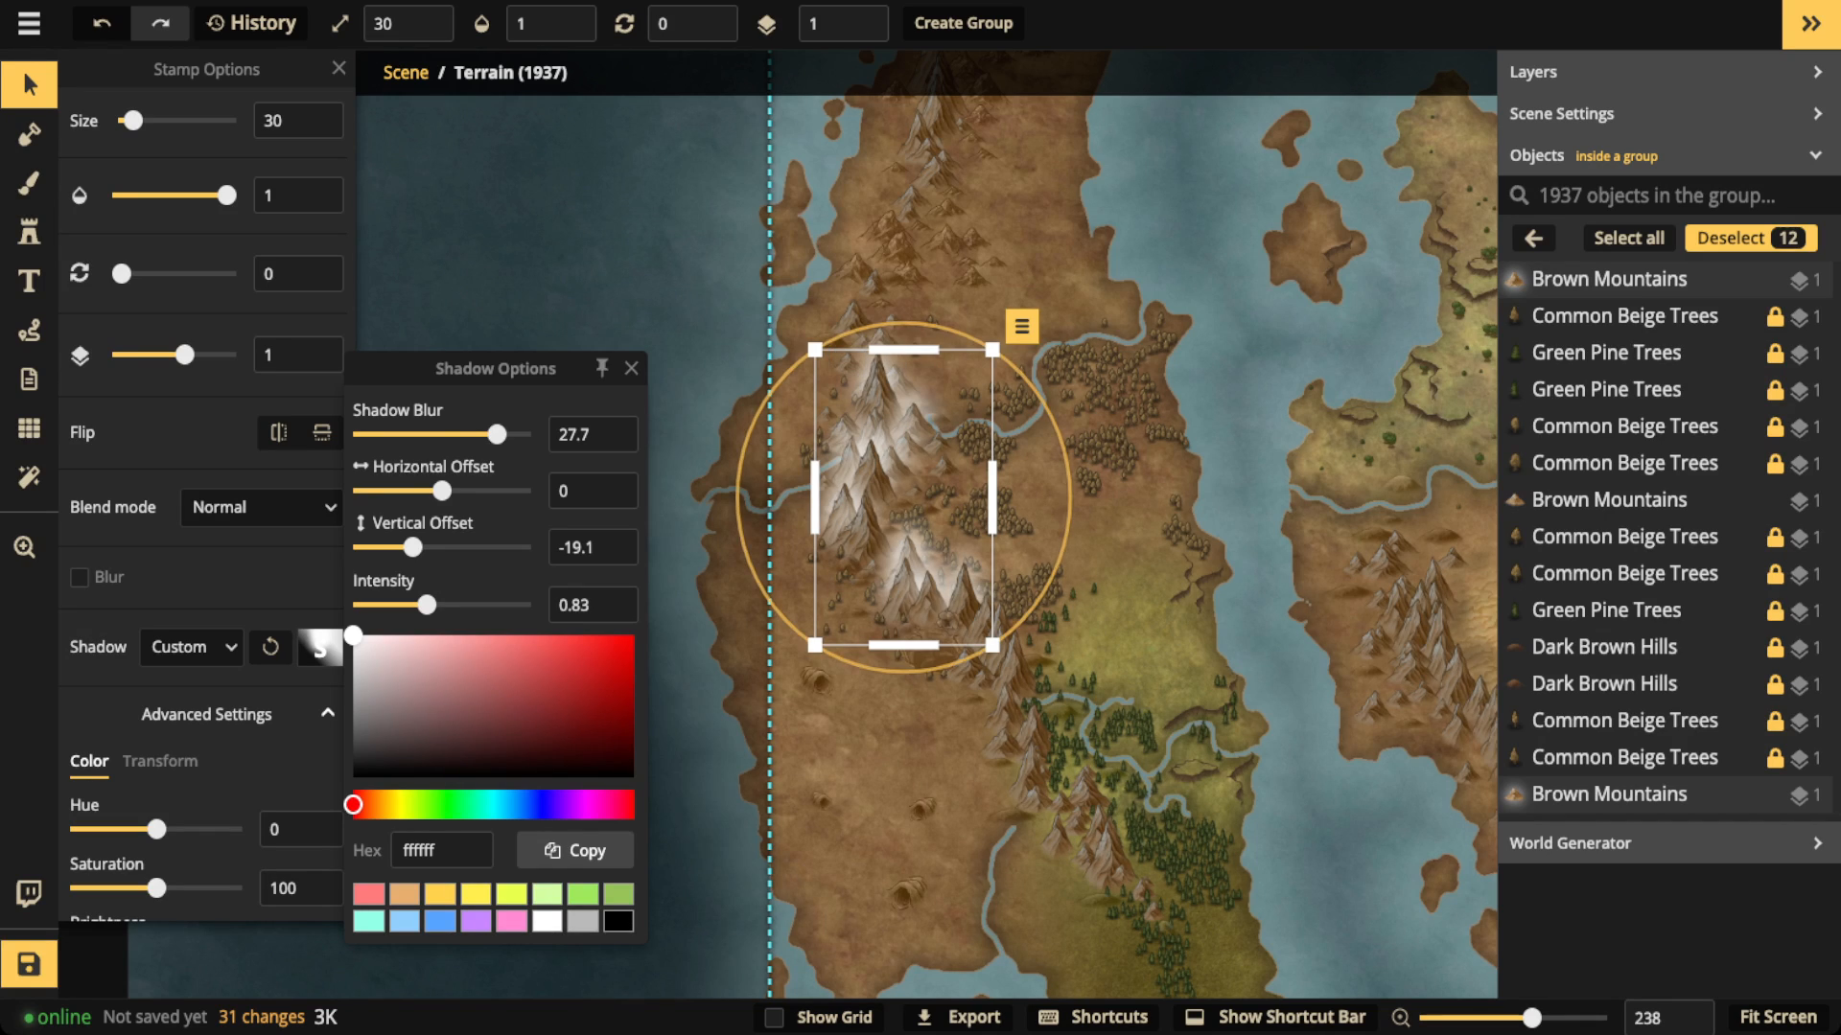
Step: Remove the custom shadow from the selected mountain stamps
{"action": "left_click", "coordinate": [192, 647]}
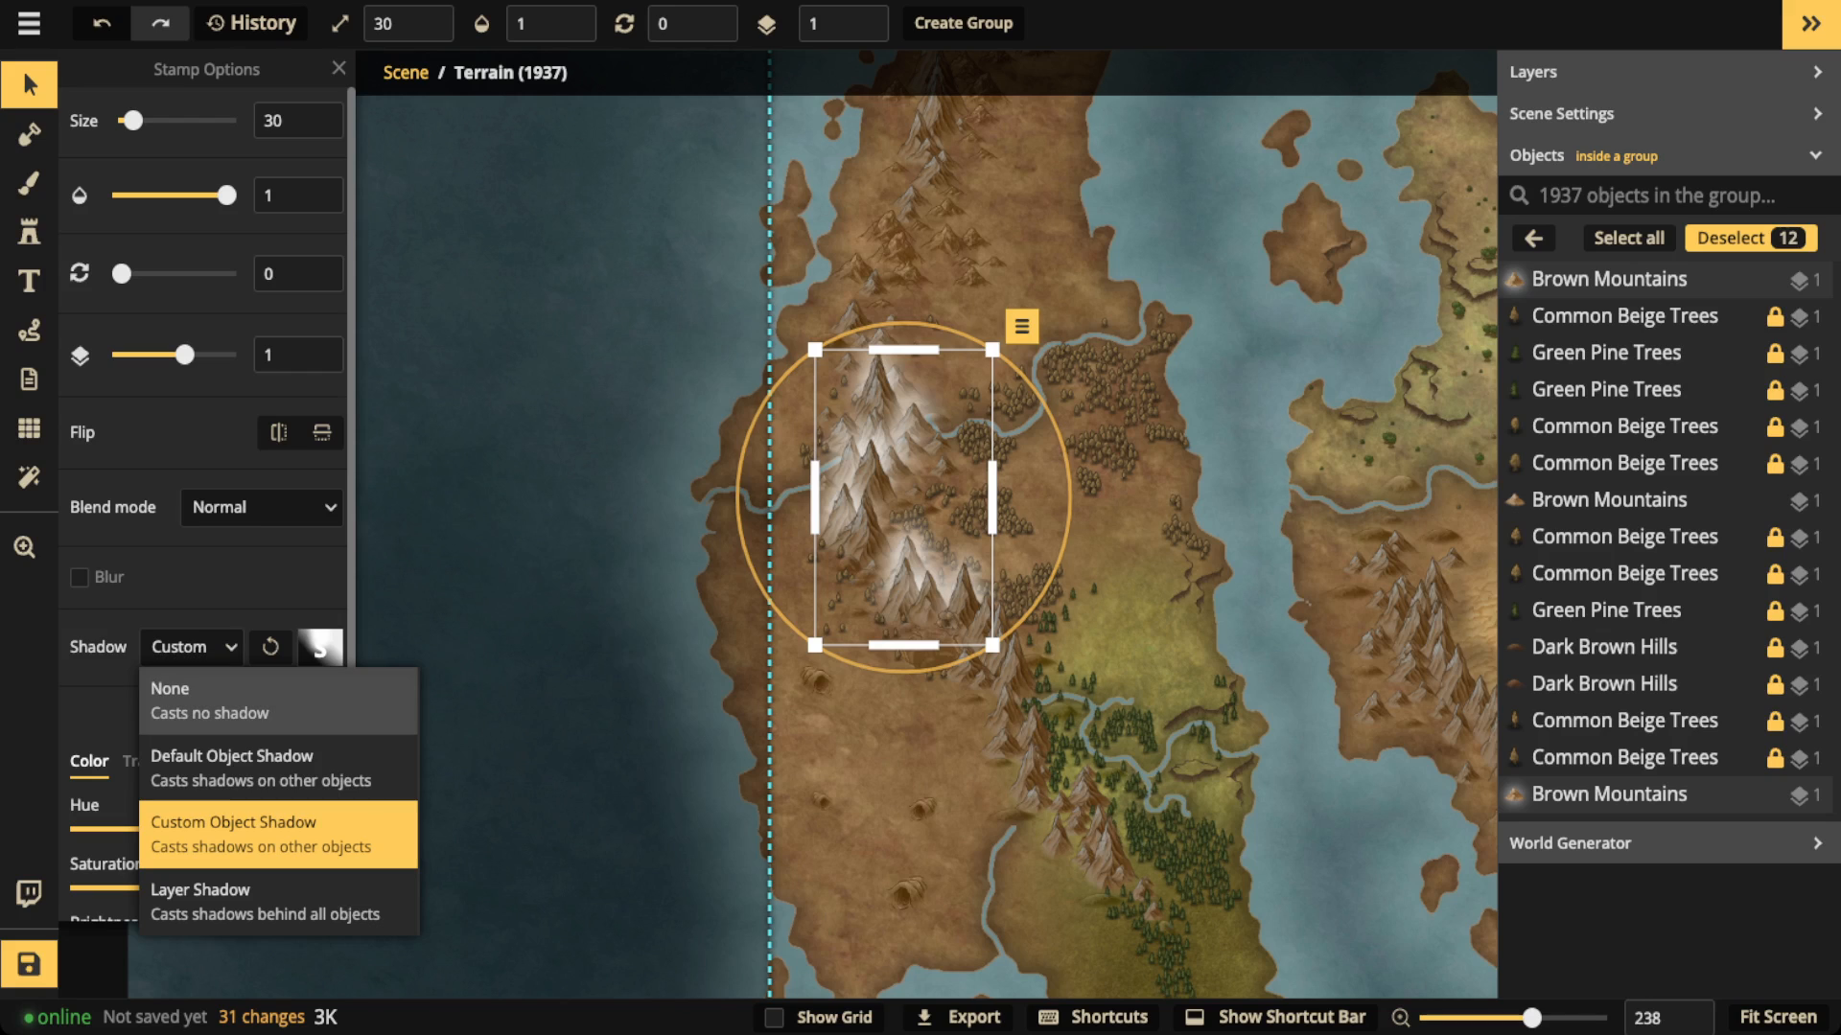
{"action": "left_click", "coordinate": [211, 700]}
{"action": "left_click", "coordinate": [192, 647]}
{"action": "left_click", "coordinate": [211, 700]}
Step: Select the glowing volcano stamp in the red southeastern mountains and give it a custom object shadow
{"action": "left_click_drag", "start_coordinate": [1237, 460], "coordinate": [624, 627]}
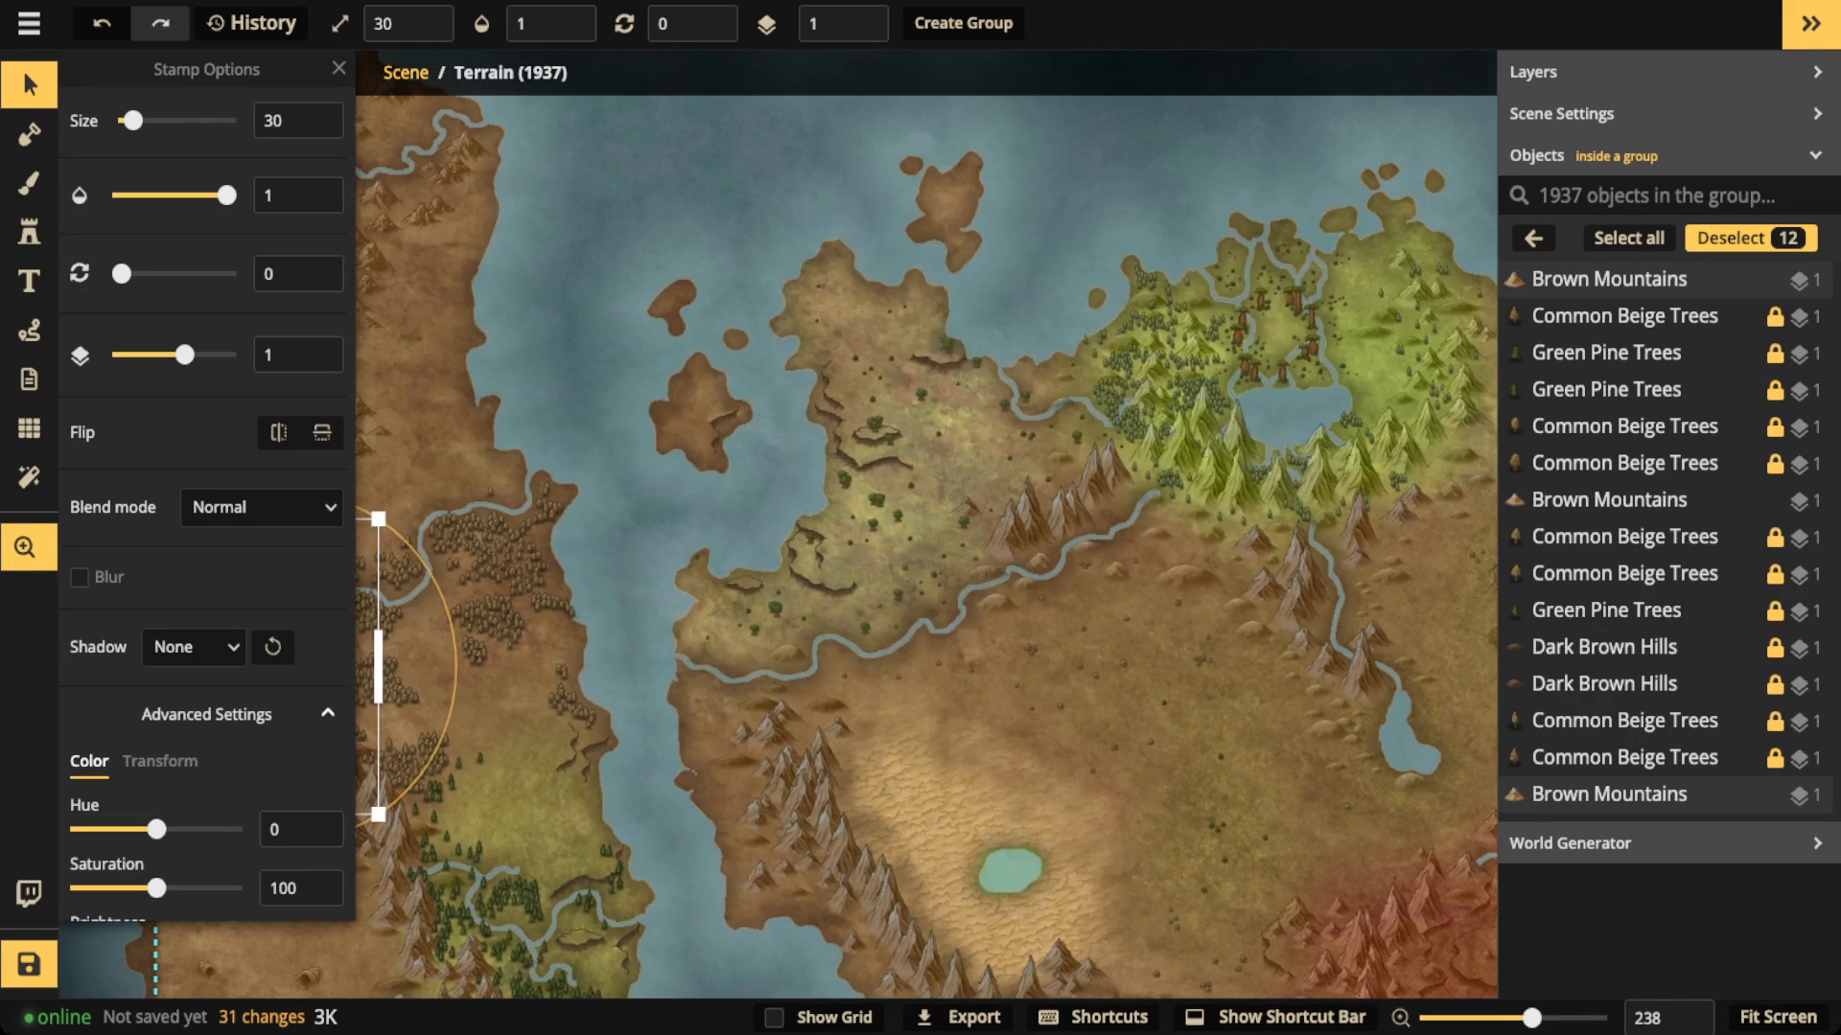
{"action": "left_click_drag", "start_coordinate": [1102, 671], "coordinate": [737, 349]}
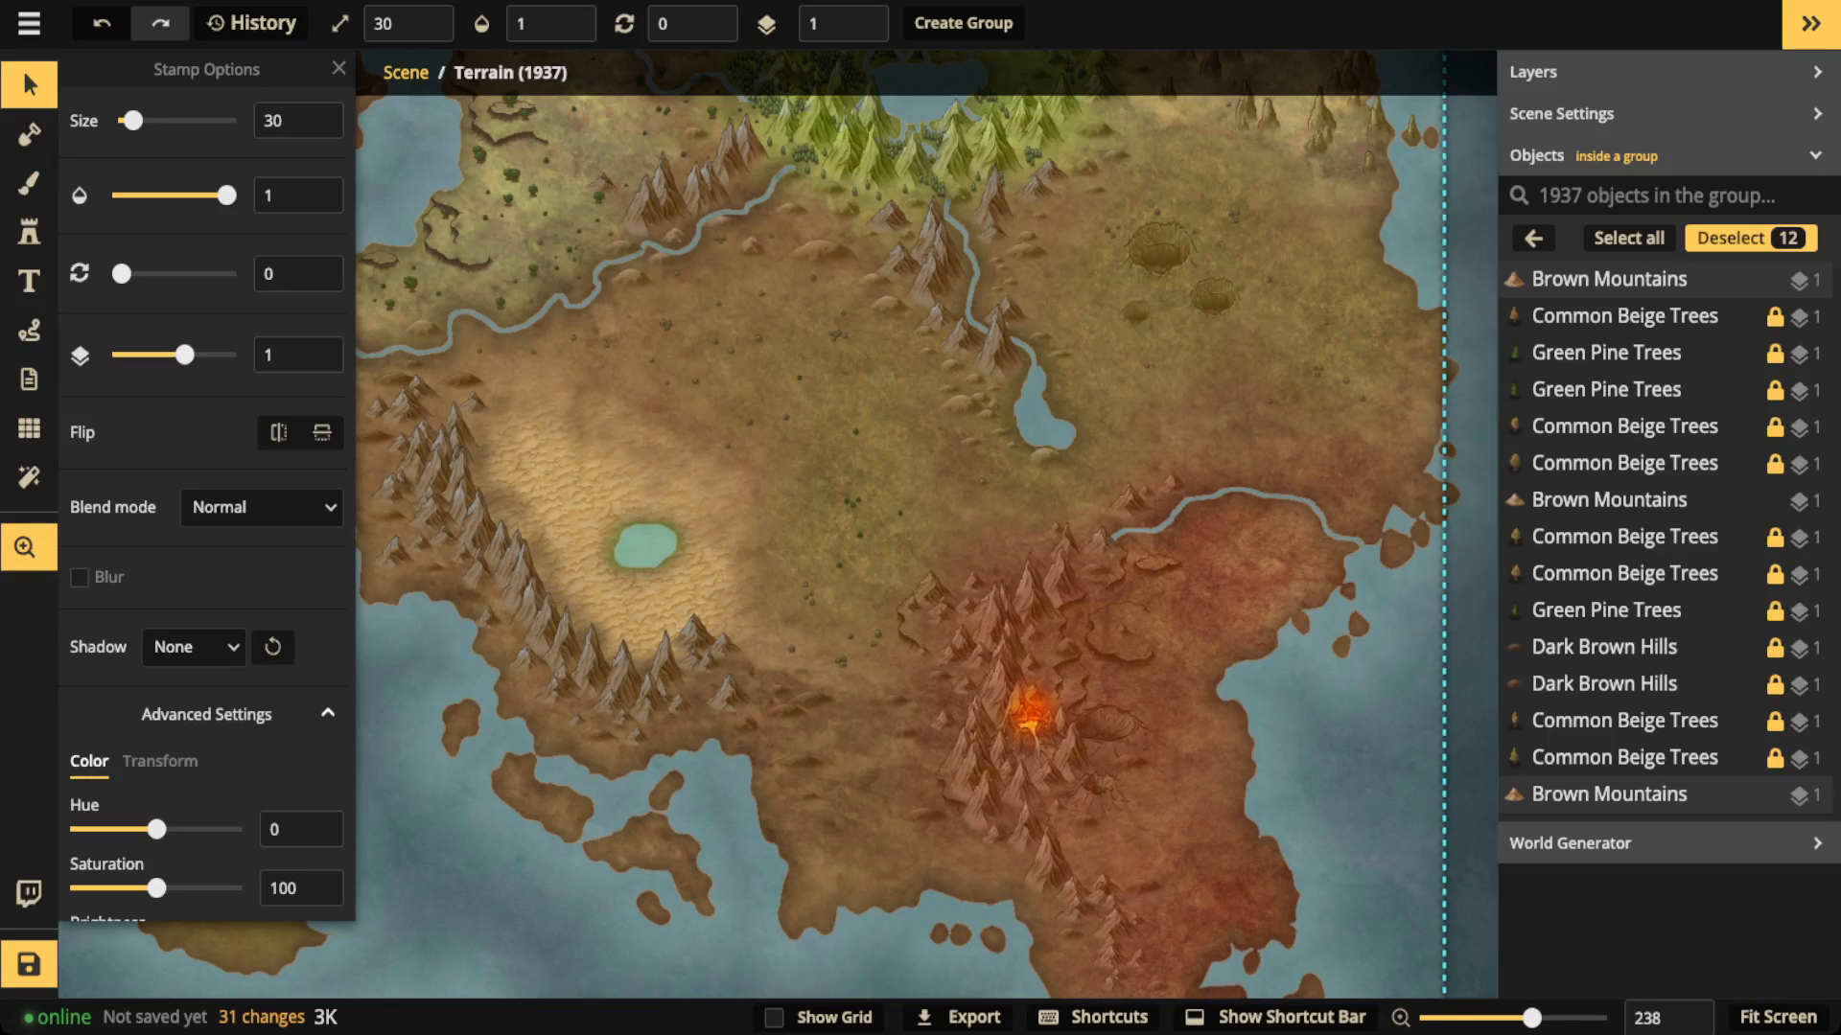
{"action": "left_click_drag", "start_coordinate": [1030, 717], "coordinate": [1003, 568]}
{"action": "scroll", "coordinate": [1003, 567], "scroll_direction": "up", "scroll_amount": 10}
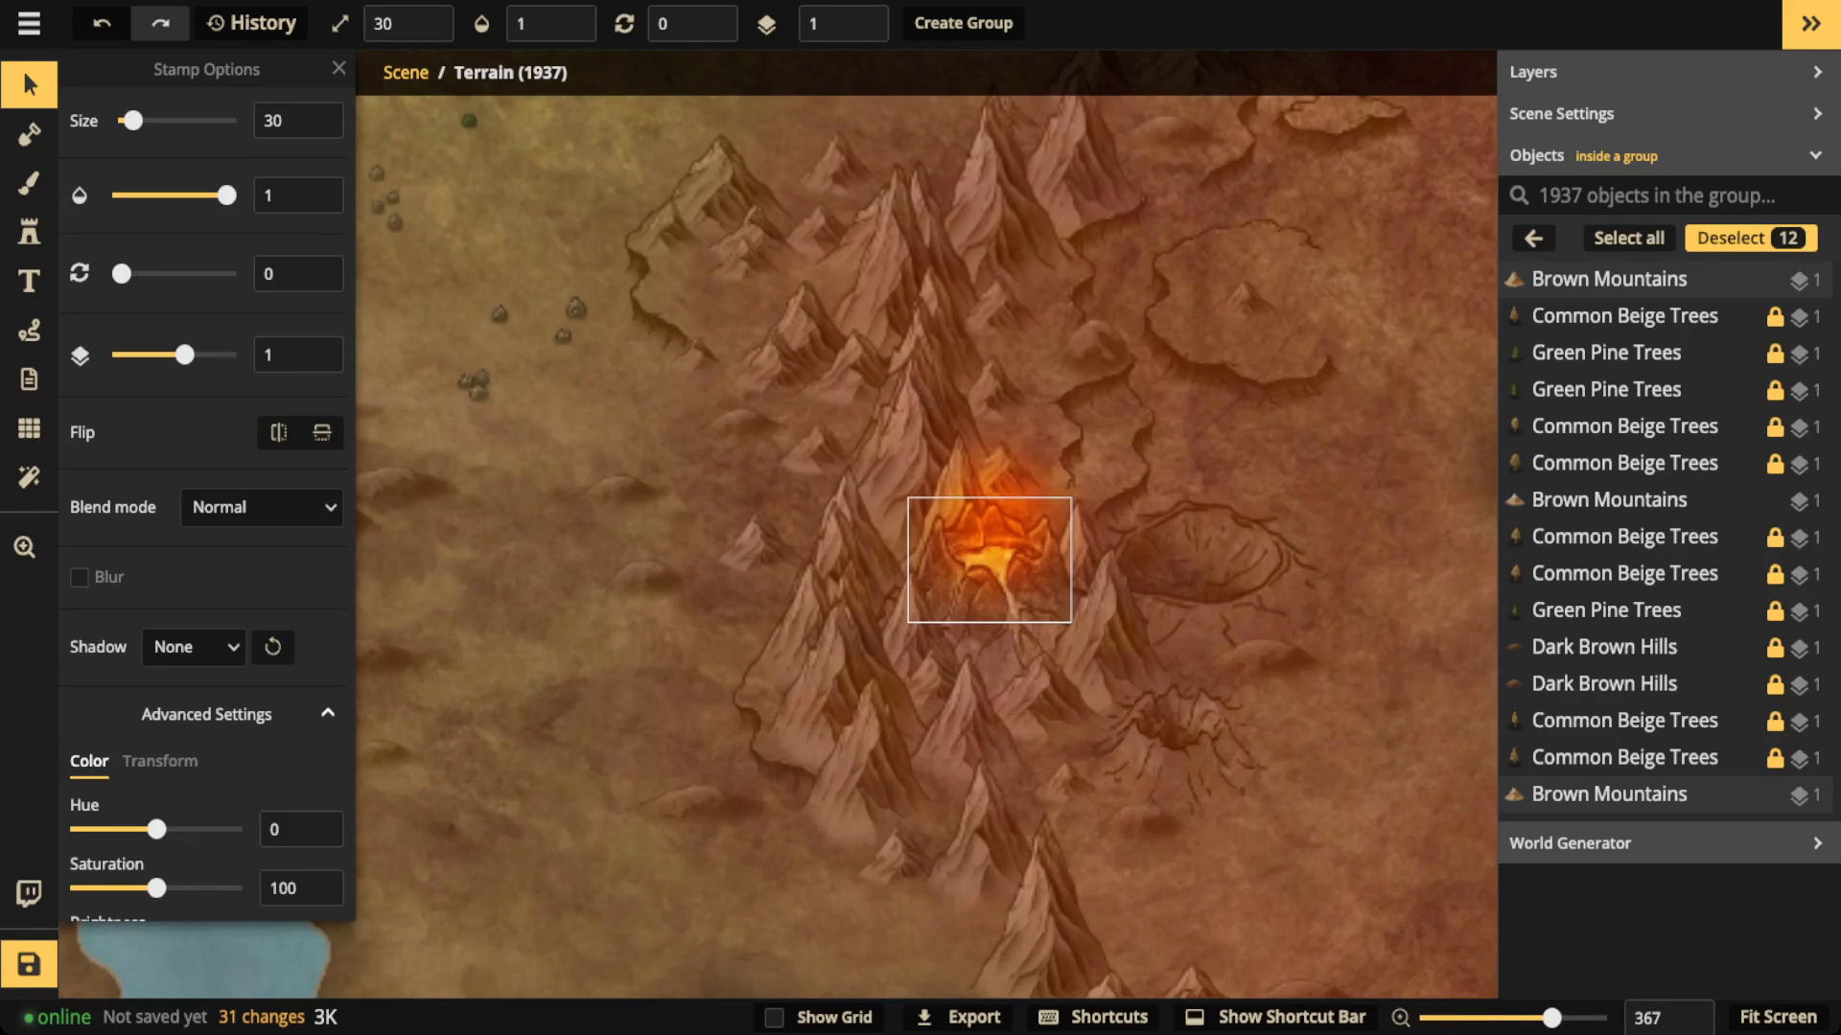
{"action": "scroll", "coordinate": [1003, 567], "scroll_direction": "up", "scroll_amount": 10}
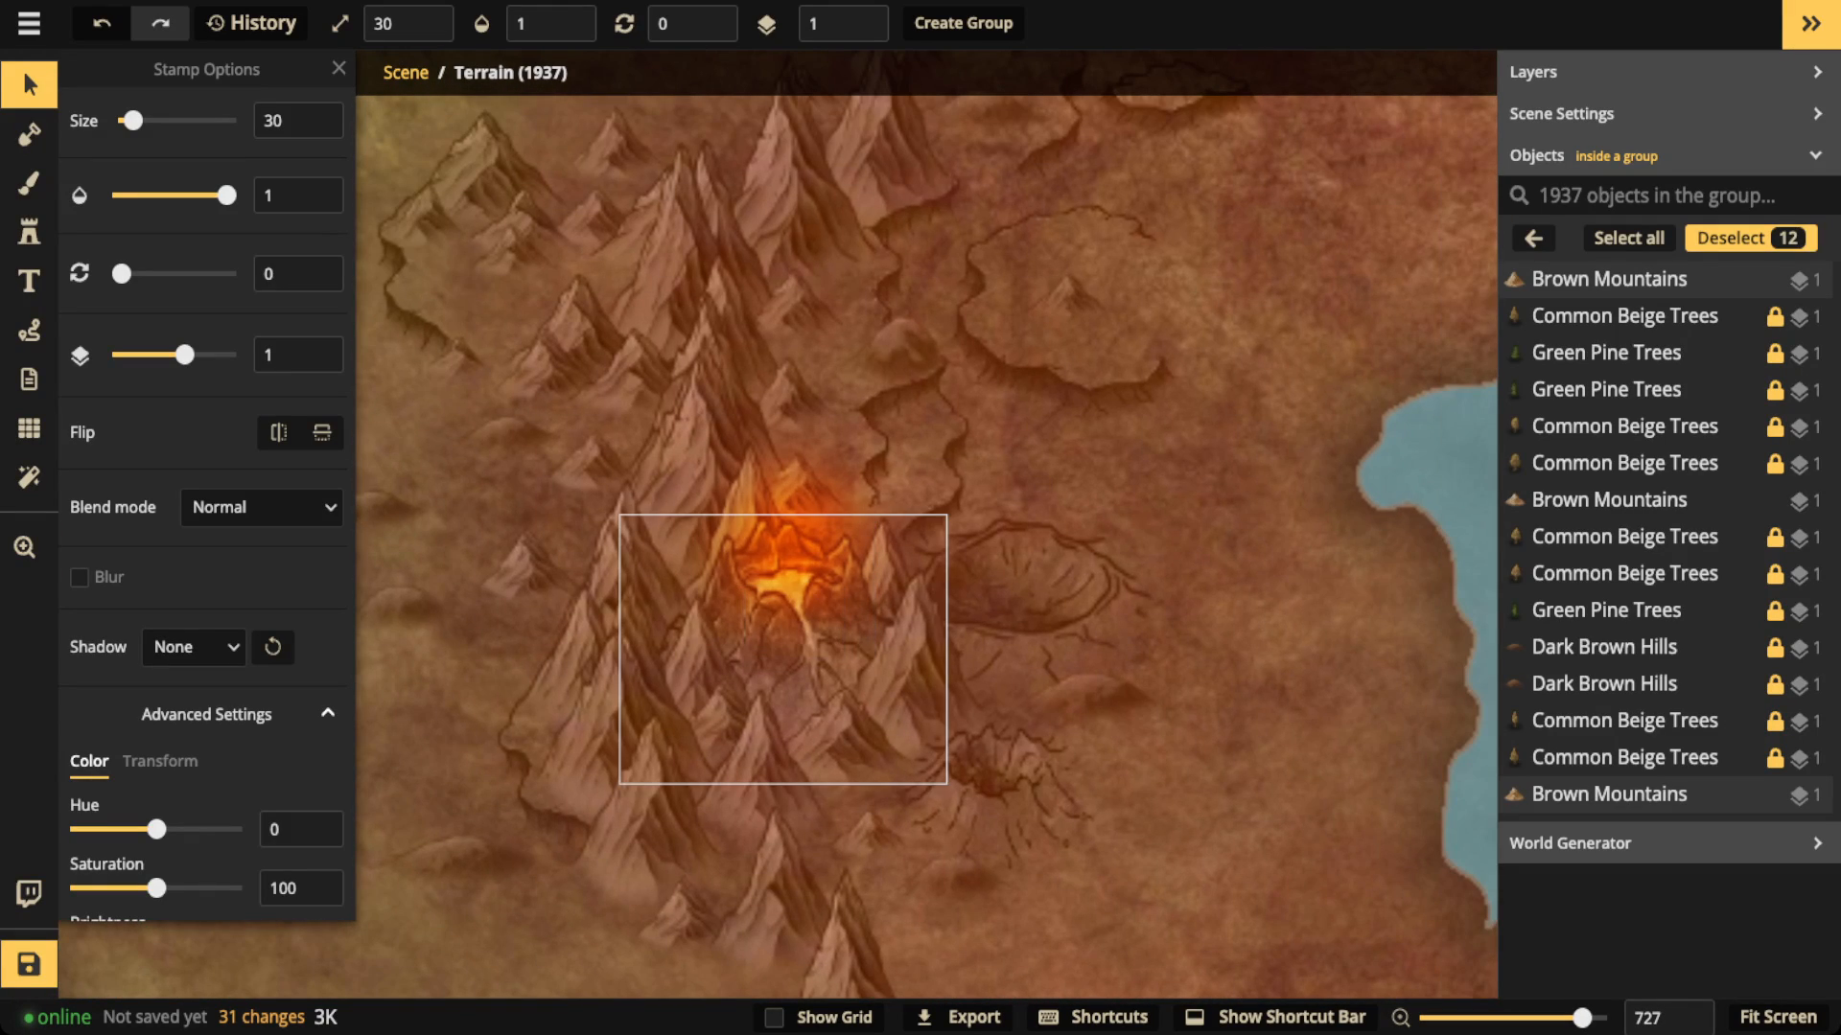
{"action": "left_click", "coordinate": [783, 633]}
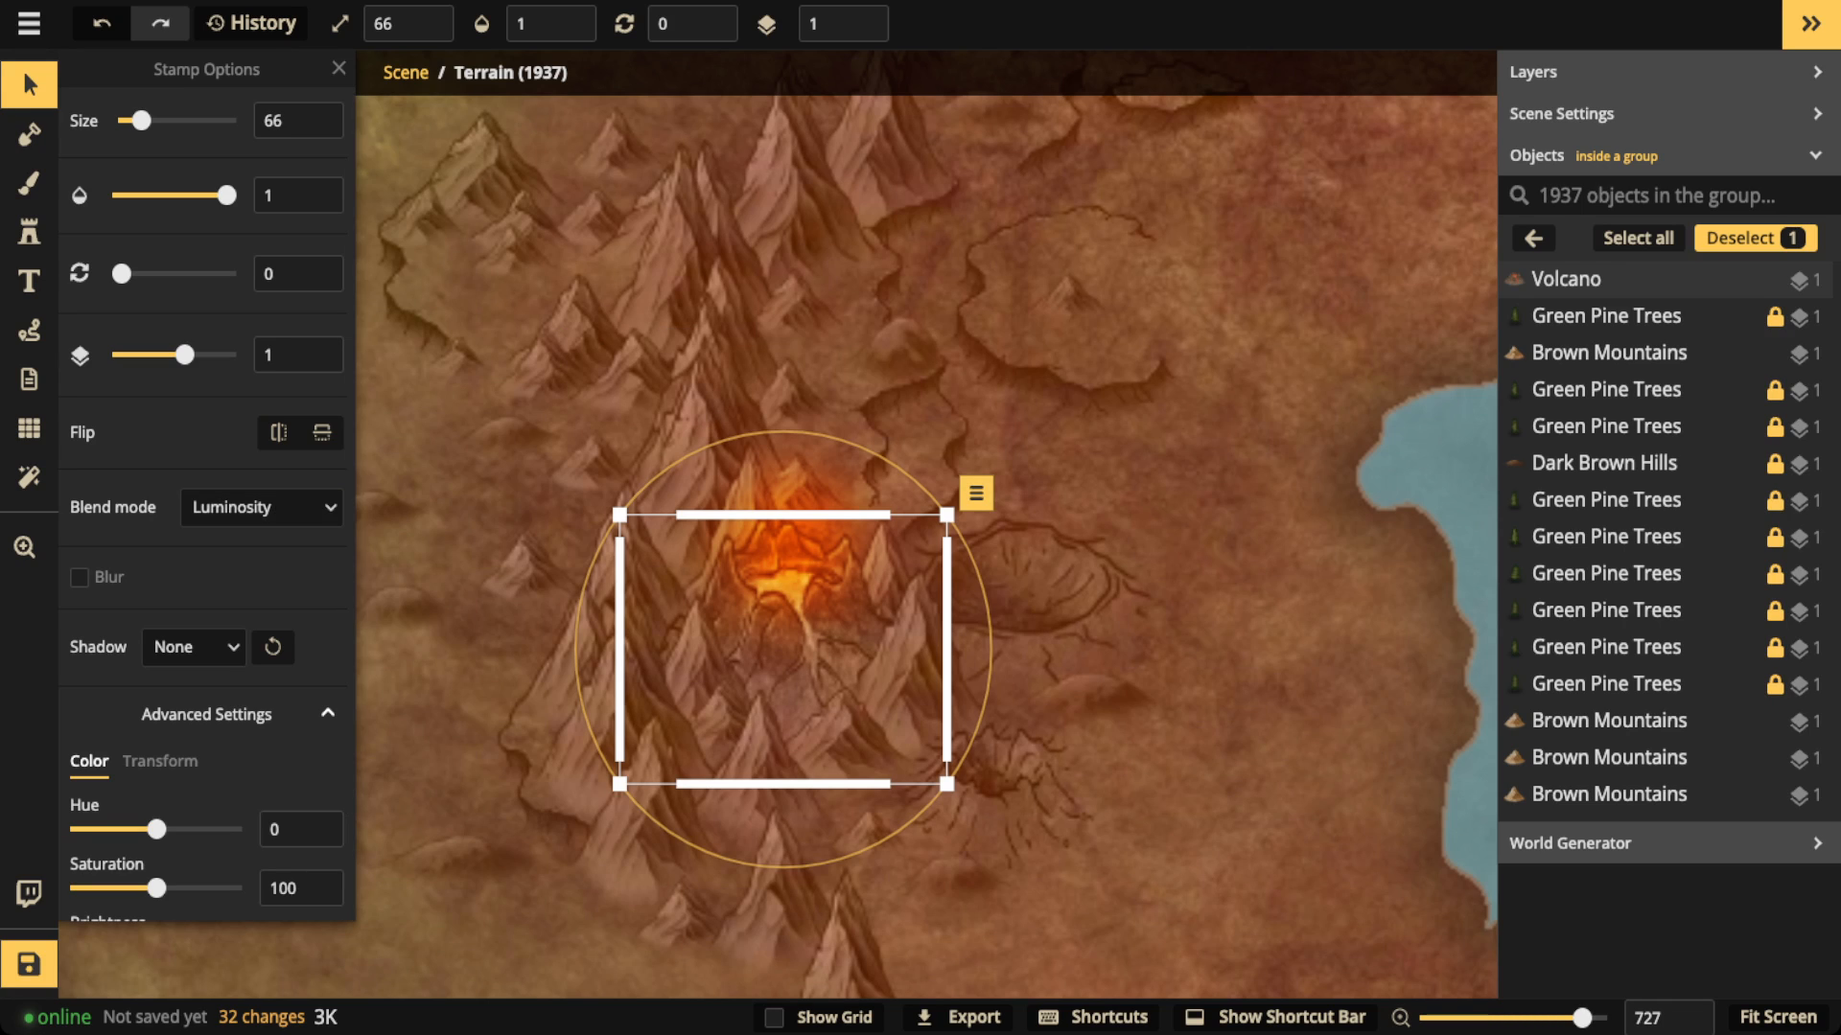
{"action": "scroll", "coordinate": [192, 628], "scroll_direction": "down", "scroll_amount": 1}
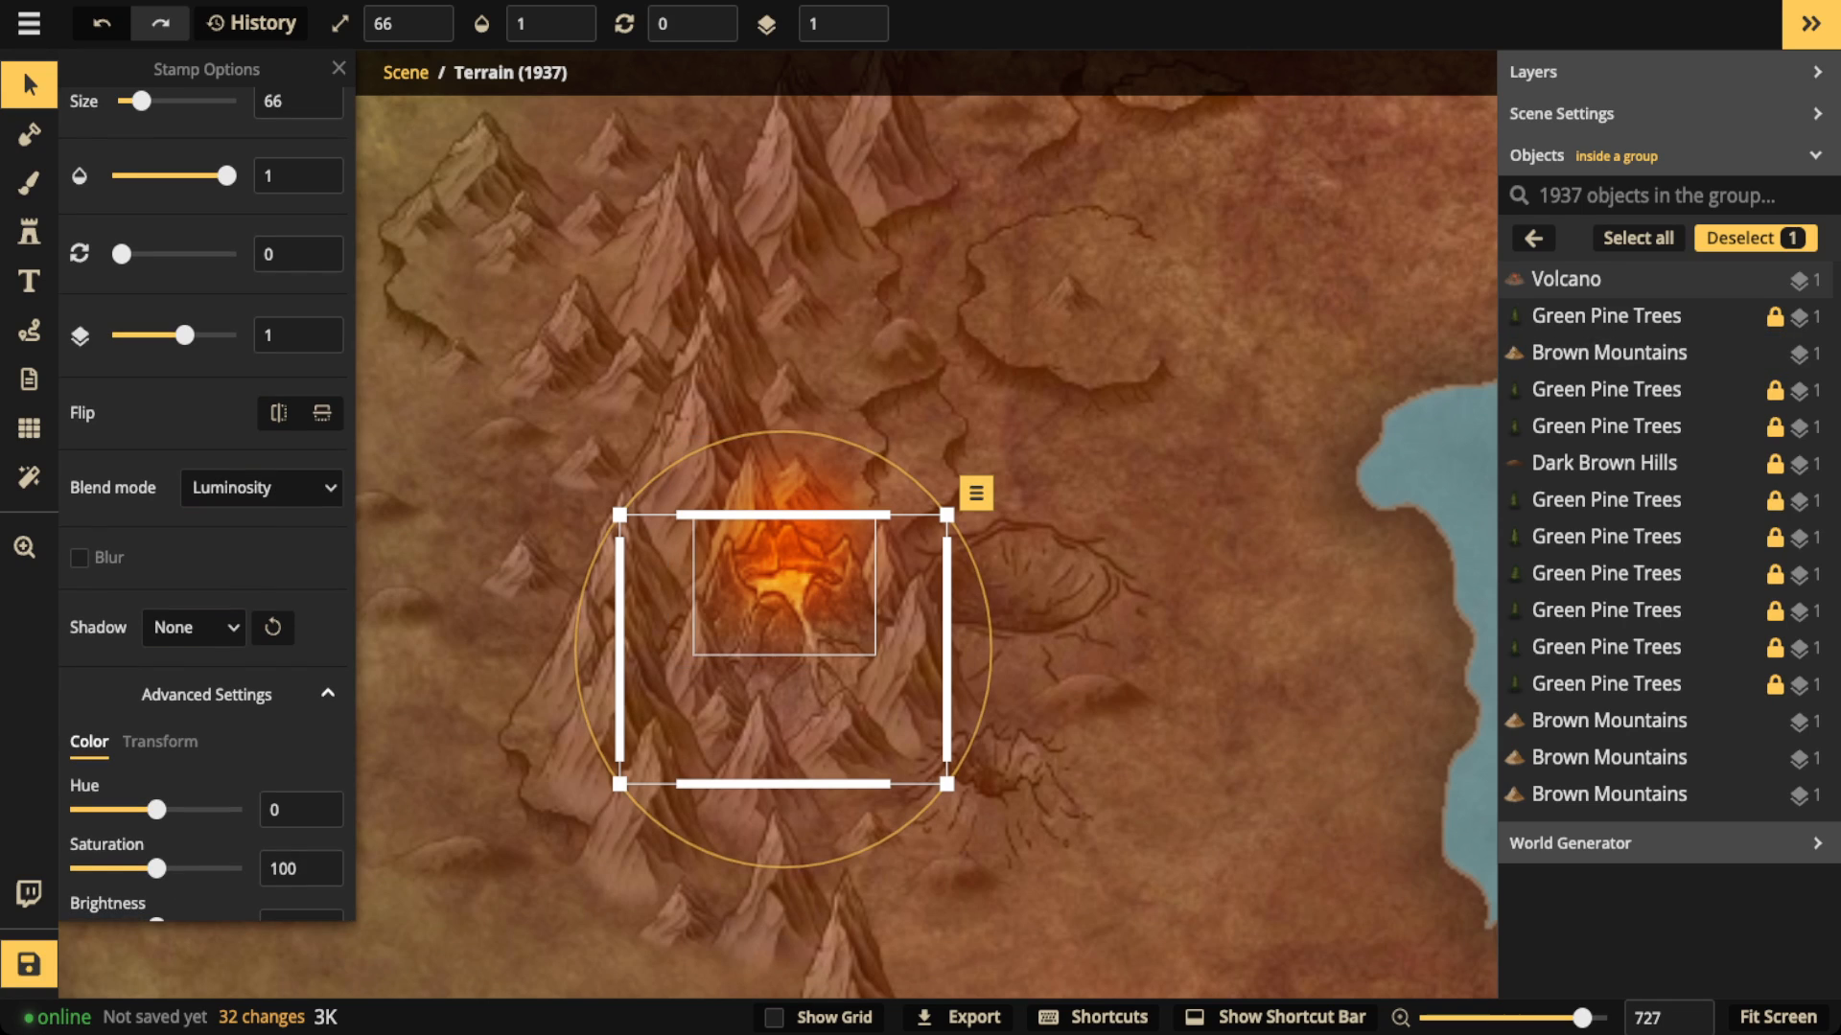
{"action": "left_click", "coordinate": [192, 628]}
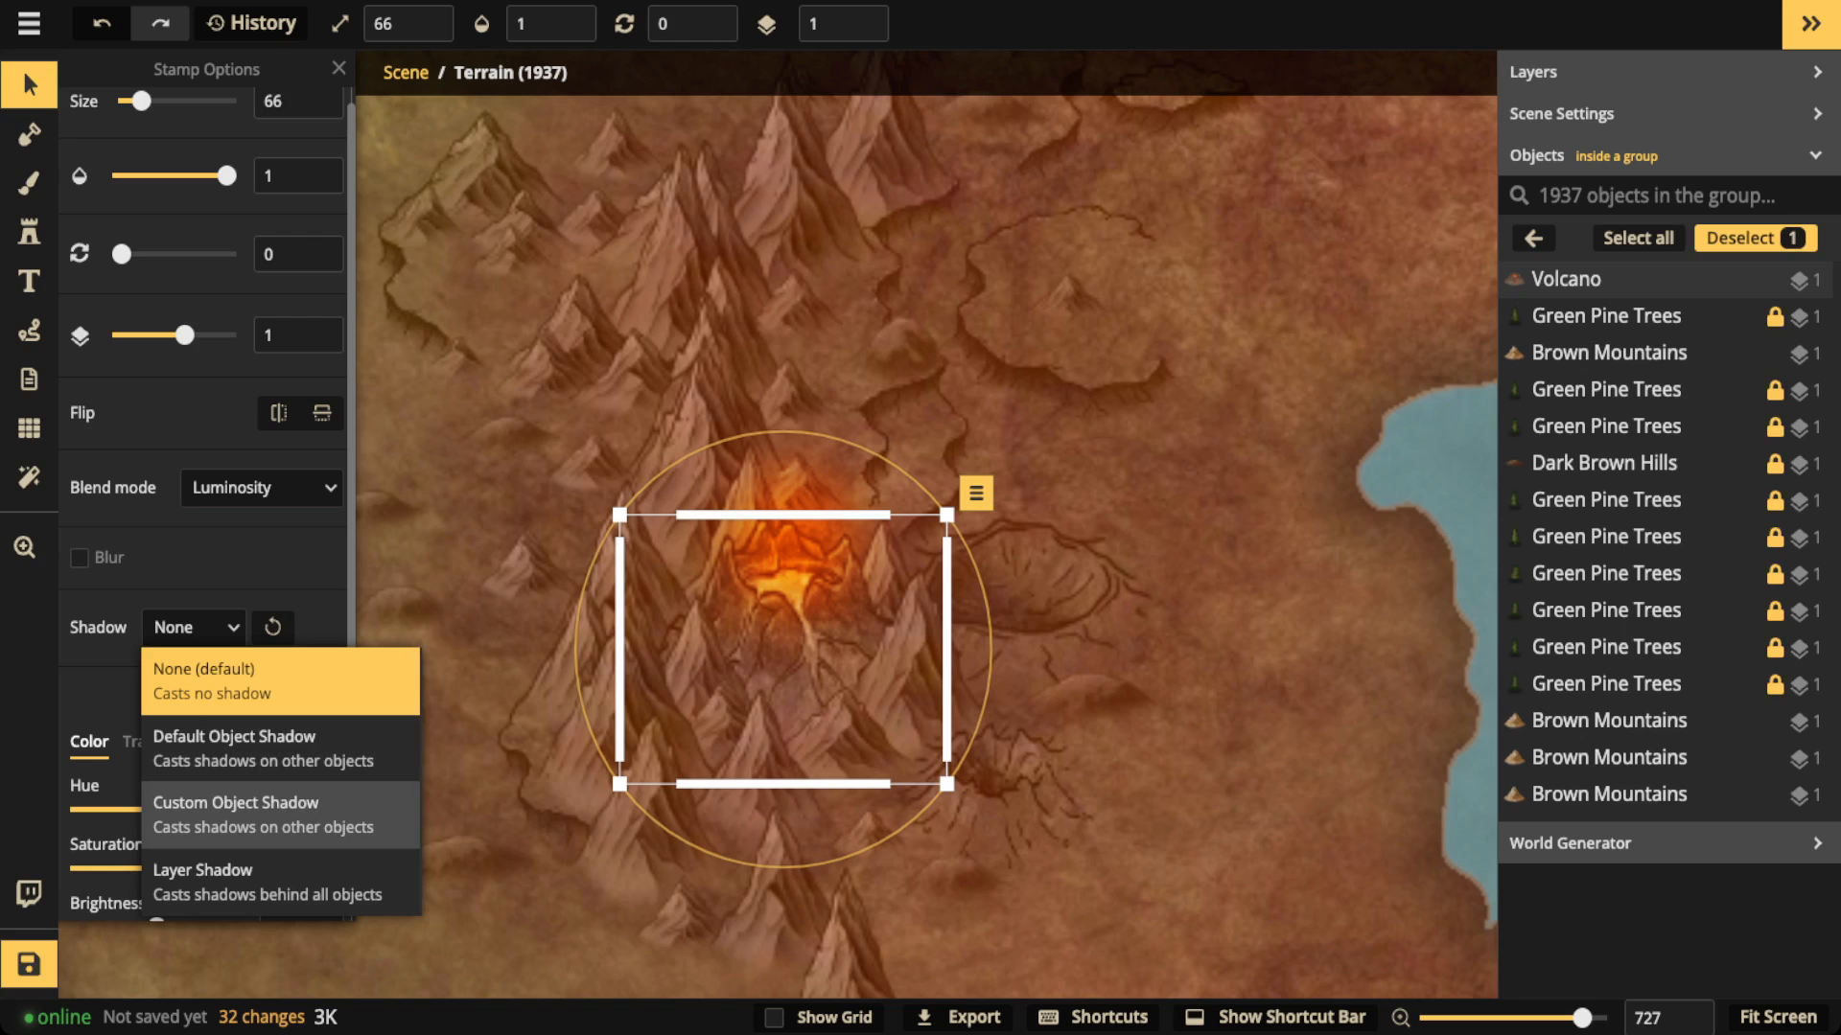
{"action": "left_click", "coordinate": [278, 814]}
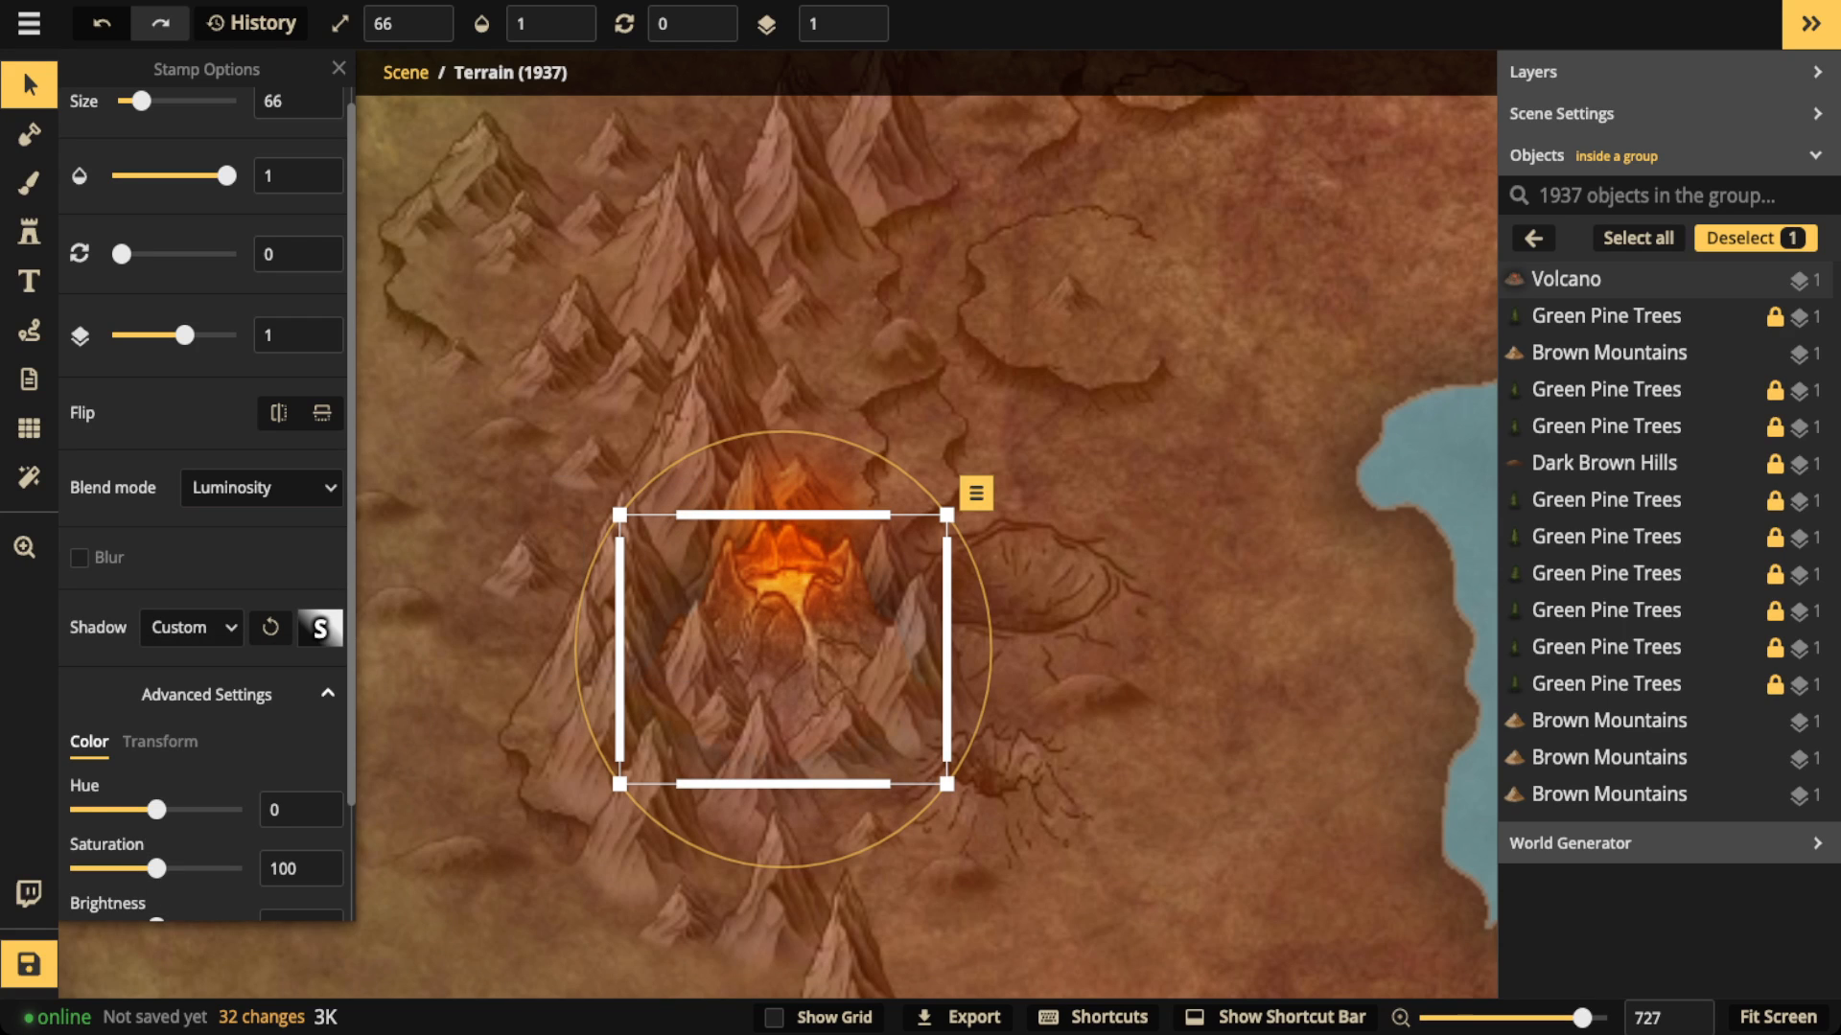
Step: Set the volcano shadow's vertical offset to -33.5 and its intensity to 0.6
{"action": "scroll", "coordinate": [202, 498], "scroll_direction": "down", "scroll_amount": 3}
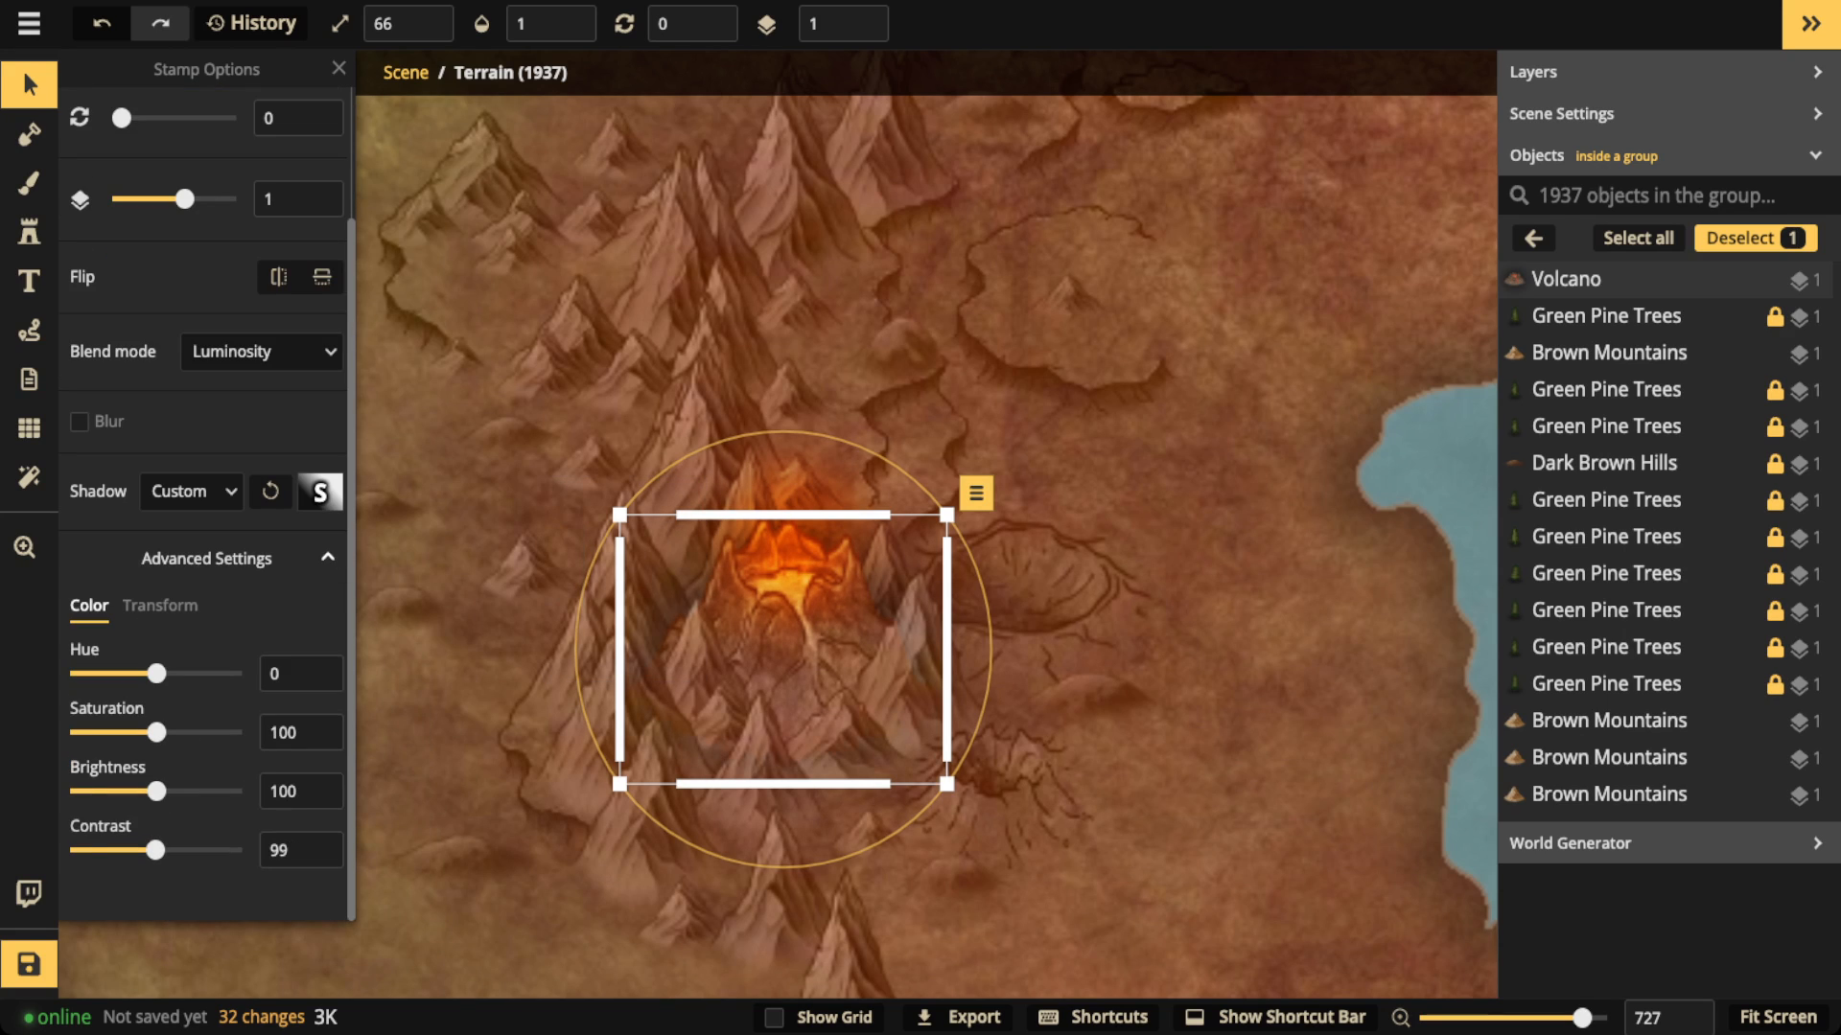
{"action": "left_click", "coordinate": [320, 491]}
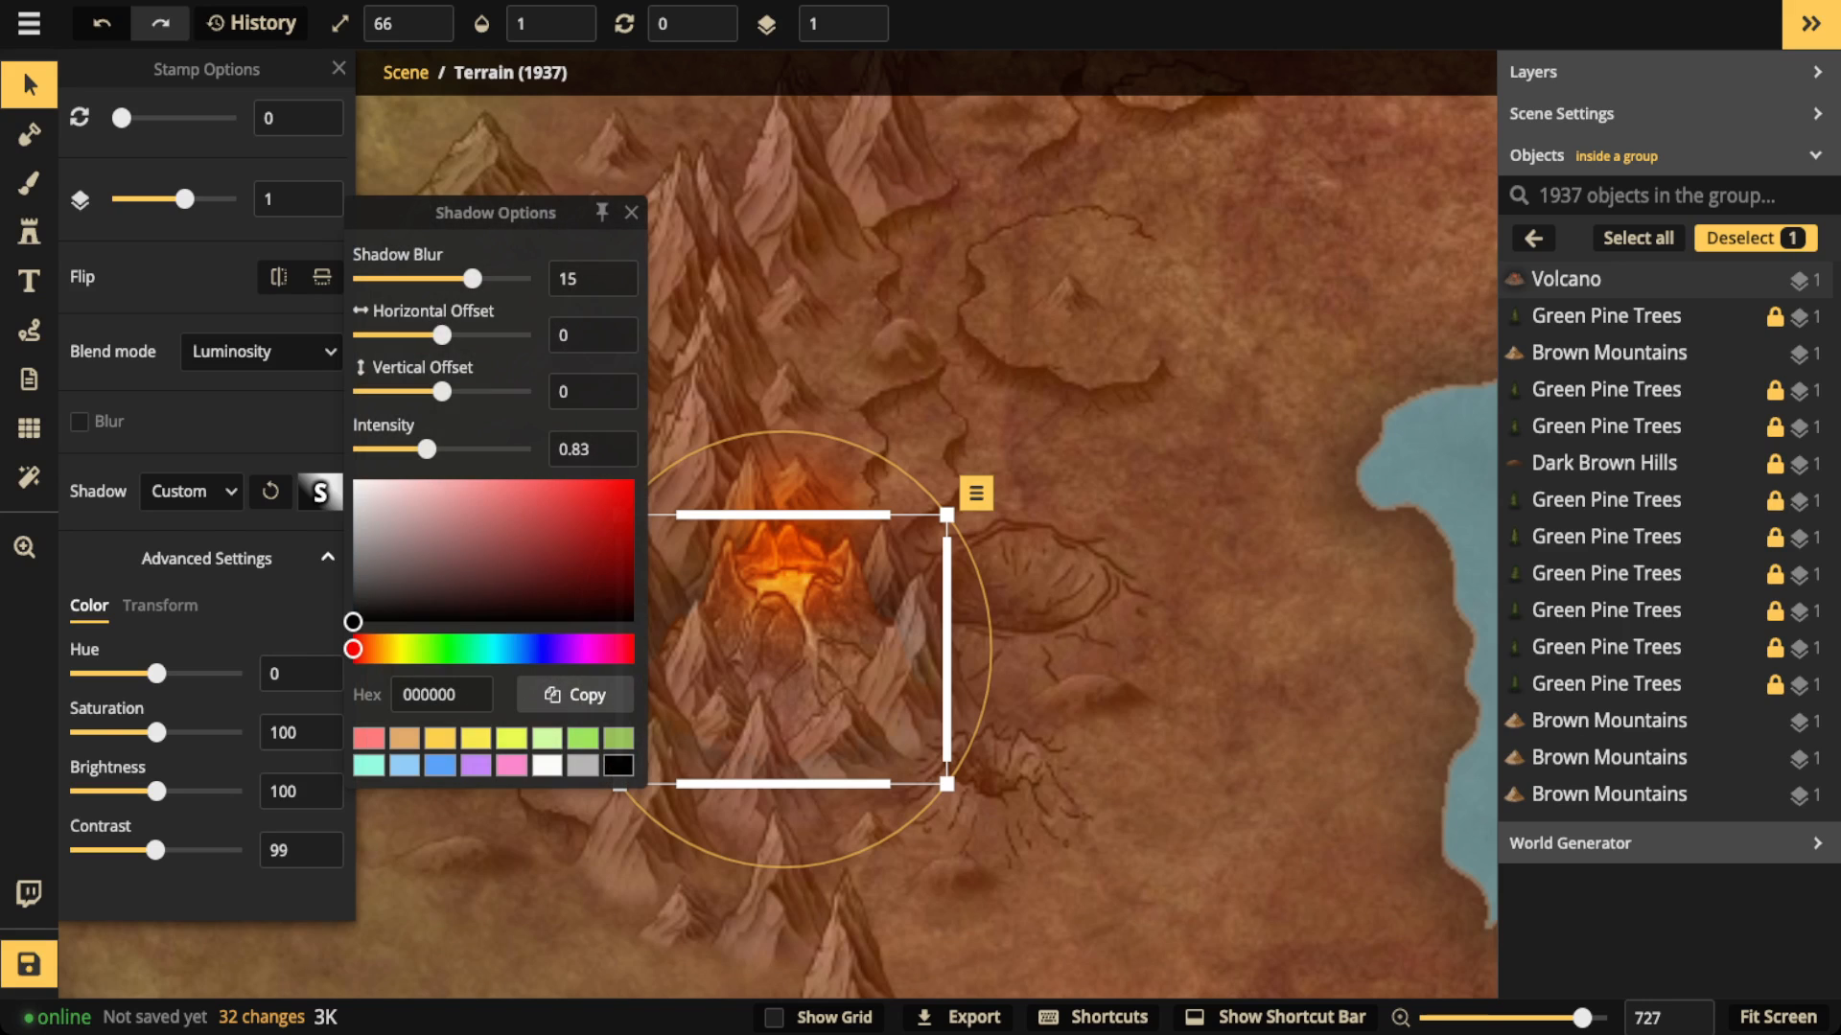
{"action": "key", "text": "space"}
{"action": "left_click_drag", "start_coordinate": [767, 575], "coordinate": [1139, 574]}
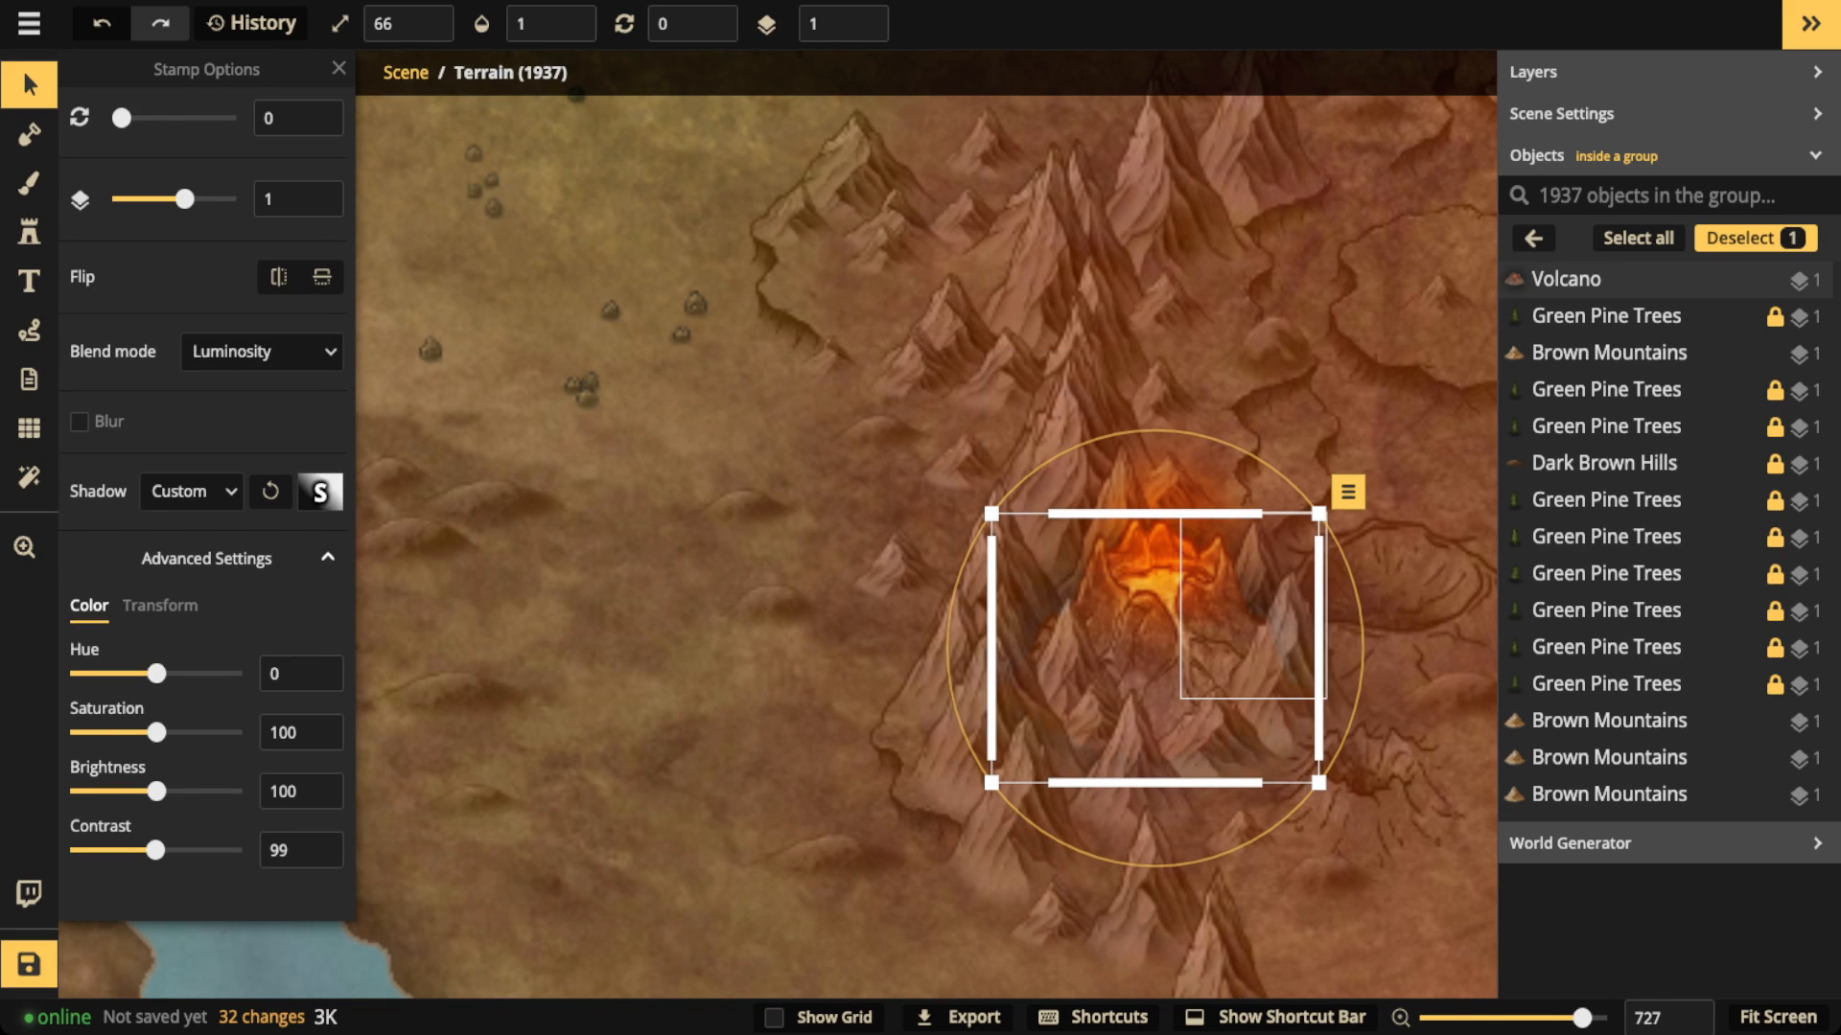
{"action": "key", "text": "space"}
{"action": "left_click_drag", "start_coordinate": [1246, 614], "coordinate": [1086, 621]}
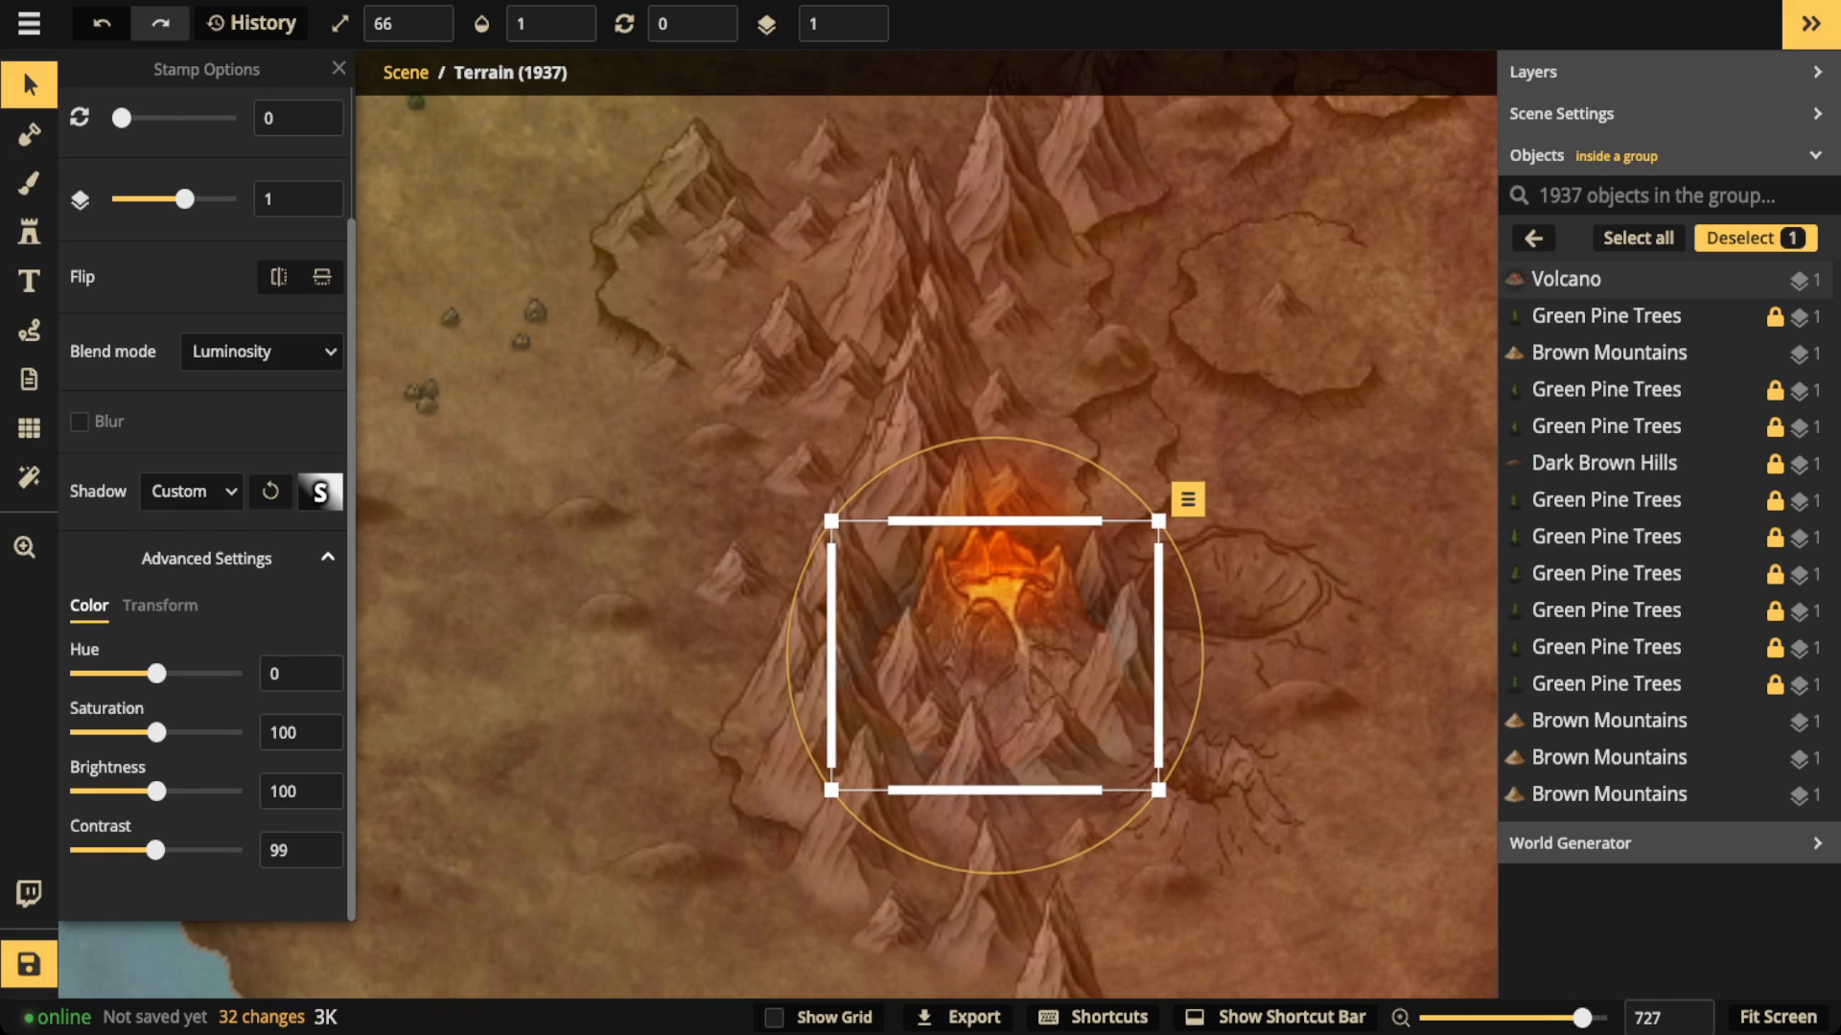
{"action": "left_click", "coordinate": [321, 492]}
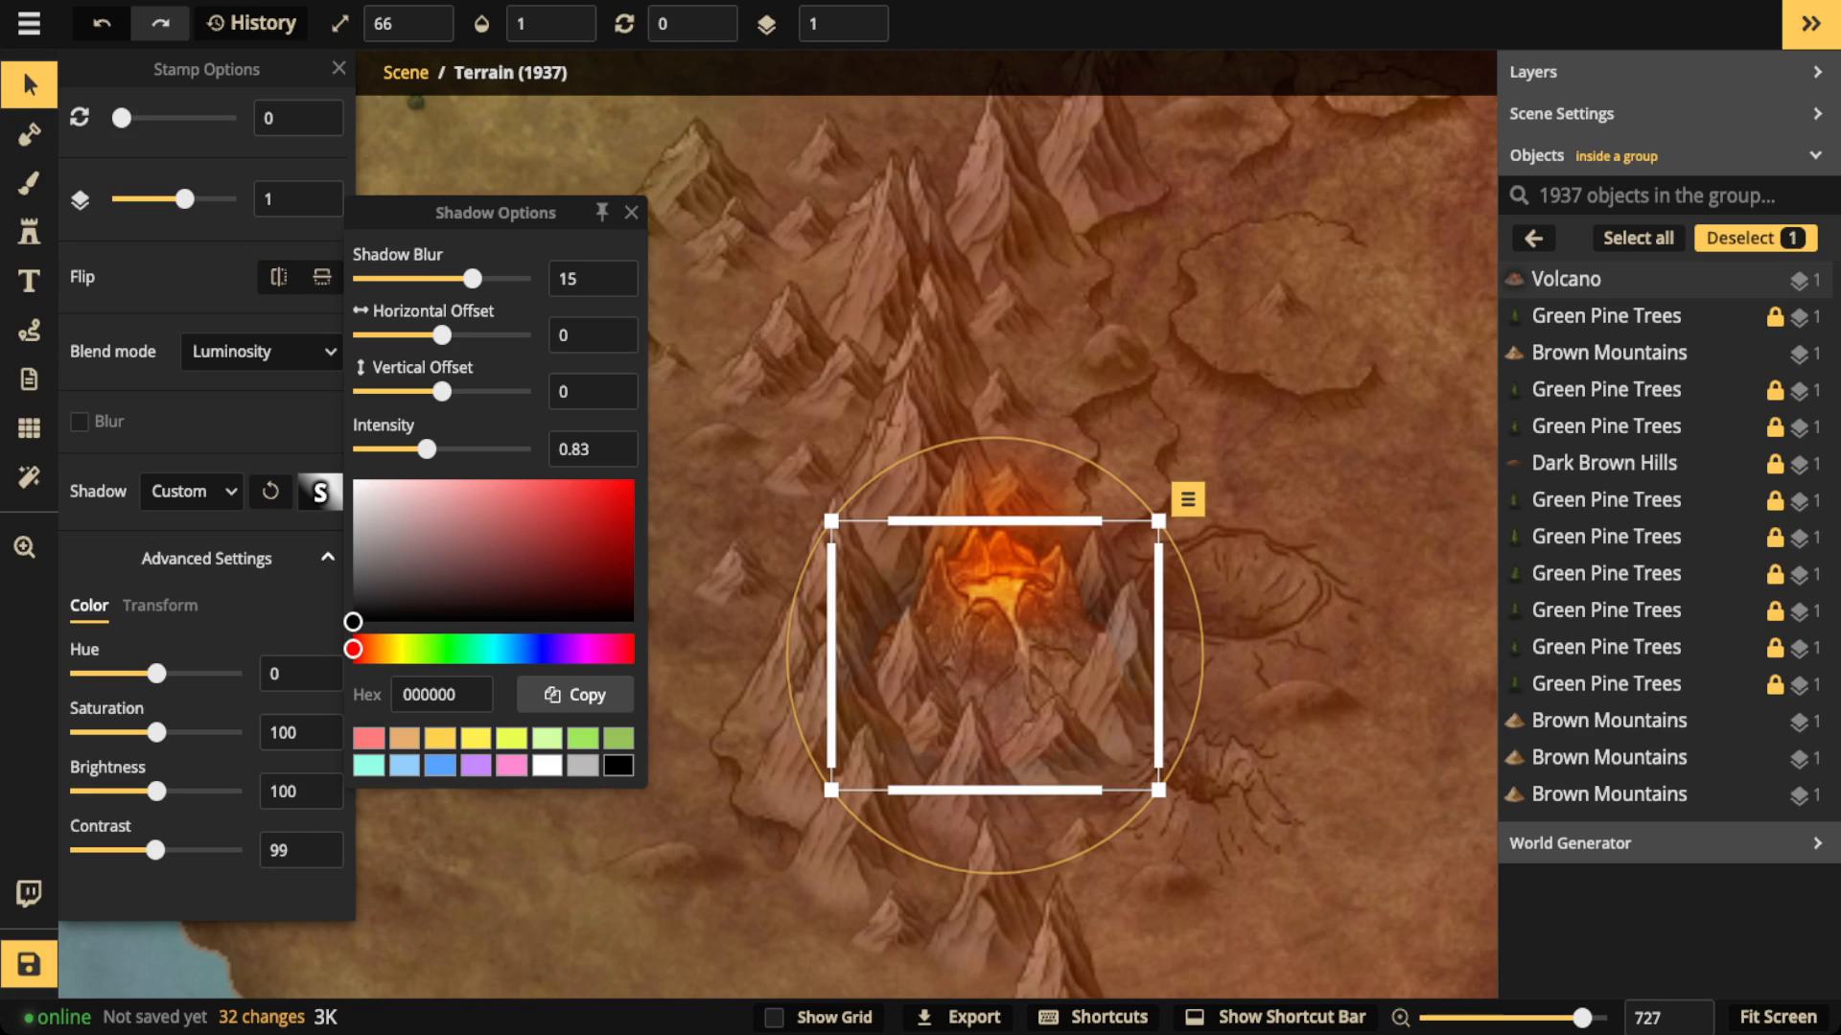
{"action": "left_click_drag", "start_coordinate": [441, 391], "coordinate": [401, 391]}
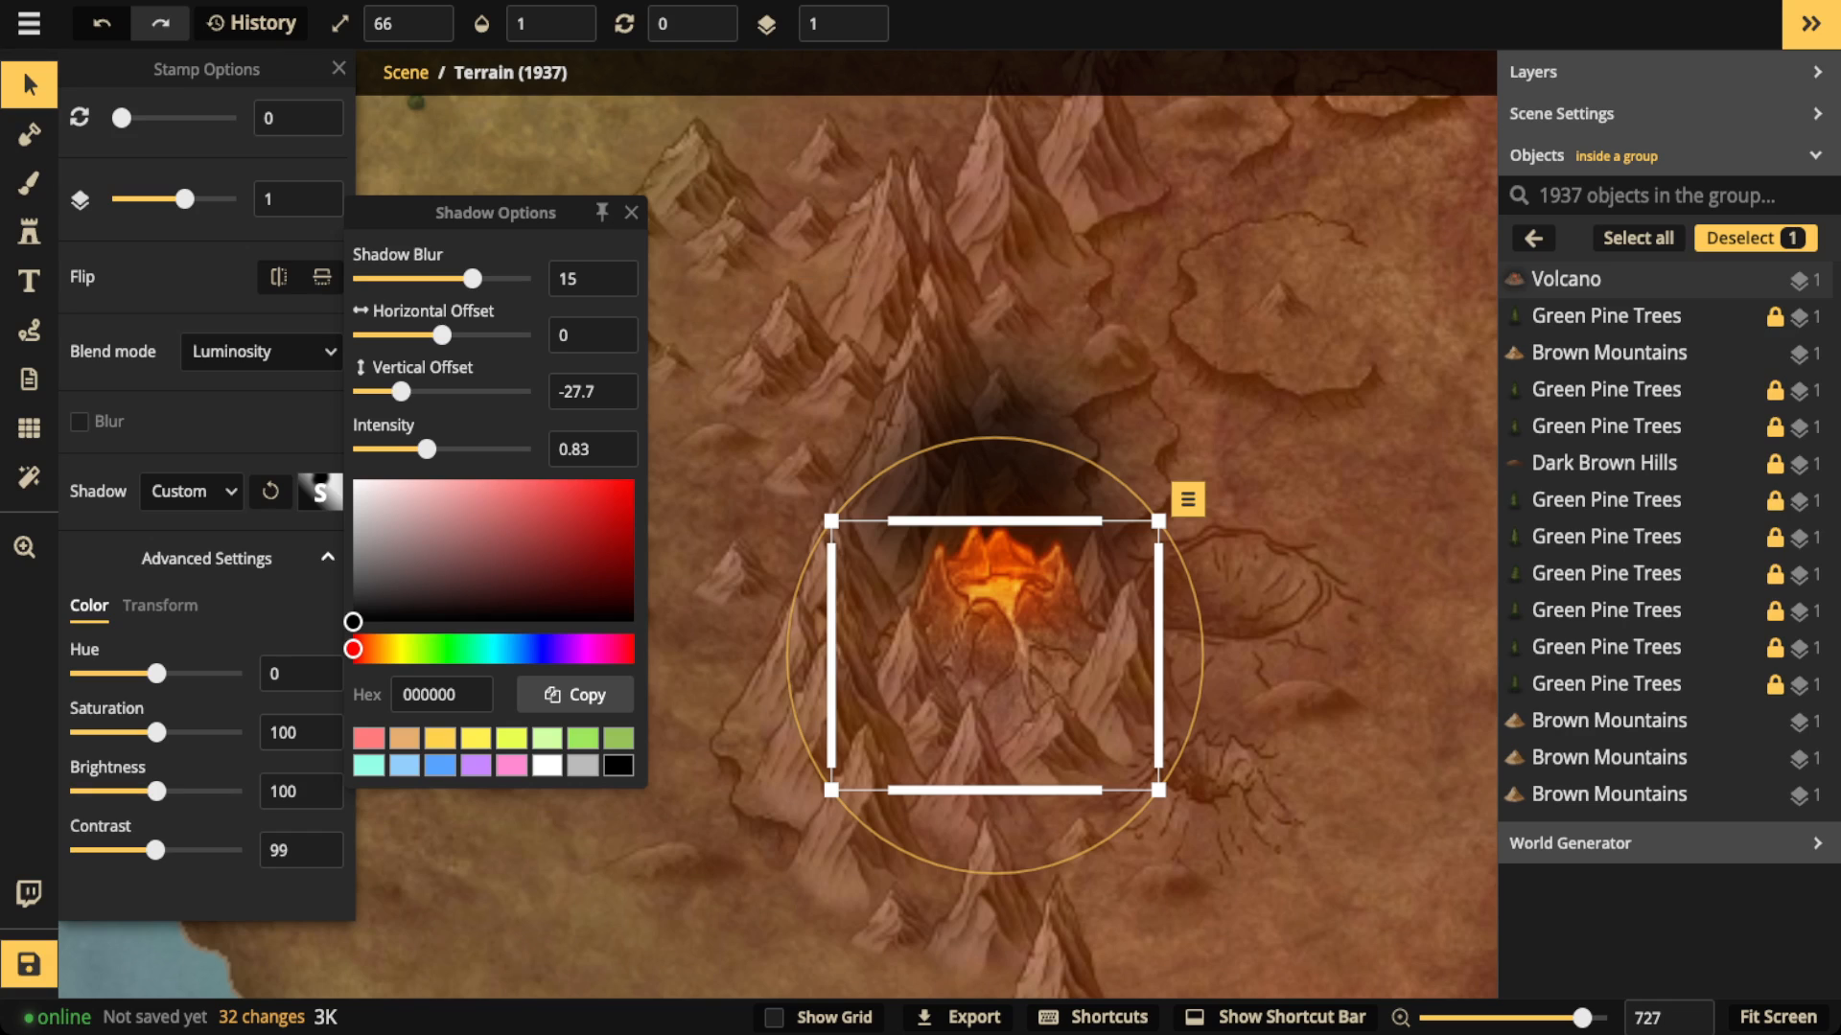
{"action": "left_click", "coordinate": [610, 458]}
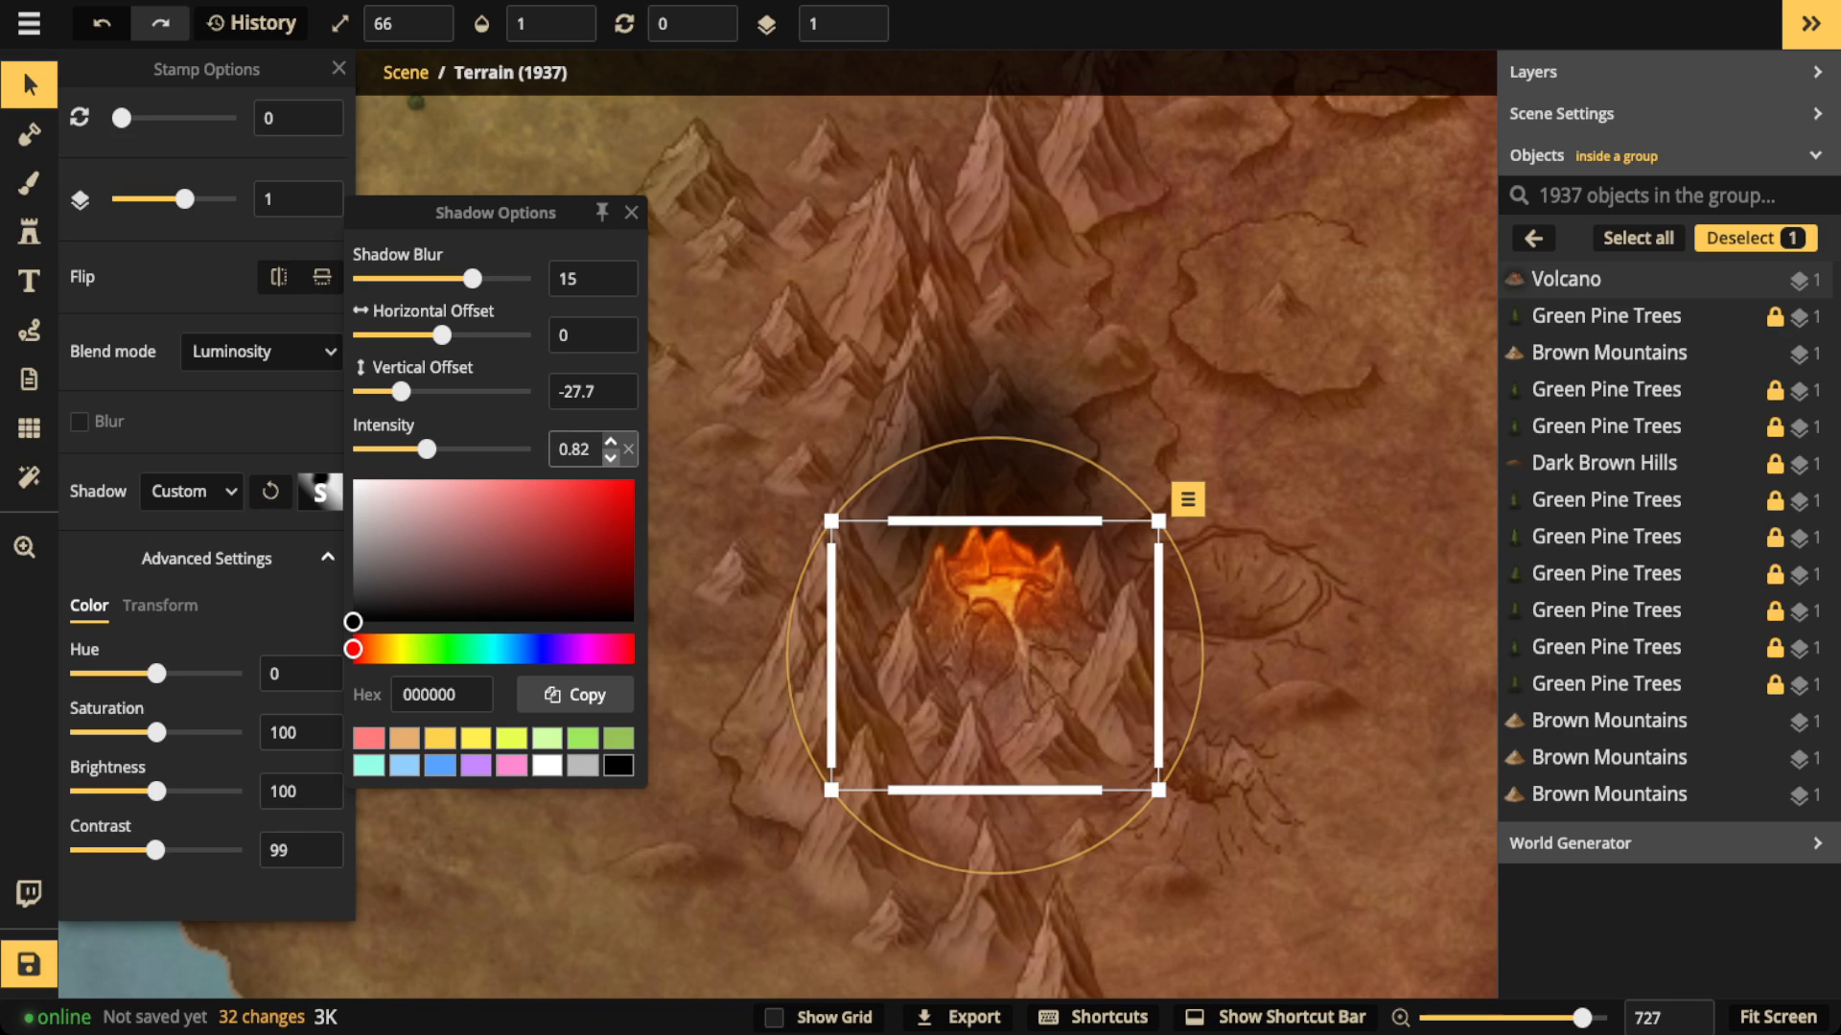
{"action": "left_click", "coordinate": [611, 459]}
{"action": "left_click", "coordinate": [611, 460]}
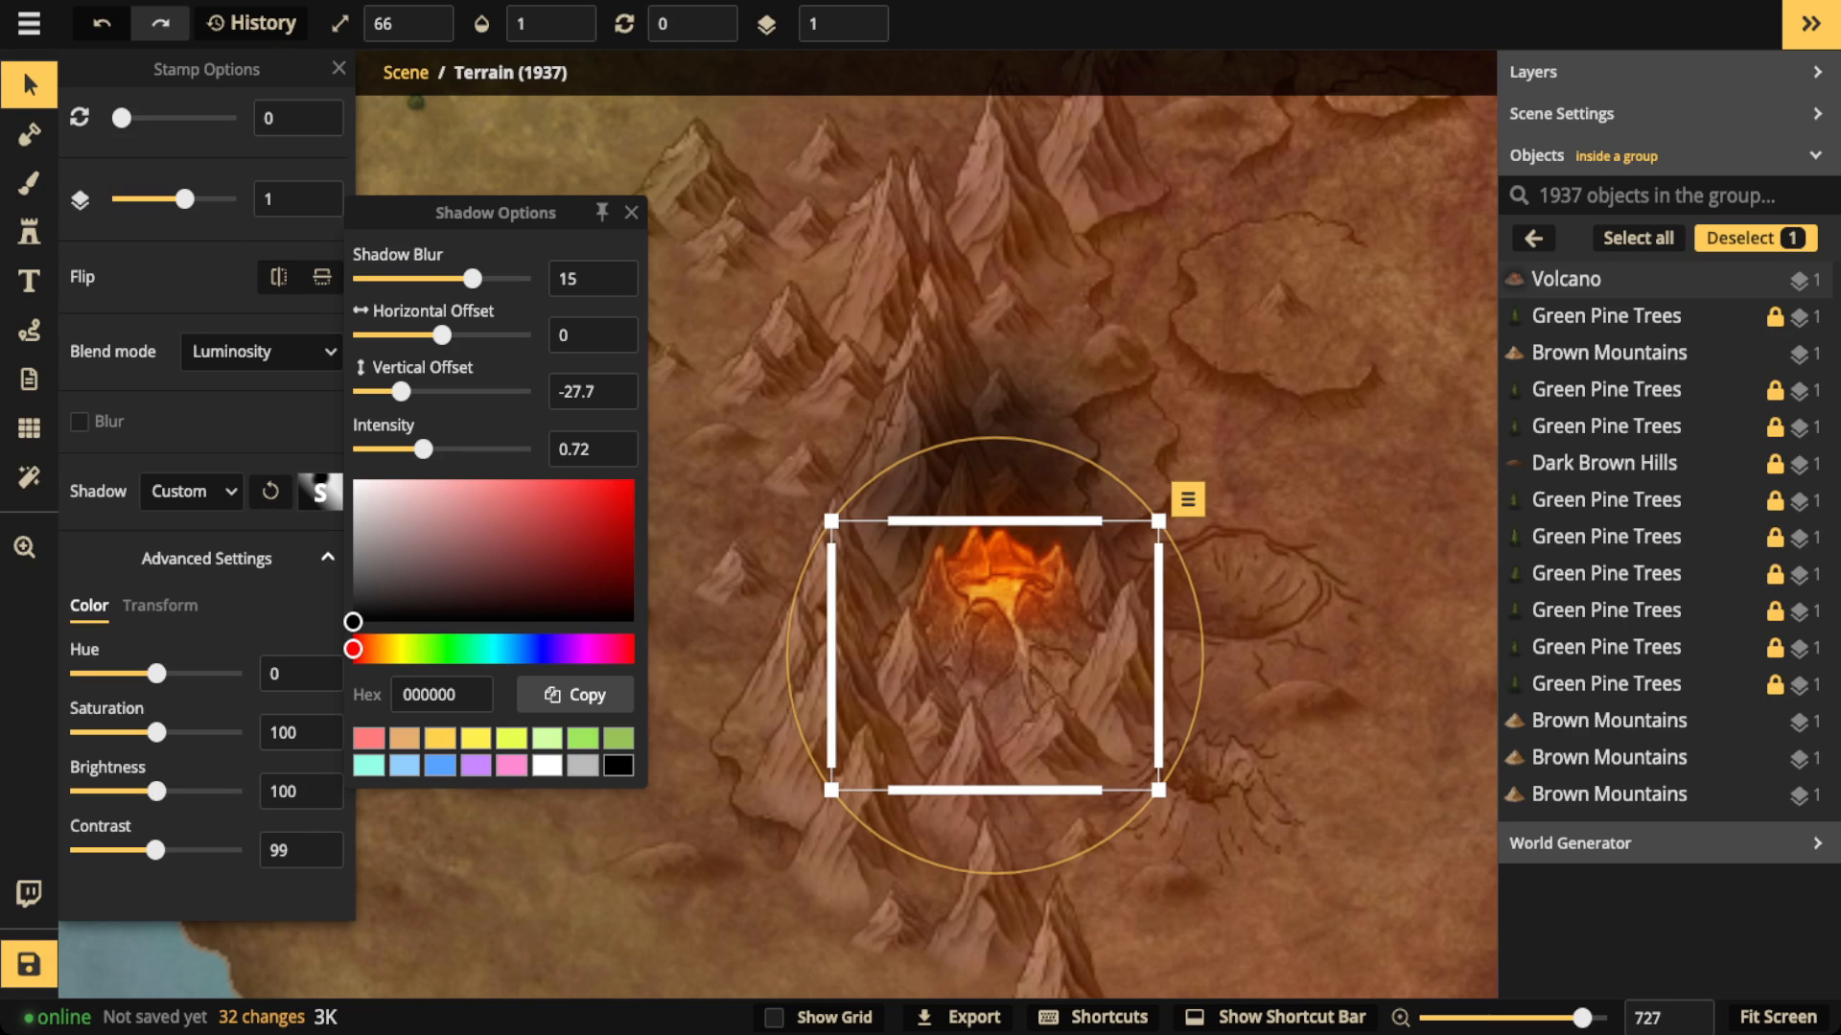
{"action": "left_click_drag", "start_coordinate": [399, 391], "coordinate": [417, 449]}
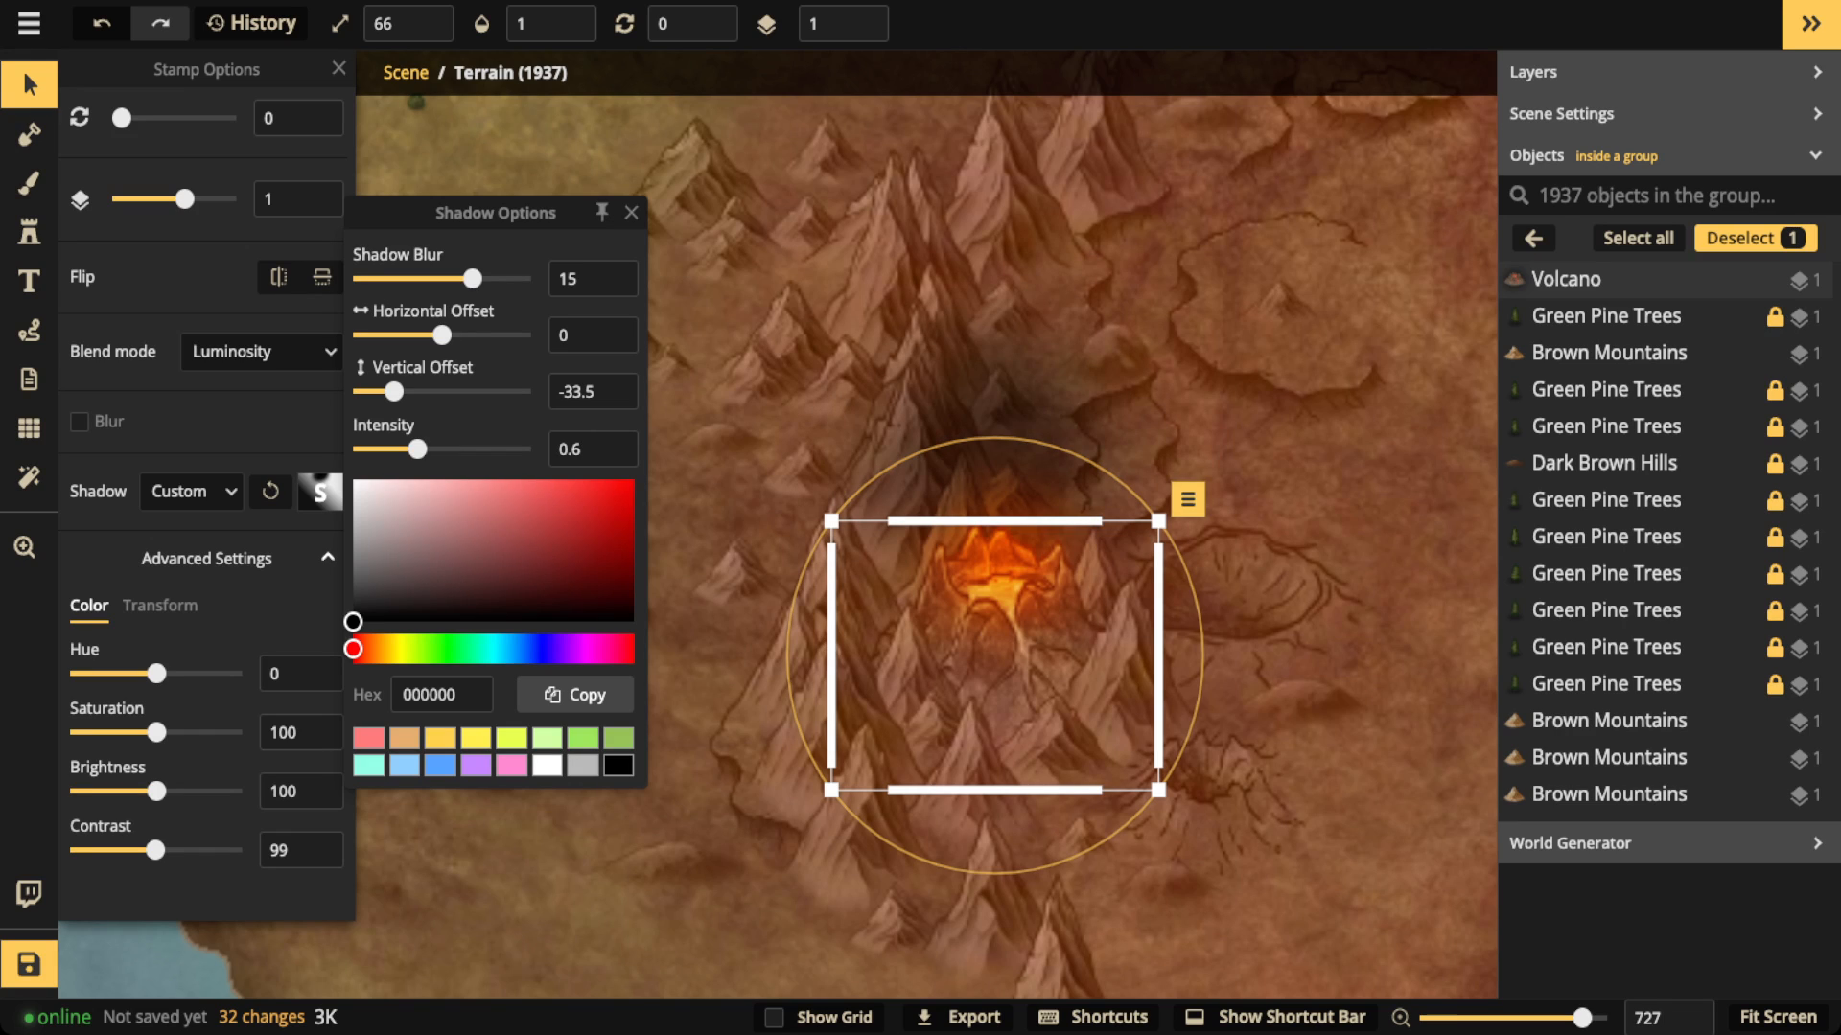
Step: Set the volcano shadow's intensity to 1.4 and its blur to 16.9, leaving the stamp deselected
{"action": "left_click_drag", "start_coordinate": [417, 450], "coordinate": [447, 450]}
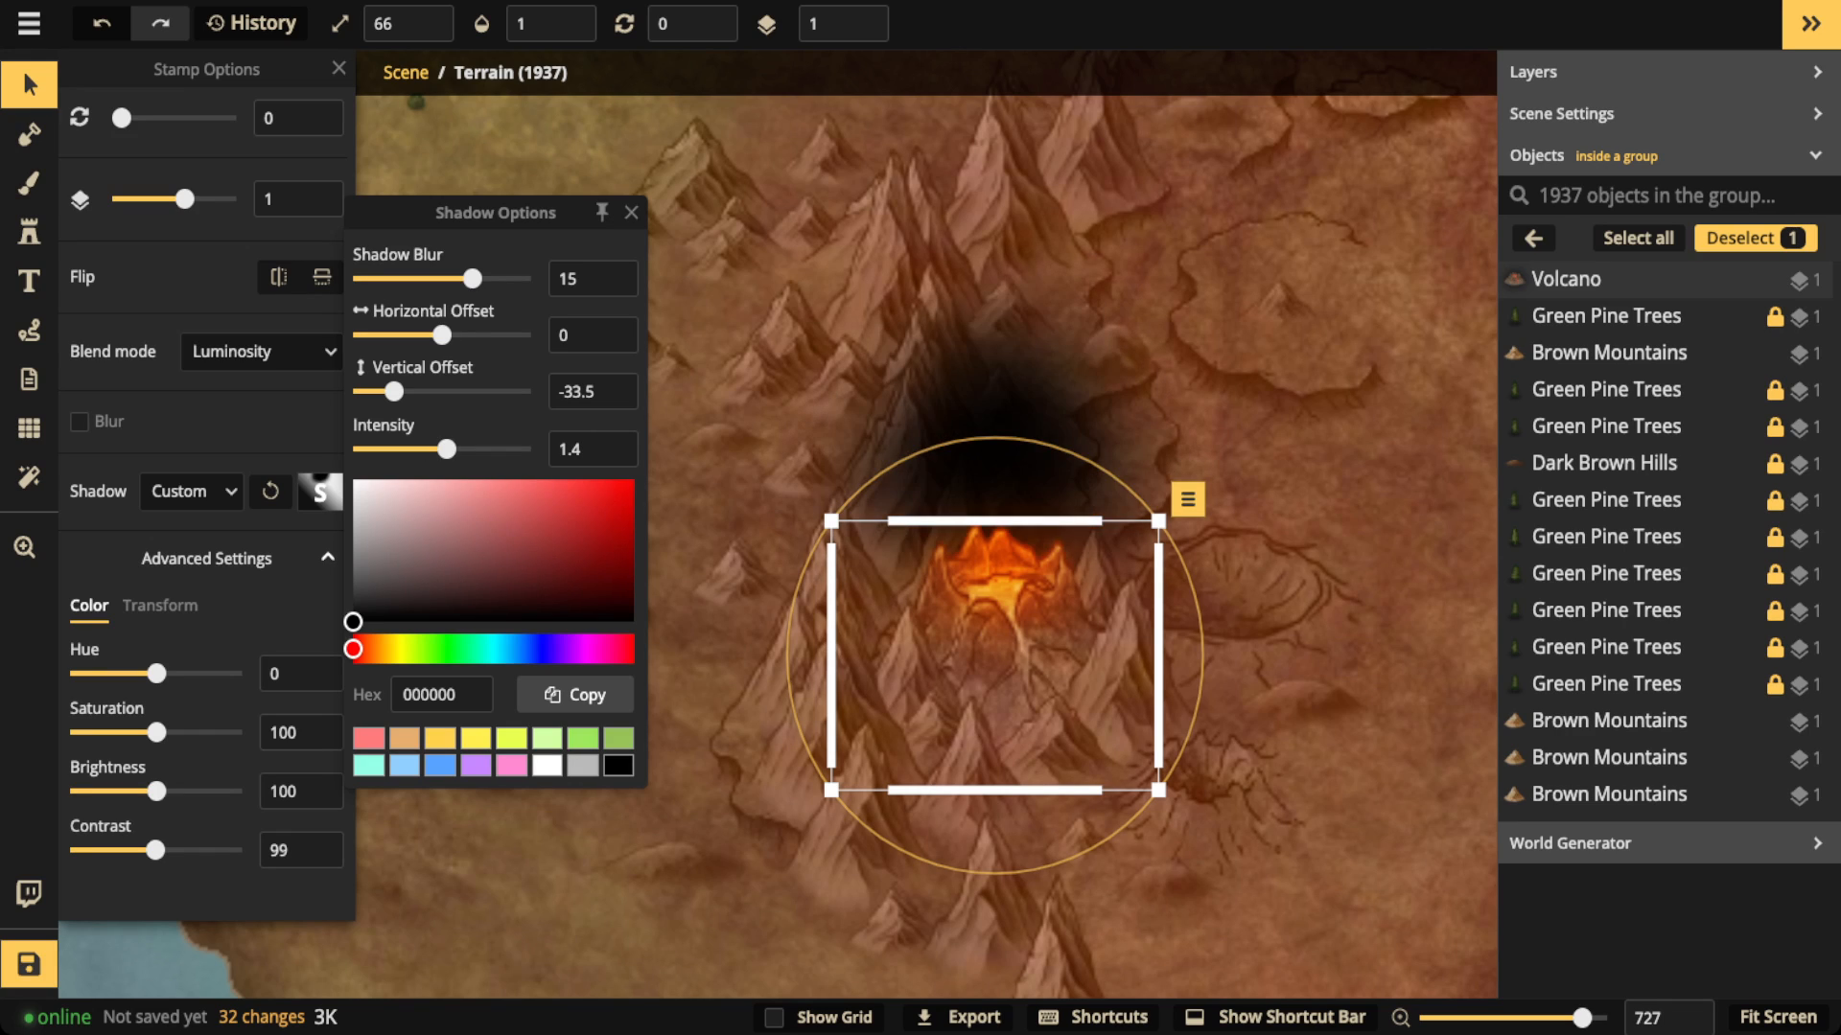
{"action": "mouse_move", "coordinate": [473, 278]}
{"action": "left_mouse_down"}
{"action": "mouse_move", "coordinate": [492, 278]}
{"action": "mouse_move", "coordinate": [477, 278]}
{"action": "left_mouse_up"}
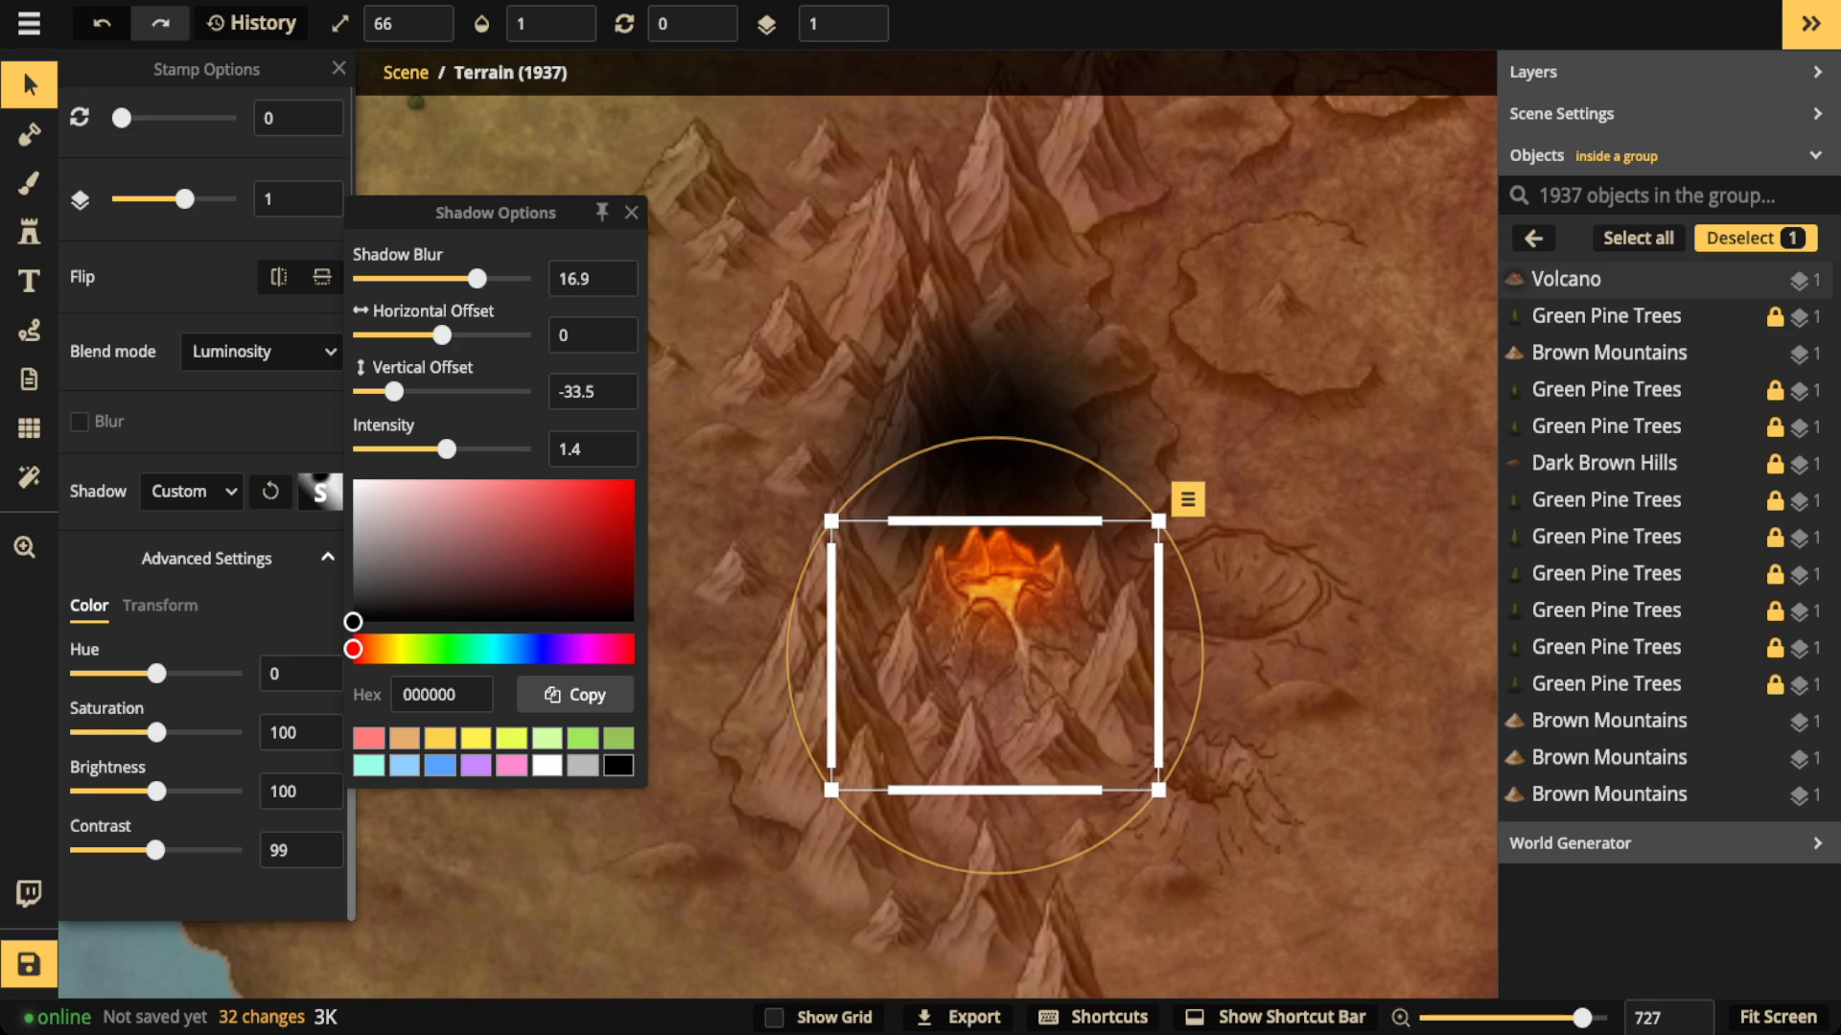
{"action": "left_click", "coordinate": [320, 492]}
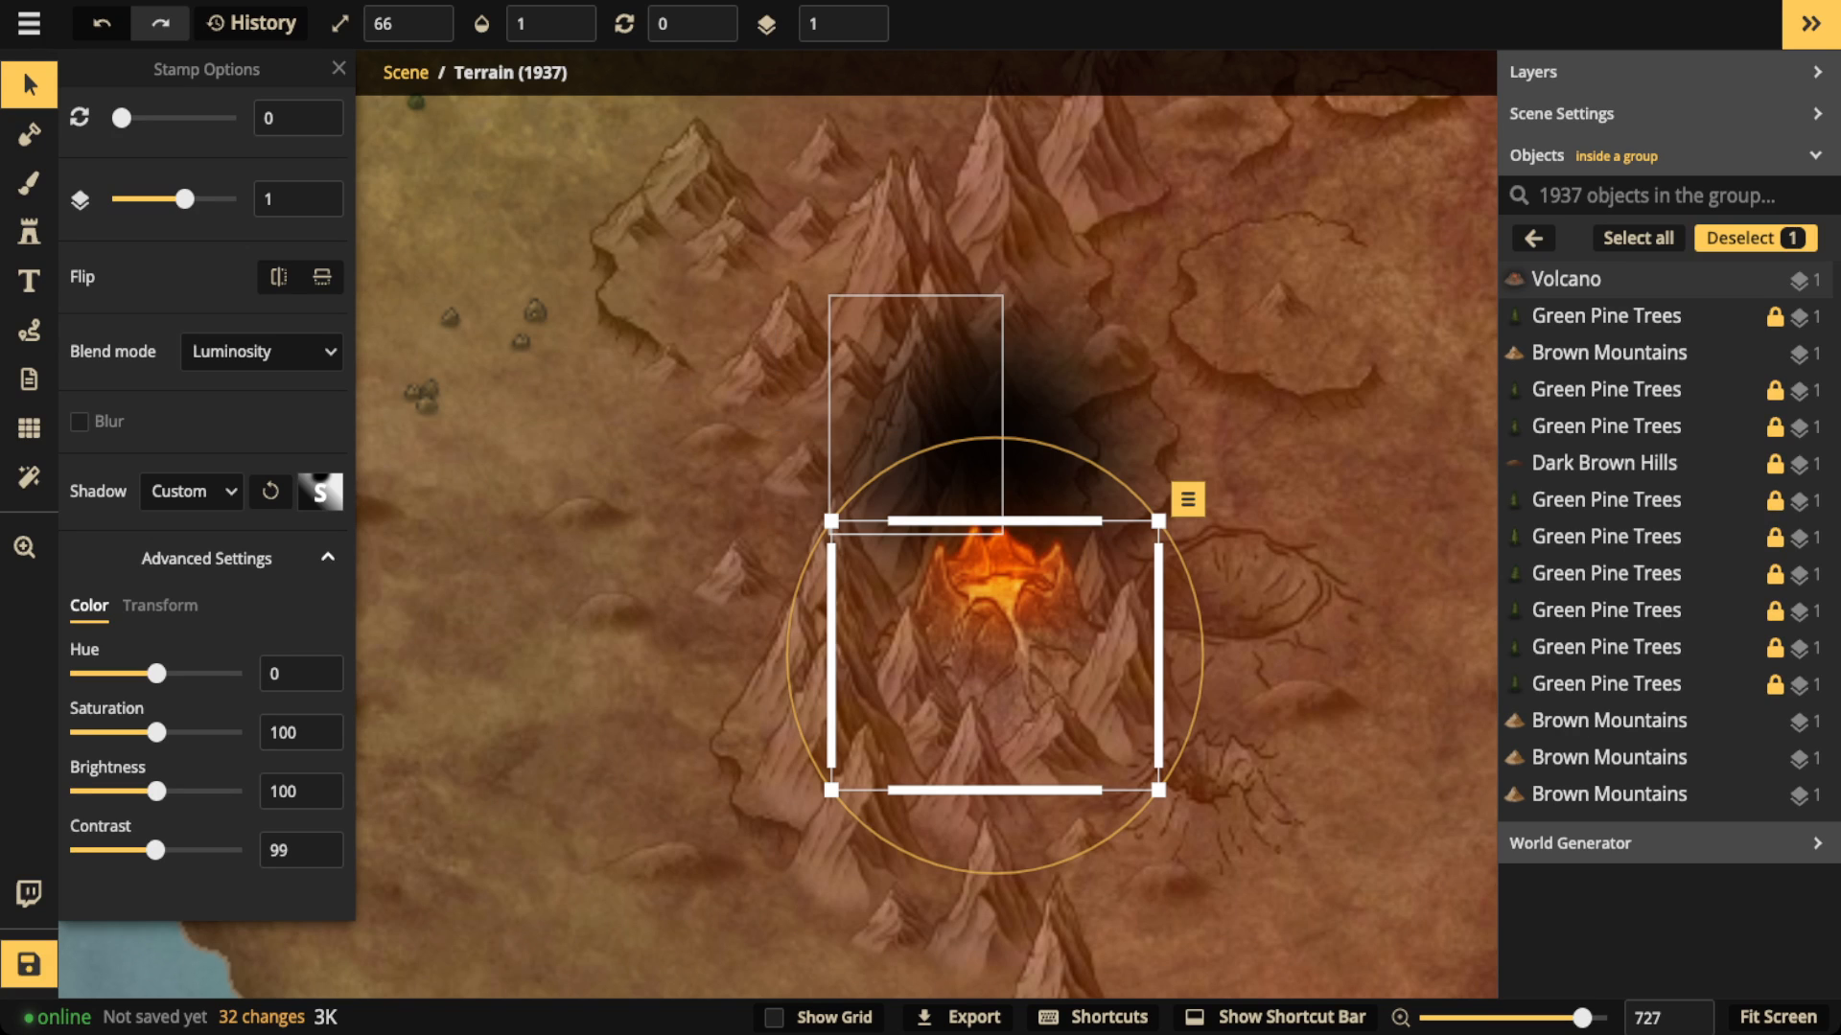
{"action": "key", "text": "Escape"}
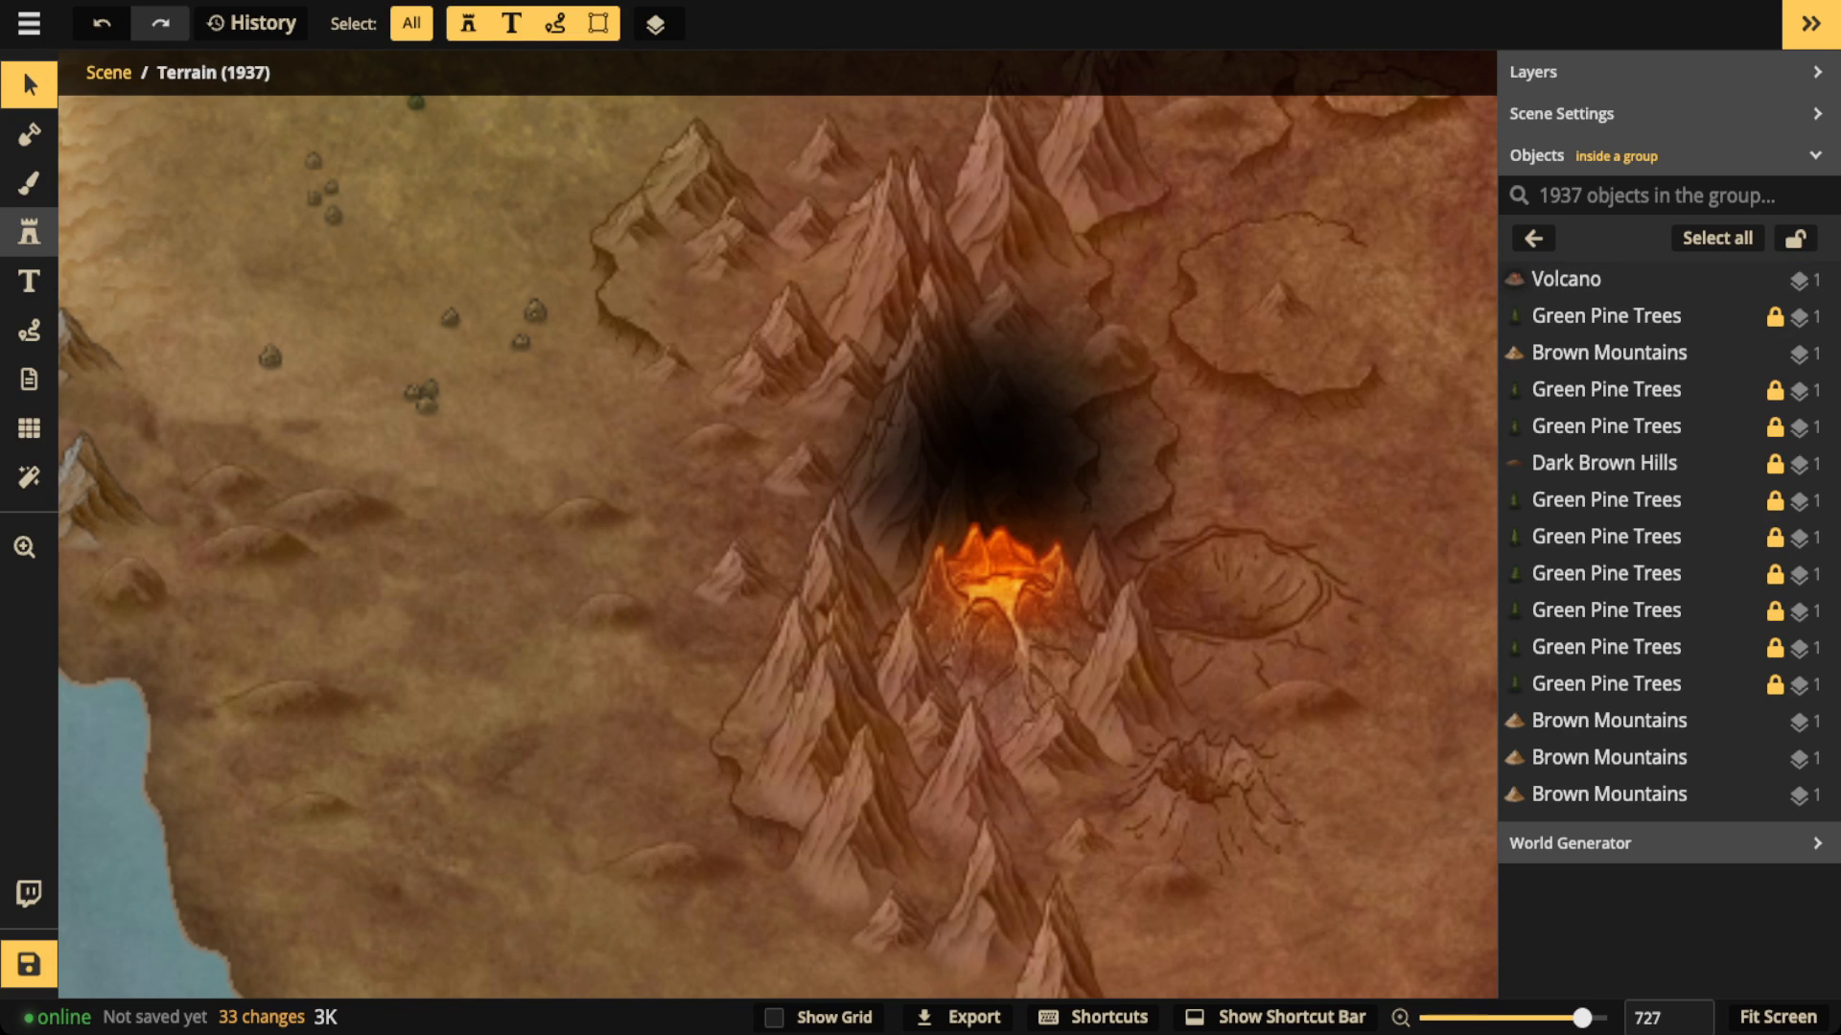
Step: Search the stamp catalog for "light"
{"action": "left_click", "coordinate": [29, 232]}
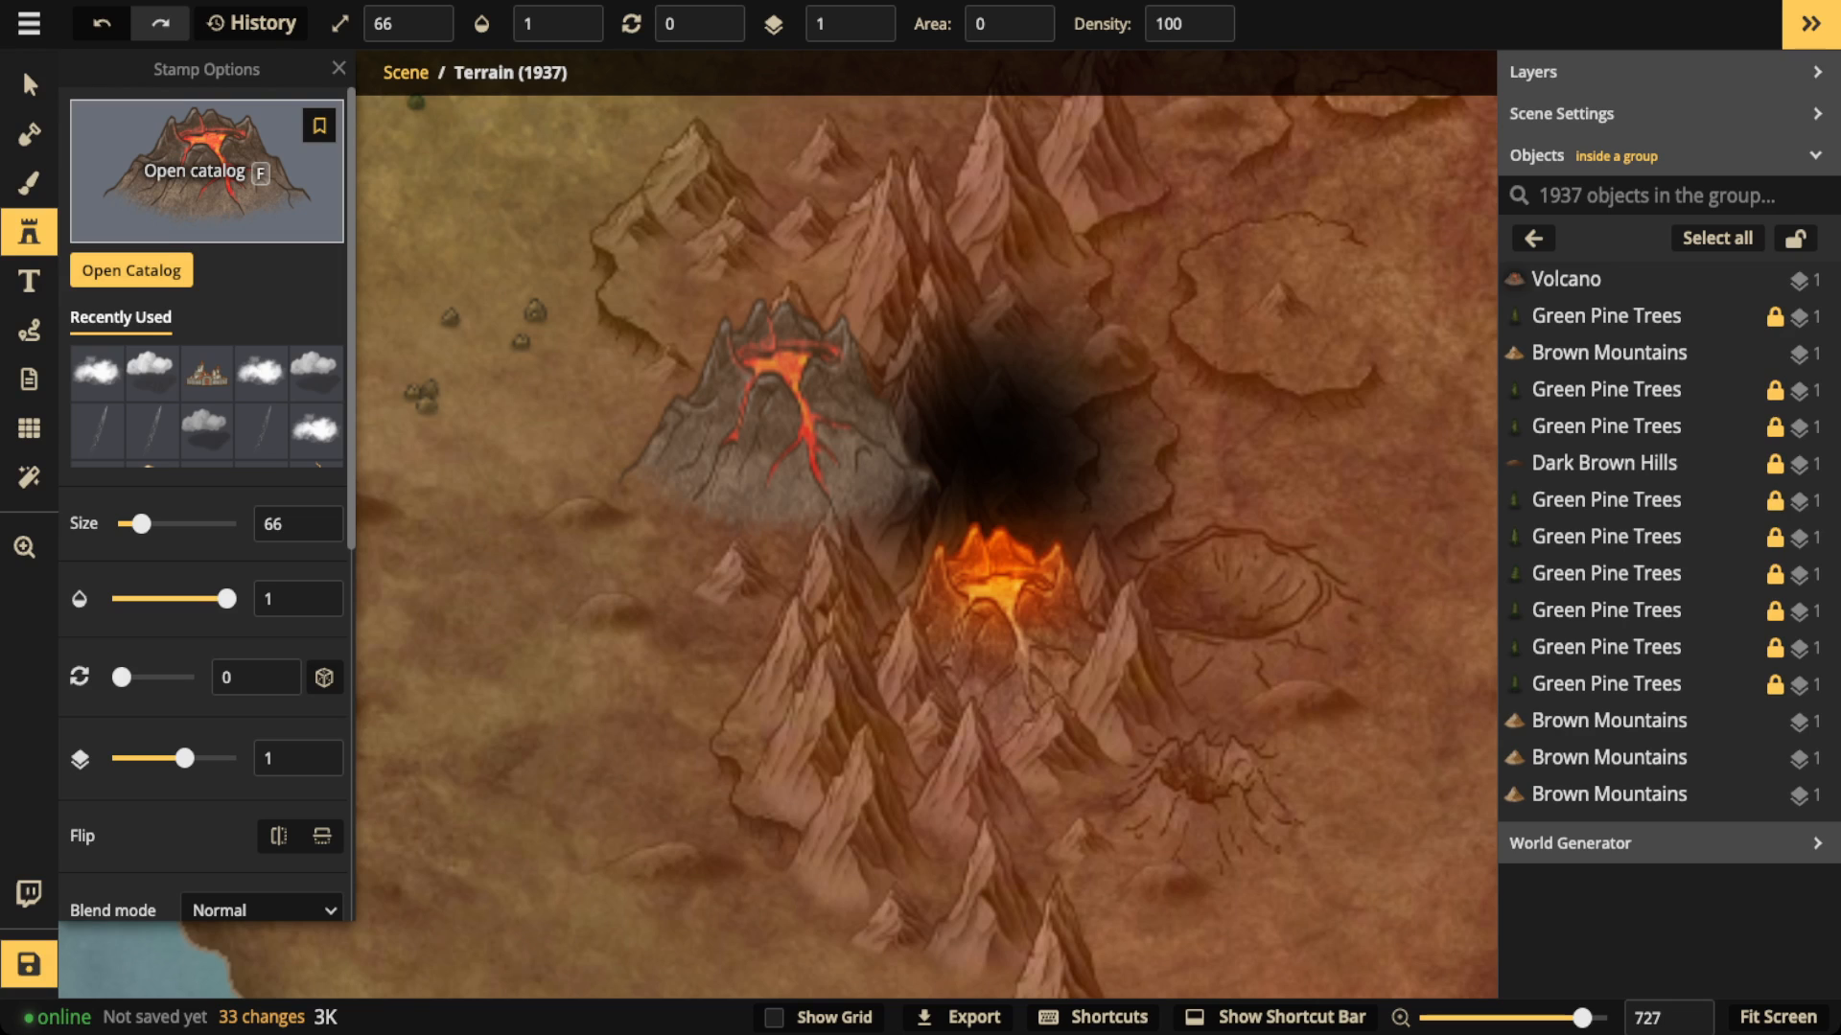
{"action": "key", "text": "f"}
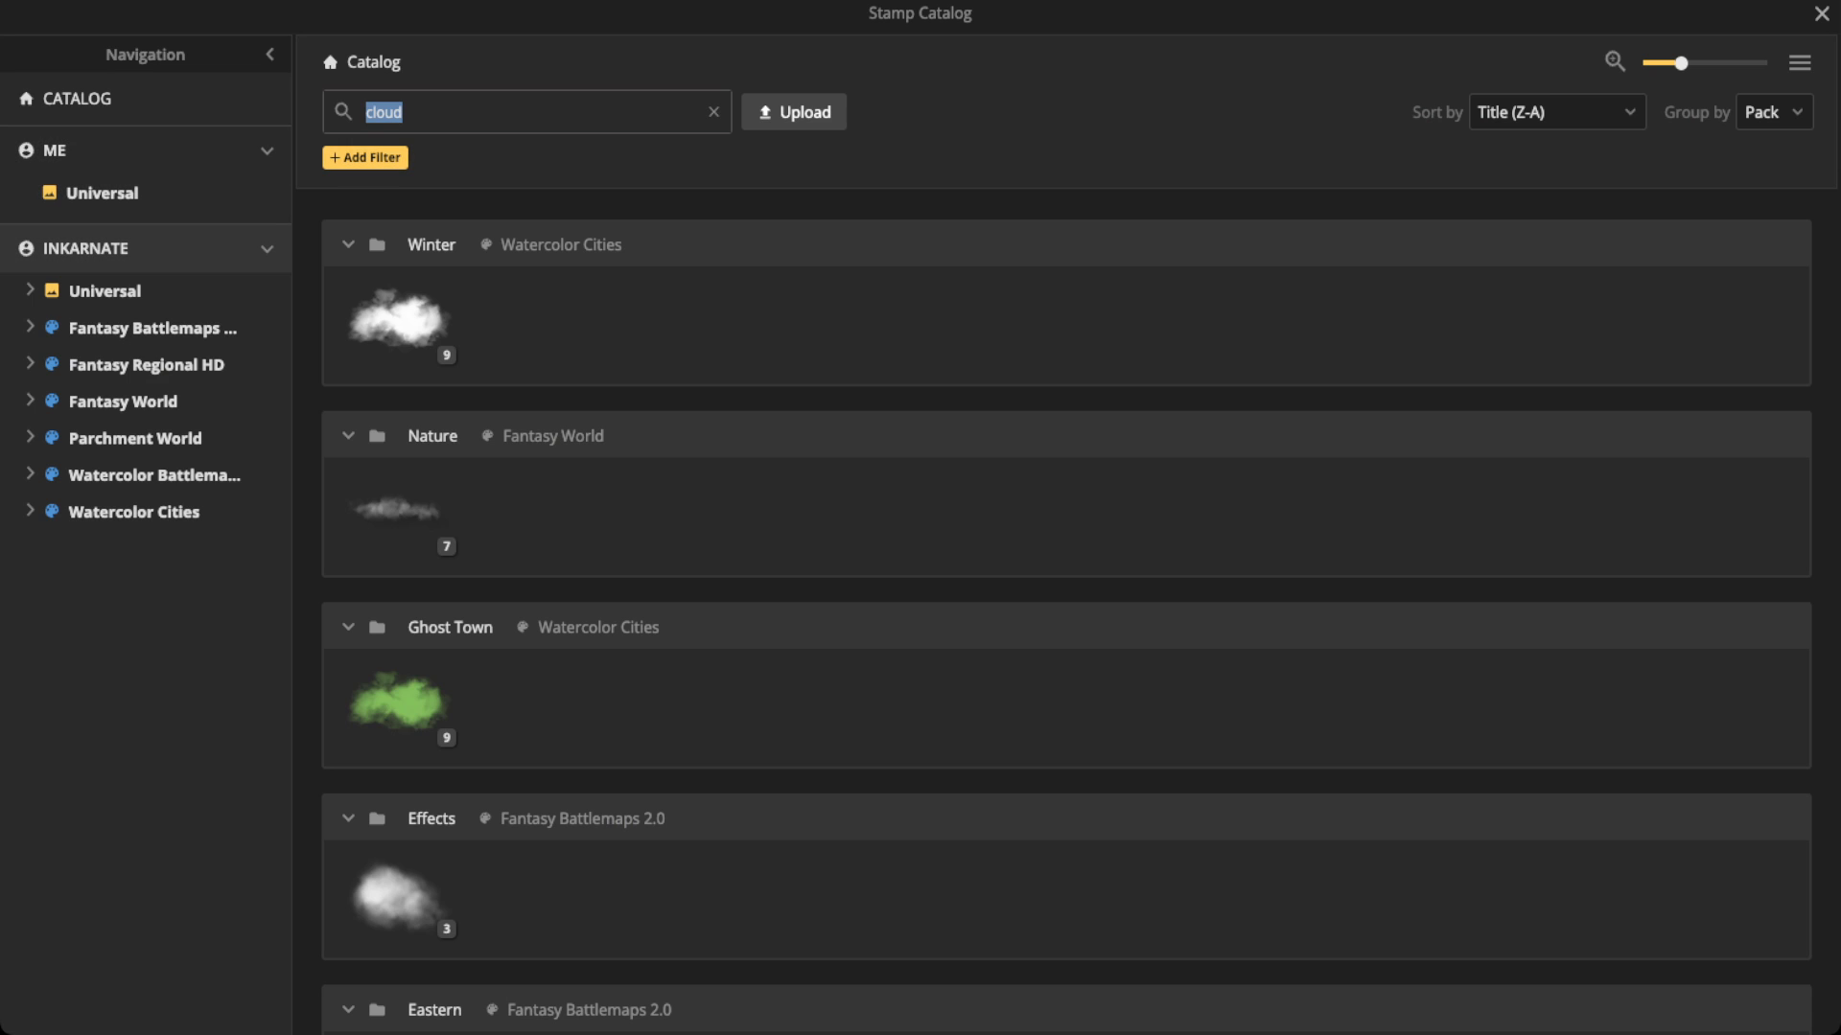
{"action": "type", "text": "li"}
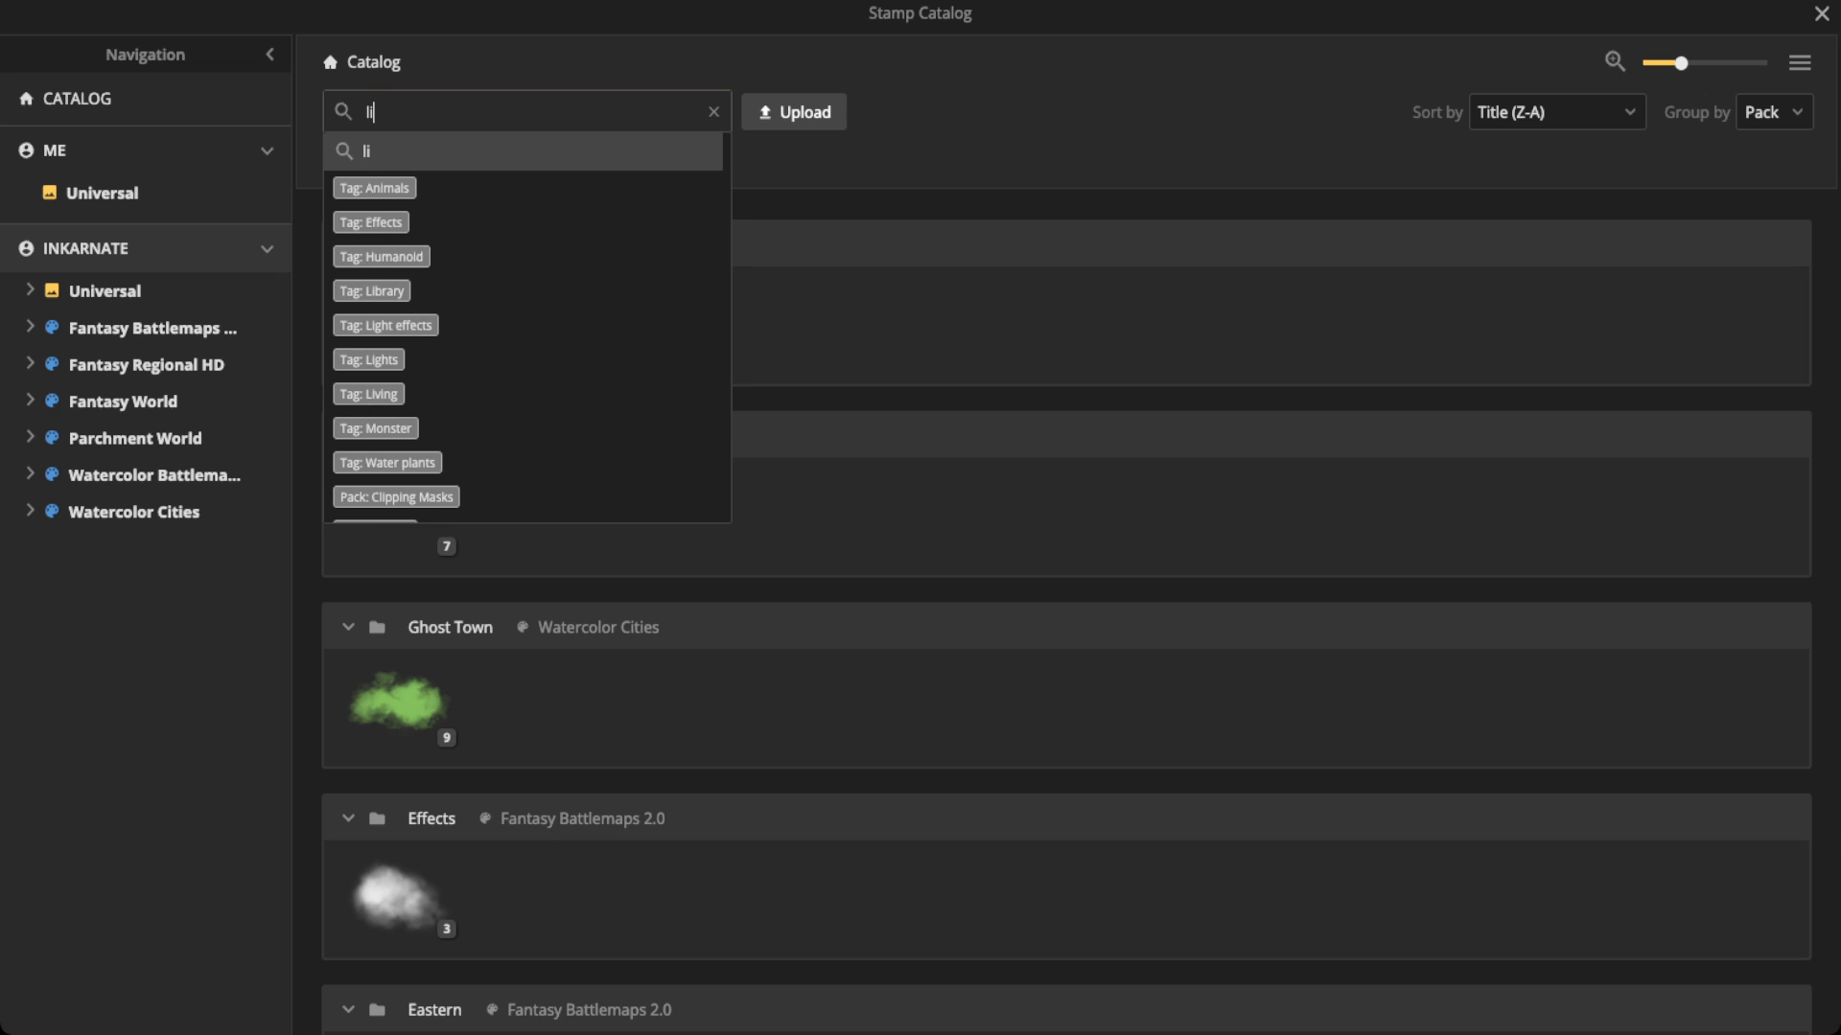
{"action": "type", "text": "tning"}
{"action": "key", "text": "Return"}
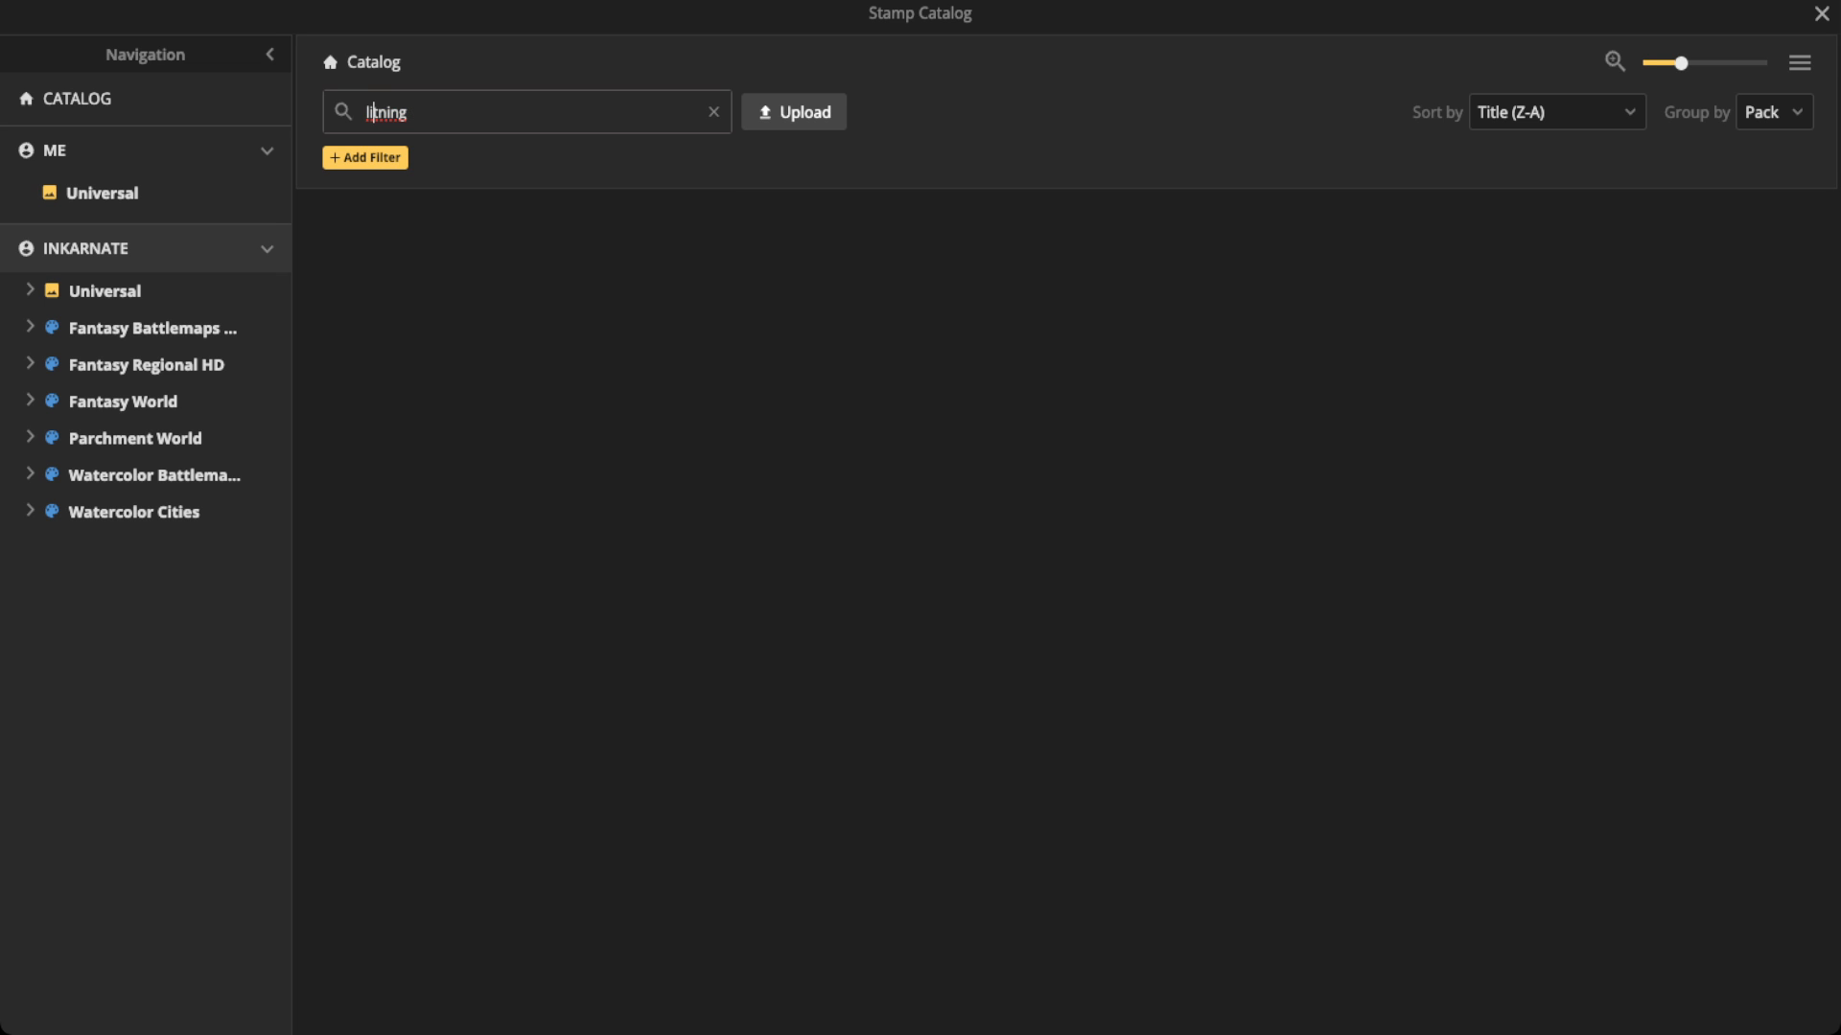
{"action": "key", "text": "BackSpace"}
{"action": "type", "text": "light"}
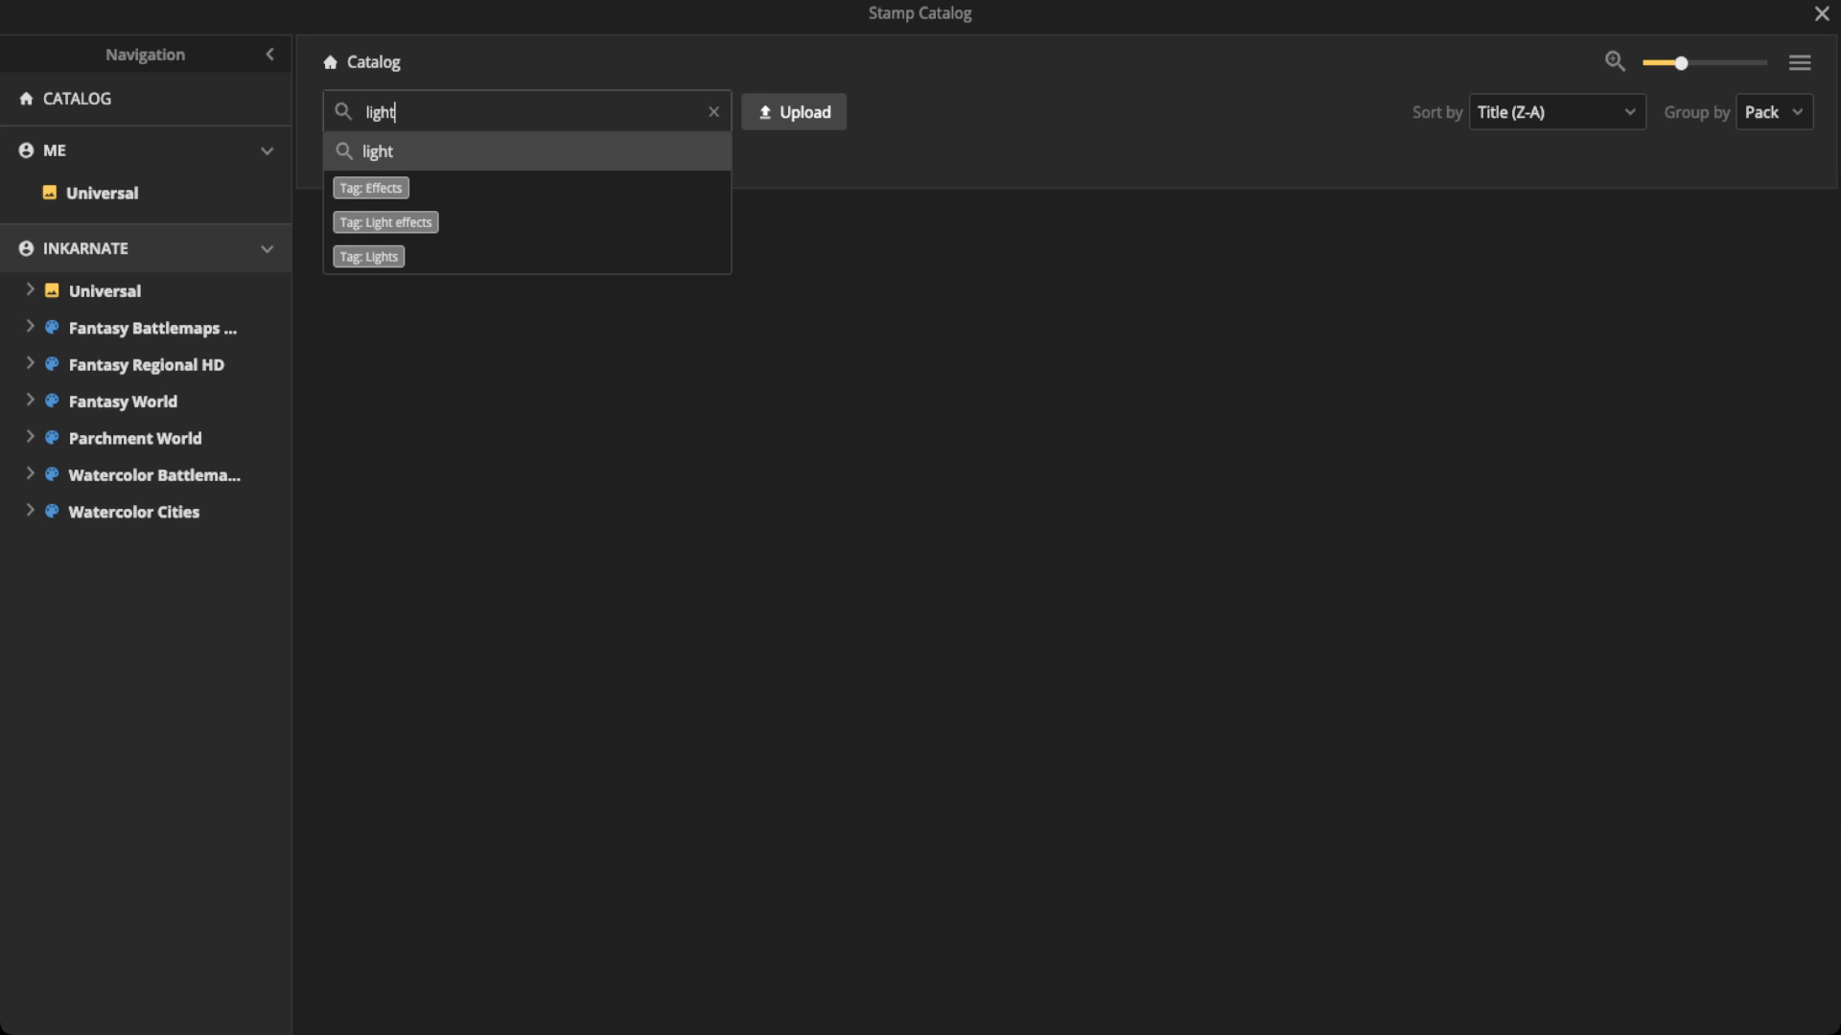
{"action": "key", "text": "Return"}
Step: Choose the blue-white branching lightning stamp from the catalog's search results
{"action": "scroll", "coordinate": [1067, 621], "scroll_direction": "down", "scroll_amount": 4}
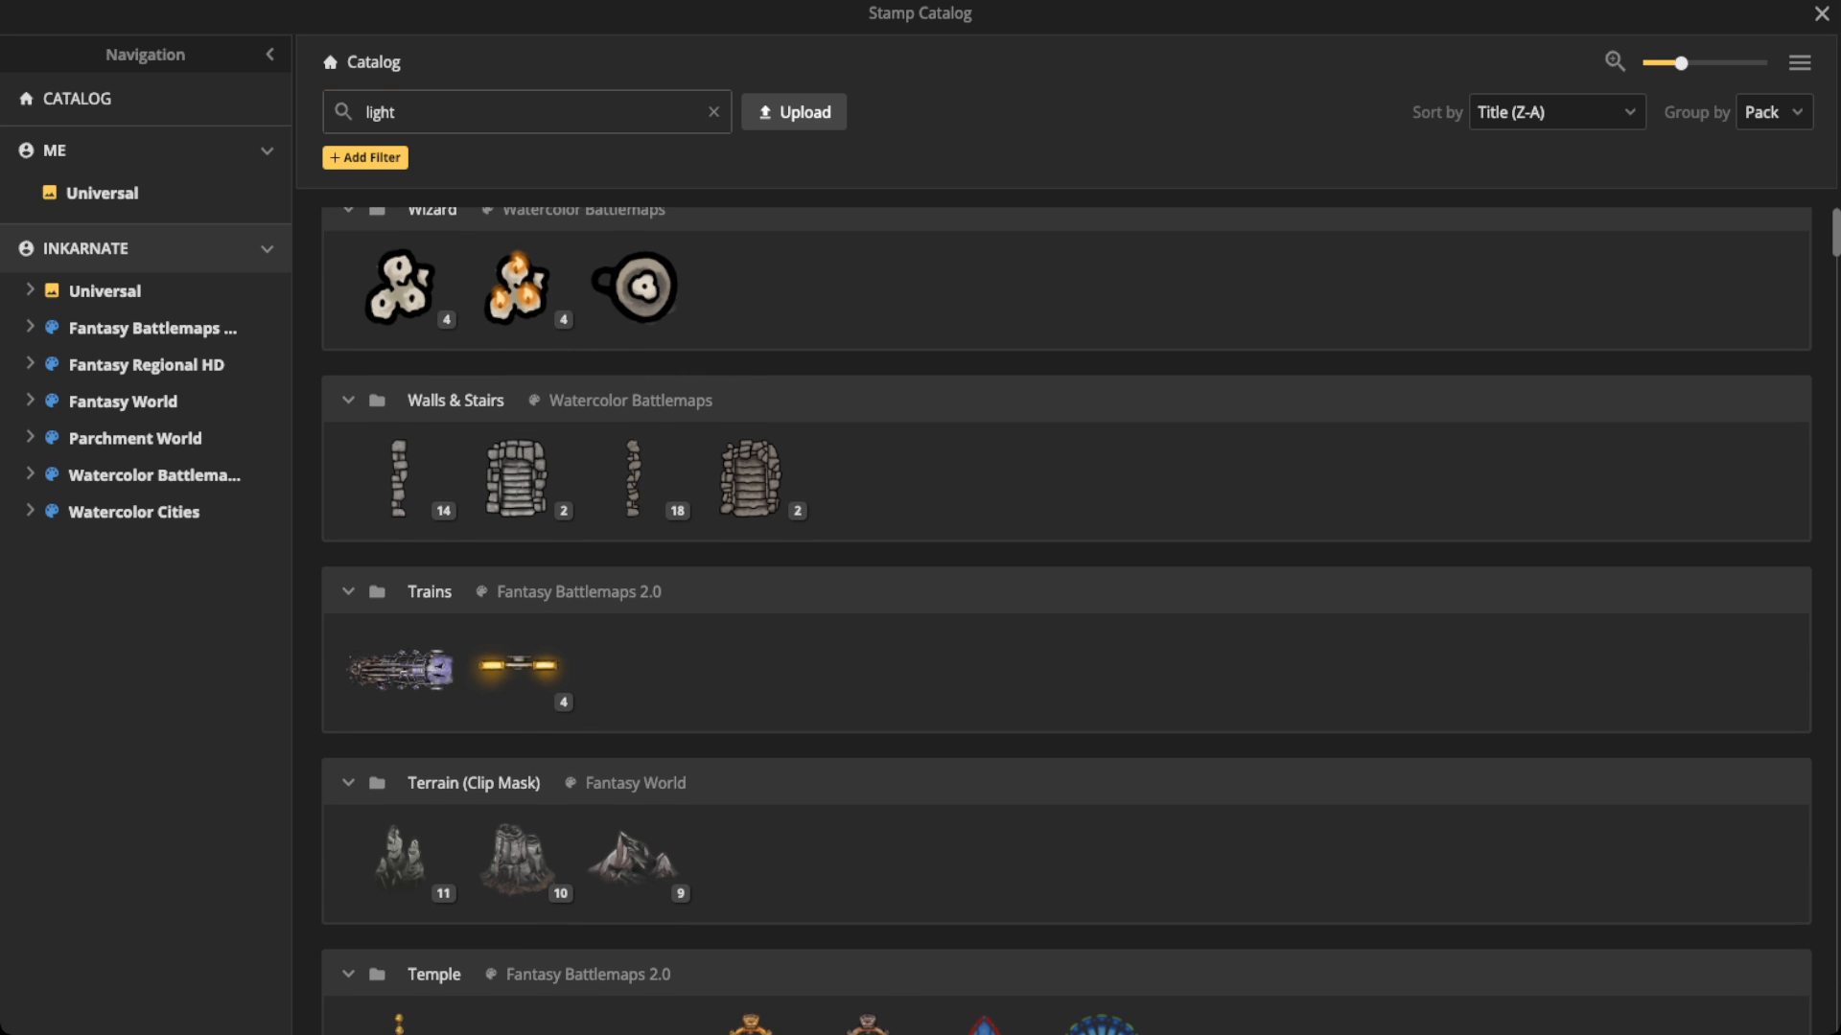
{"action": "scroll", "coordinate": [1067, 621], "scroll_direction": "down", "scroll_amount": 15}
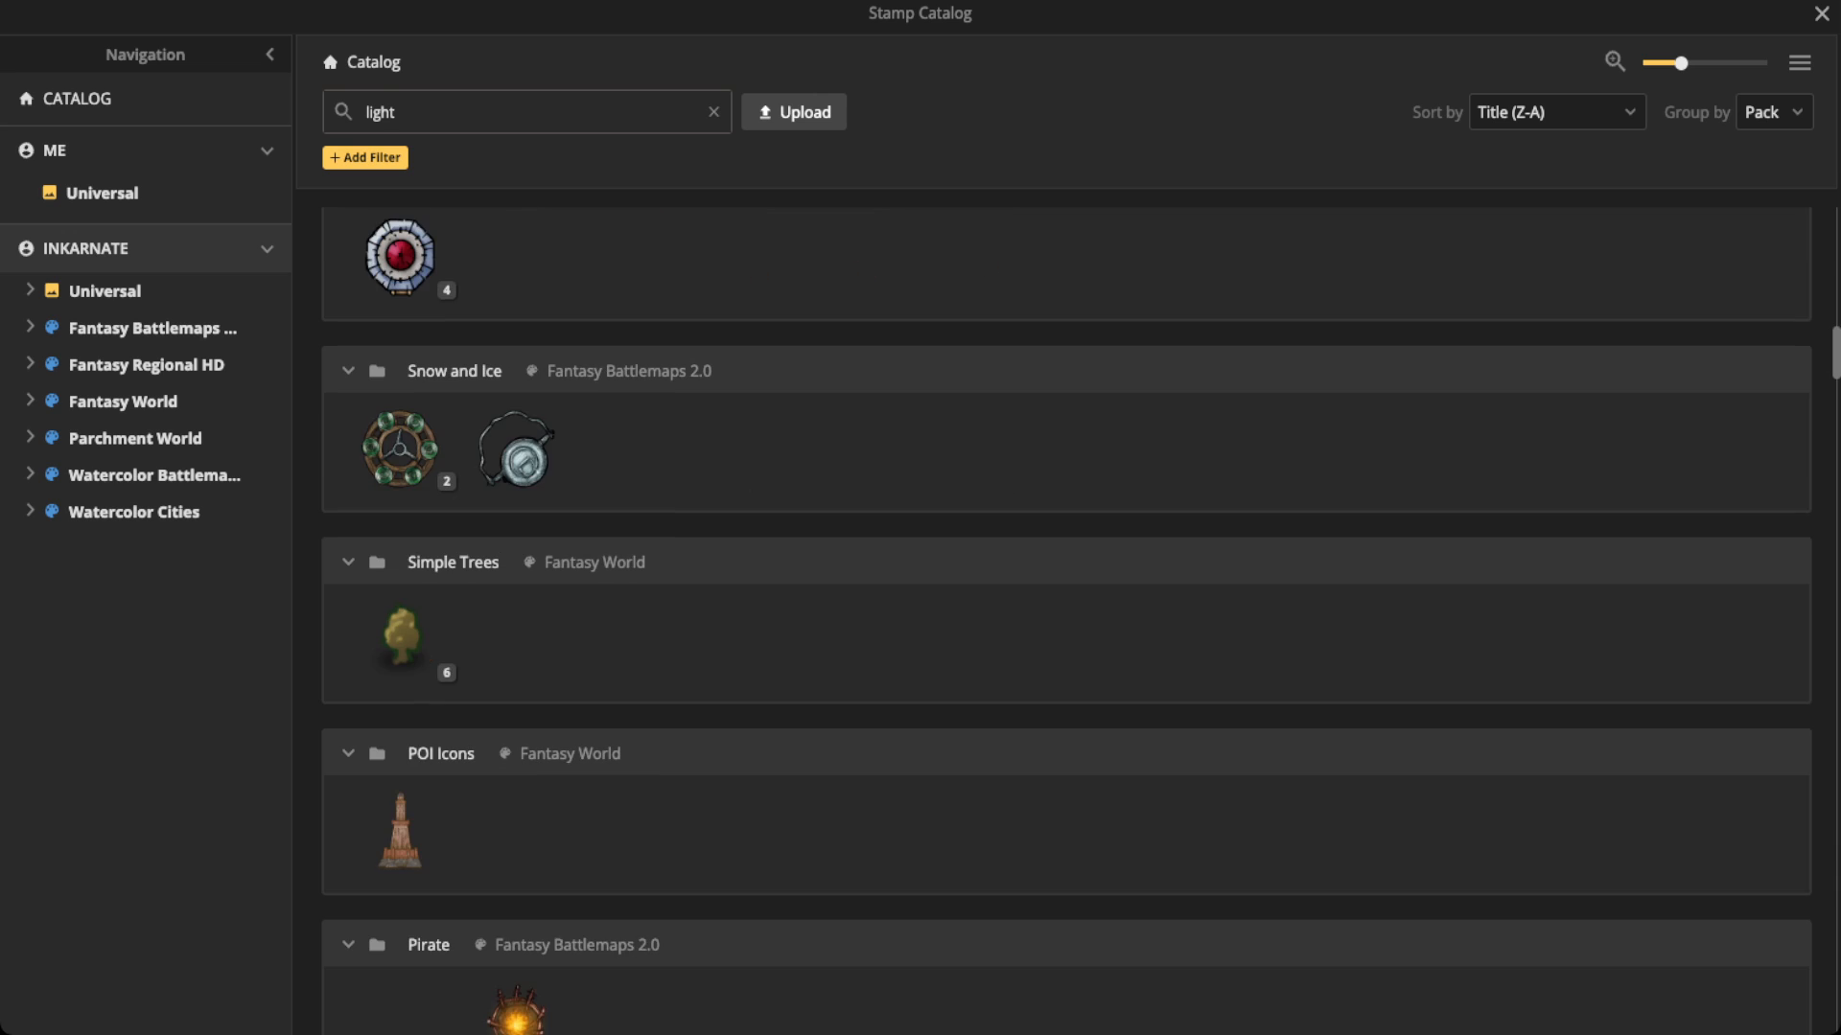
{"action": "scroll", "coordinate": [1066, 621], "scroll_direction": "down", "scroll_amount": 17}
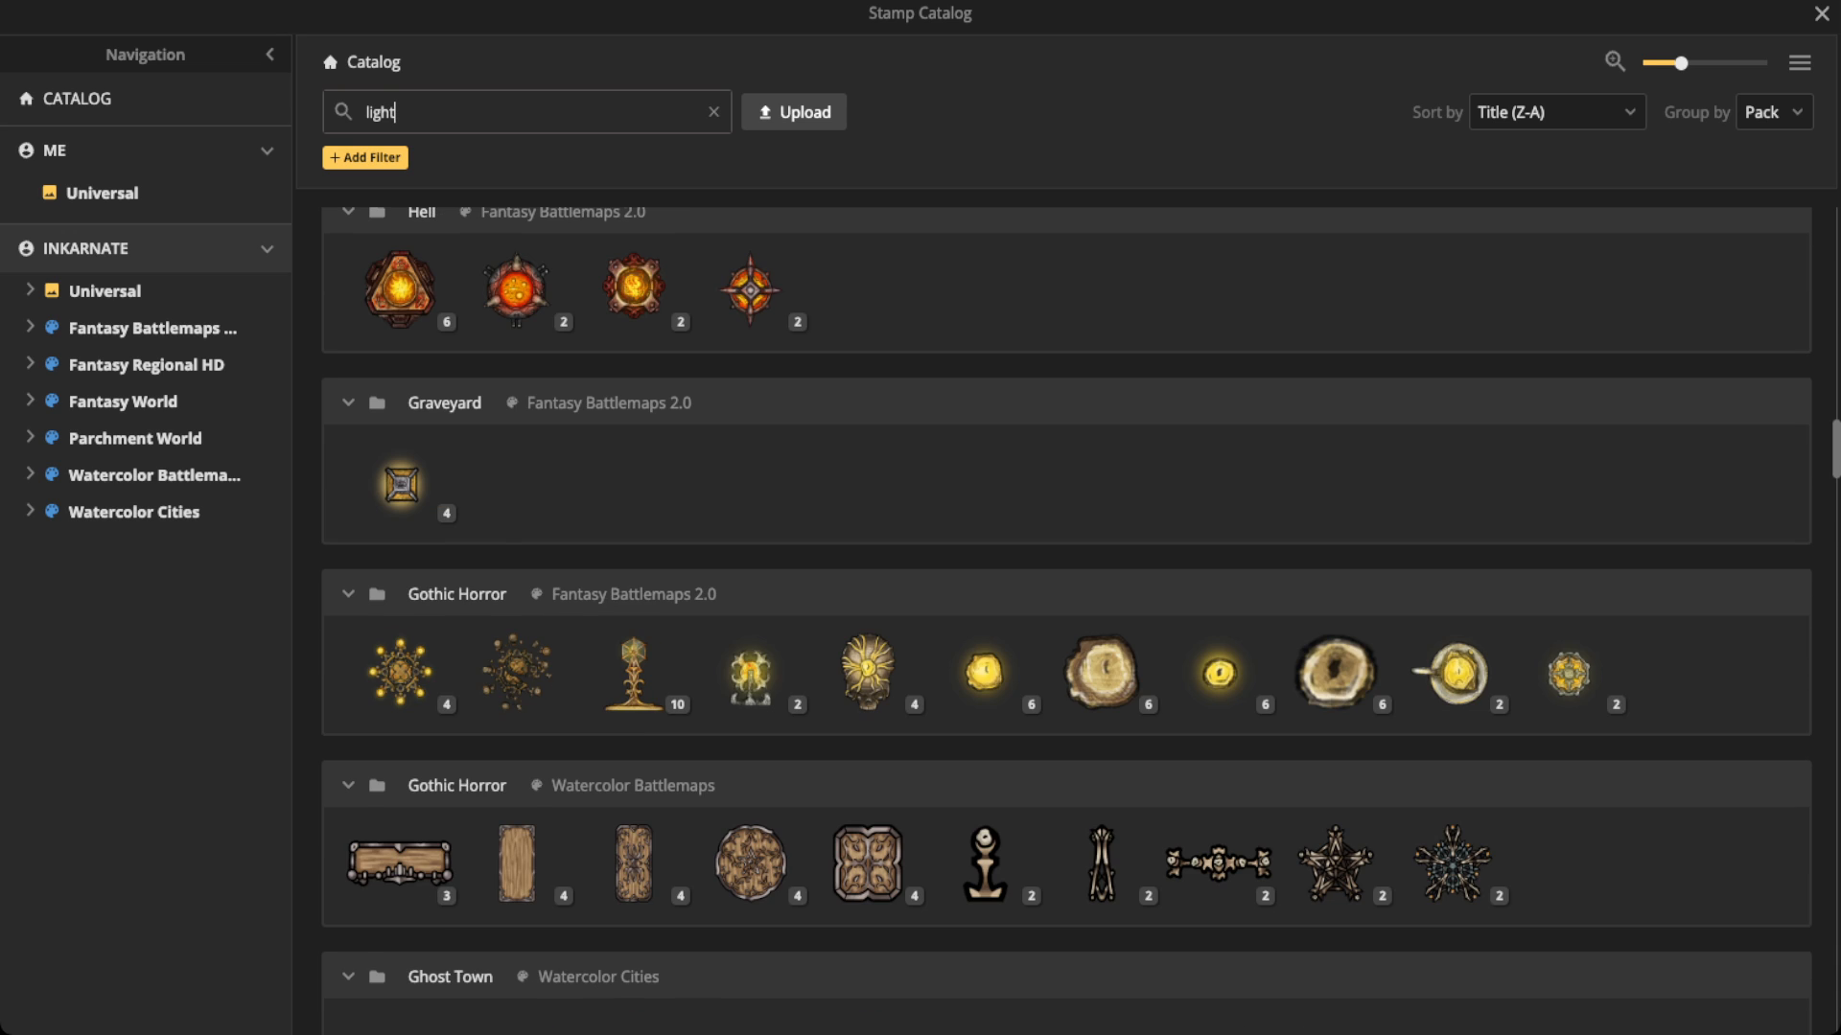
{"action": "scroll", "coordinate": [1067, 621], "scroll_direction": "down", "scroll_amount": 14}
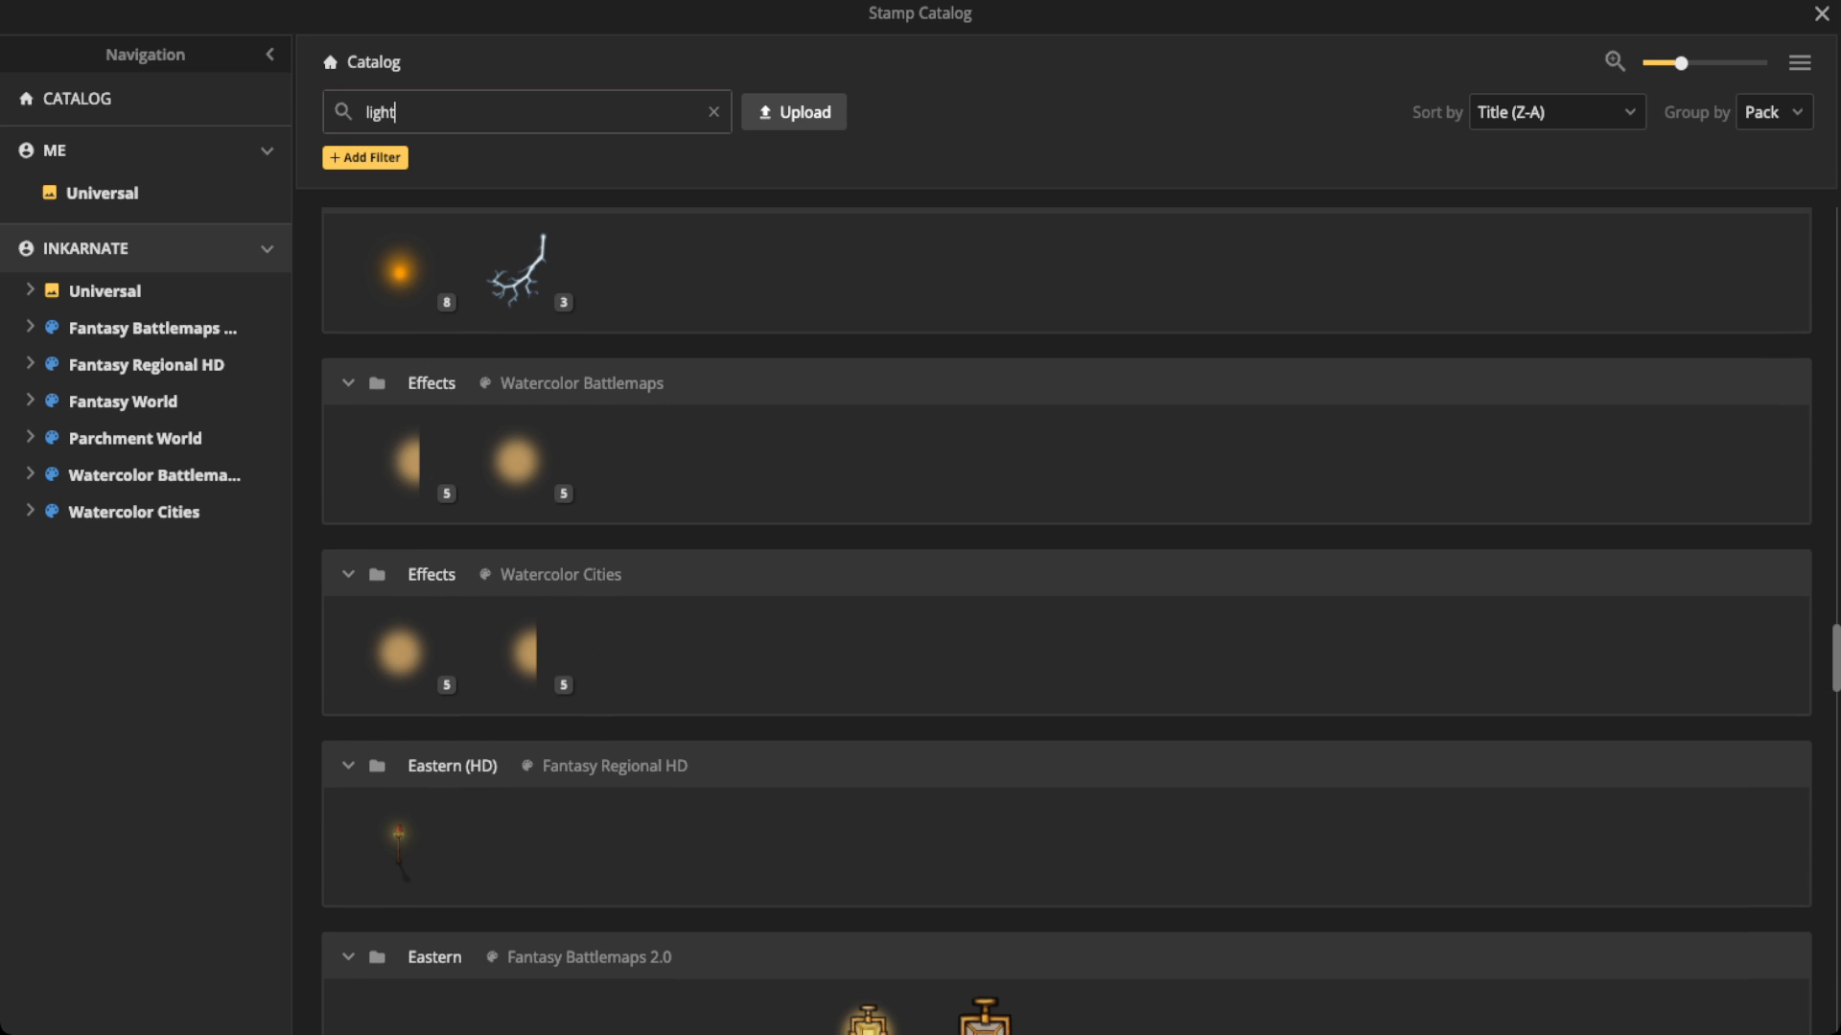
{"action": "left_click", "coordinate": [517, 271]}
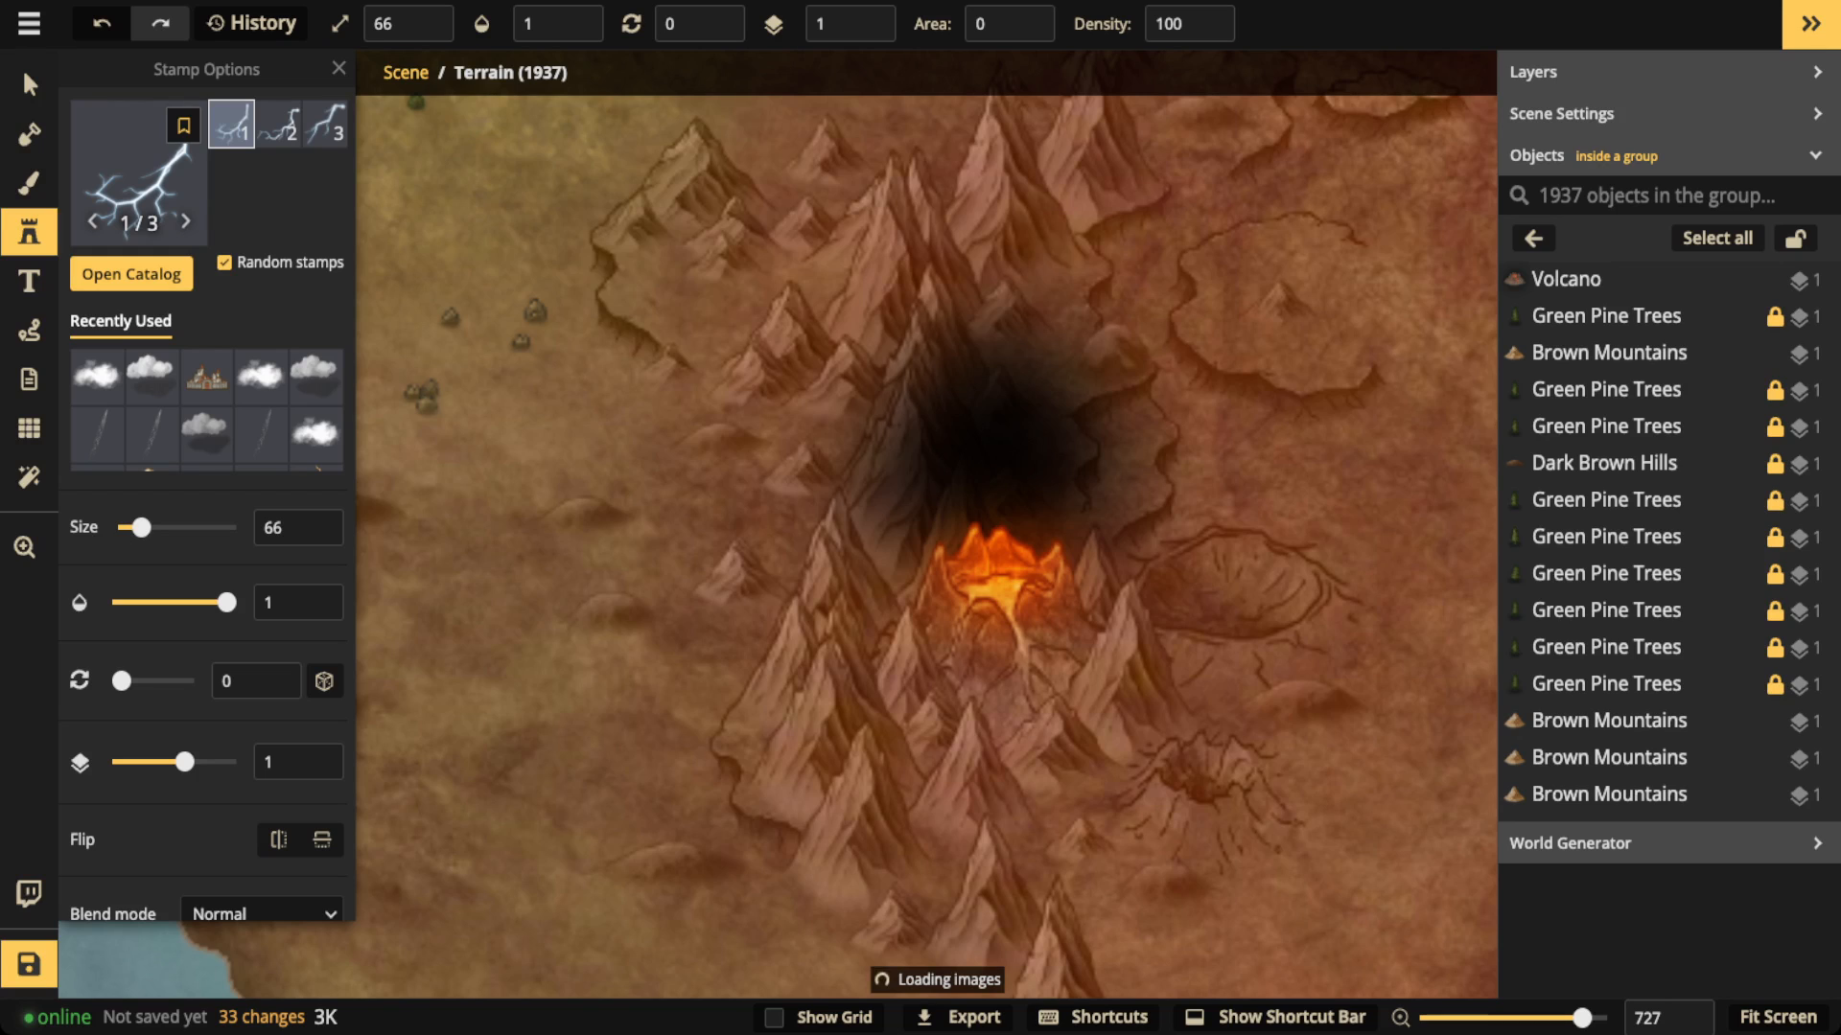
Step: Place a lightning bolt stamp at size 31 just west of the volcano's black smoke and select it
{"action": "scroll", "coordinate": [909, 534], "scroll_direction": "up", "scroll_amount": 4}
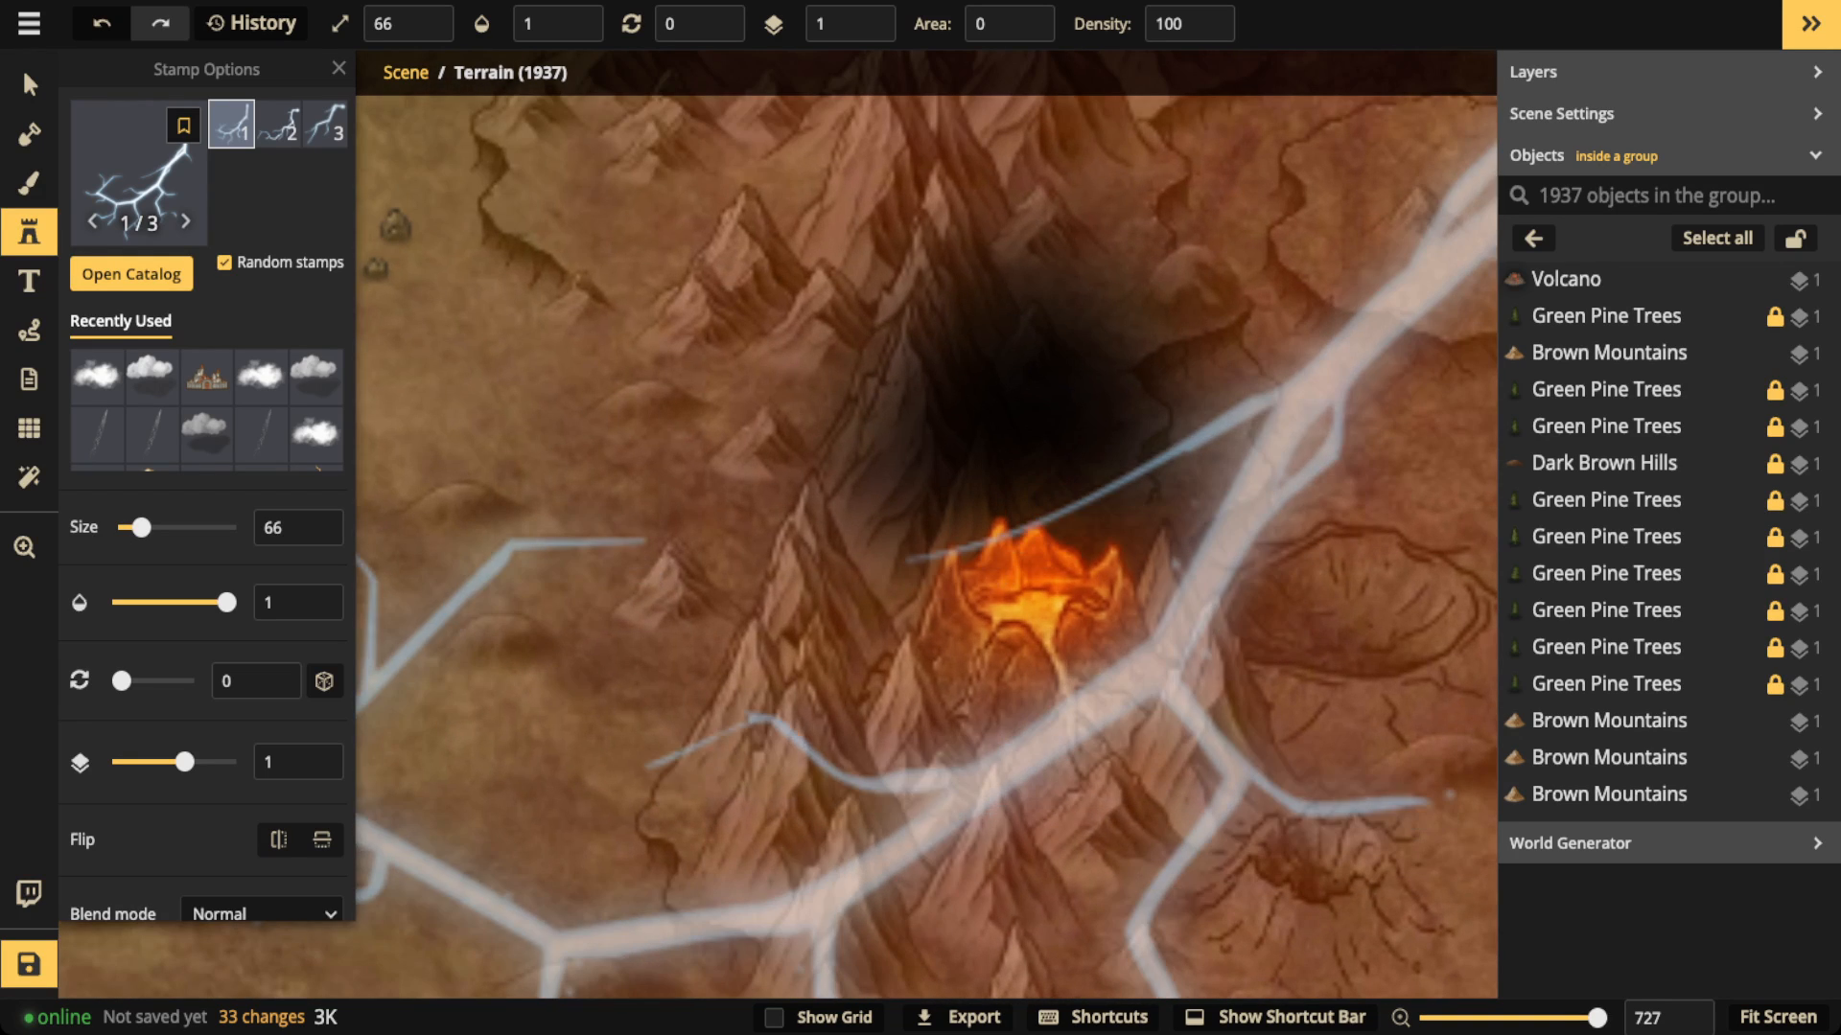
{"action": "scroll", "coordinate": [910, 534], "scroll_direction": "down", "scroll_amount": 13}
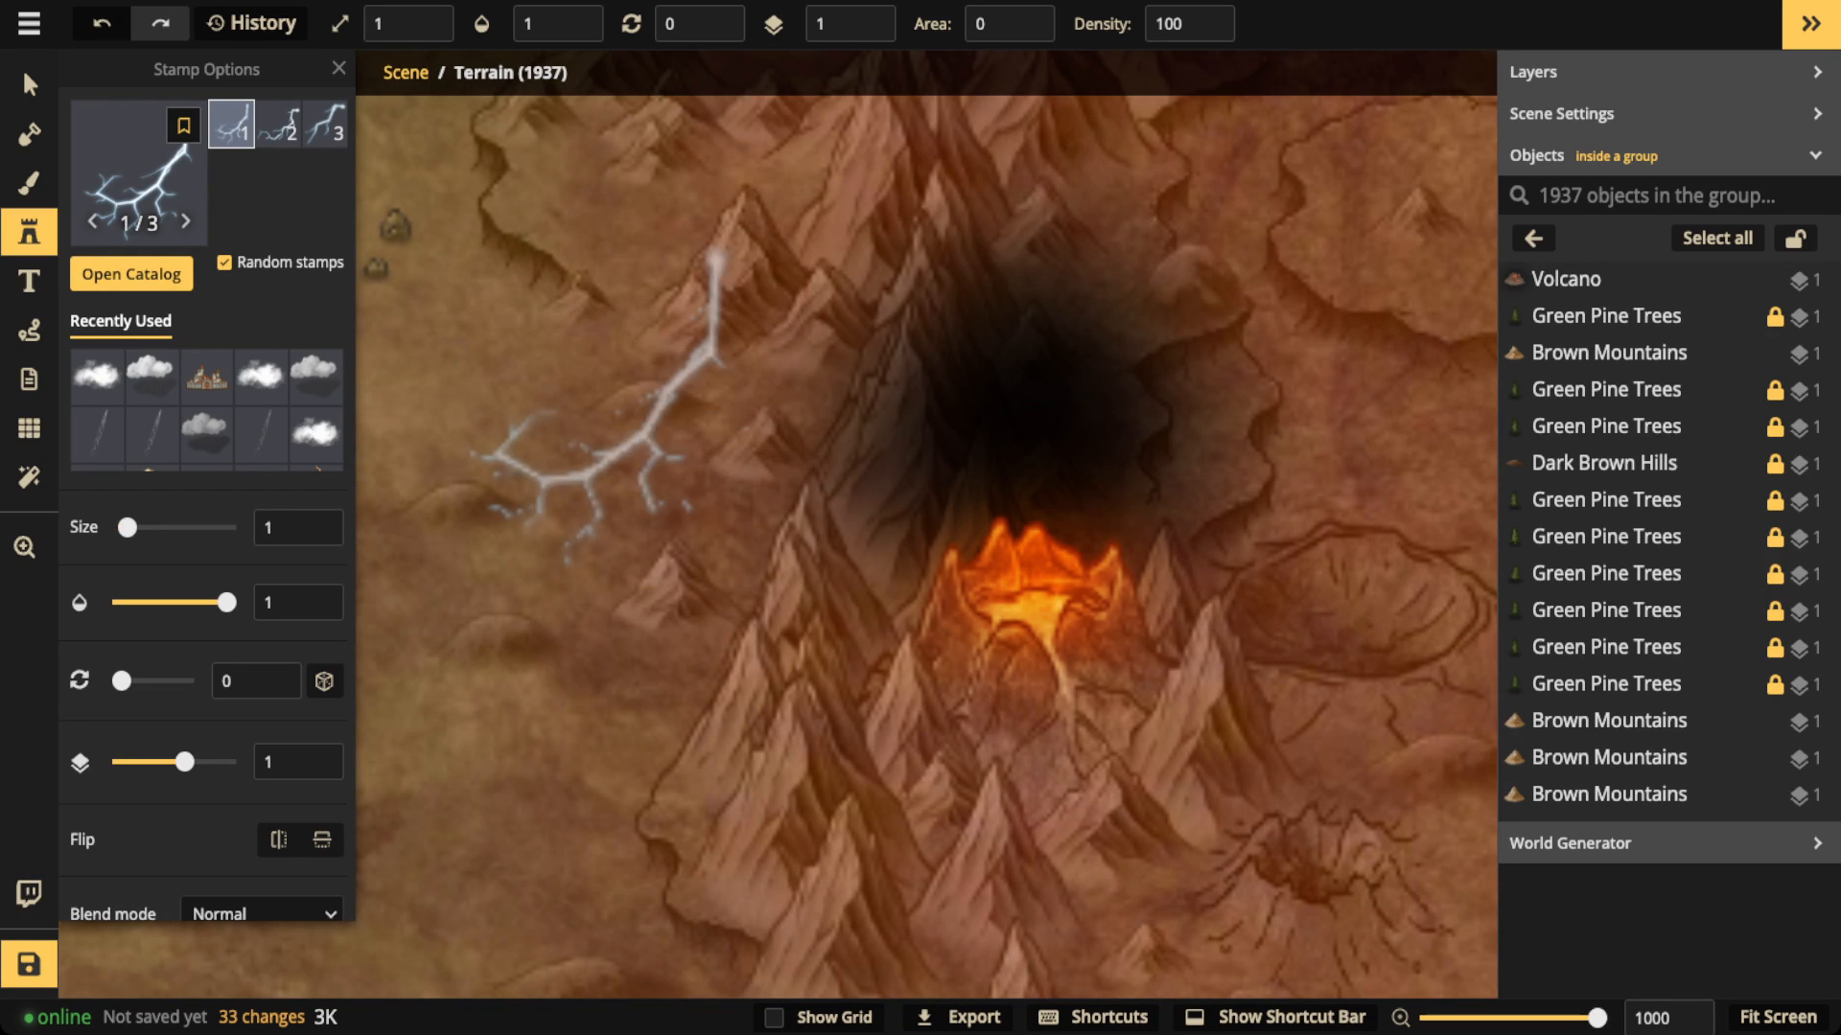
{"action": "scroll", "coordinate": [608, 441], "scroll_direction": "up", "scroll_amount": 1}
{"action": "left_click", "coordinate": [608, 441]}
{"action": "scroll", "coordinate": [757, 432], "scroll_direction": "up", "scroll_amount": 1}
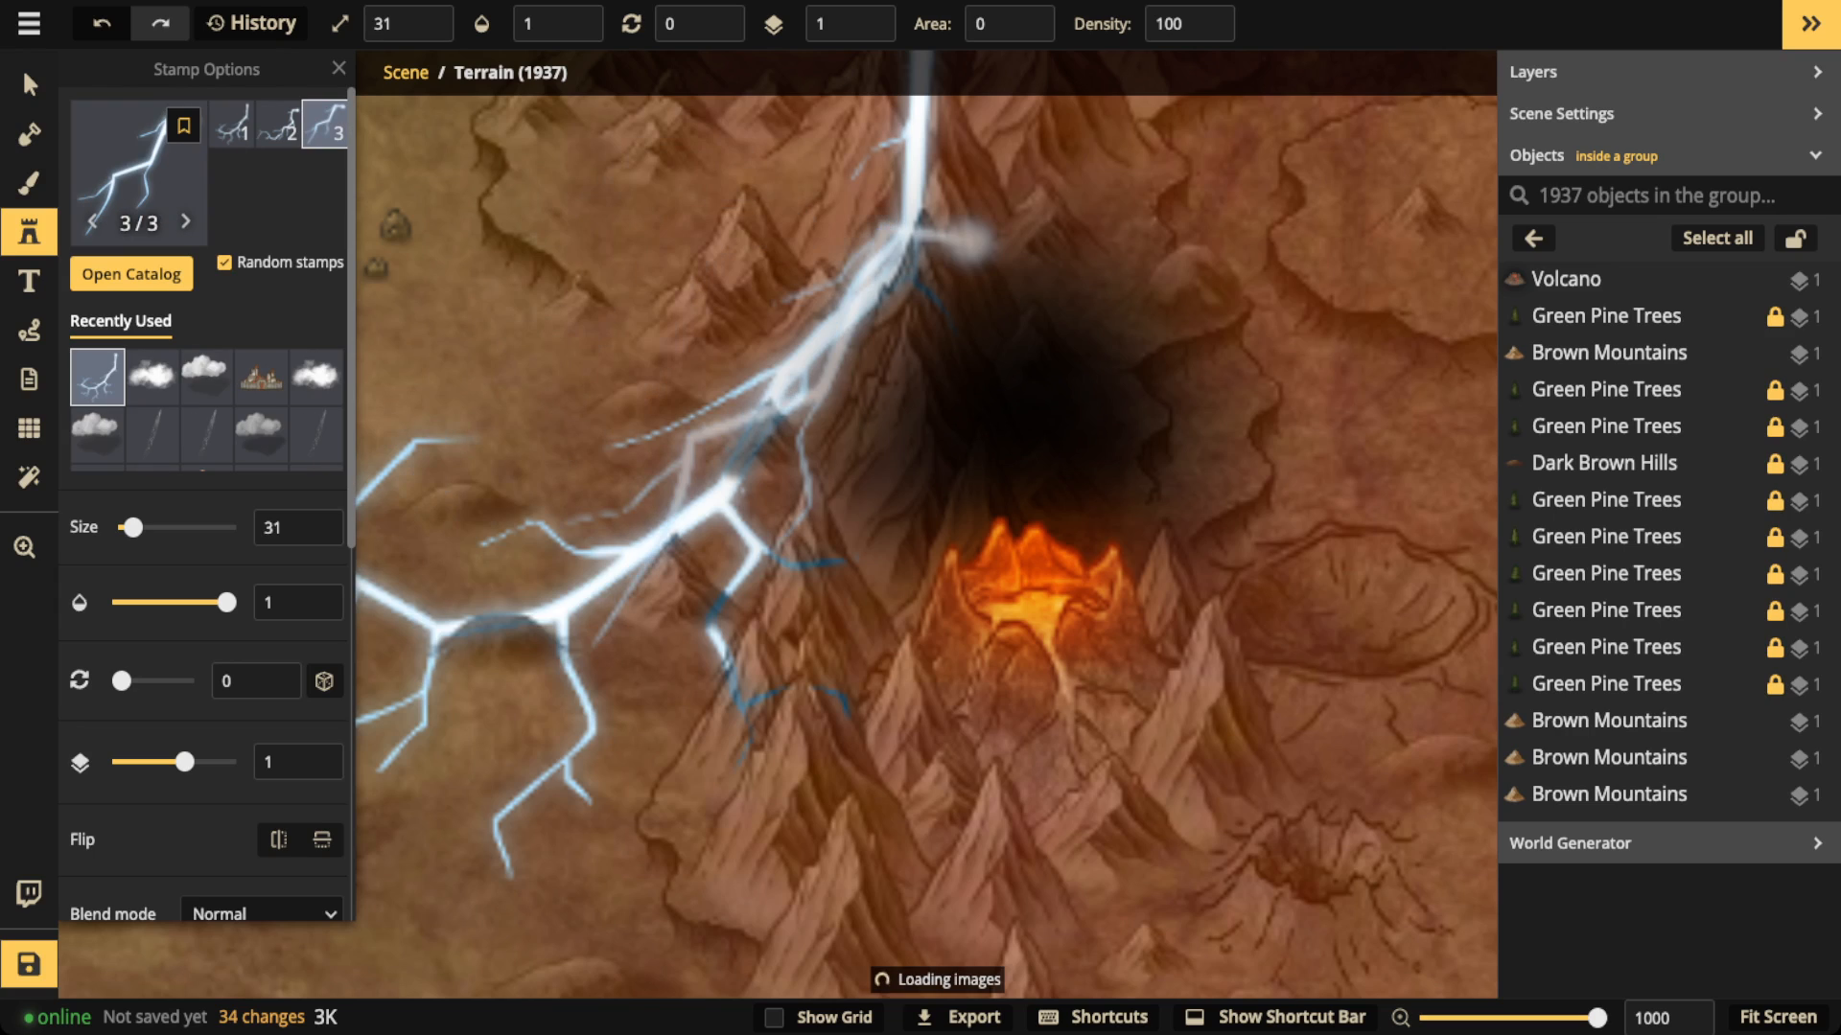
{"action": "left_click", "coordinate": [29, 84]}
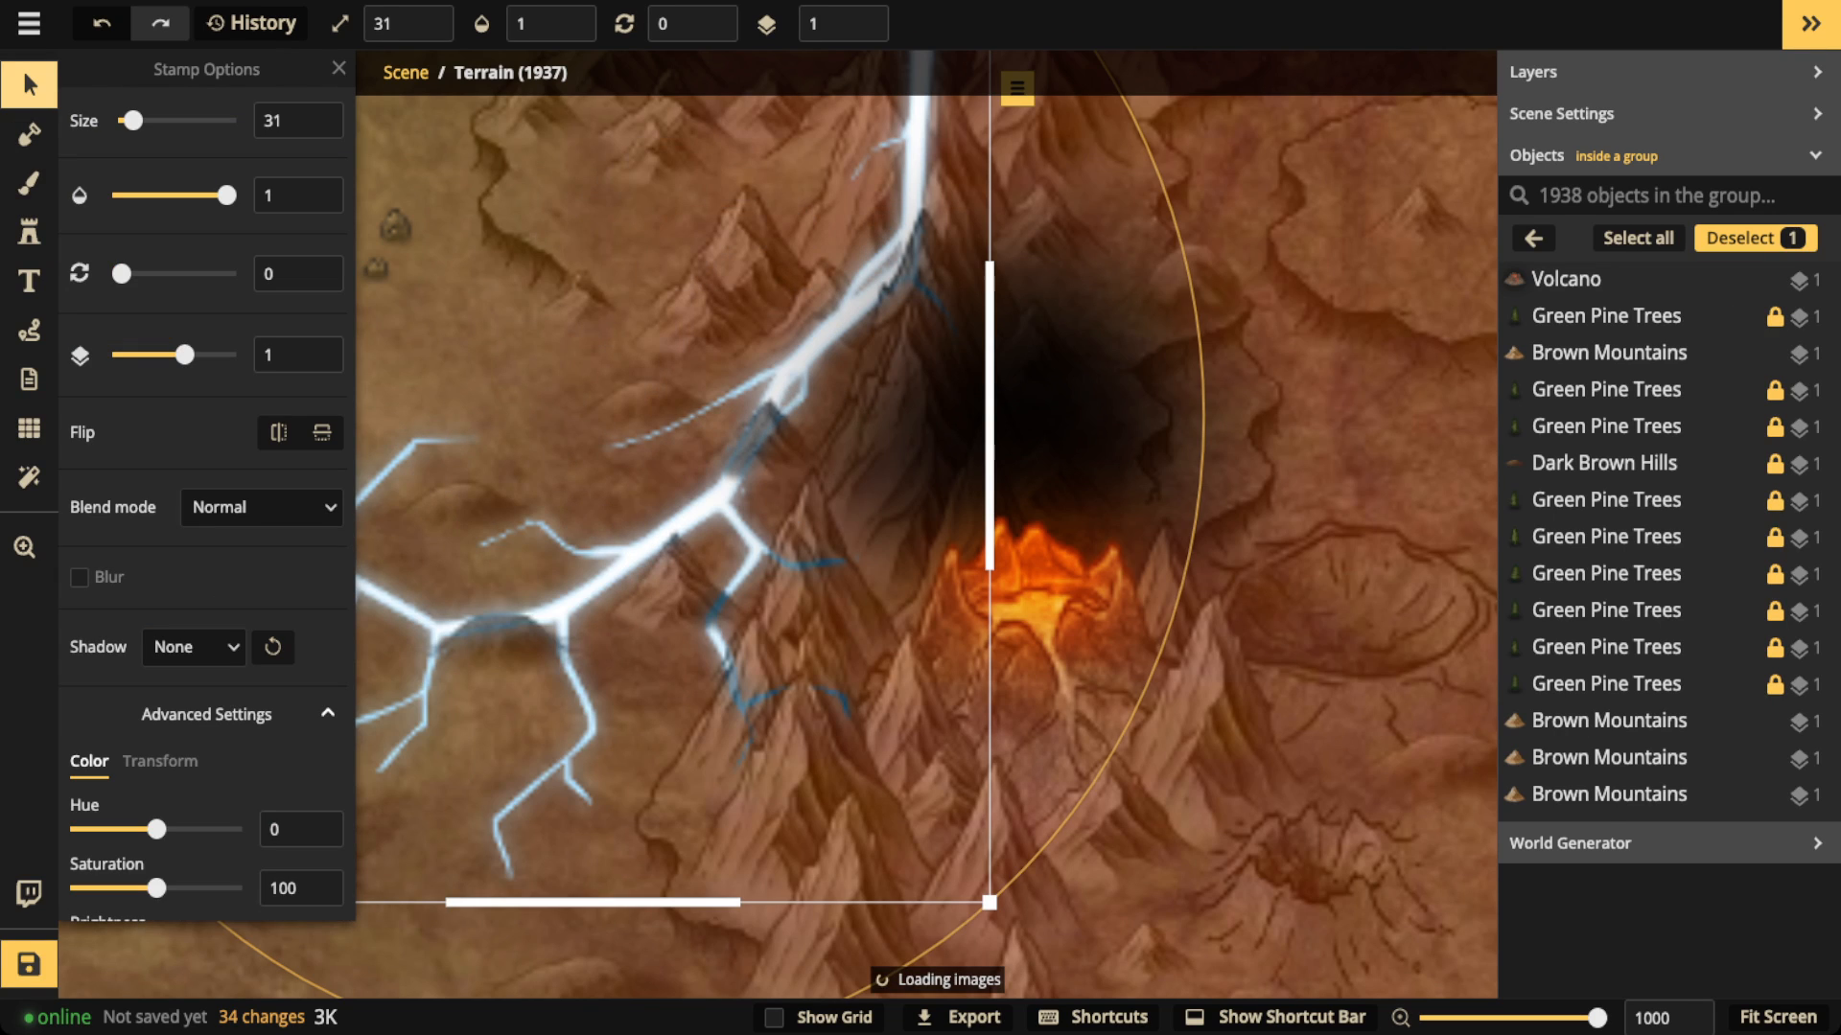
Step: Raise the lightning stamp to layer 5 and shift its hue to -139
{"action": "left_click", "coordinate": [861, 16]}
{"action": "left_click", "coordinate": [861, 16]}
{"action": "left_click", "coordinate": [860, 16]}
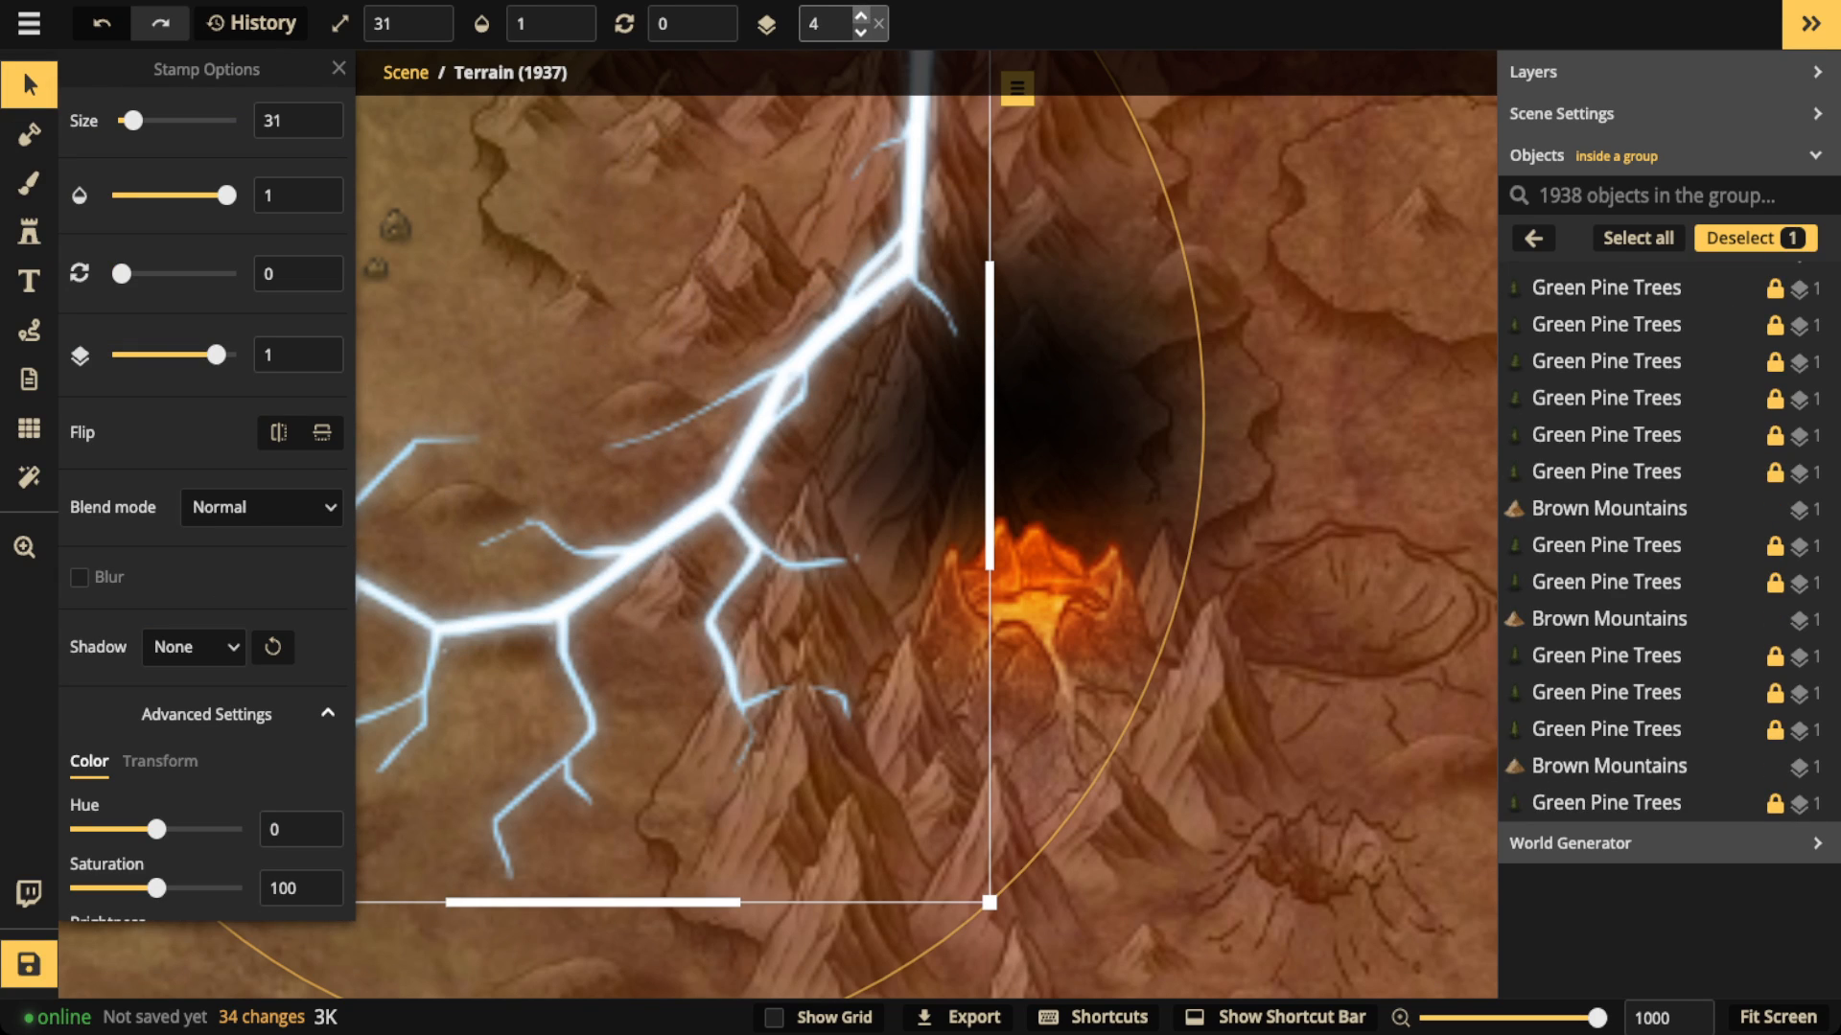
{"action": "left_click", "coordinate": [861, 16]}
{"action": "scroll", "coordinate": [206, 479], "scroll_direction": "down", "scroll_amount": 1}
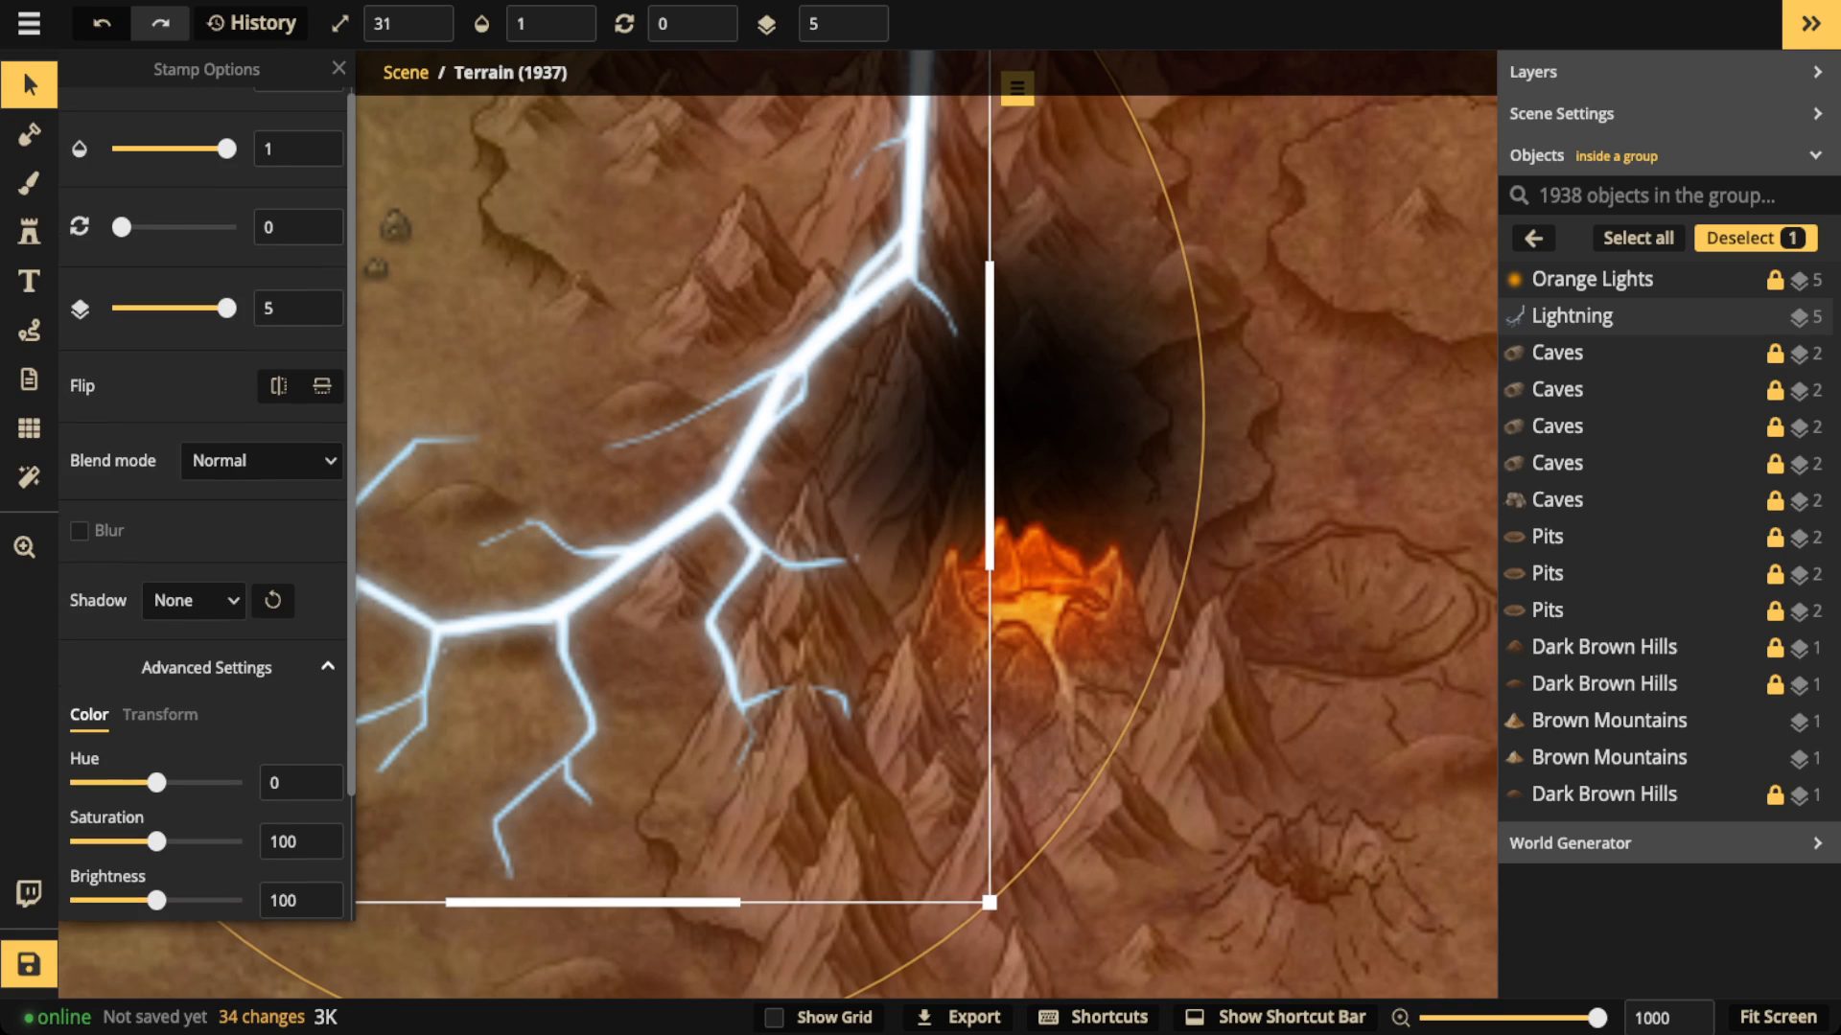
{"action": "left_click_drag", "start_coordinate": [156, 782], "coordinate": [187, 782]}
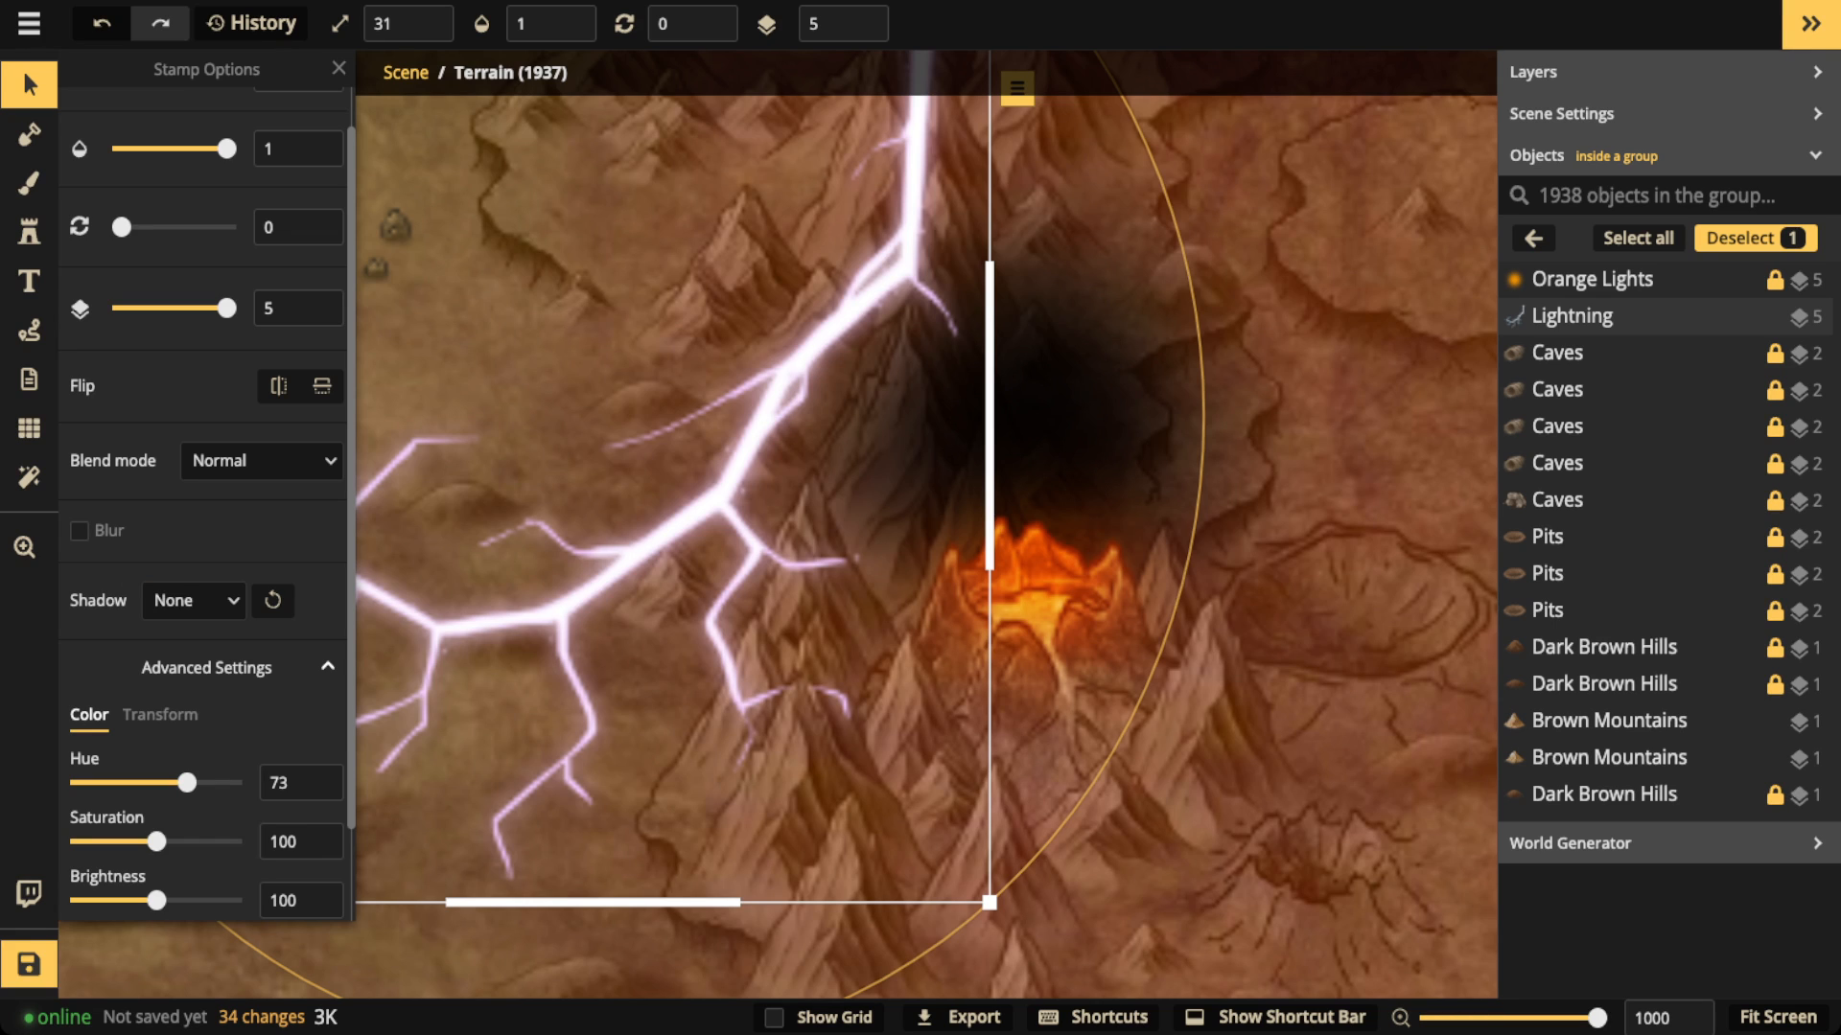
{"action": "left_click_drag", "start_coordinate": [187, 782], "coordinate": [97, 783]}
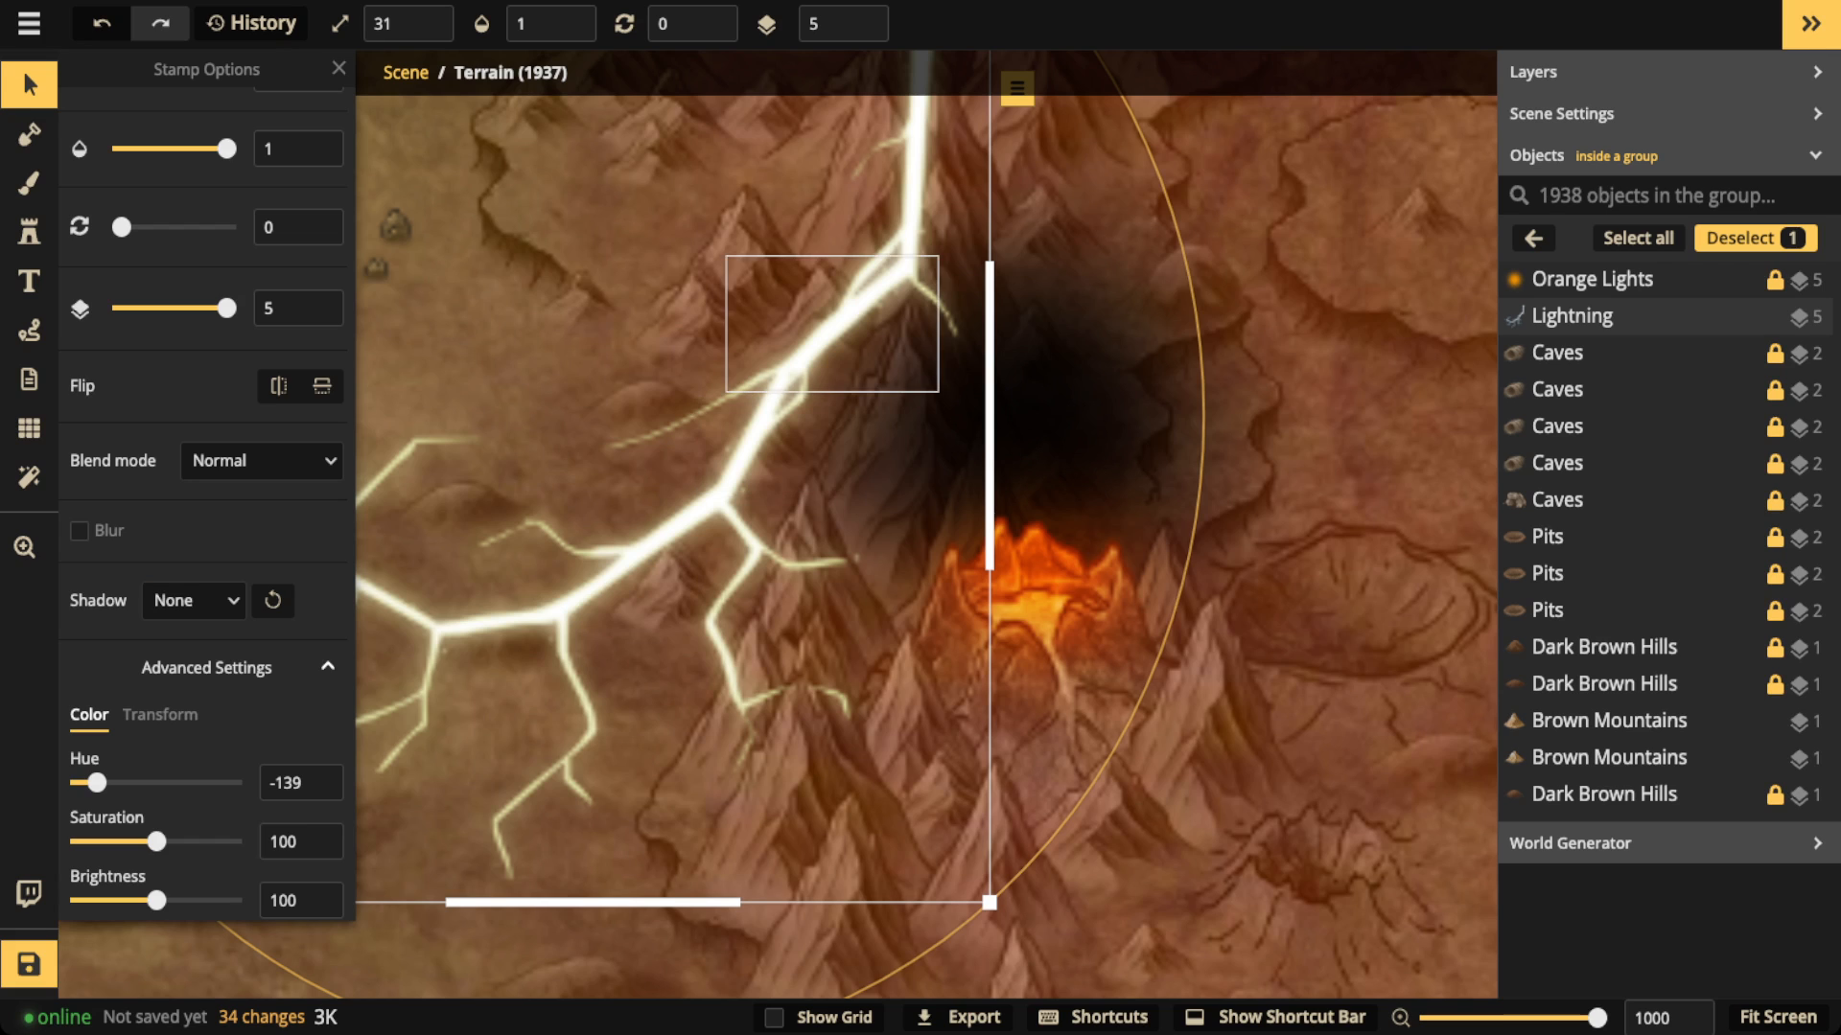
Step: Shrink the lightning stamp to size 10 and move it to the western edge of the volcano's black smoke
{"action": "key", "text": "["}
{"action": "key", "text": "["}
{"action": "key", "text": "["}
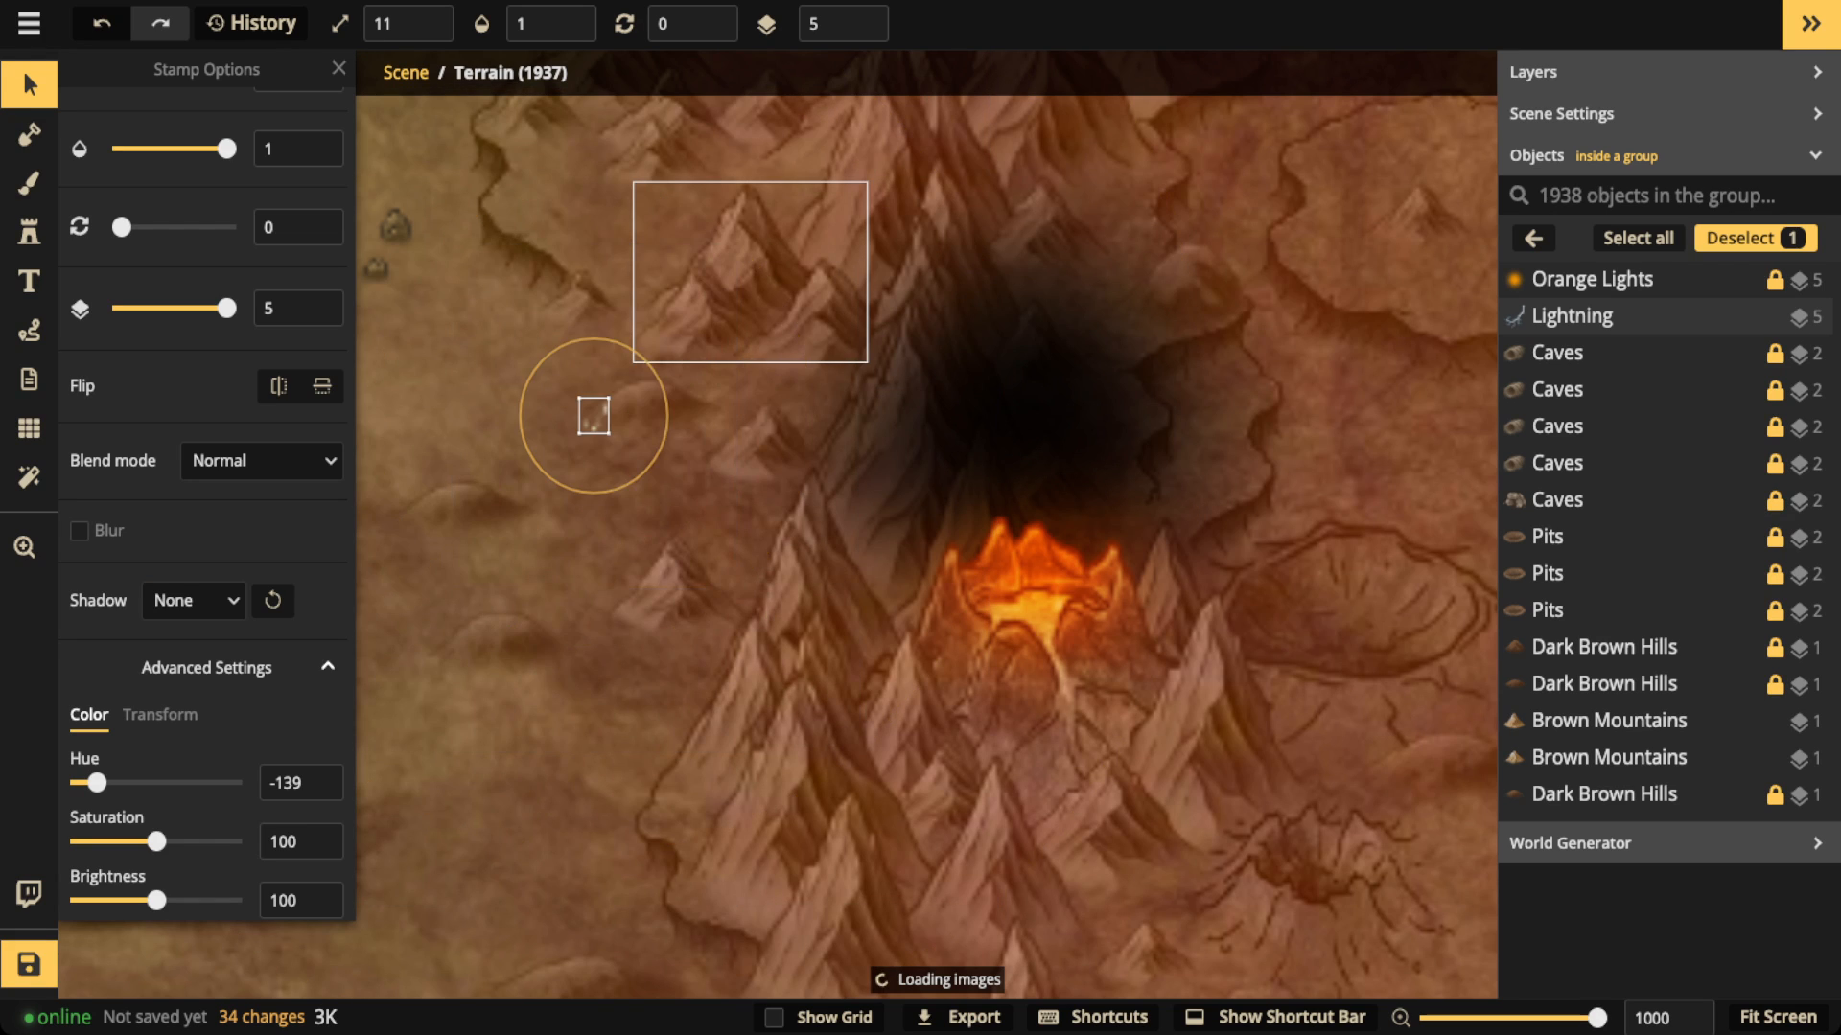
{"action": "key", "text": "bracketright"}
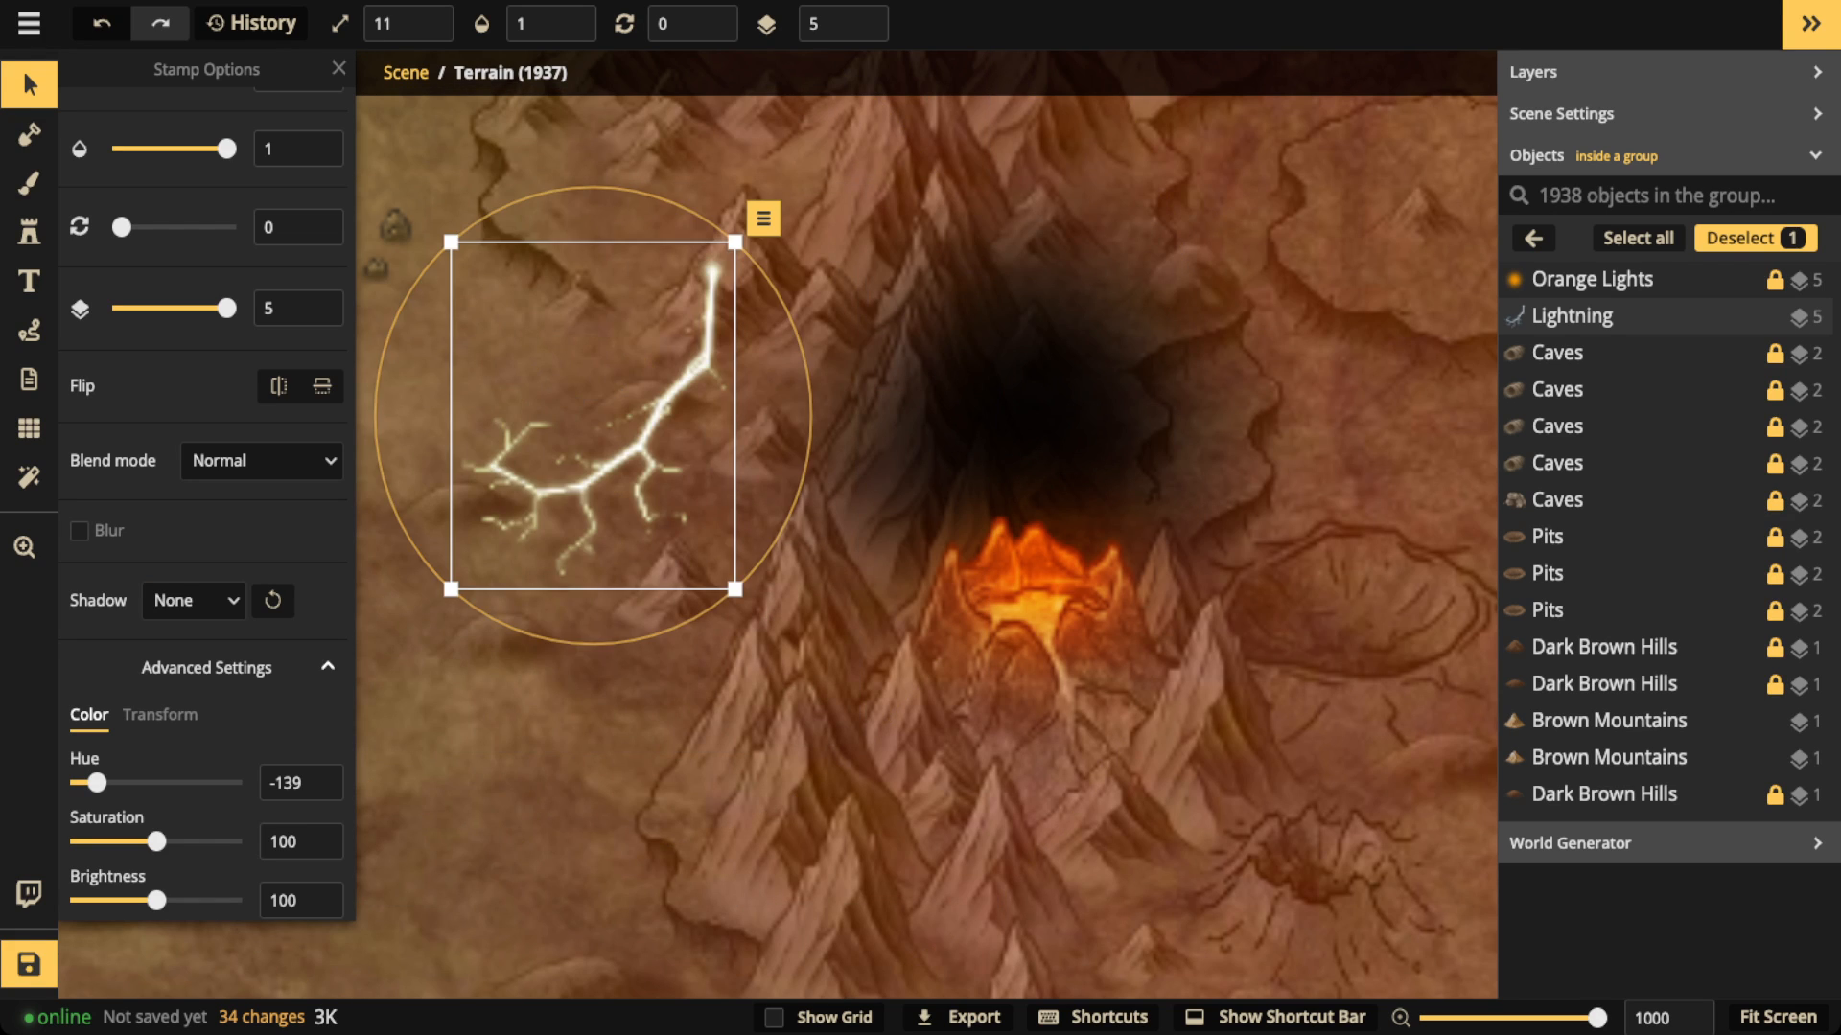
{"action": "left_click", "coordinate": [426, 36]}
{"action": "left_click_drag", "start_coordinate": [643, 431], "coordinate": [920, 528]}
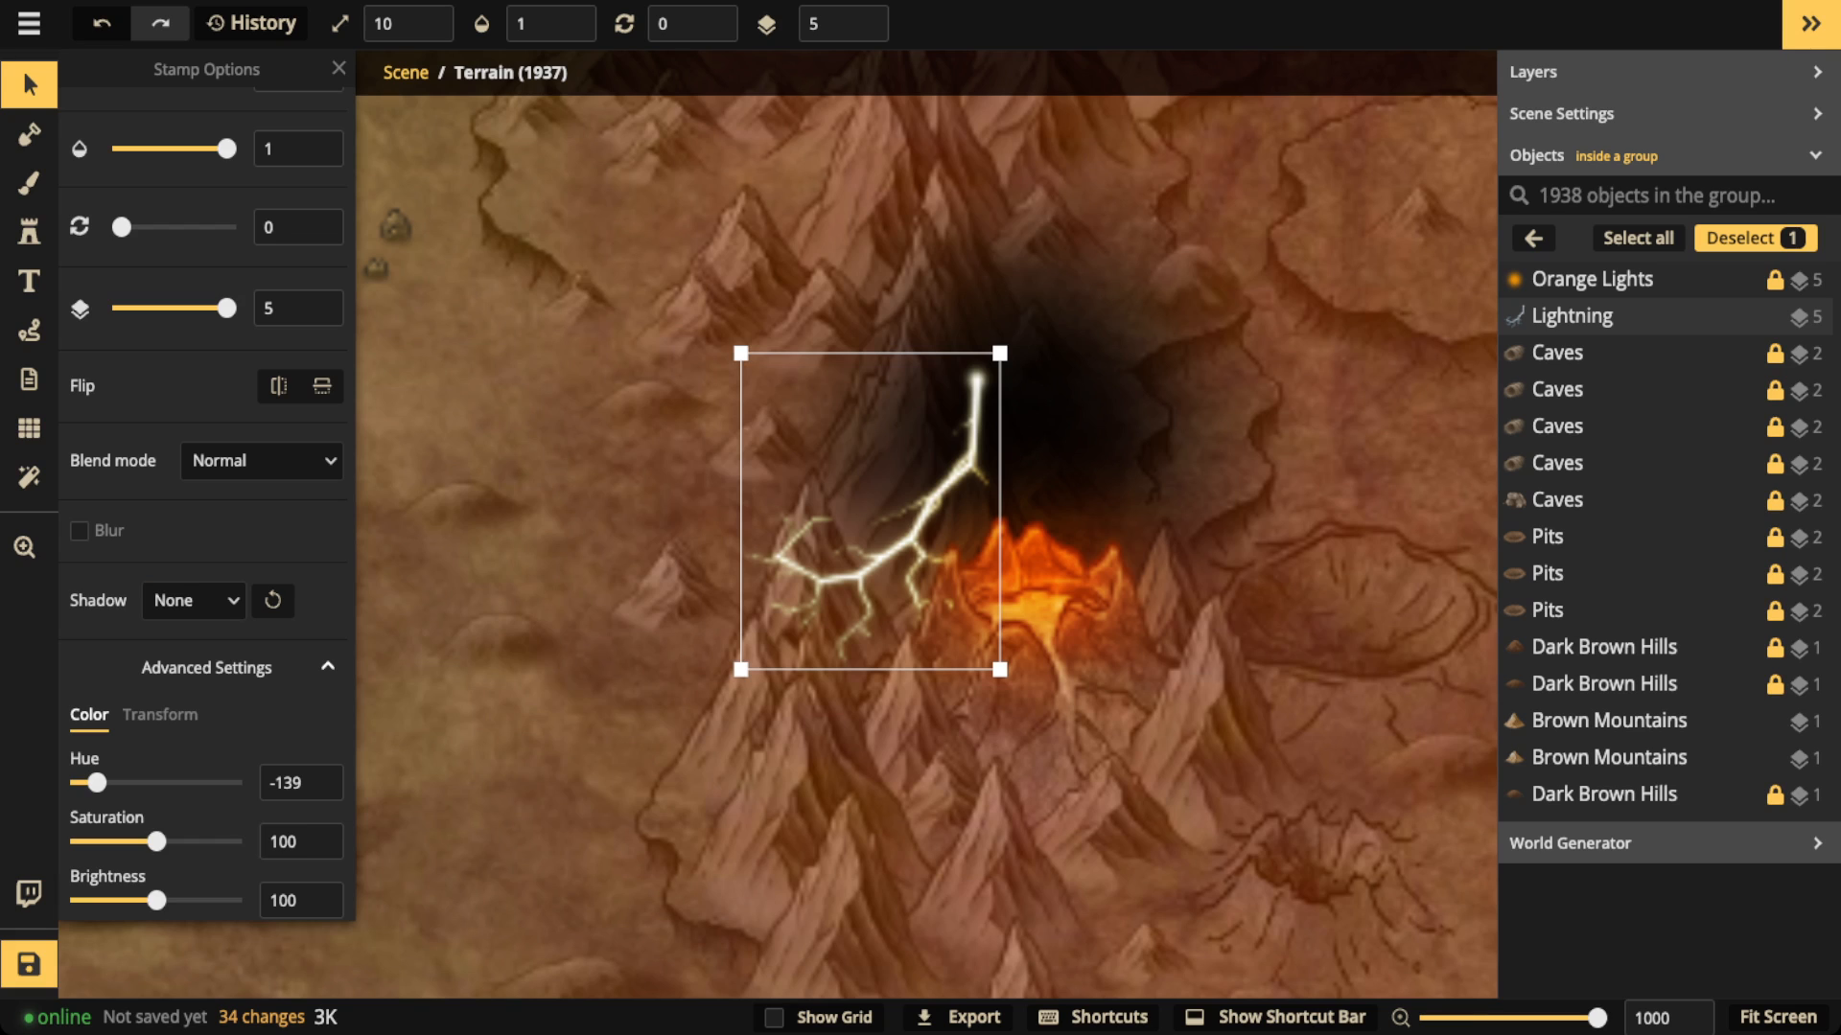
Step: Try the lightning stamp at size 6 against the smoke's western edge, and delete it
{"action": "left_click_drag", "start_coordinate": [1000, 669], "coordinate": [931, 588]}
{"action": "left_click_drag", "start_coordinate": [837, 471], "coordinate": [886, 524]}
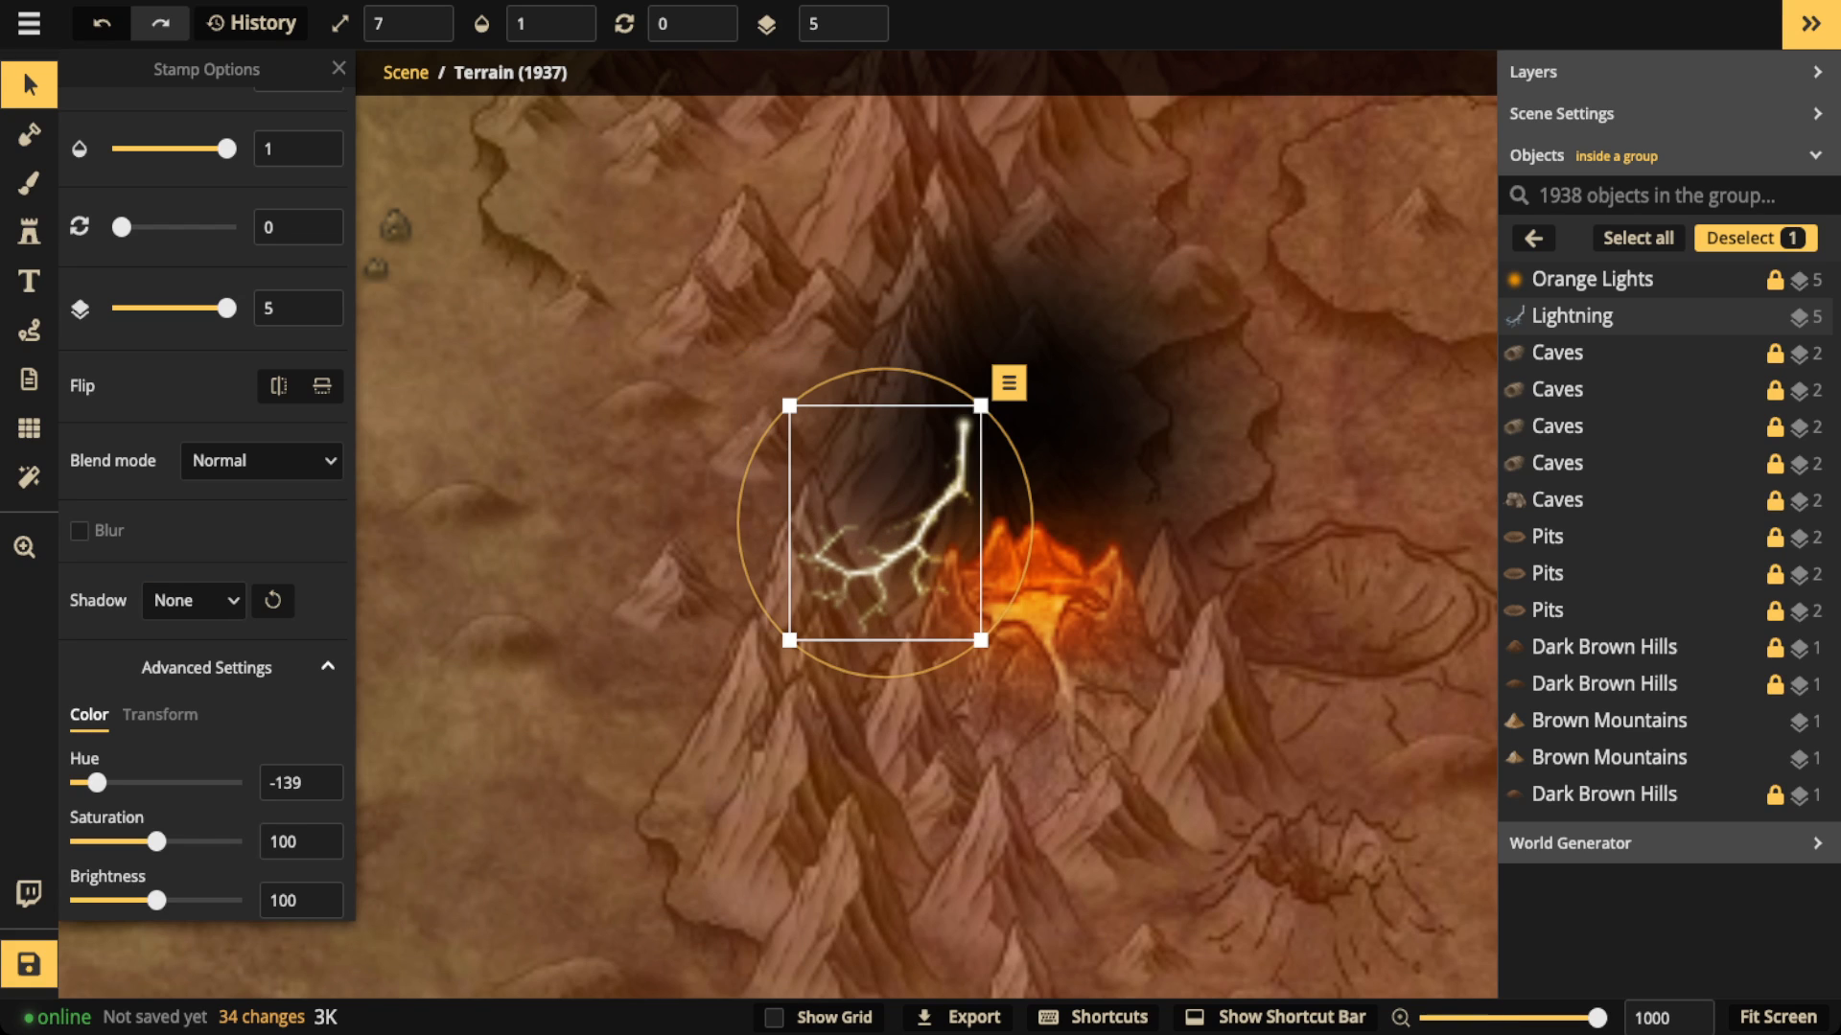
{"action": "left_click_drag", "start_coordinate": [981, 640], "coordinate": [933, 585]}
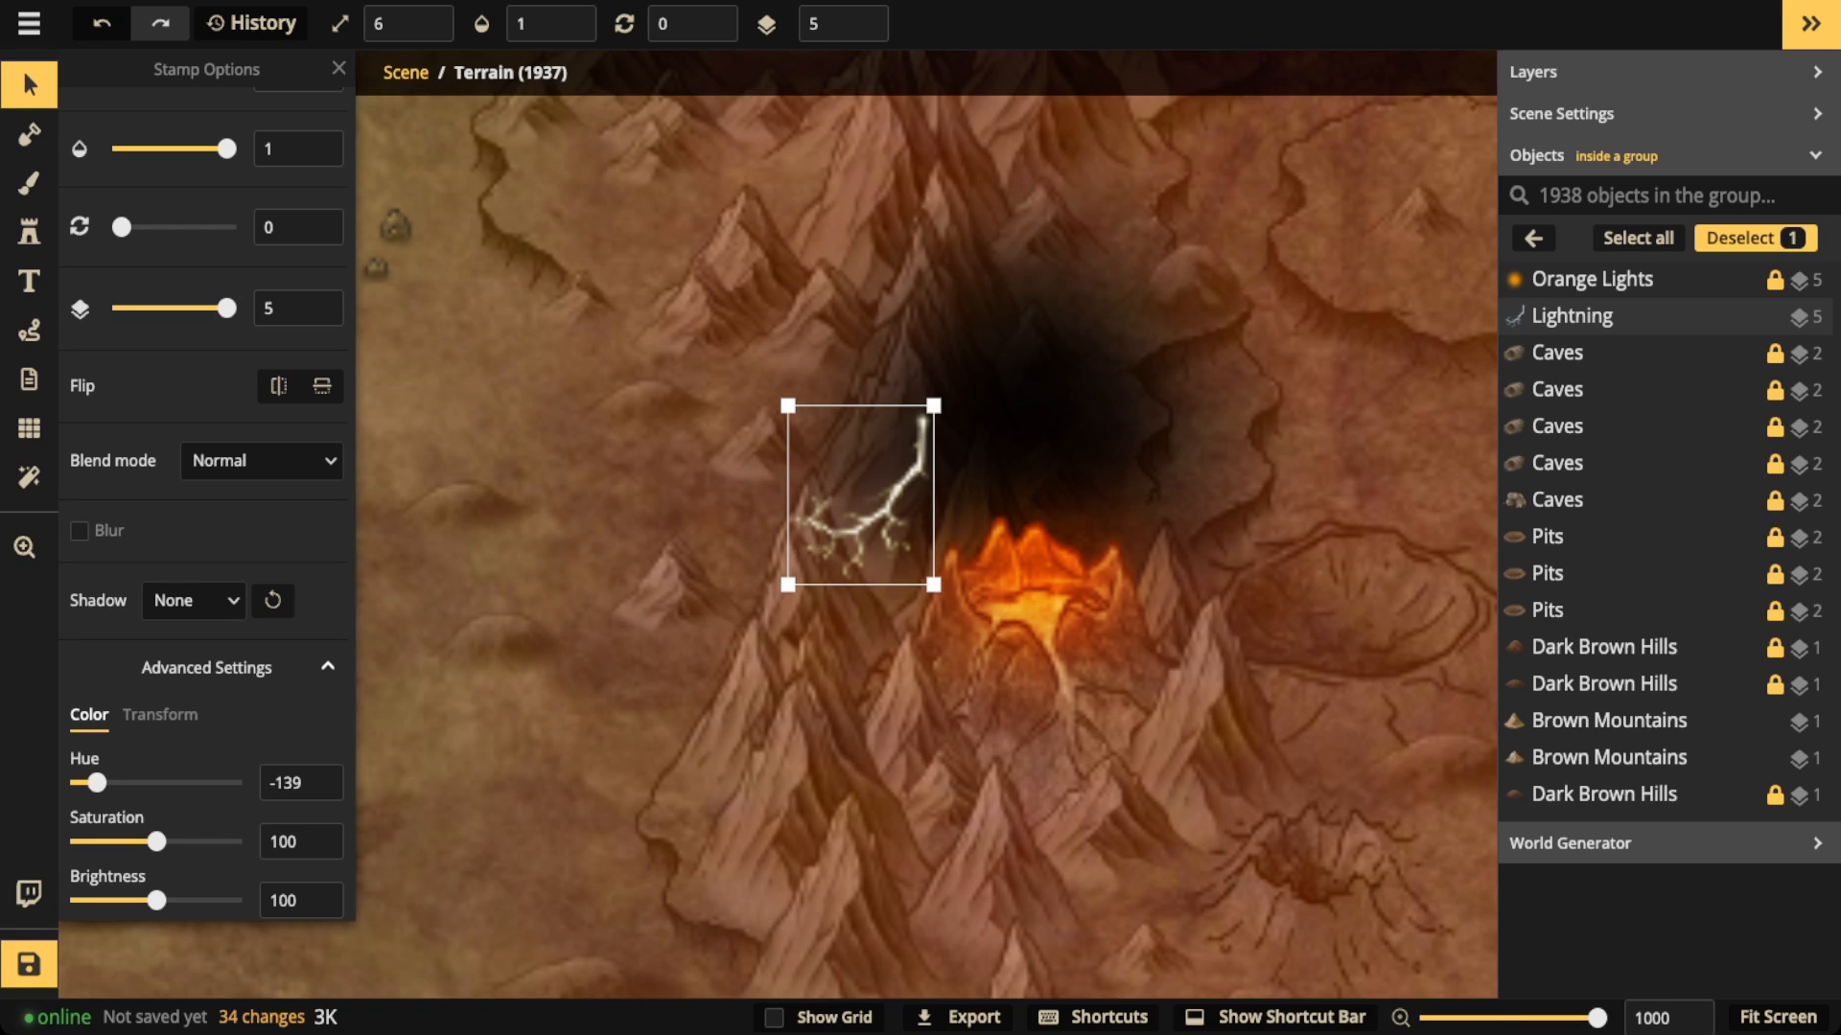
{"action": "left_click_drag", "start_coordinate": [861, 495], "coordinate": [892, 504]}
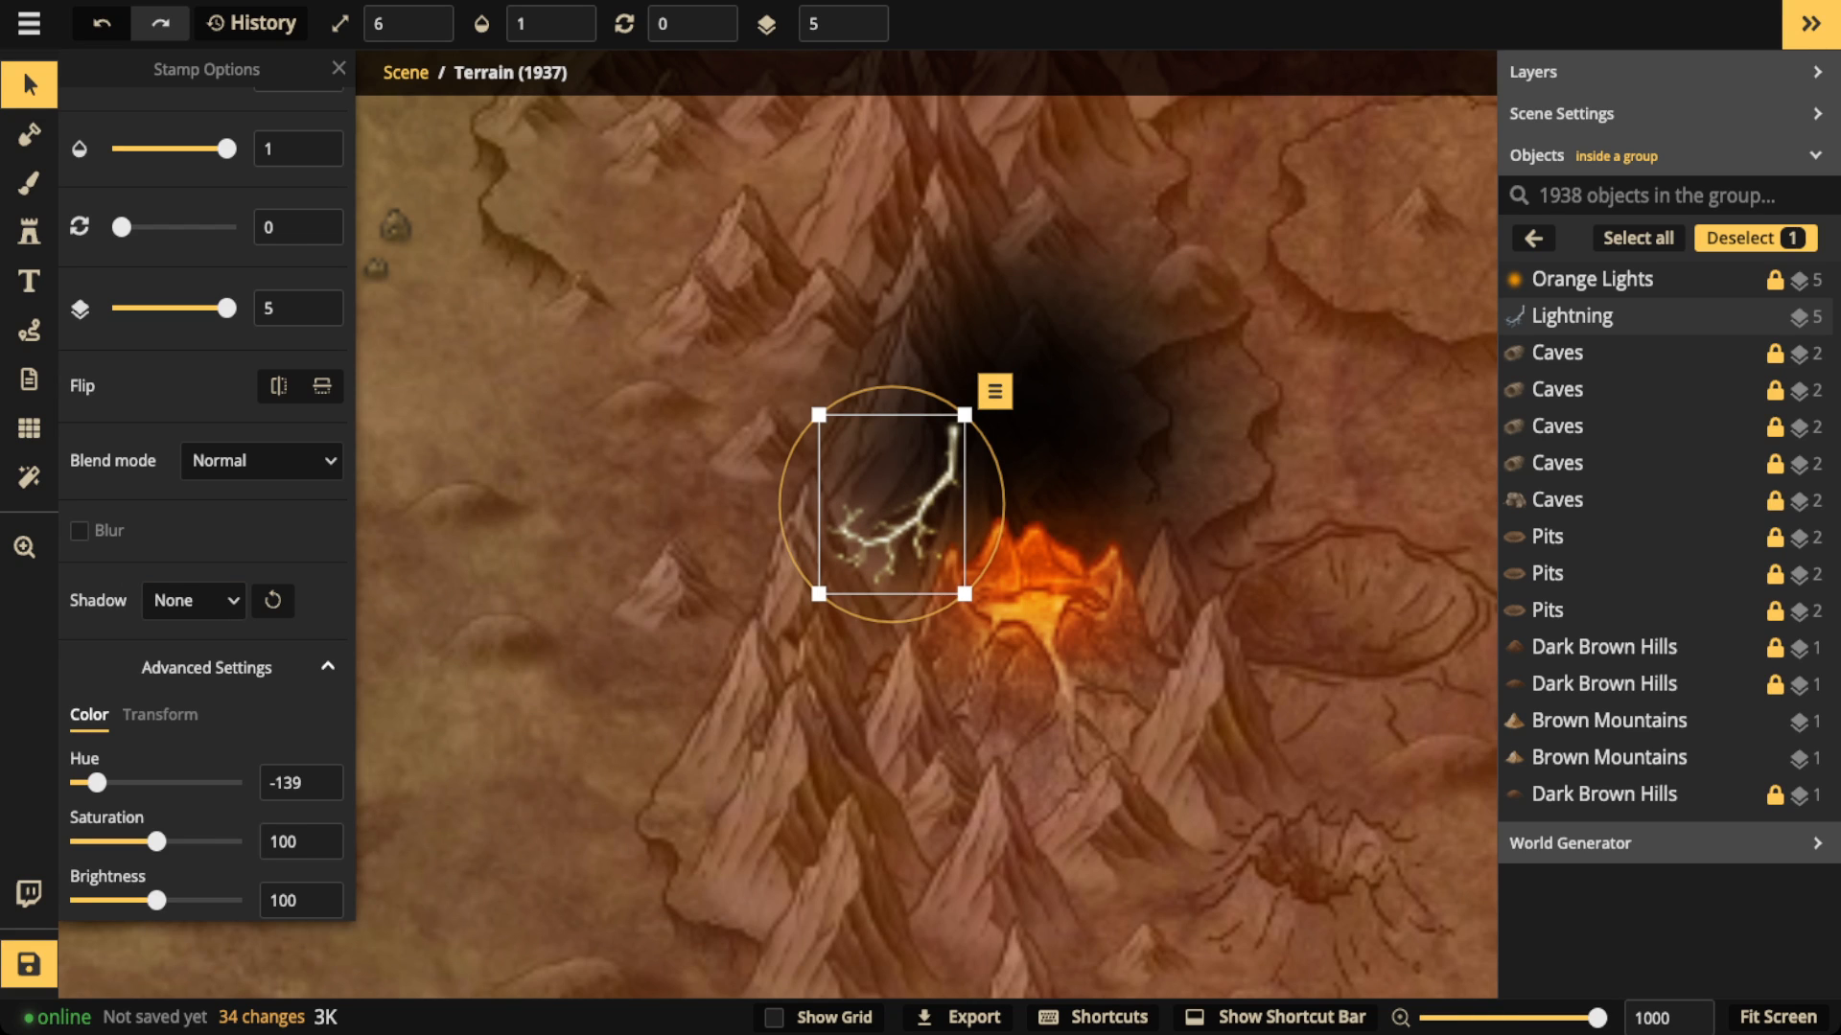
{"action": "key", "text": "Delete"}
Step: Activate the Path tool and set the path color to yellow, ffee4e
{"action": "key", "text": "p"}
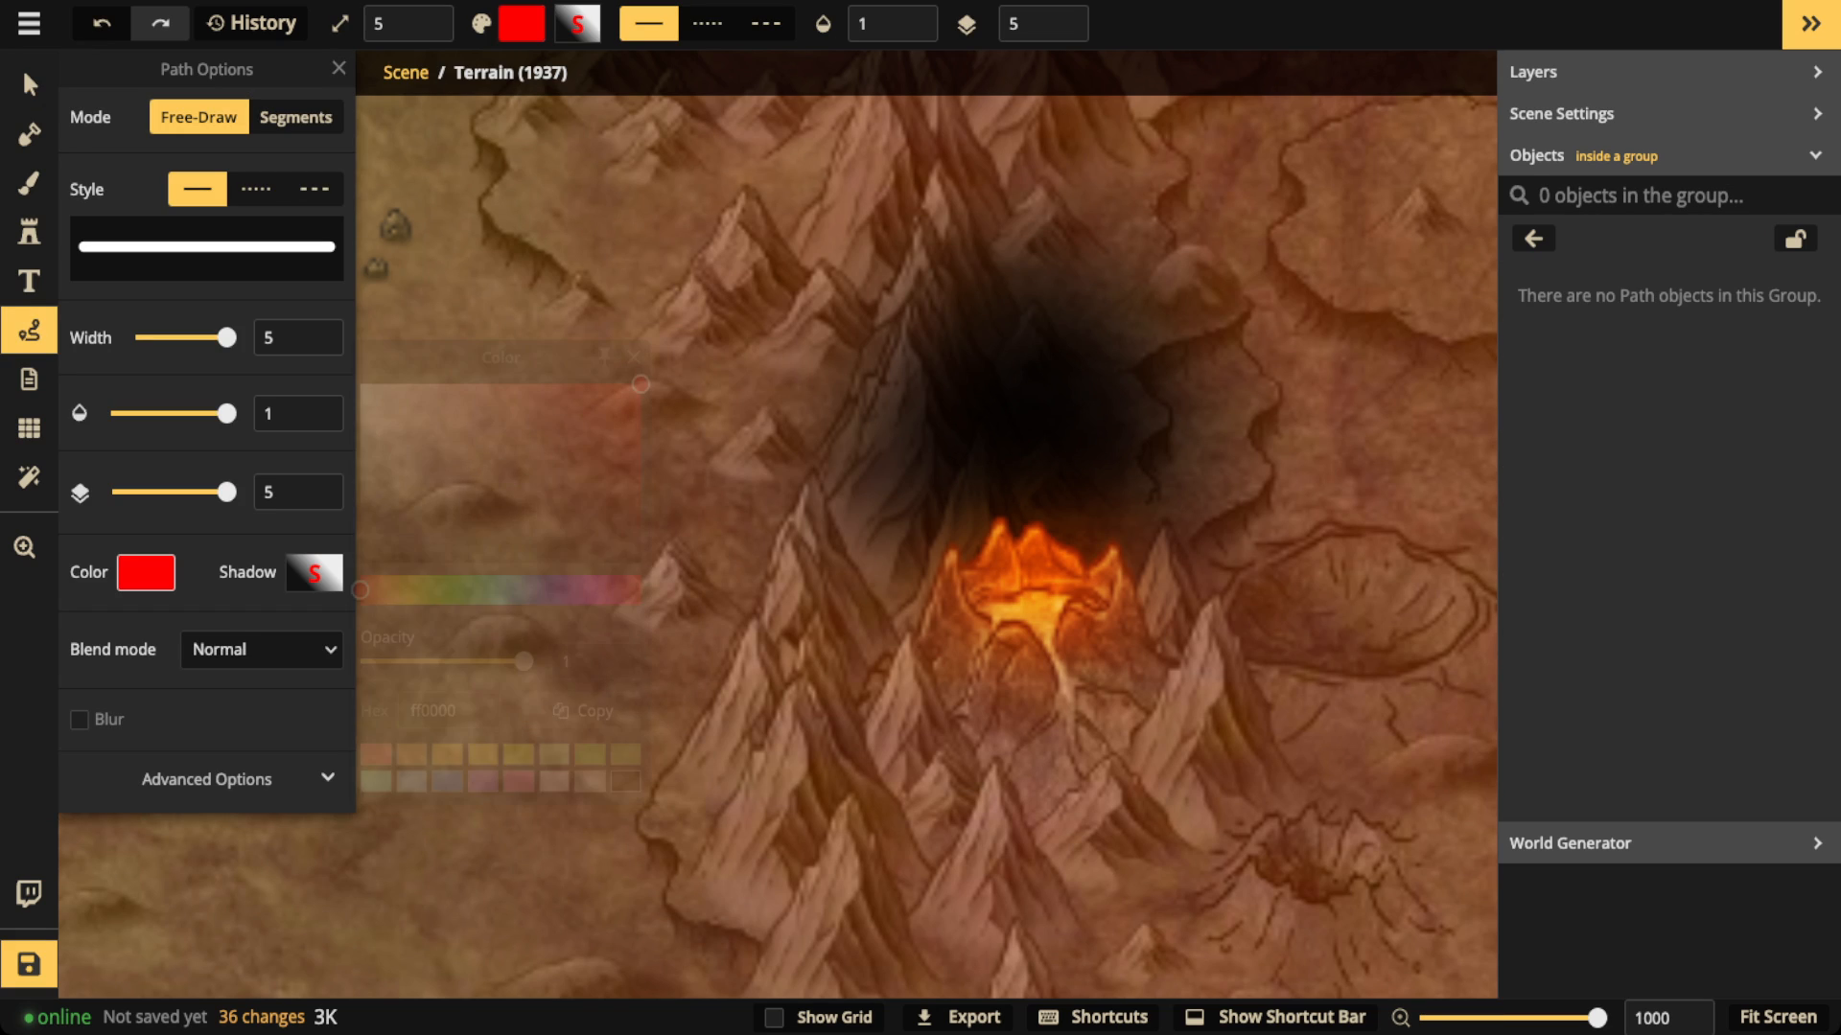
{"action": "left_click", "coordinate": [146, 572]}
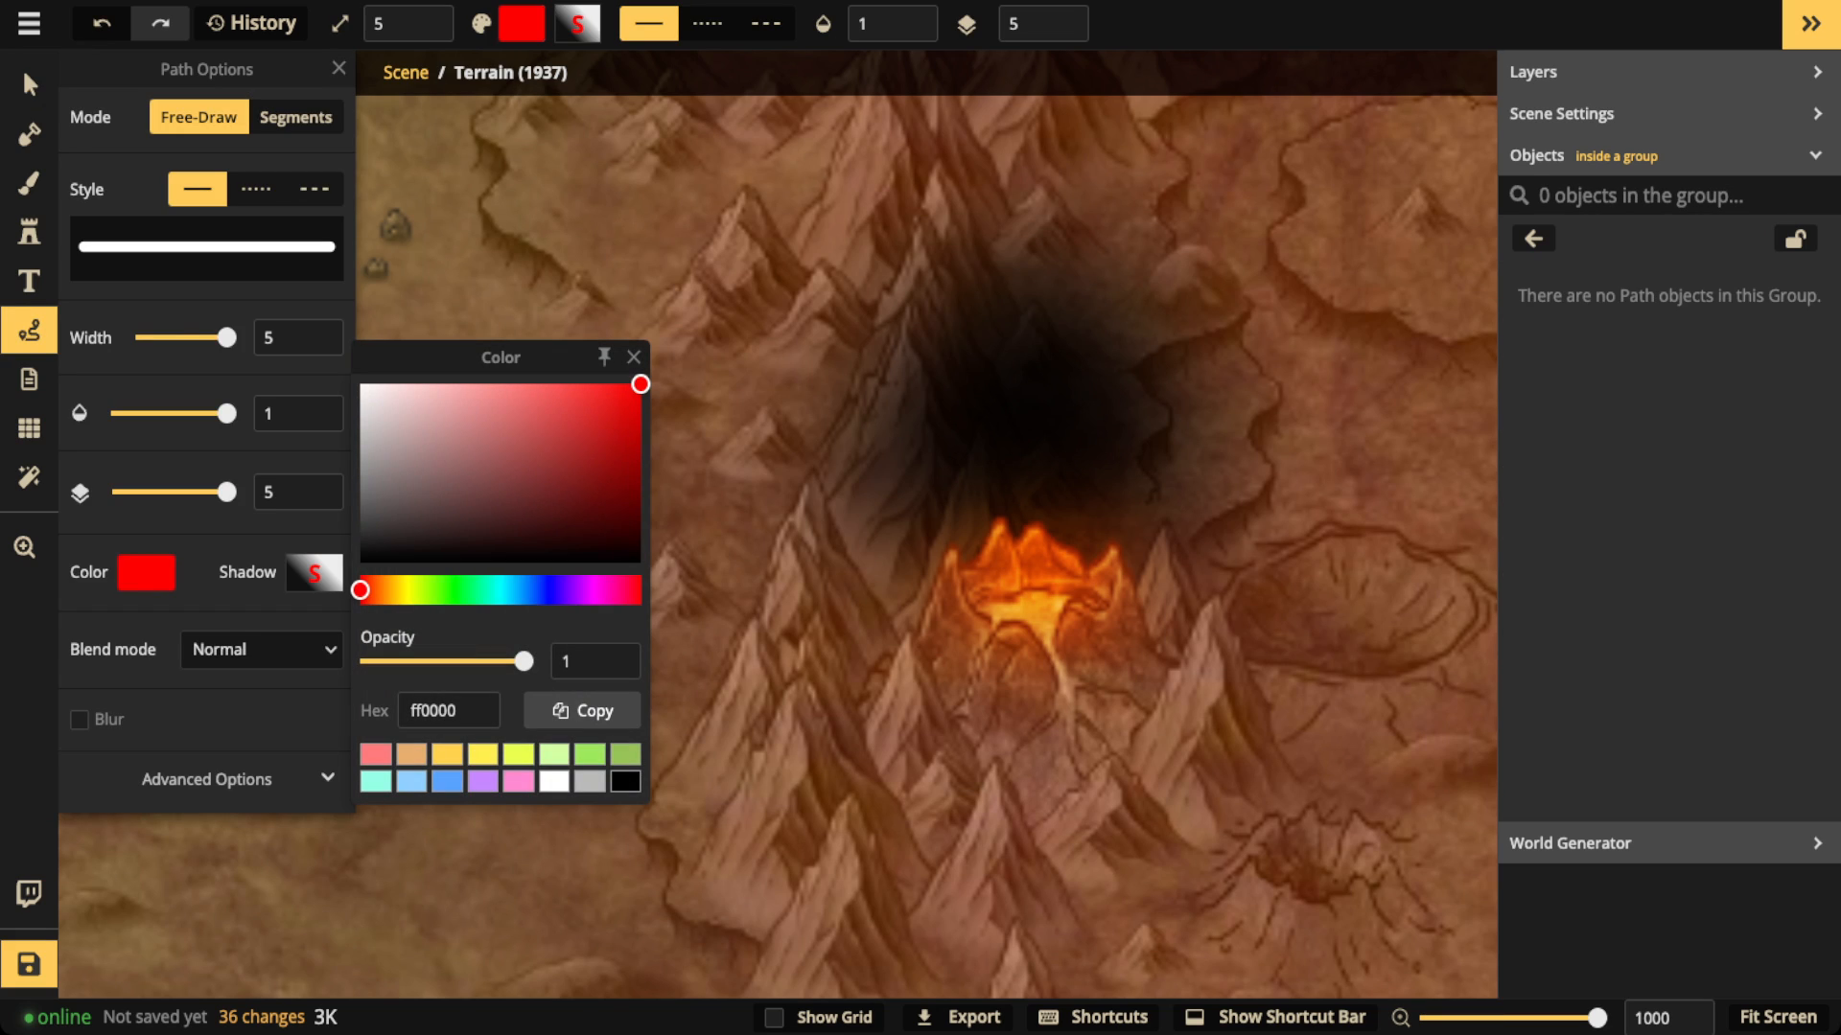
{"action": "left_click", "coordinate": [482, 754]}
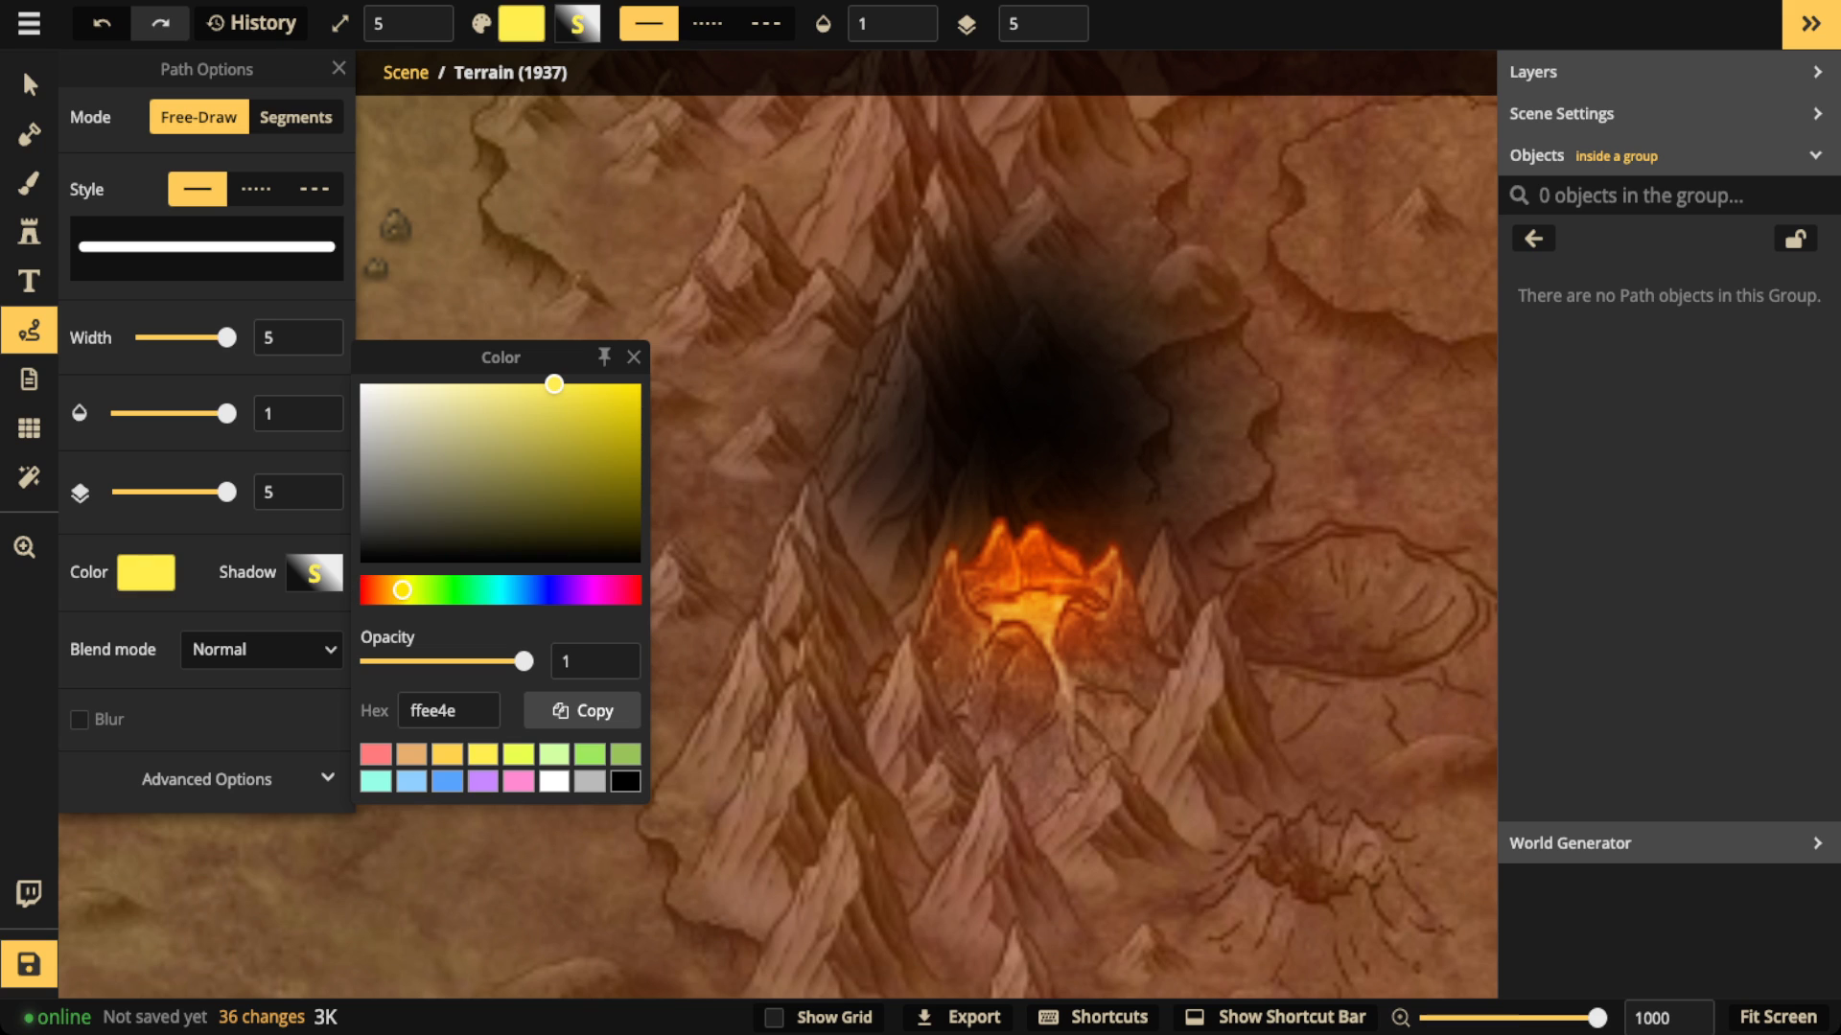
{"action": "left_click", "coordinate": [633, 357]}
{"action": "left_click", "coordinate": [315, 573]}
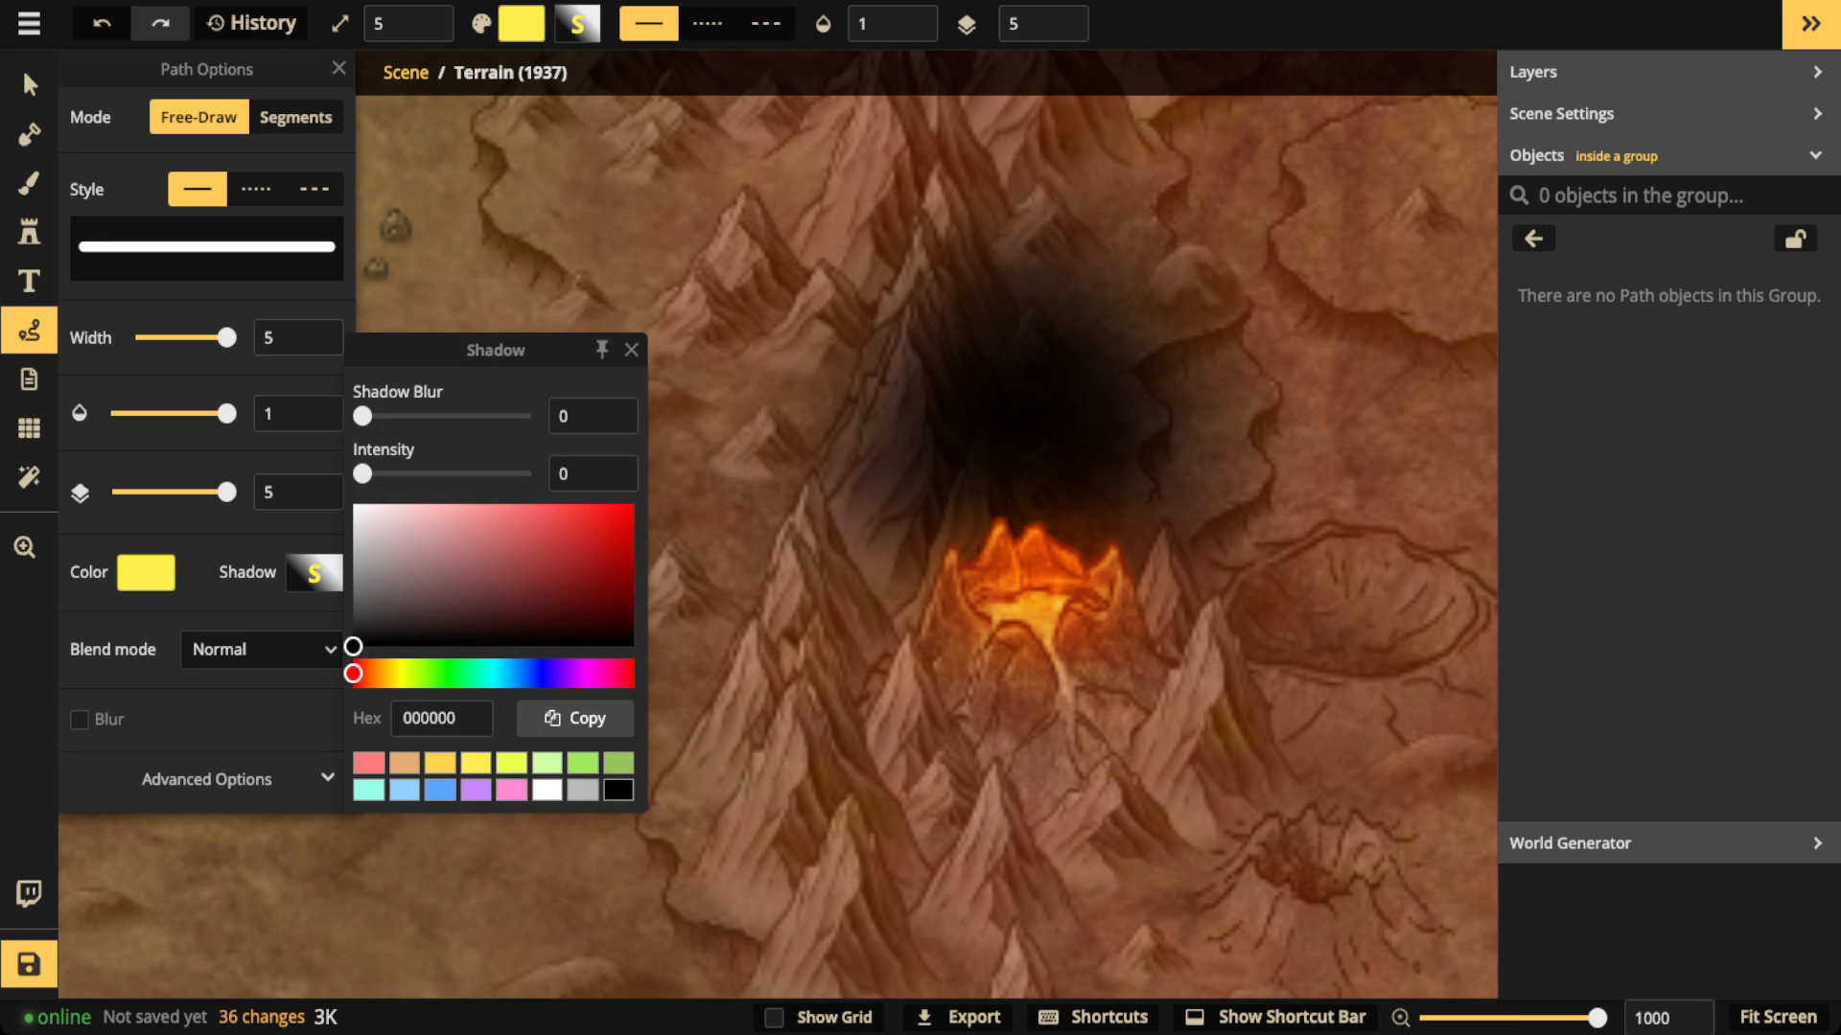
{"action": "left_click", "coordinate": [630, 350]}
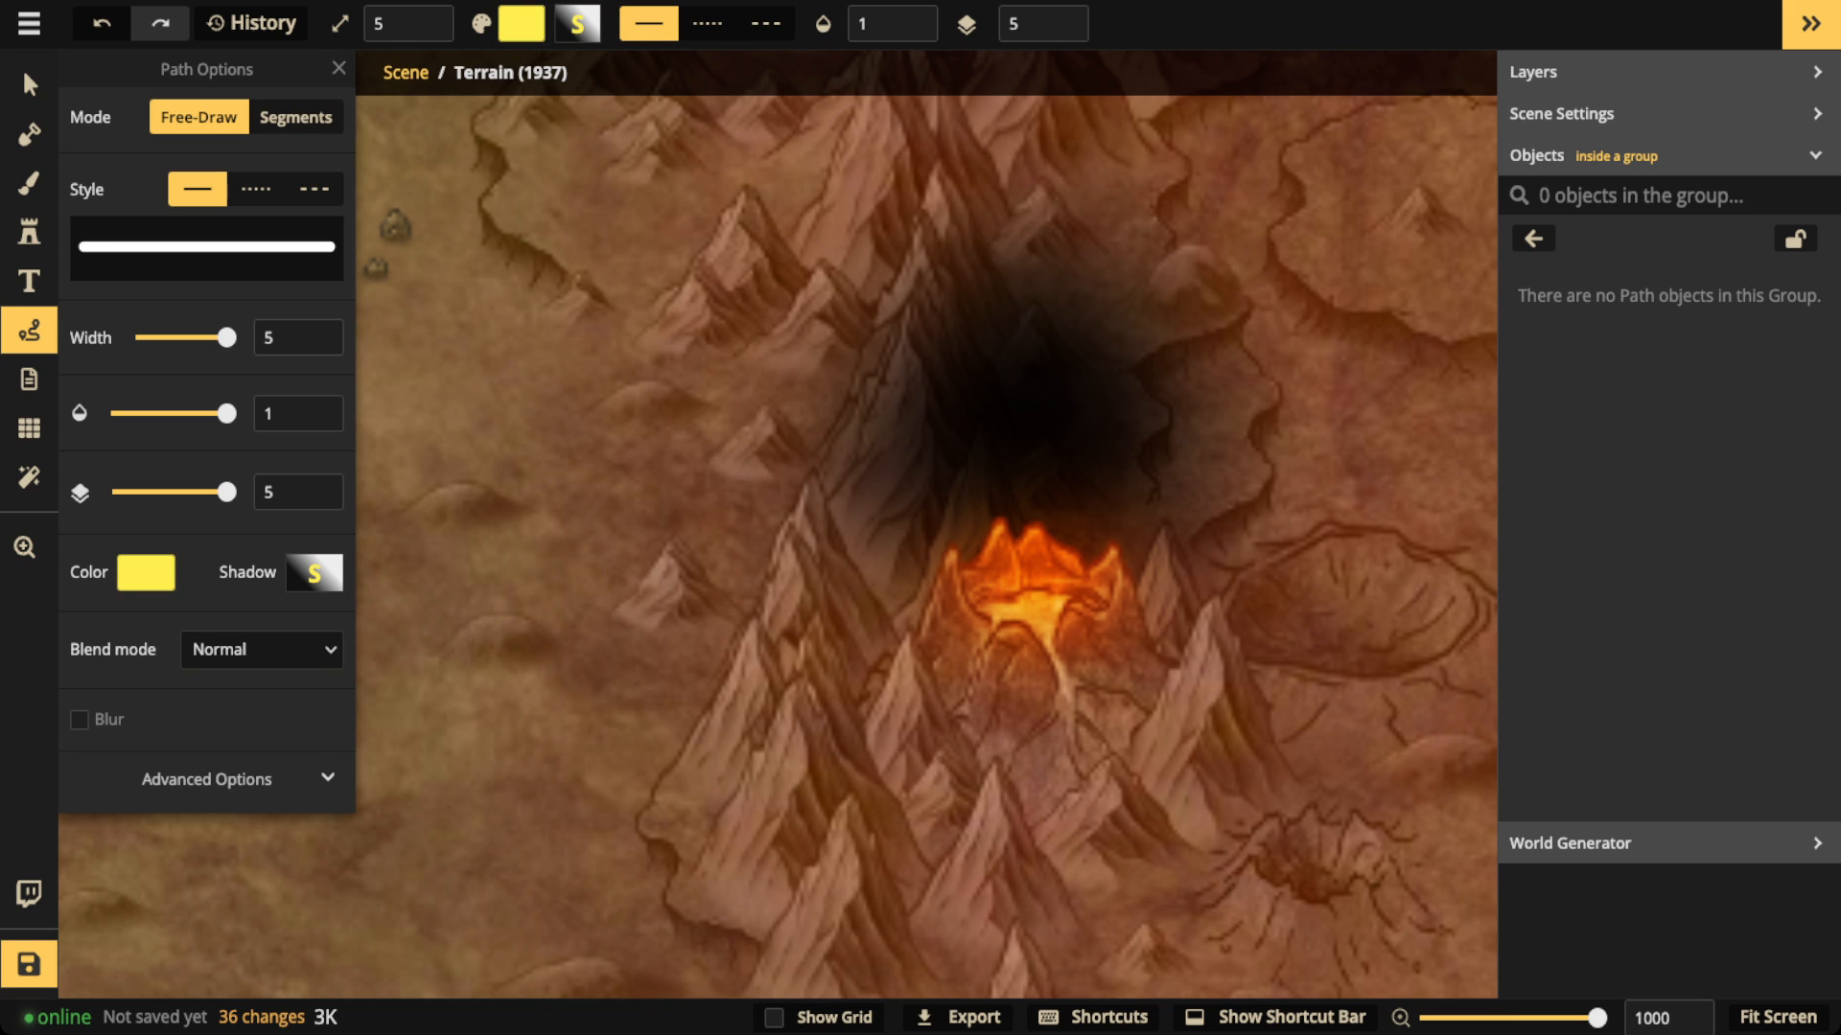
Step: Draw a trial zigzag path west of the volcano, thin its width to 0.3 at opacity 1, and delete the trial path
{"action": "left_click", "coordinate": [194, 338]}
{"action": "mouse_move", "coordinate": [472, 410]}
{"action": "left_mouse_down"}
{"action": "mouse_move", "coordinate": [526, 422]}
{"action": "mouse_move", "coordinate": [557, 484]}
{"action": "mouse_move", "coordinate": [517, 575]}
{"action": "mouse_move", "coordinate": [580, 613]}
{"action": "left_mouse_up"}
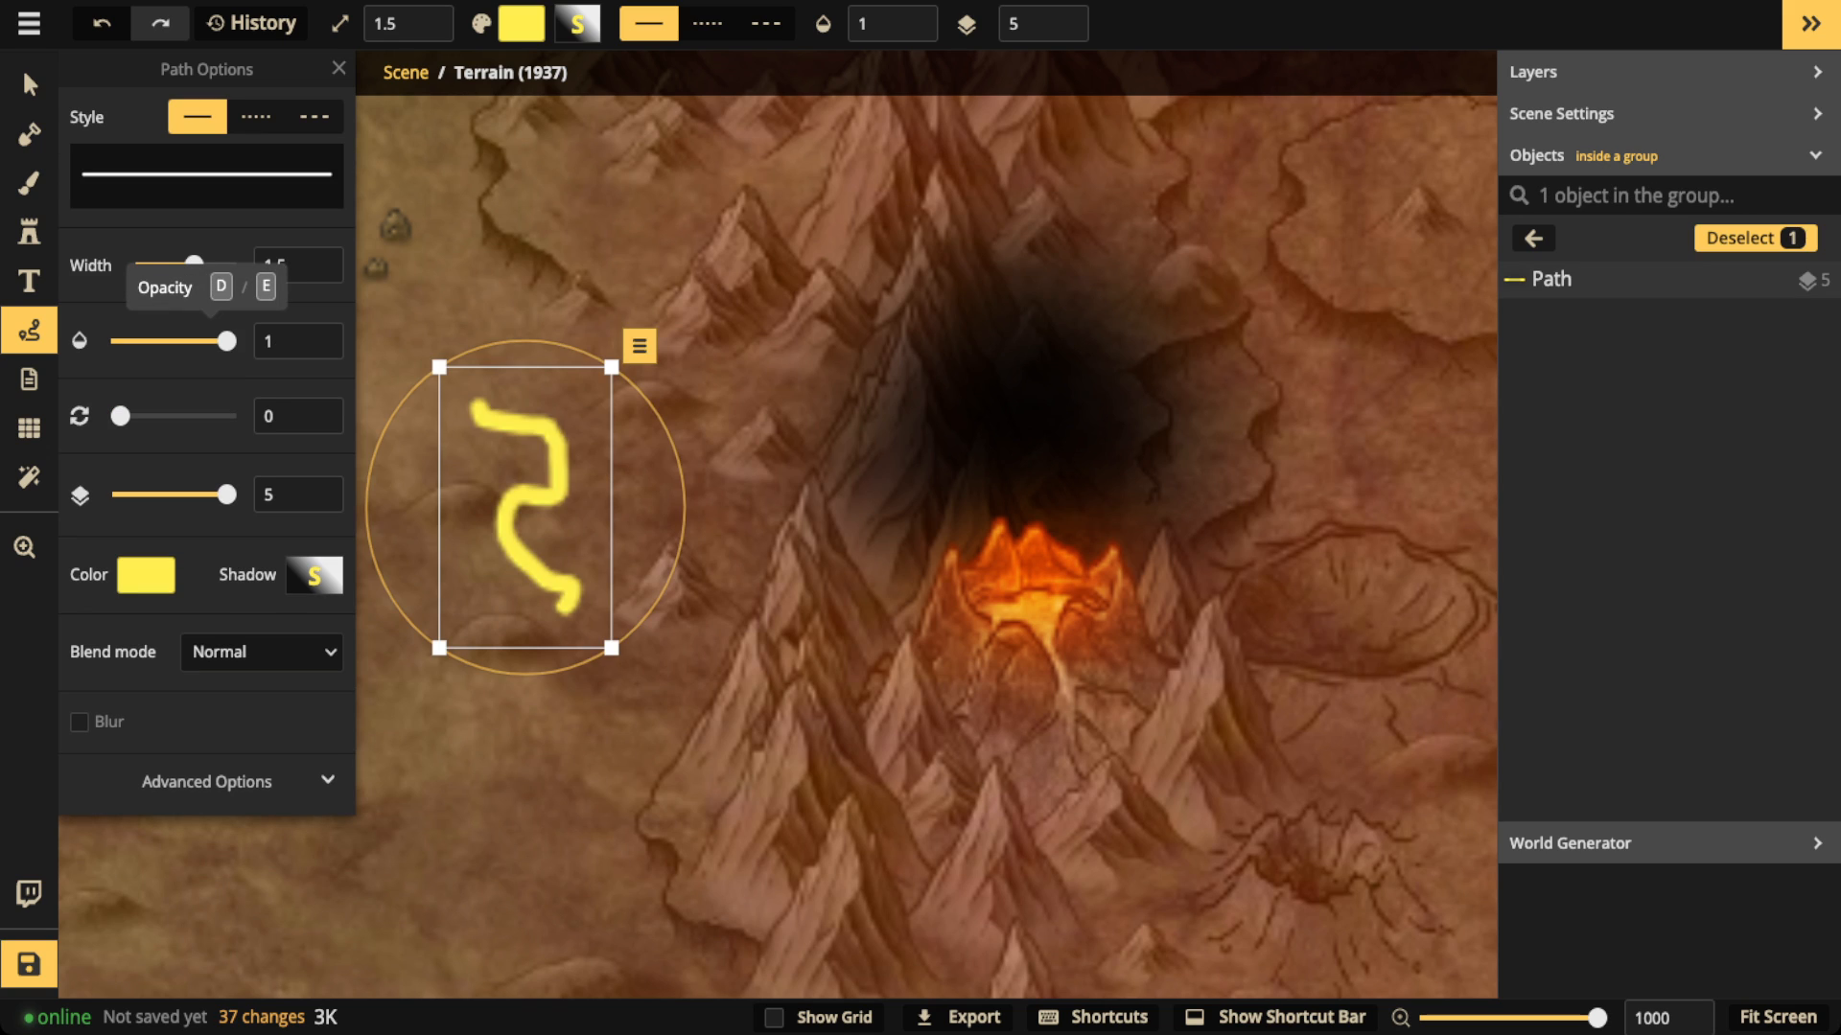
{"action": "left_click", "coordinate": [139, 341]}
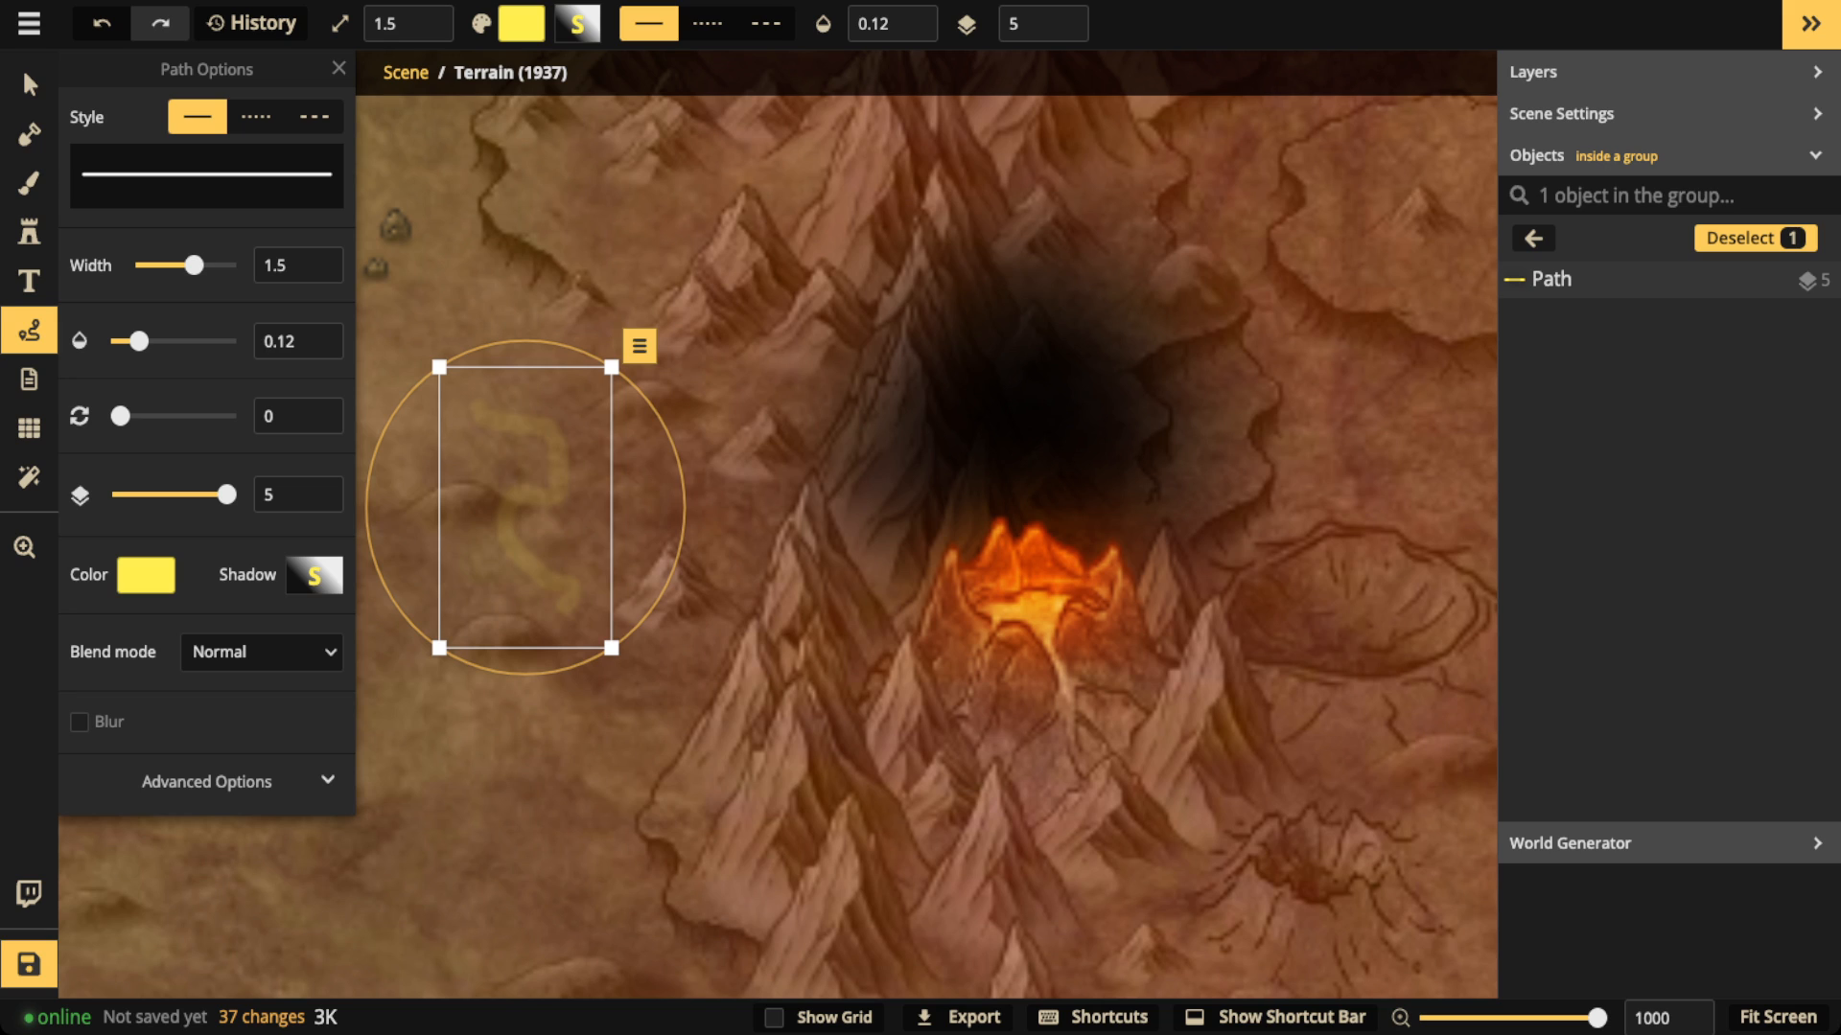
{"action": "left_click_drag", "start_coordinate": [139, 341], "coordinate": [230, 341]}
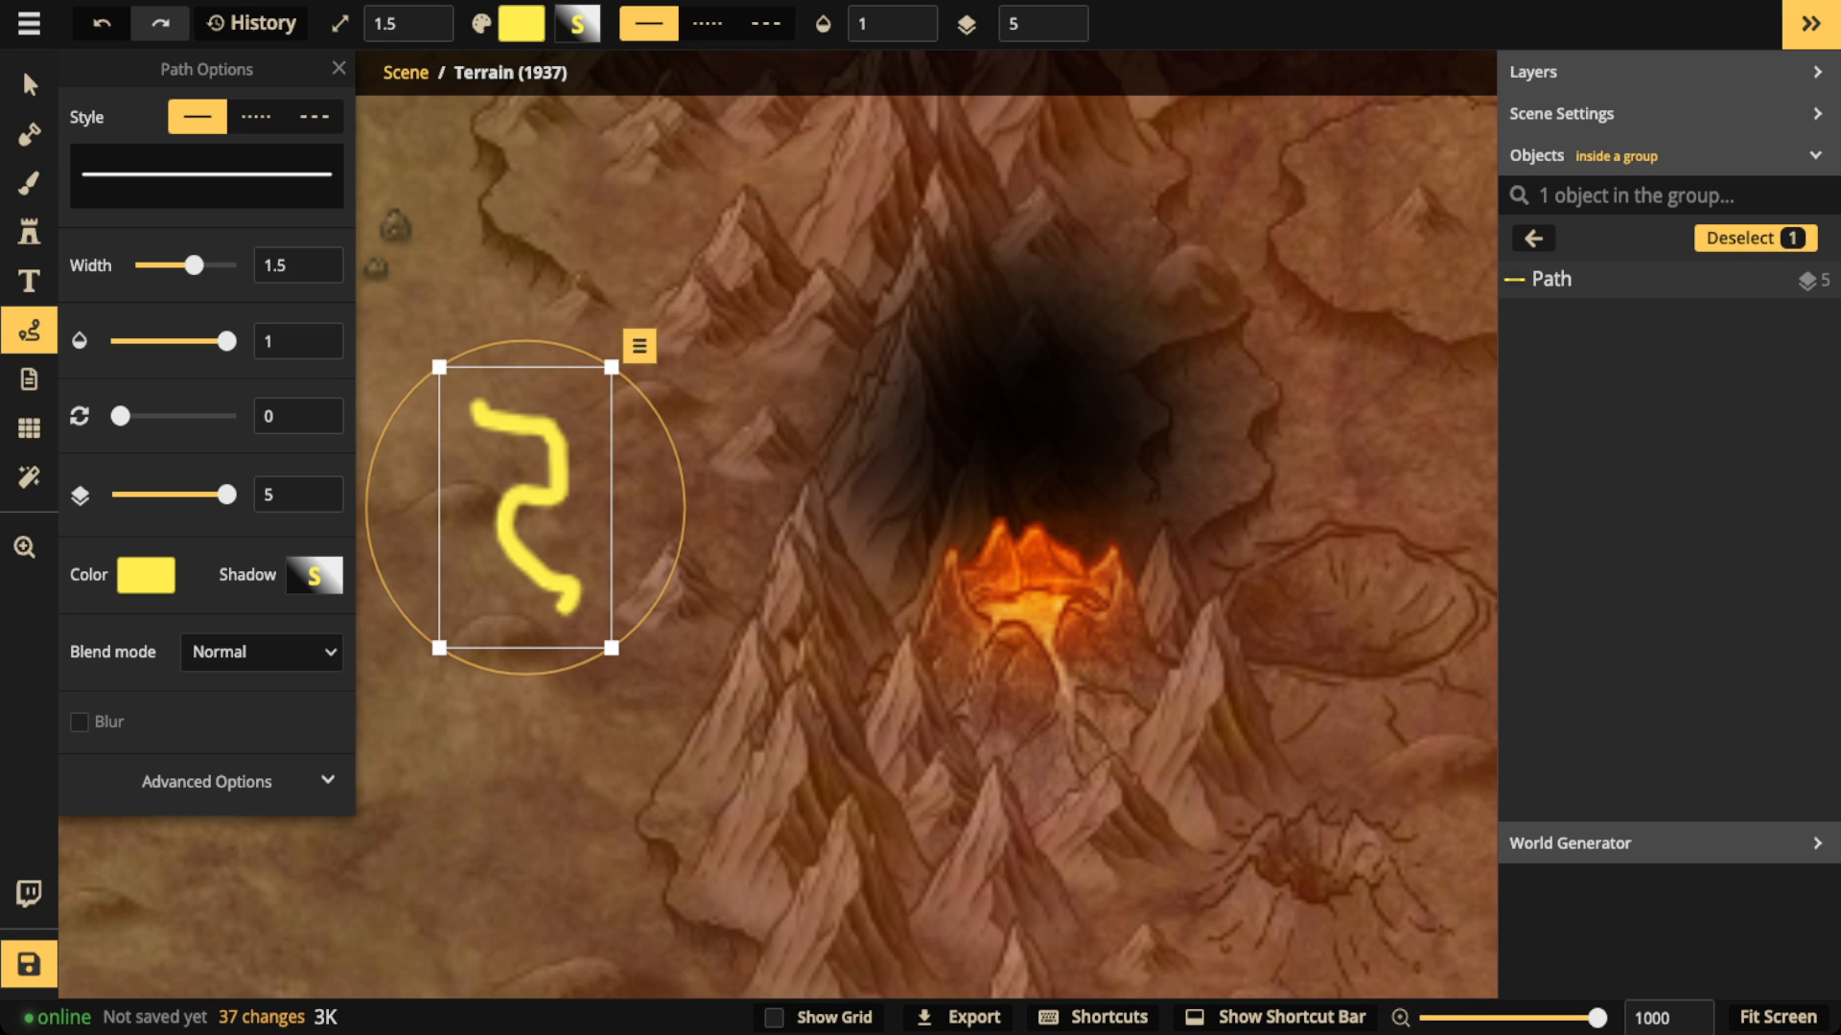
{"action": "left_click_drag", "start_coordinate": [194, 265], "coordinate": [149, 264]}
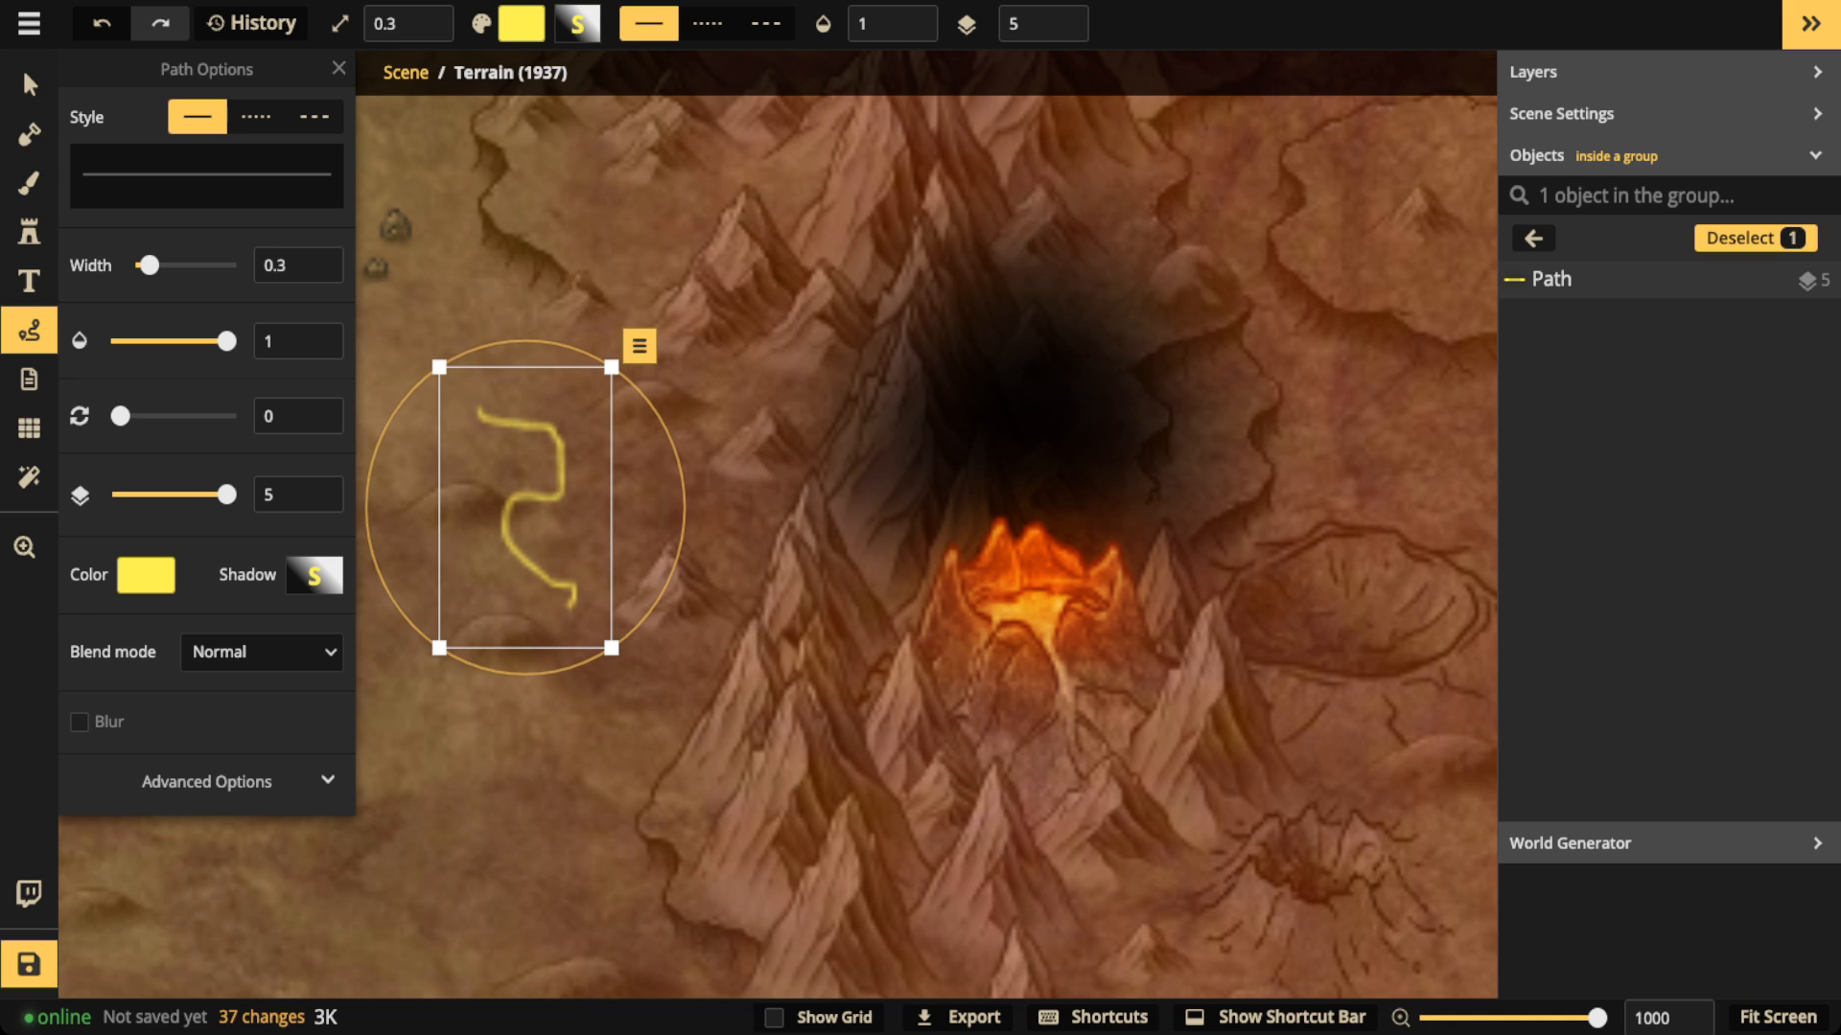
{"action": "key", "text": "Delete"}
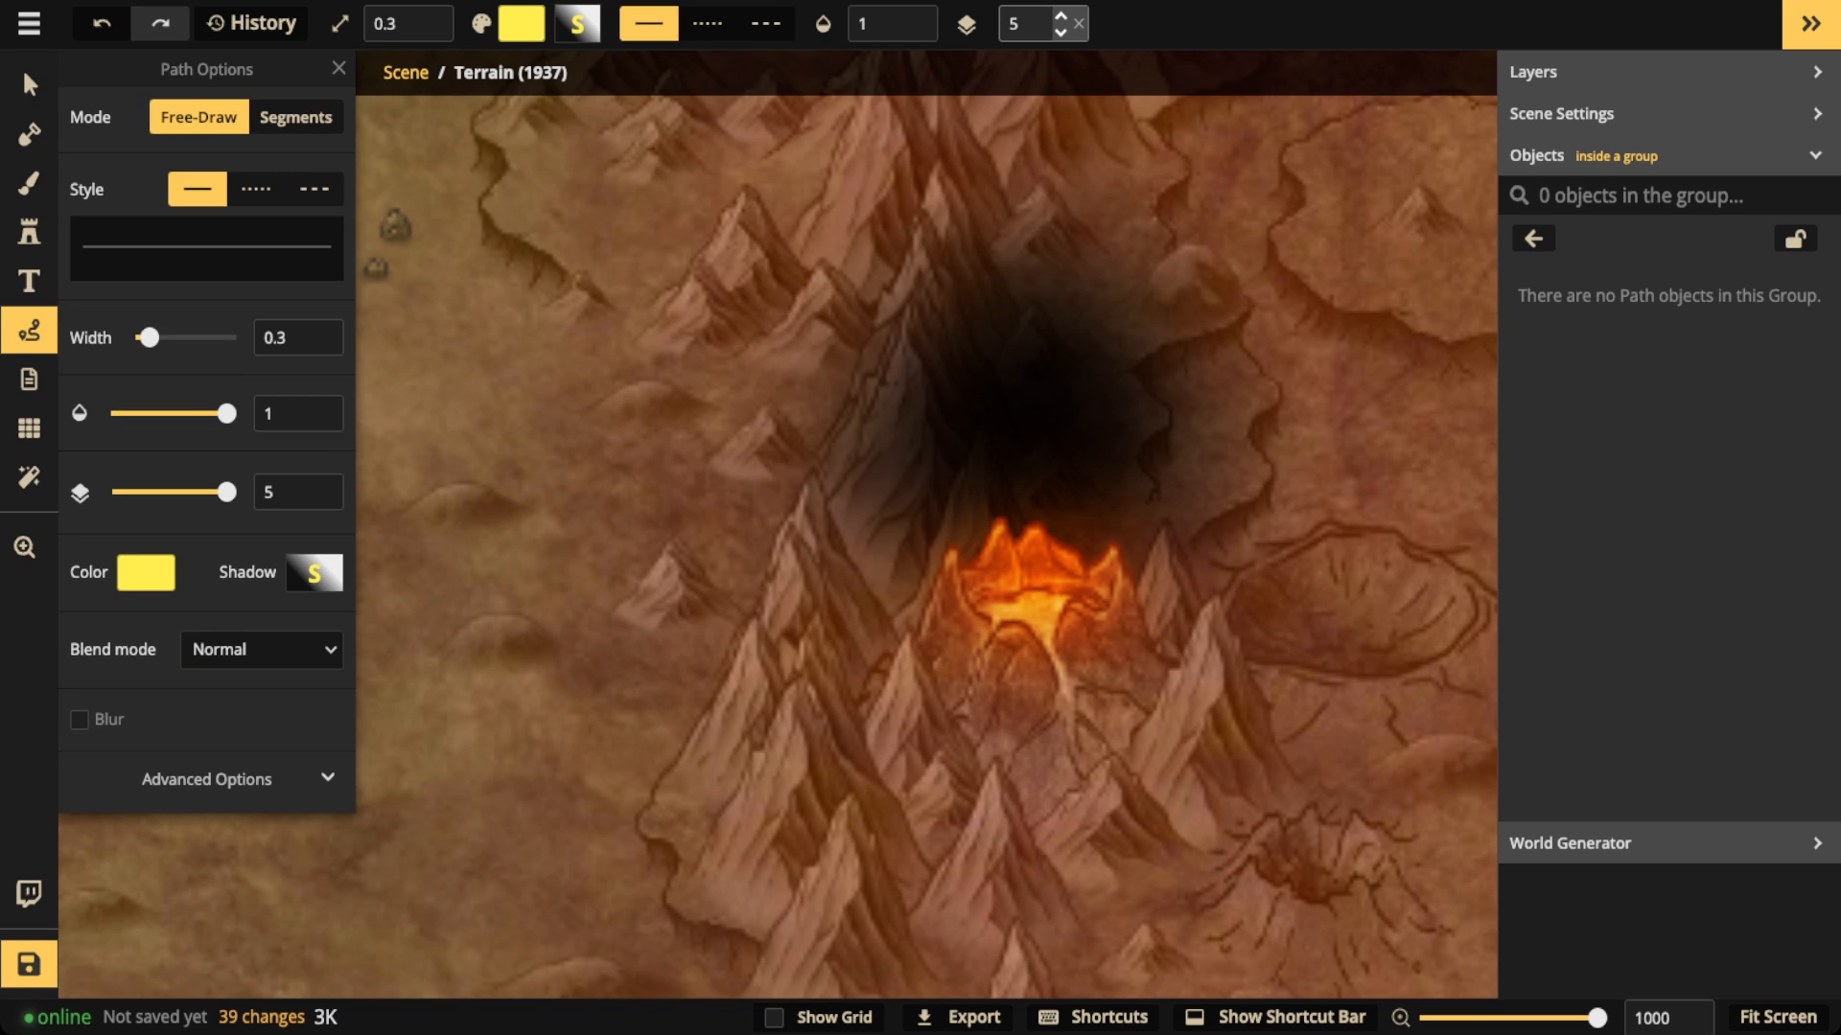
Step: Draw three short jagged yellow lightning paths of width 0.3 around the lower and eastern parts of the volcano's black smoke
{"action": "left_click_drag", "start_coordinate": [977, 452], "coordinate": [918, 486]}
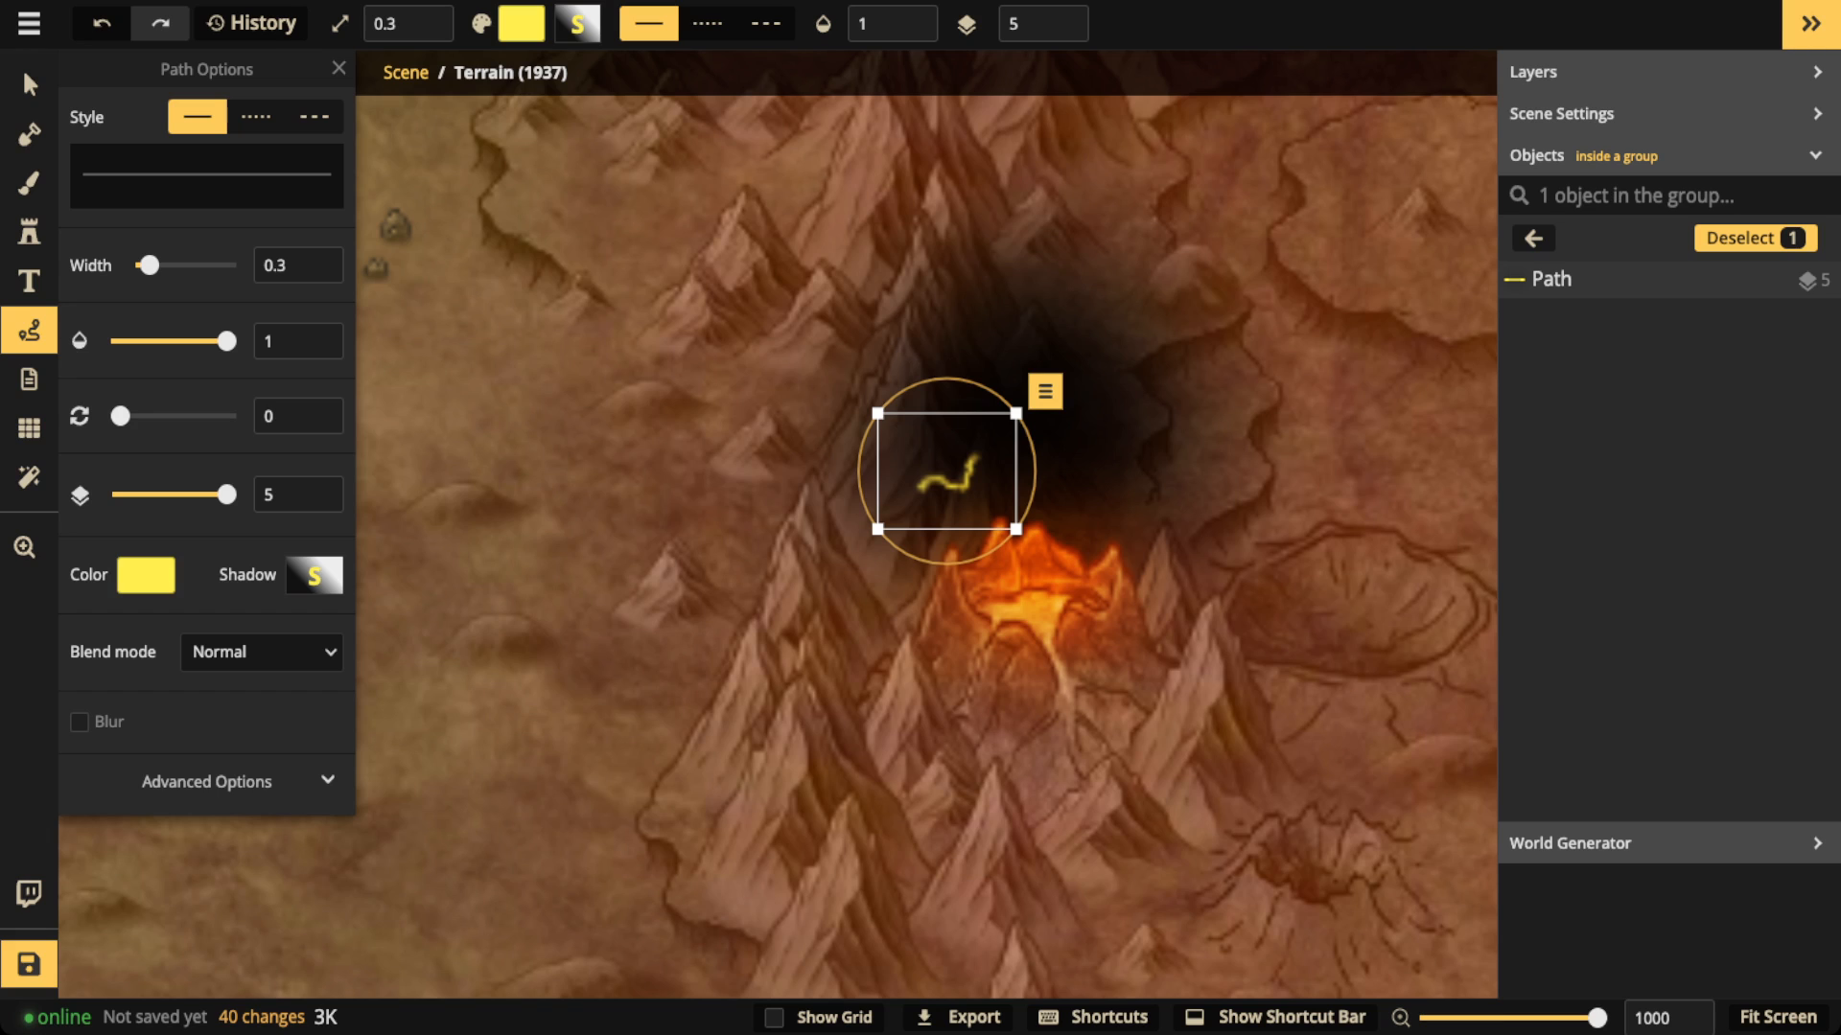
{"action": "left_click_drag", "start_coordinate": [1069, 467], "coordinate": [1099, 507]}
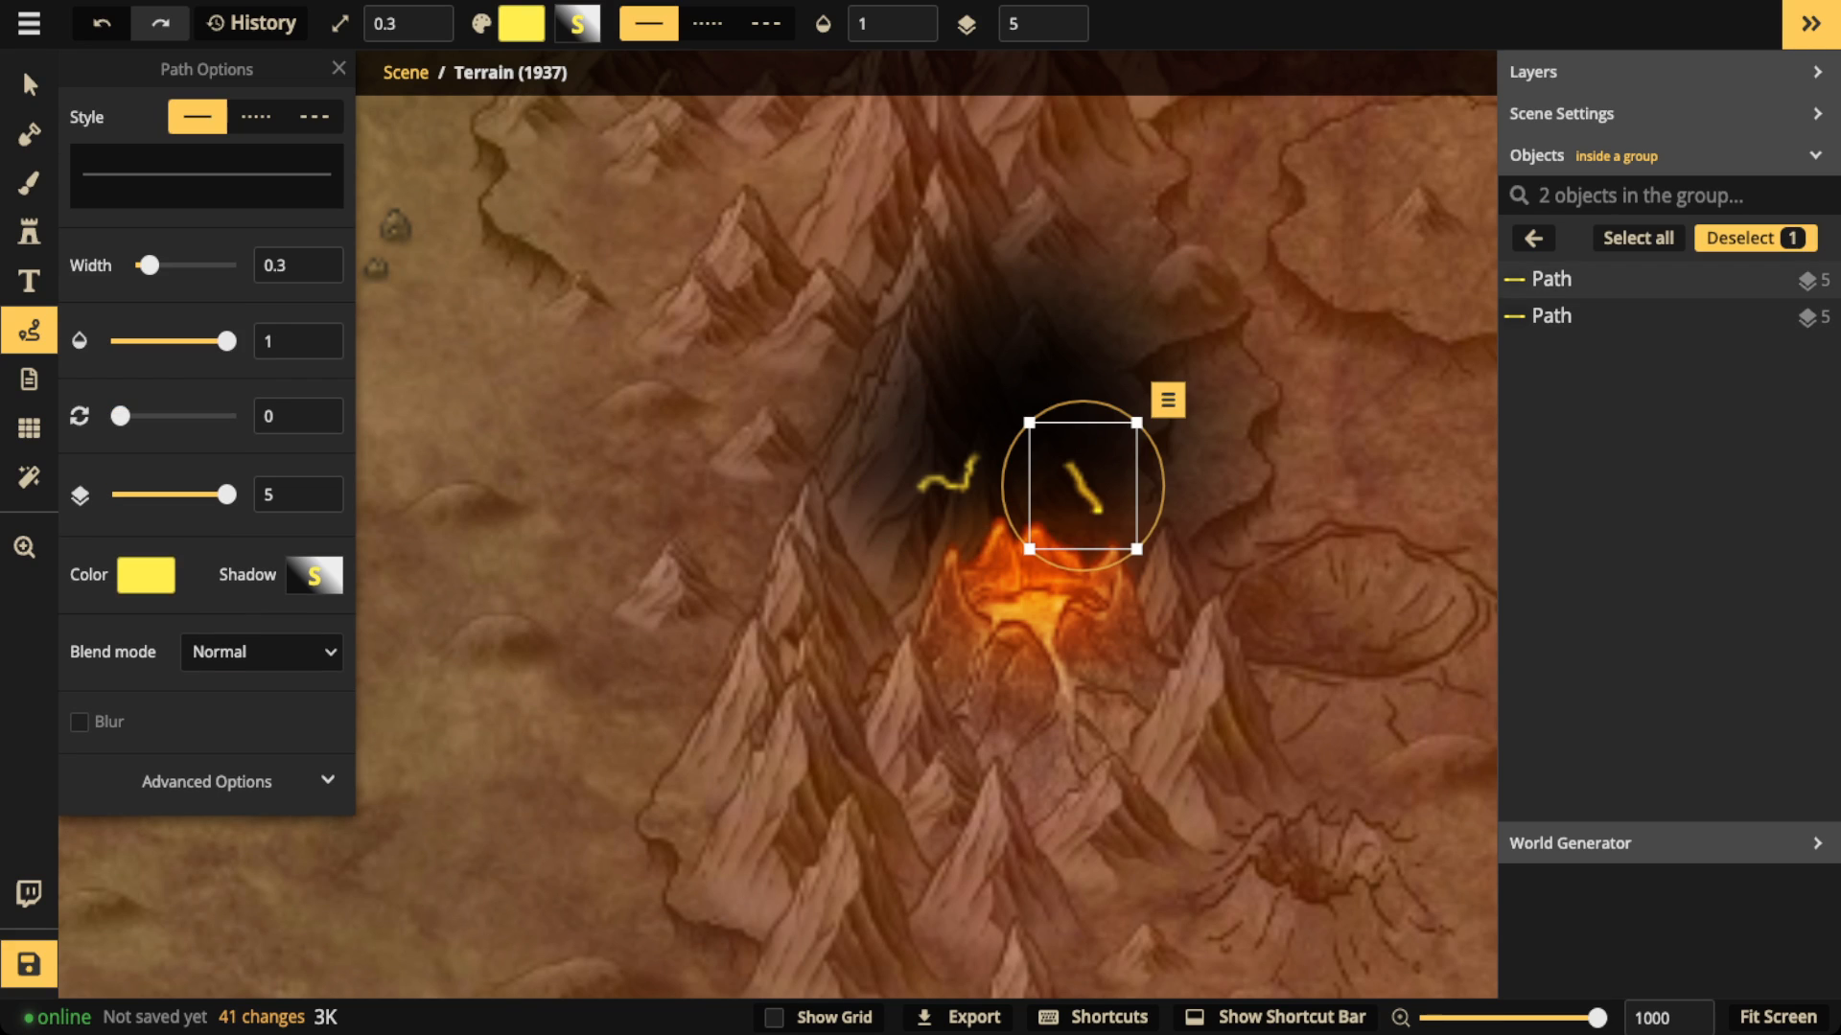
{"action": "left_click", "coordinate": [1114, 394]}
{"action": "left_click_drag", "start_coordinate": [1114, 394], "coordinate": [1136, 406]}
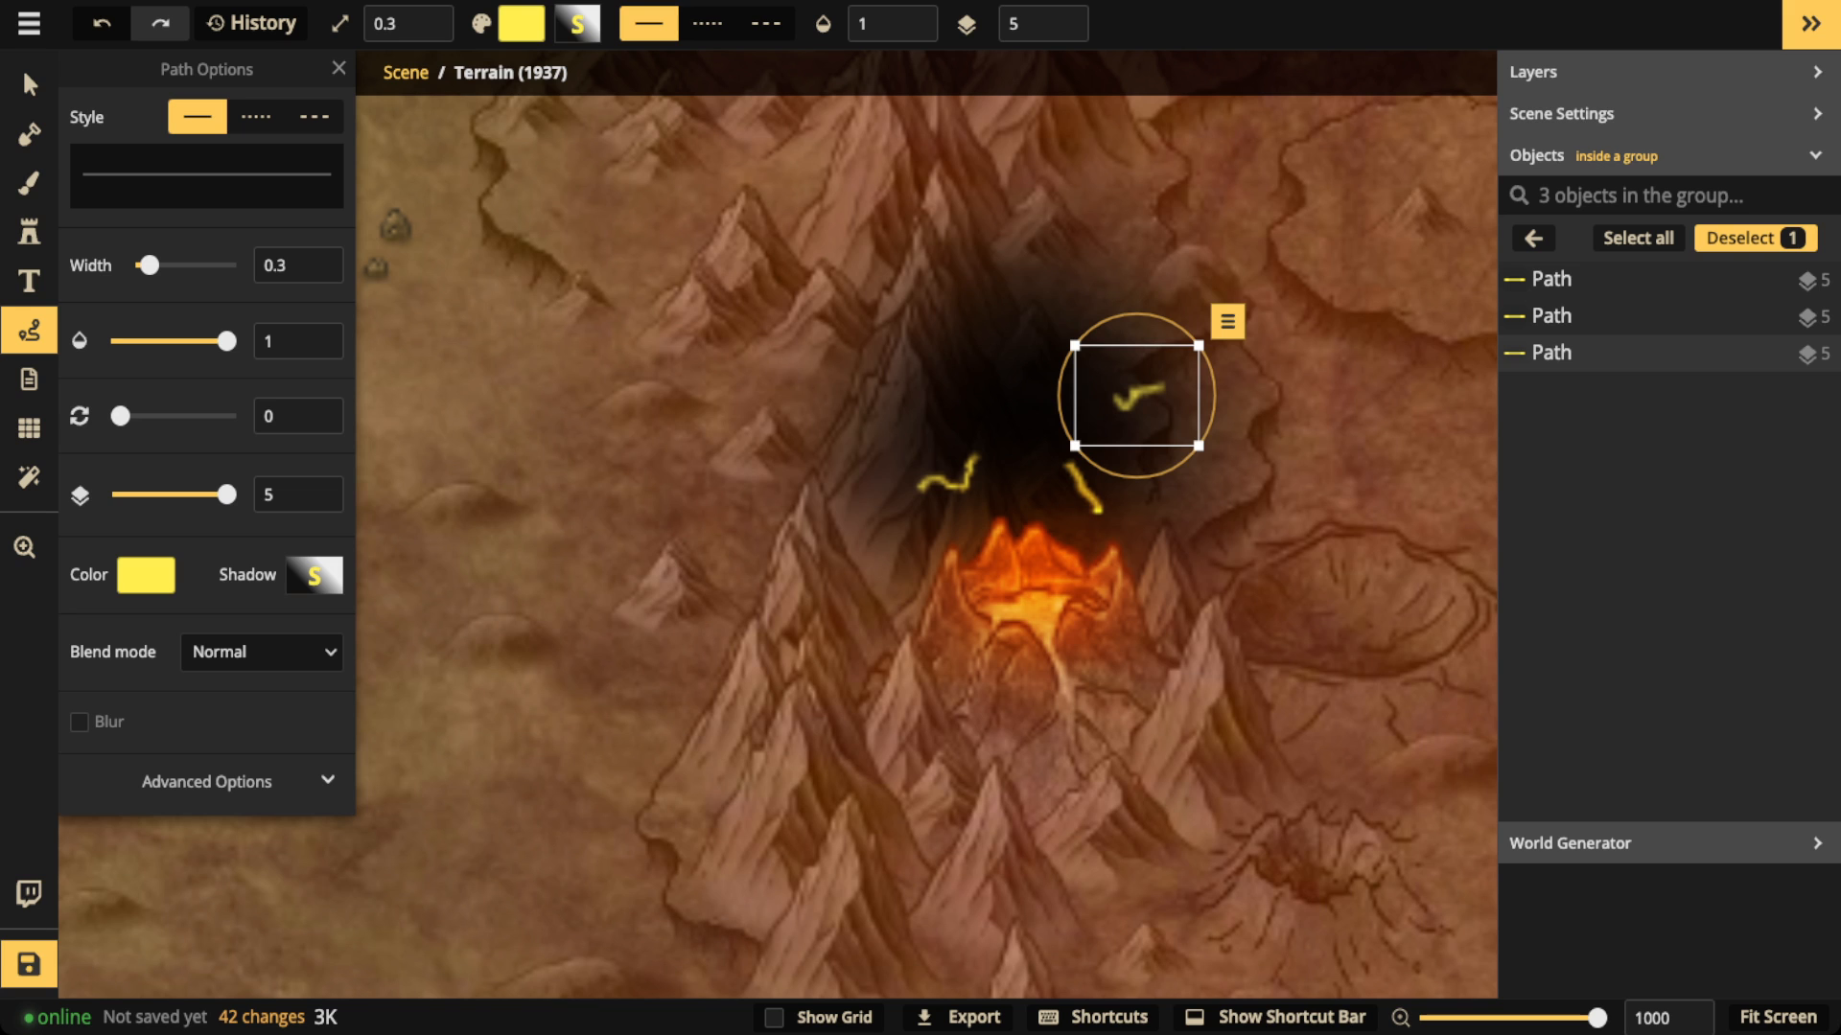
{"action": "left_click", "coordinate": [338, 68]}
{"action": "scroll", "coordinate": [511, 349], "scroll_direction": "down", "scroll_amount": 5}
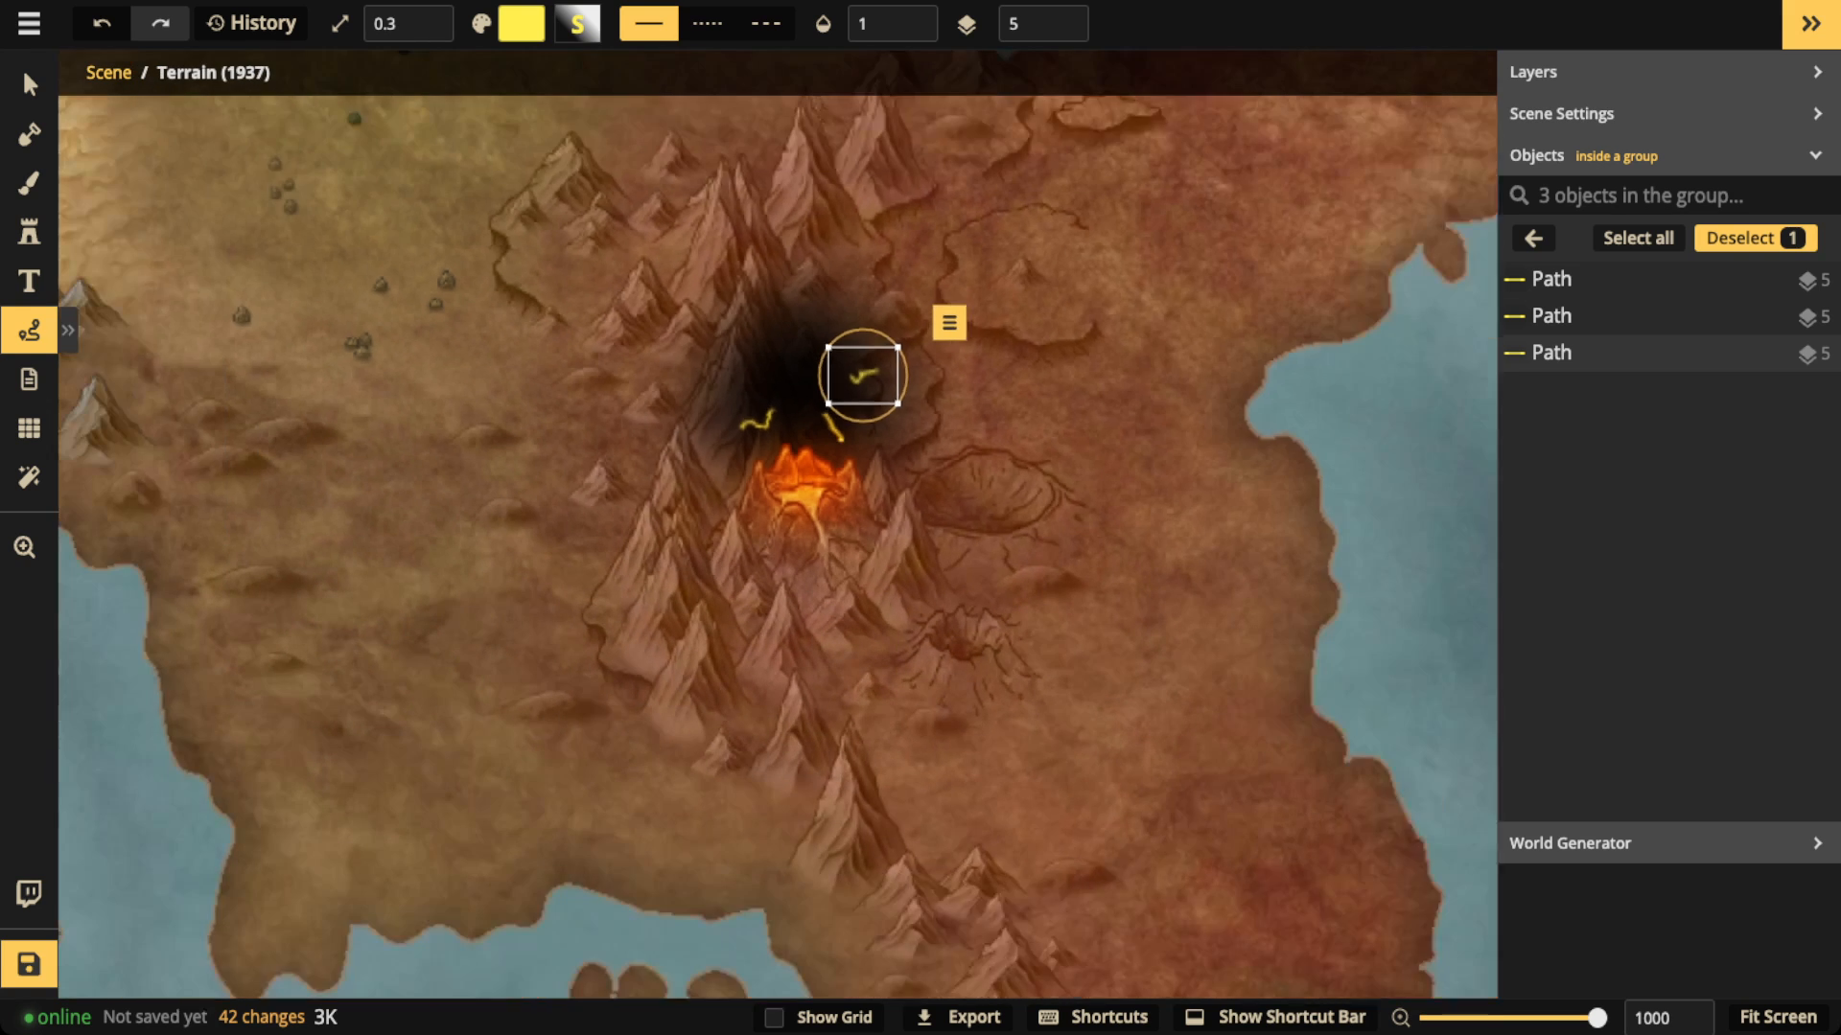
{"action": "scroll", "coordinate": [513, 349], "scroll_direction": "down", "scroll_amount": 3}
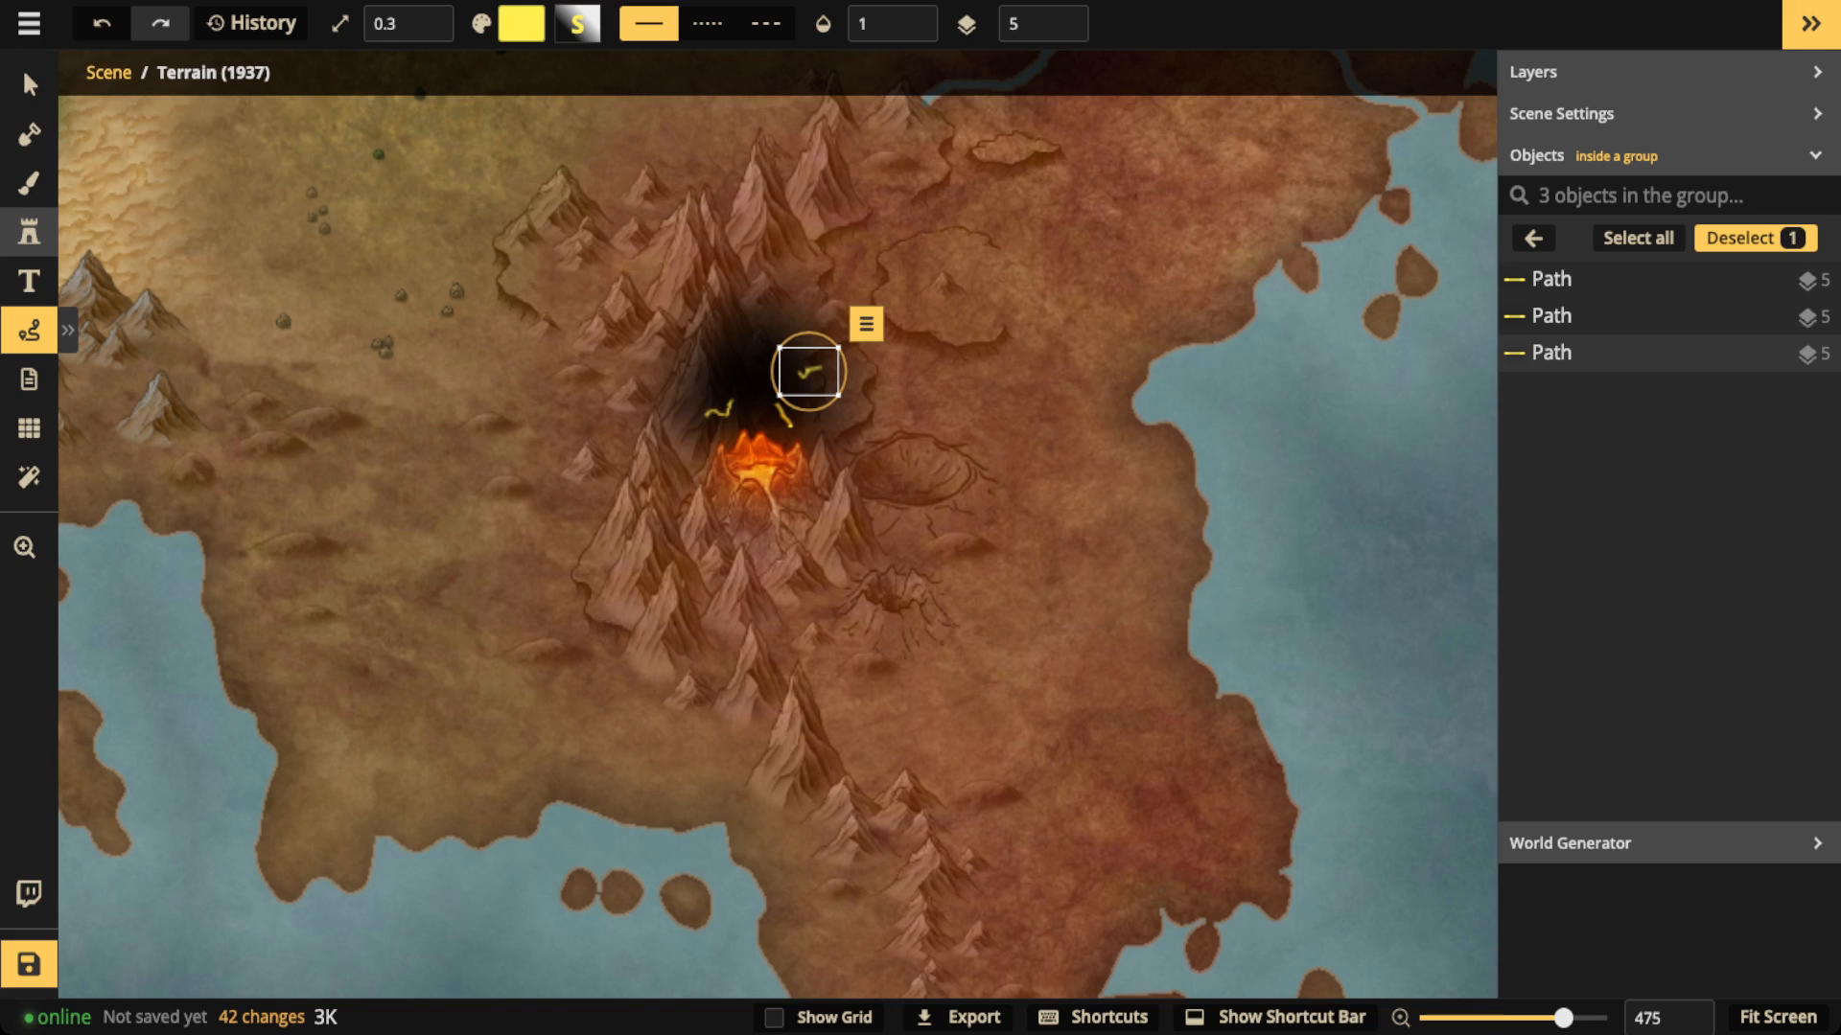
Step: Choose the recently used white cloud stamp and lower its brightness to 0
{"action": "left_click", "coordinate": [29, 232]}
{"action": "left_click", "coordinate": [152, 375]}
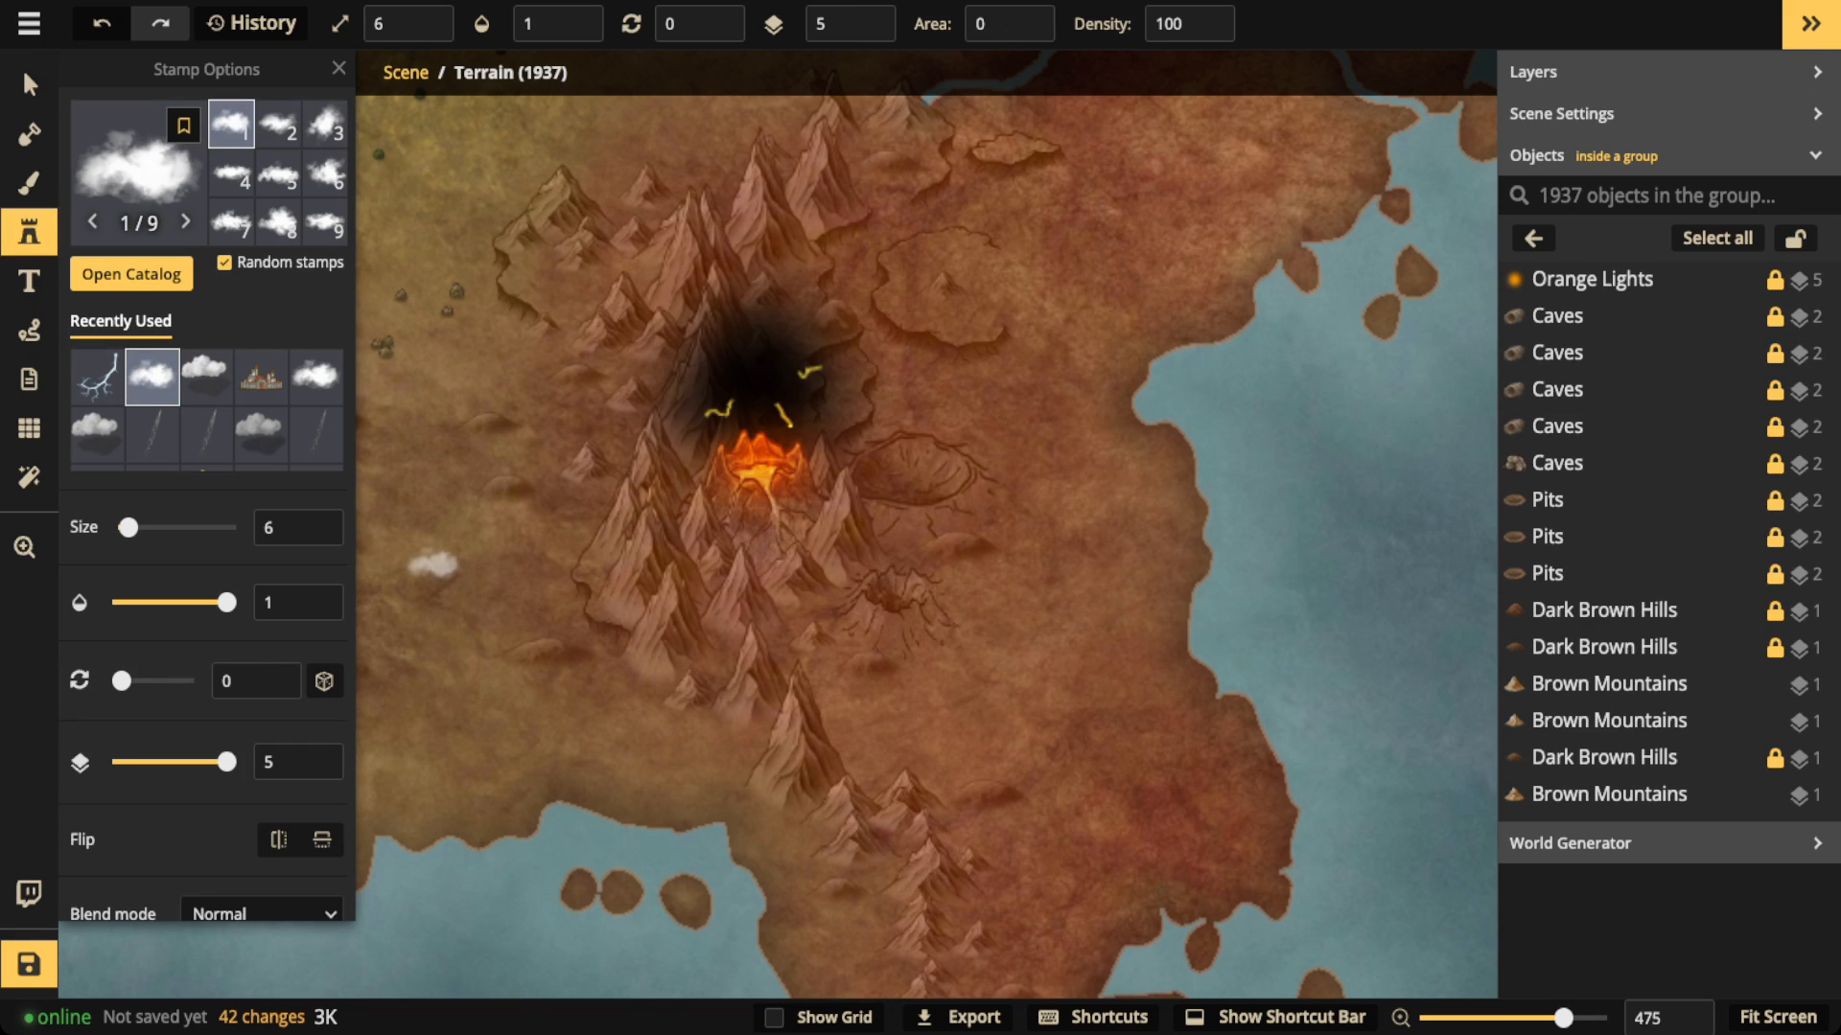
{"action": "scroll", "coordinate": [206, 480], "scroll_direction": "down", "scroll_amount": 7}
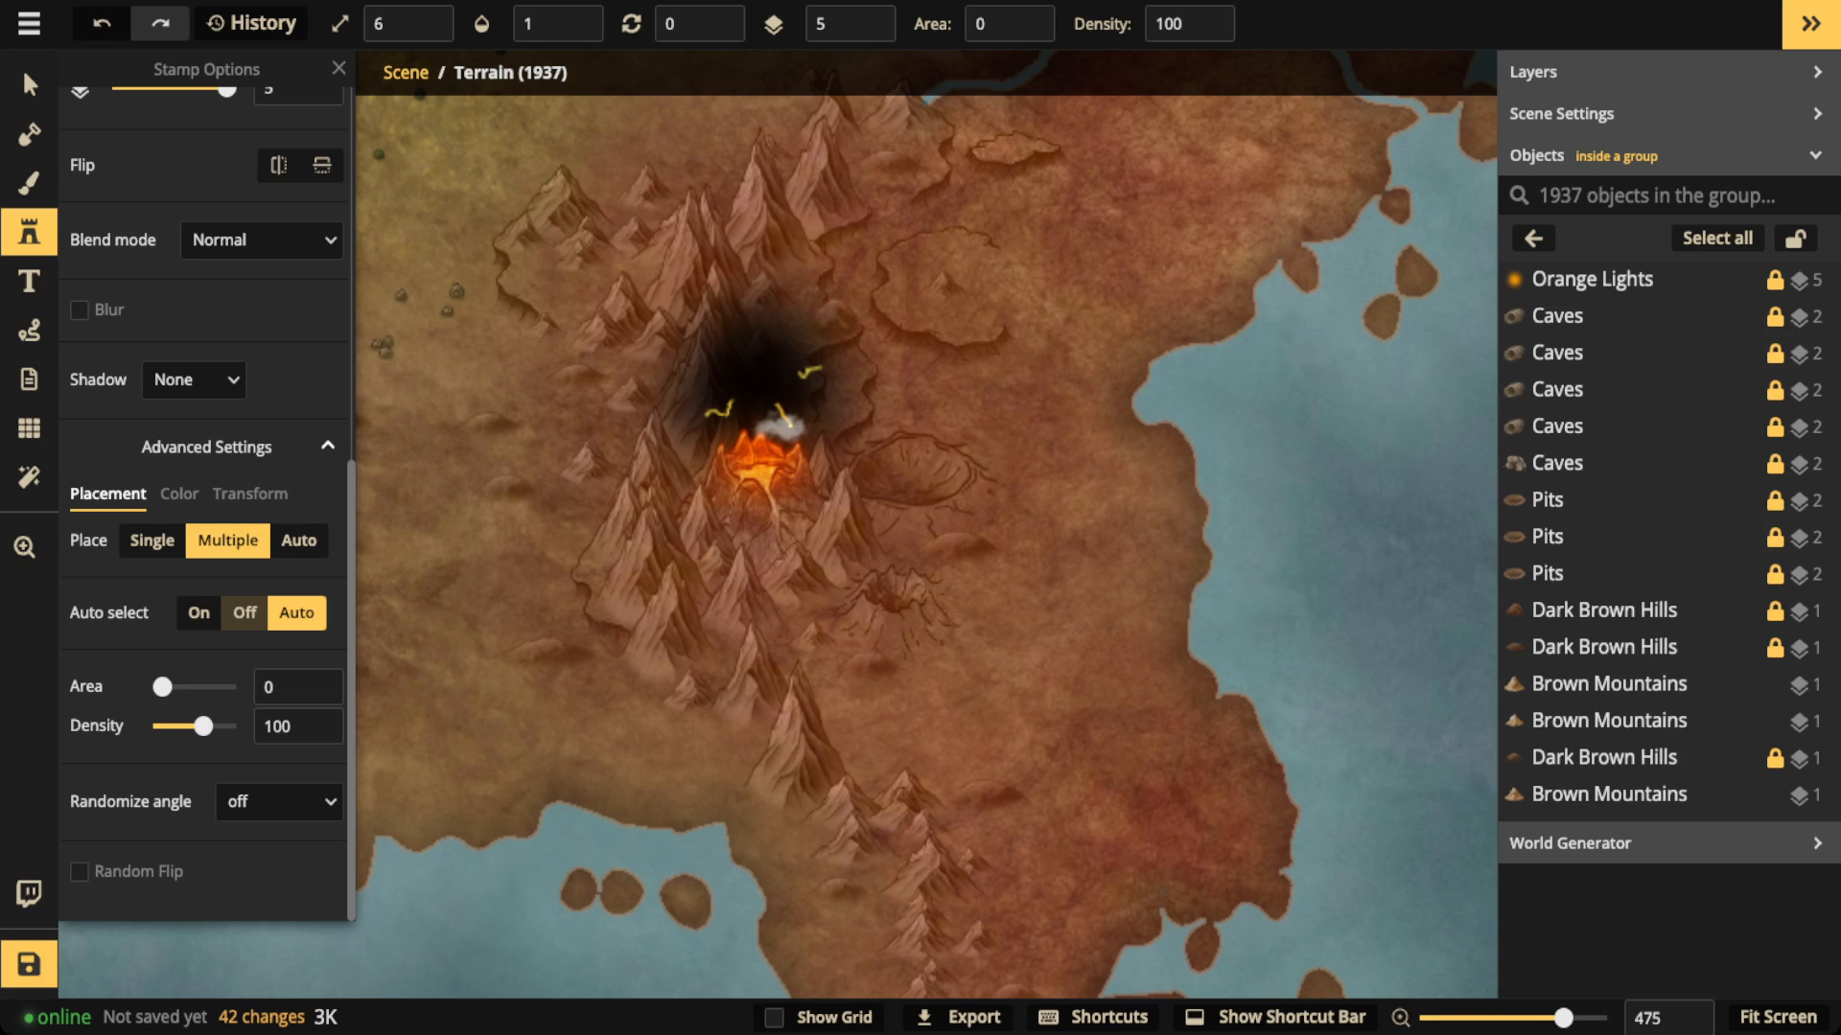
{"action": "left_click", "coordinate": [180, 493]}
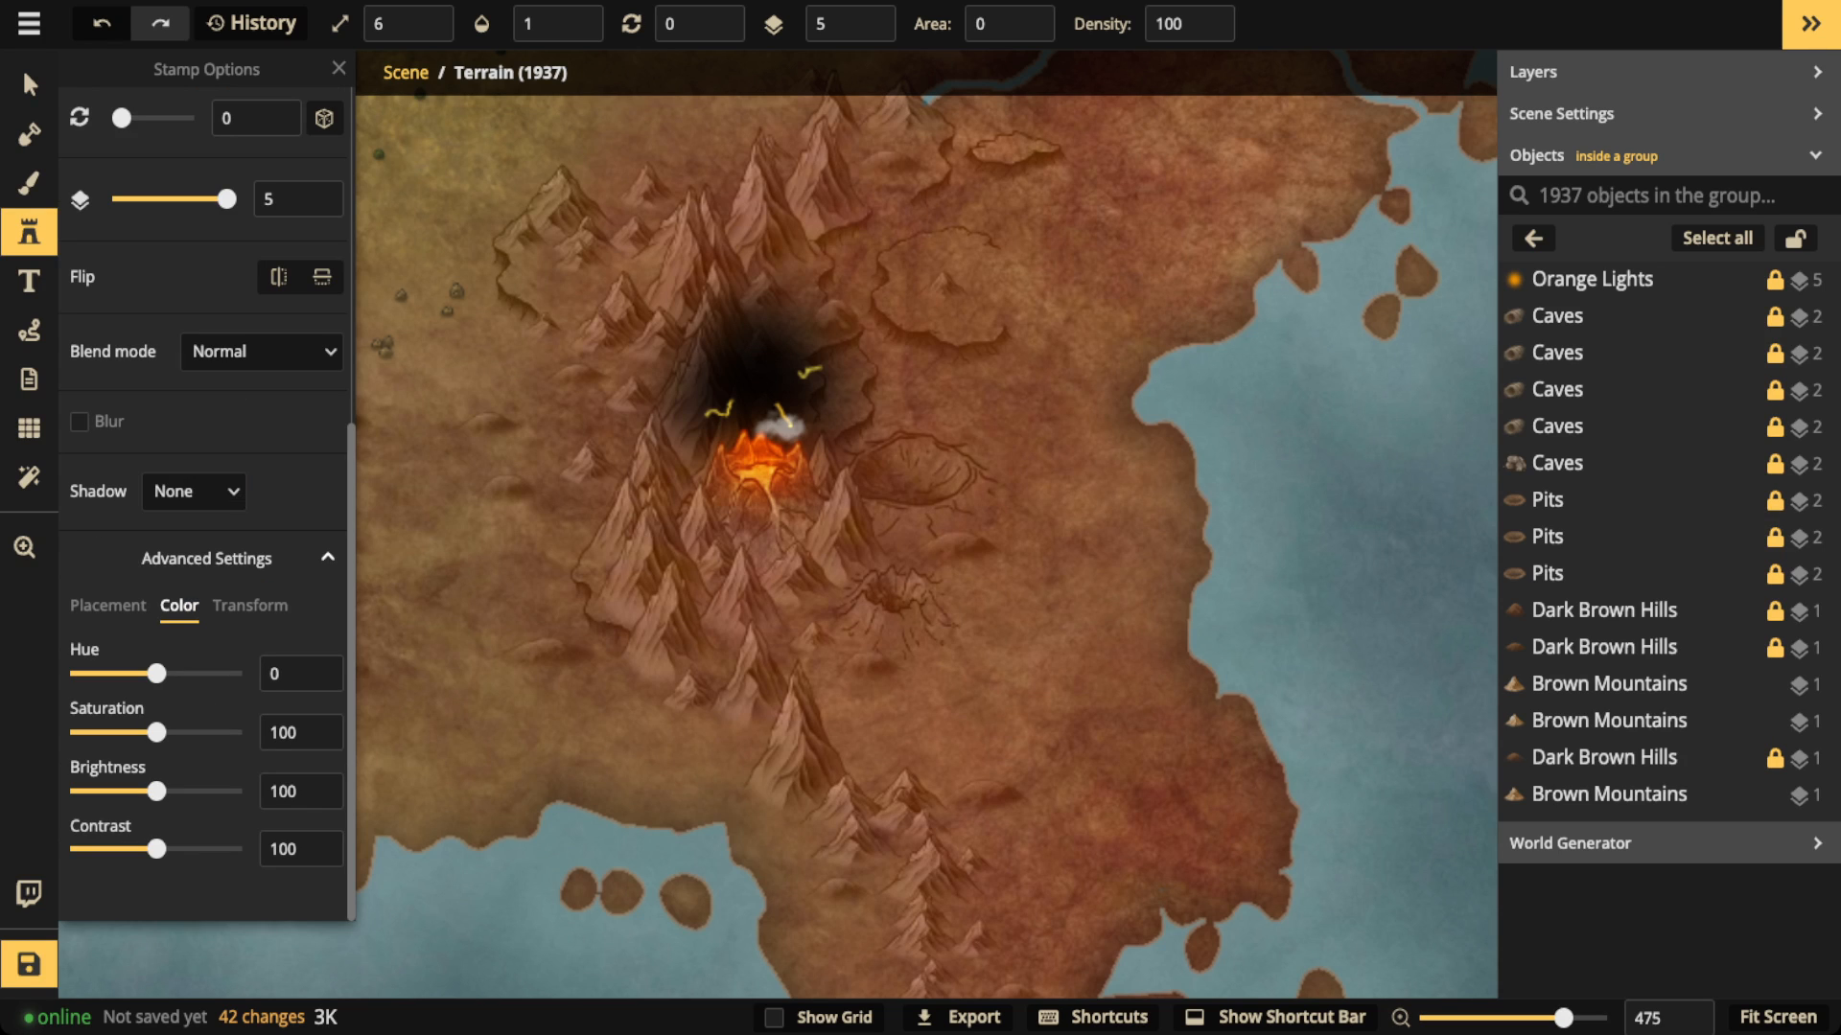
{"action": "left_click_drag", "start_coordinate": [156, 792], "coordinate": [76, 791]}
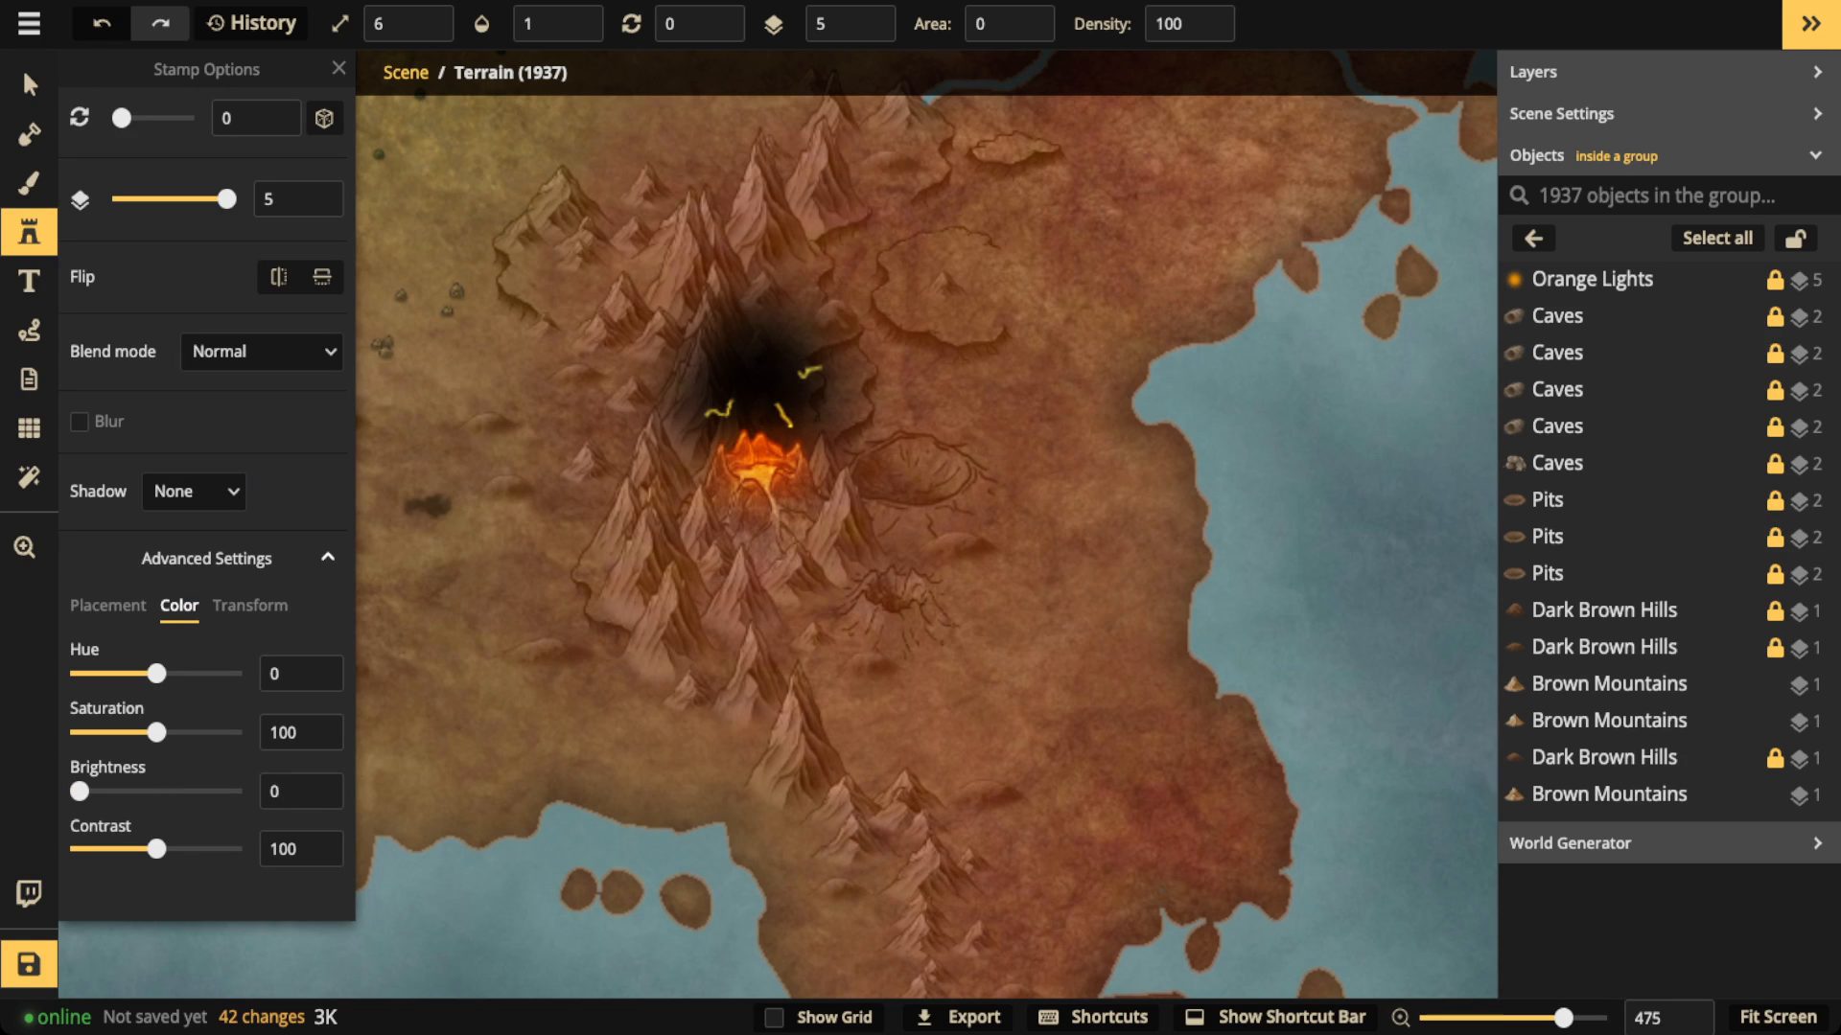
Step: Enlarge the darkened cloud stamp to size 36, previewing it over the land west of the volcano
{"action": "key", "text": "Right"}
{"action": "scroll", "coordinate": [455, 499], "scroll_direction": "up", "scroll_amount": 5}
{"action": "left_click_drag", "start_coordinate": [464, 493], "coordinate": [899, 483]}
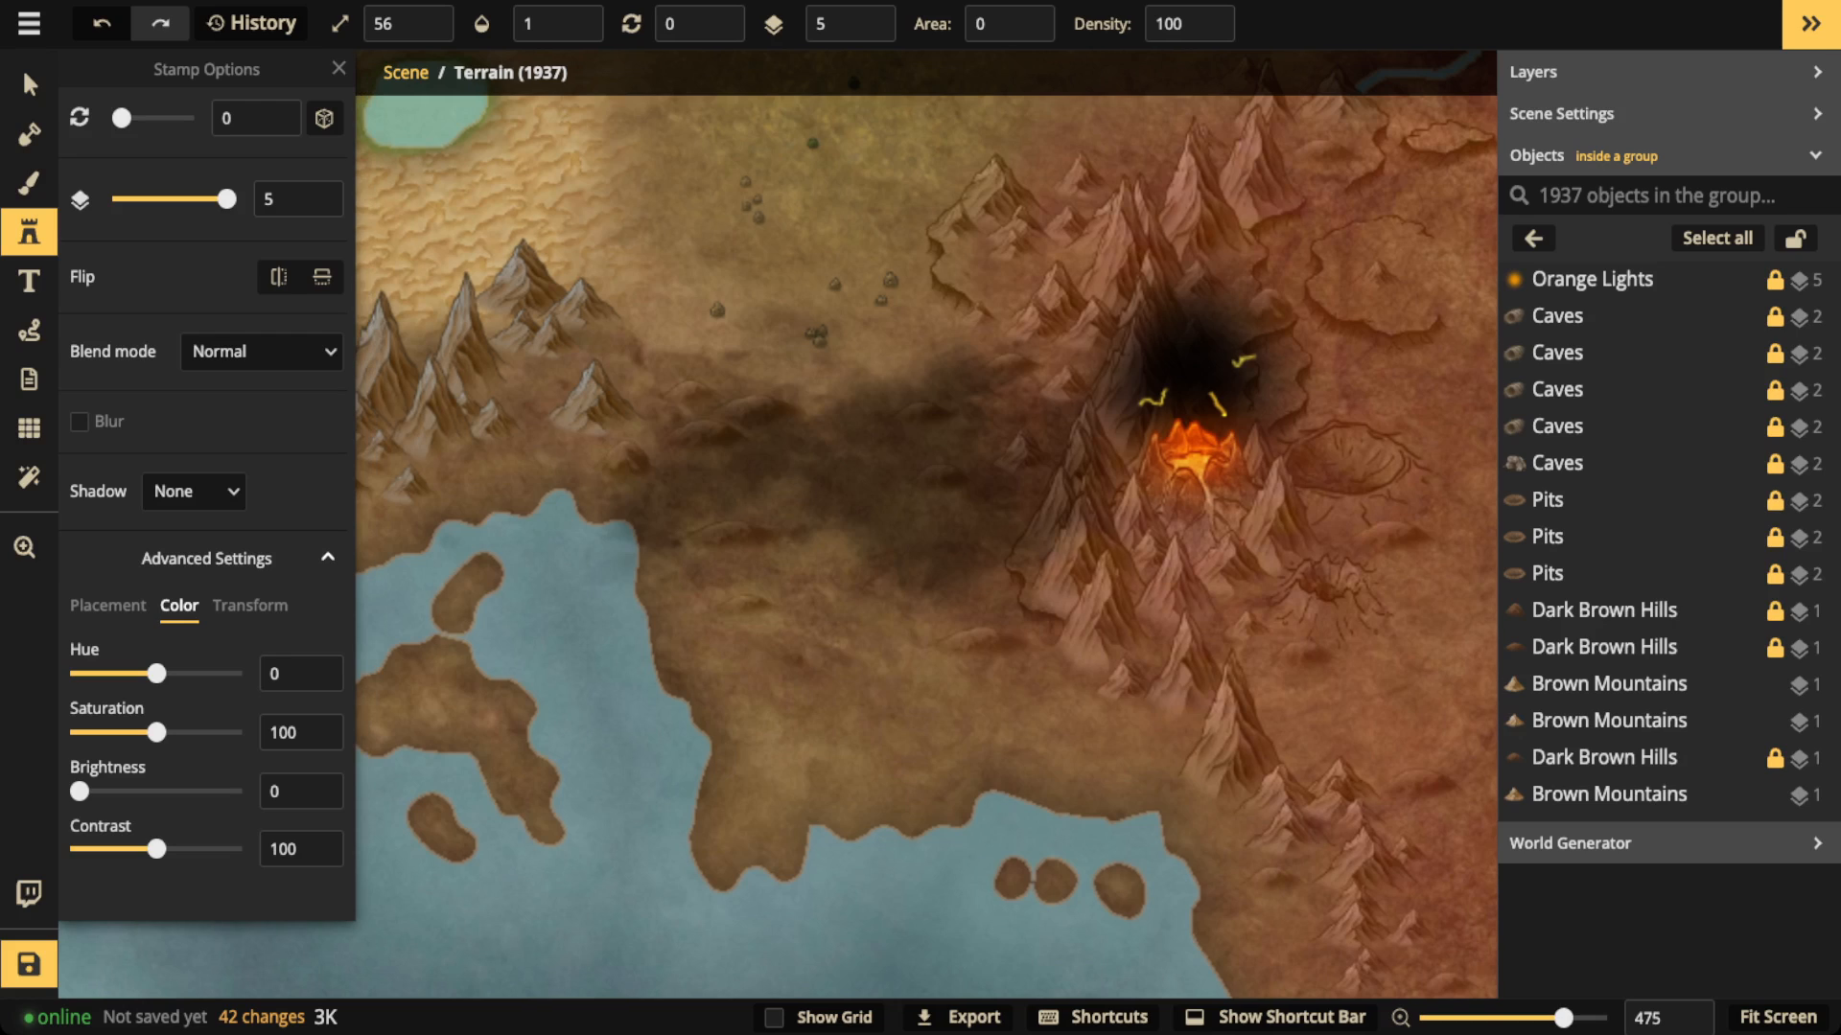
{"action": "scroll", "coordinate": [798, 432], "scroll_direction": "down", "scroll_amount": 2}
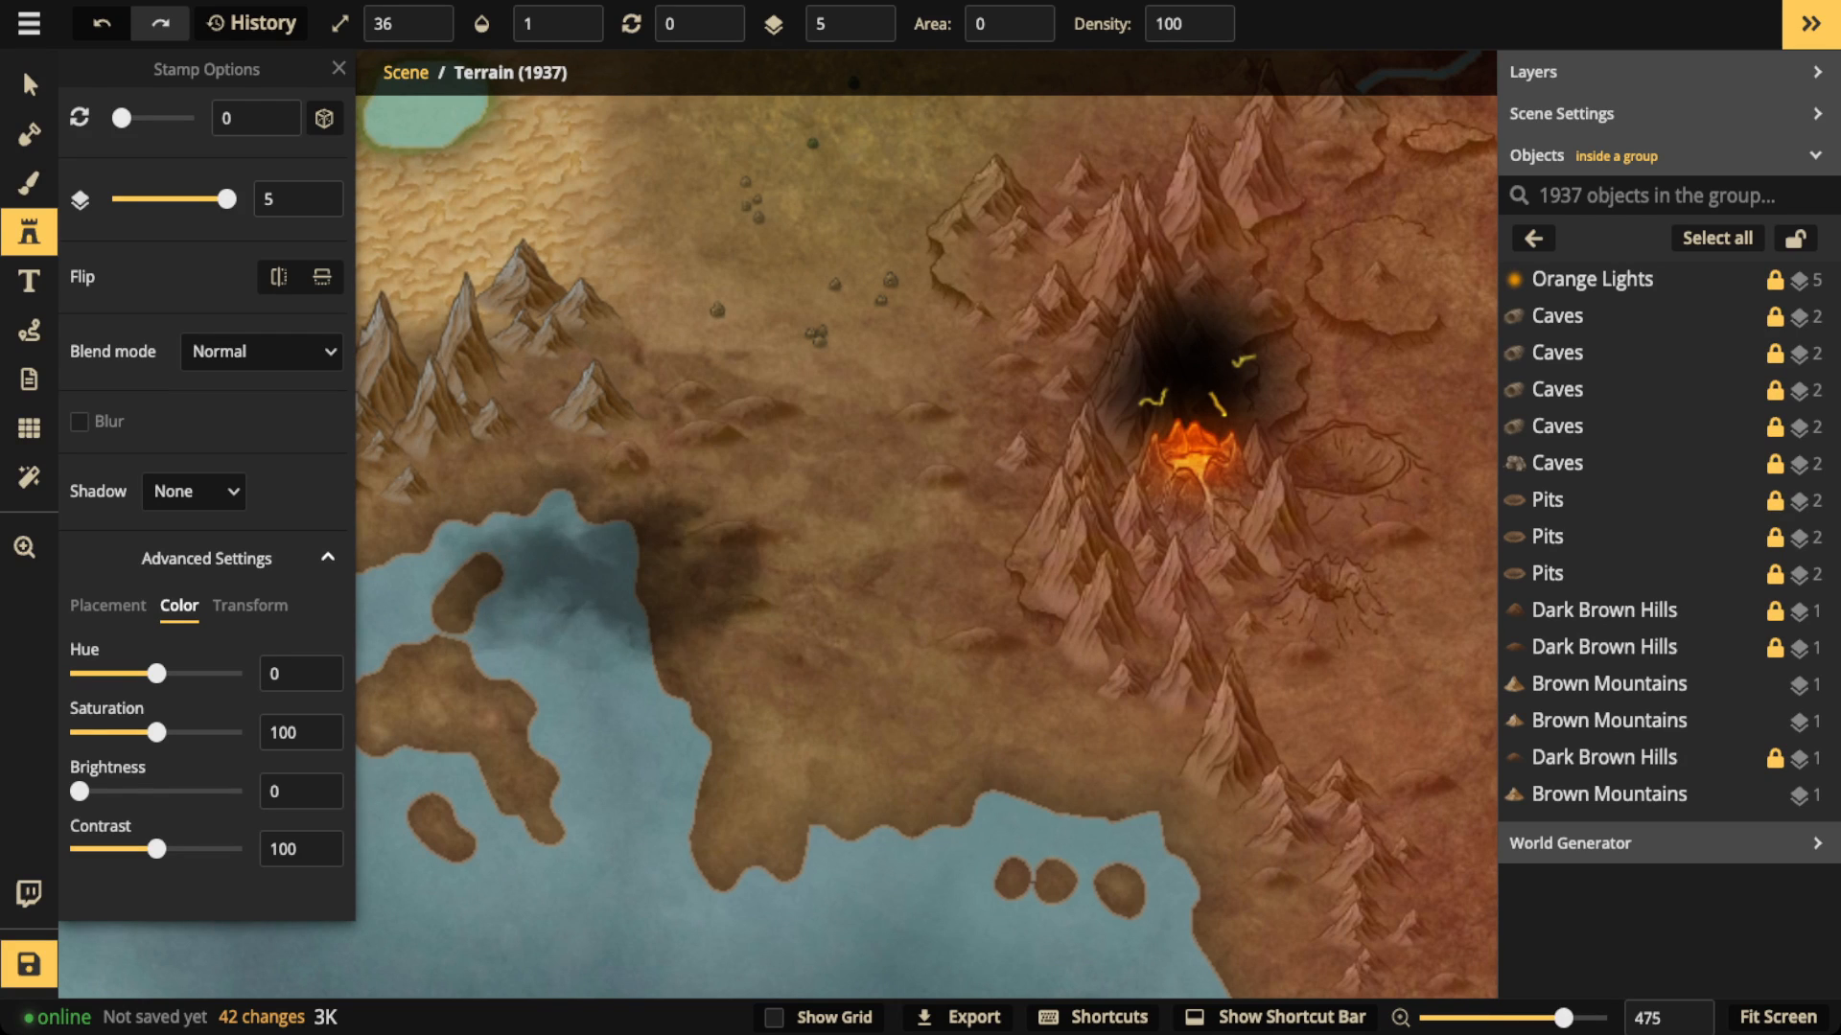
{"action": "scroll", "coordinate": [206, 499], "scroll_direction": "up", "scroll_amount": 6}
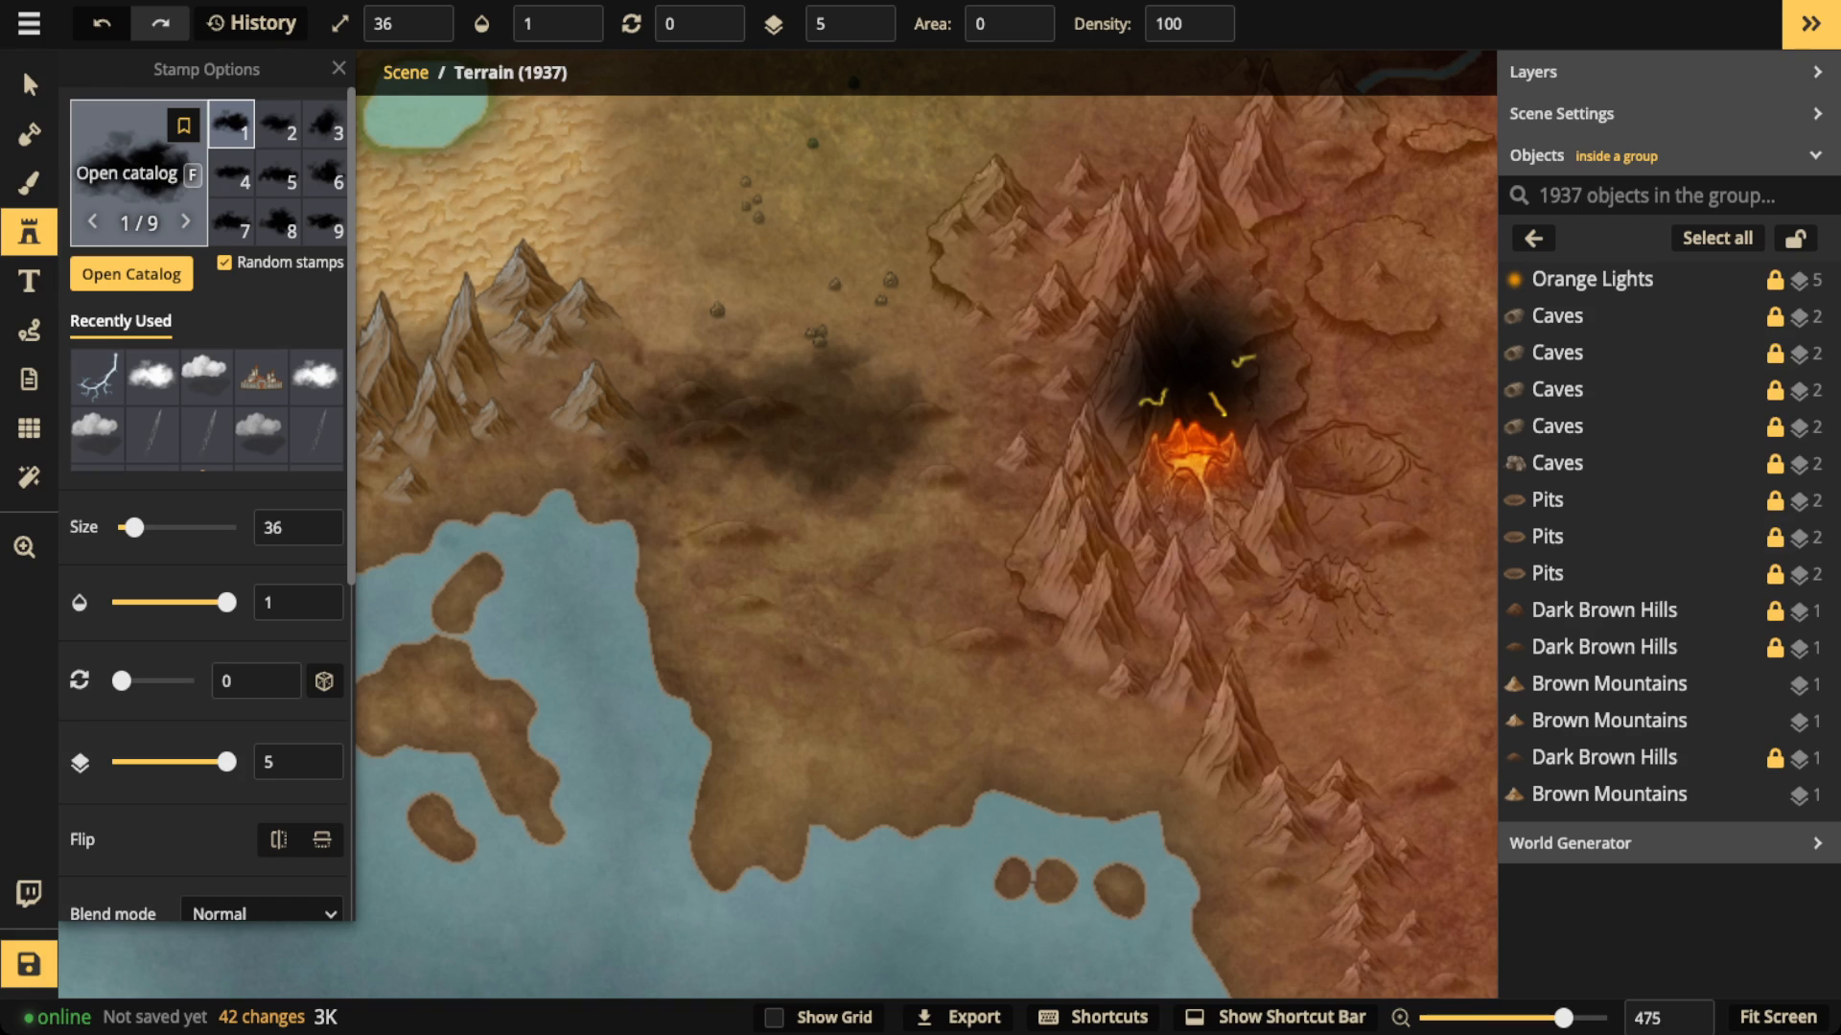
Step: Search the stamp catalog for "cloud"
{"action": "key", "text": "f"}
{"action": "left_click", "coordinate": [396, 112]}
{"action": "key", "text": "ctrl+a"}
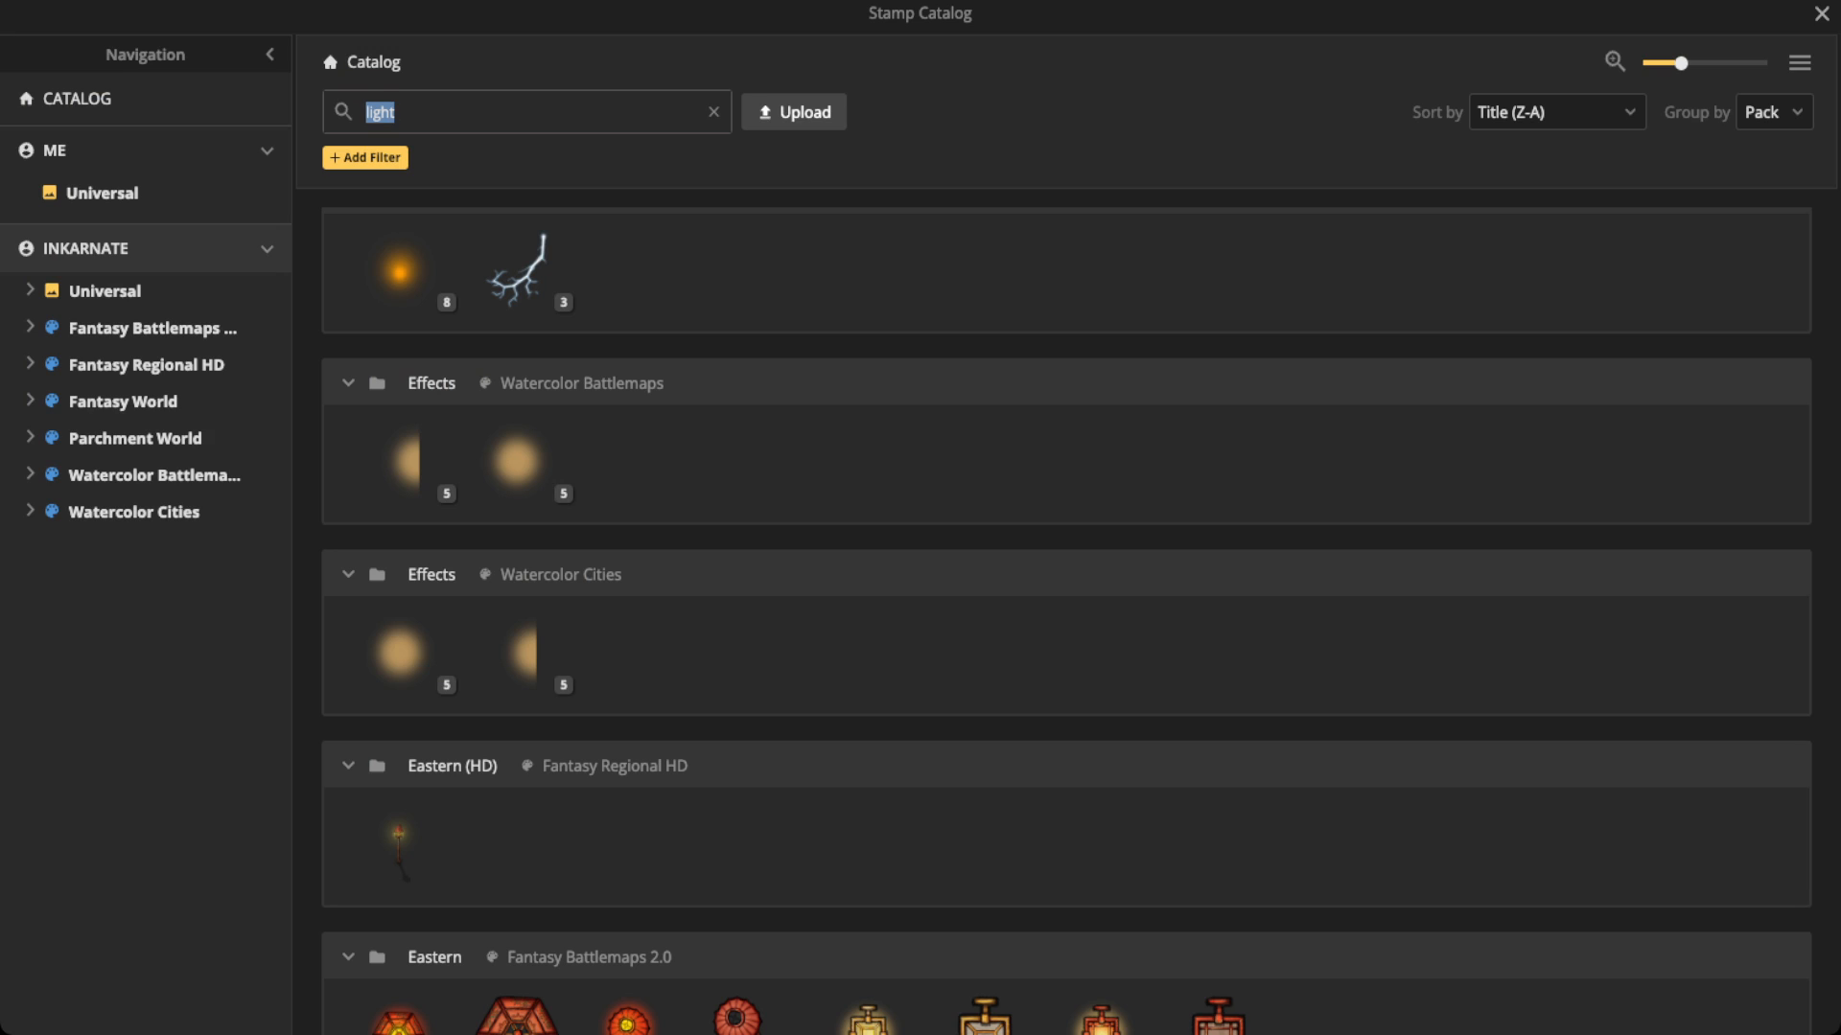
{"action": "type", "text": "cloud"}
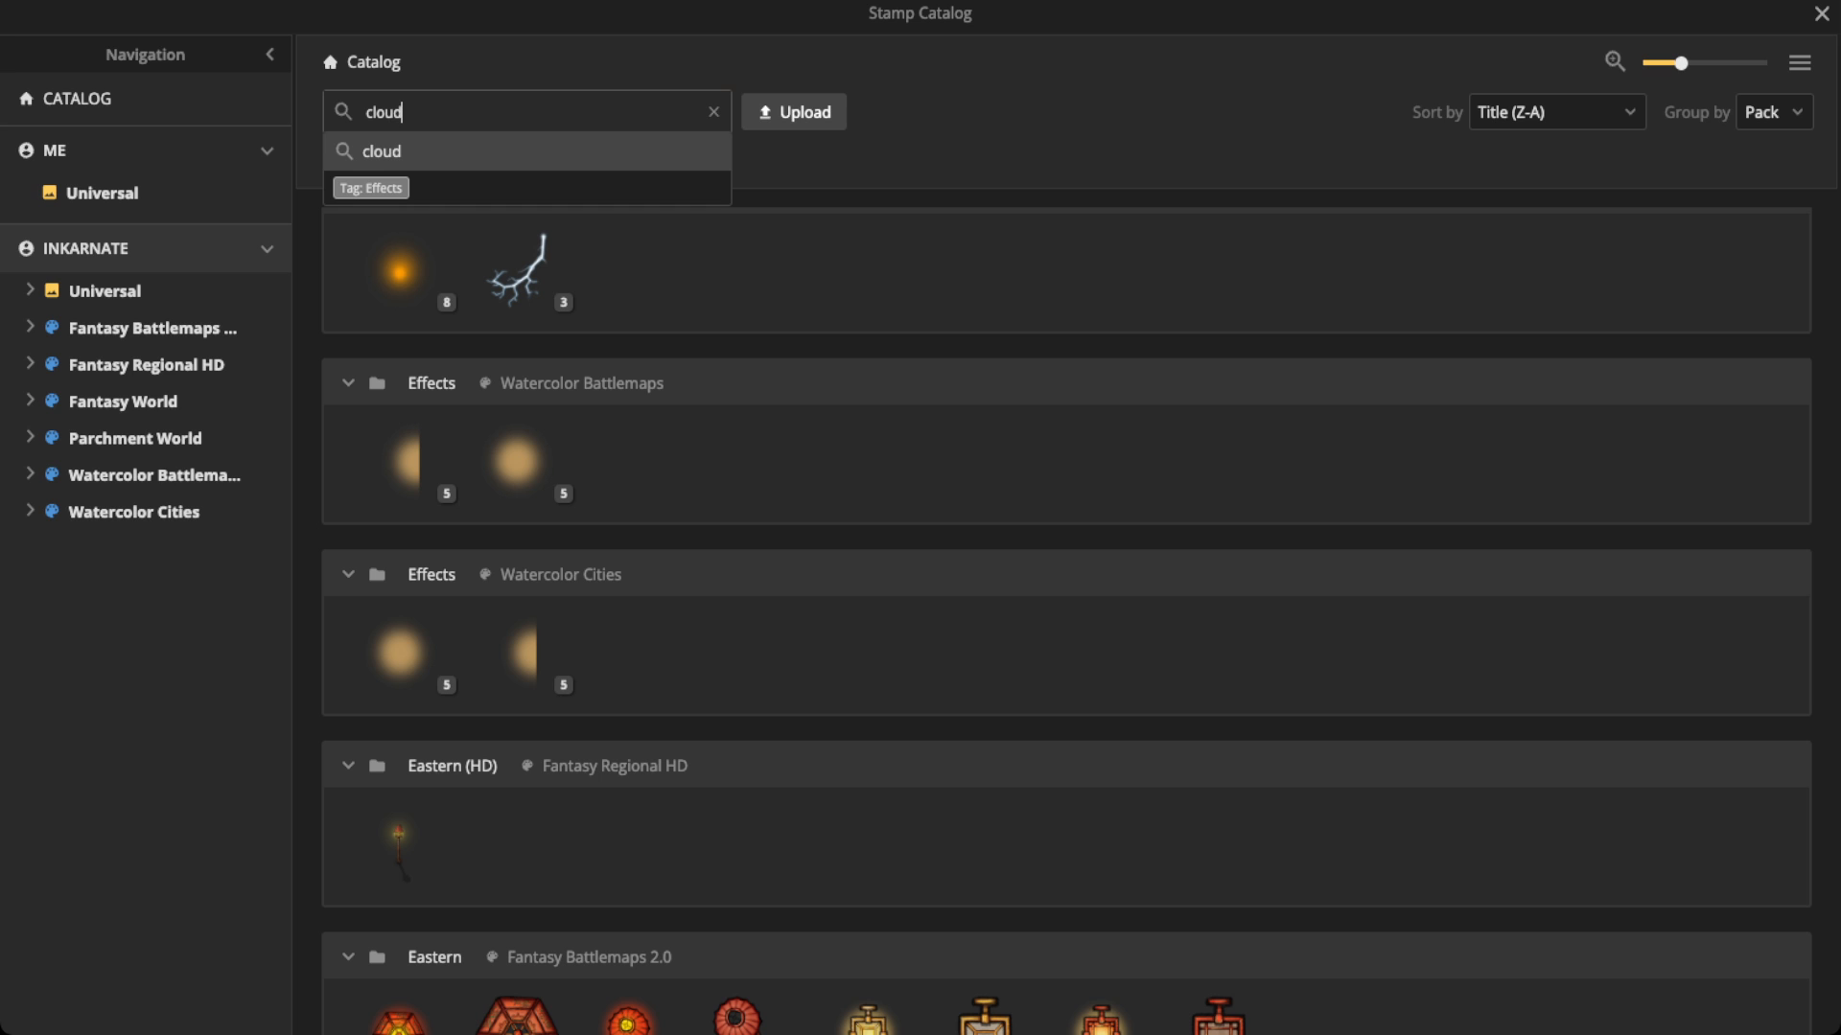
{"action": "key", "text": "Return"}
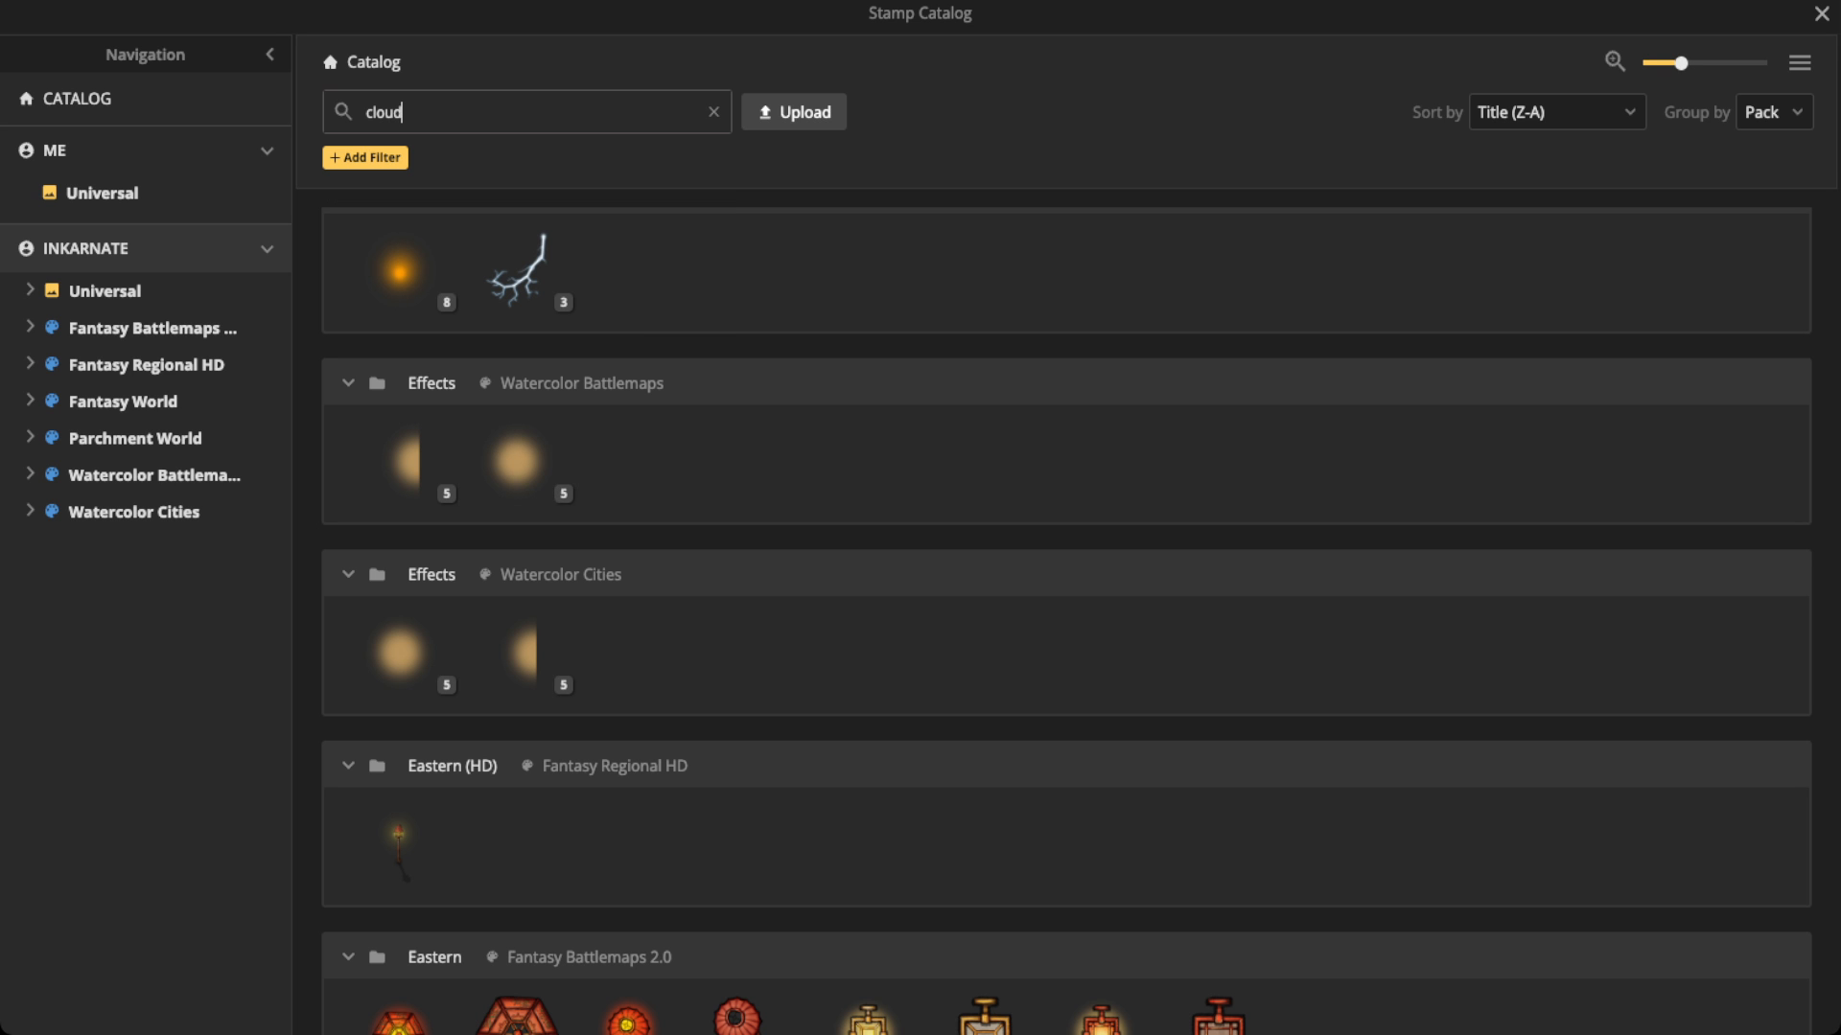
Step: Search the stamp catalog for "loud" and choose the green cloud stamp from the Ghost Town pack
{"action": "left_click", "coordinate": [518, 112]}
{"action": "left_click", "coordinate": [713, 112]}
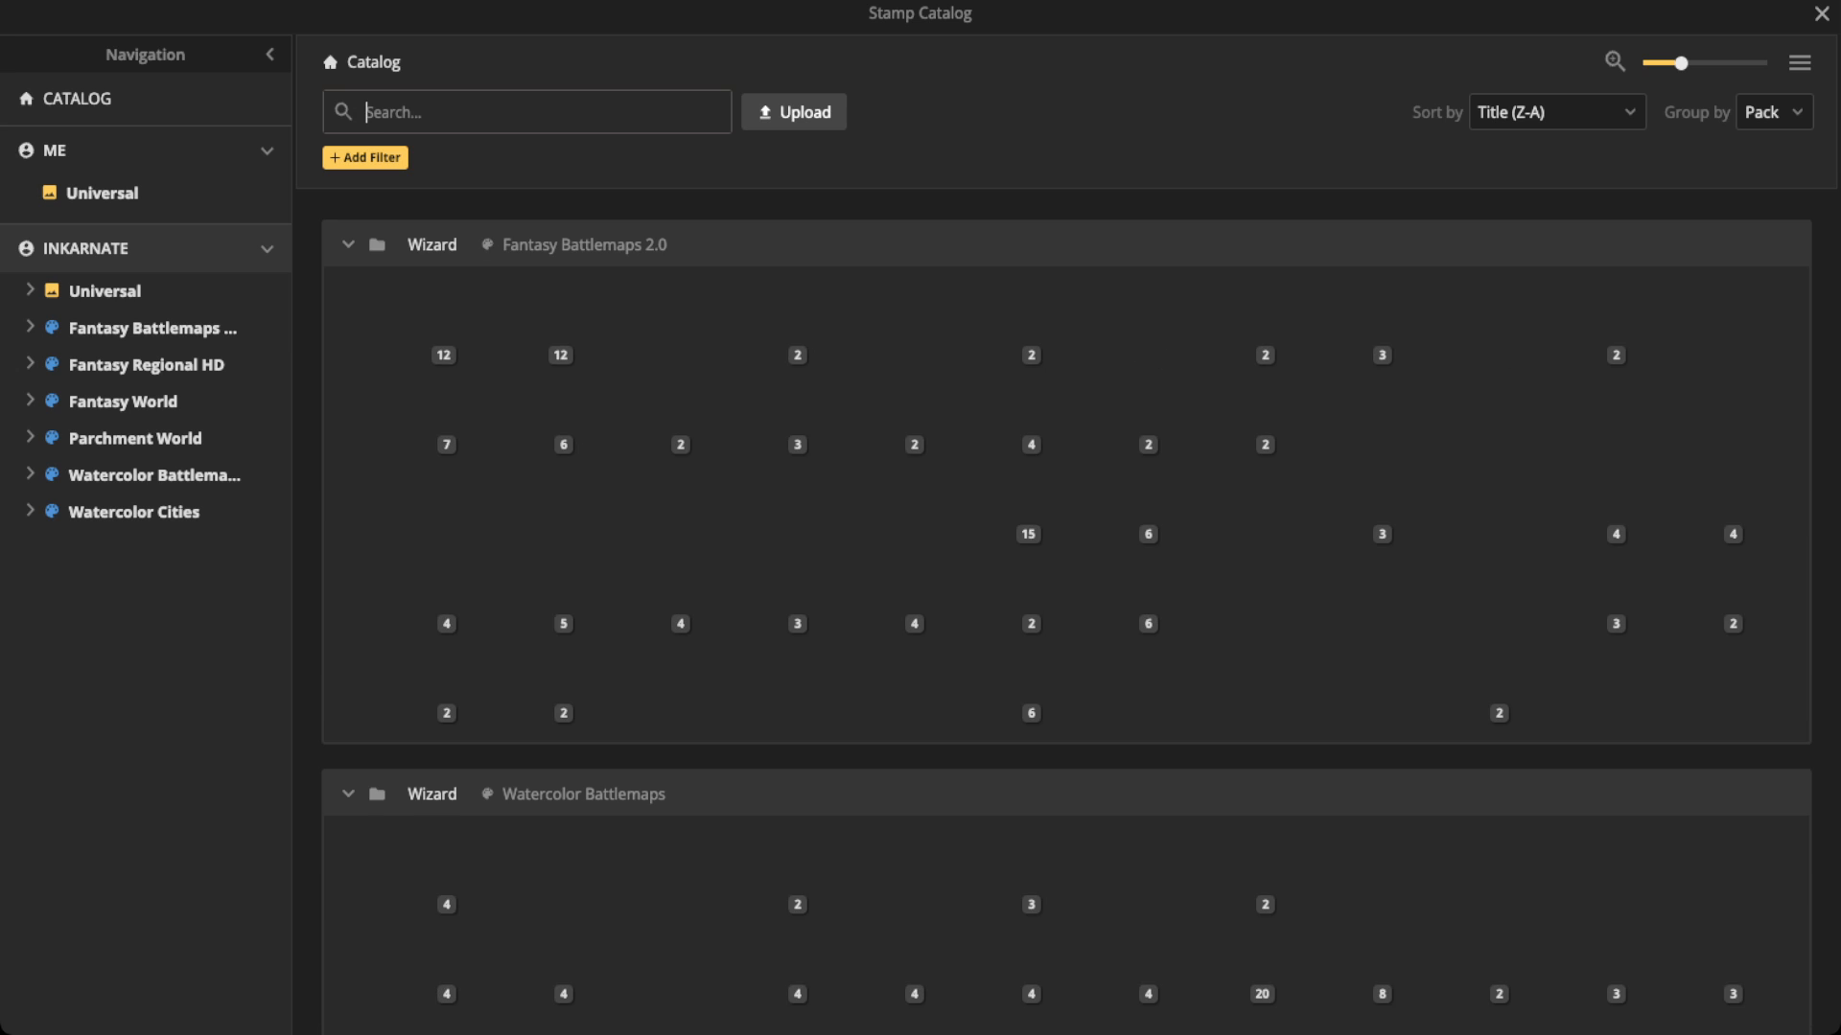
{"action": "type", "text": "loud"}
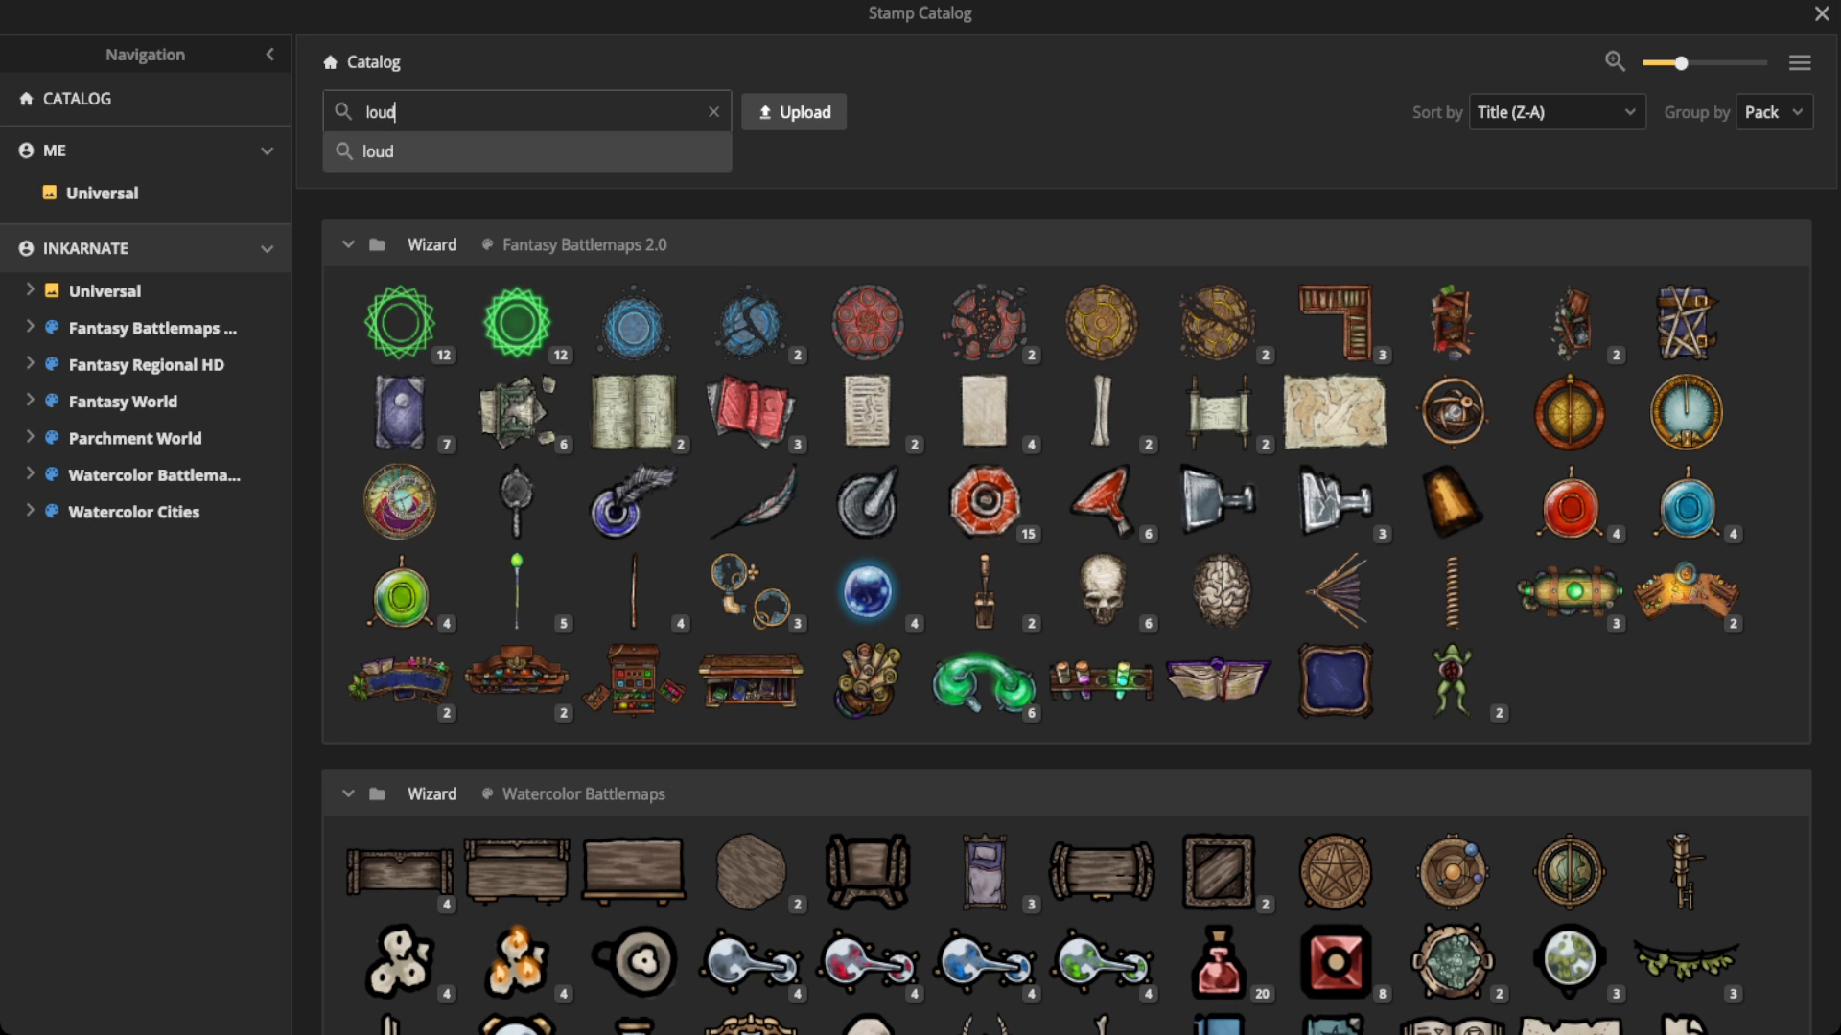
{"action": "key", "text": "Return"}
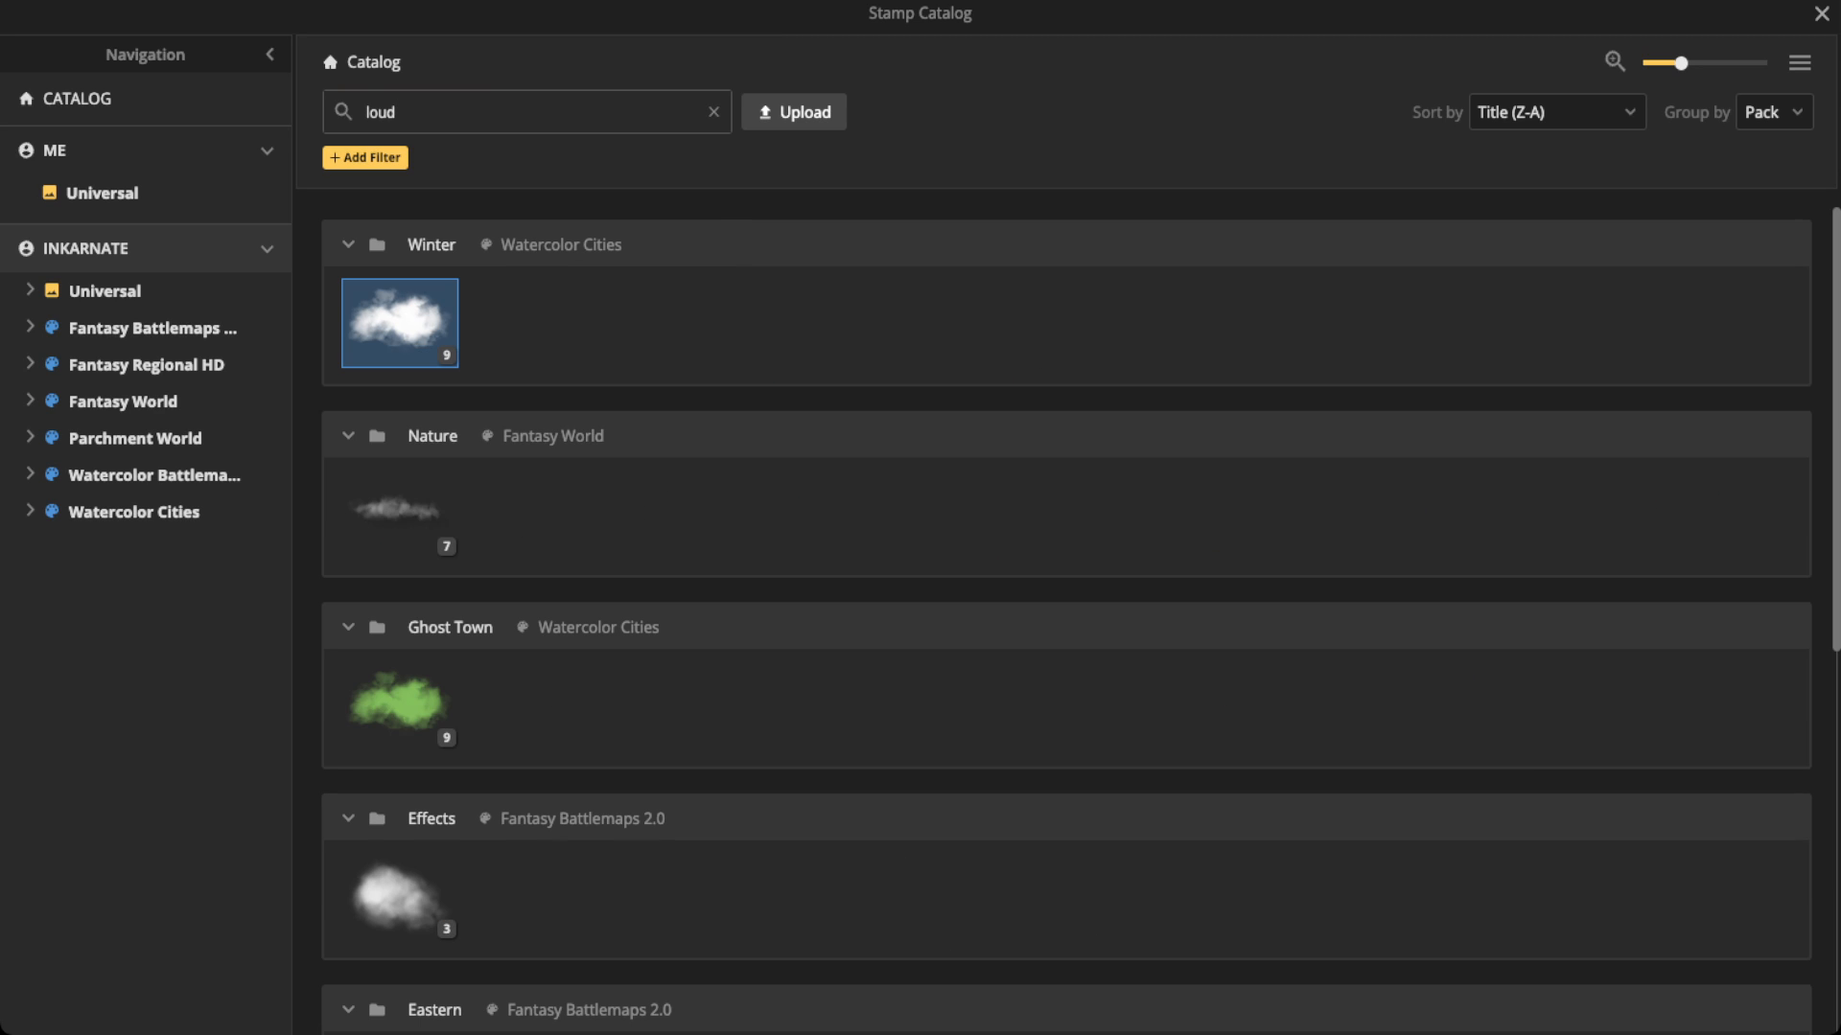
{"action": "left_click", "coordinate": [390, 688]}
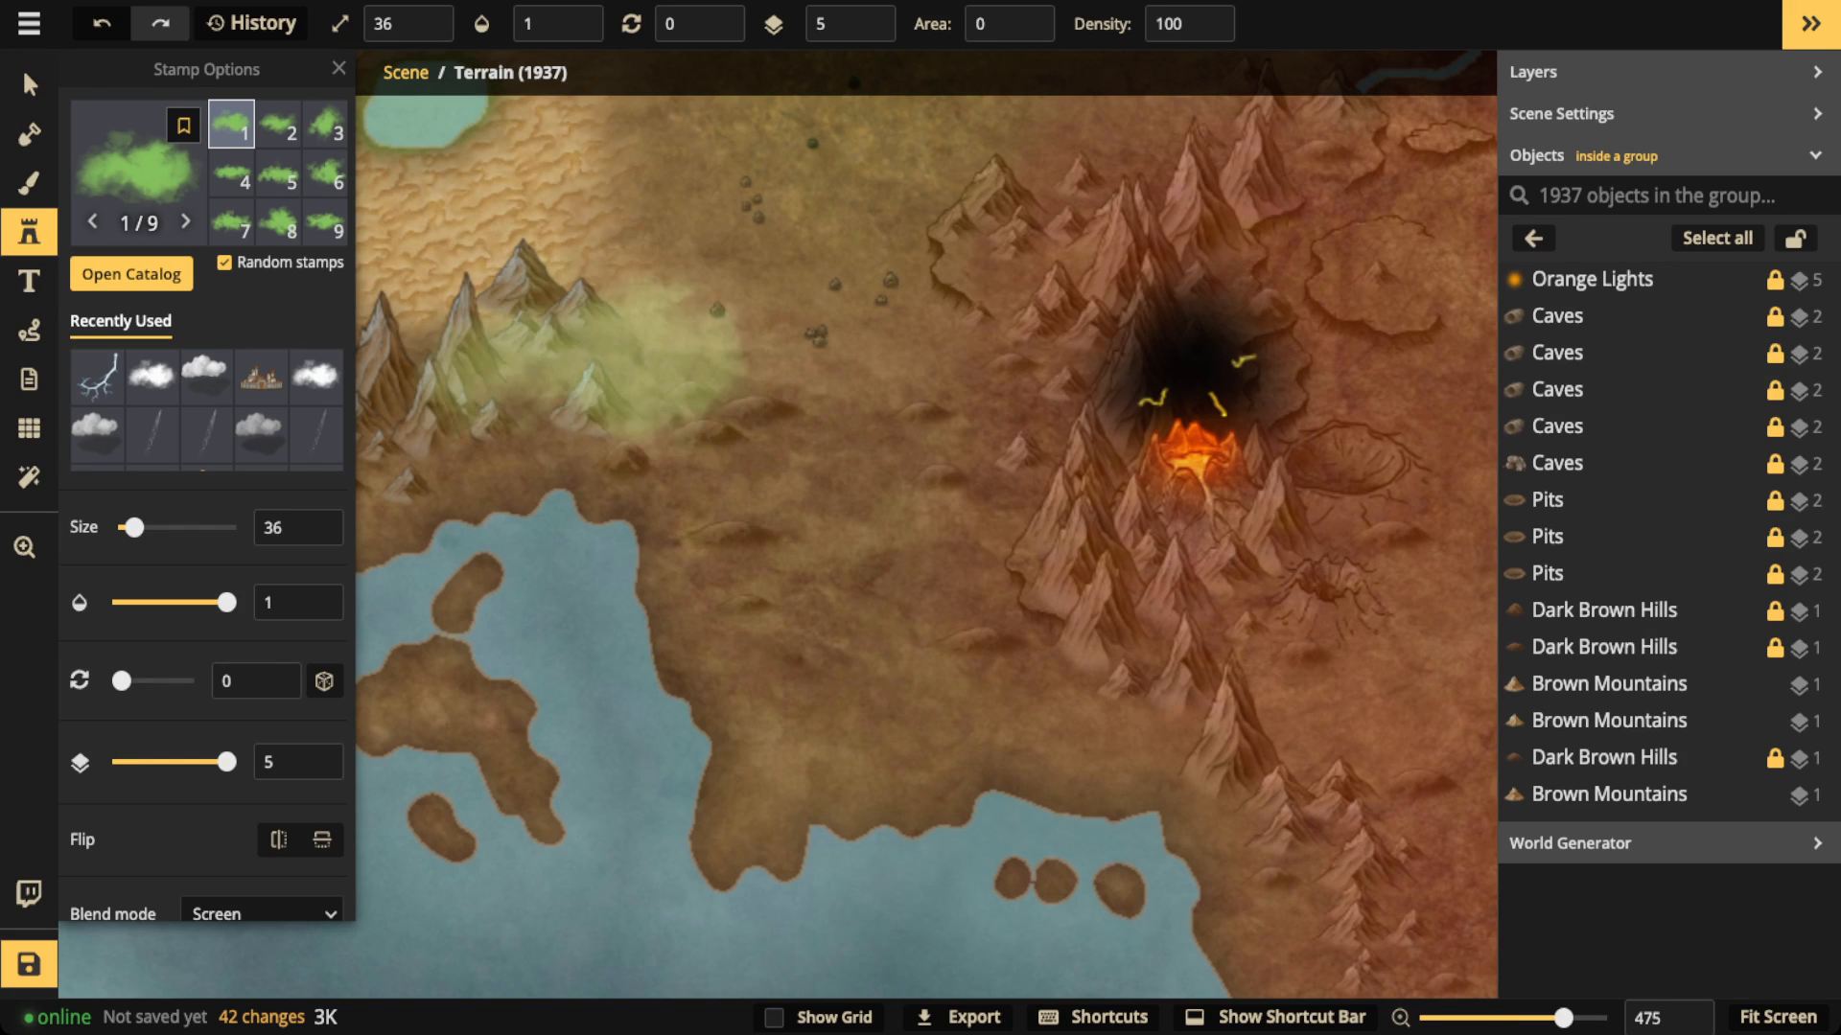
Step: Set the green cloud stamp's hue to -133 and preview it over the land west of the volcano
{"action": "scroll", "coordinate": [326, 586], "scroll_direction": "down", "scroll_amount": 5}
{"action": "left_click_drag", "start_coordinate": [156, 674], "coordinate": [99, 673]}
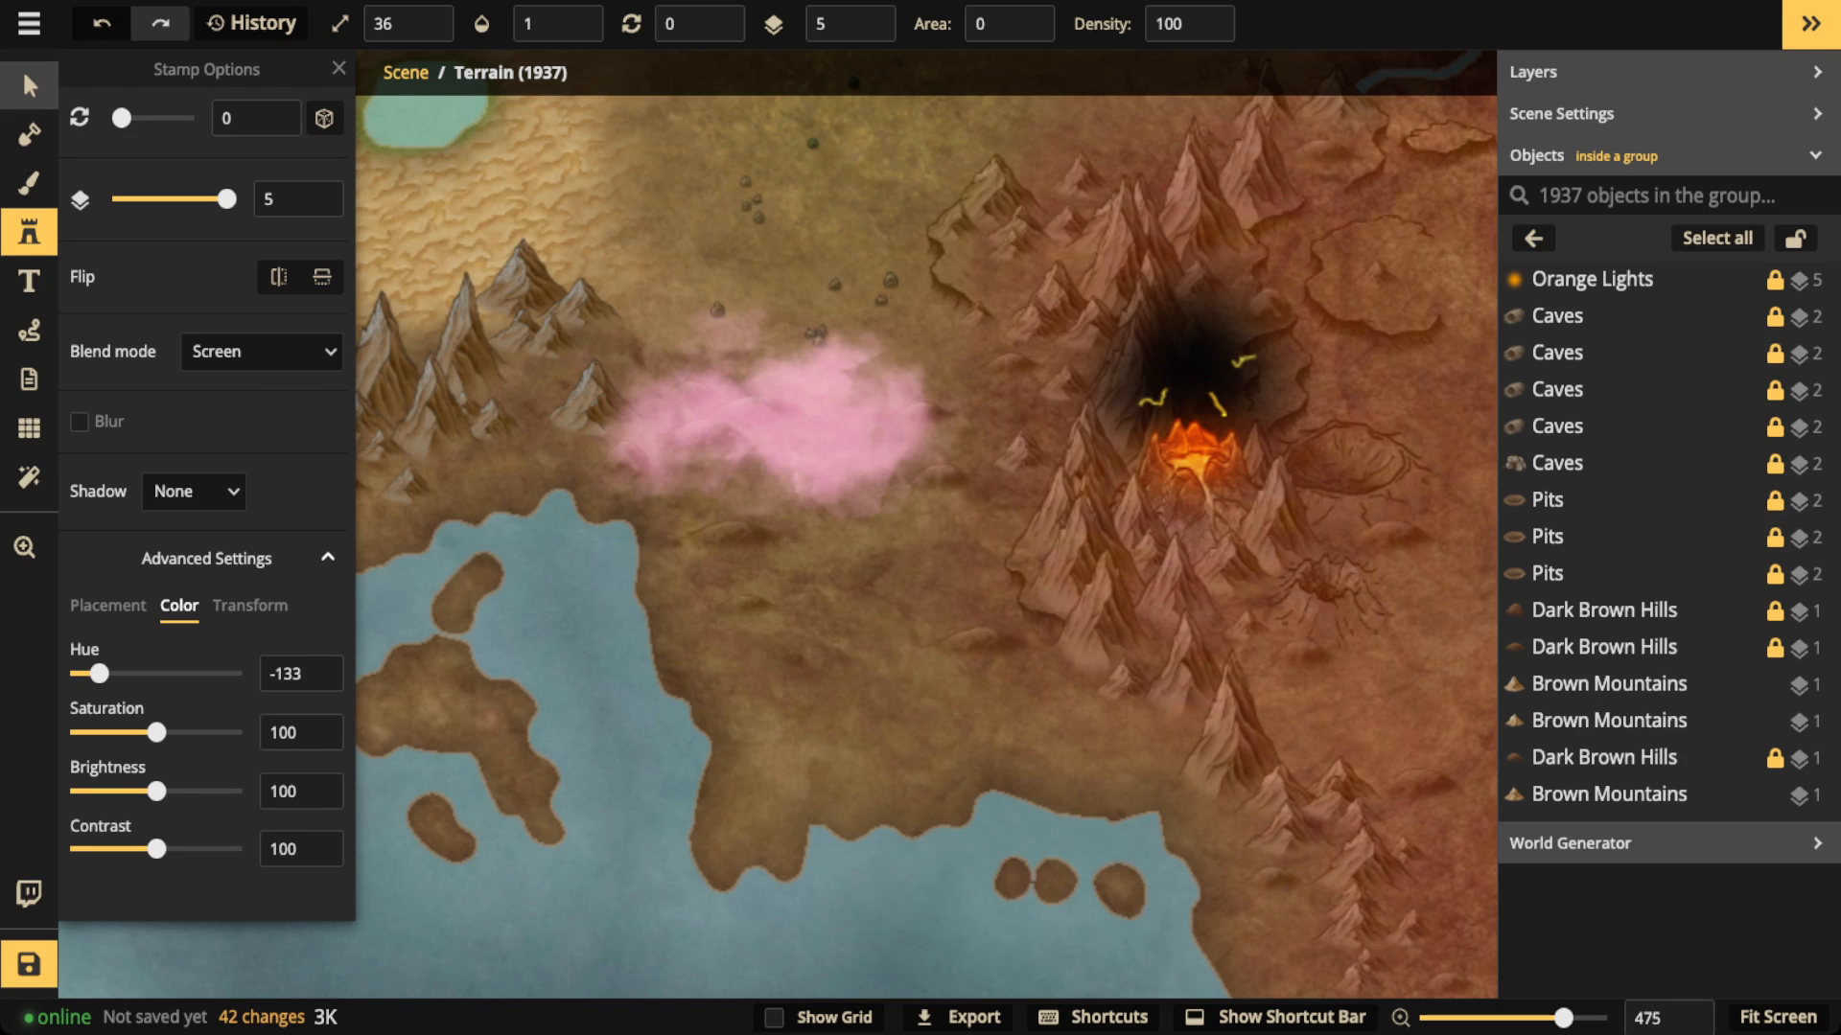
{"action": "left_click", "coordinate": [29, 85]}
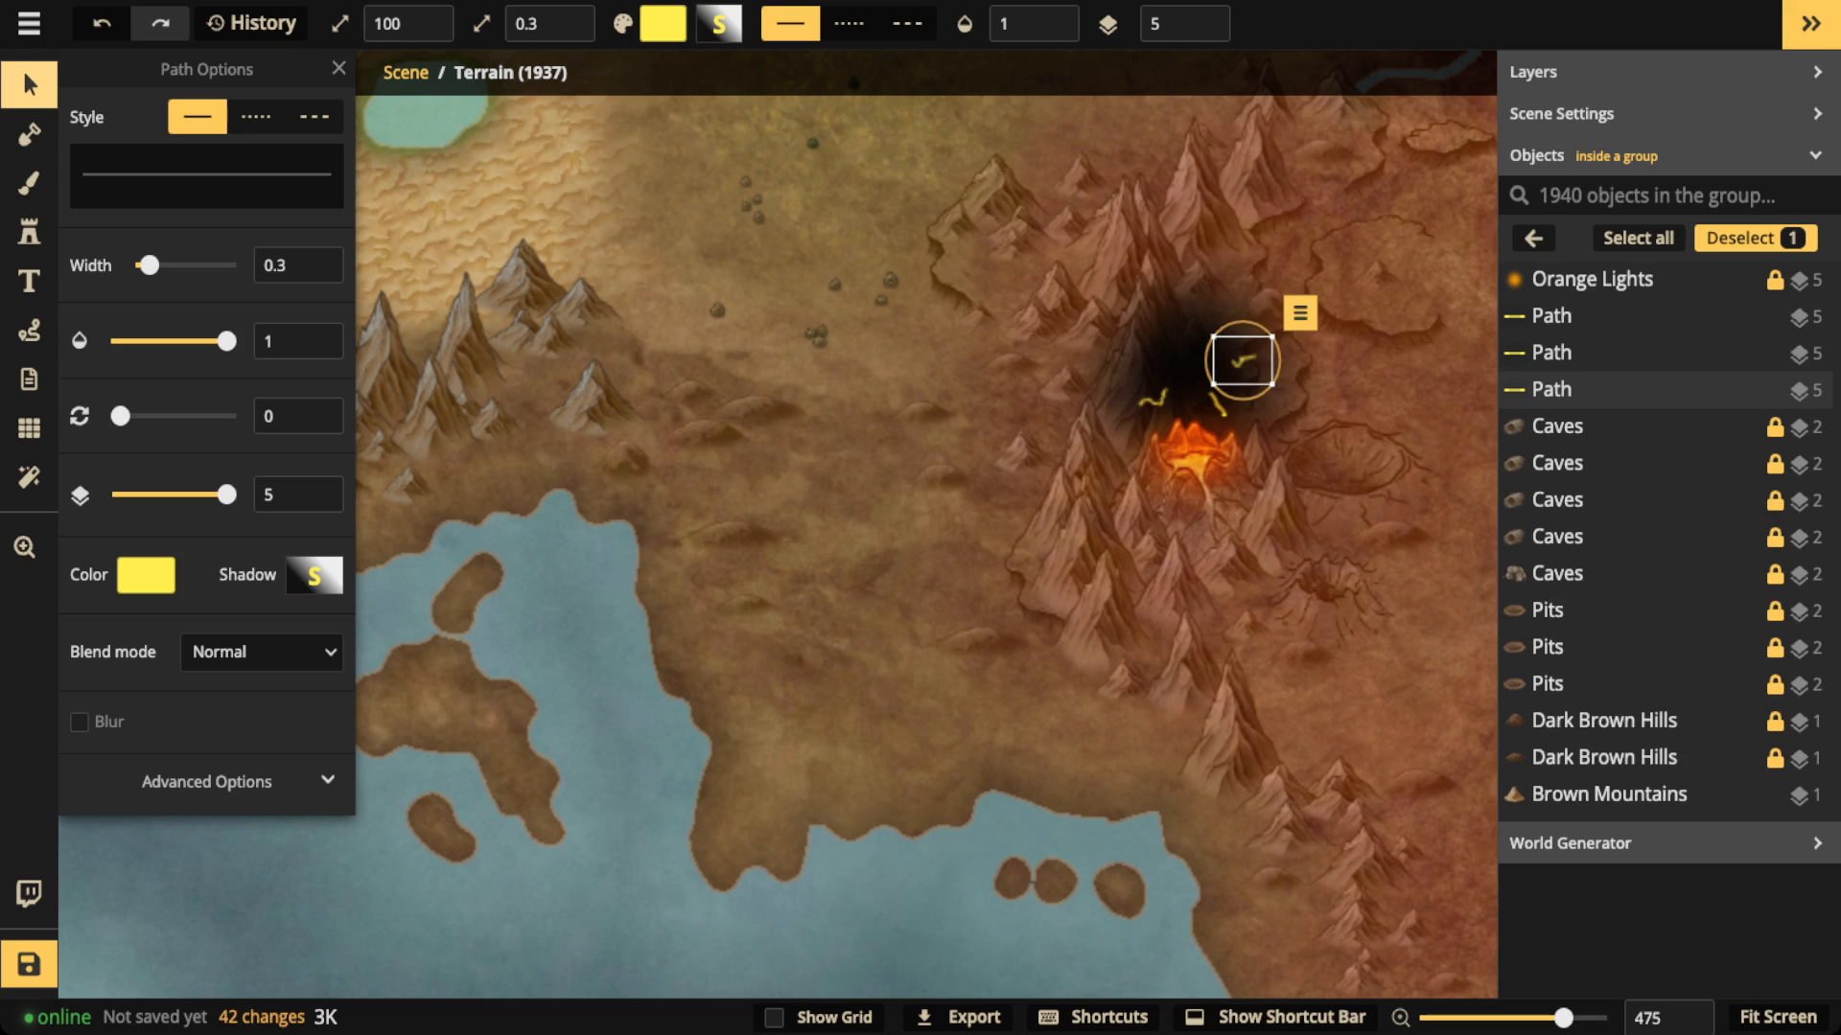
Step: Deselect the lightning path and leave the Terrain group, bringing the whole map into view
{"action": "left_click", "coordinate": [29, 85]}
{"action": "scroll", "coordinate": [863, 657], "scroll_direction": "down", "scroll_amount": 5}
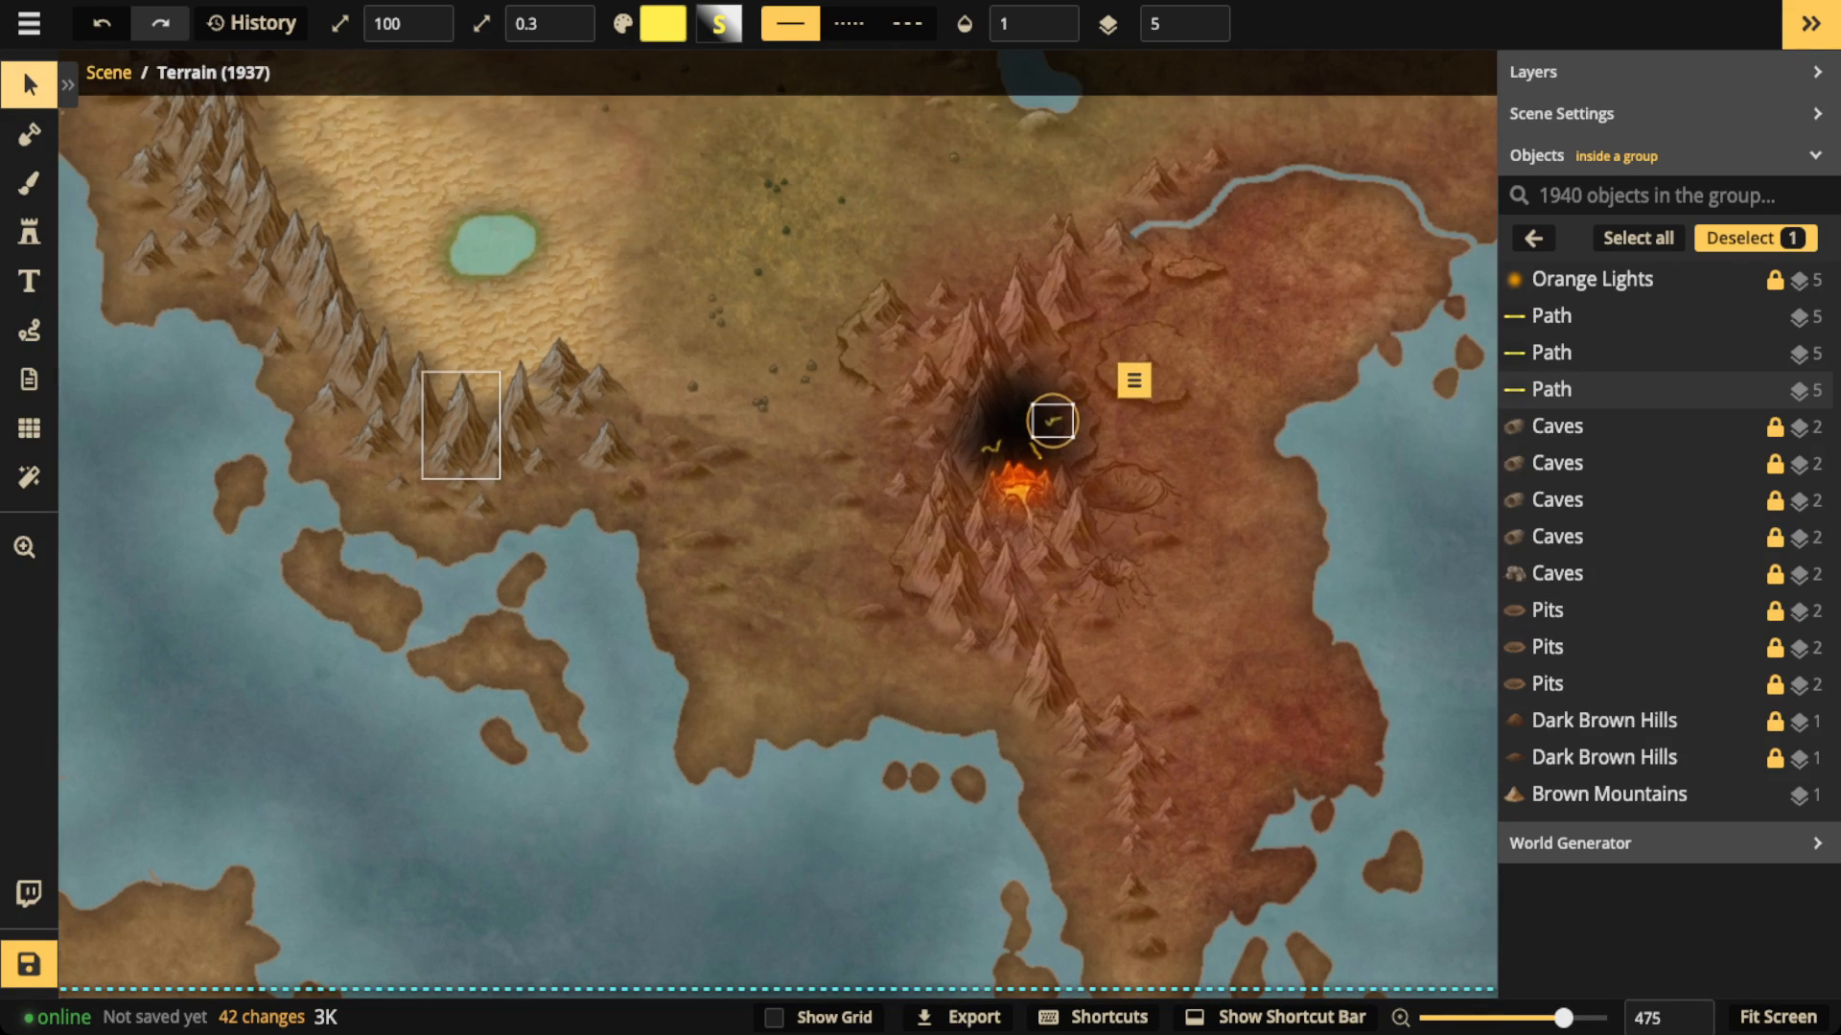
{"action": "scroll", "coordinate": [463, 423], "scroll_direction": "down", "scroll_amount": 2}
{"action": "key", "text": "space"}
{"action": "left_click_drag", "start_coordinate": [463, 424], "coordinate": [253, 527]}
{"action": "scroll", "coordinate": [648, 499], "scroll_direction": "down", "scroll_amount": 4}
{"action": "key", "text": "space"}
{"action": "left_click_drag", "start_coordinate": [644, 496], "coordinate": [914, 525]}
{"action": "scroll", "coordinate": [791, 527], "scroll_direction": "down", "scroll_amount": 2}
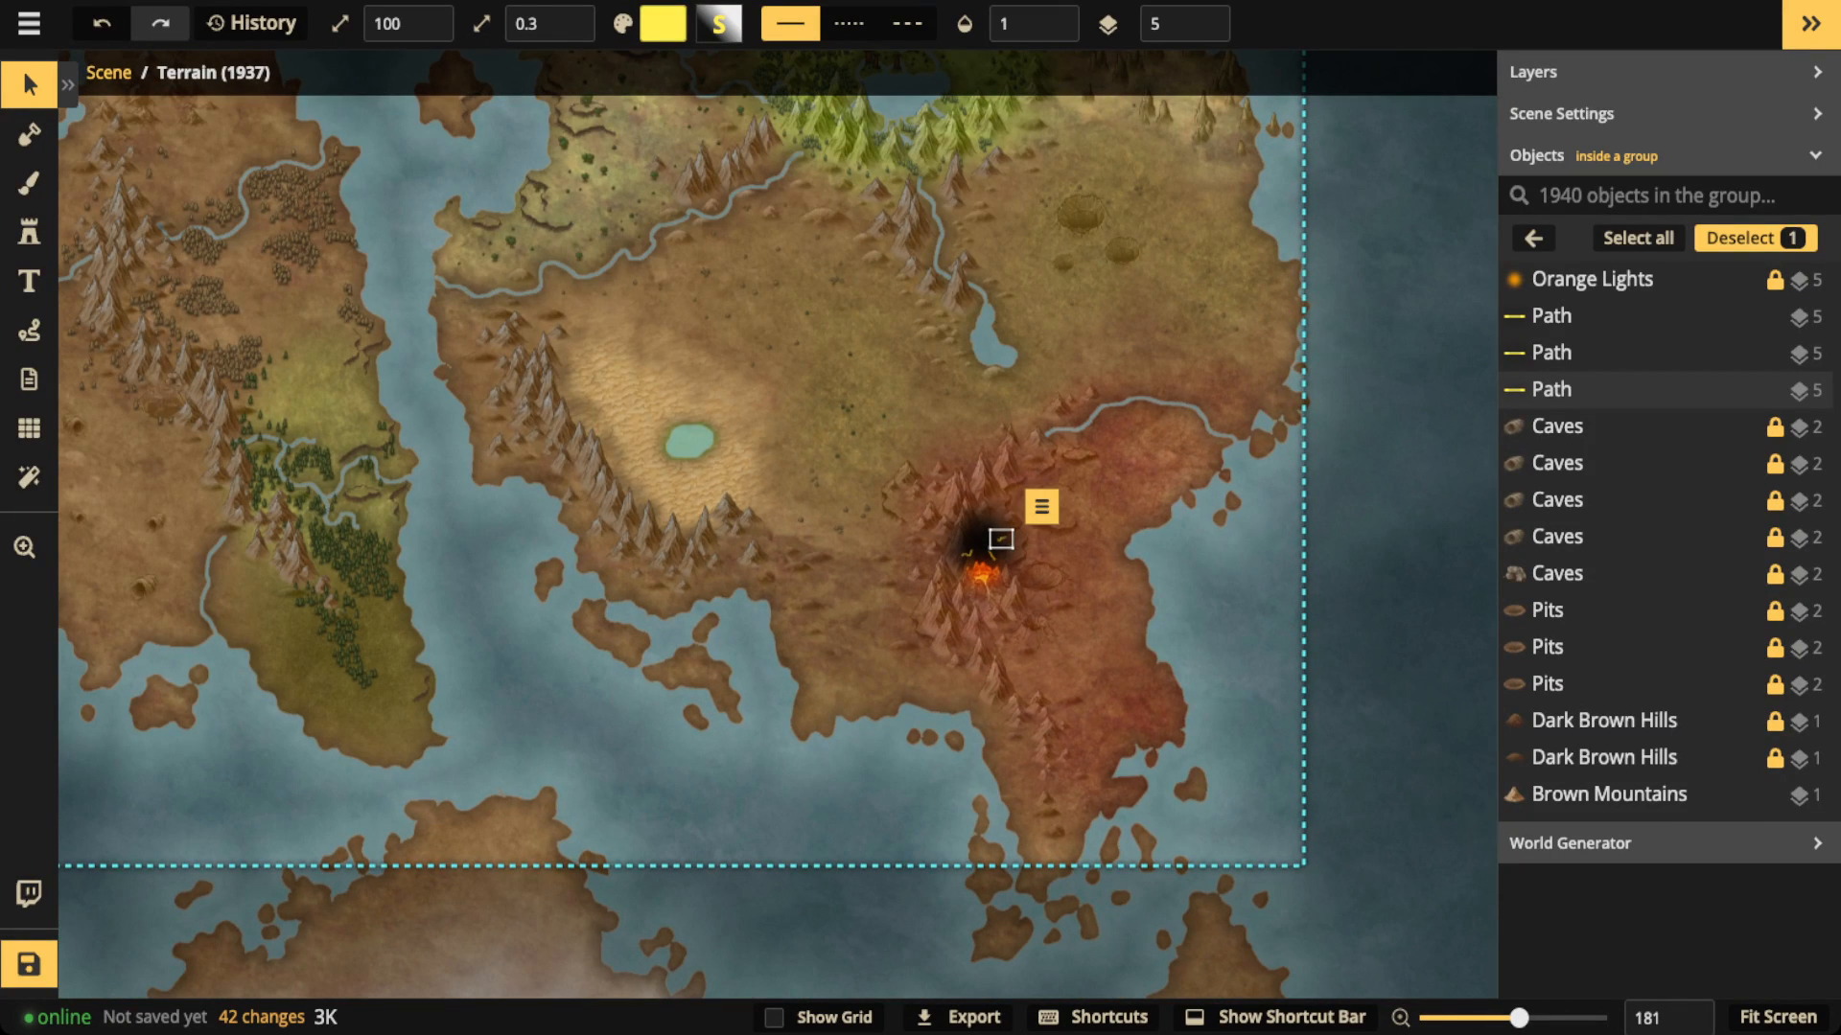
{"action": "key", "text": "Escape"}
{"action": "scroll", "coordinate": [511, 435], "scroll_direction": "down", "scroll_amount": 3}
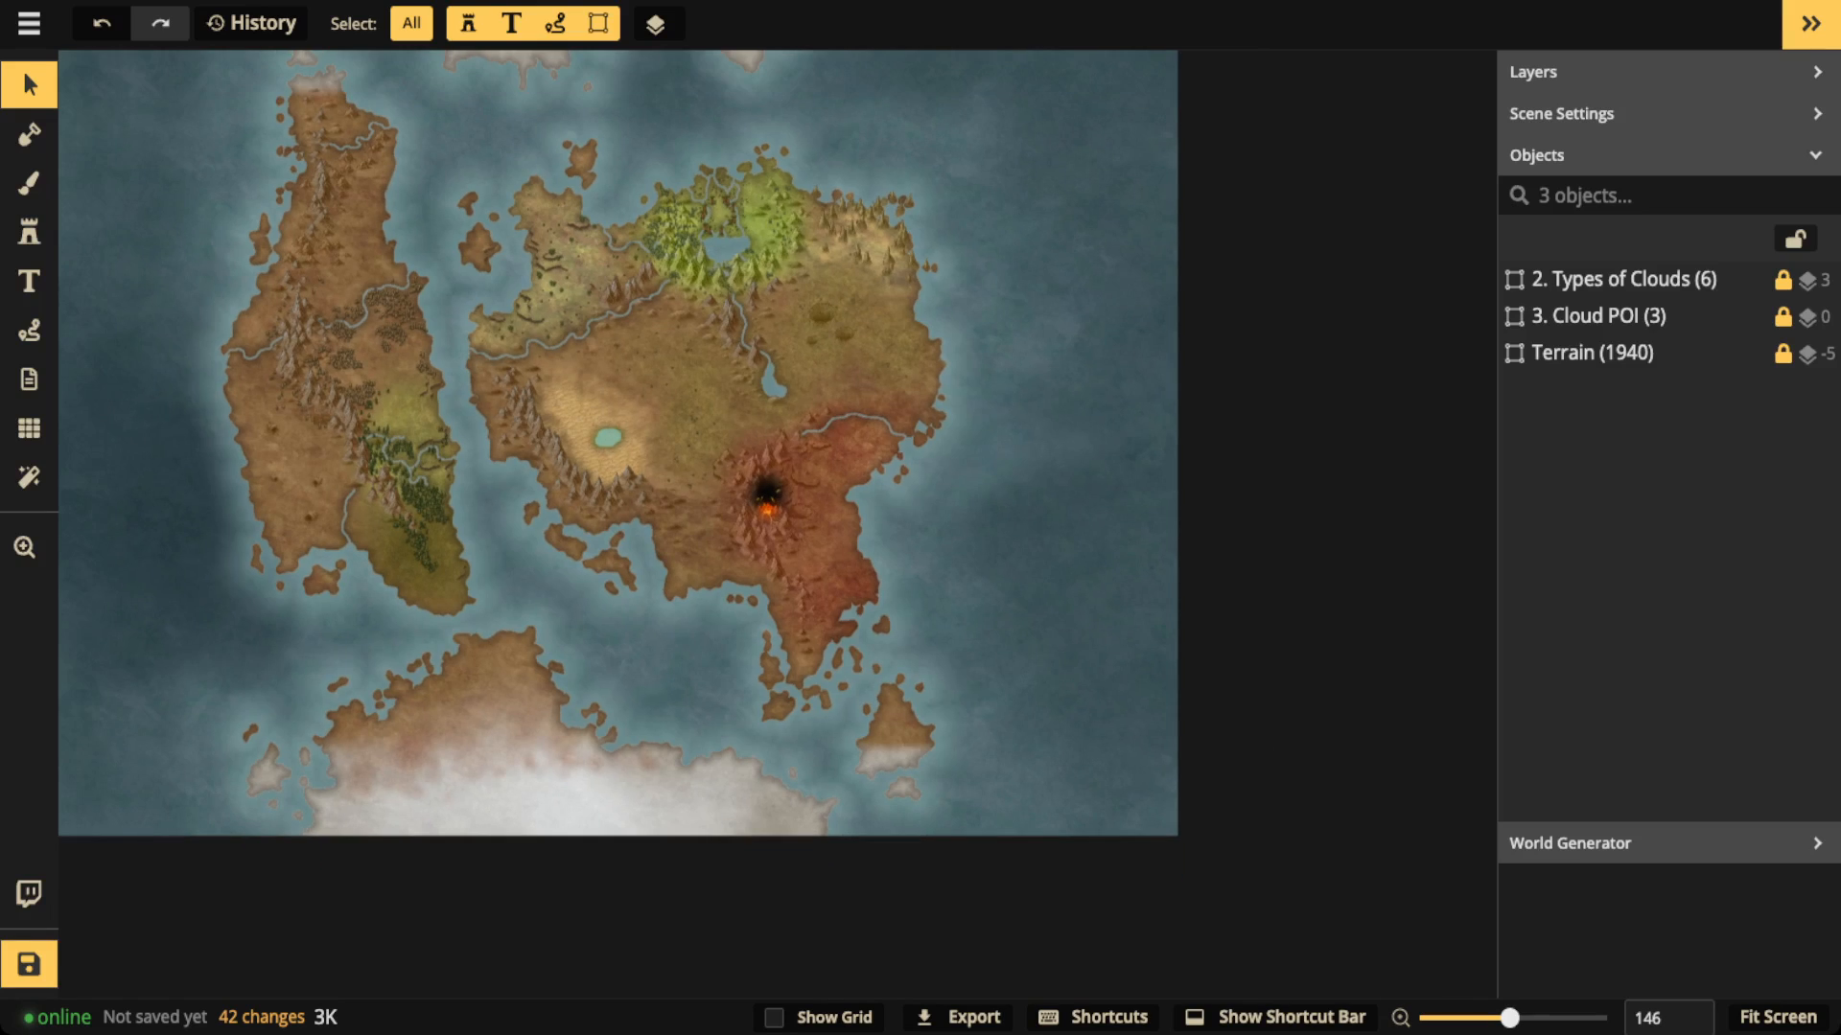
{"action": "key", "text": "space"}
{"action": "left_click_drag", "start_coordinate": [520, 406], "coordinate": [698, 549]}
{"action": "scroll", "coordinate": [698, 548], "scroll_direction": "down", "scroll_amount": 1}
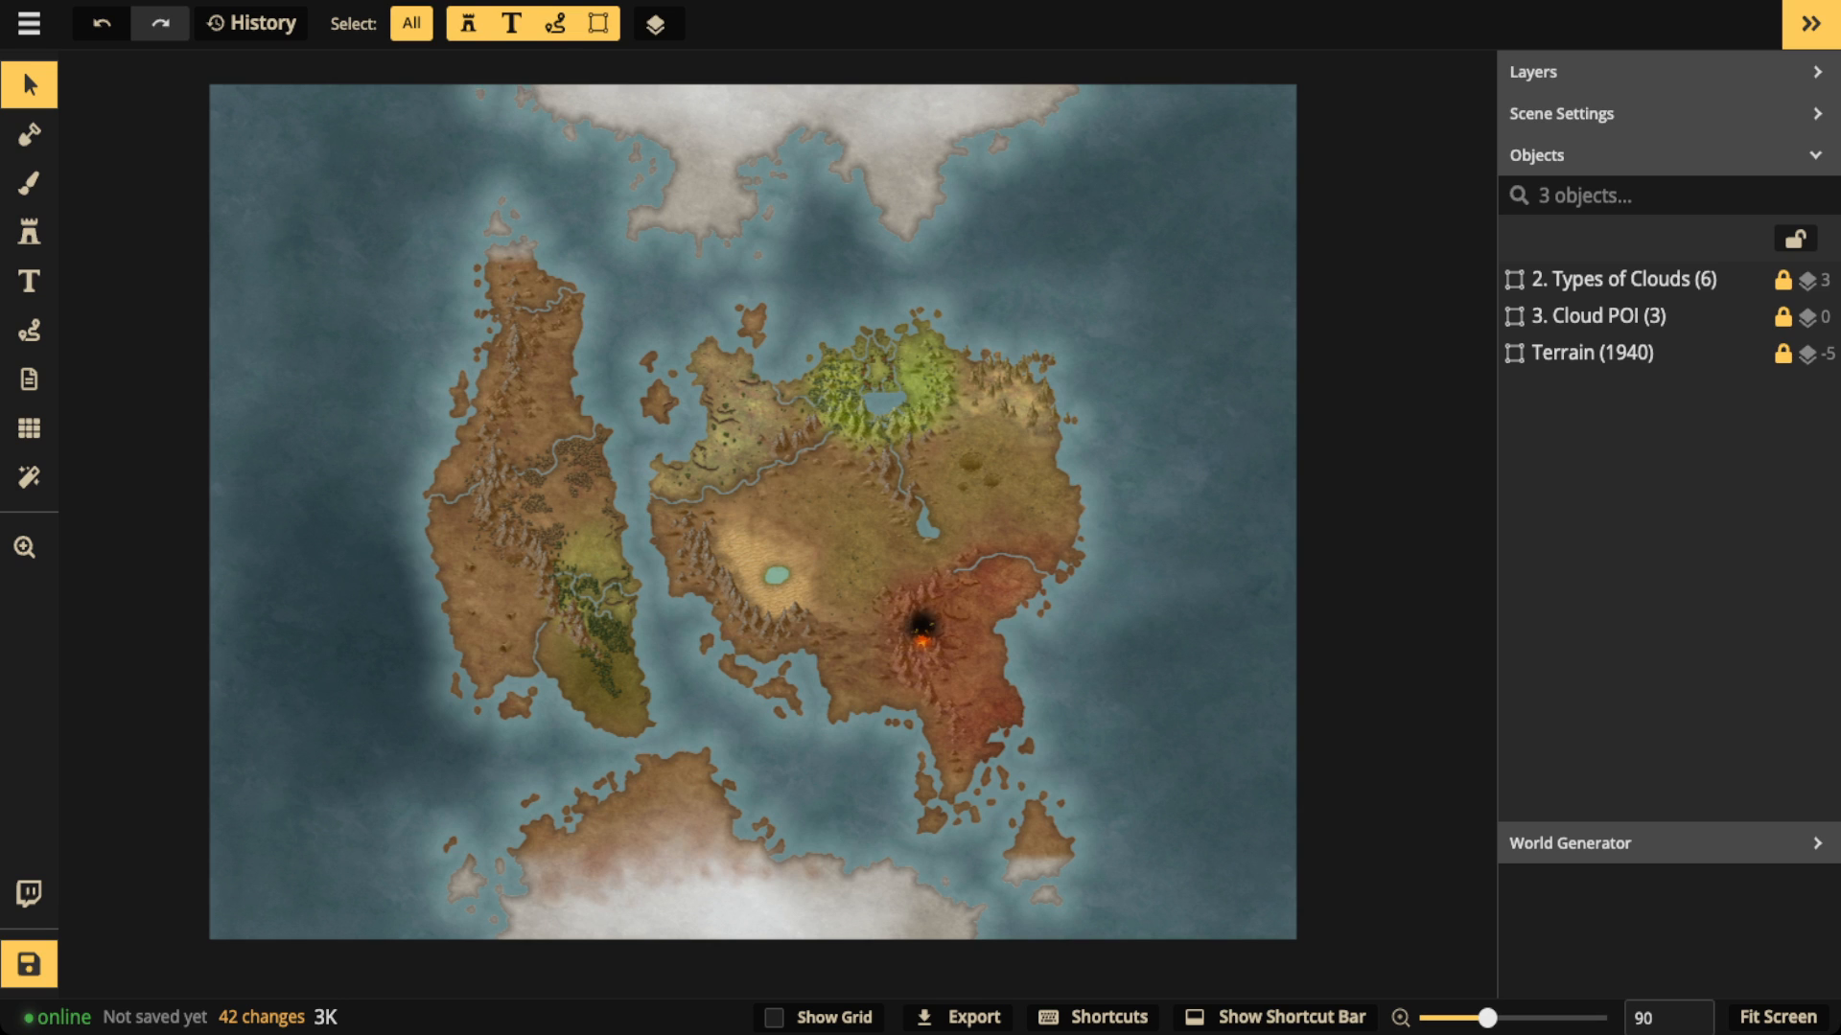
Step: Show the Types of Clouds group at opacity 1 to review it, and hide it again at opacity 0
{"action": "left_click", "coordinate": [1624, 279]}
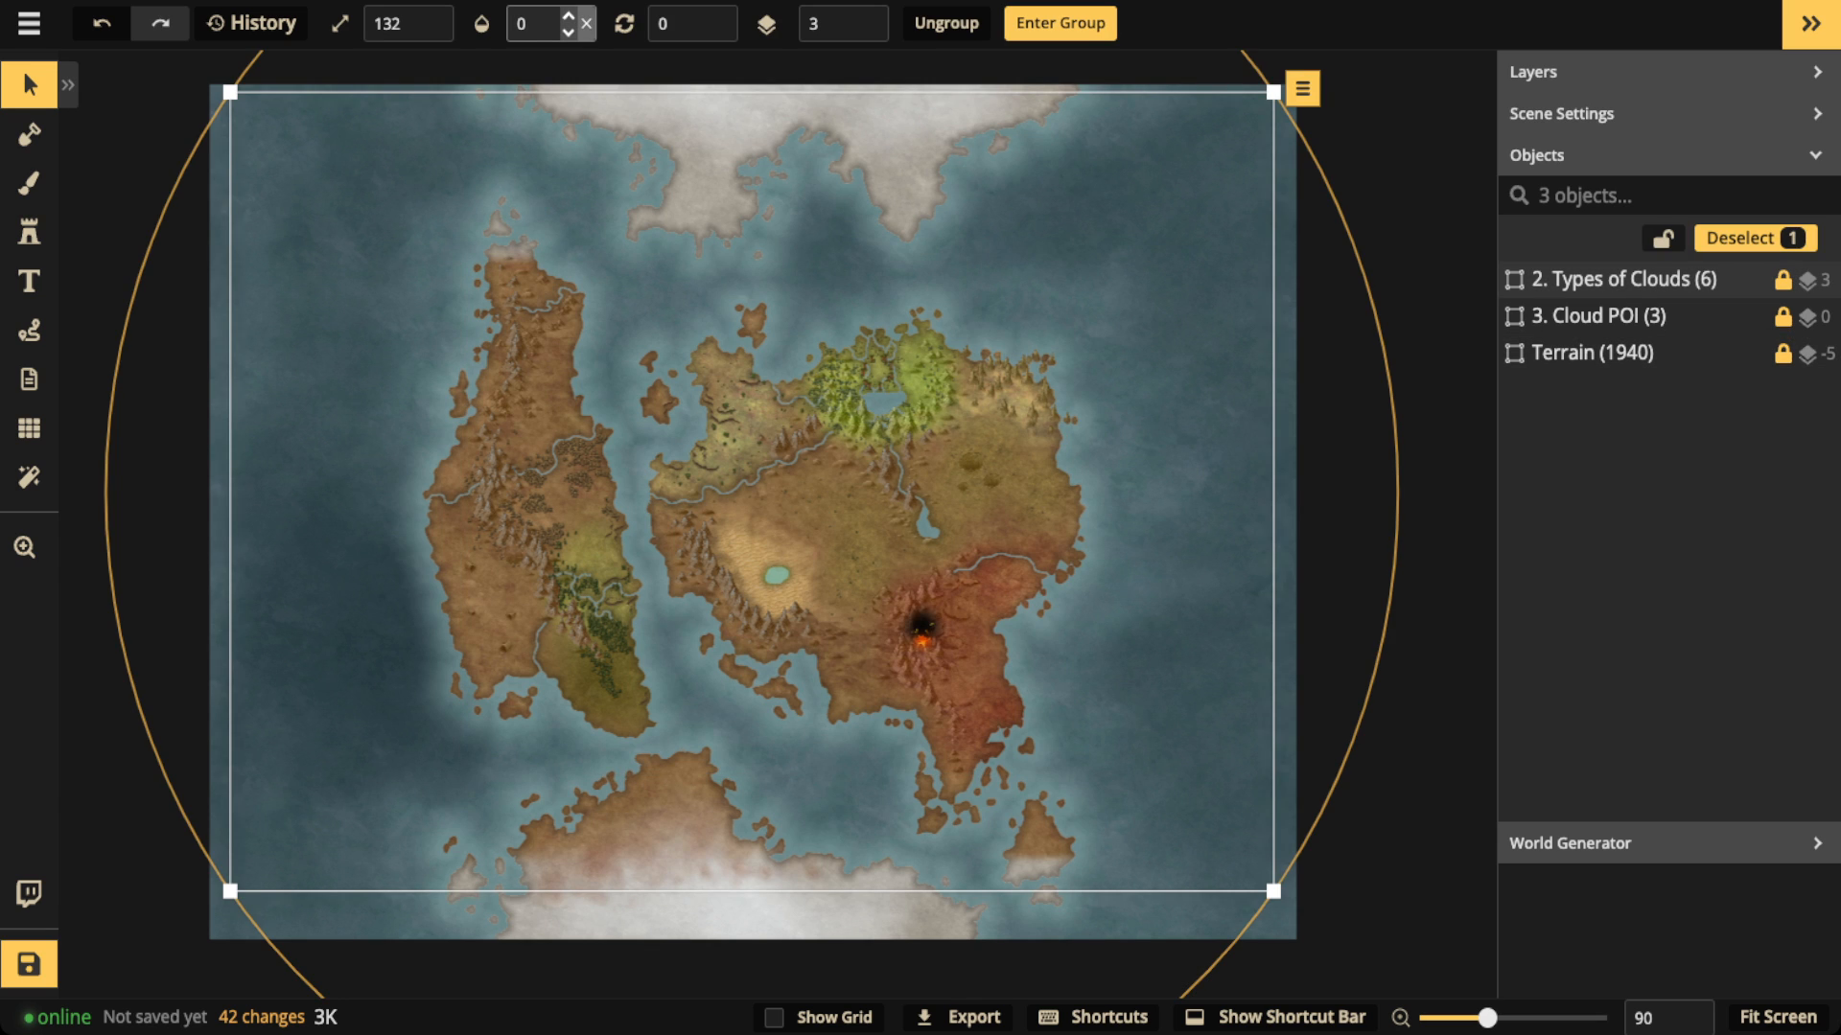
{"action": "left_click", "coordinate": [586, 24]}
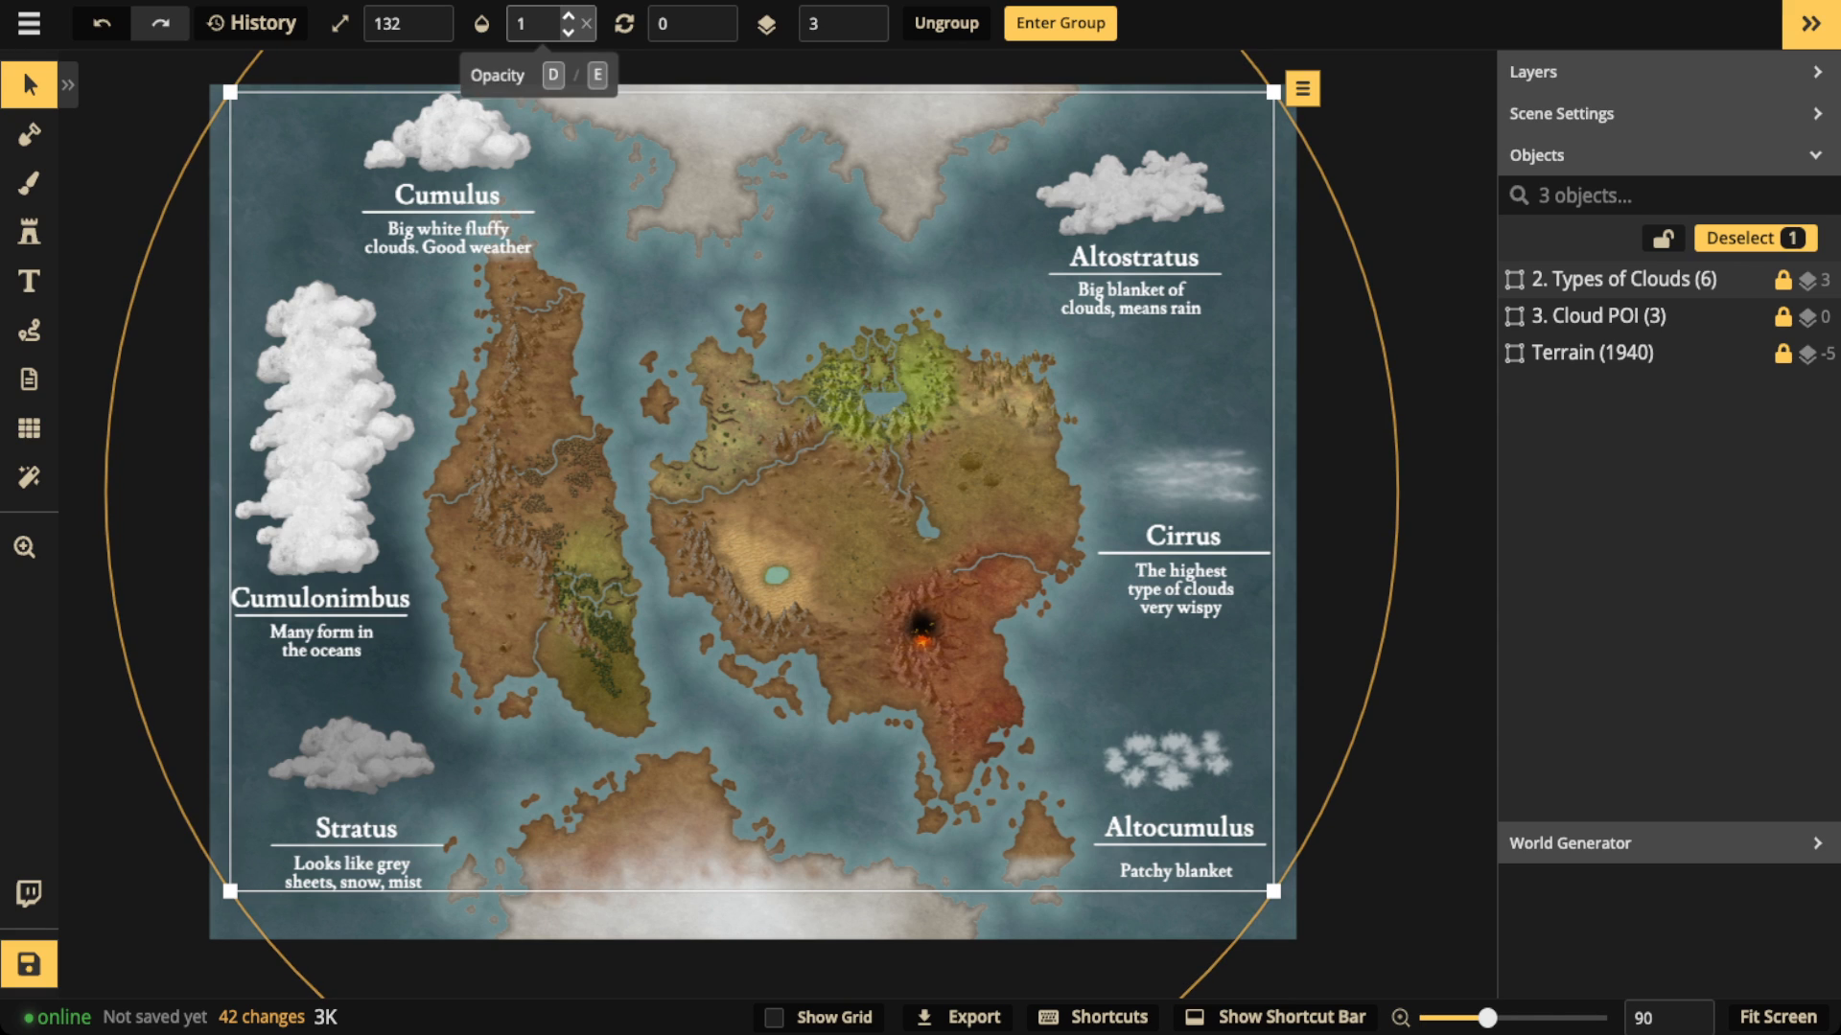
{"action": "left_click", "coordinate": [551, 24]}
{"action": "left_click_drag", "start_coordinate": [639, 112], "coordinate": [43, 100]}
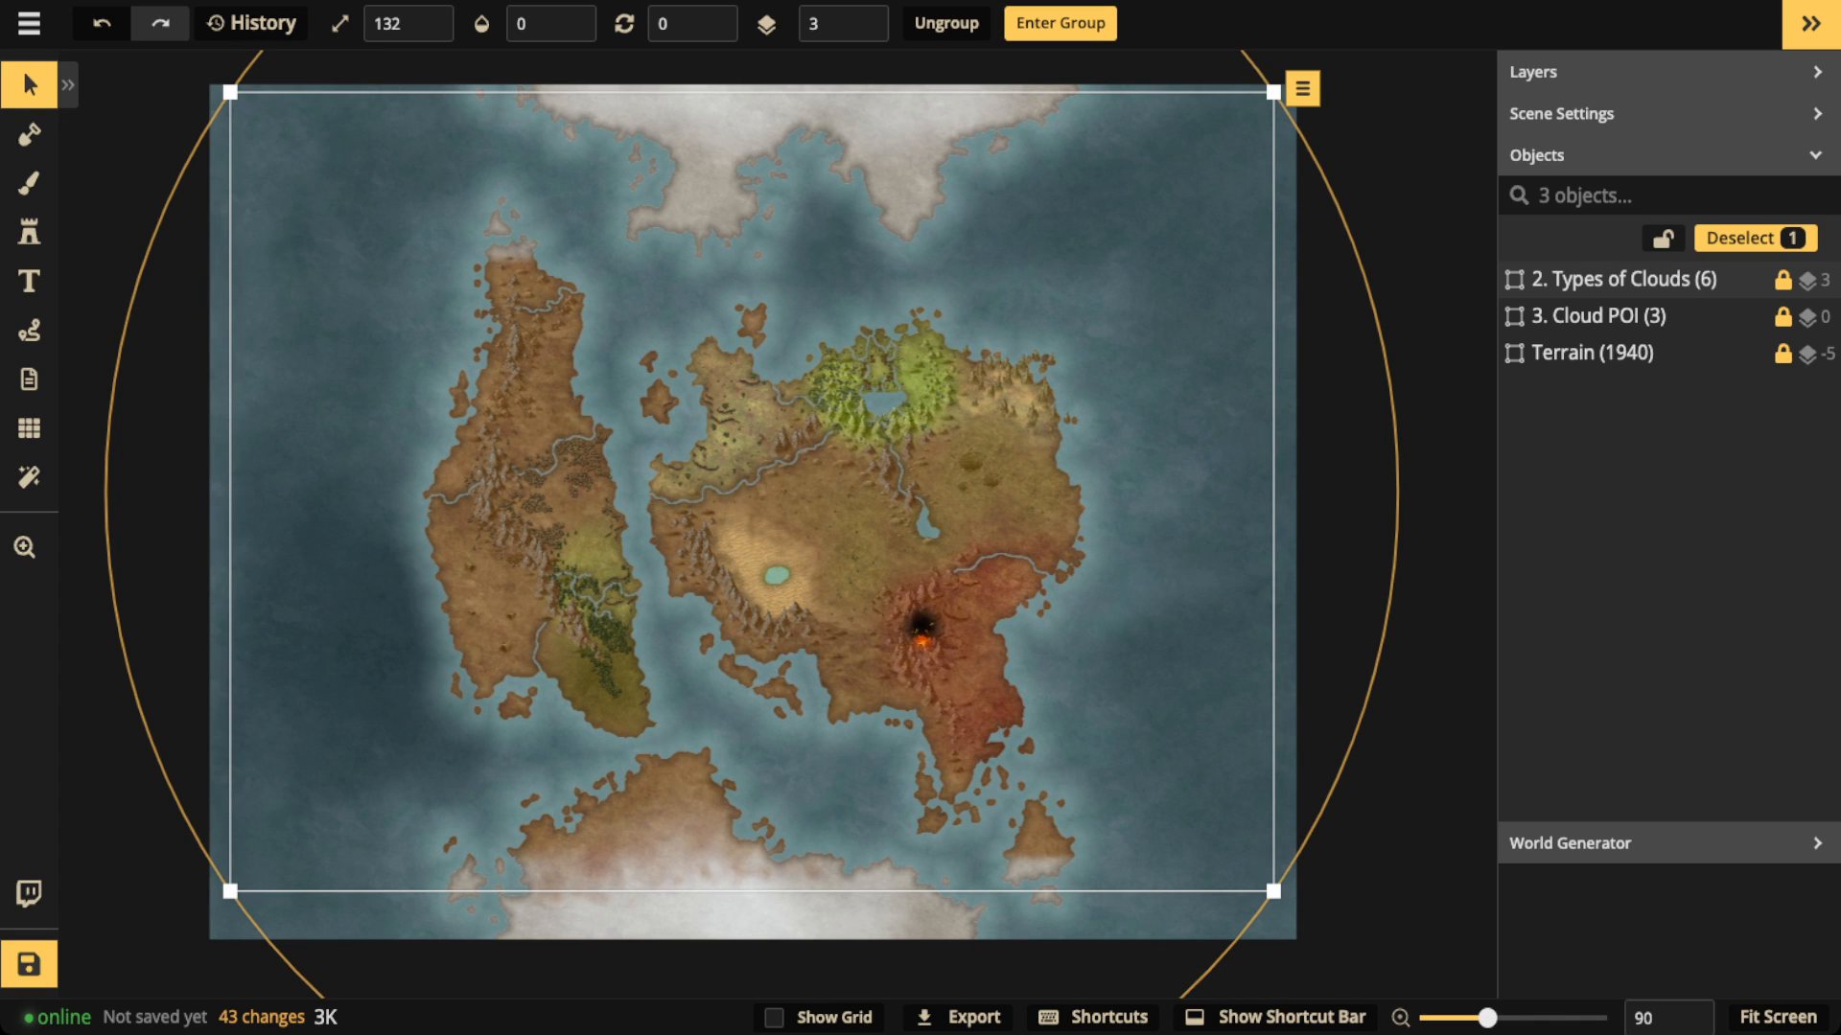
Step: Reveal the Cloud POI castle group in the eastern ocean by setting its opacity to 1
{"action": "left_click", "coordinate": [1599, 316]}
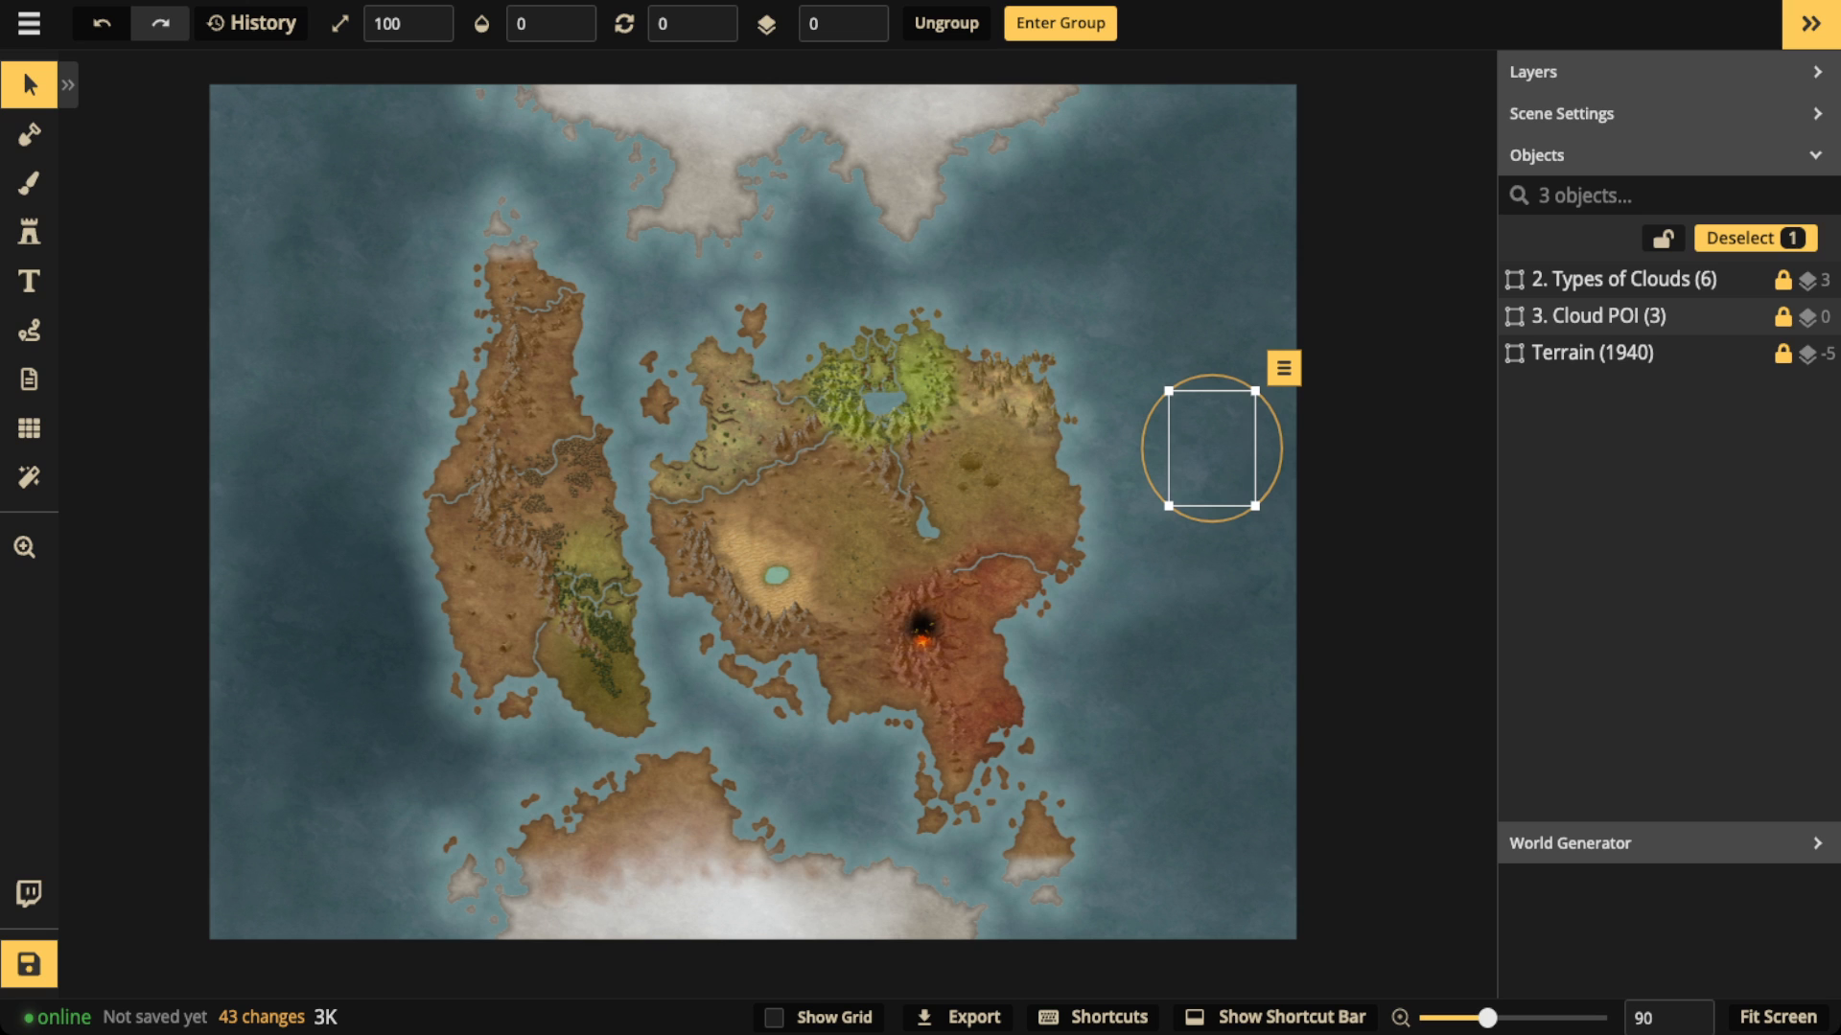
{"action": "left_click", "coordinate": [569, 17]}
{"action": "scroll", "coordinate": [1154, 417], "scroll_direction": "up", "scroll_amount": 1}
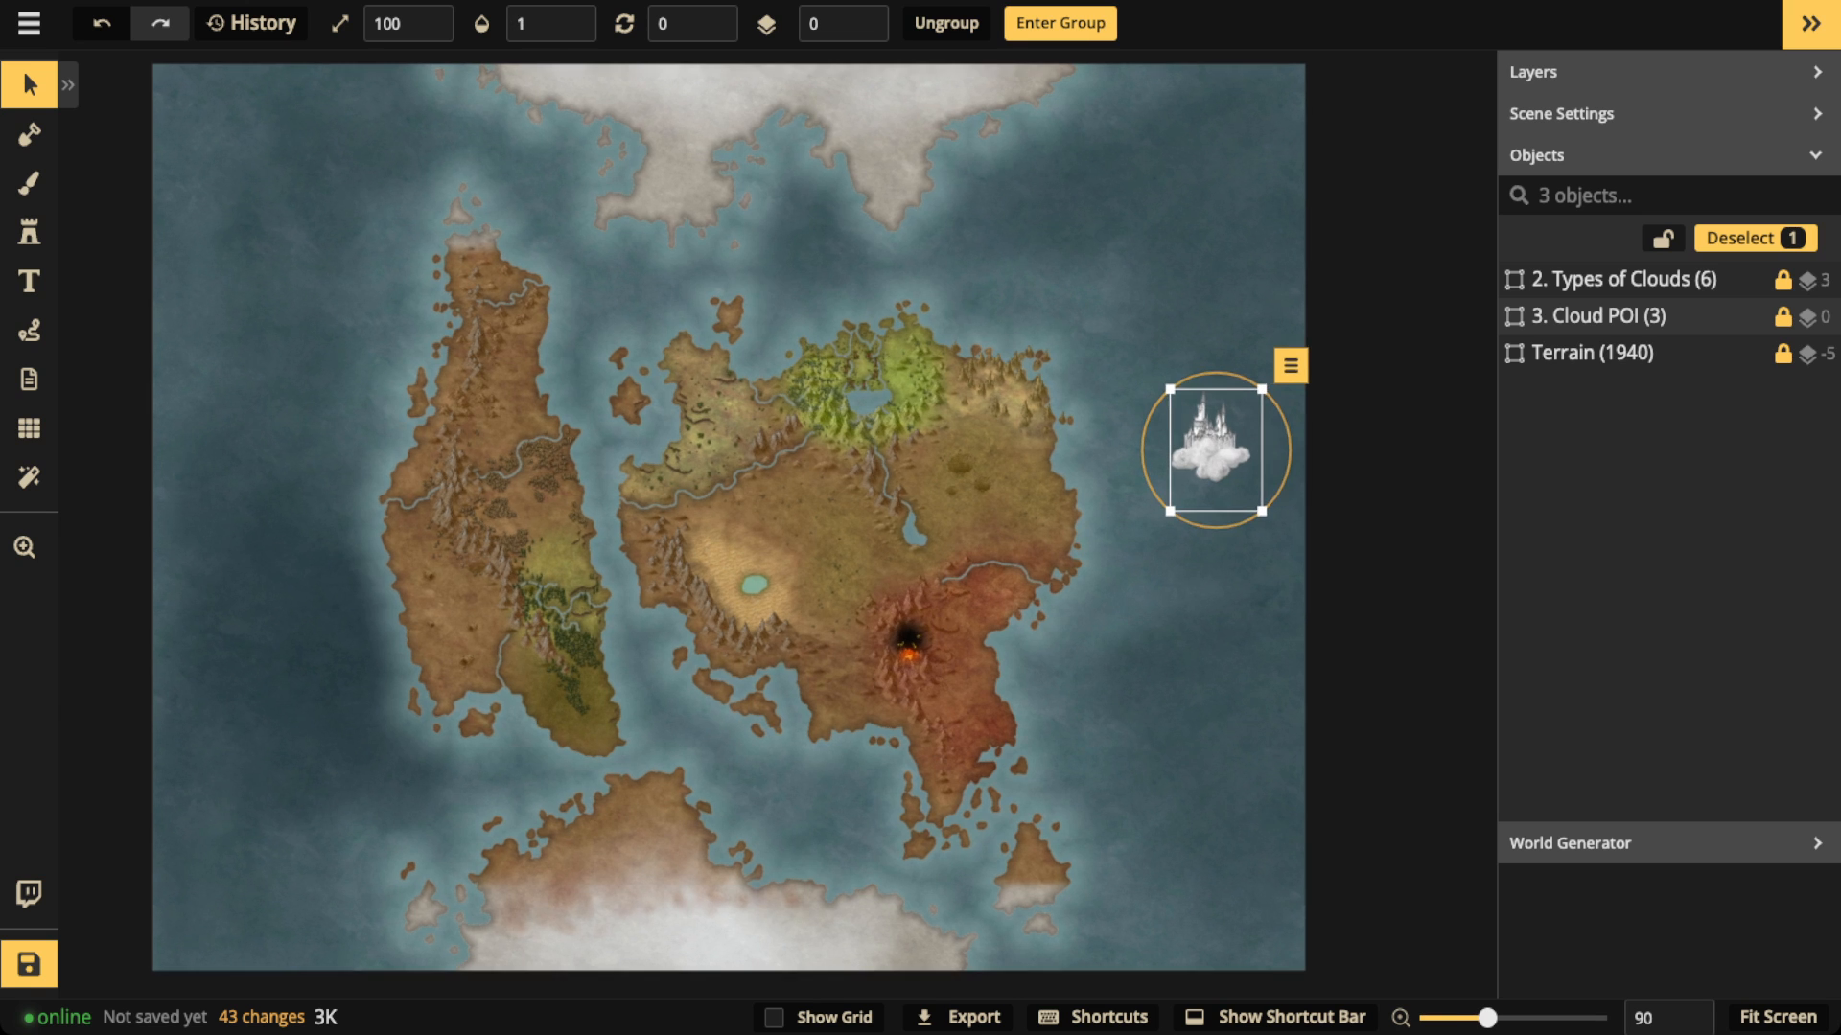
{"action": "scroll", "coordinate": [1198, 432], "scroll_direction": "up", "scroll_amount": 5}
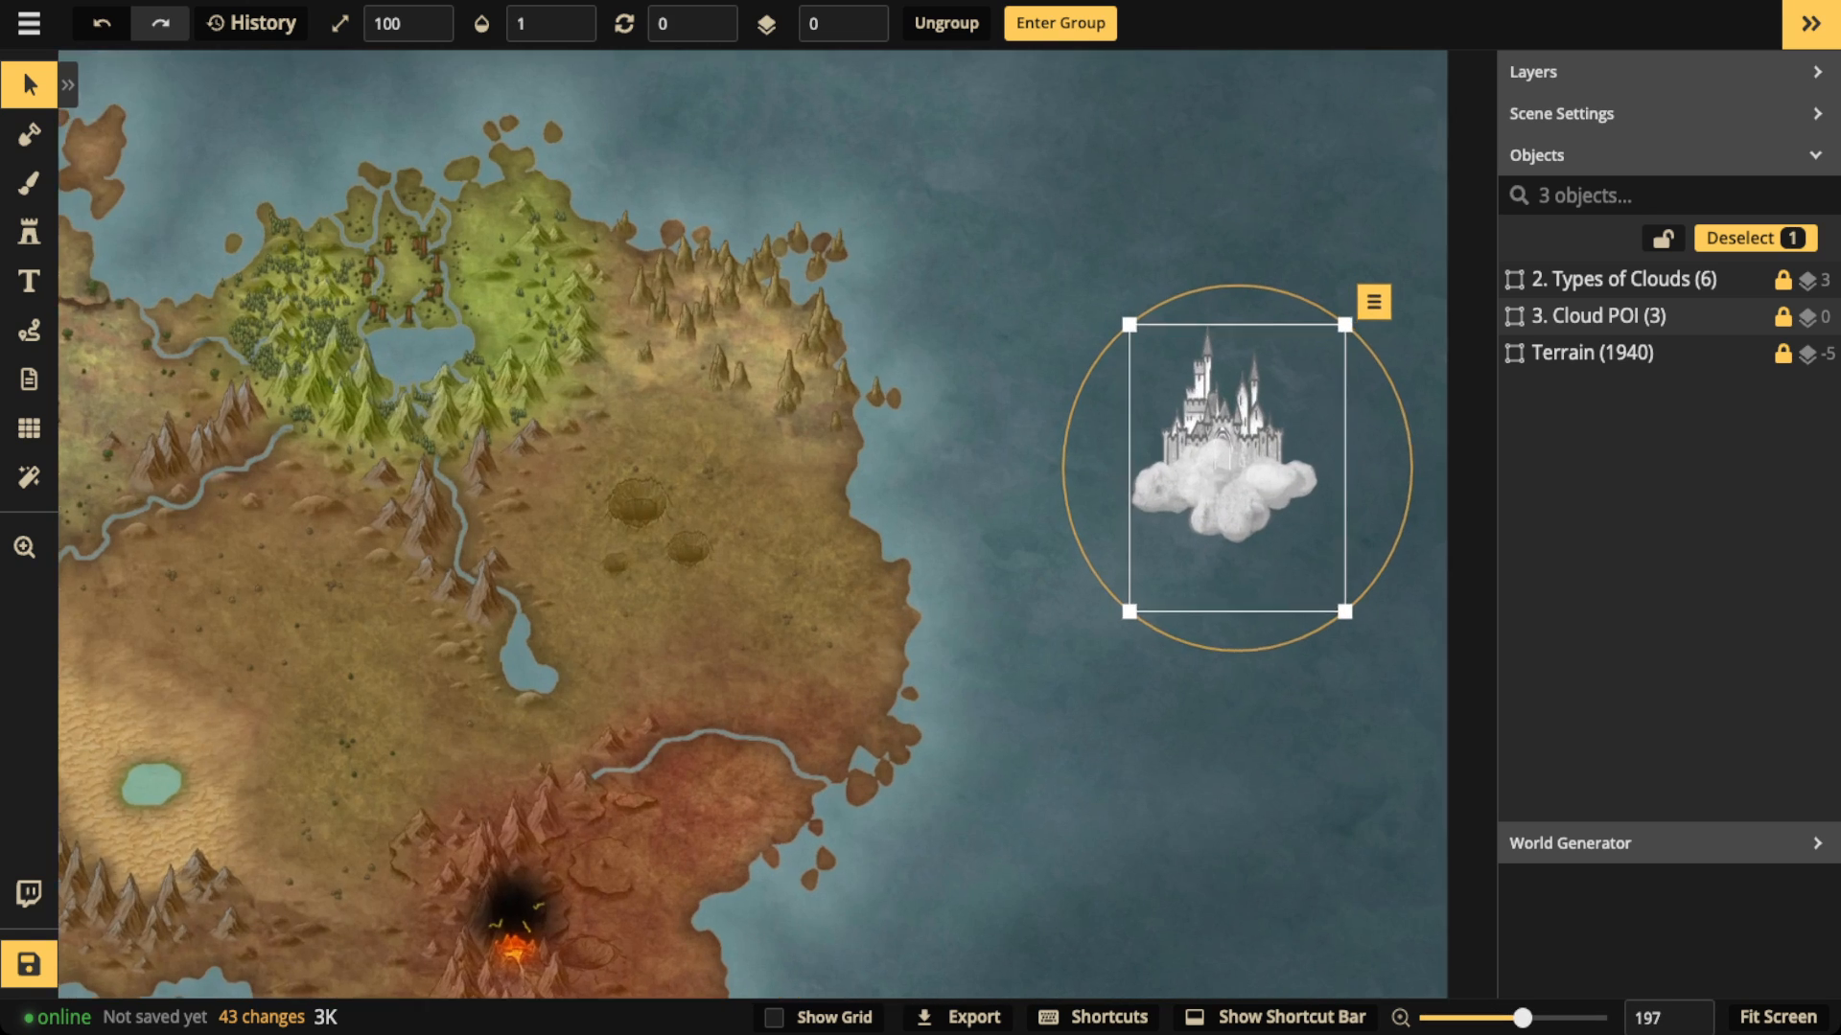
{"action": "scroll", "coordinate": [1212, 440], "scroll_direction": "up", "scroll_amount": 3}
Step: Enlarge the cloud castle group to size 136 and shift it slightly north
{"action": "left_click_drag", "start_coordinate": [1213, 440], "coordinate": [475, 327]}
{"action": "left_click_drag", "start_coordinate": [658, 565], "coordinate": [766, 709]}
{"action": "left_click_drag", "start_coordinate": [565, 441], "coordinate": [541, 373]}
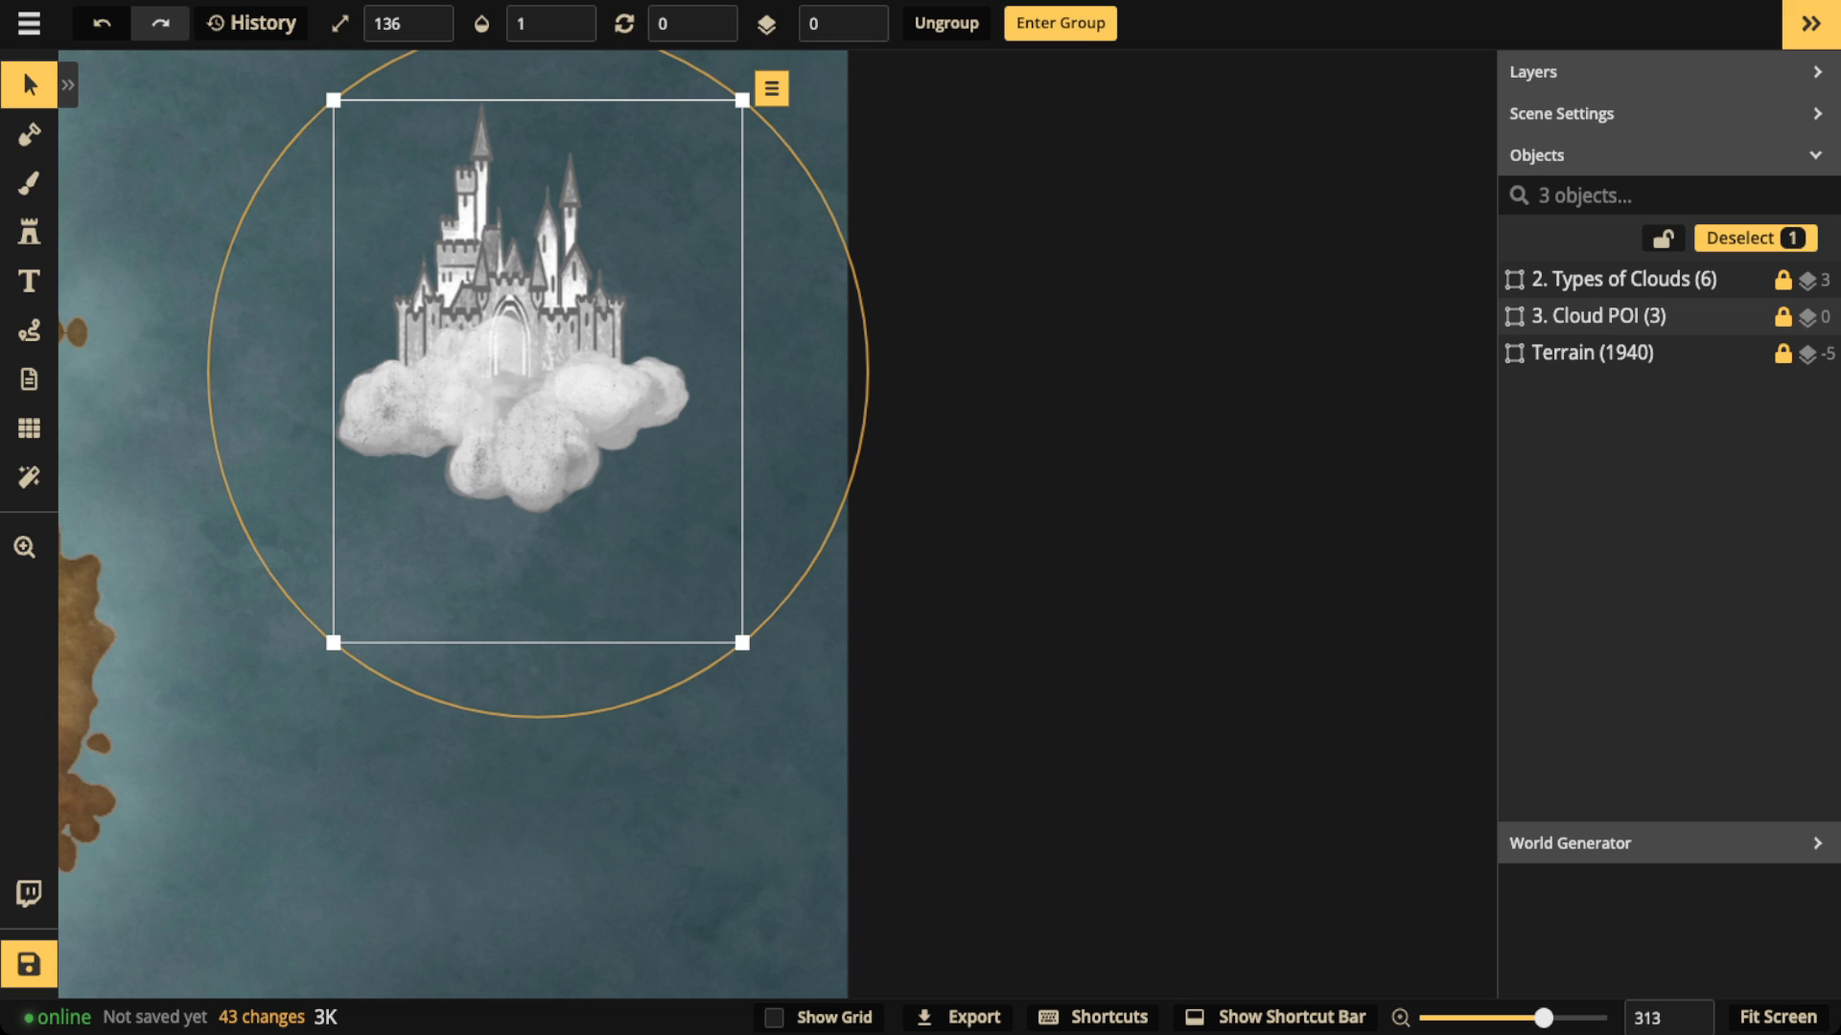
{"action": "left_click_drag", "start_coordinate": [540, 373], "coordinate": [542, 367]}
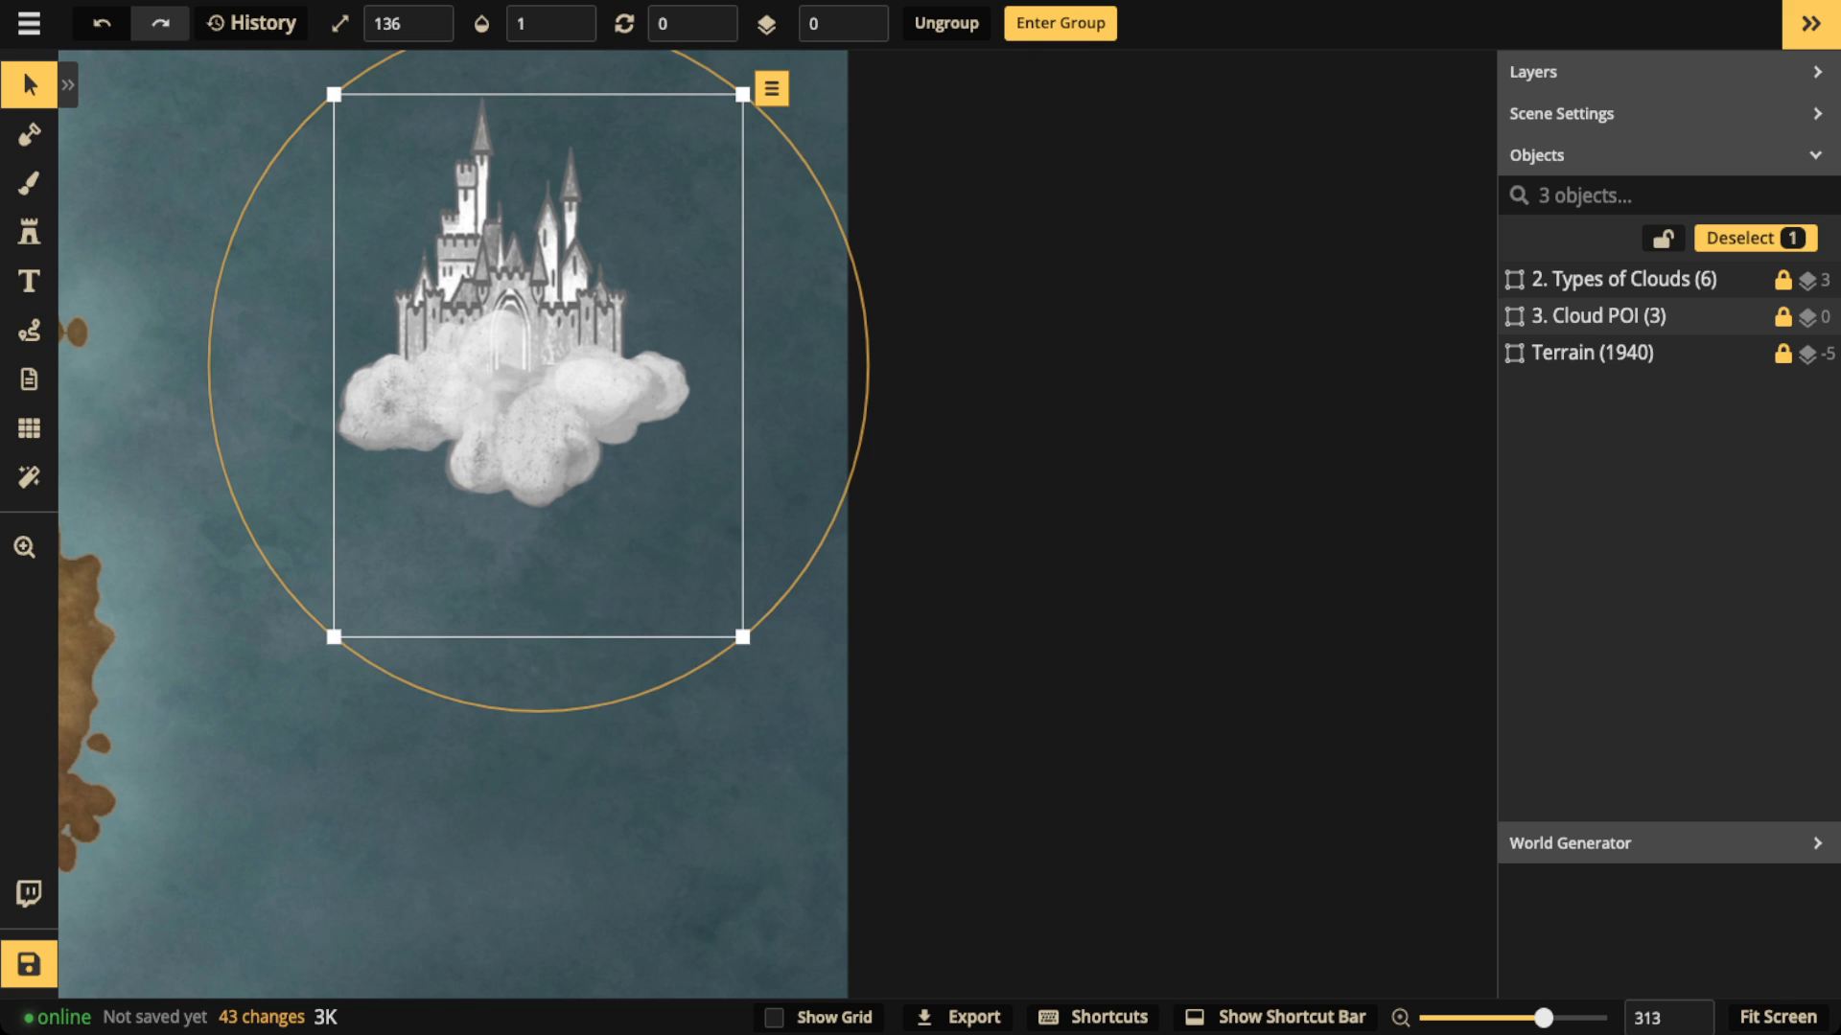
Step: Place the recently used cloud stamp with the built-in shadow at size 106 on the ocean below the castle
{"action": "left_click", "coordinate": [28, 232]}
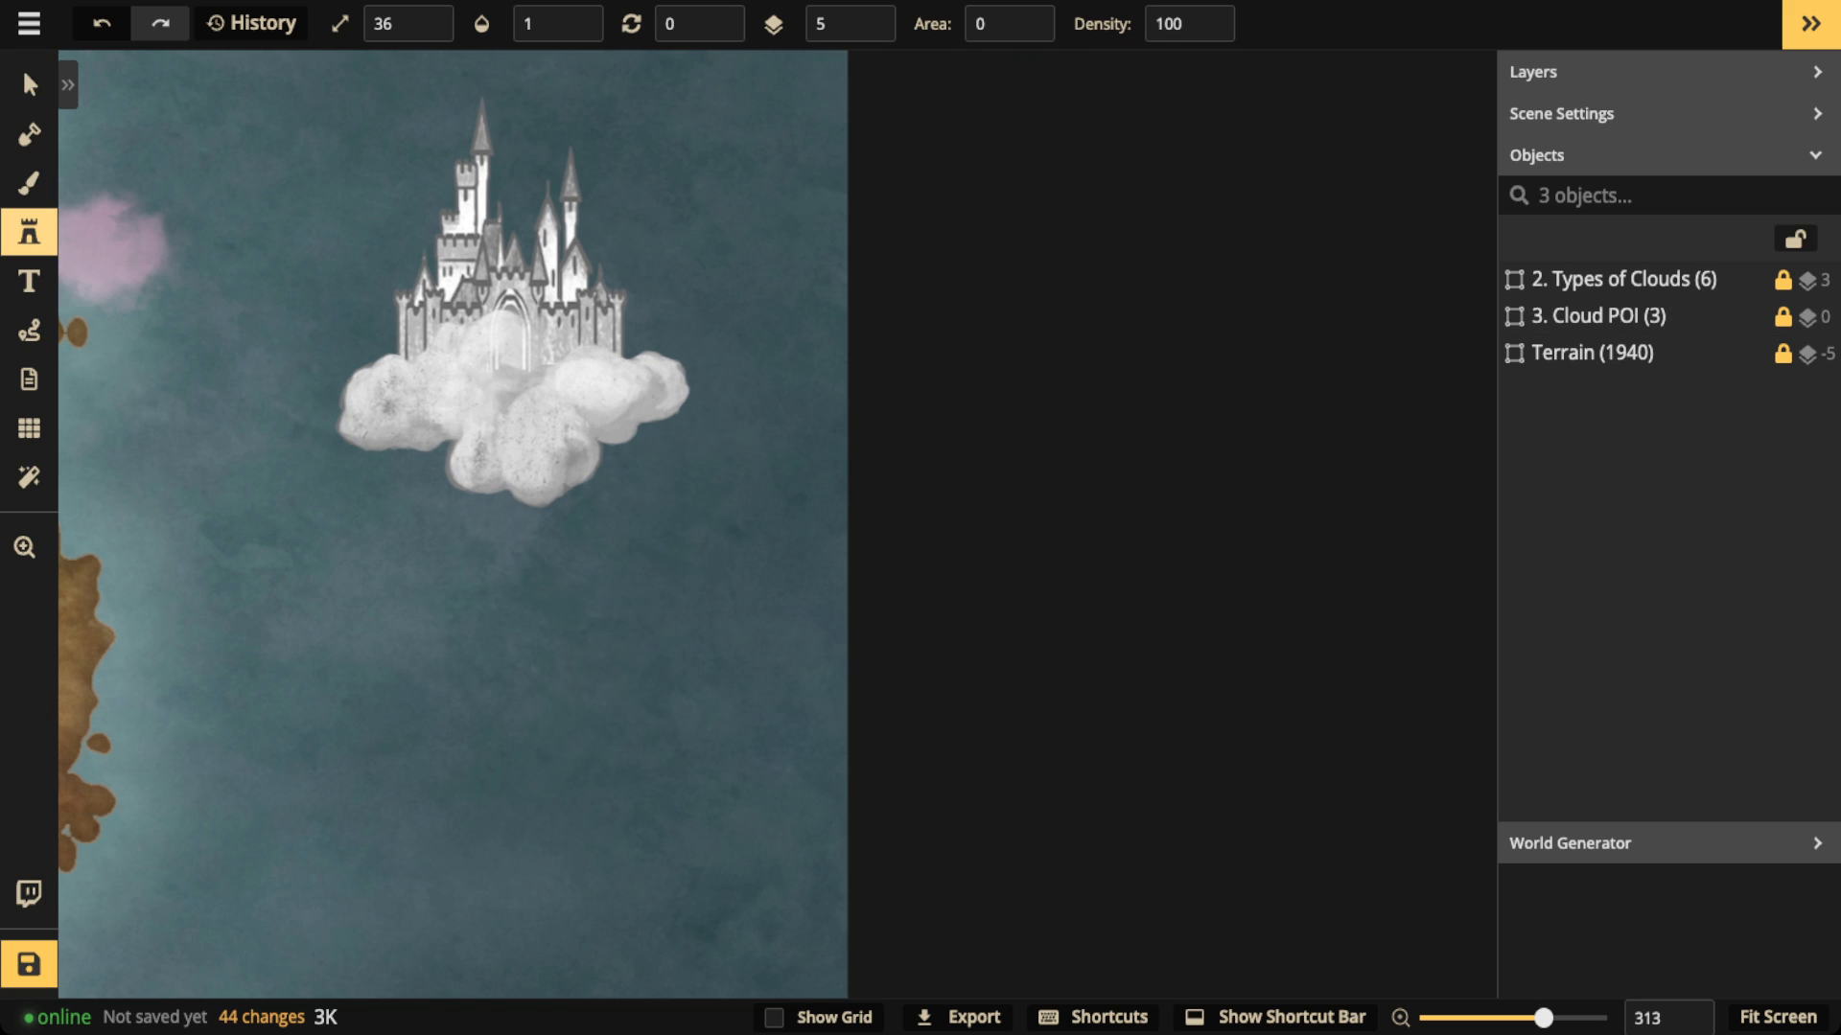
{"action": "left_click", "coordinate": [68, 85]}
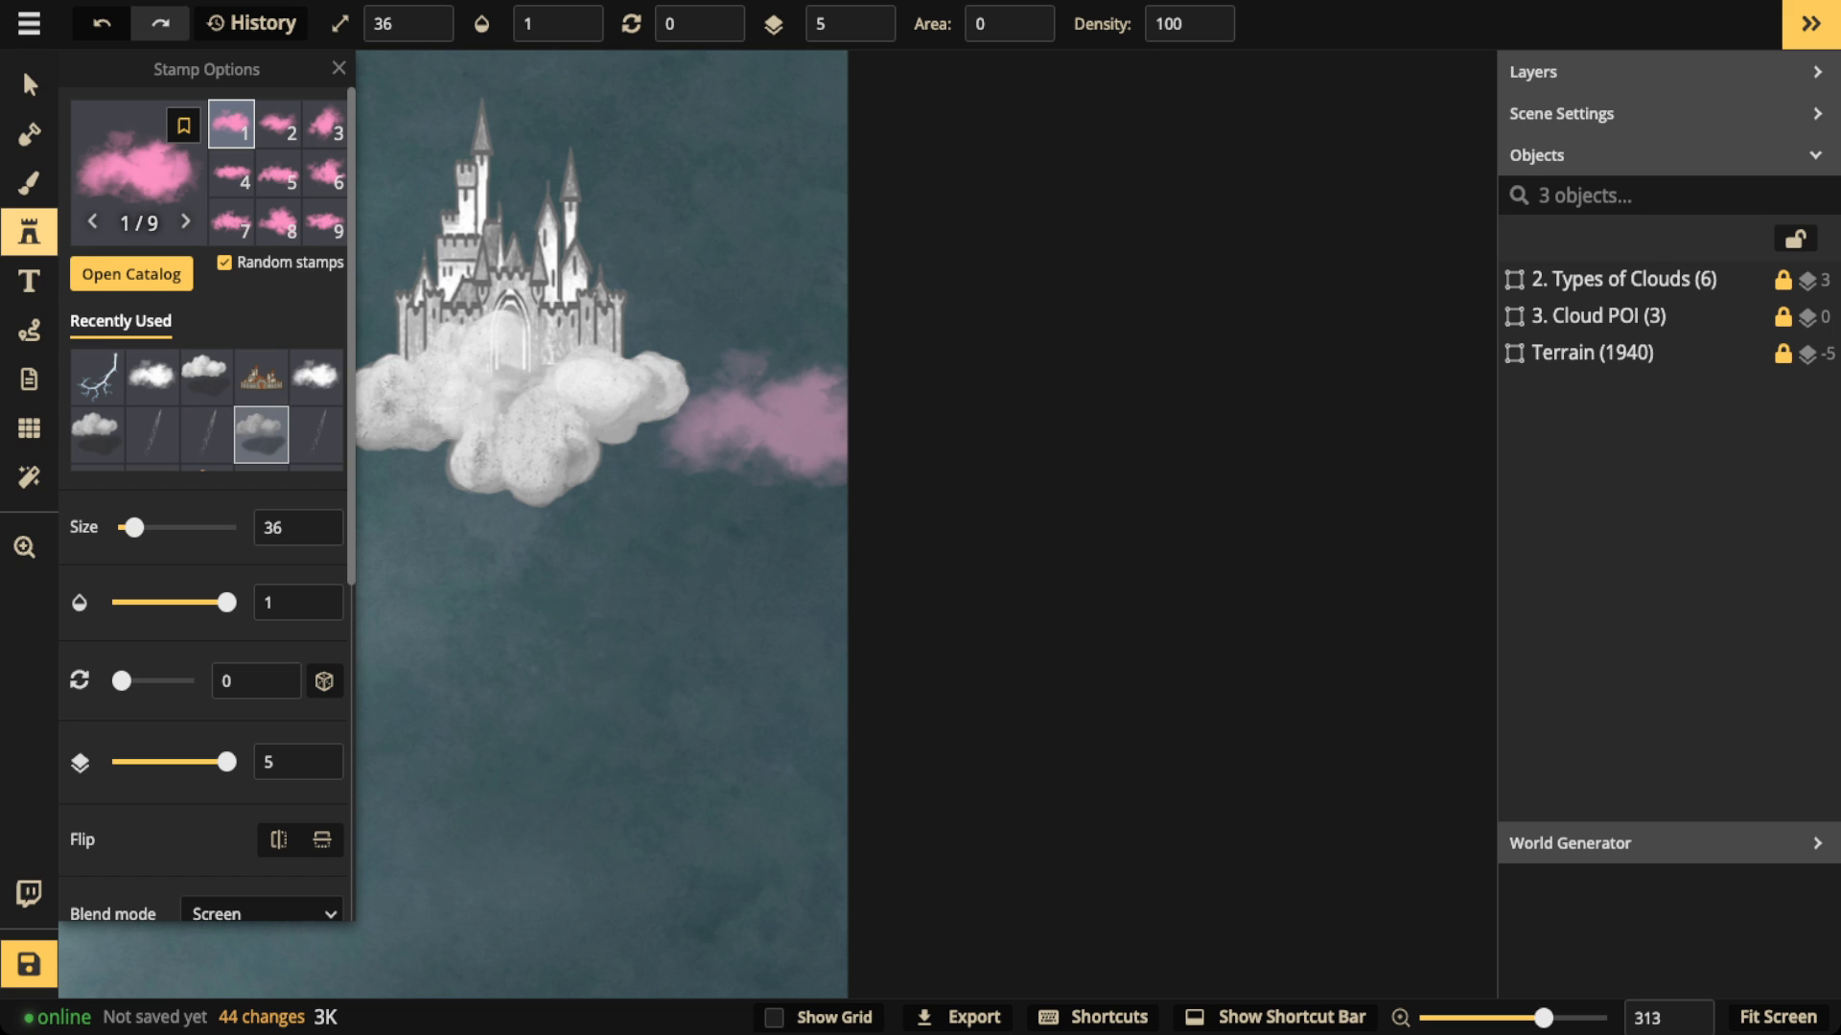
{"action": "left_click", "coordinate": [97, 435]}
{"action": "left_click_drag", "start_coordinate": [498, 678], "coordinate": [741, 616]}
{"action": "key", "text": "bracketright"}
{"action": "key", "text": "bracketright"}
{"action": "key", "text": "bracketright"}
{"action": "key", "text": "bracketright"}
{"action": "key", "text": "bracketright"}
{"action": "key", "text": "bracketright"}
{"action": "key", "text": "bracketright"}
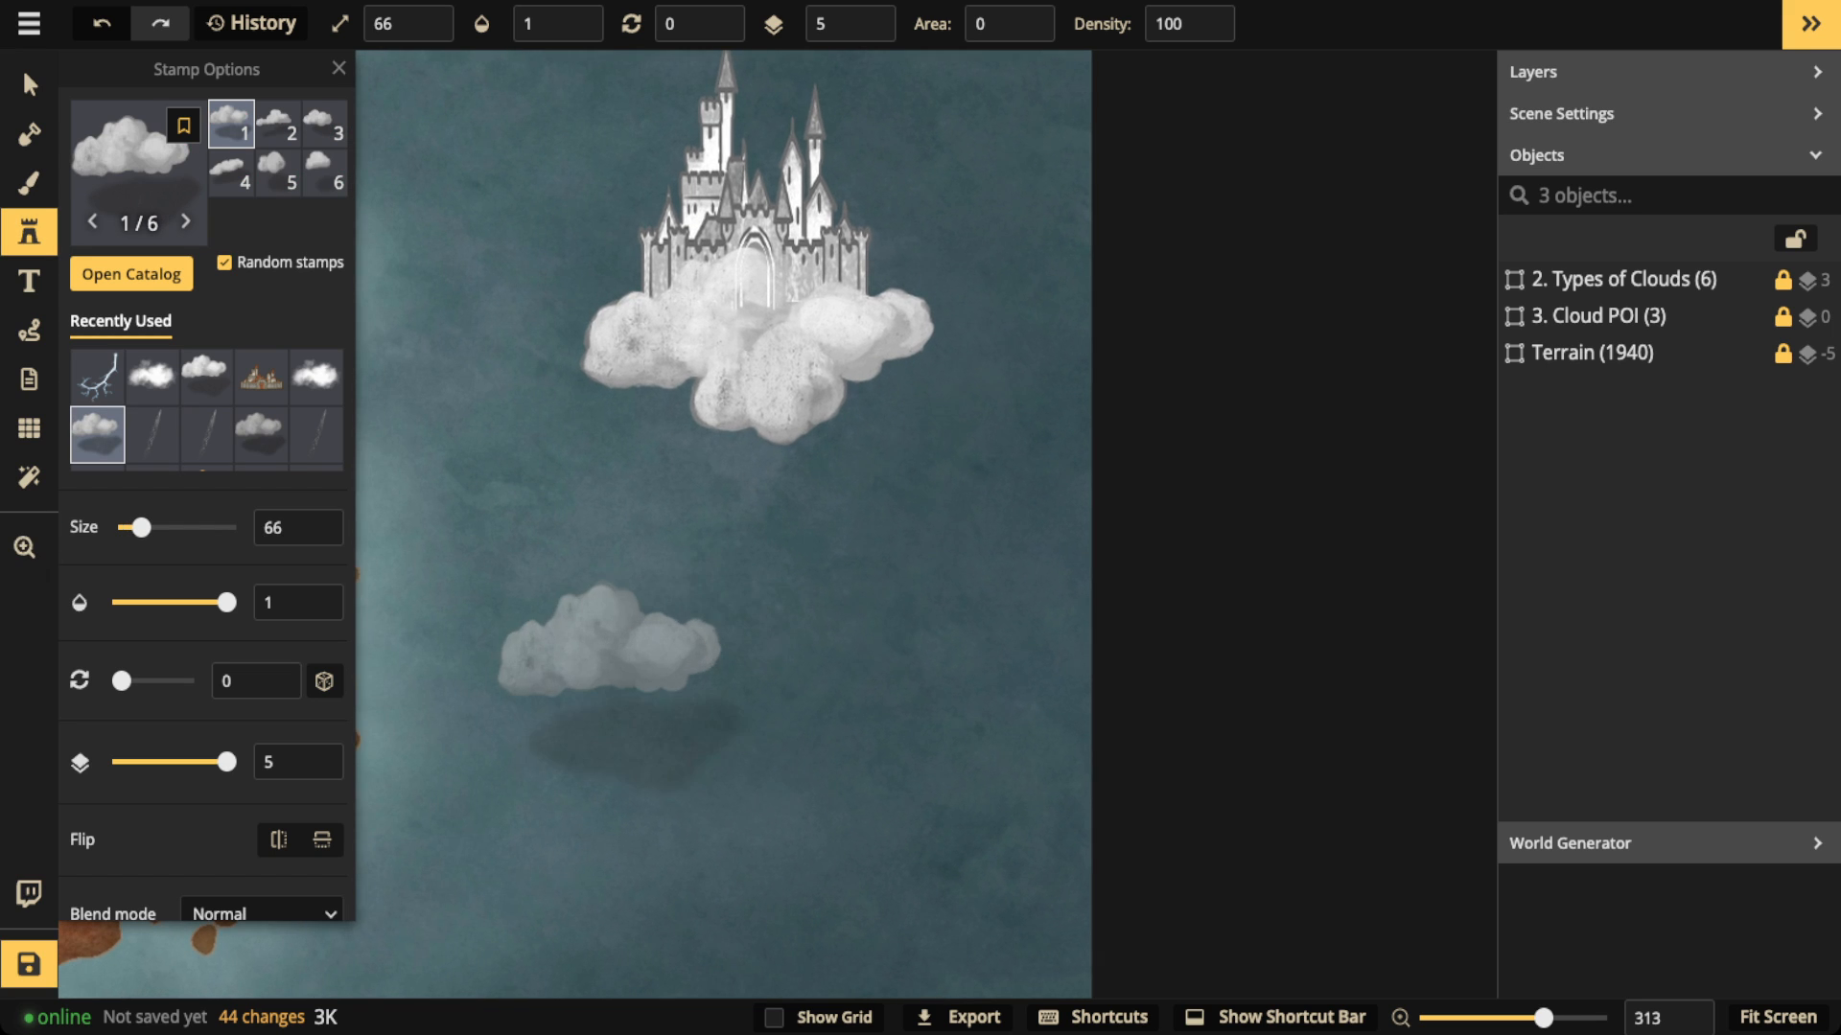
{"action": "left_click", "coordinate": [652, 587]}
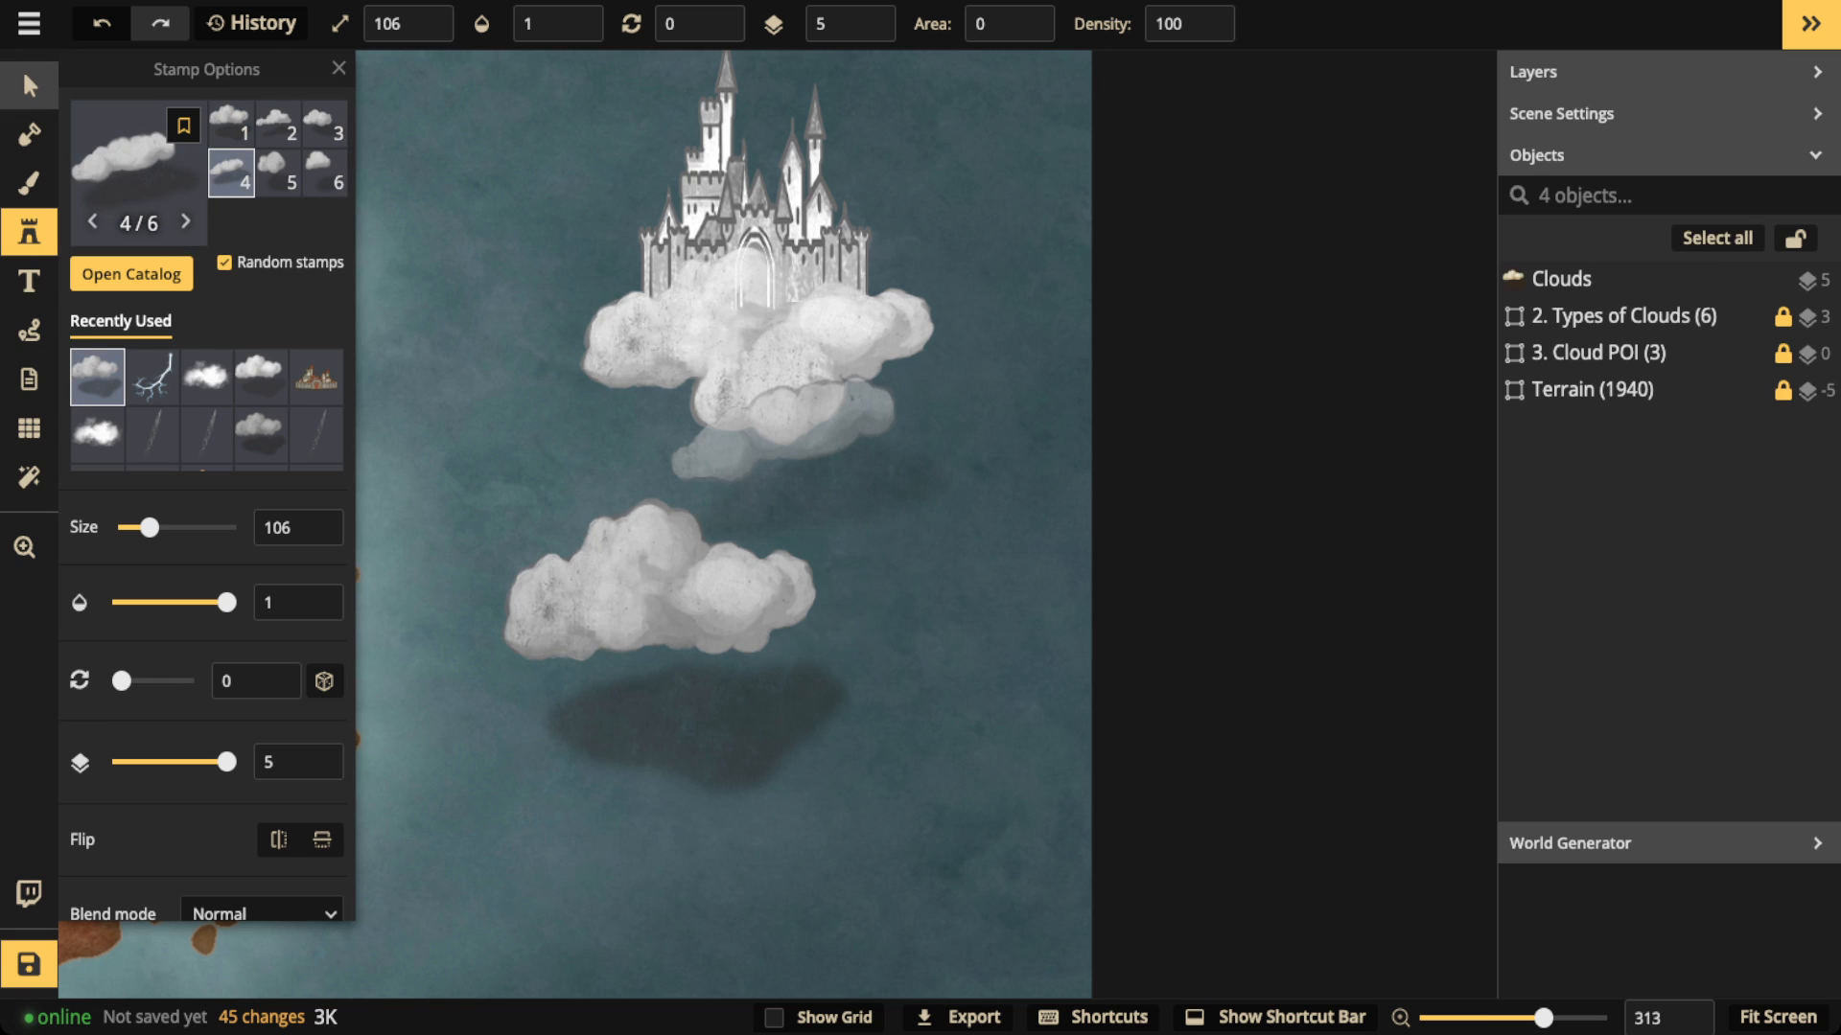
Step: Compare the Lighten and Normal blend modes on the placed cloud, ending with Lighten to hide its built-in shadow
{"action": "left_click", "coordinate": [21, 67]}
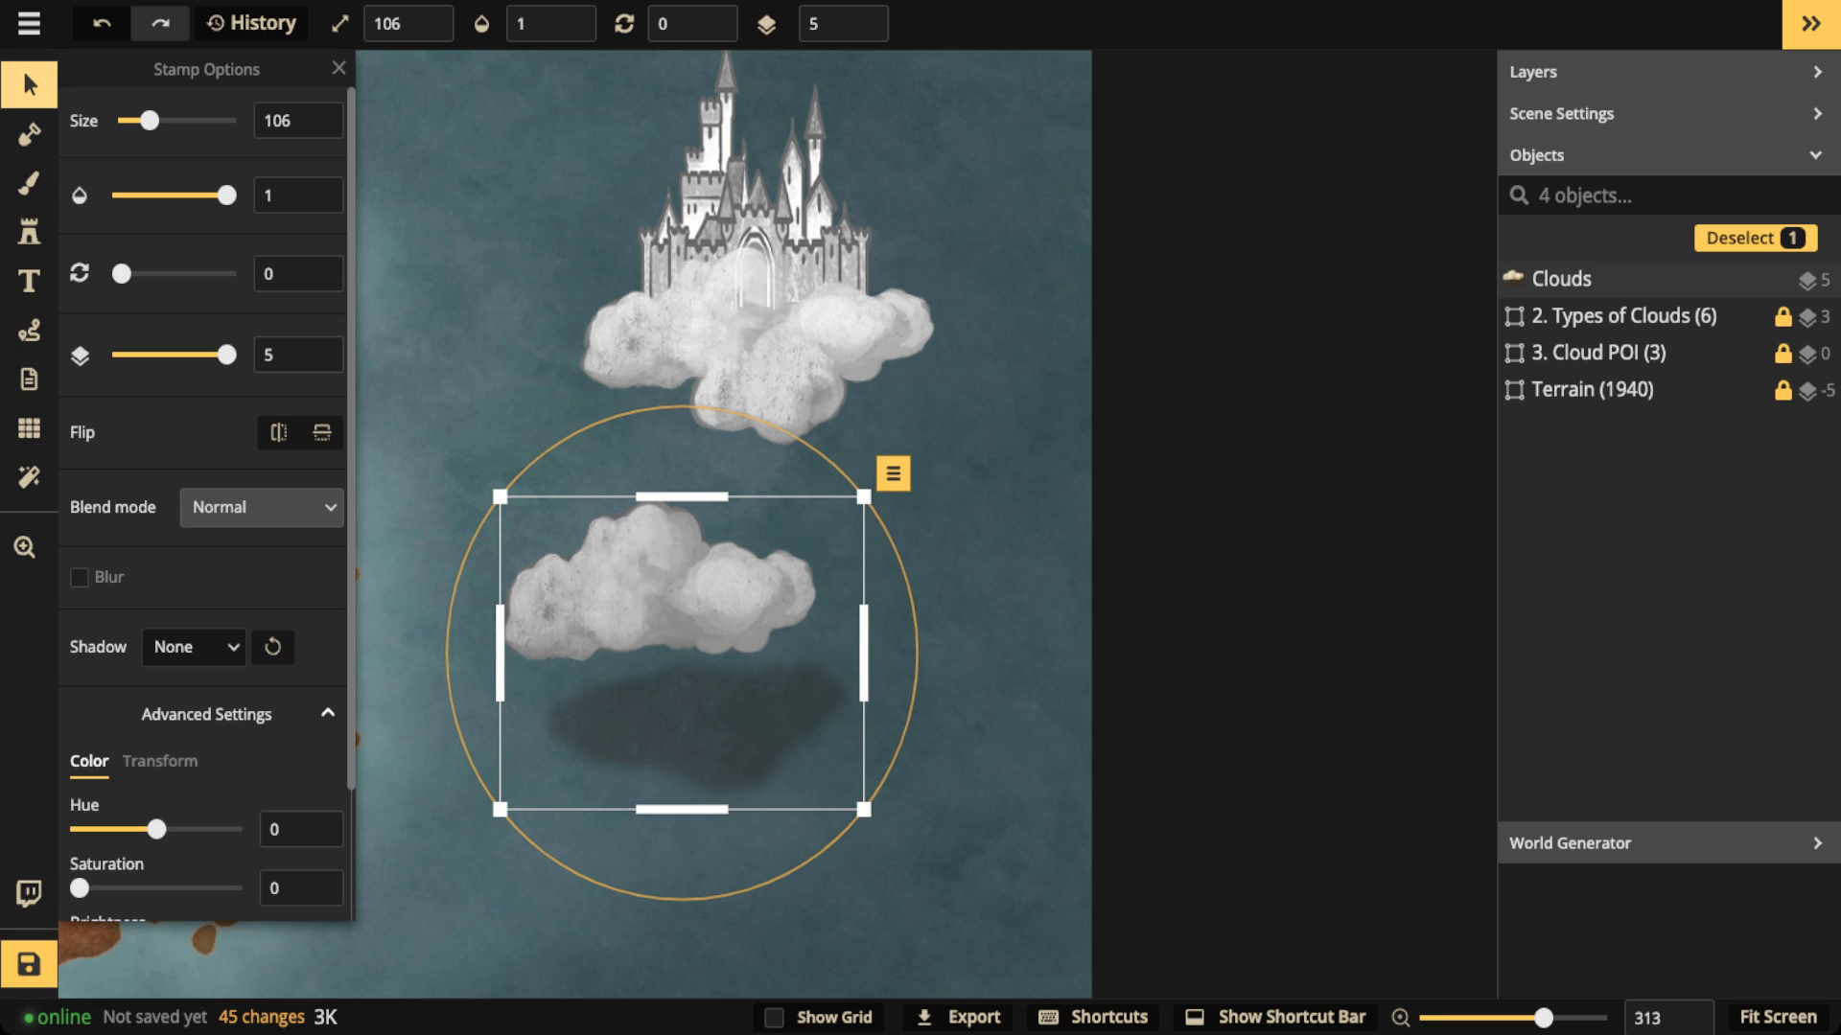
{"action": "left_click", "coordinate": [261, 507]}
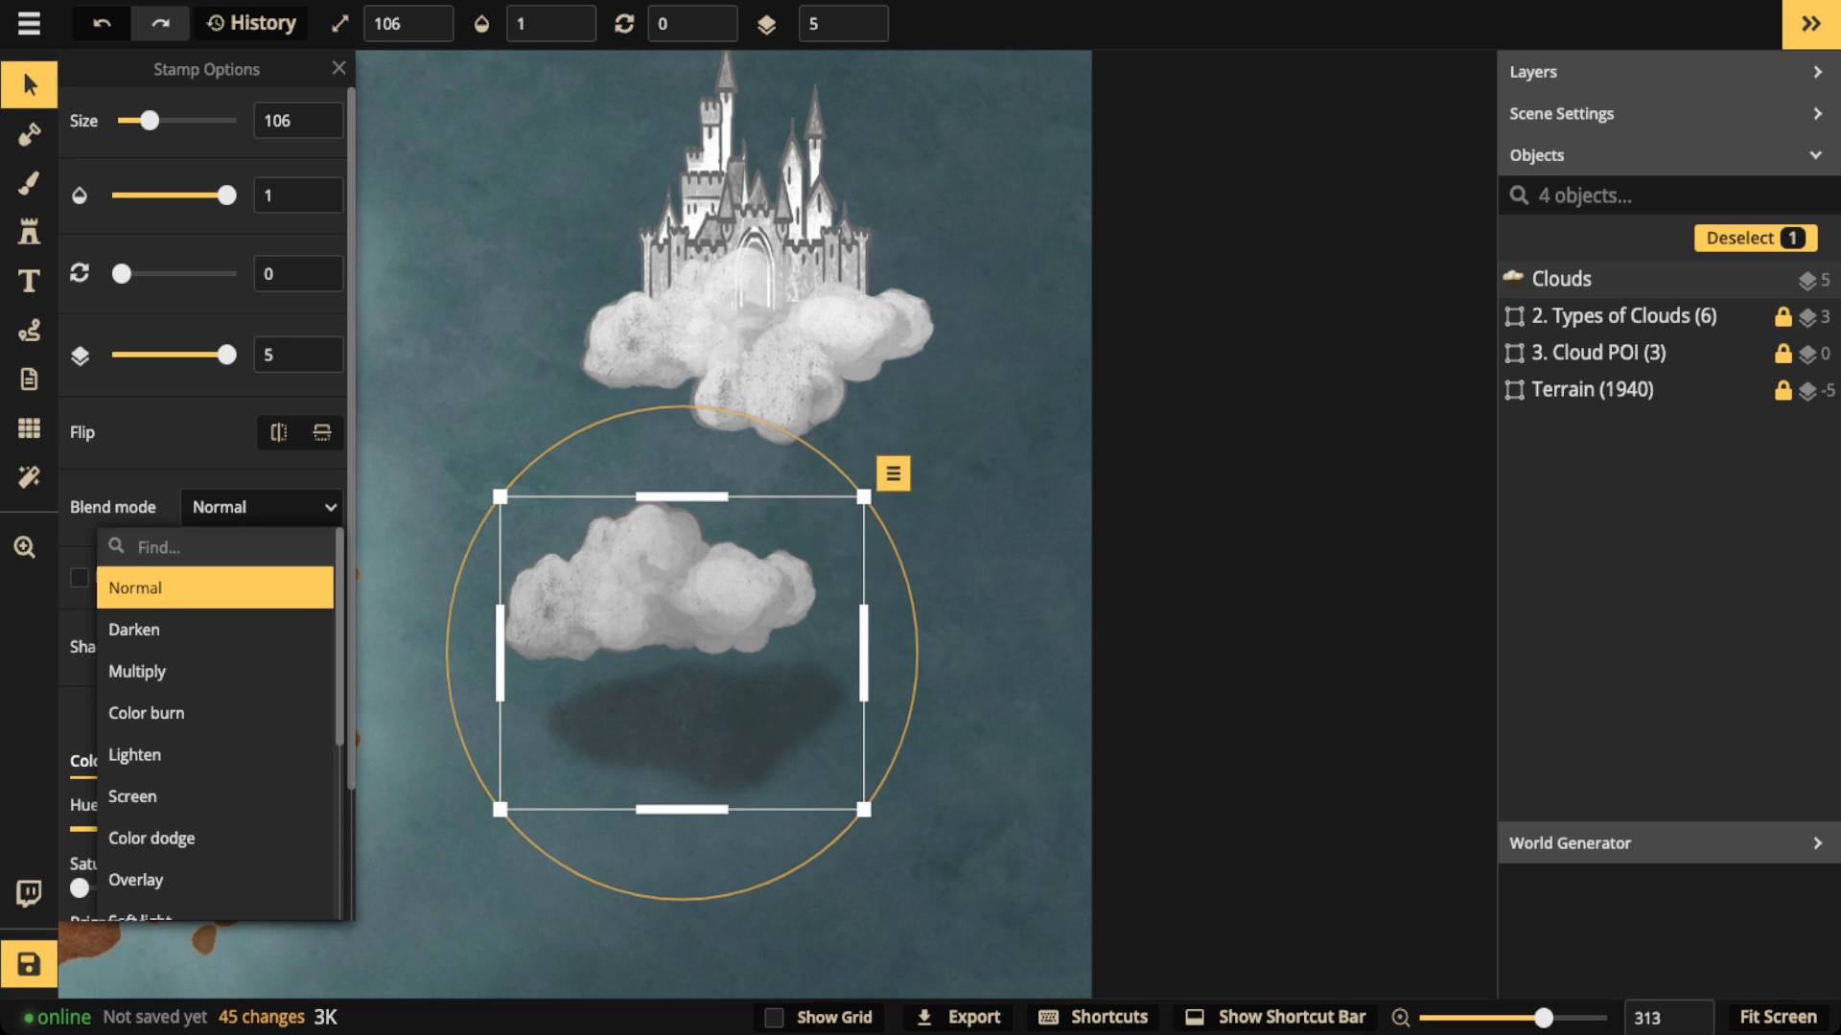
{"action": "left_click", "coordinate": [134, 755]}
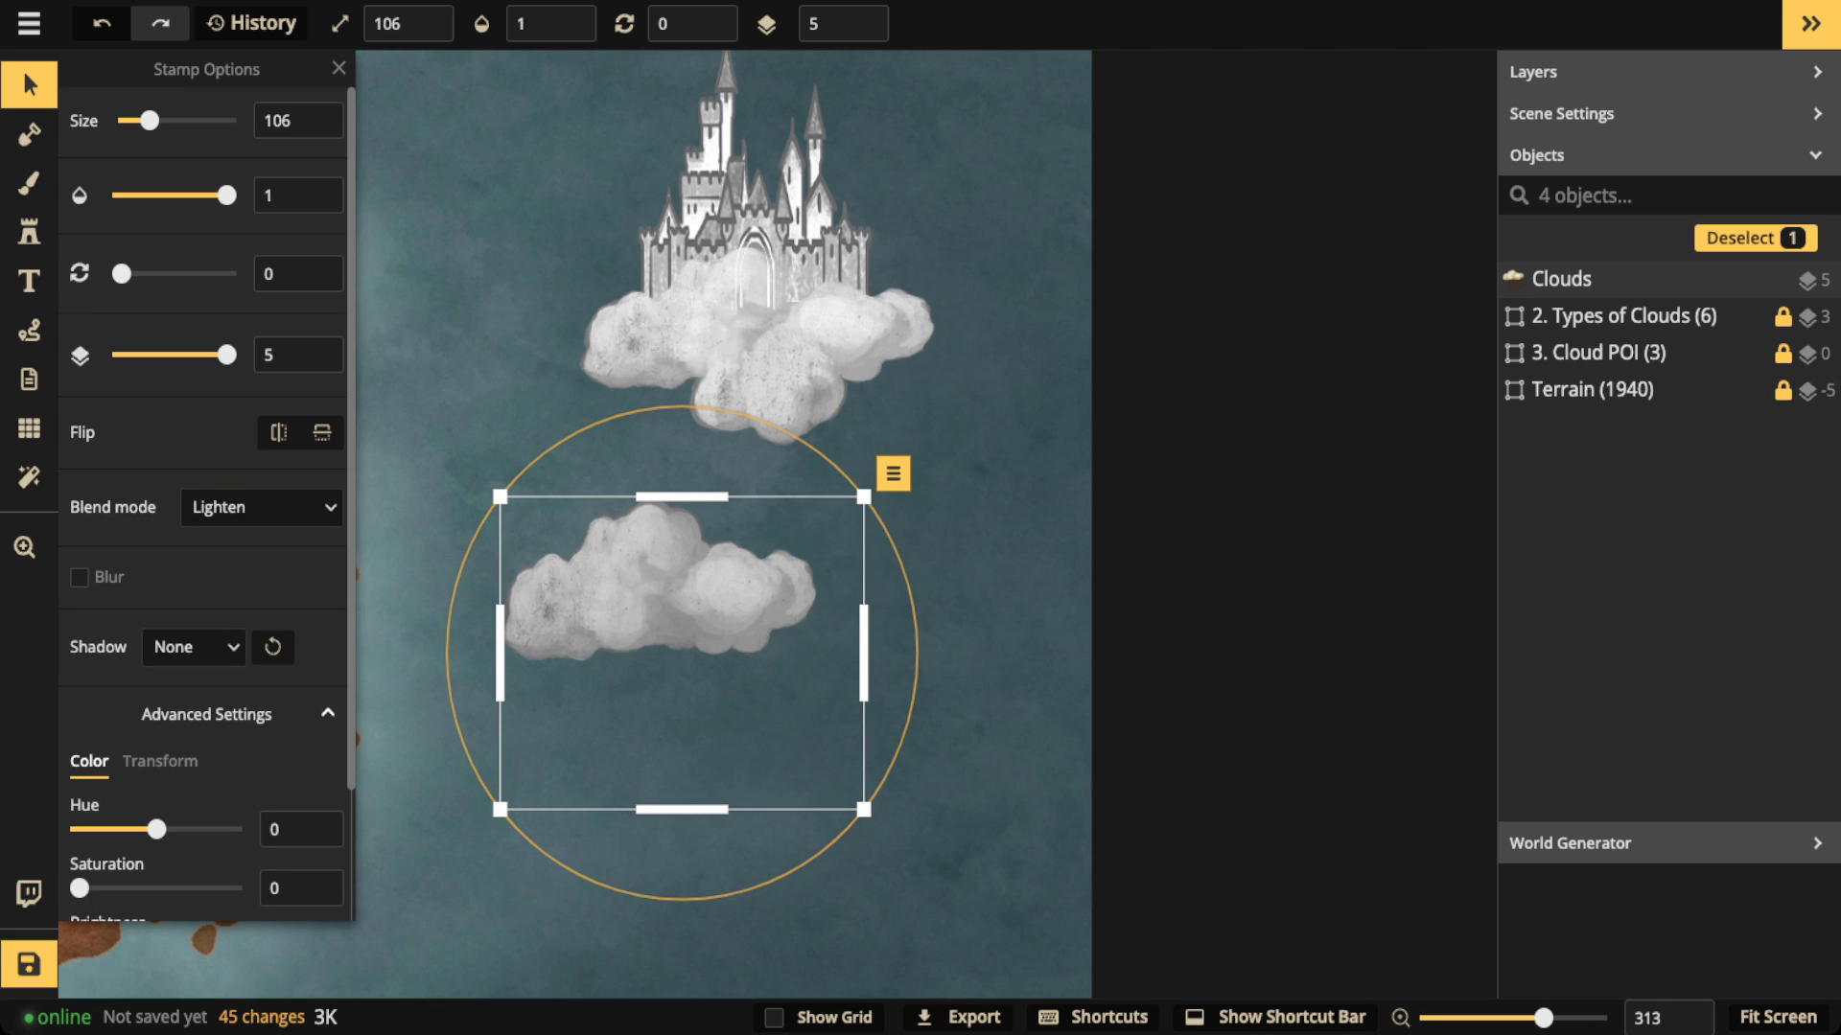
{"action": "left_click", "coordinate": [262, 507]}
{"action": "left_click", "coordinate": [144, 588]}
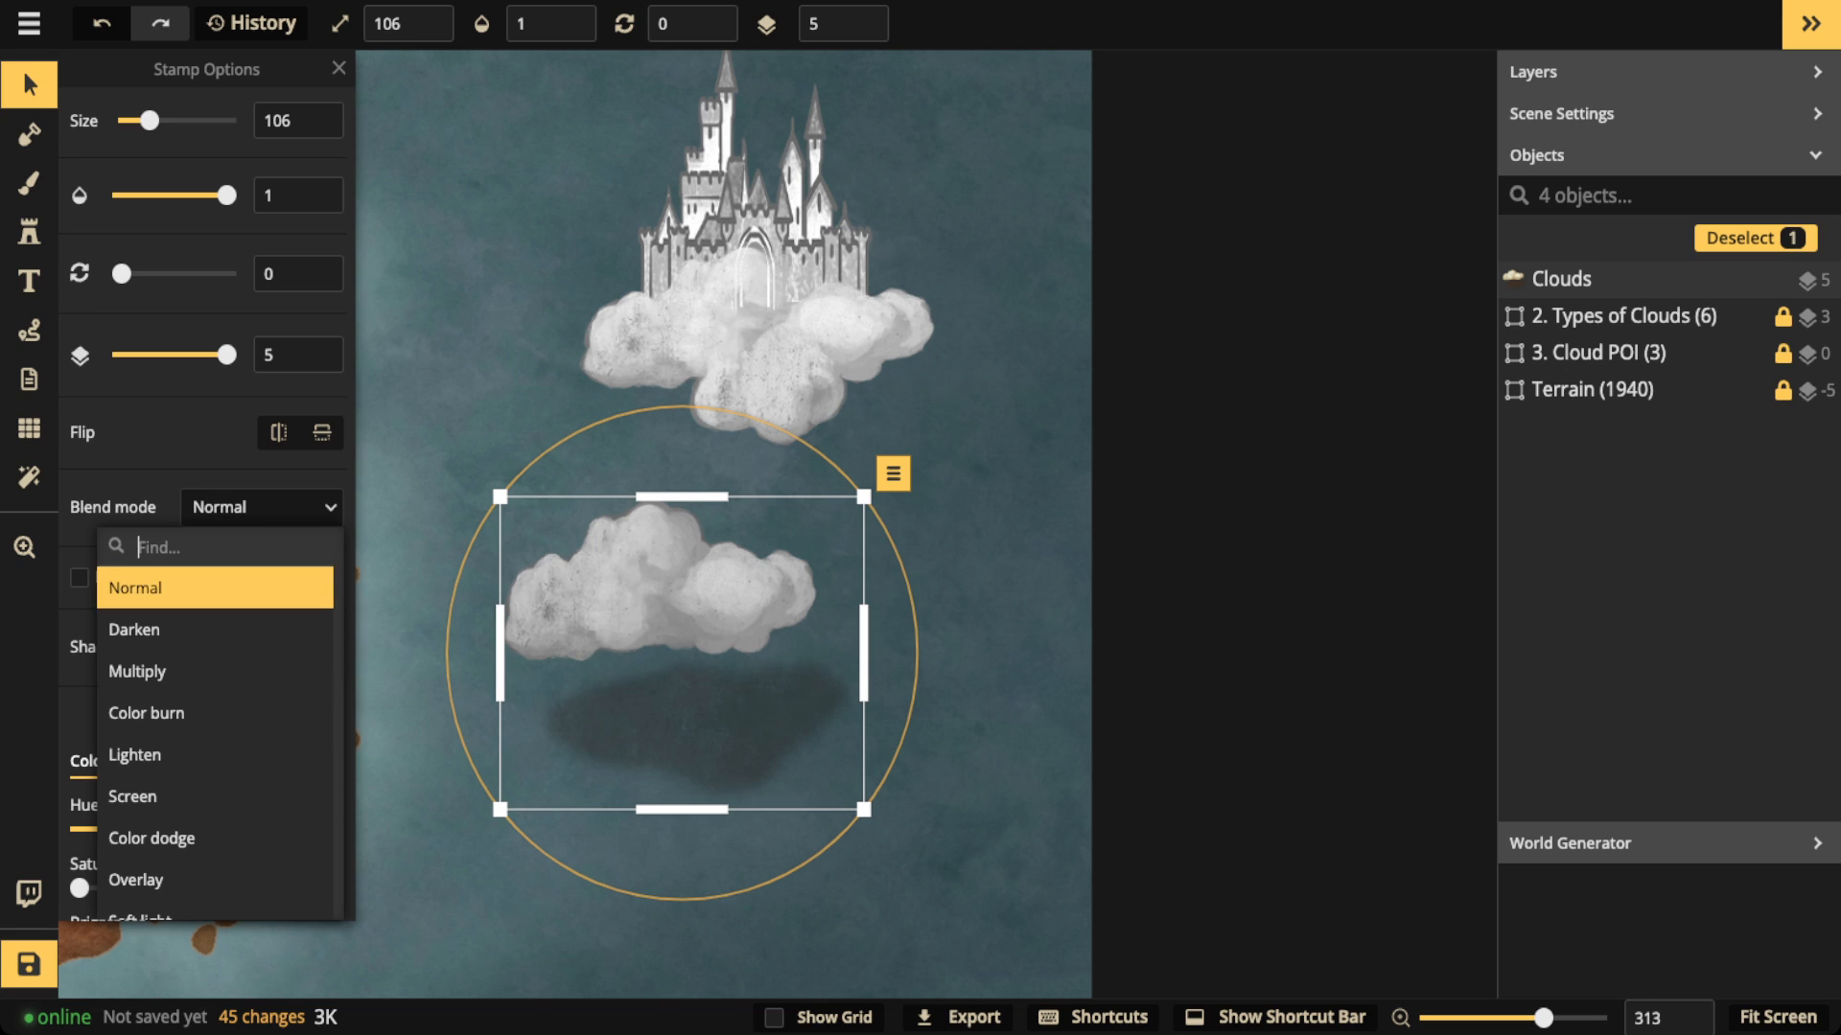
{"action": "left_click", "coordinate": [261, 507]}
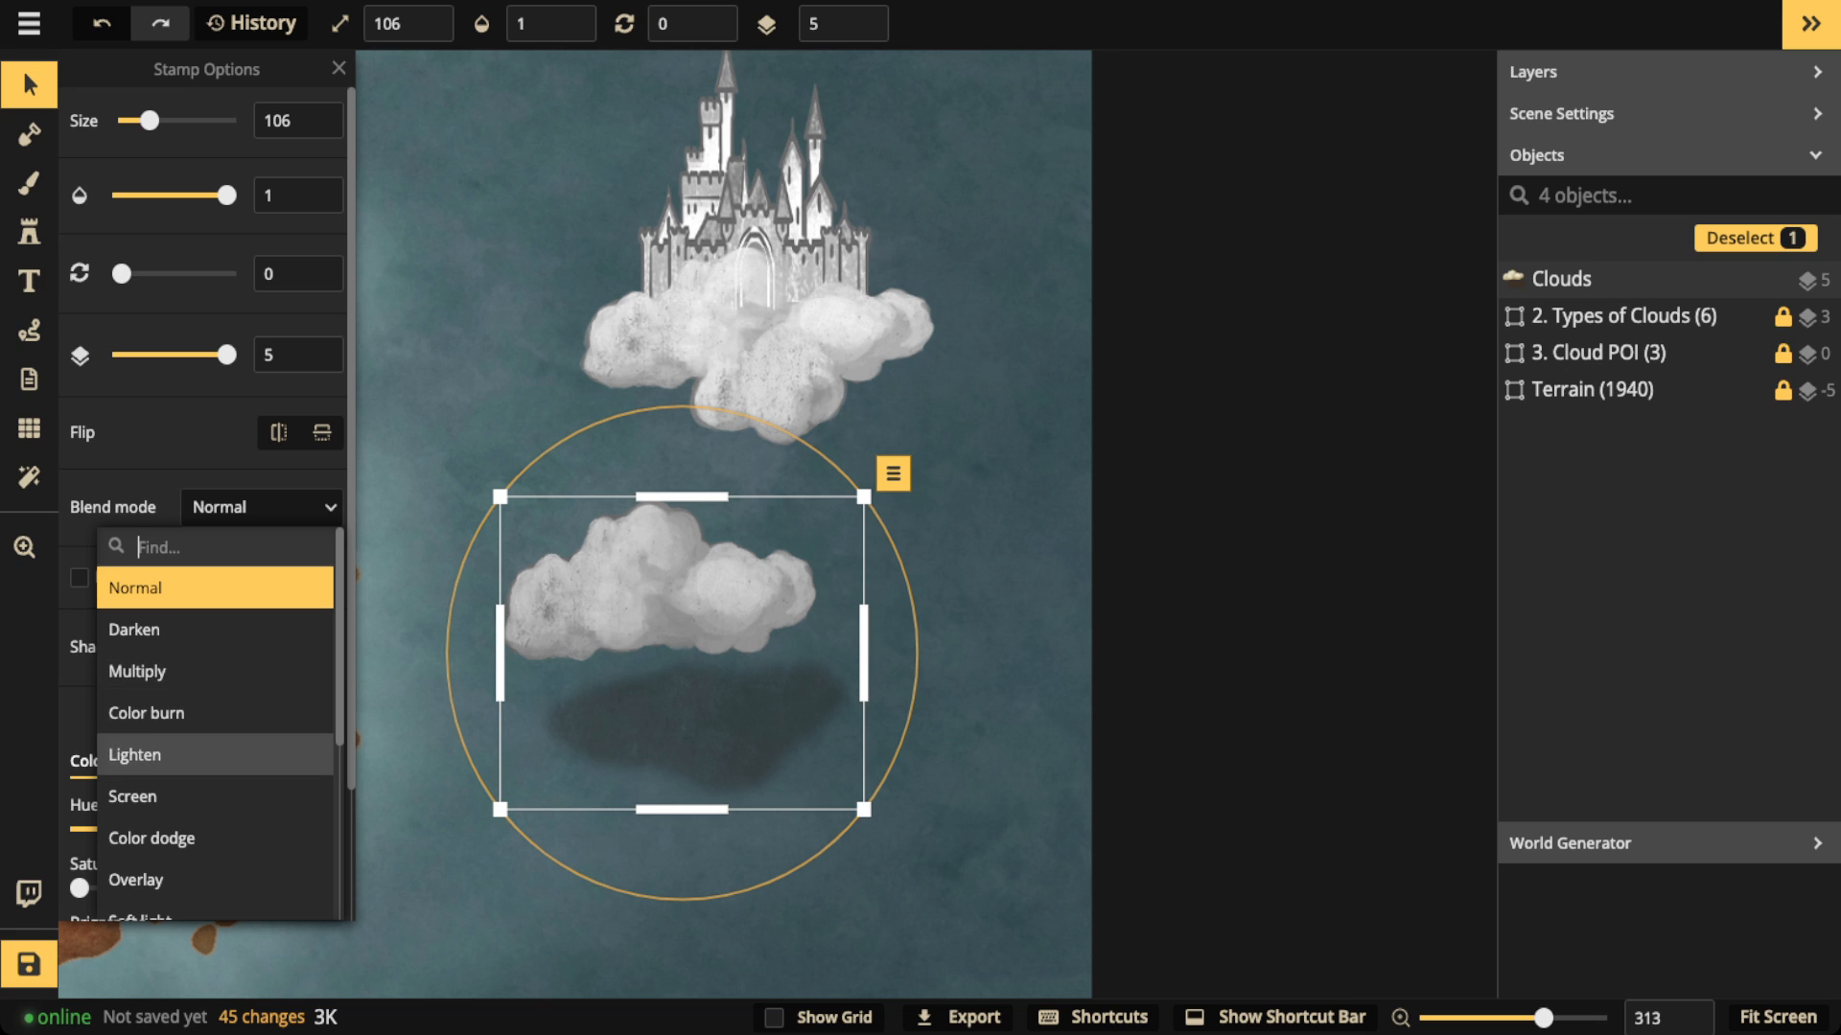
{"action": "left_click", "coordinate": [135, 755]}
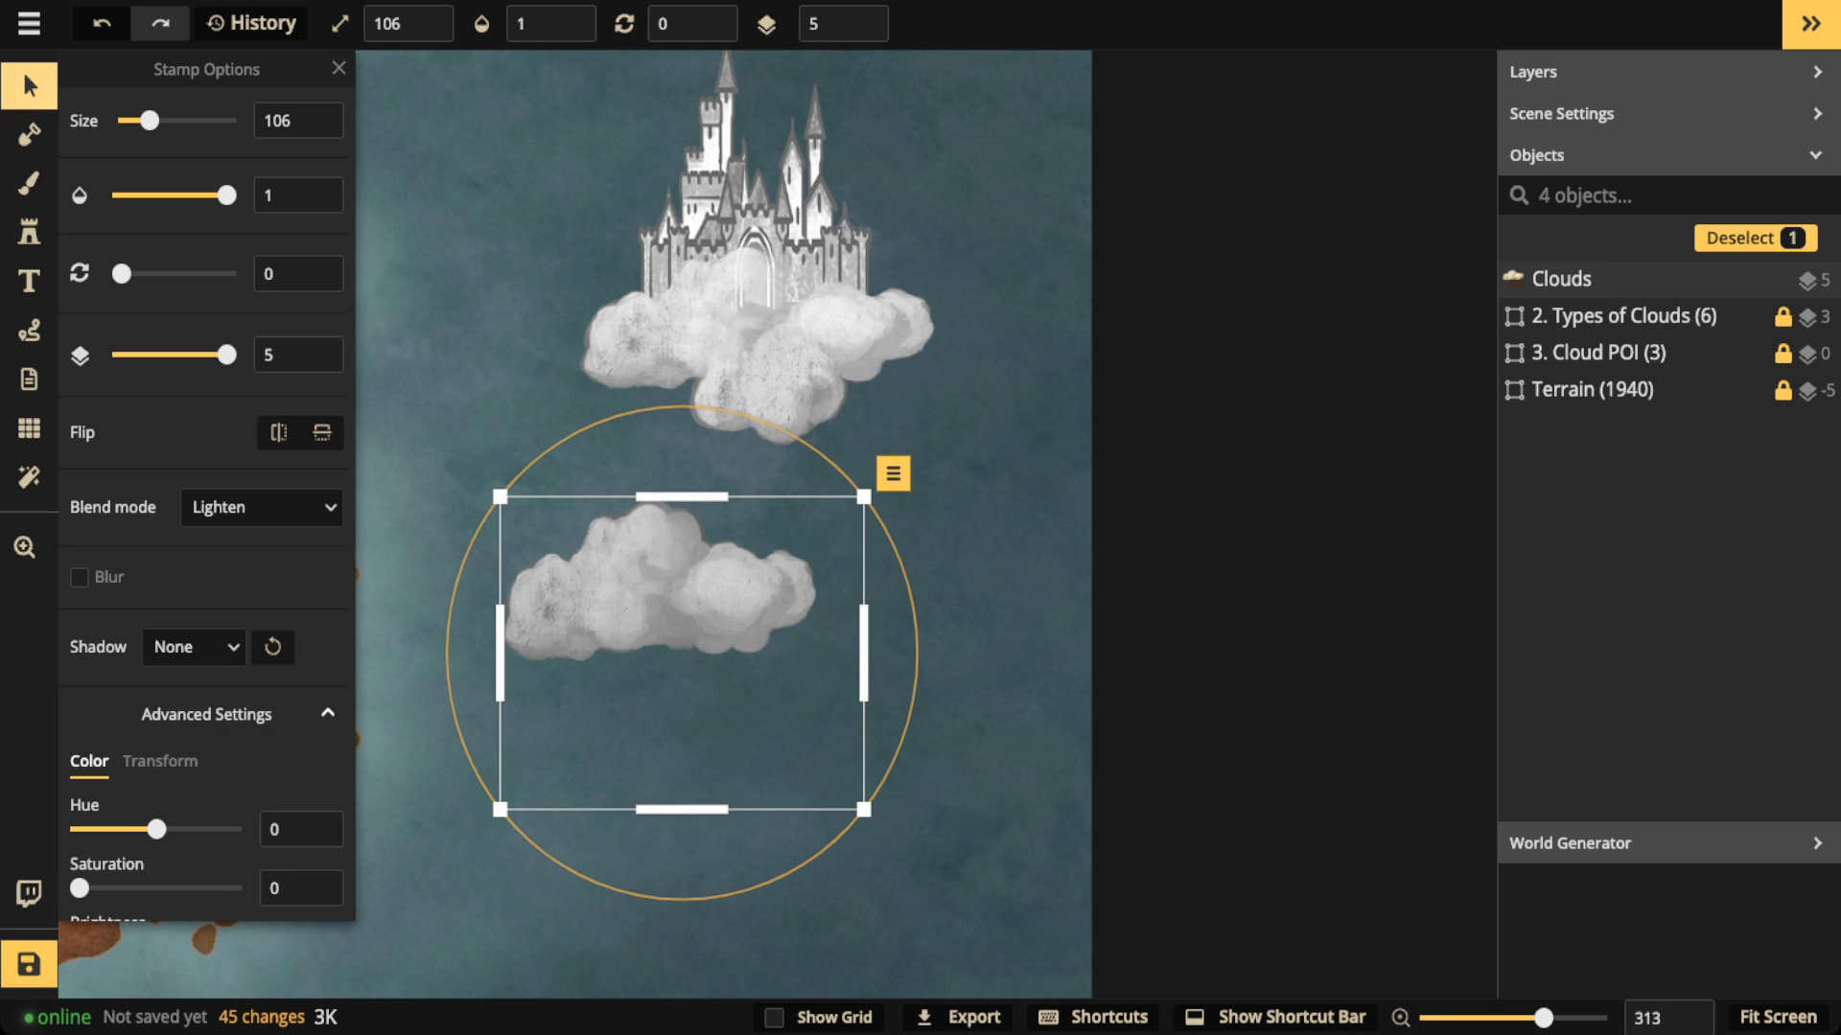
Step: Nudge the cloud below the castle slightly southeast and delete it
{"action": "left_click", "coordinate": [29, 85]}
{"action": "mouse_move", "coordinate": [661, 595]}
{"action": "left_mouse_down"}
{"action": "mouse_move", "coordinate": [748, 334]}
{"action": "mouse_move", "coordinate": [737, 362]}
{"action": "mouse_move", "coordinate": [841, 361]}
{"action": "mouse_move", "coordinate": [697, 341]}
{"action": "mouse_move", "coordinate": [742, 322]}
{"action": "mouse_move", "coordinate": [733, 356]}
{"action": "mouse_move", "coordinate": [516, 358]}
{"action": "mouse_move", "coordinate": [737, 354]}
{"action": "mouse_move", "coordinate": [675, 621]}
{"action": "left_mouse_up"}
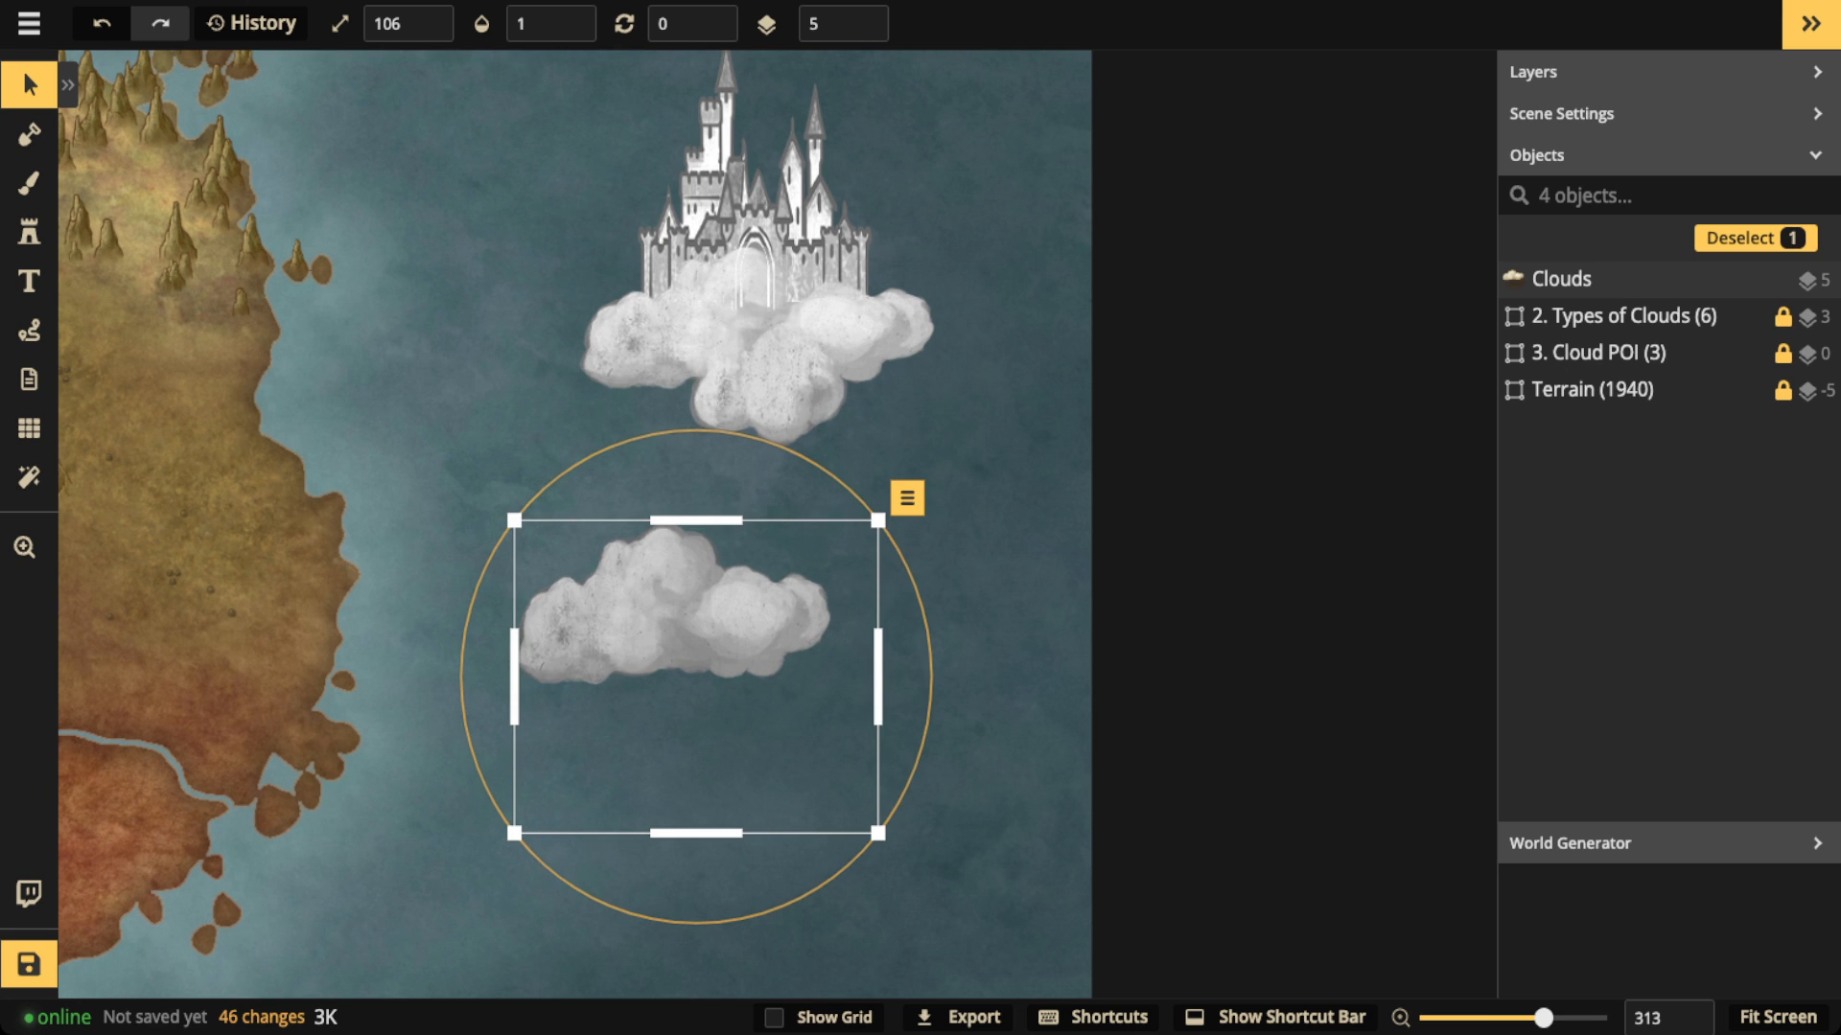
{"action": "key", "text": "Delete"}
Step: Examine the cloud castle beside the eastern continent and its appearance on the whole map
{"action": "scroll", "coordinate": [565, 280], "scroll_direction": "down", "scroll_amount": 6}
{"action": "key", "text": "space"}
{"action": "left_click_drag", "start_coordinate": [566, 280], "coordinate": [832, 409]}
{"action": "scroll", "coordinate": [462, 402], "scroll_direction": "down", "scroll_amount": 2}
{"action": "left_click_drag", "start_coordinate": [462, 403], "coordinate": [636, 352]}
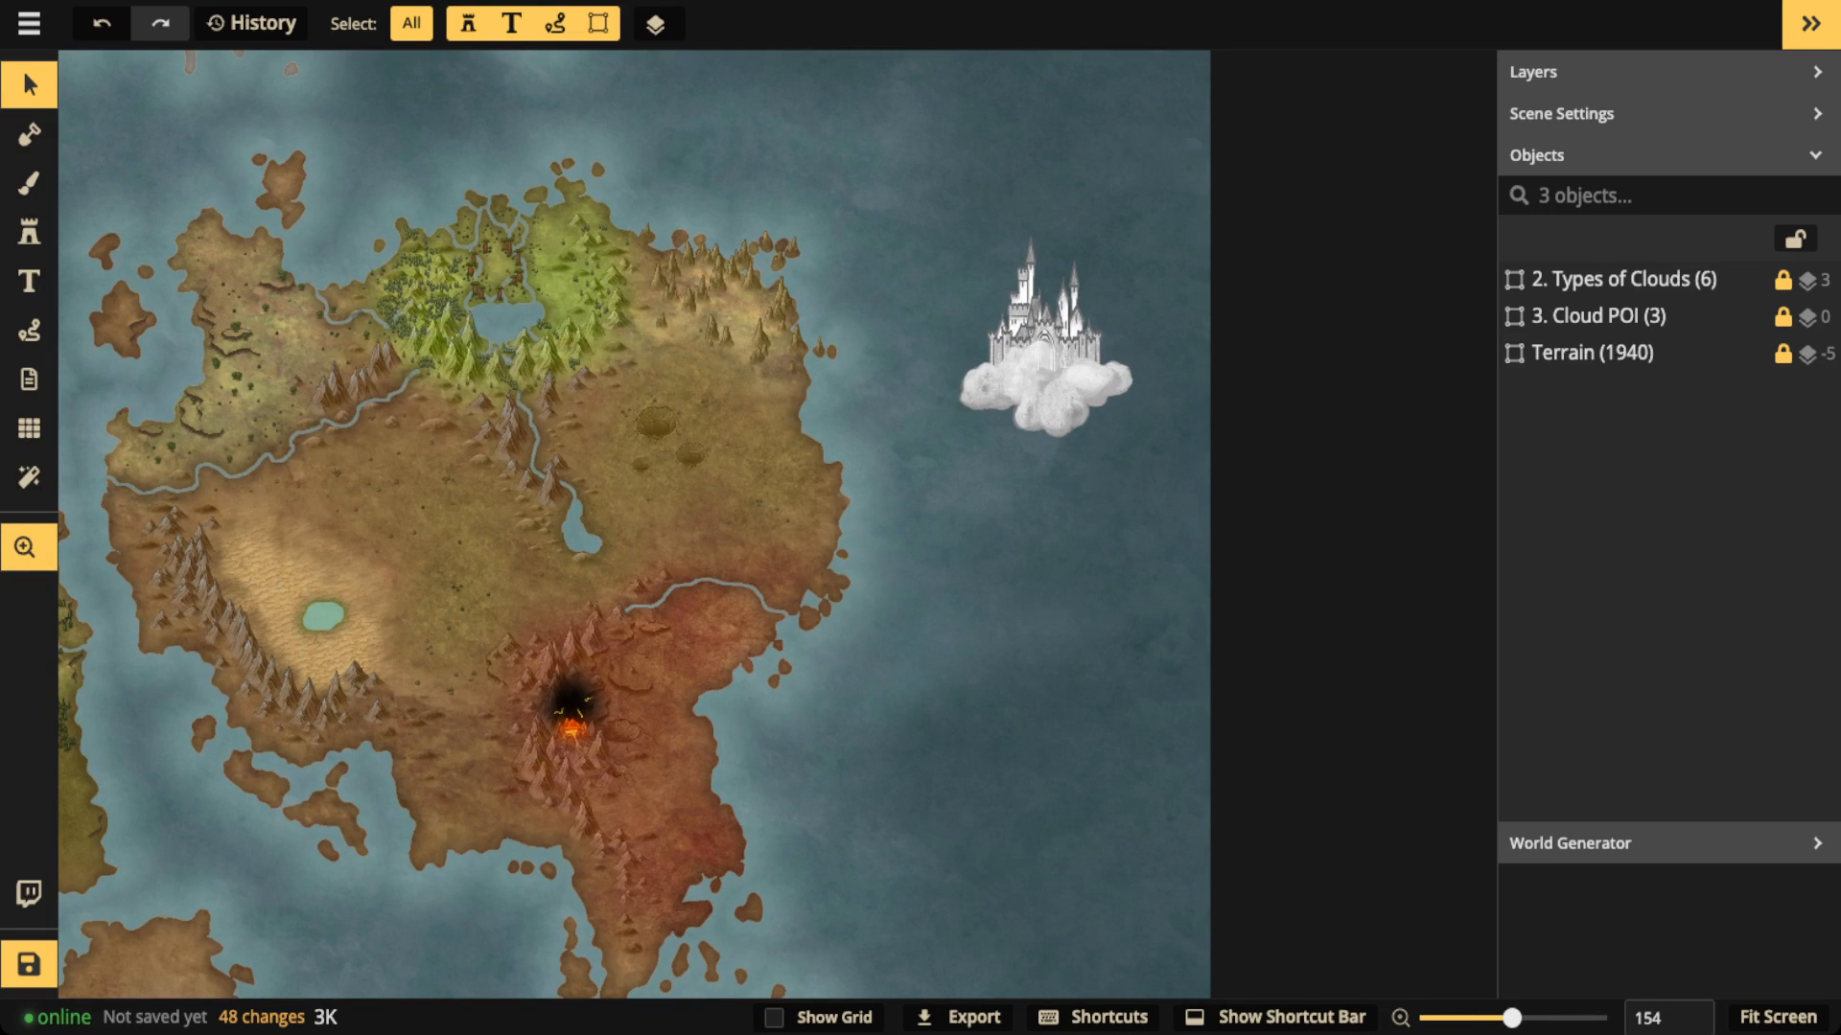
{"action": "scroll", "coordinate": [688, 505], "scroll_direction": "up", "scroll_amount": 4}
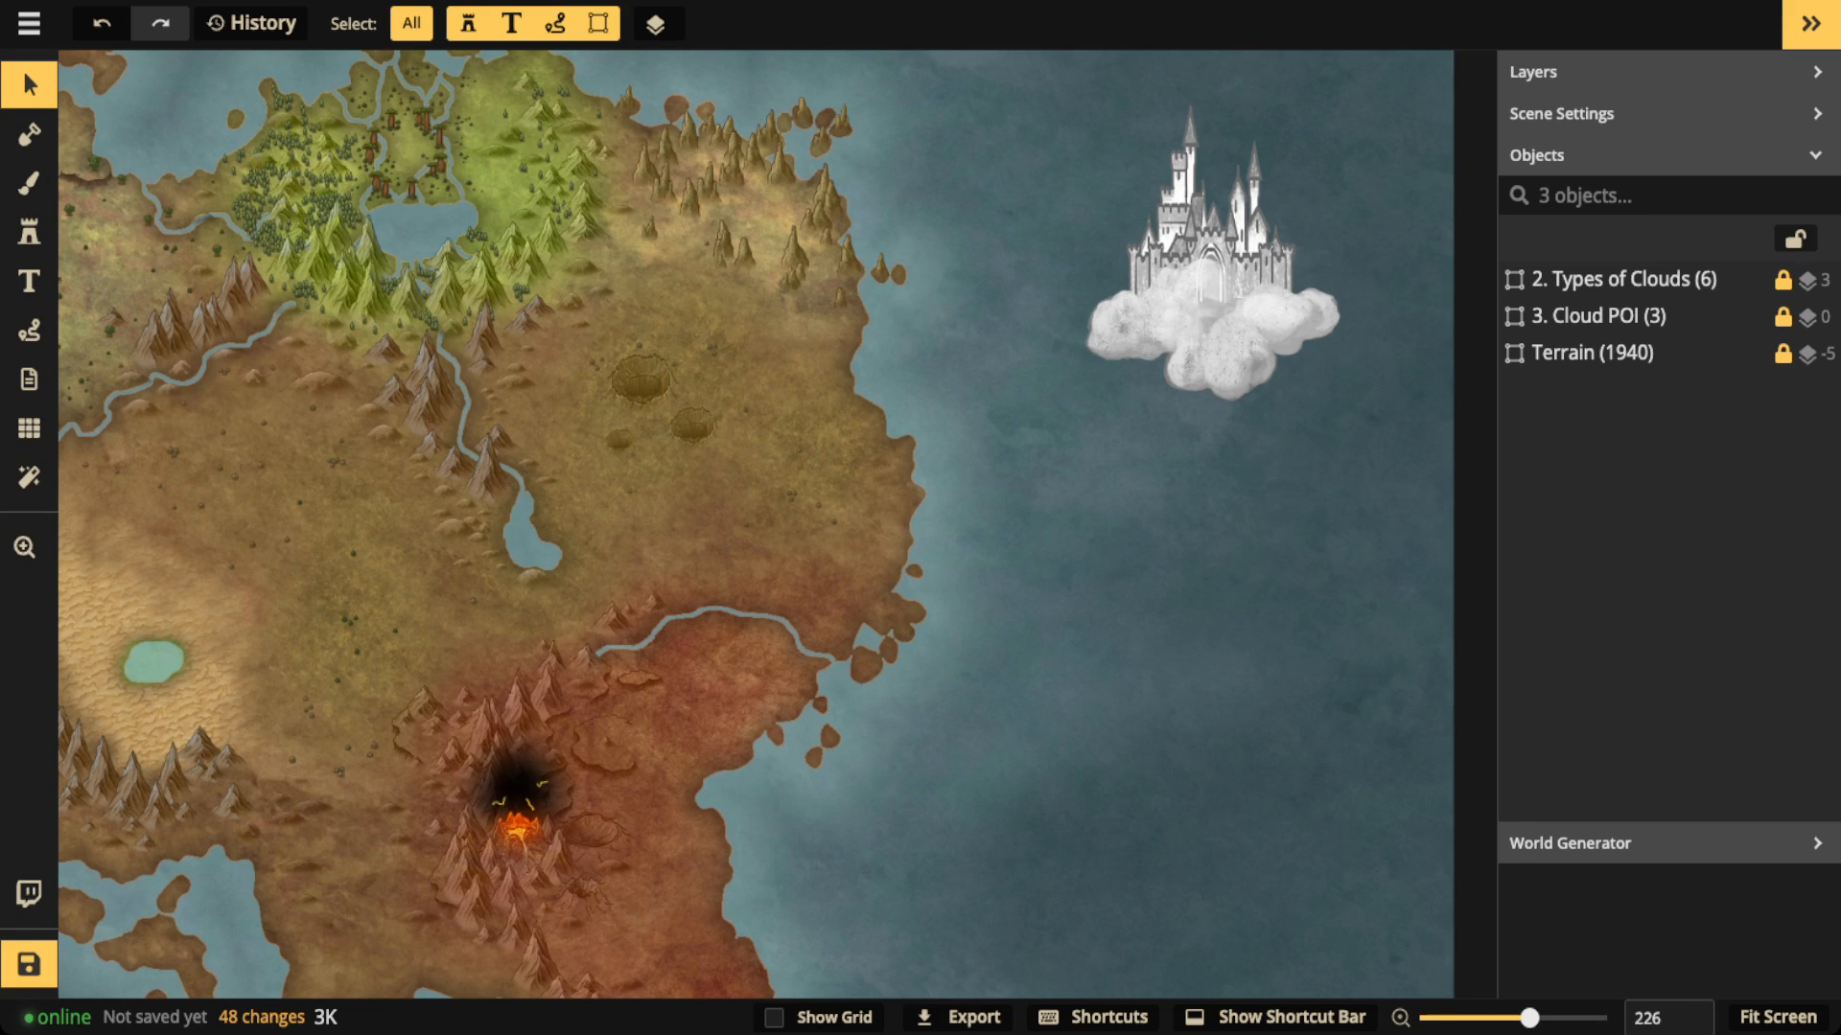
{"action": "scroll", "coordinate": [728, 525], "scroll_direction": "down", "scroll_amount": 2}
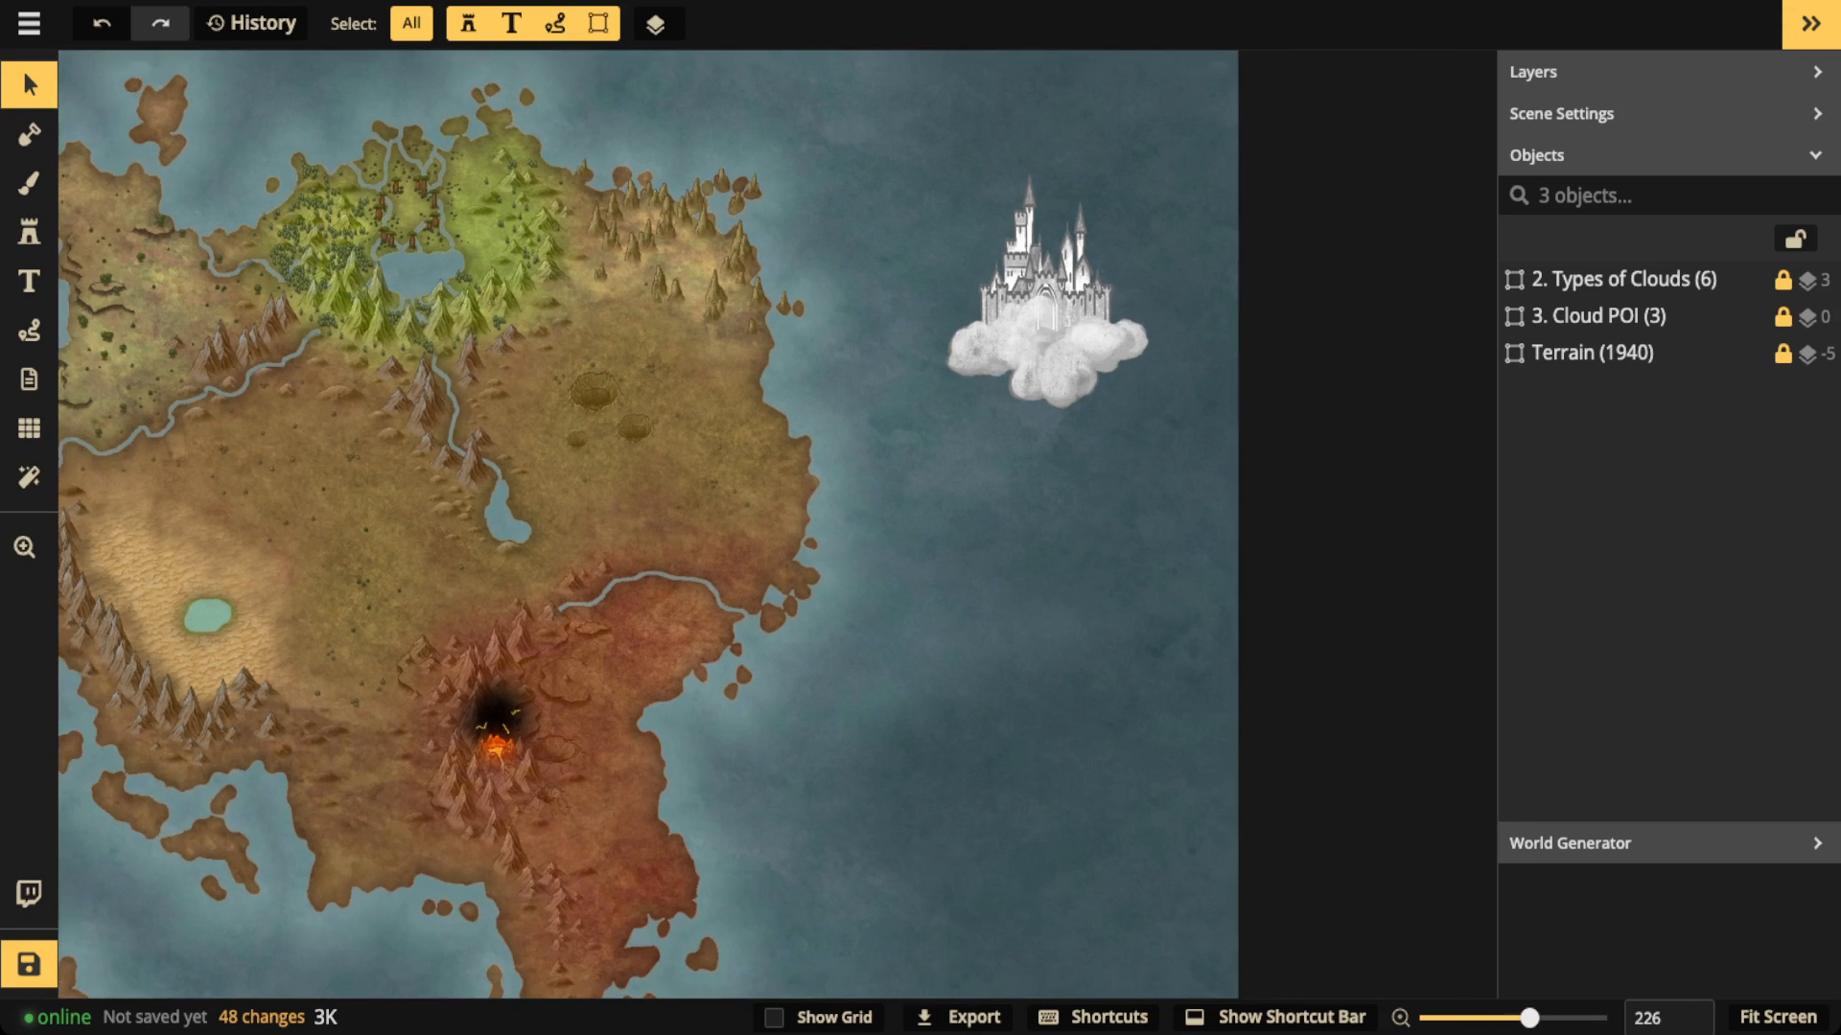
{"action": "scroll", "coordinate": [892, 355], "scroll_direction": "down", "scroll_amount": 4}
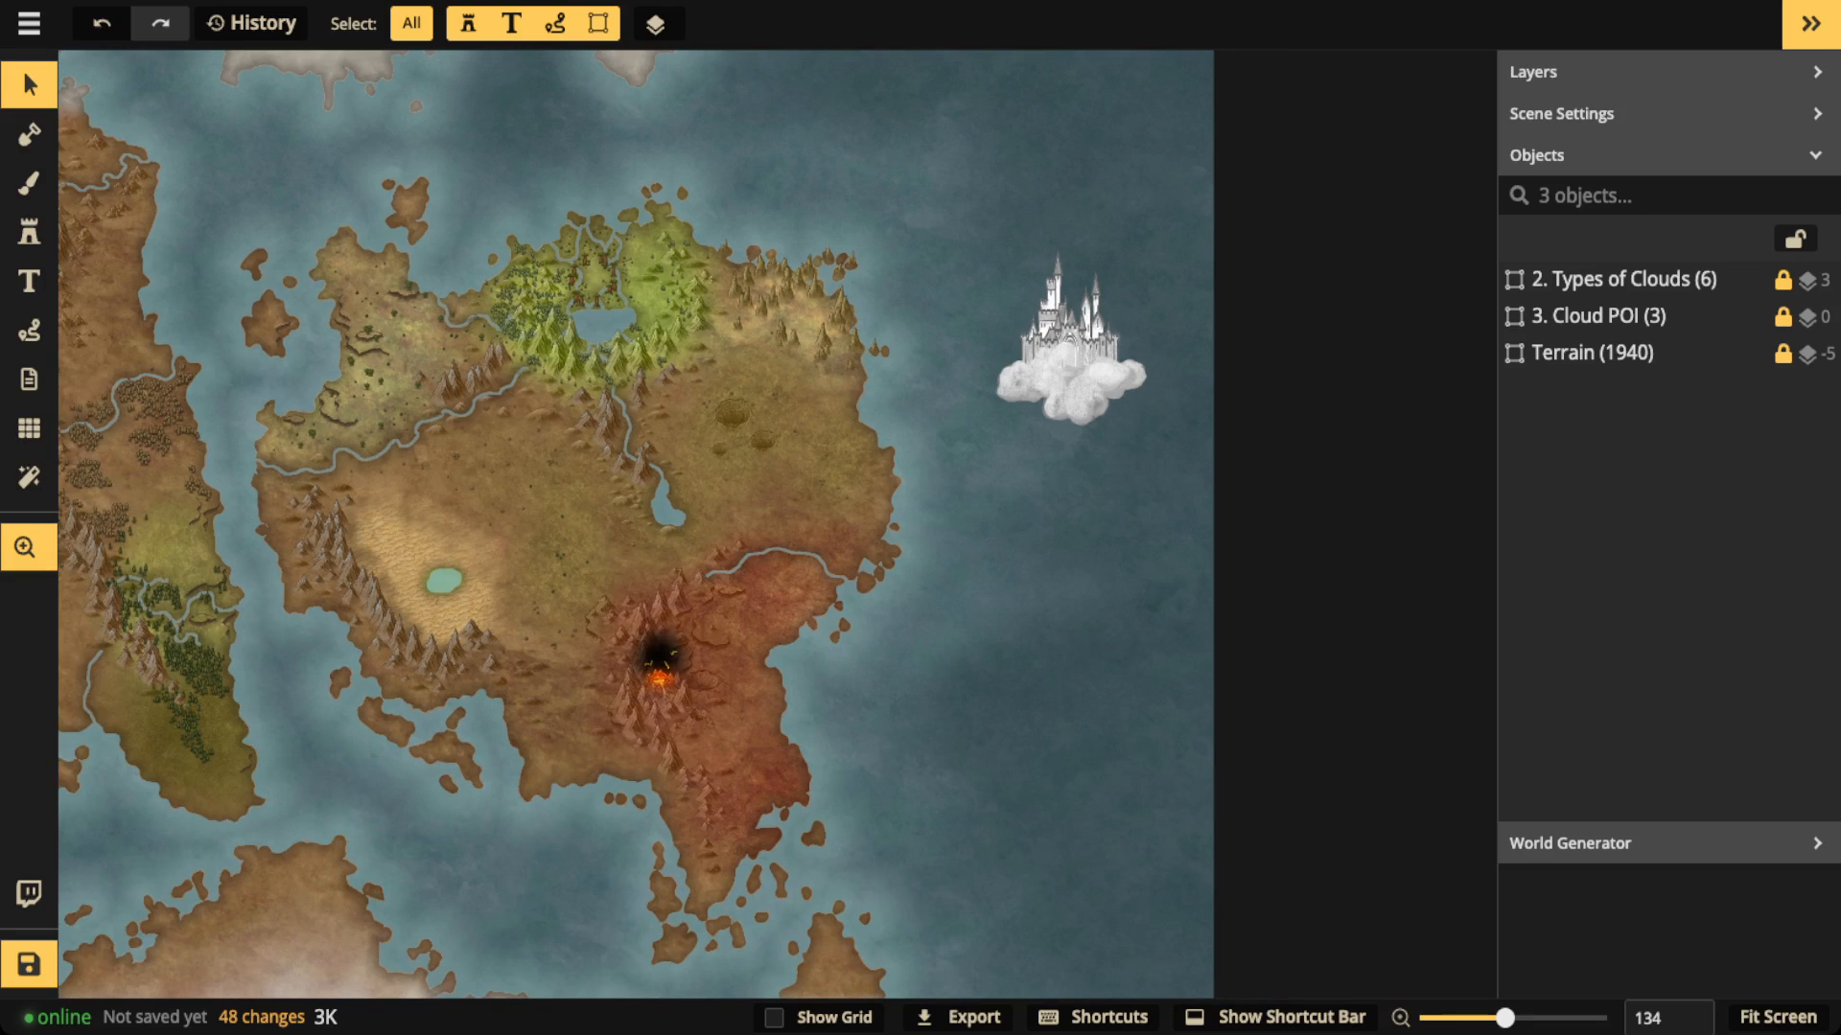
{"action": "scroll", "coordinate": [624, 525], "scroll_direction": "down", "scroll_amount": 2}
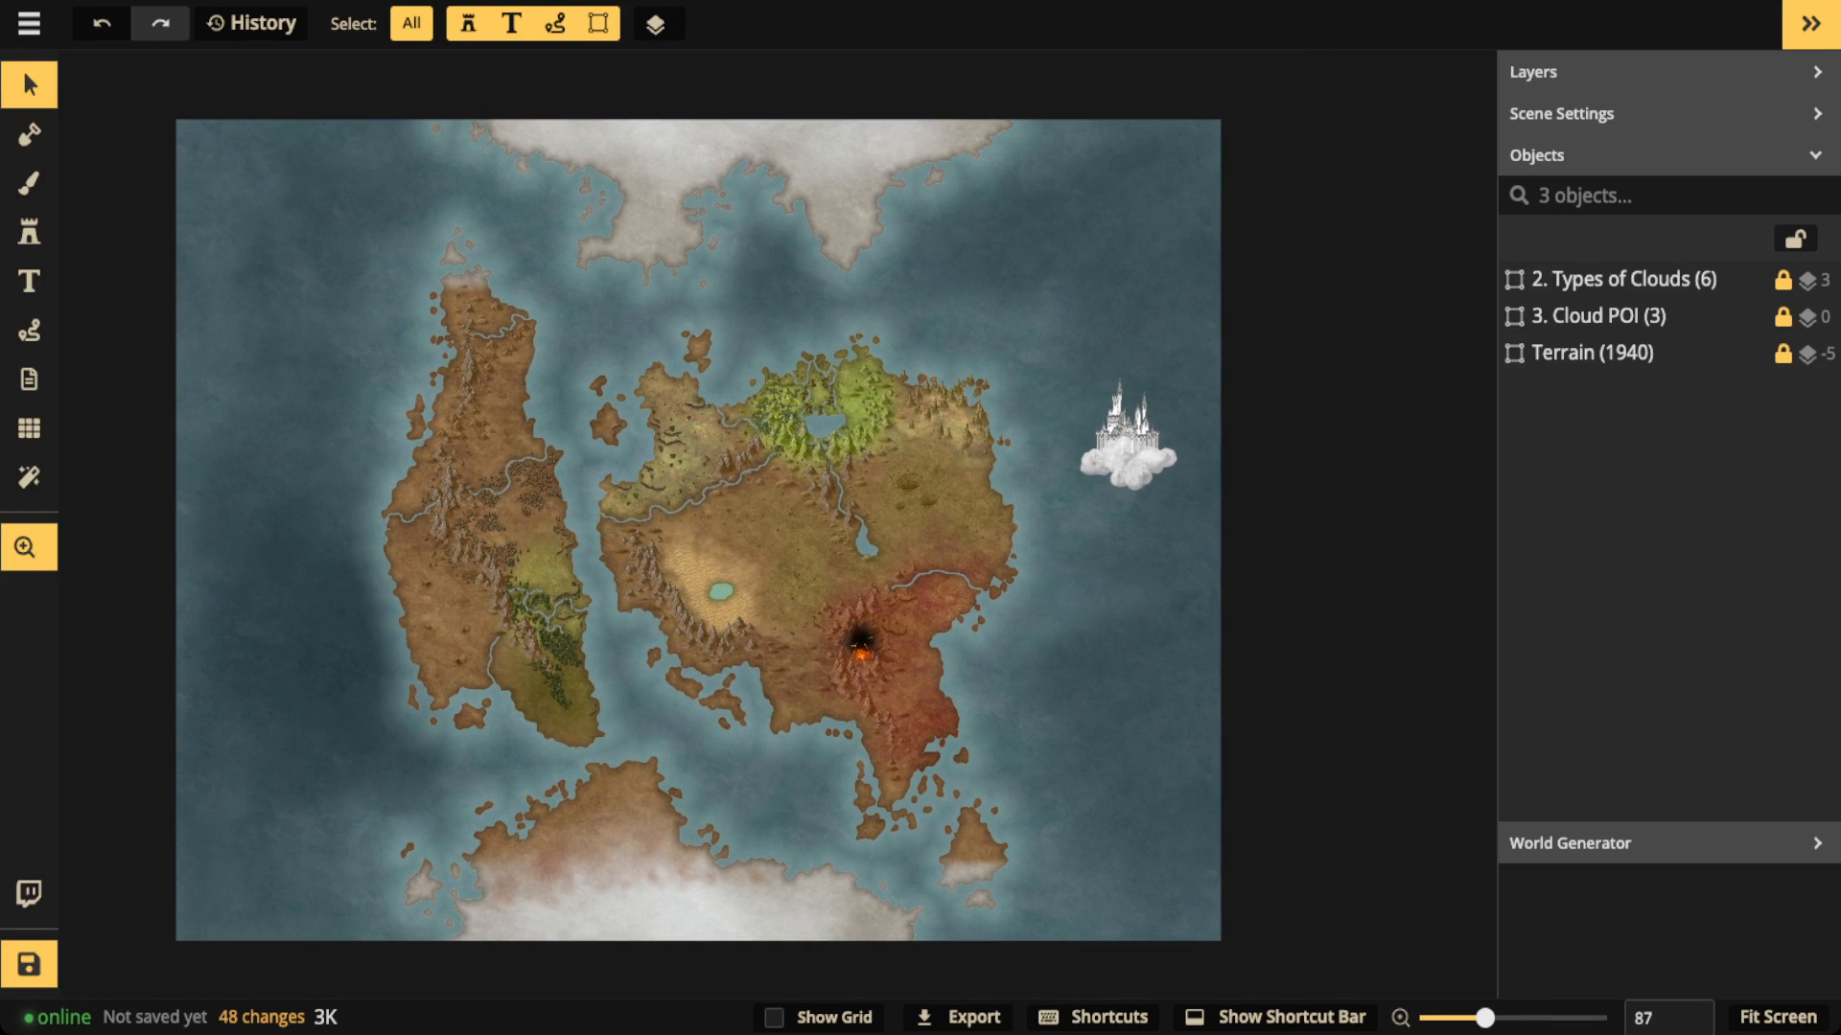
{"action": "left_click_drag", "start_coordinate": [698, 529], "coordinate": [753, 528]}
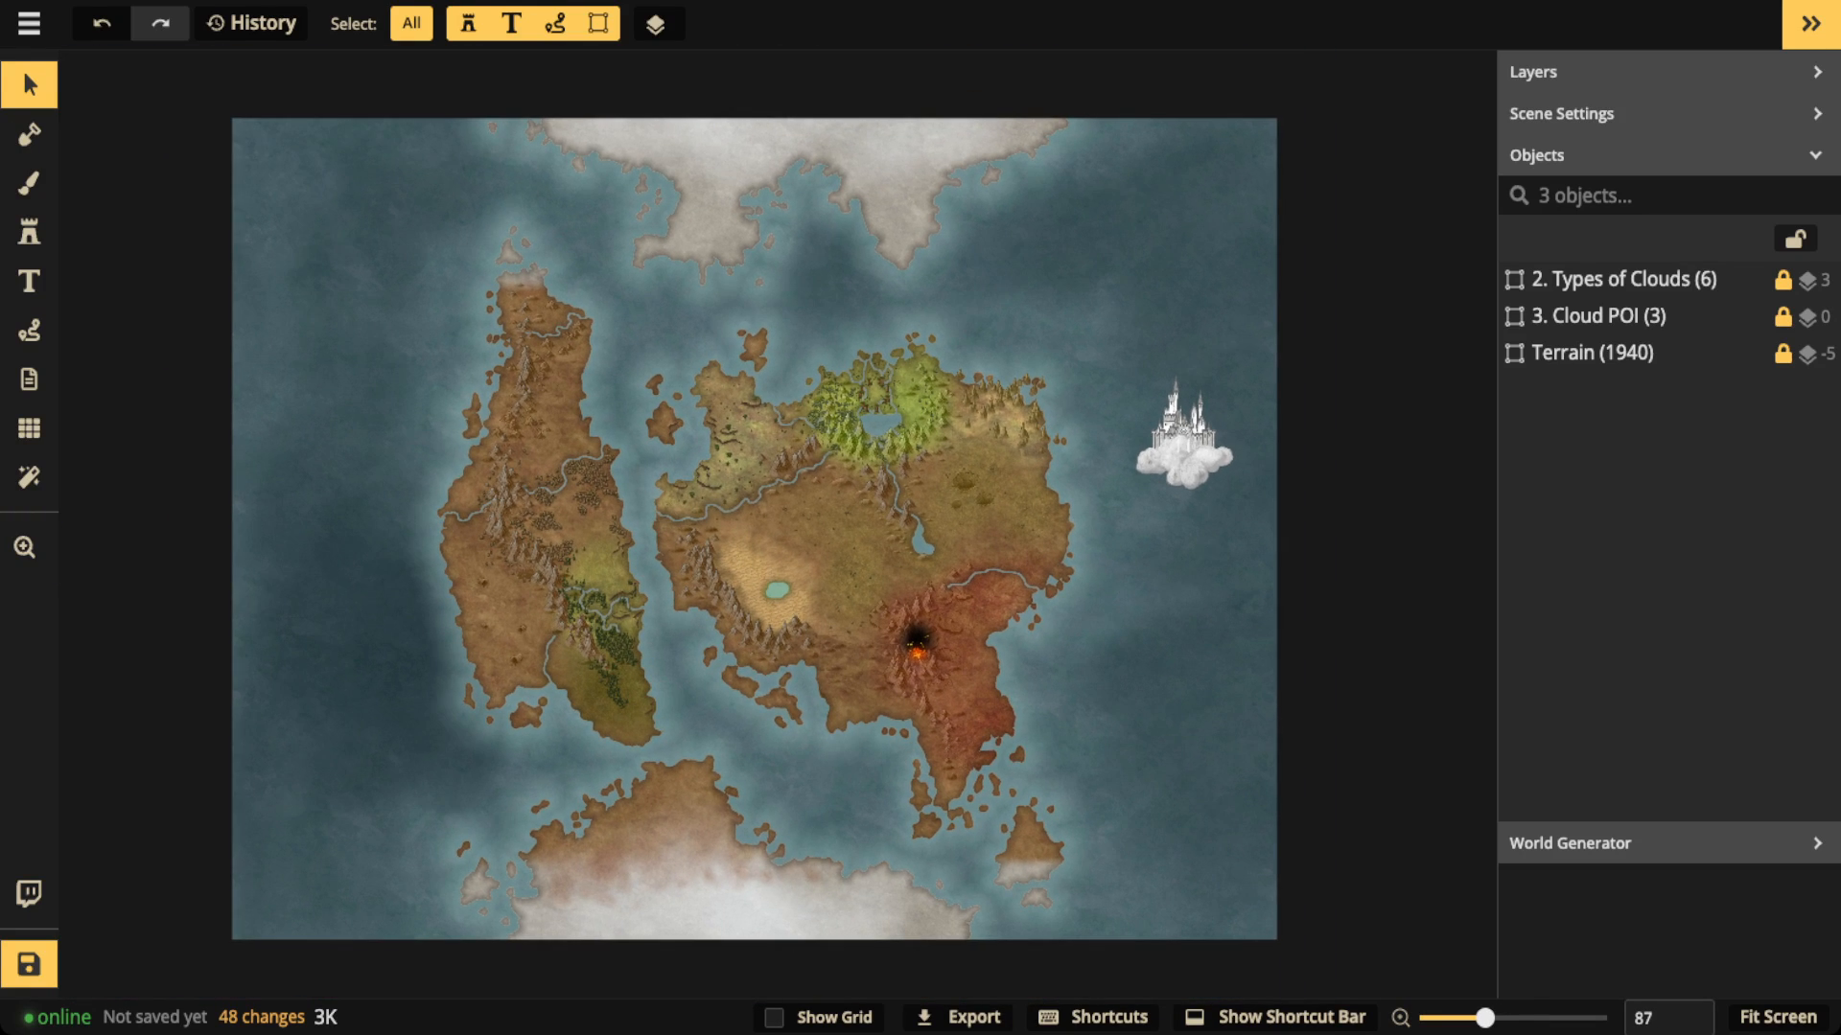